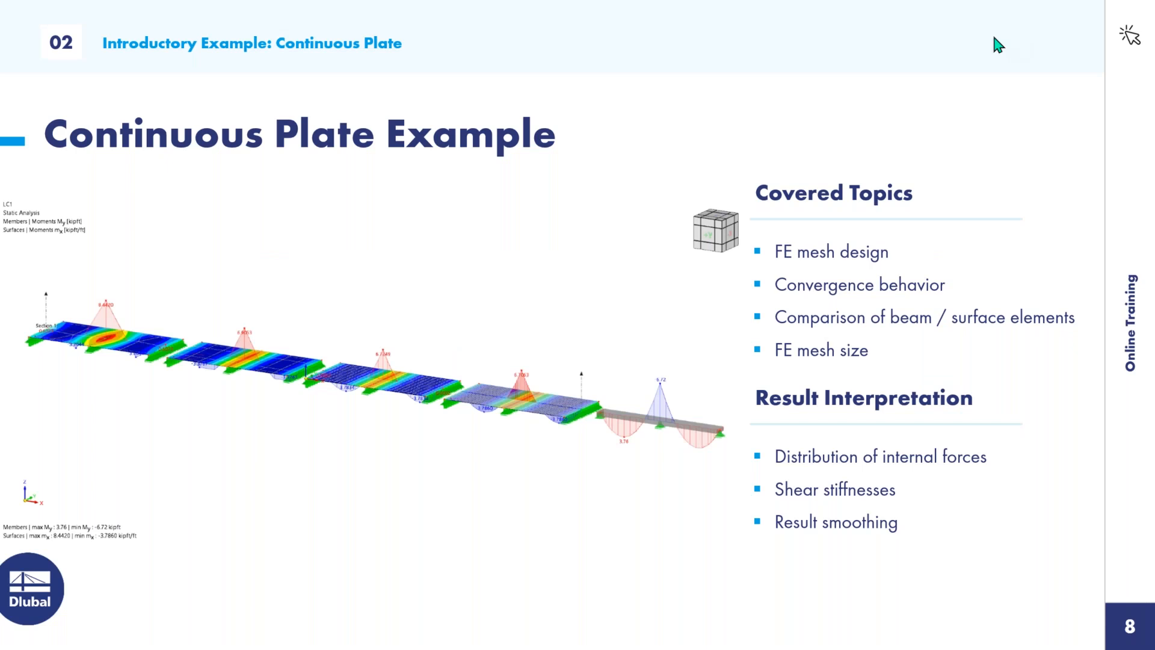
# Switch to RFEM and collapse the Types for Surfaces and Load Cases & Combinations categories in the model tree
pyautogui.press('super')
pyautogui.click(430, 638)
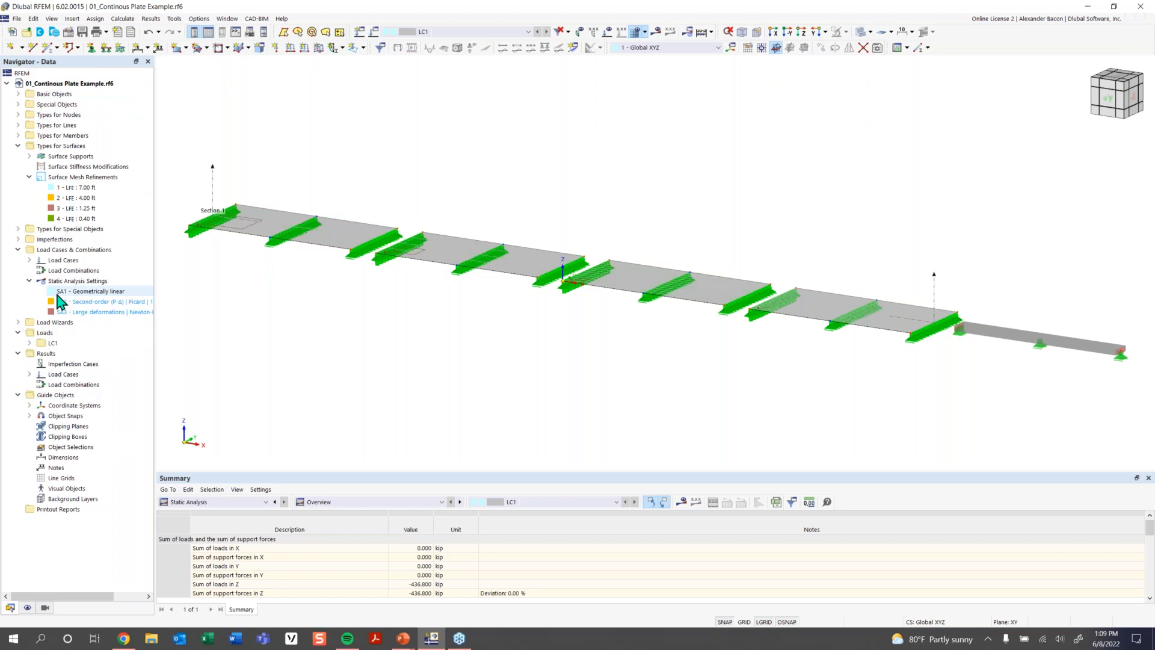
pyautogui.click(18, 145)
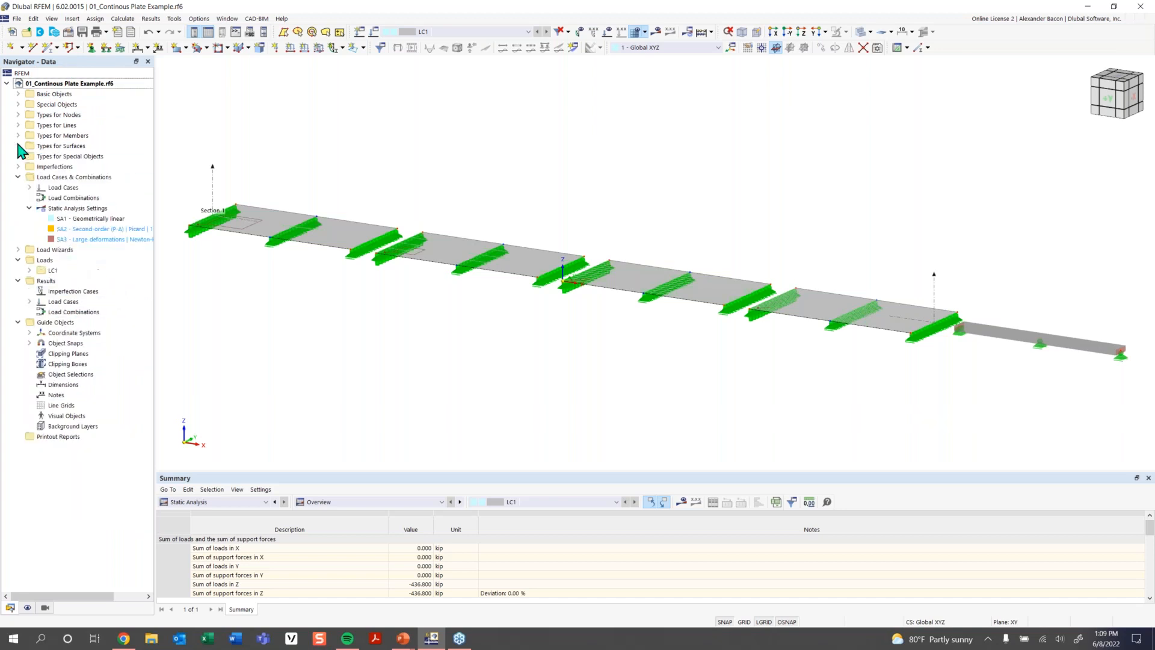
pyautogui.click(18, 177)
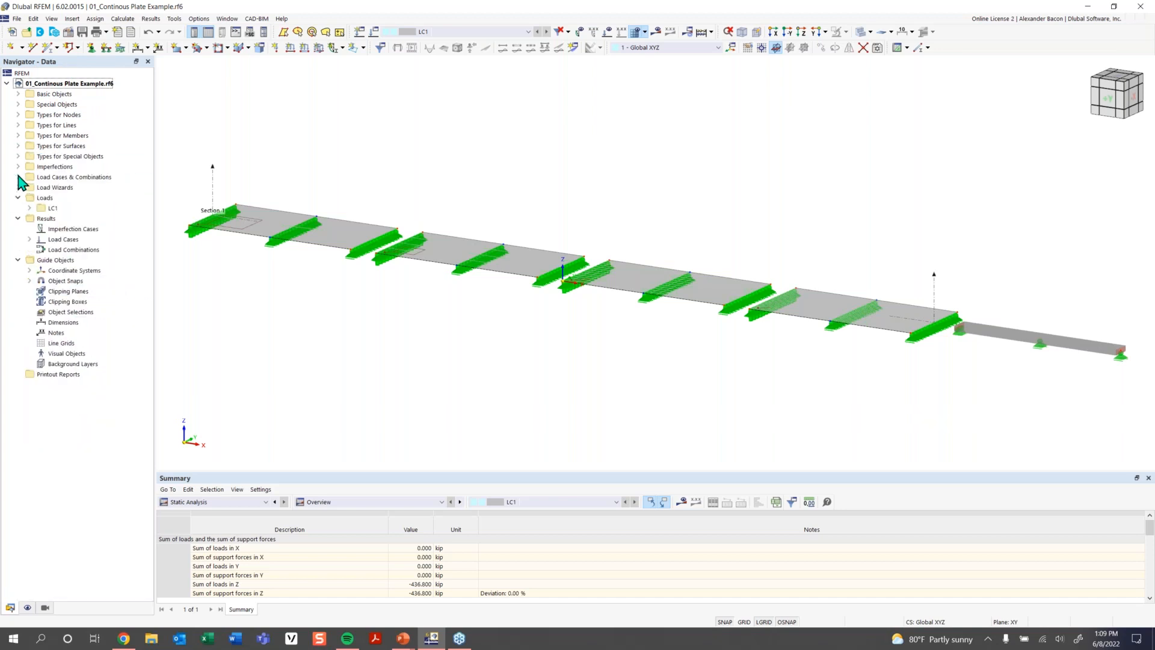
pyautogui.click(18, 95)
pyautogui.click(18, 95)
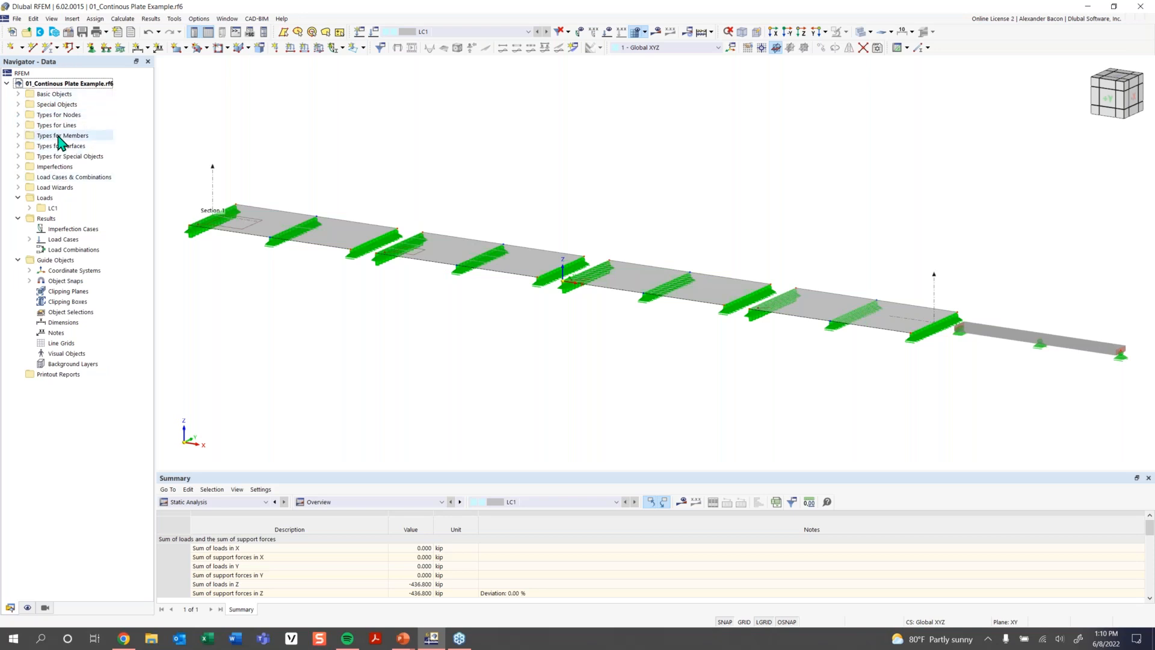
# Expand the basic objects and their node list, and highlight node 7 in the model
pyautogui.click(18, 94)
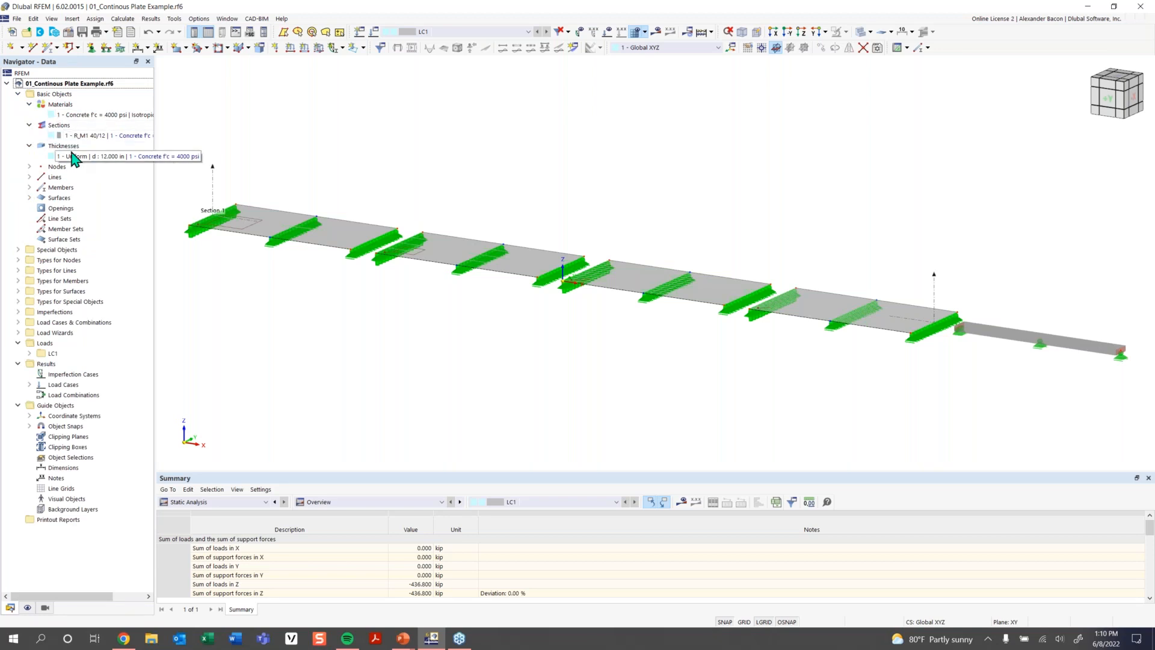
pyautogui.click(30, 167)
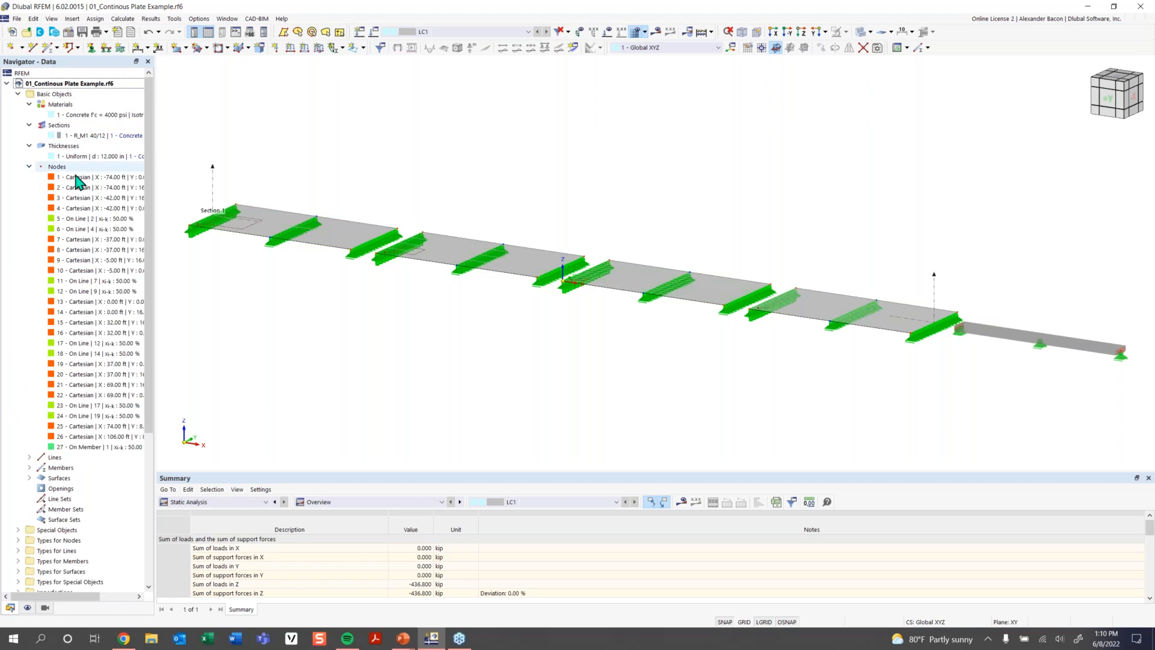
pyautogui.click(91, 231)
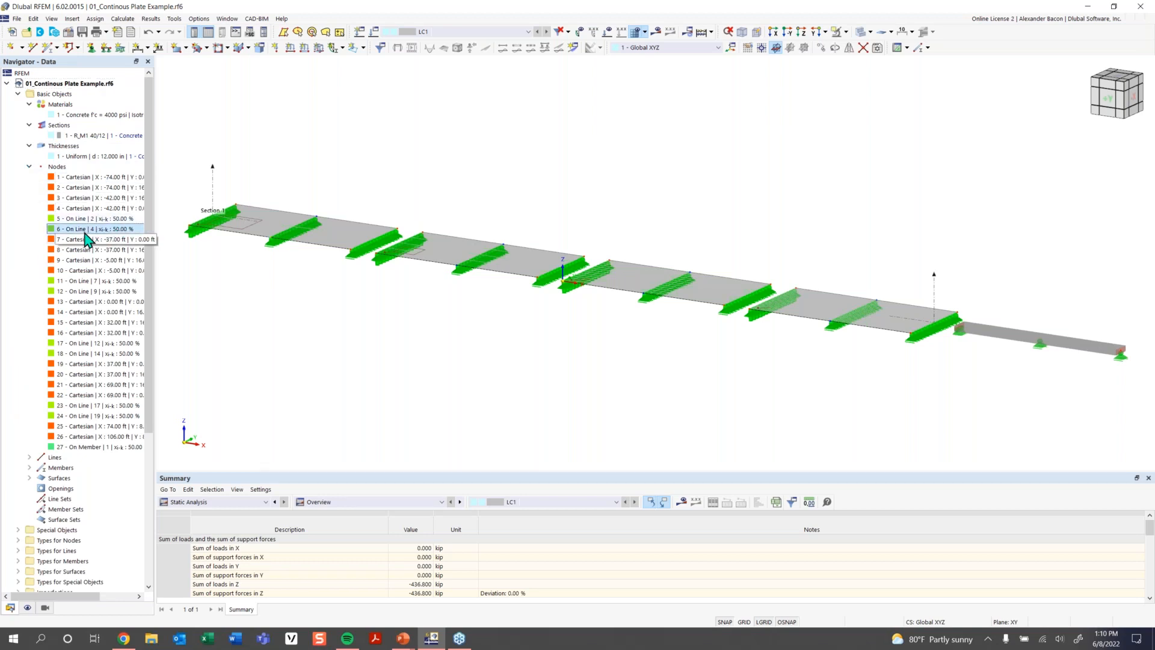
pyautogui.click(90, 238)
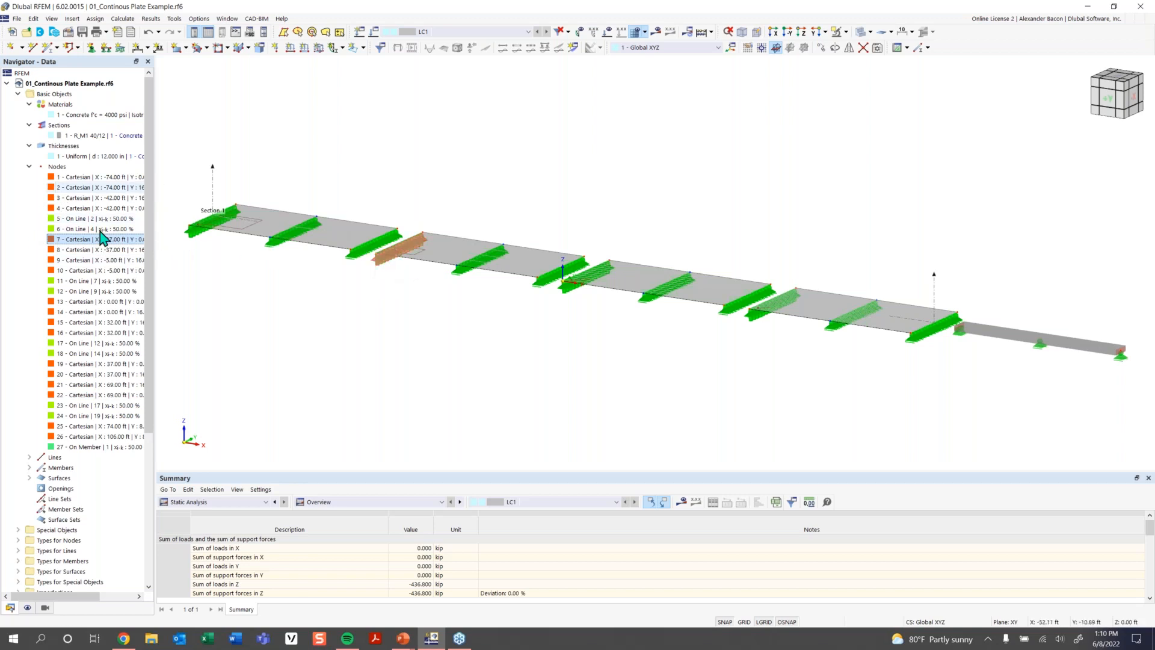
# Collapse the node list, examine the defined members and surfaces, and collapse both lists again
pyautogui.click(29, 167)
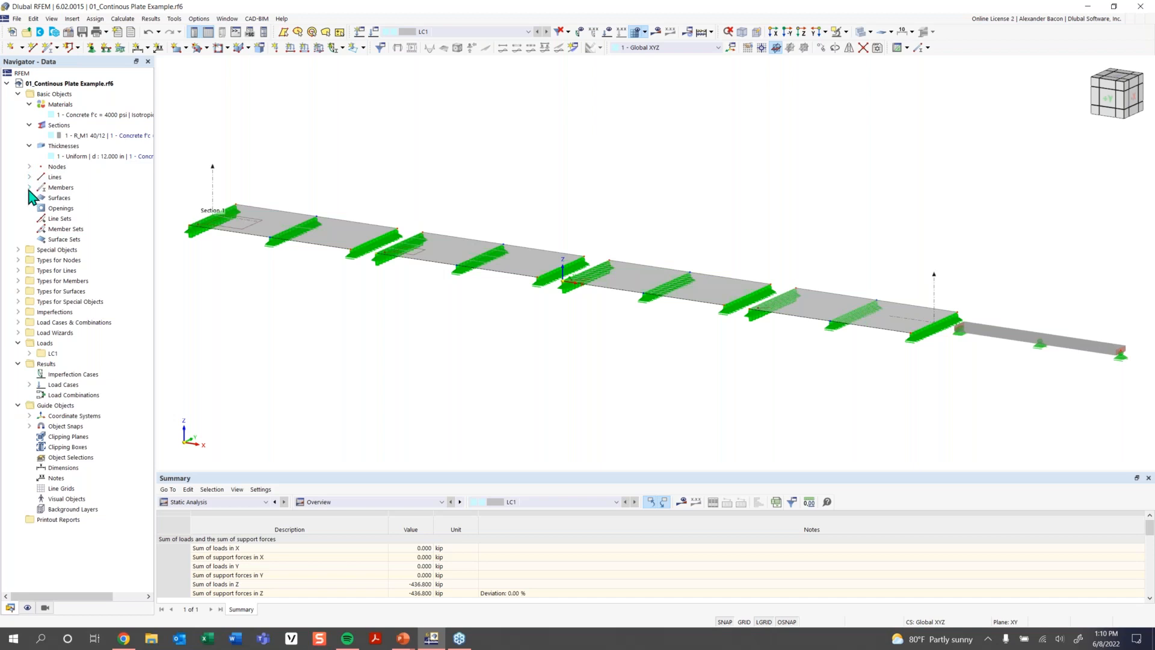
pyautogui.click(29, 187)
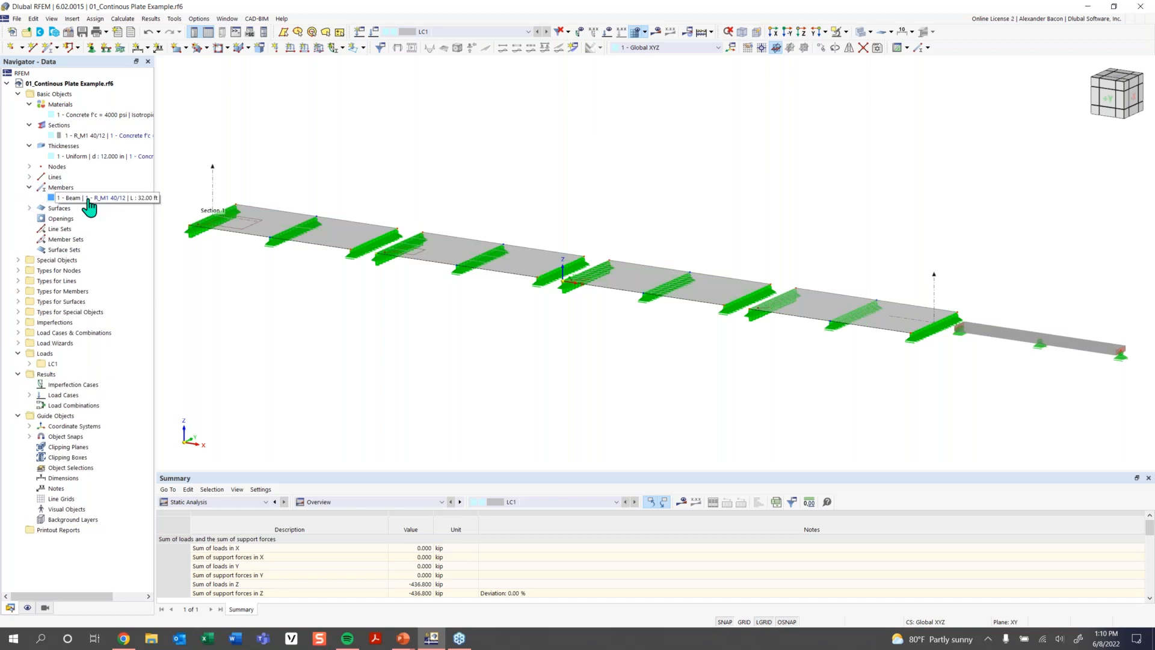
pyautogui.click(29, 208)
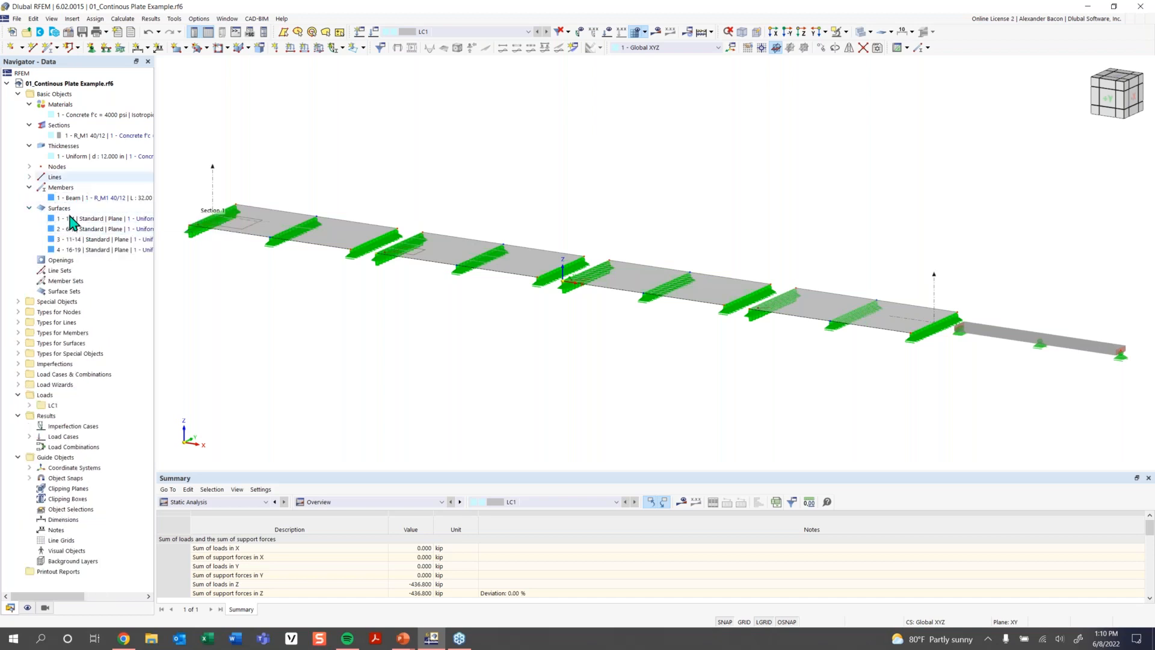
pyautogui.click(30, 207)
pyautogui.click(29, 187)
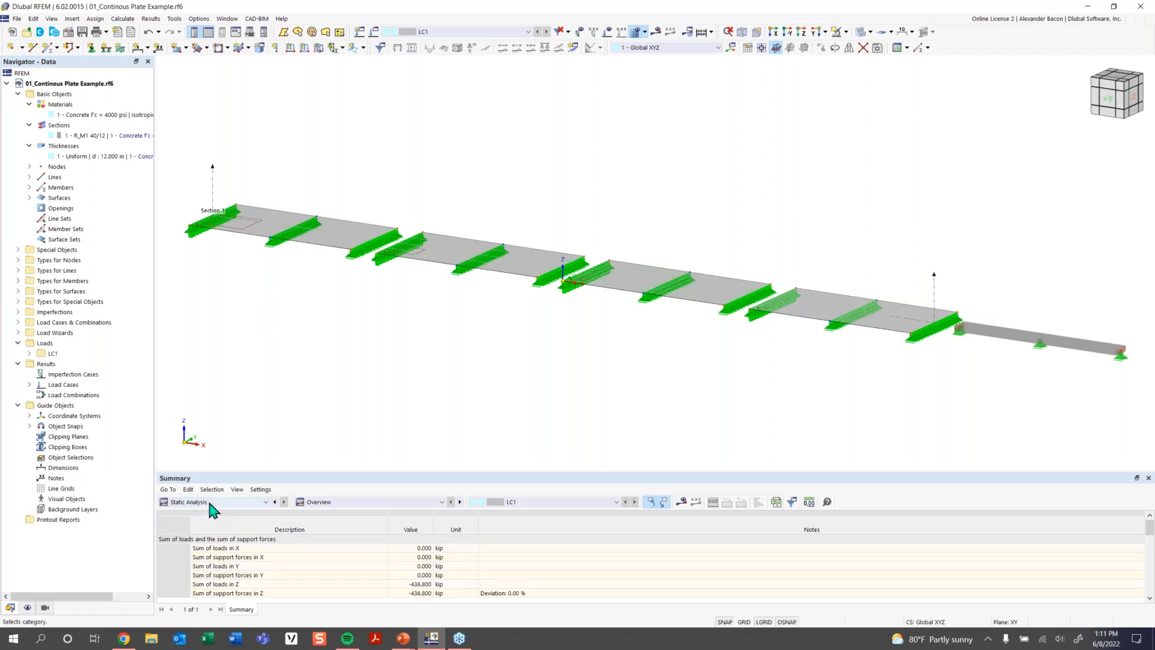
# Switch the tables from static analysis results to the structure data and view the nodal supports
pyautogui.click(348, 503)
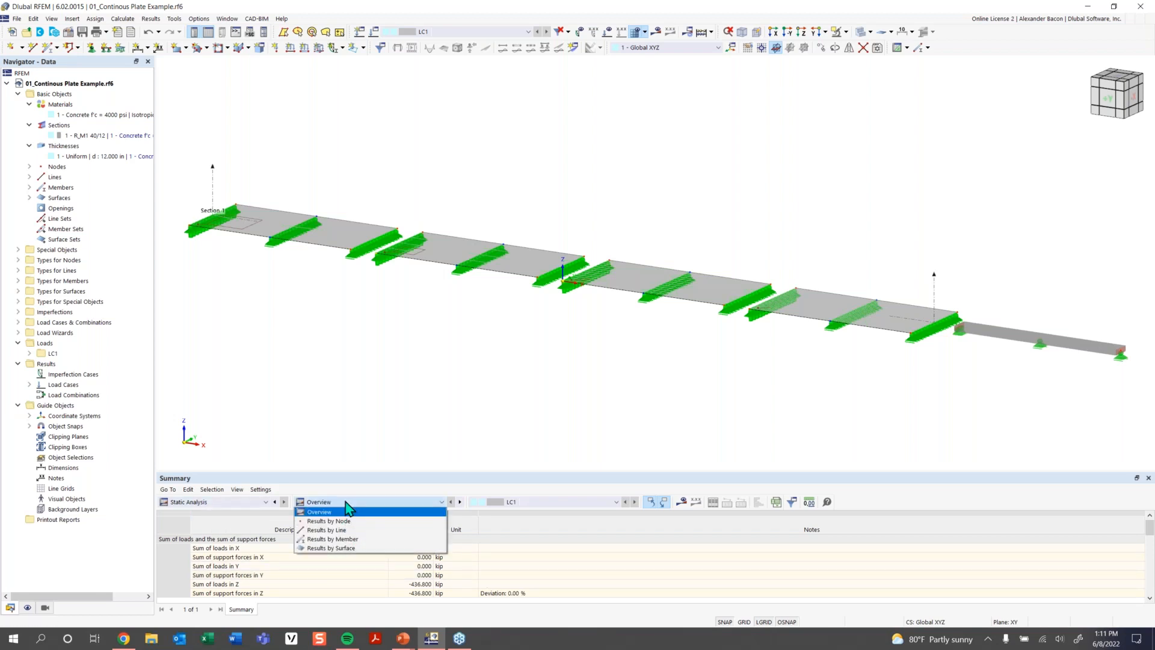
pyautogui.click(255, 504)
pyautogui.click(250, 524)
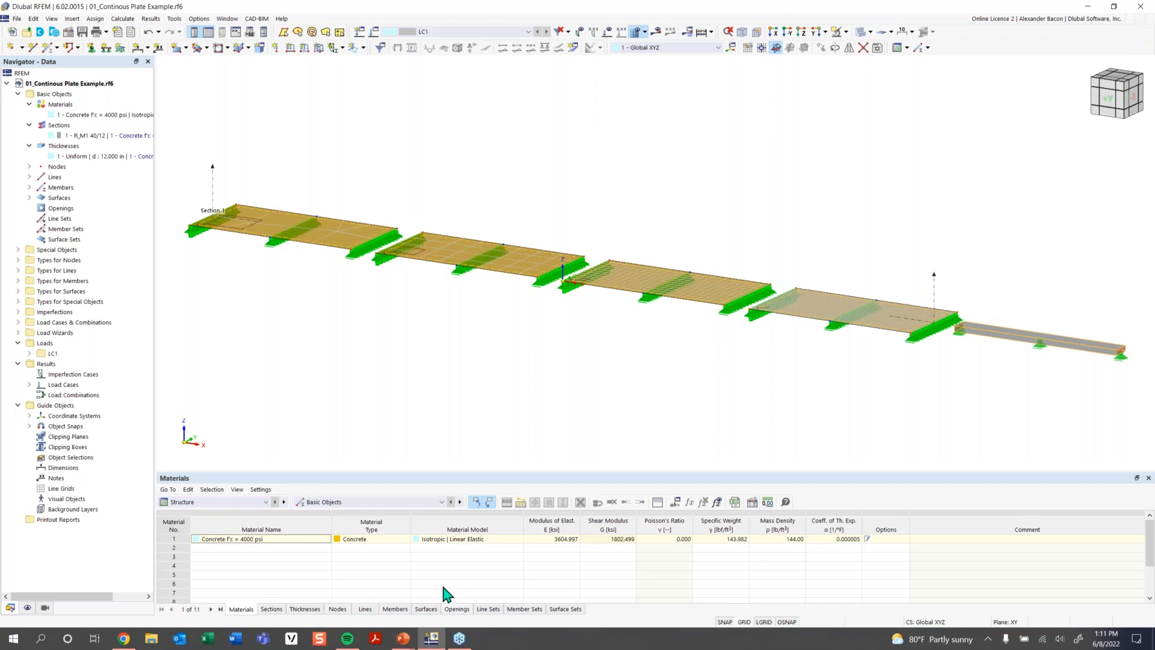
pyautogui.click(360, 503)
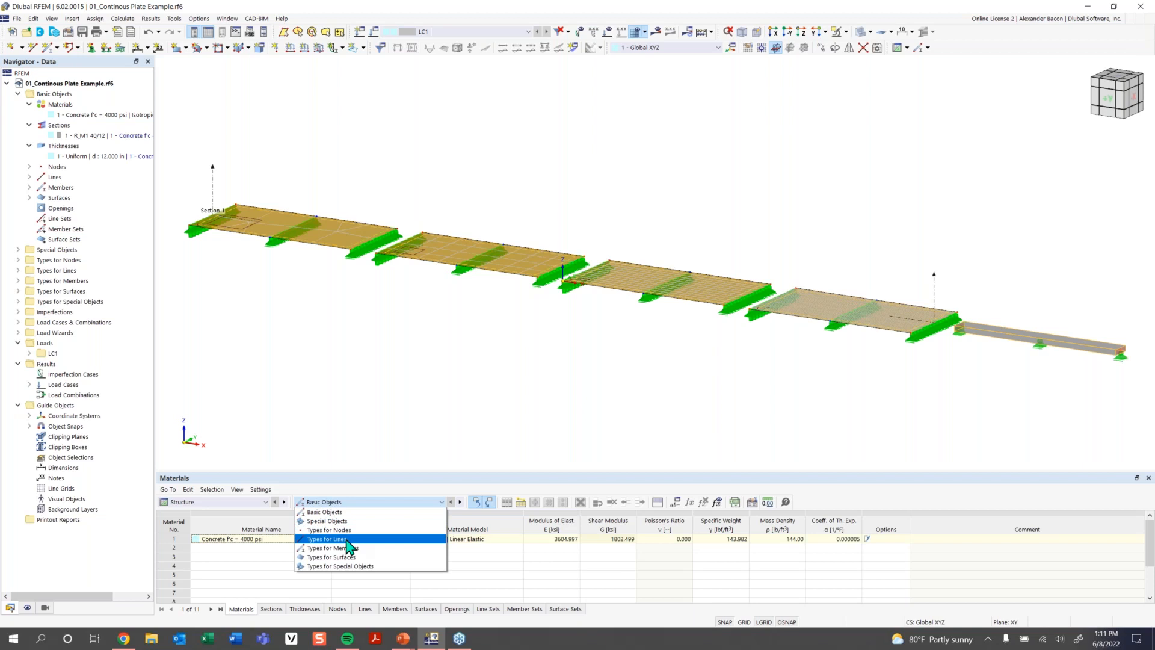
pyautogui.click(329, 530)
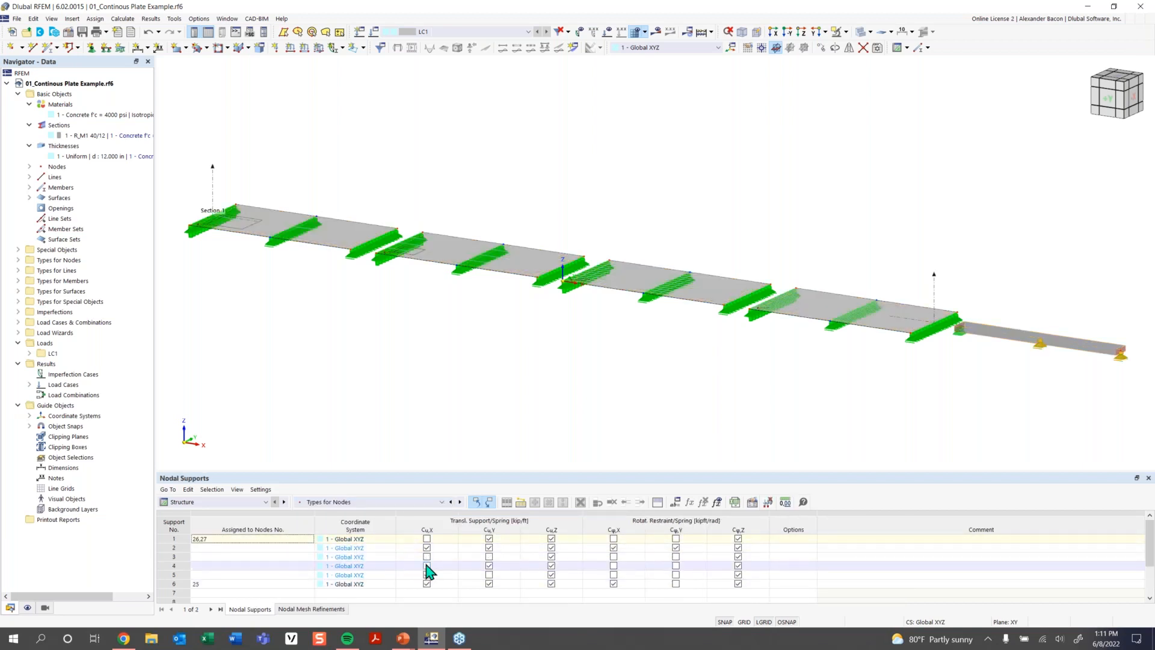
# Show the node coordinates table of the basic objects and enlarge the table area to display more rows
pyautogui.click(361, 502)
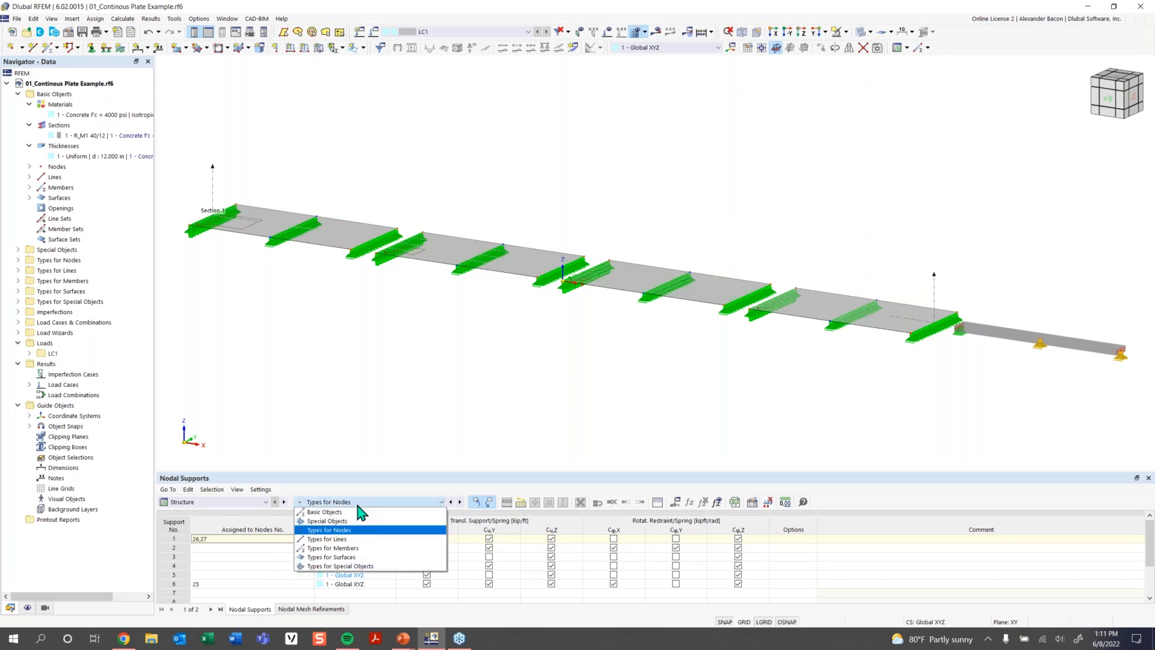
pyautogui.click(355, 513)
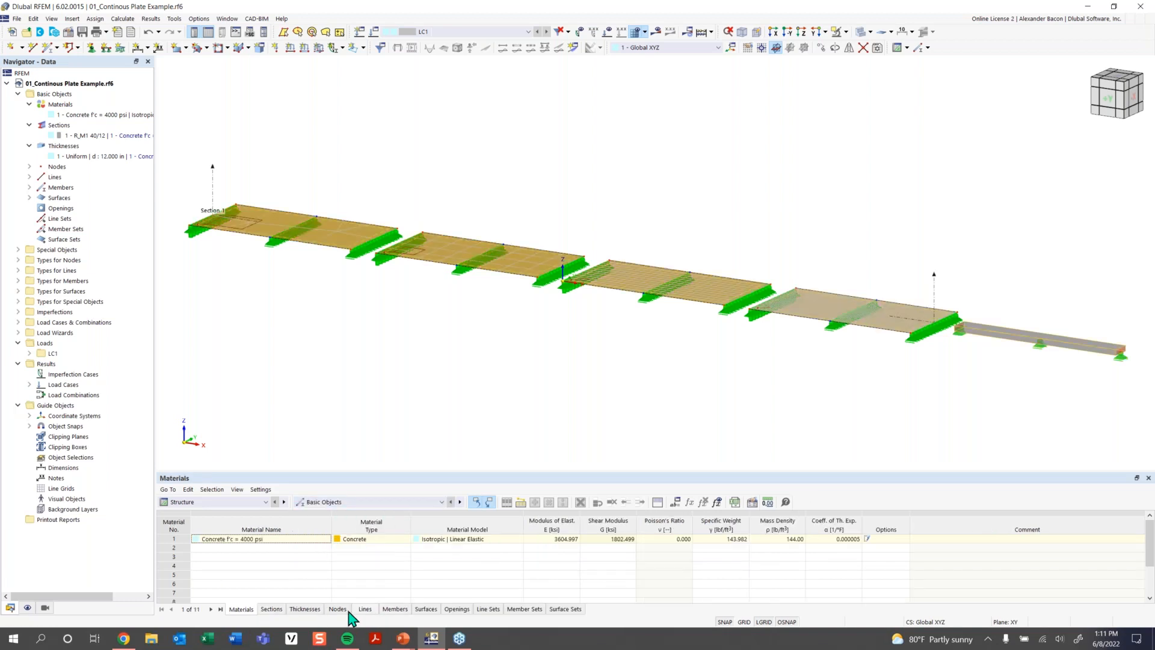
pyautogui.click(337, 609)
pyautogui.scroll(-2, 549, 559)
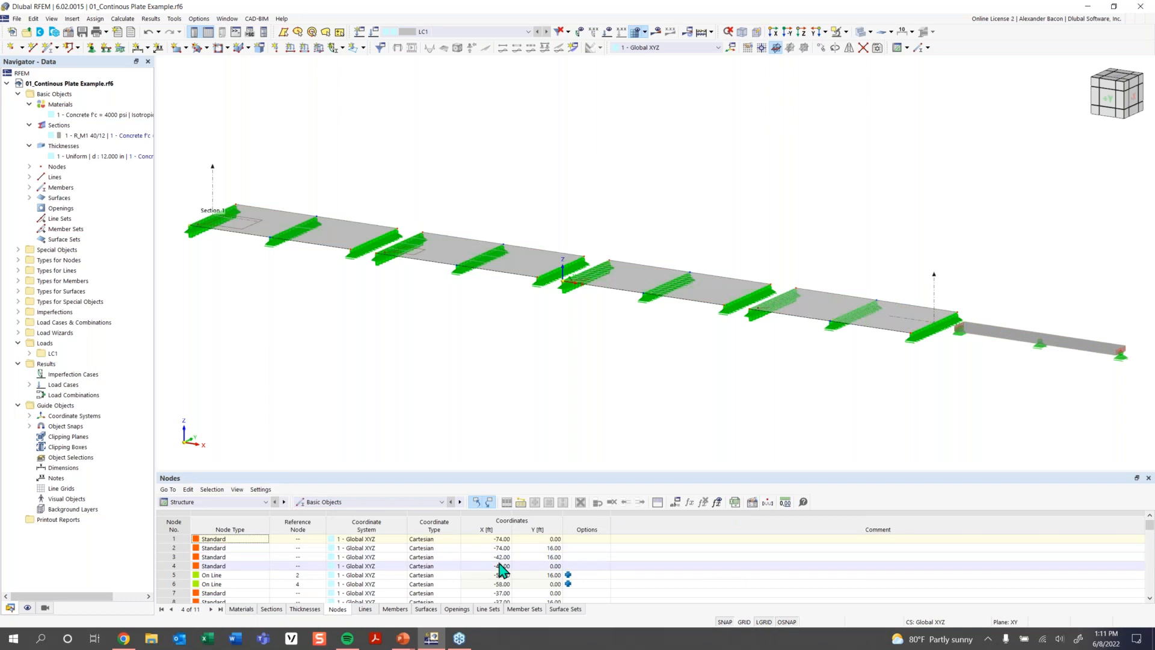
pyautogui.scroll(2, 504, 569)
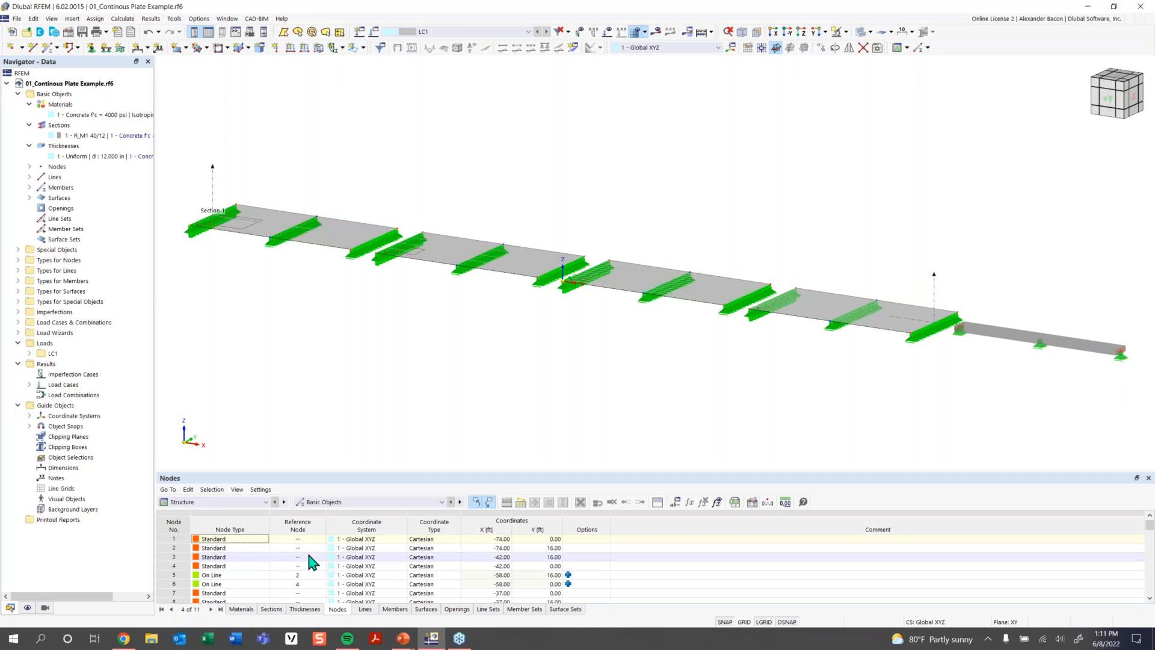
pyautogui.click(251, 504)
pyautogui.click(252, 511)
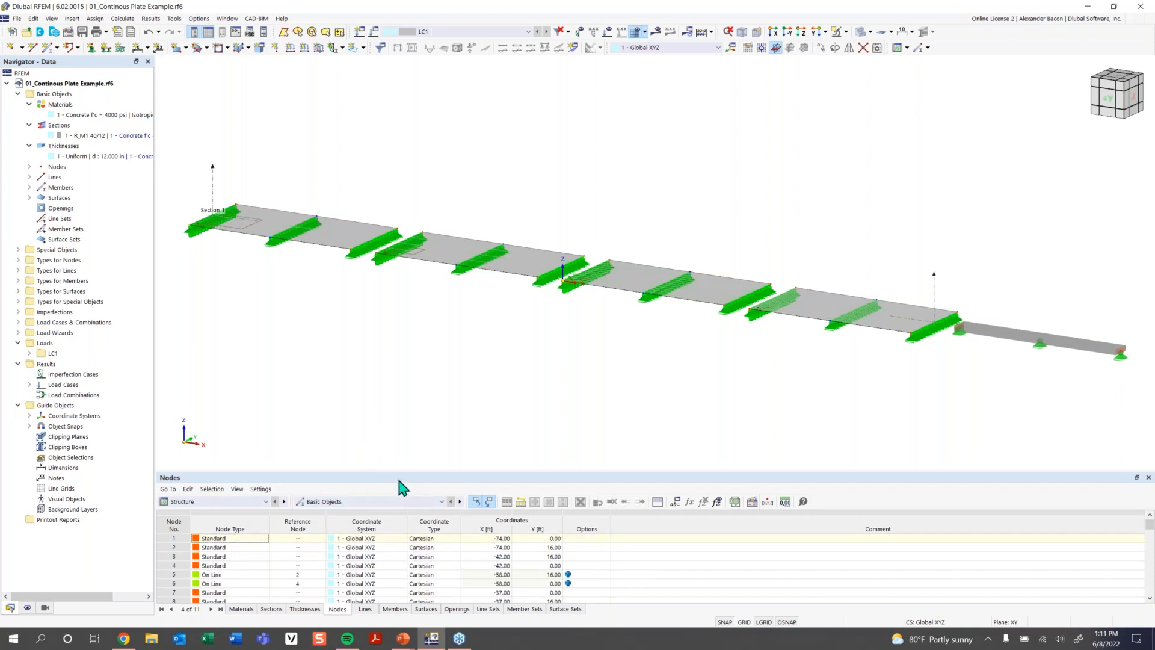
pyautogui.moveTo(390, 471); pyautogui.dragTo(386, 416)
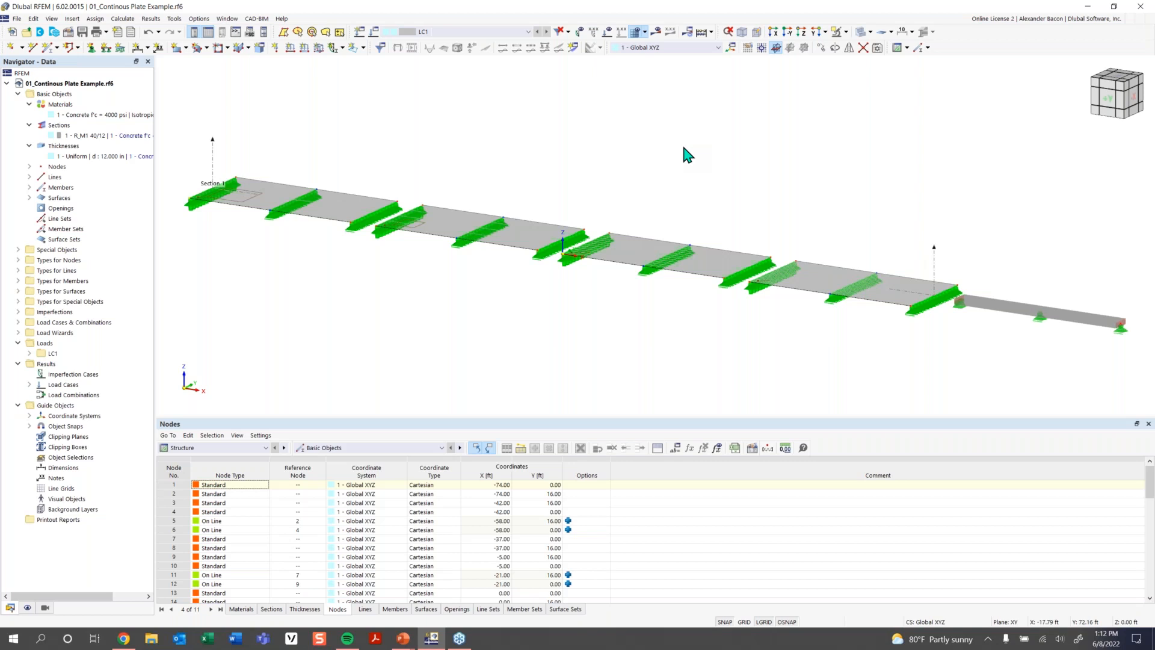
# Examine the available screen background colors in the display properties, keeping the current color
pyautogui.click(199, 19)
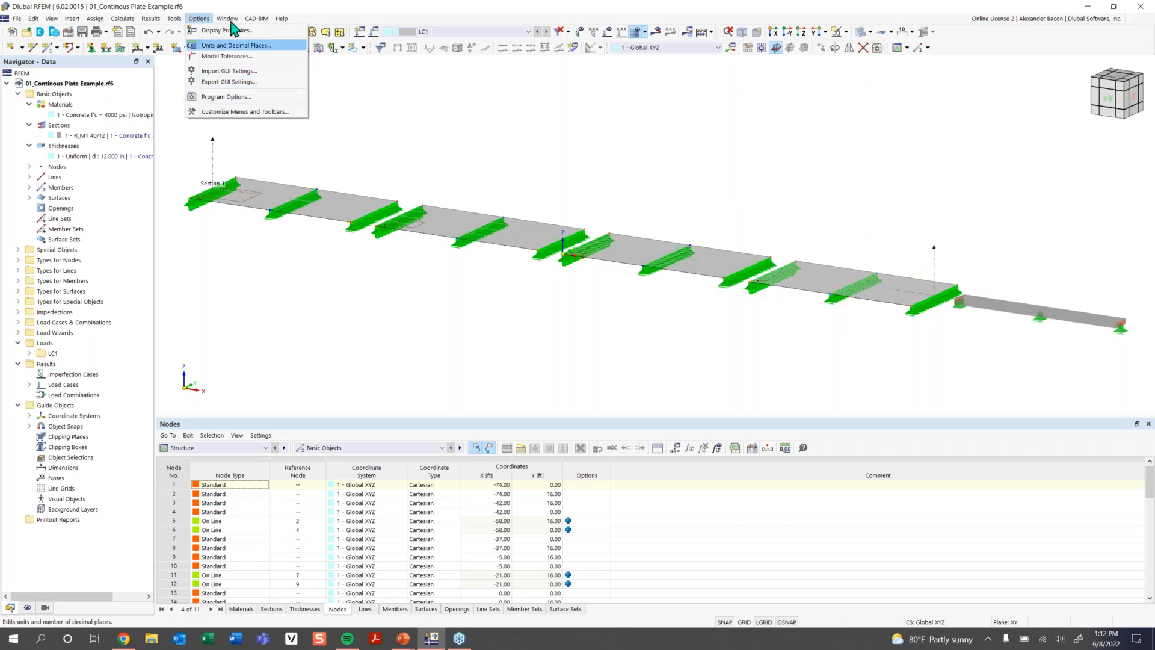
pyautogui.click(224, 30)
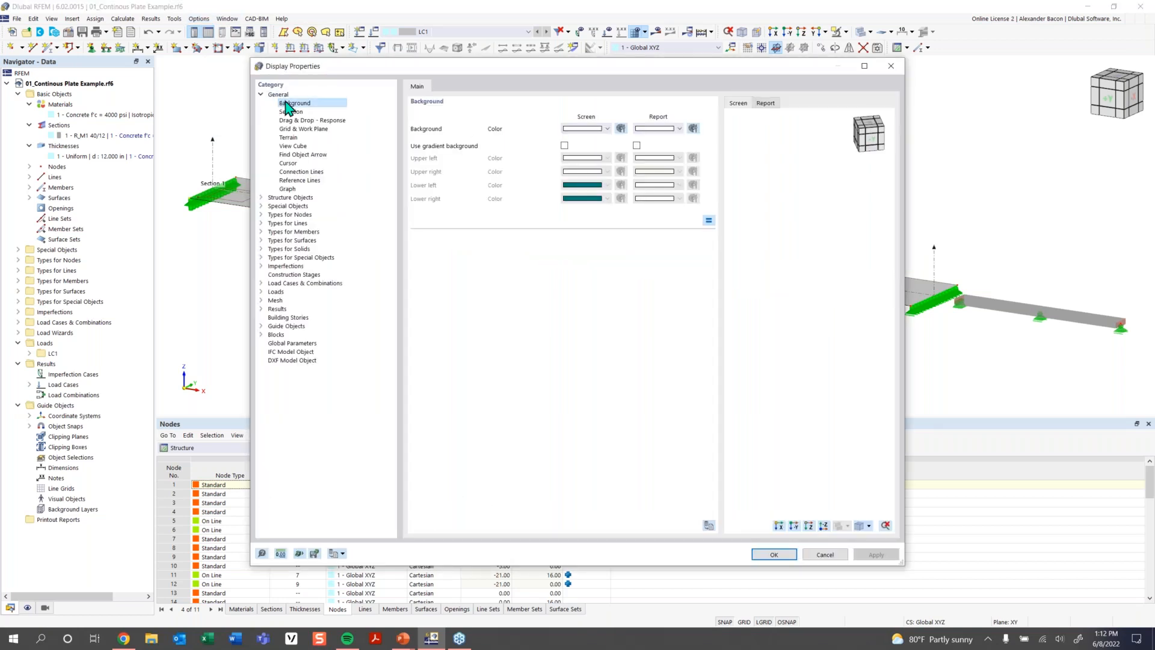
pyautogui.click(588, 130)
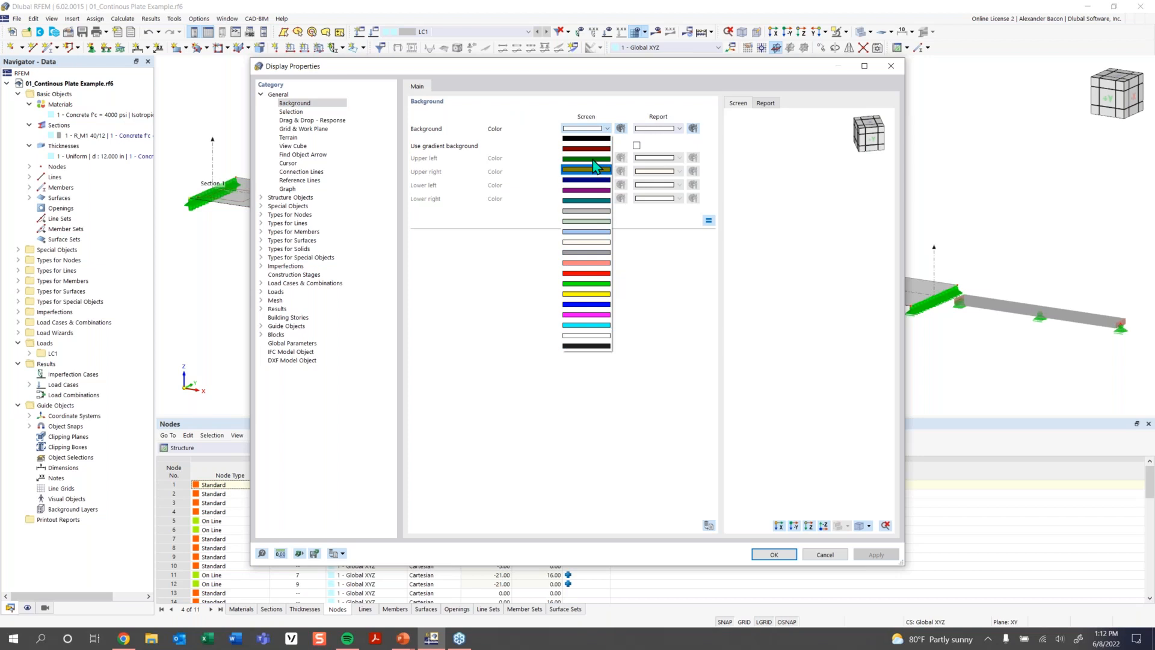
pyautogui.click(607, 129)
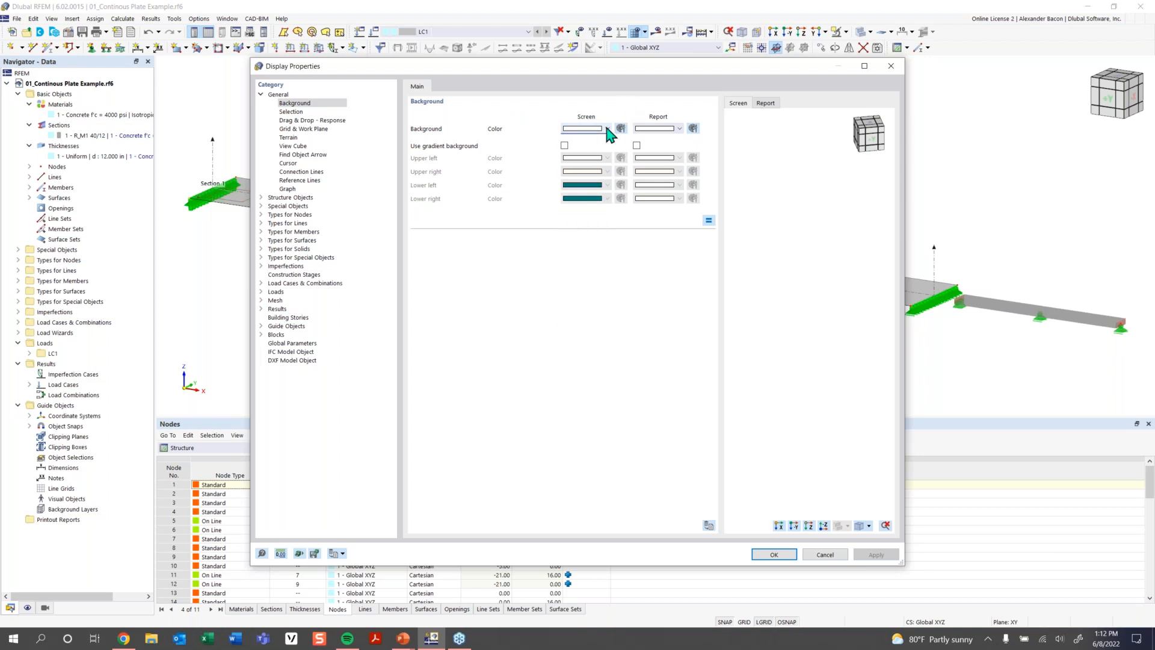
pyautogui.click(774, 554)
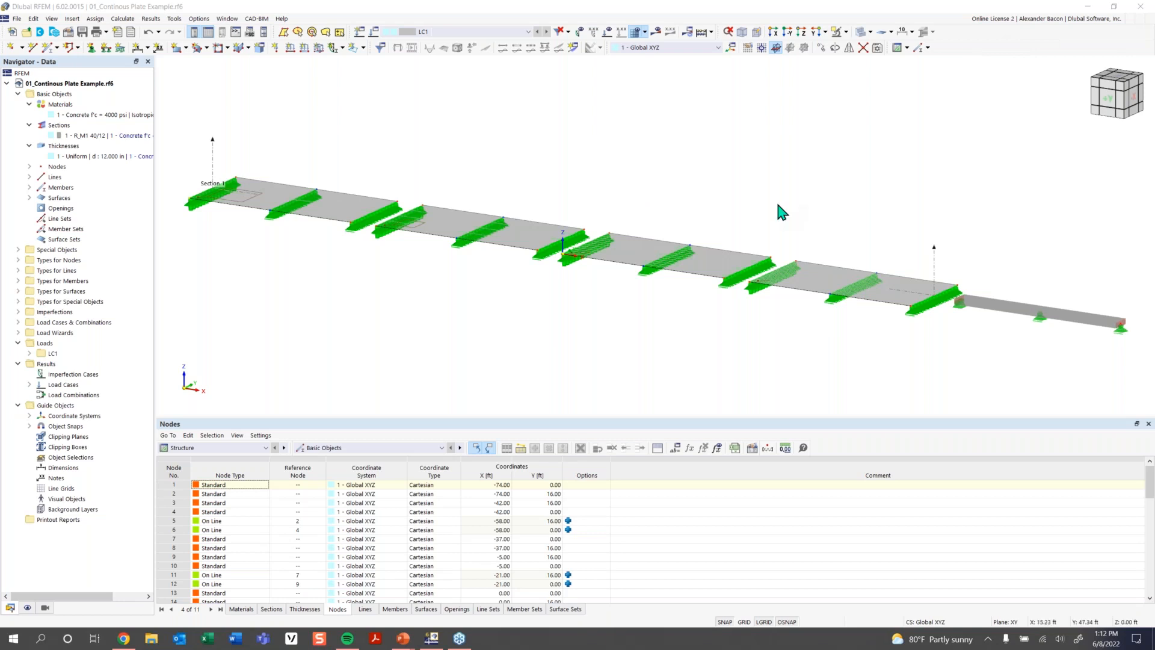
# Turn on the work plane grid display and view the plates from a higher angle with the whole grid in view
pyautogui.scroll(-2, 680, 313)
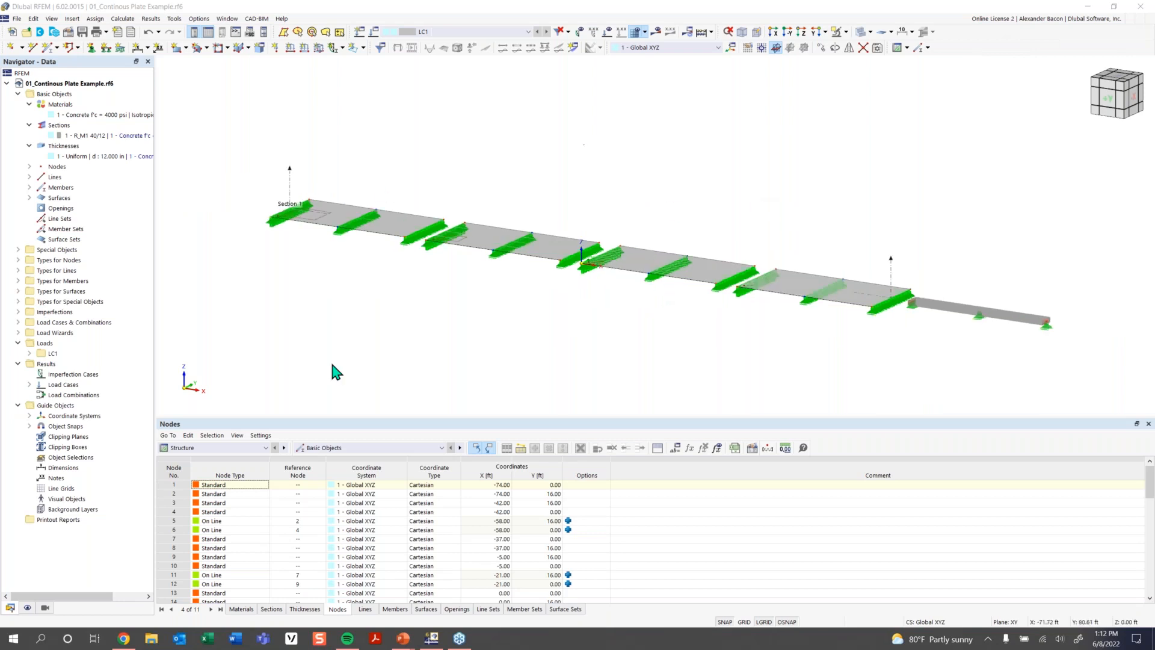
pyautogui.keyDown('ctrl'); pyautogui.moveTo(608, 205); pyautogui.dragTo(637, 283, button='middle'); pyautogui.keyUp('ctrl')
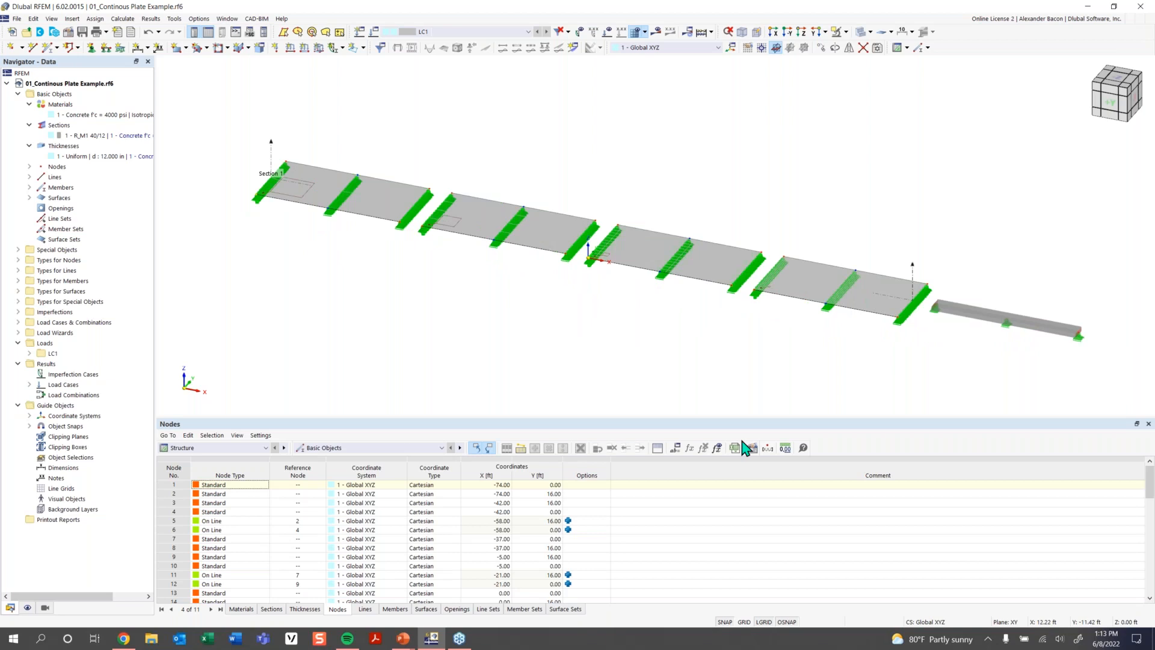
pyautogui.click(743, 626)
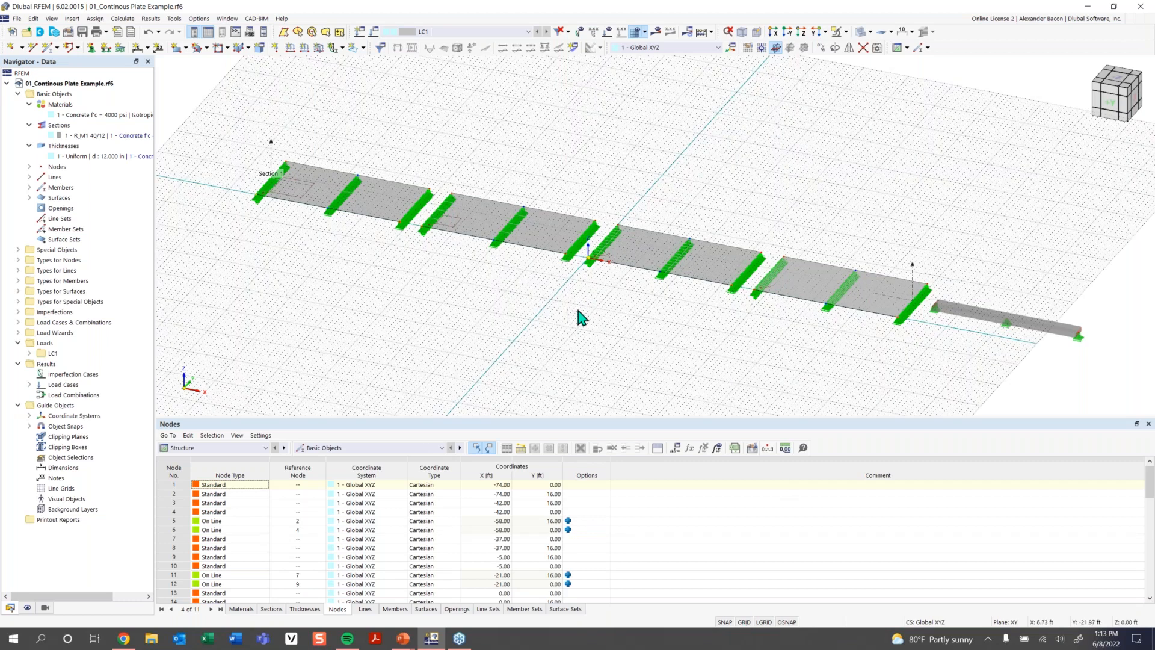
pyautogui.scroll(-2, 582, 317)
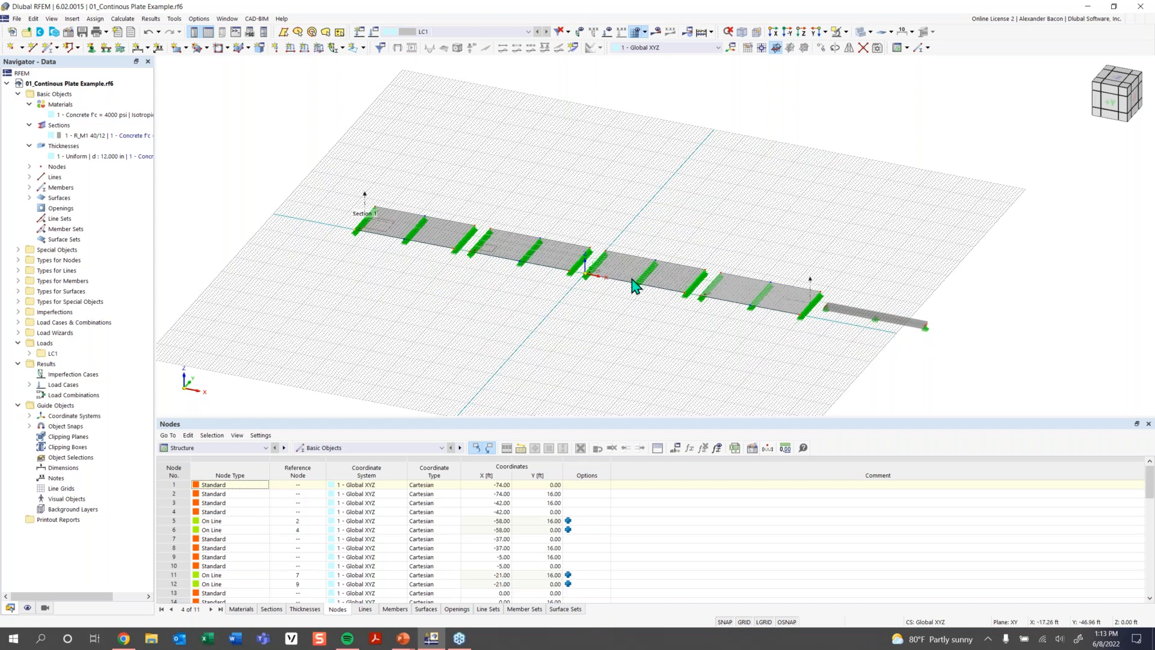
# Reset the menus and toolbars to default and confirm discarding all customizations
pyautogui.moveTo(663, 279)
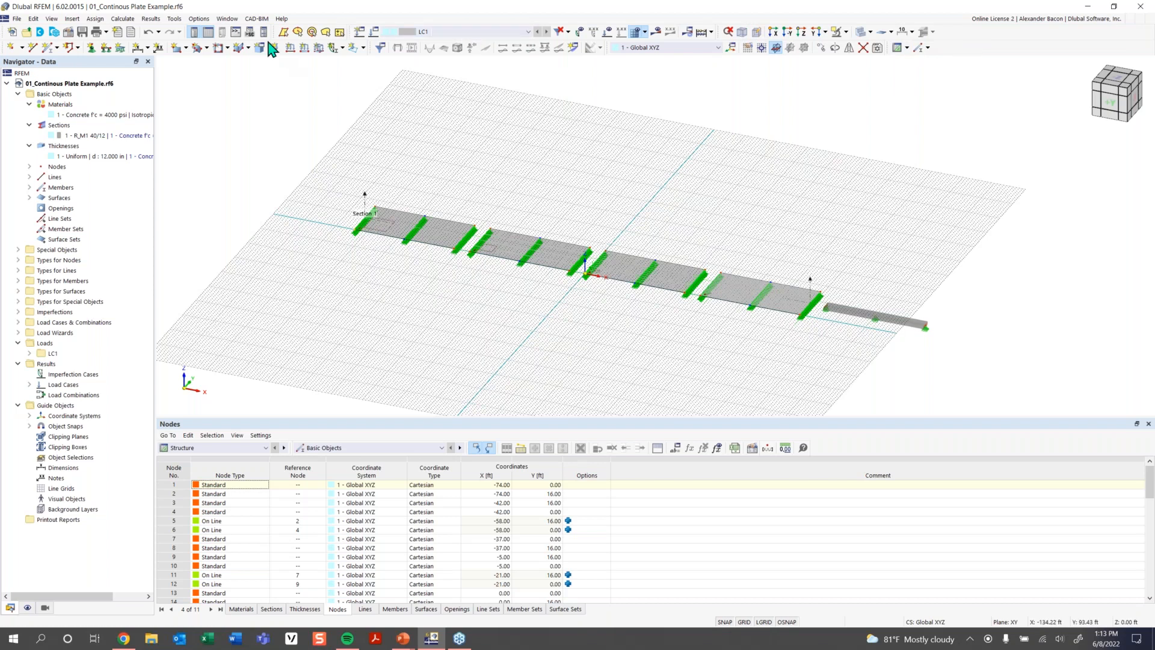
pyautogui.rightClick(944, 39)
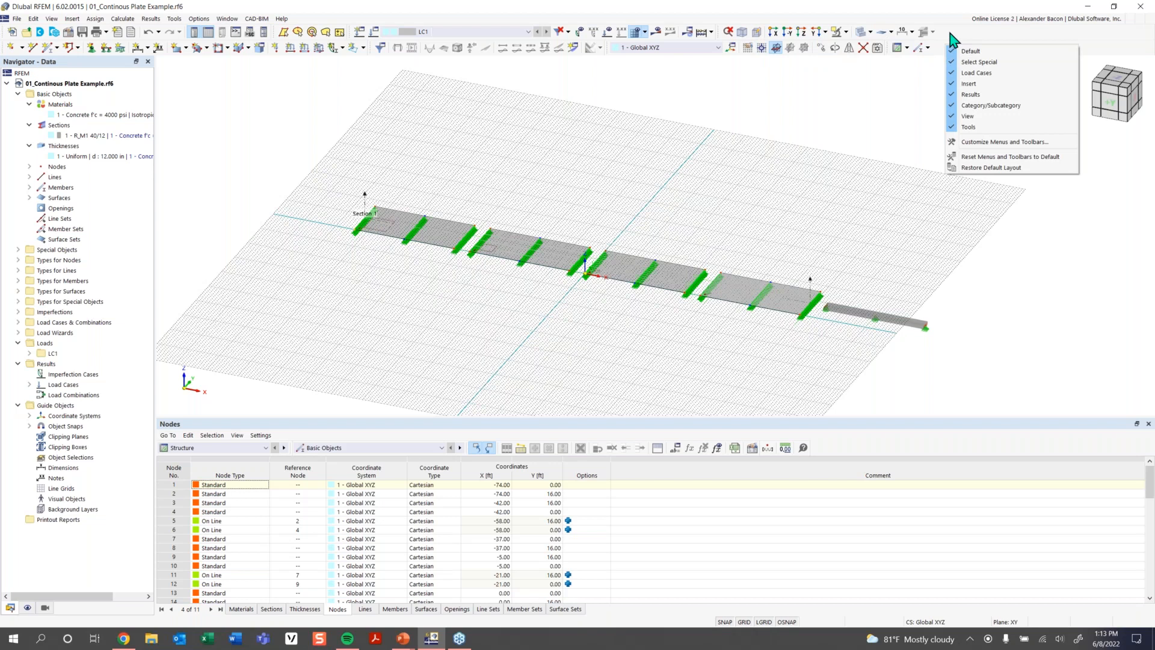
pyautogui.click(988, 158)
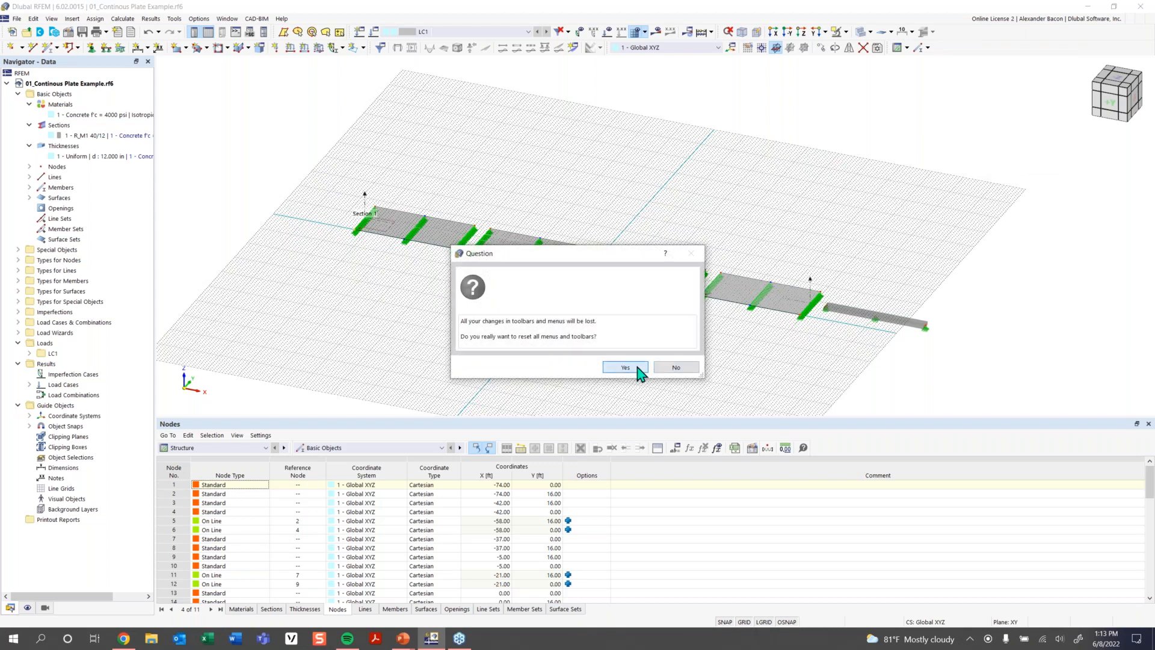
pyautogui.click(637, 366)
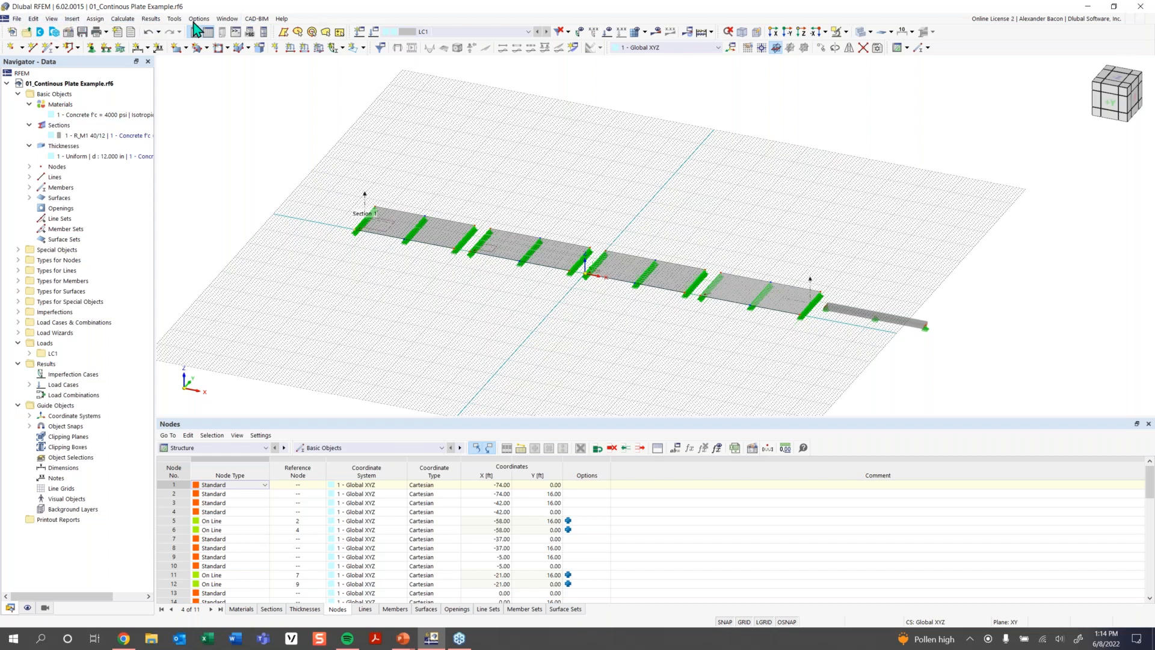
# Examine the insertion commands for basic objects, including the graphical and dialog options for standard nodes
pyautogui.click(72, 18)
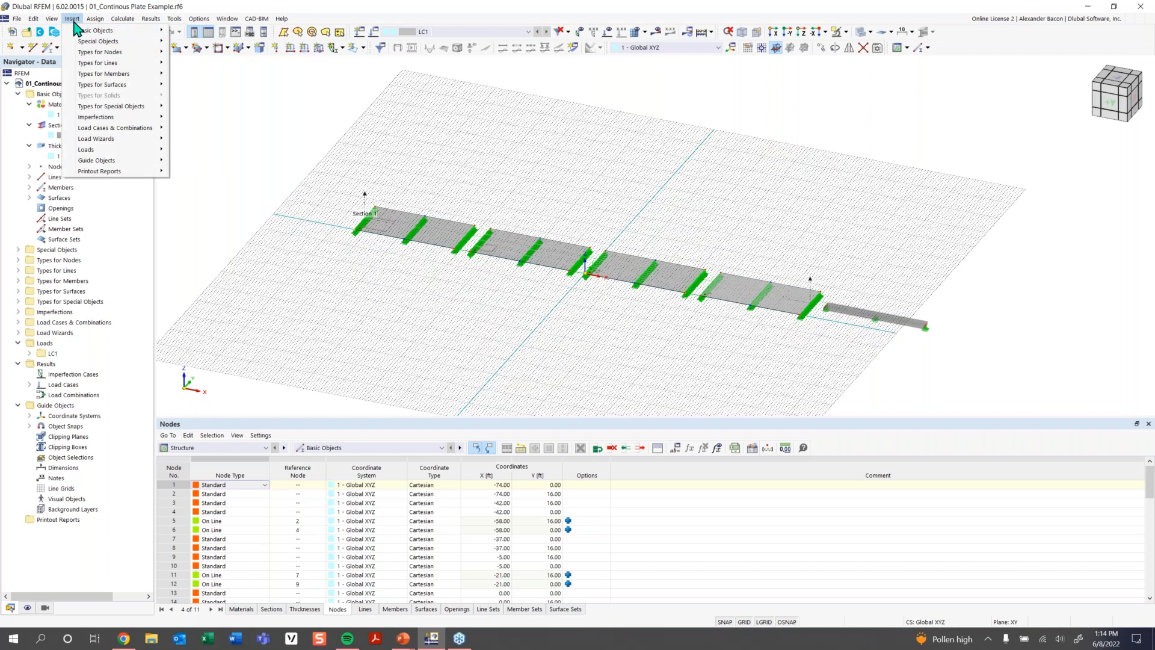
pyautogui.click(289, 73)
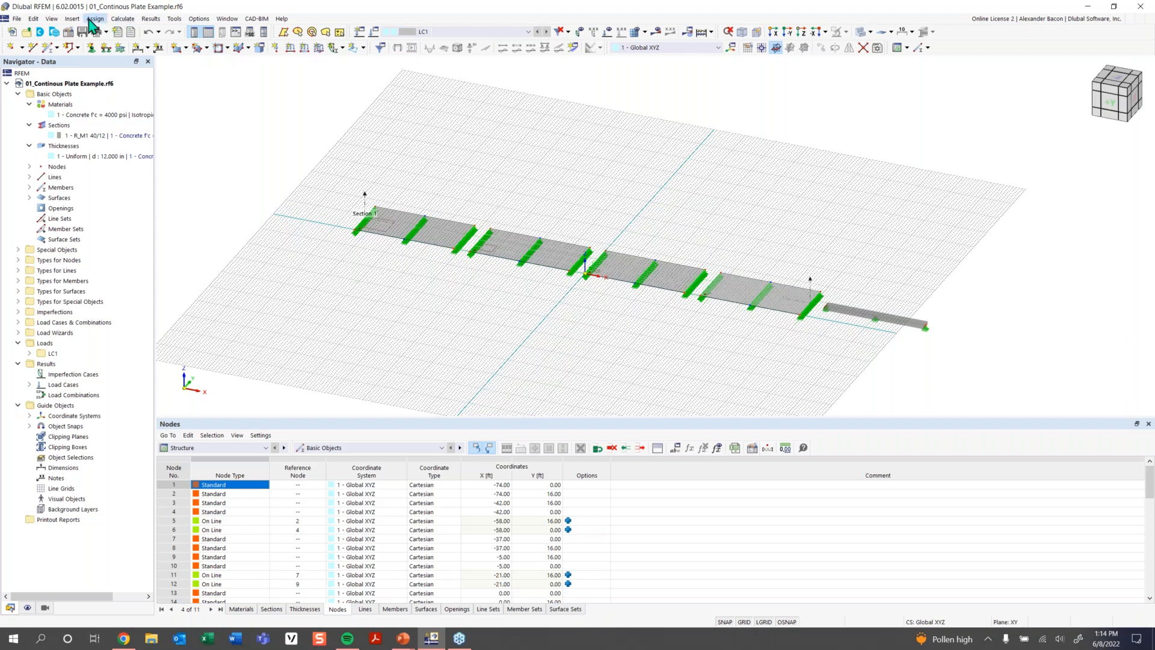
pyautogui.click(75, 19)
pyautogui.moveTo(83, 31)
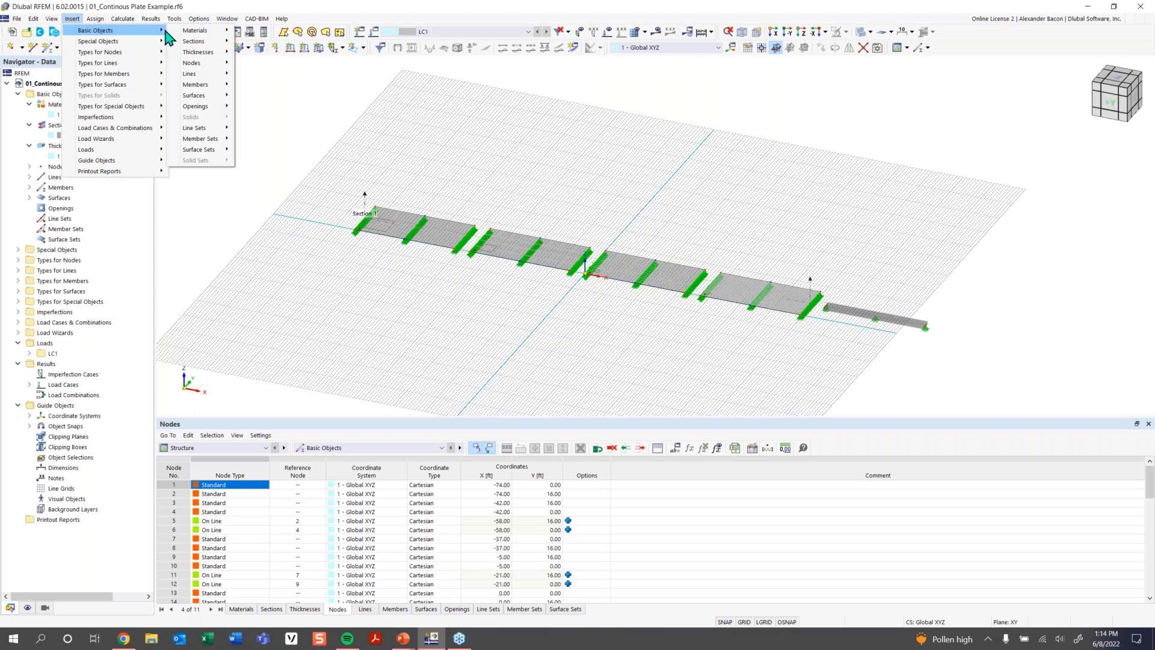
pyautogui.moveTo(203, 65)
pyautogui.moveTo(270, 63)
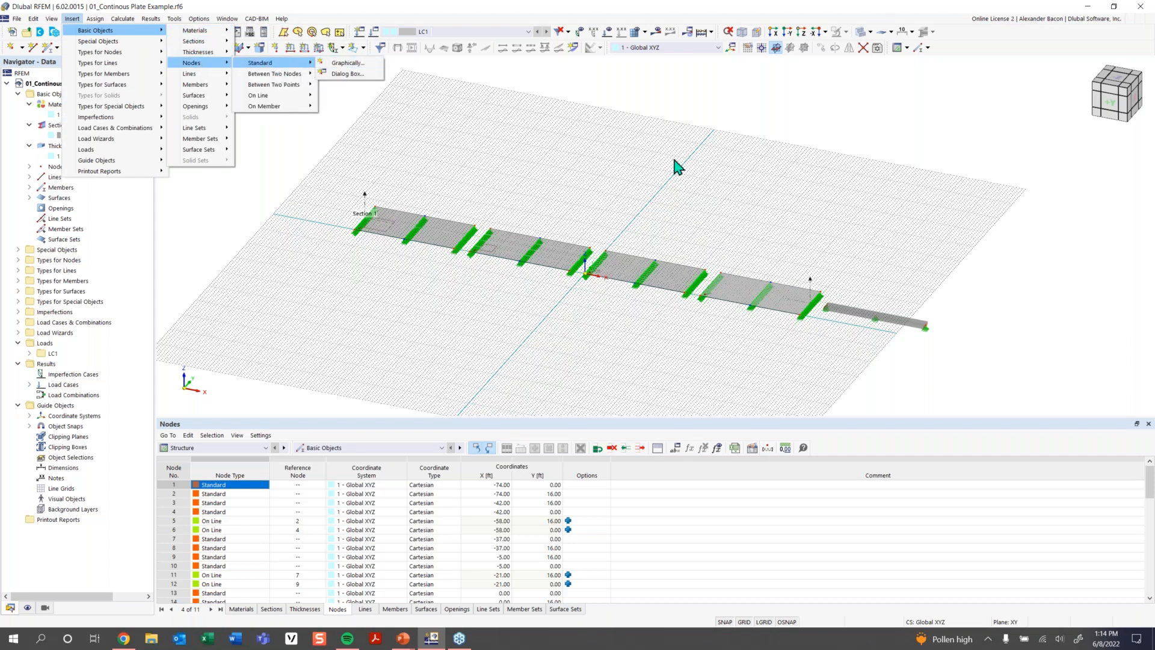
pyautogui.click(436, 140)
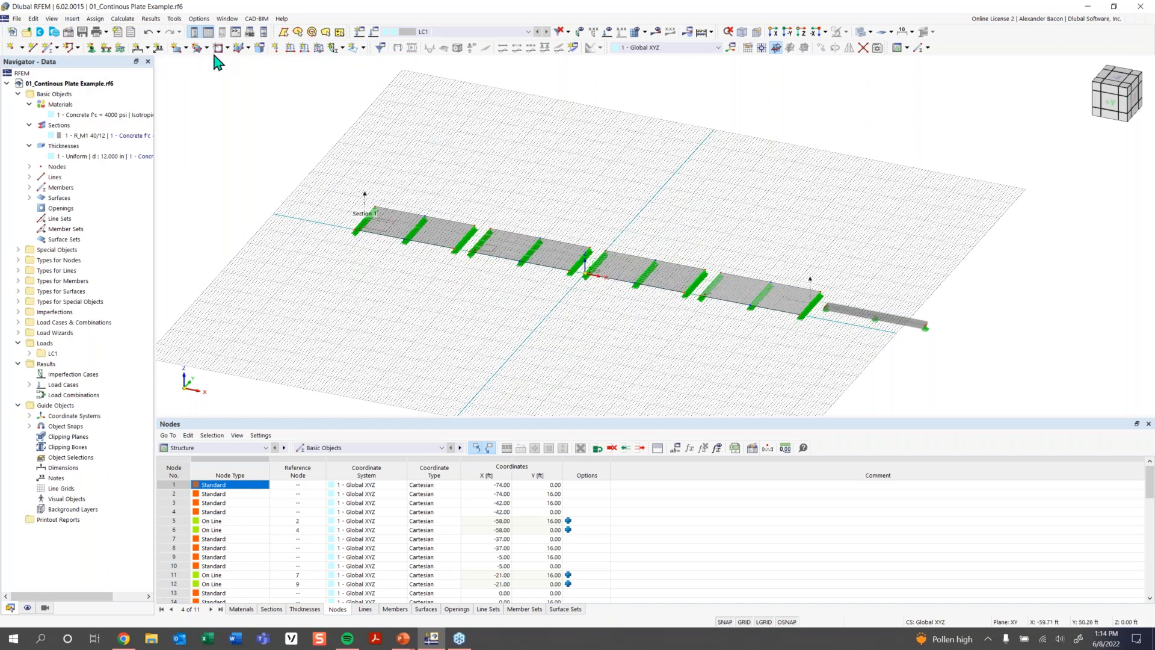
pyautogui.click(74, 20)
pyautogui.click(281, 99)
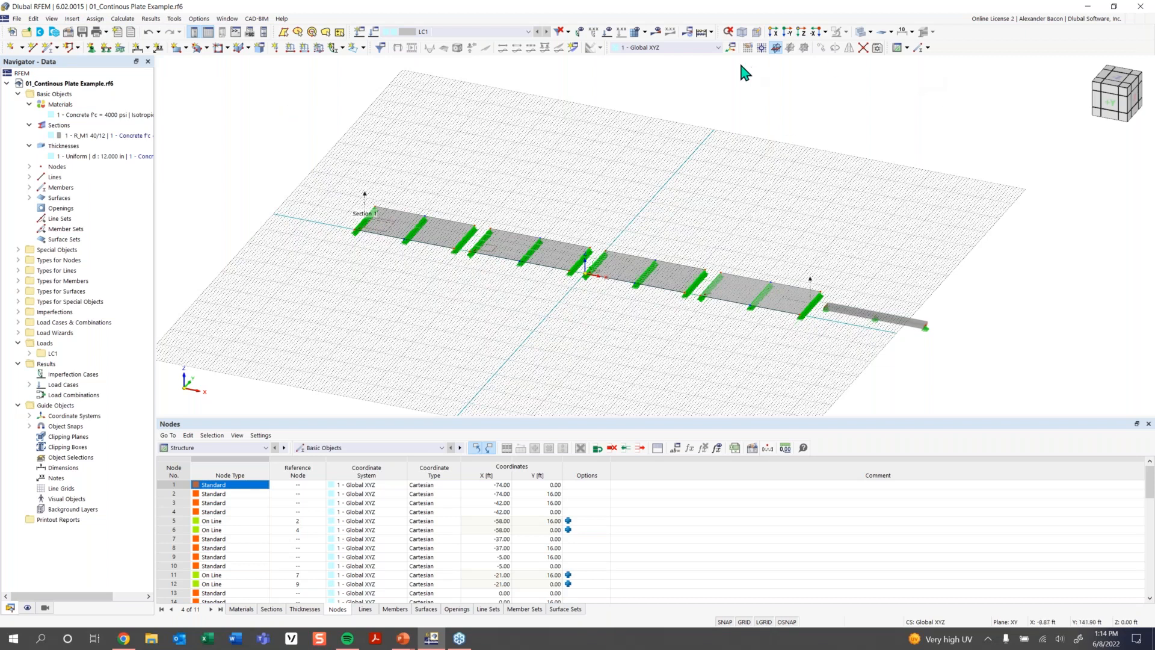
# View the continuous plate model in the X, reverse Y and Z directions in turn
pyautogui.click(774, 34)
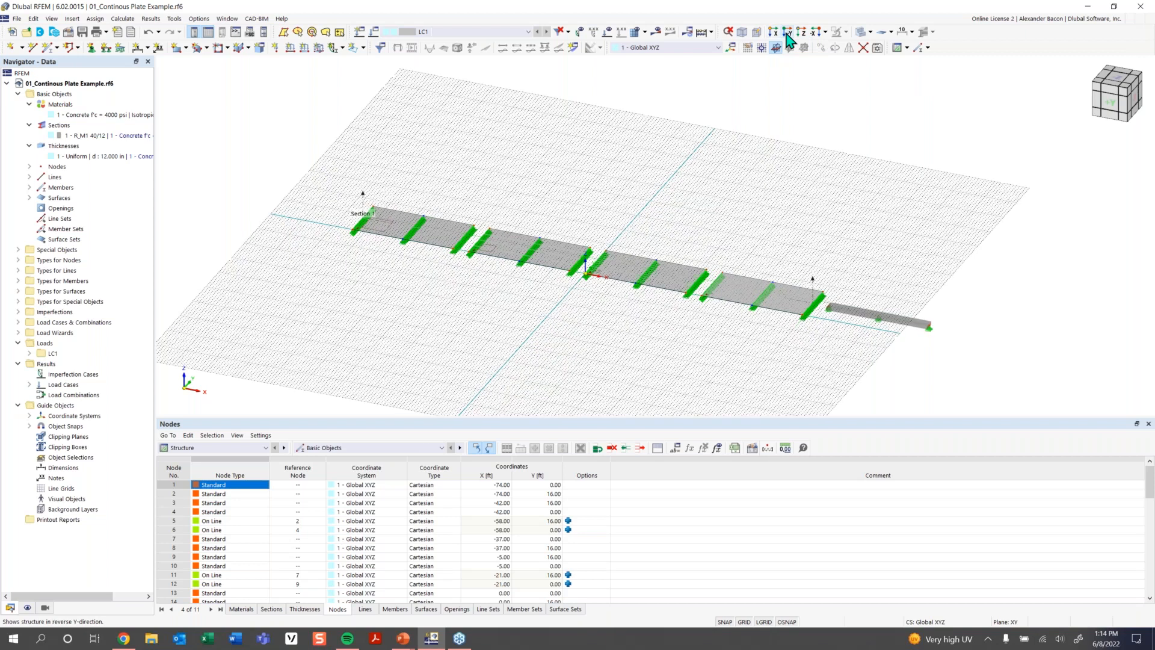
pyautogui.click(787, 33)
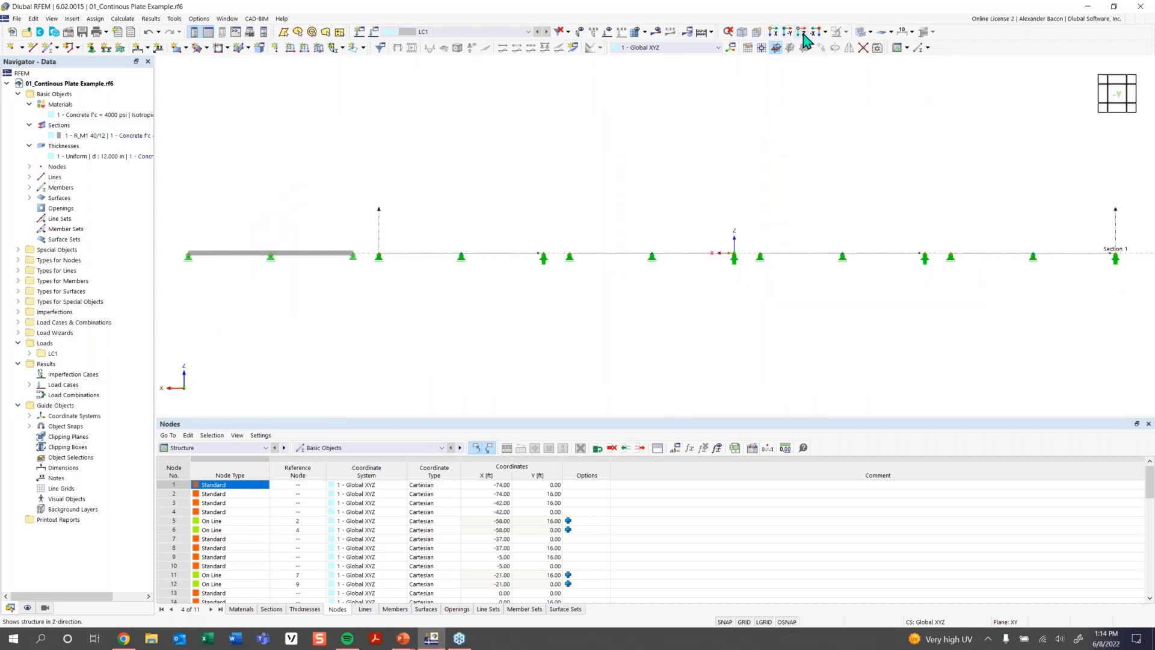
pyautogui.click(804, 36)
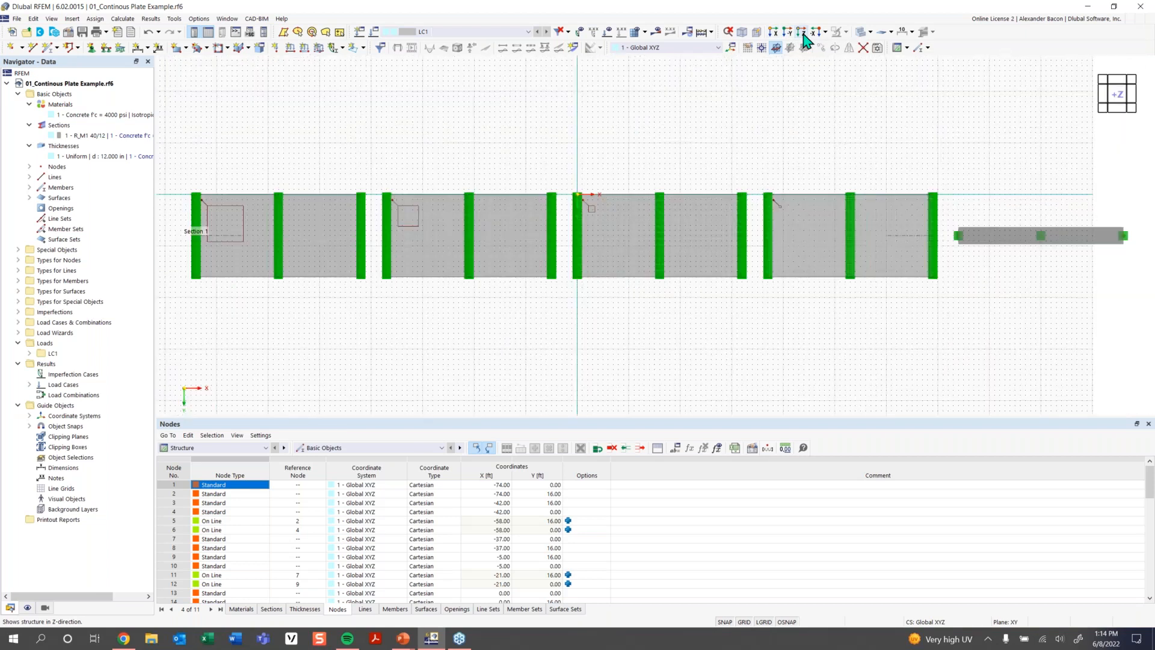
# Rotate the model through several orientations with the navigation cube and return to the isometric view
pyautogui.moveTo(1116, 107); pyautogui.dragTo(1124, 65)
pyautogui.moveTo(1126, 62); pyautogui.dragTo(1124, 108)
pyautogui.click(1123, 112)
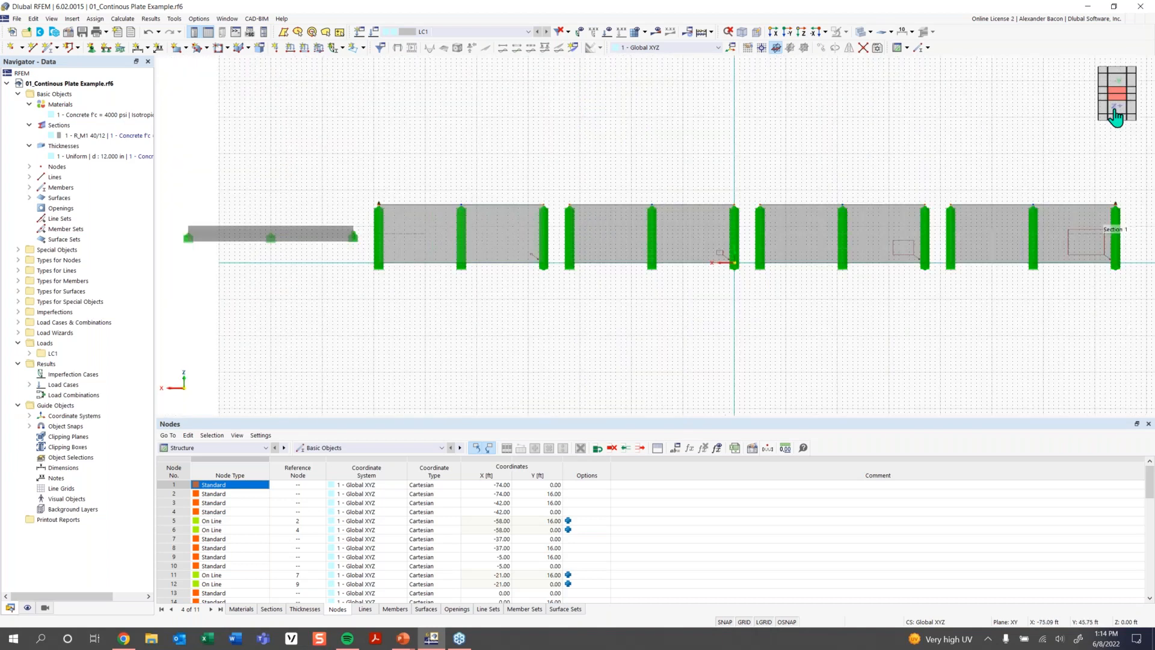
pyautogui.moveTo(1122, 89); pyautogui.dragTo(1121, 94)
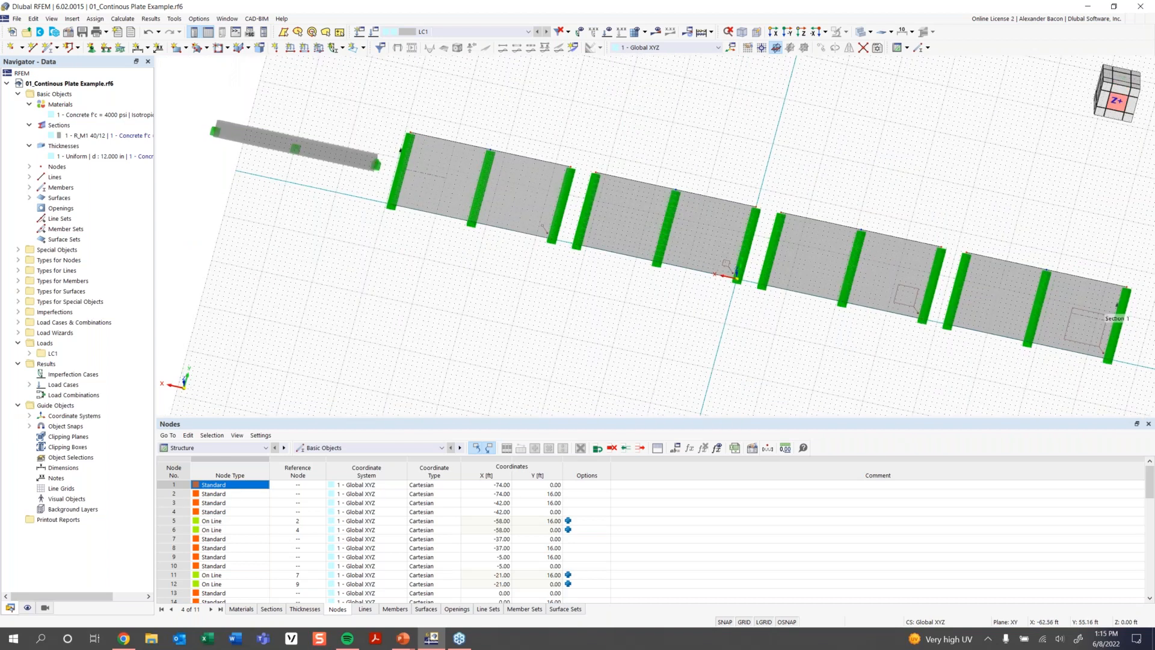
pyautogui.click(1119, 100)
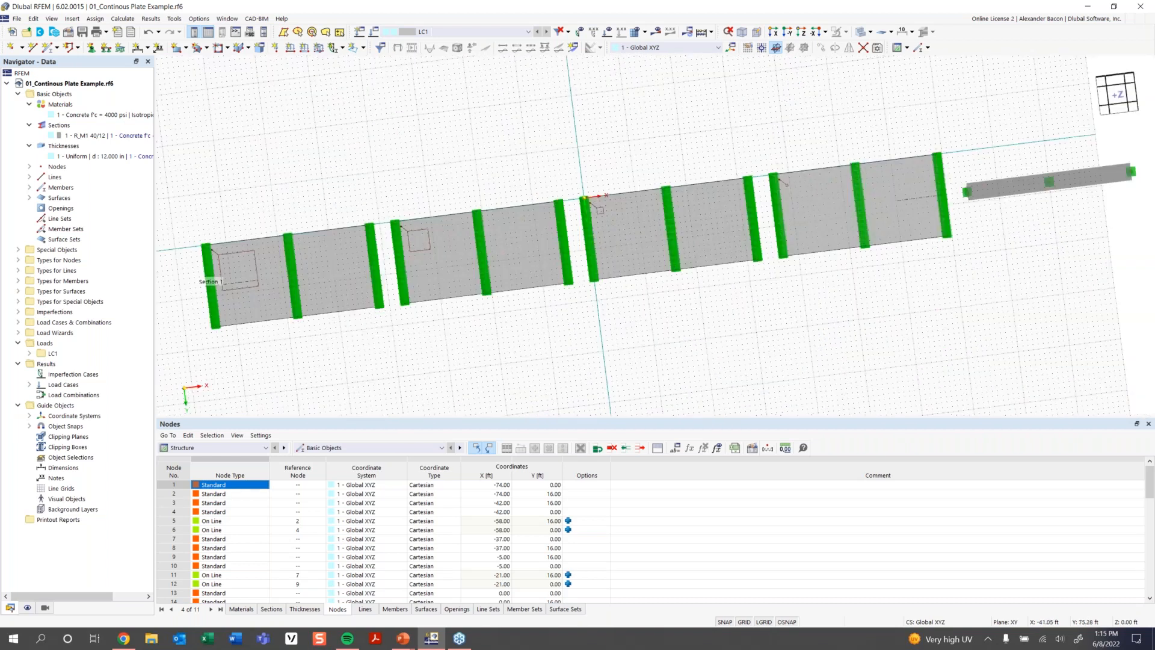
pyautogui.click(1115, 112)
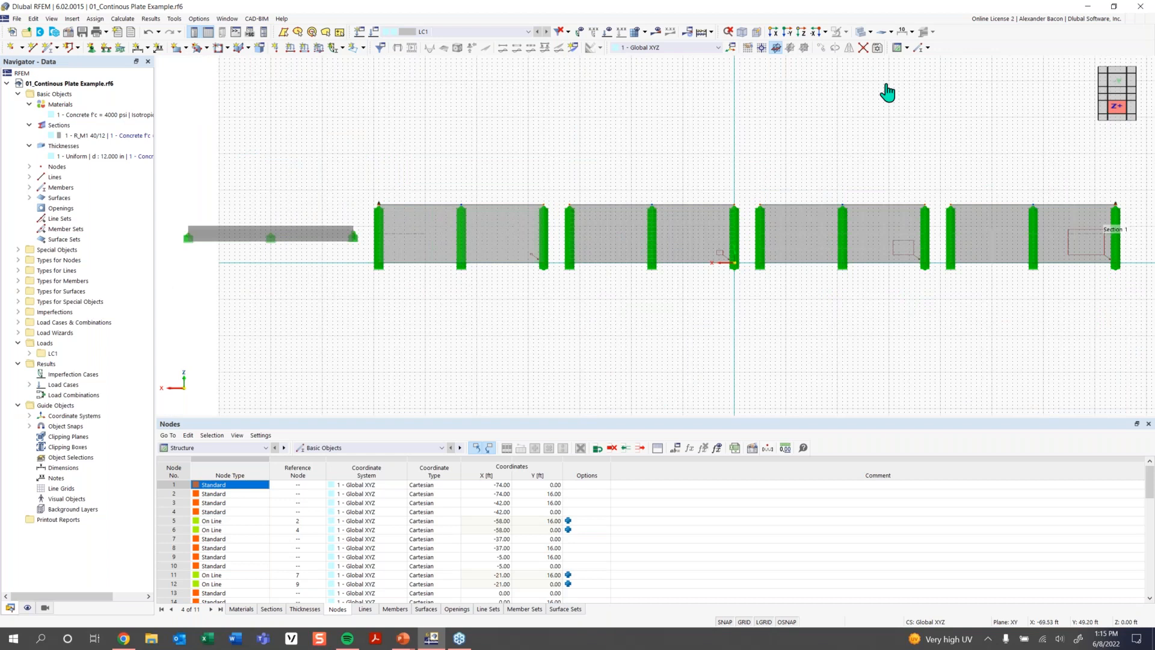
pyautogui.click(742, 32)
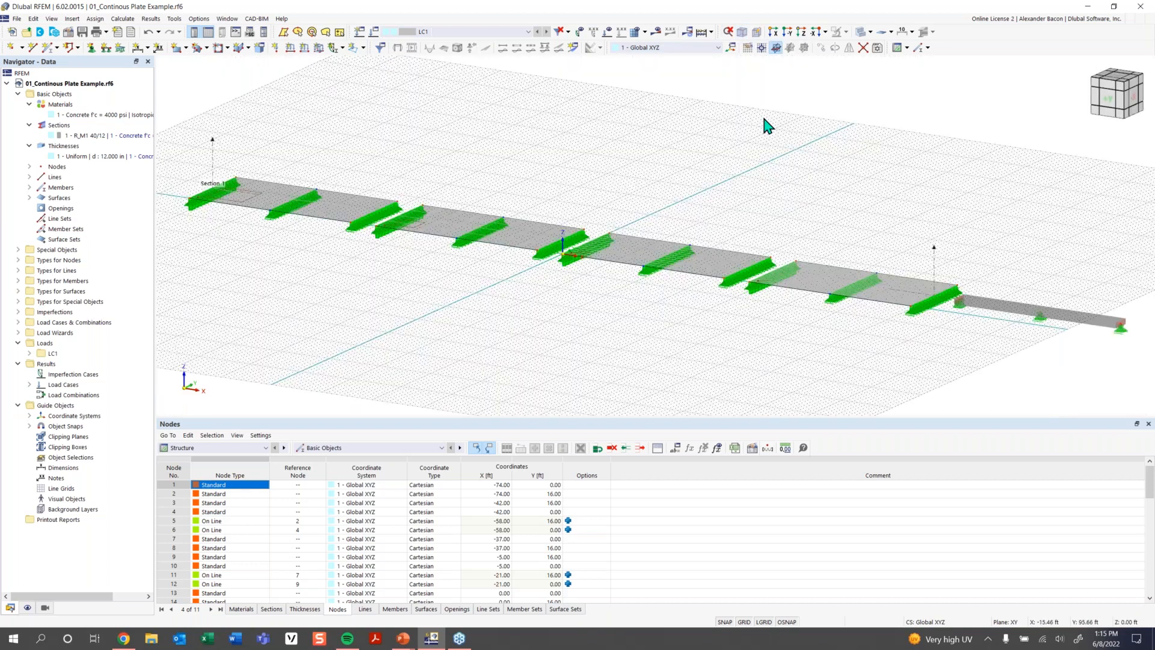
# Switch the navigator from the model data to the display settings and collapse all of its categories
pyautogui.click(27, 608)
pyautogui.scroll(-1, 52, 544)
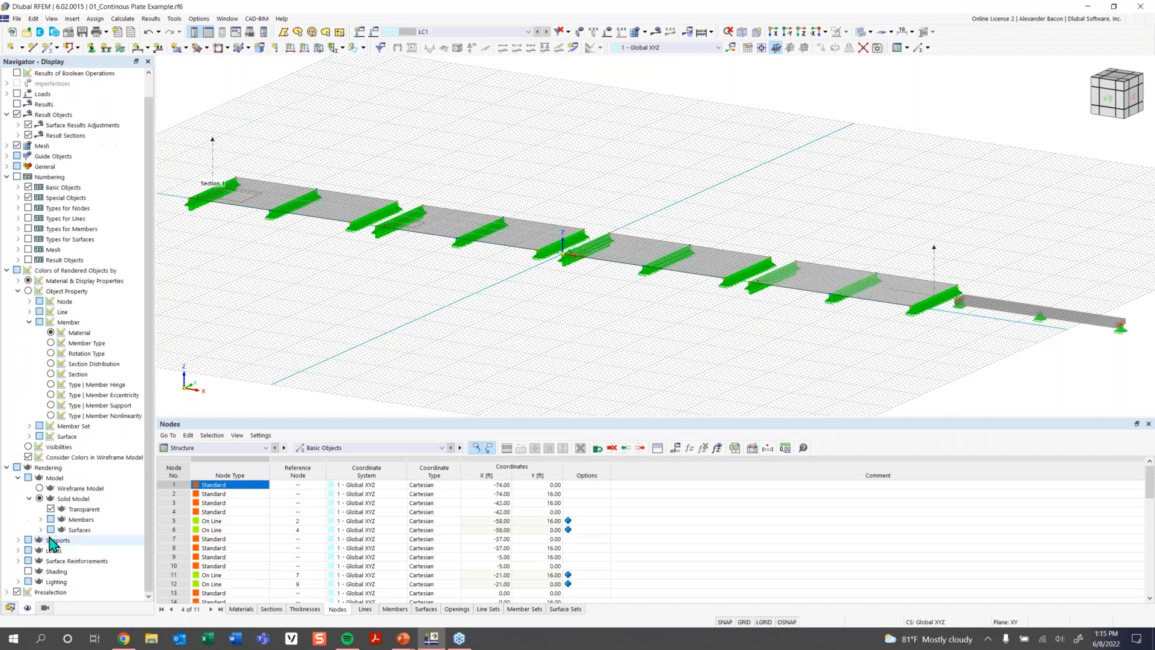
pyautogui.click(10, 608)
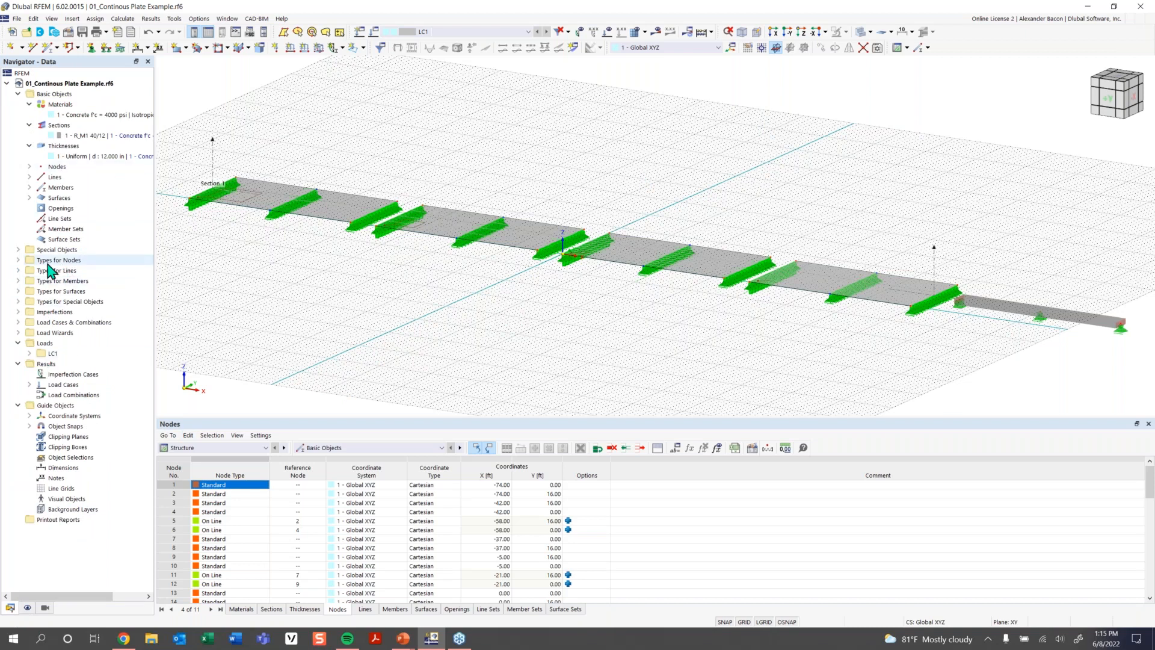
pyautogui.click(27, 608)
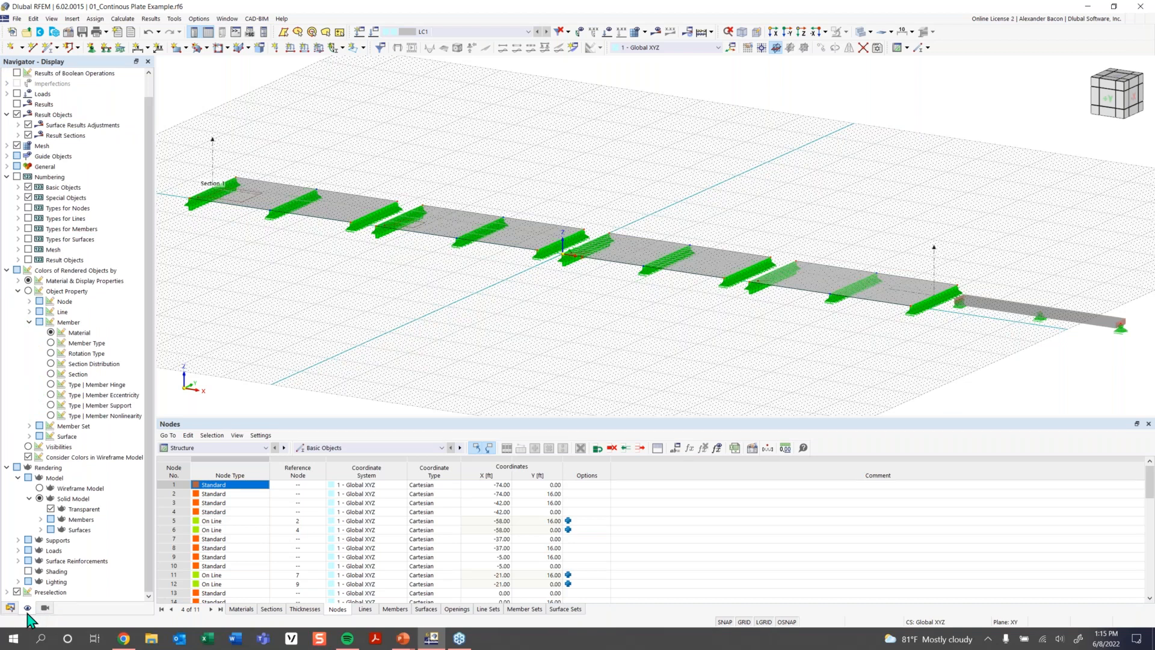
pyautogui.rightClick(112, 206)
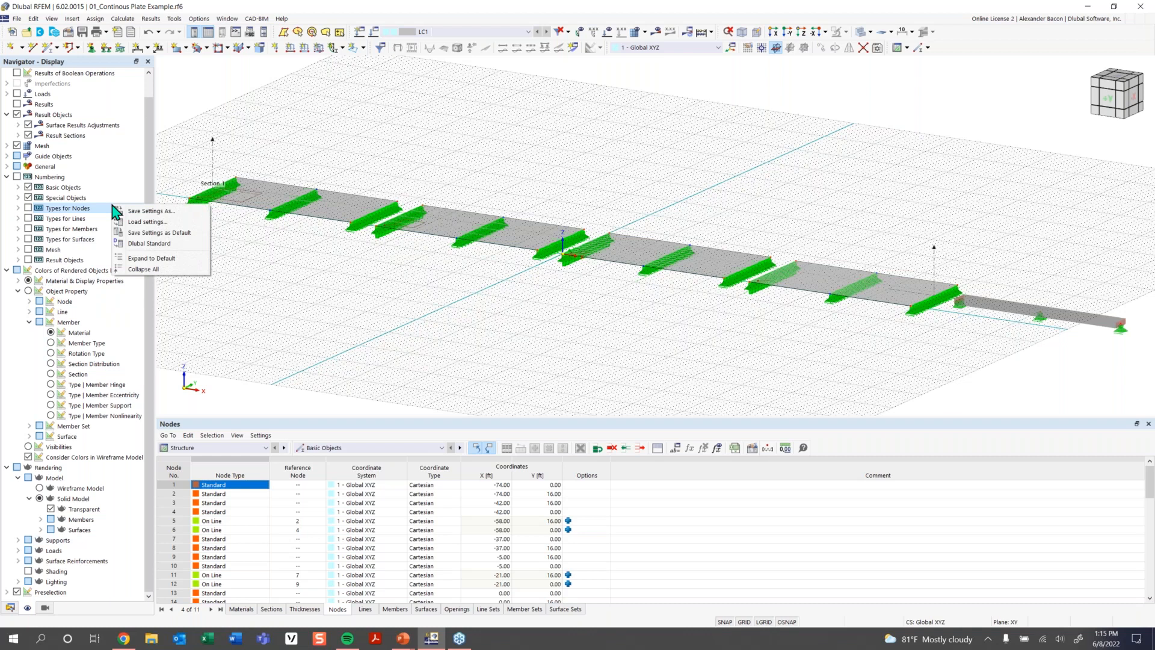
pyautogui.click(143, 269)
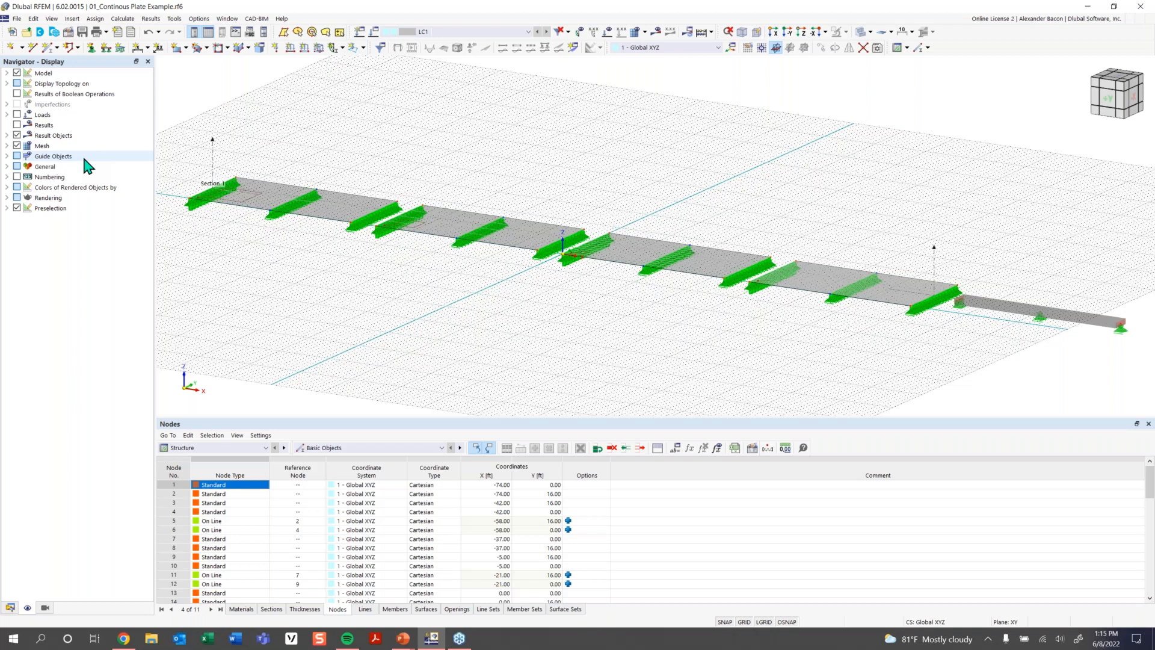
# Hide the surfaces among the model's basic objects, turn off the work plane grid, and show the surfaces again
pyautogui.click(7, 73)
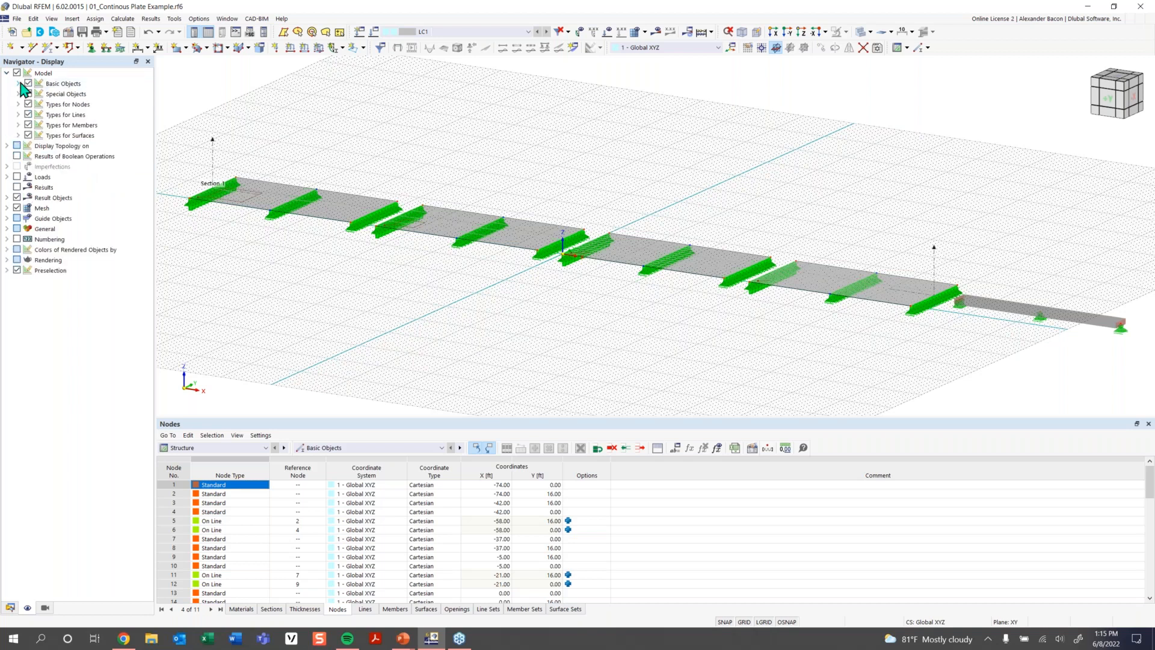
pyautogui.click(18, 84)
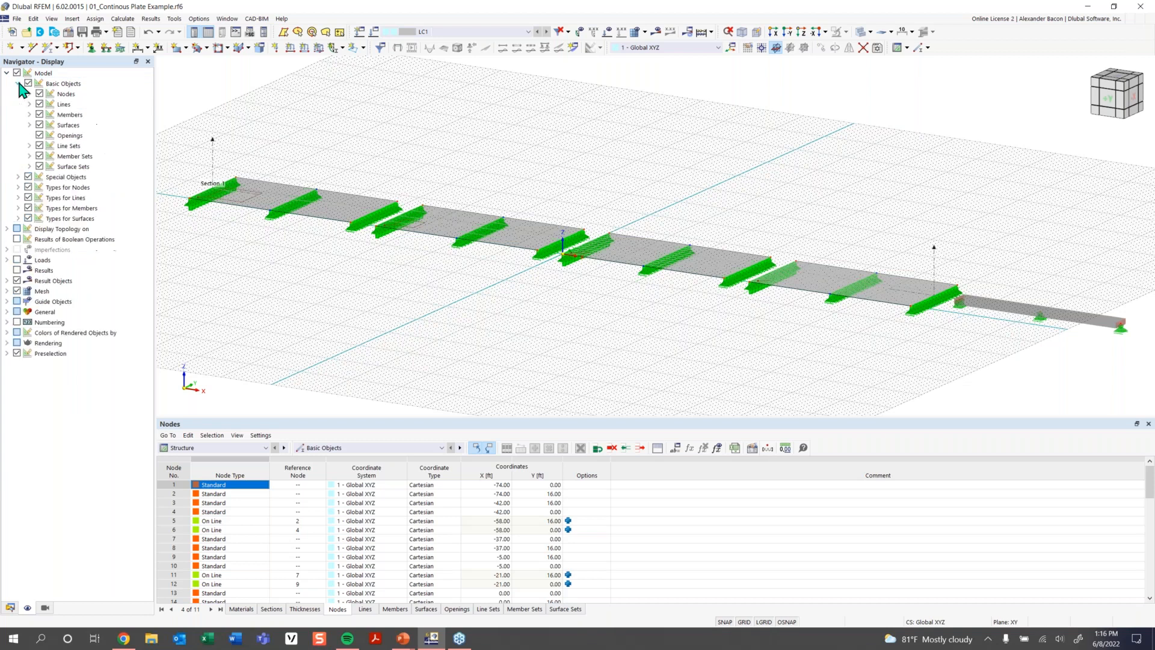
pyautogui.click(40, 125)
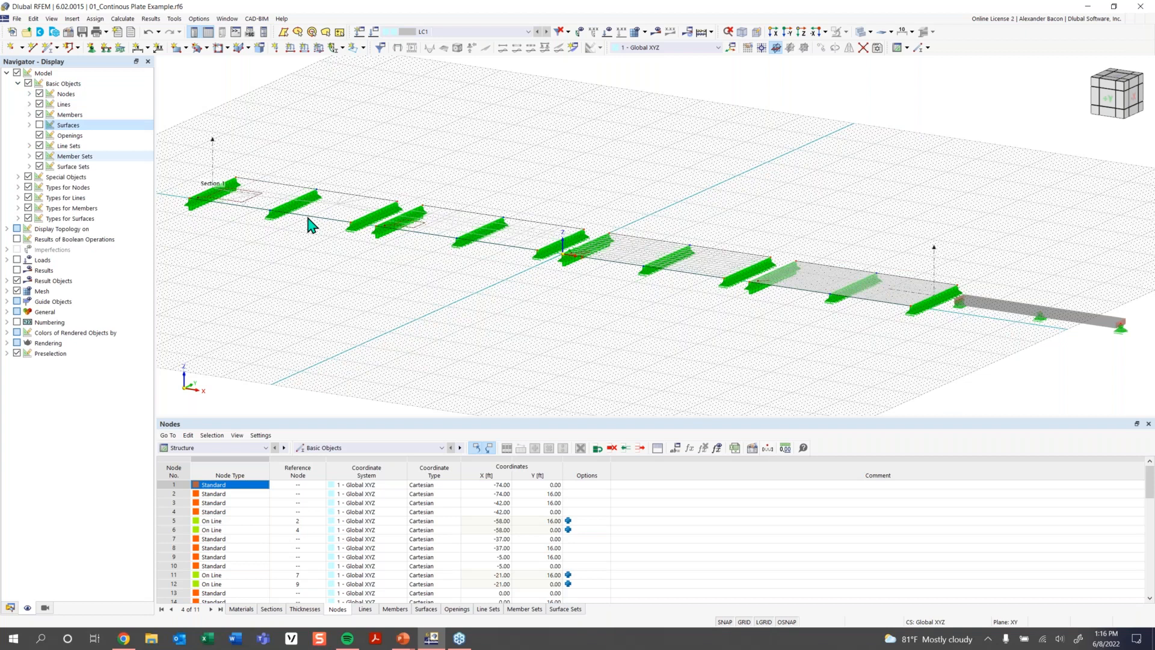
pyautogui.click(744, 621)
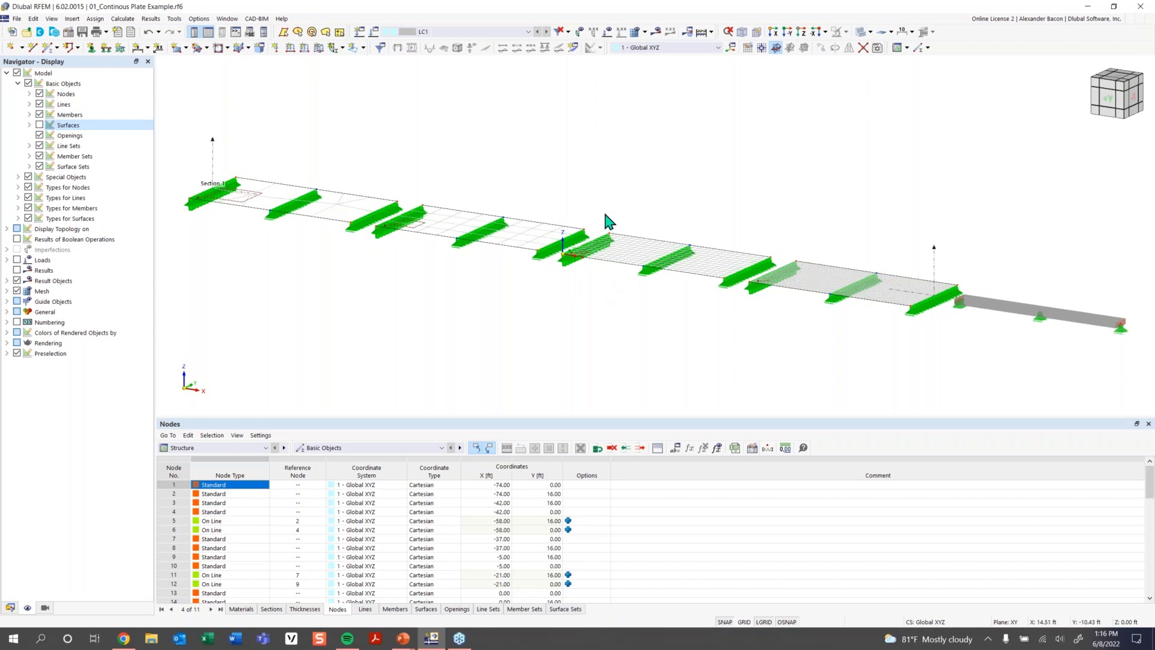
pyautogui.click(39, 125)
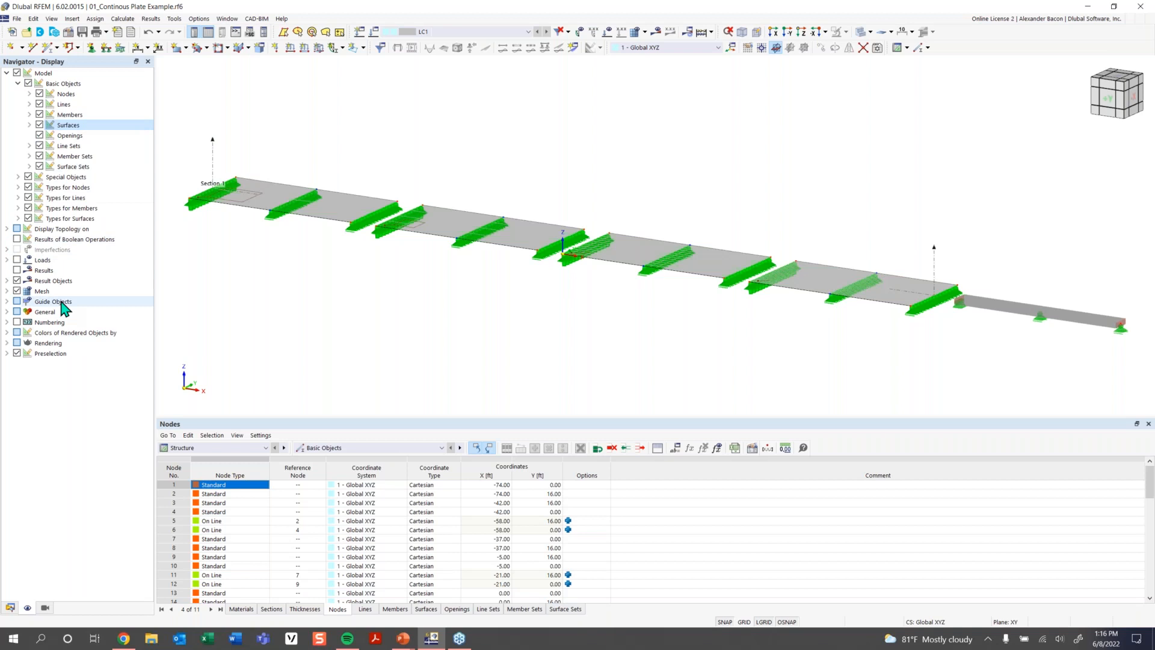
pyautogui.click(19, 324)
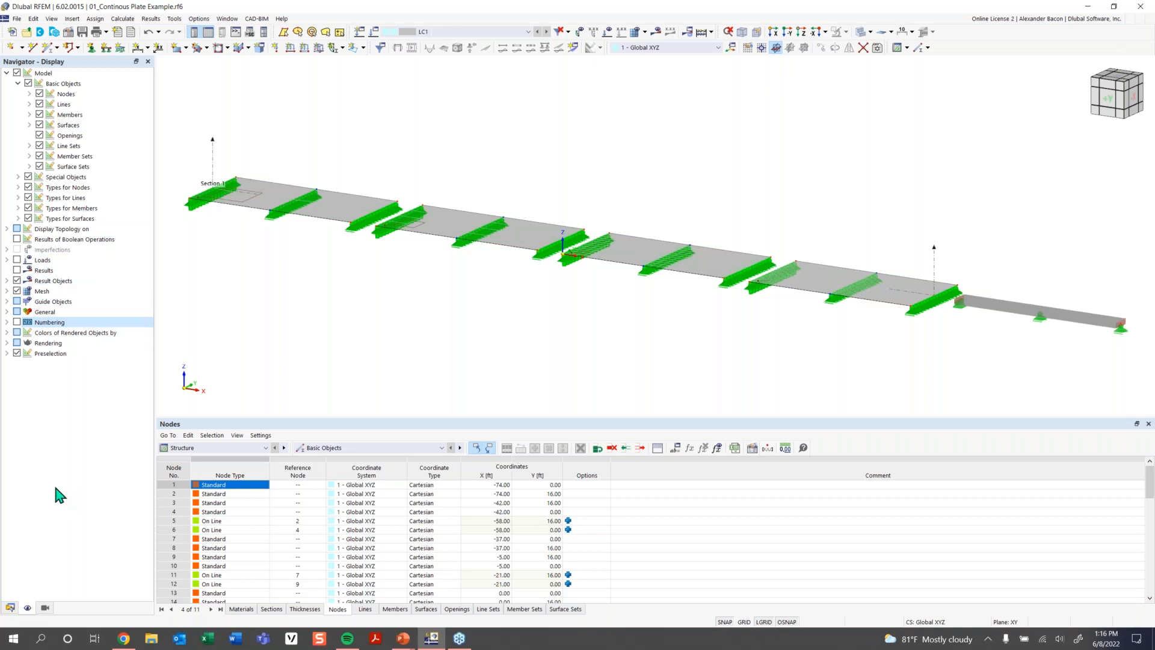
# Open the Views navigator and activate the visibilities, with the whole model in view
pyautogui.click(44, 608)
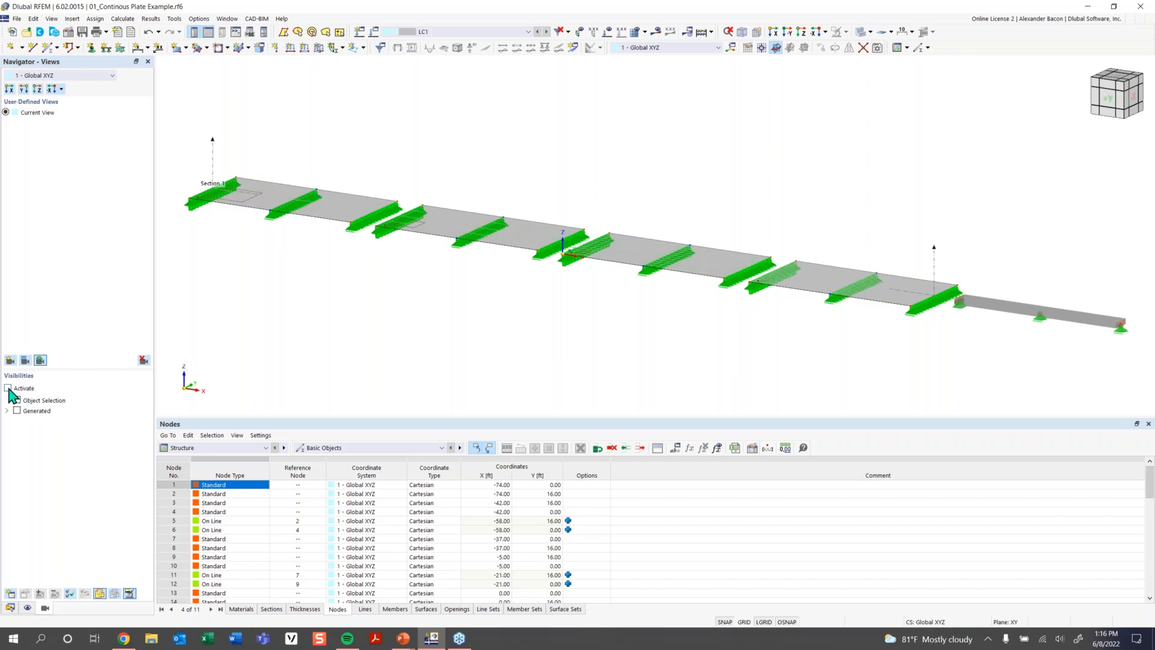
pyautogui.click(8, 388)
pyautogui.scroll(-2, 675, 310)
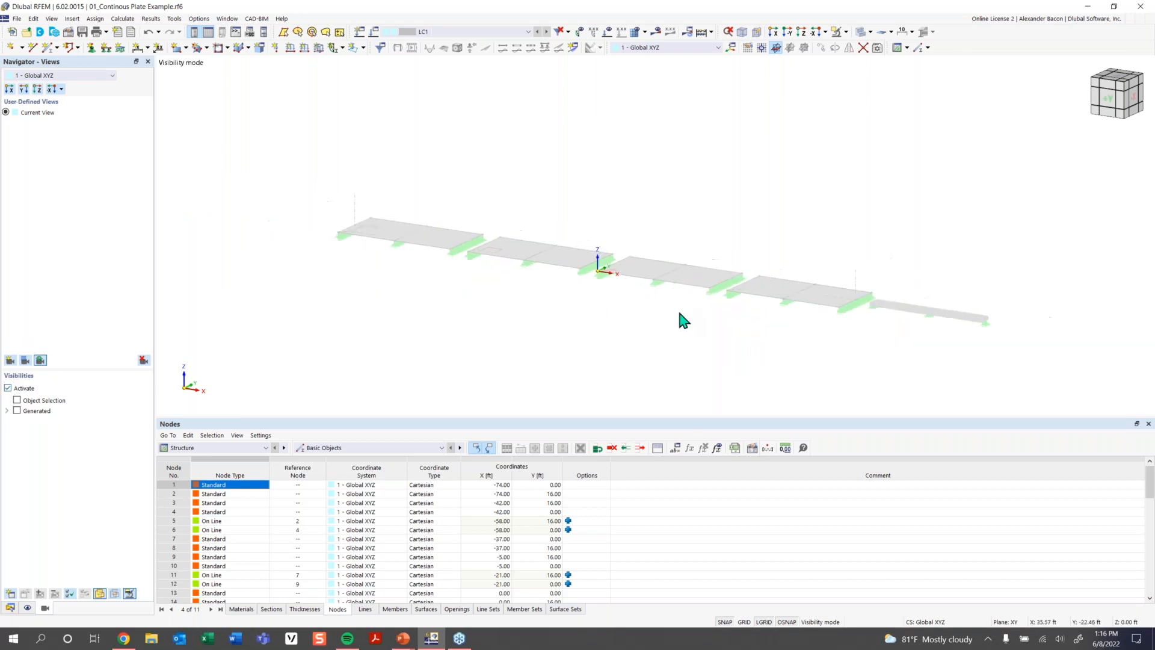
# Try to filter the generated visibilities to surfaces with the material Concrete f'c = 4000 psi, ignoring all assertion errors
pyautogui.click(7, 411)
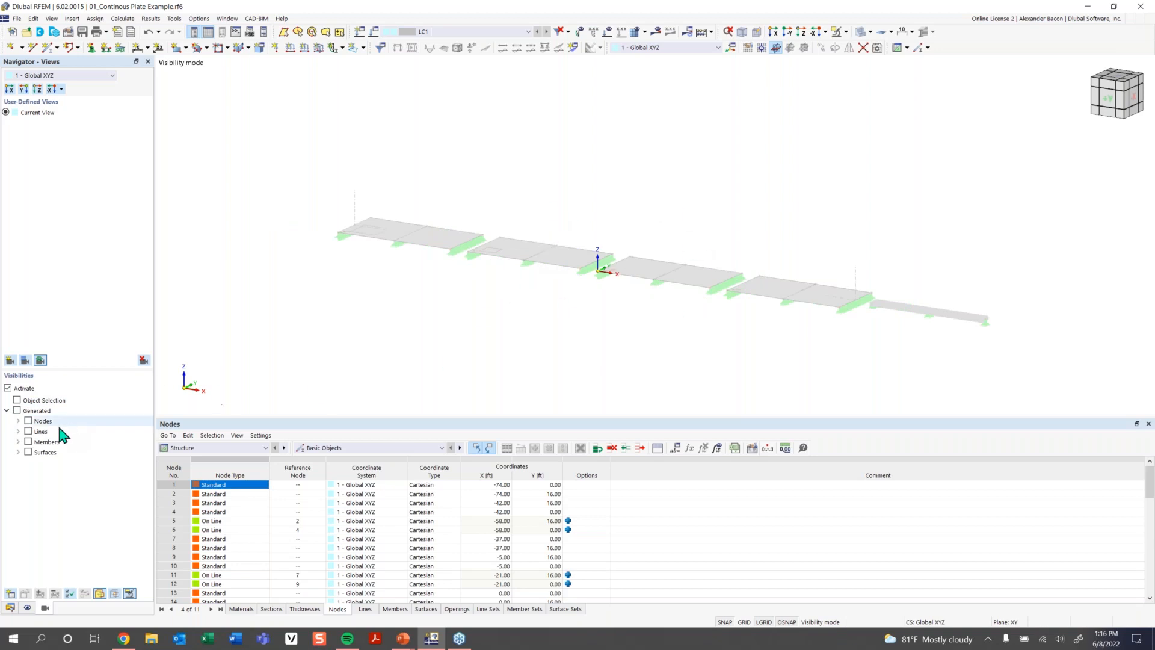
pyautogui.click(18, 452)
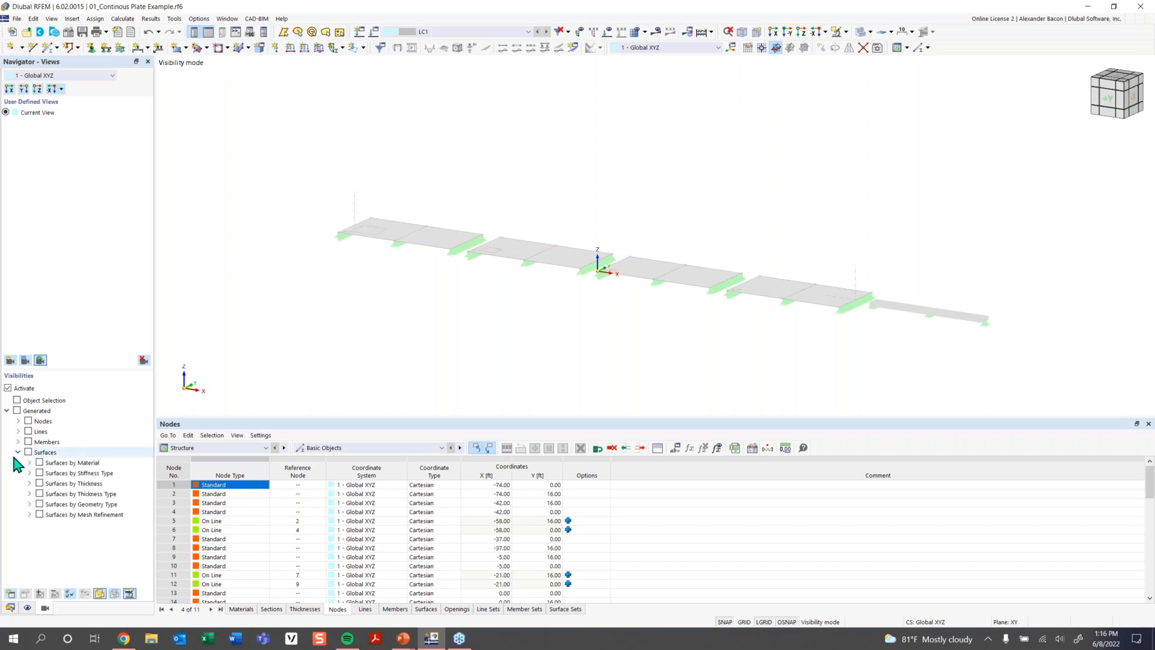
pyautogui.click(29, 463)
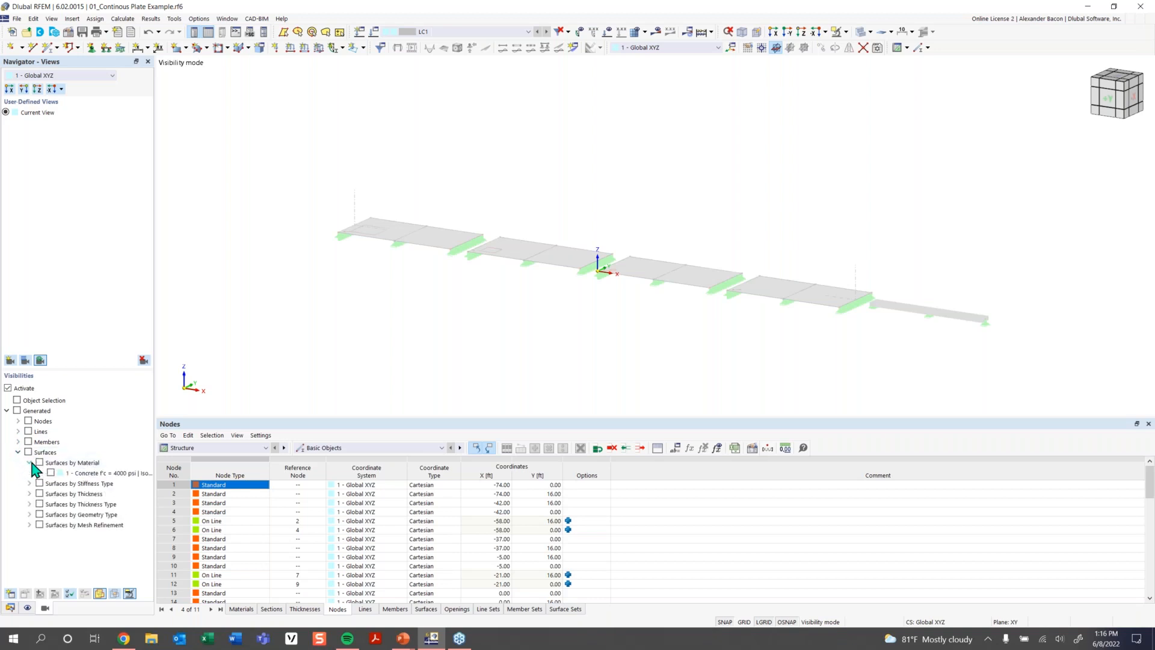
pyautogui.click(51, 473)
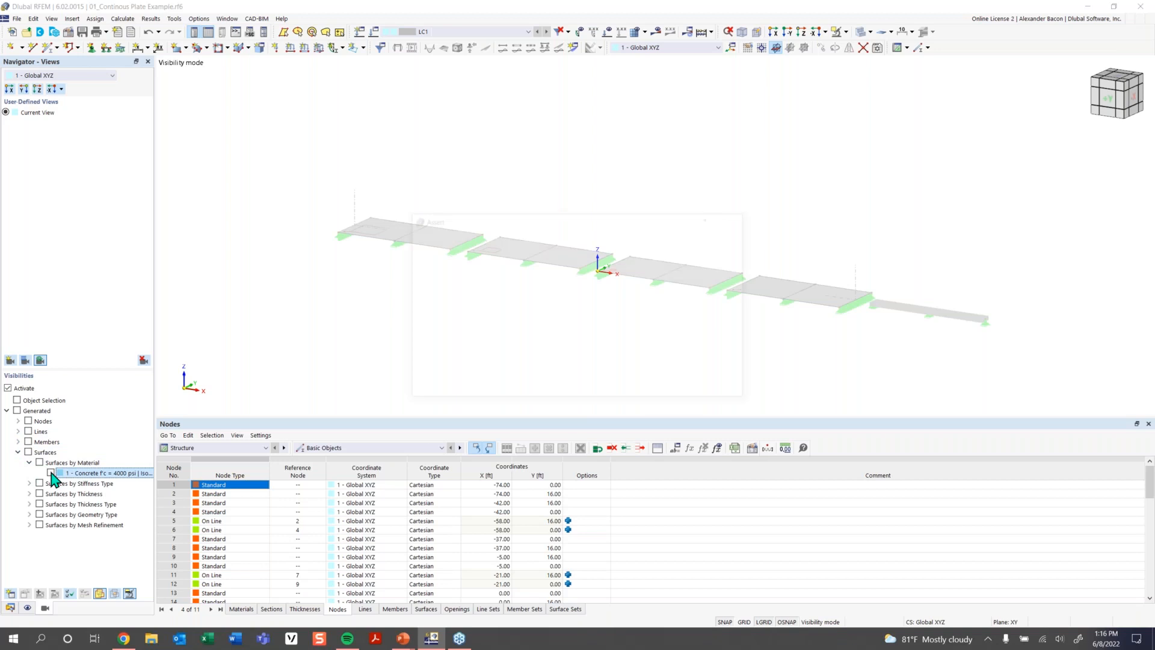
pyautogui.click(51, 473)
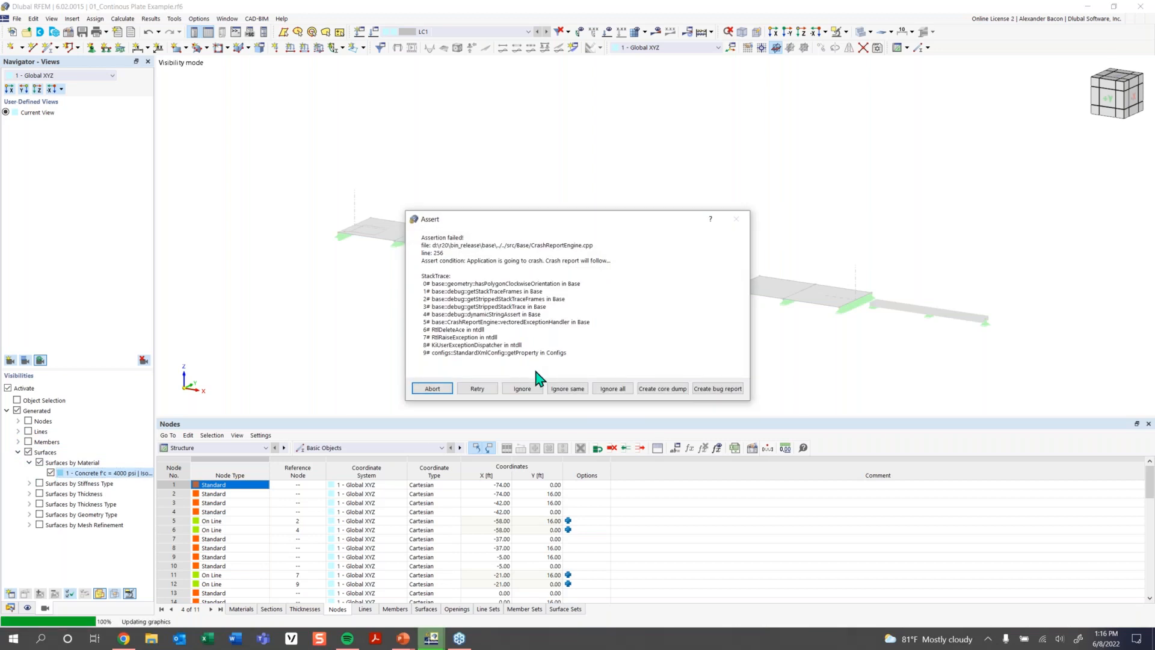
pyautogui.click(612, 389)
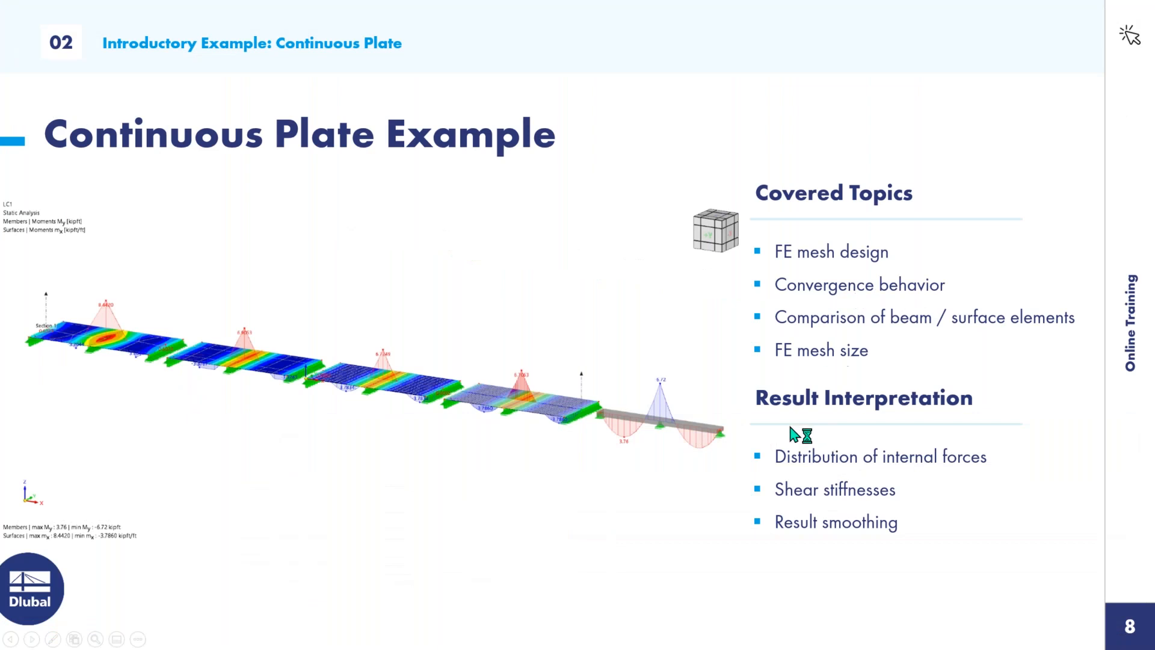
# Leave the presentation slide and bring up the Dlubal Error Reporter window
pyautogui.press('super')
pyautogui.press('super')
pyautogui.press('super')
pyautogui.press('super')
pyautogui.press('super')
pyautogui.press('super')
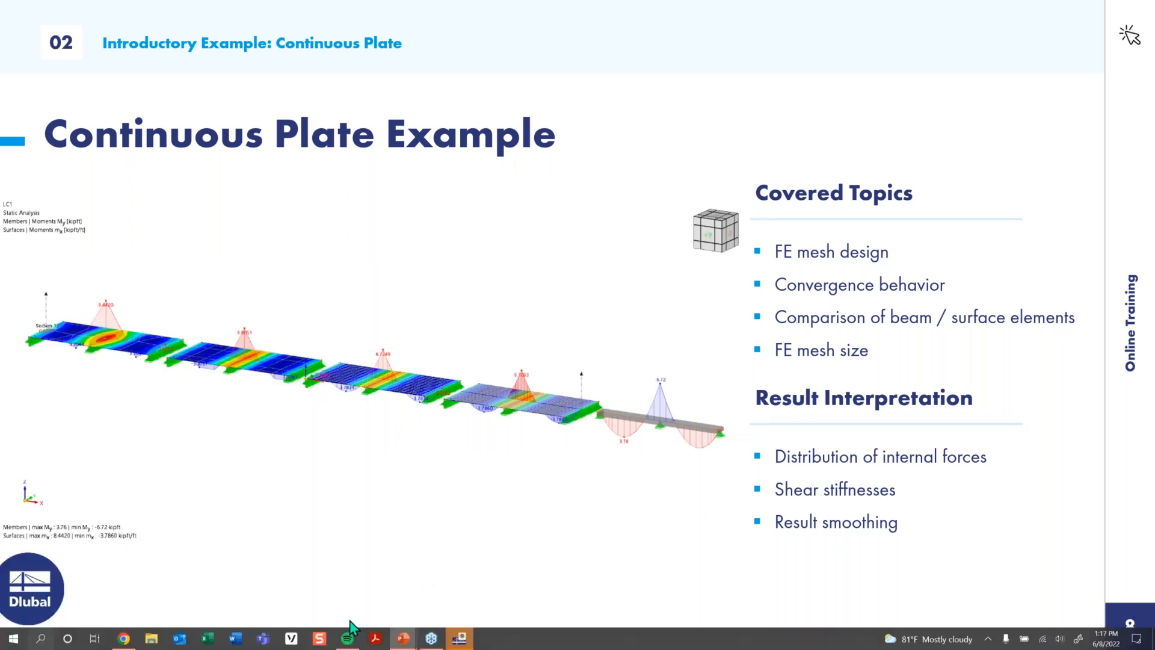
pyautogui.press('super')
pyautogui.click(459, 638)
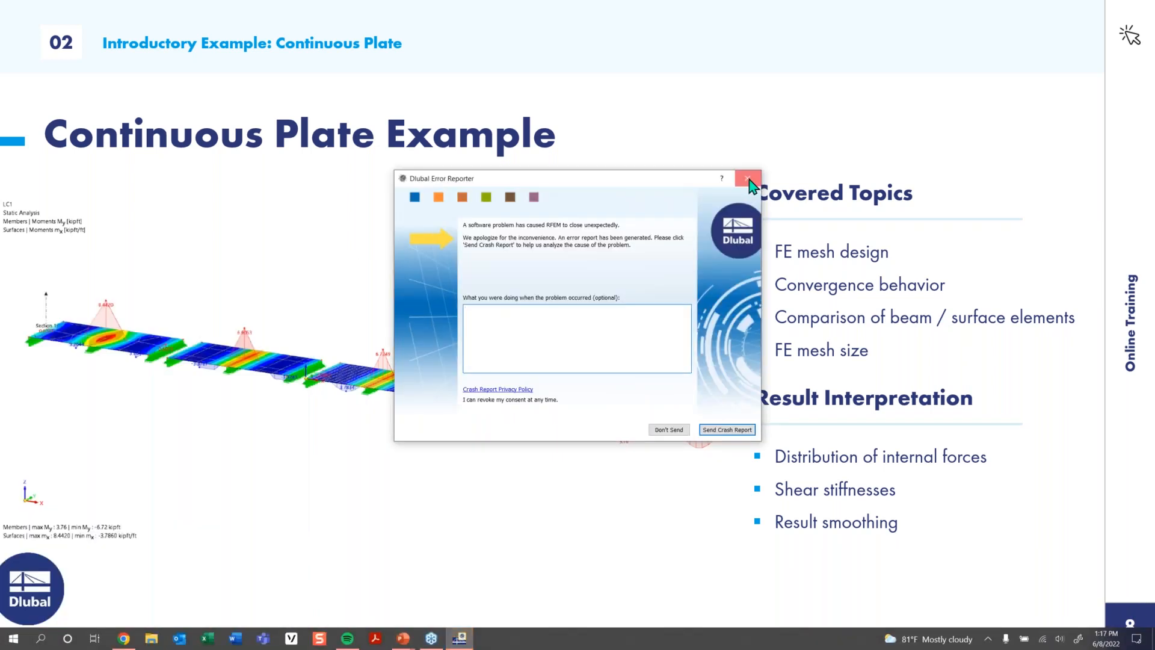
# Close the error reporter without sending a report, go to the desktop and launch Dlubal RFEM 6.02
pyautogui.click(749, 182)
pyautogui.press('super')
pyautogui.press('super')
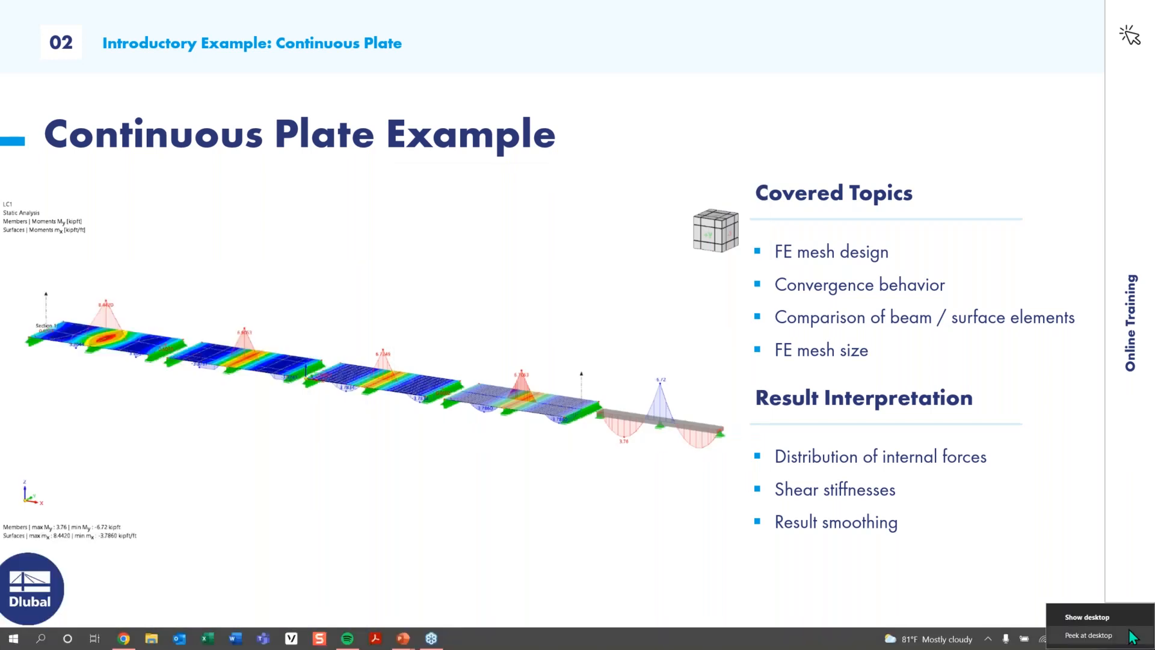
pyautogui.click(1133, 637)
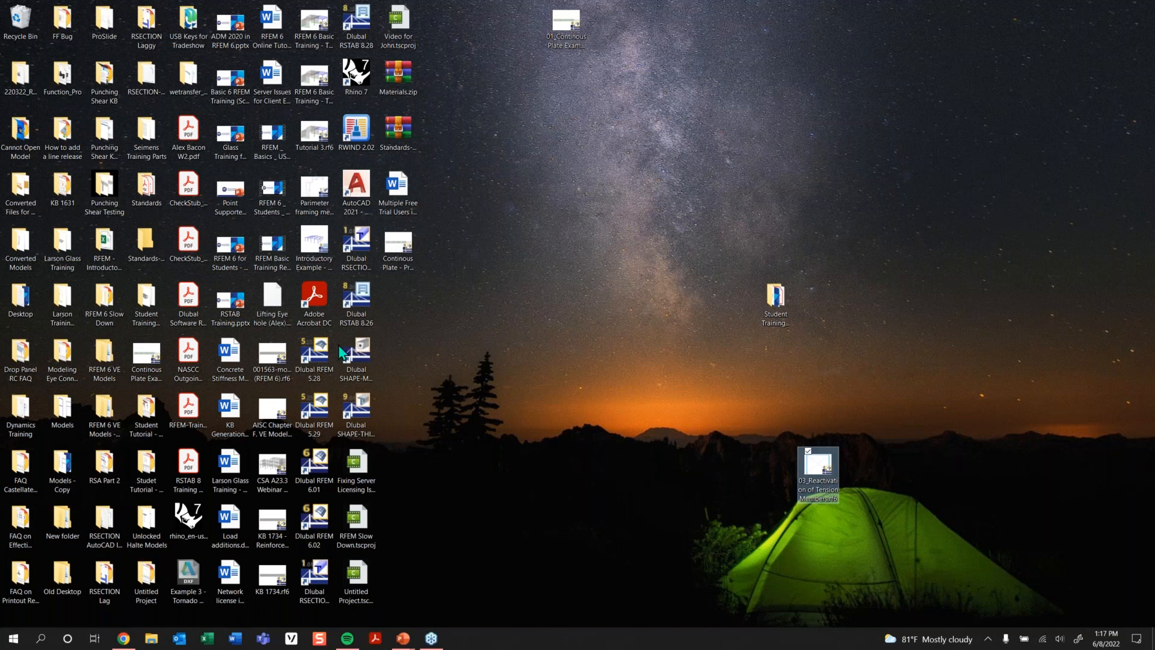
pyautogui.doubleClick(314, 521)
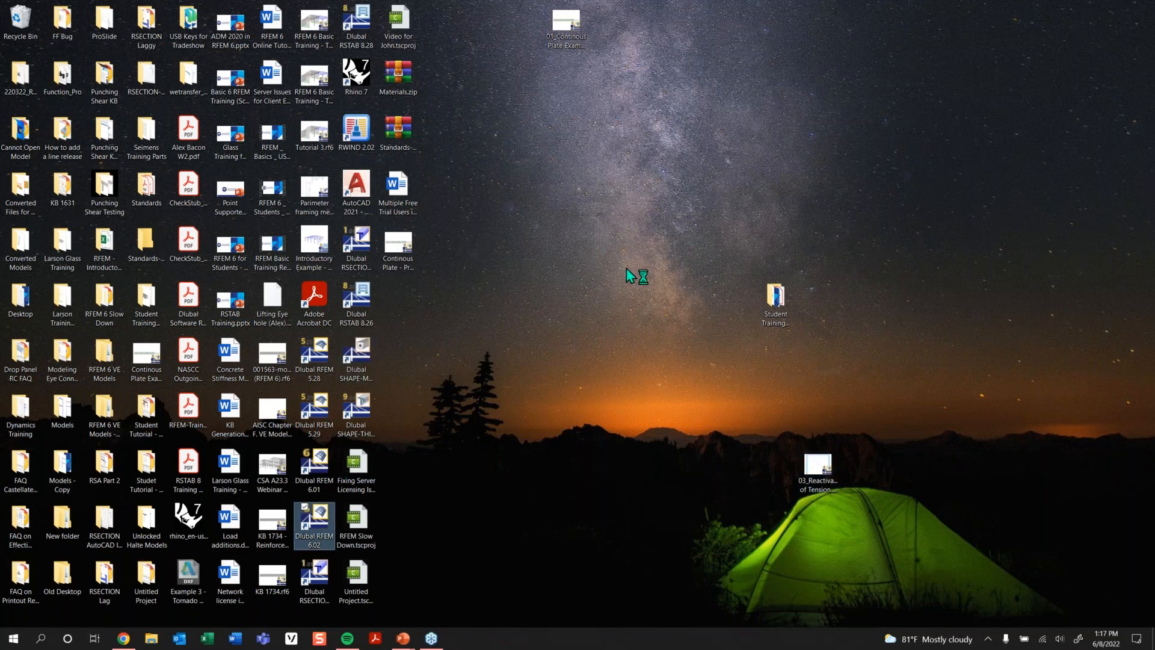
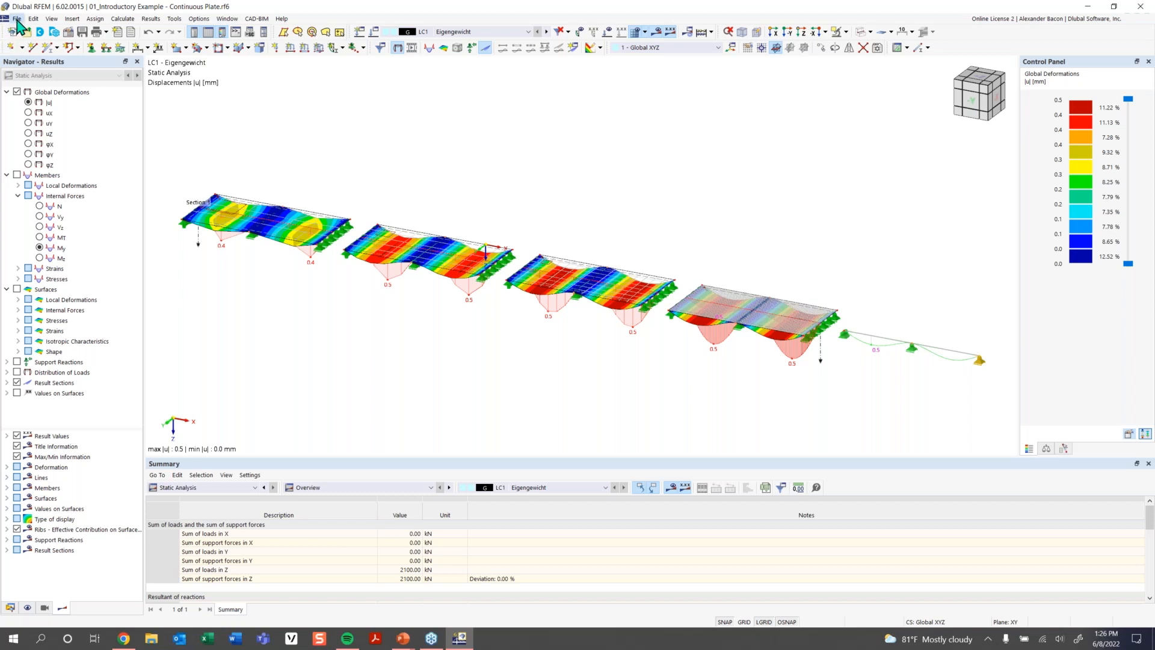
# Start a new model and name it Continous Plate Example, leaving the description empty
pyautogui.click(17, 18)
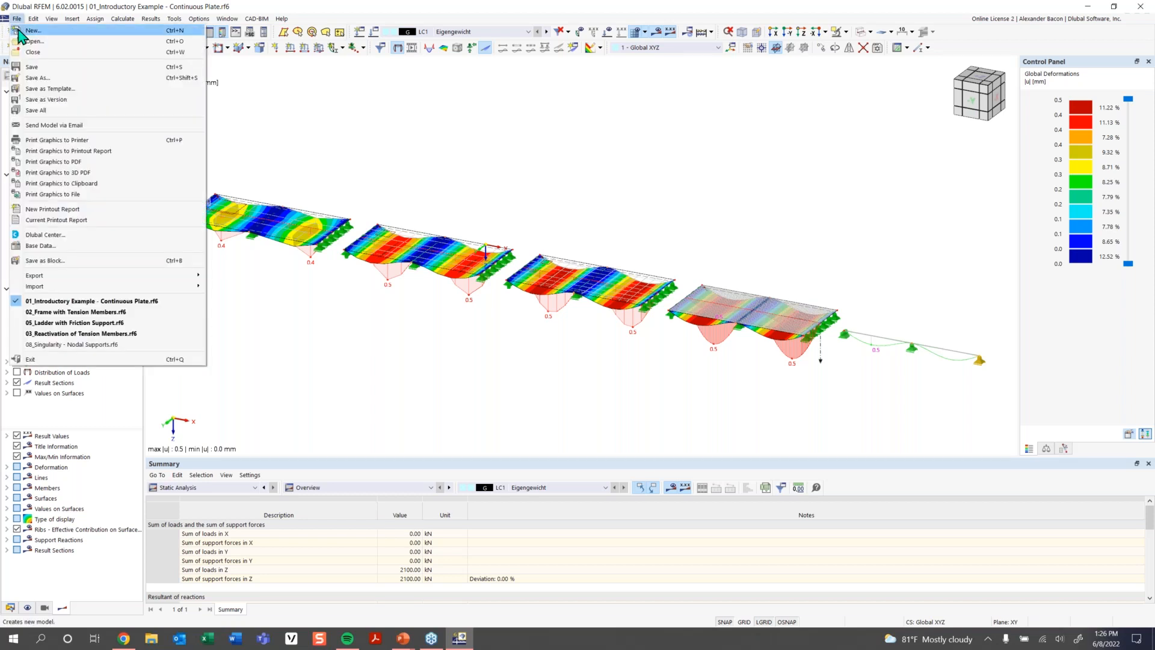
pyautogui.click(18, 31)
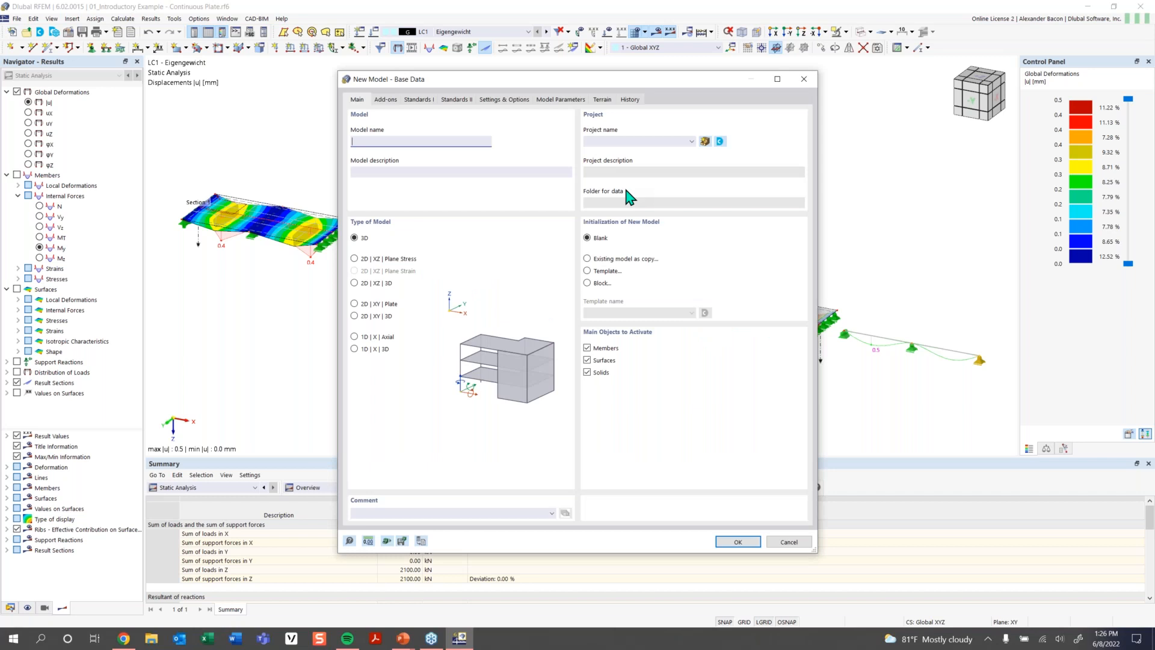
pyautogui.moveTo(583, 80); pyautogui.dragTo(561, 65)
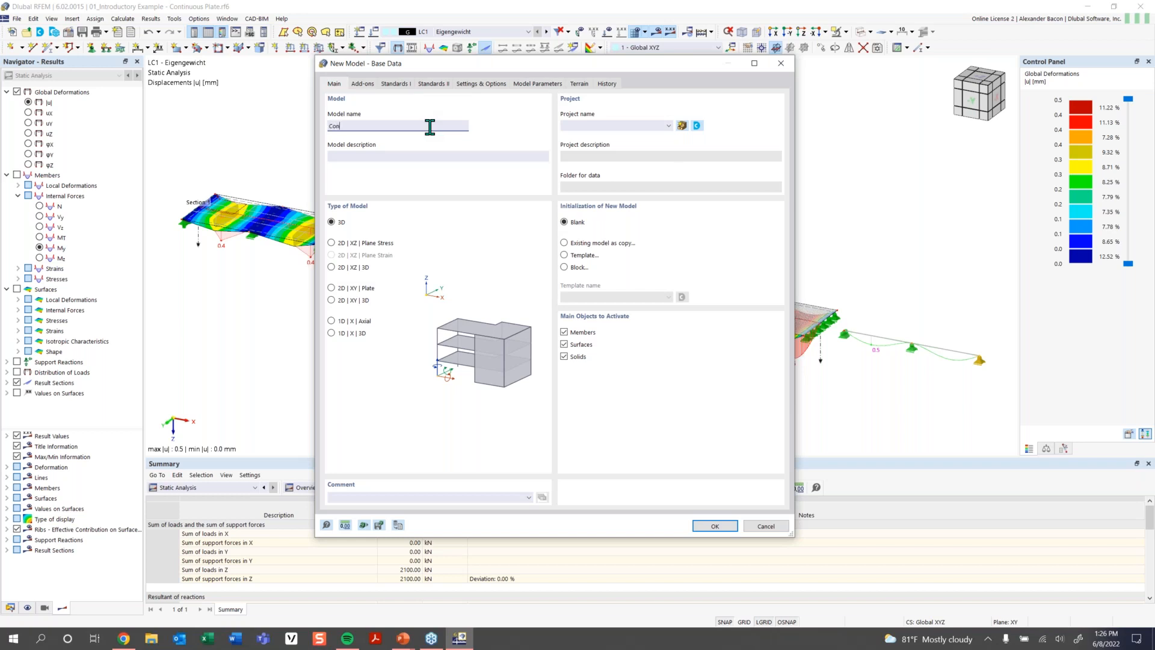
pyautogui.write('inous Plate Example')
pyautogui.click(383, 156)
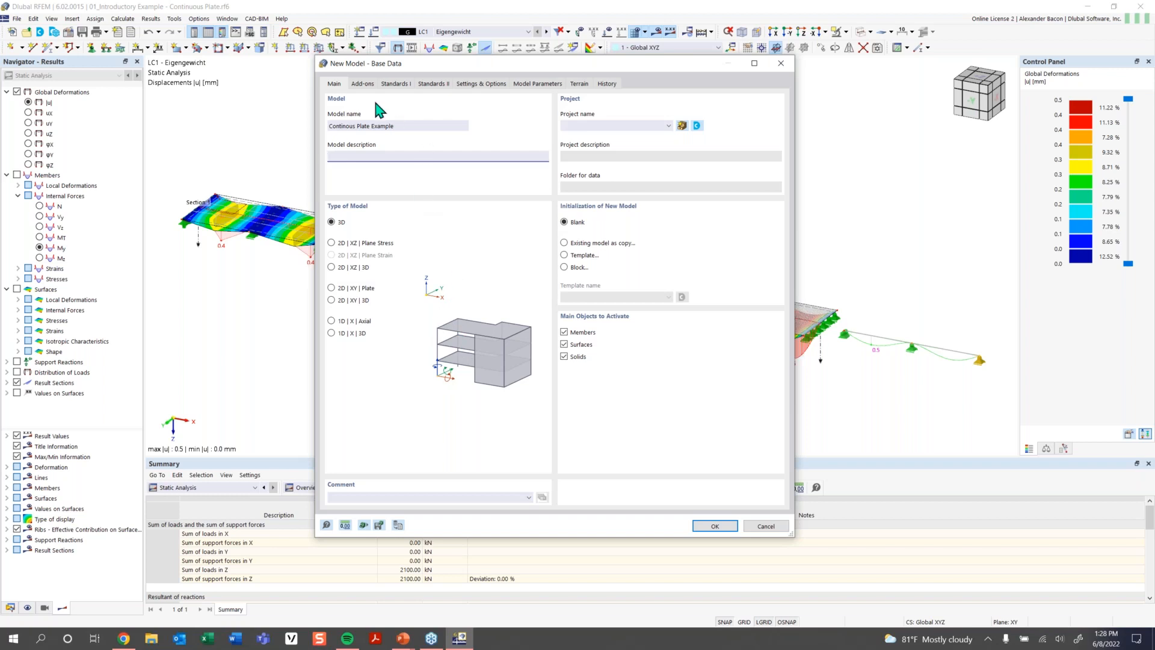
# Deactivate the combination wizard and classification and the load wizards for the new model
pyautogui.click(363, 85)
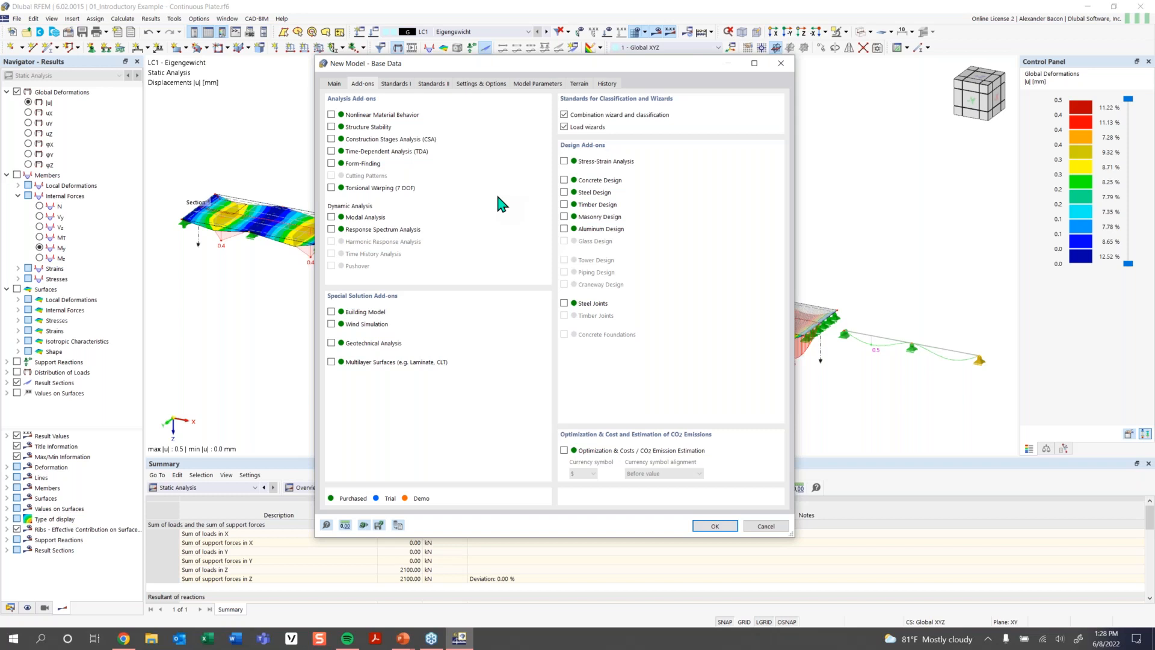
pyautogui.click(596, 115)
pyautogui.click(595, 128)
pyautogui.click(397, 86)
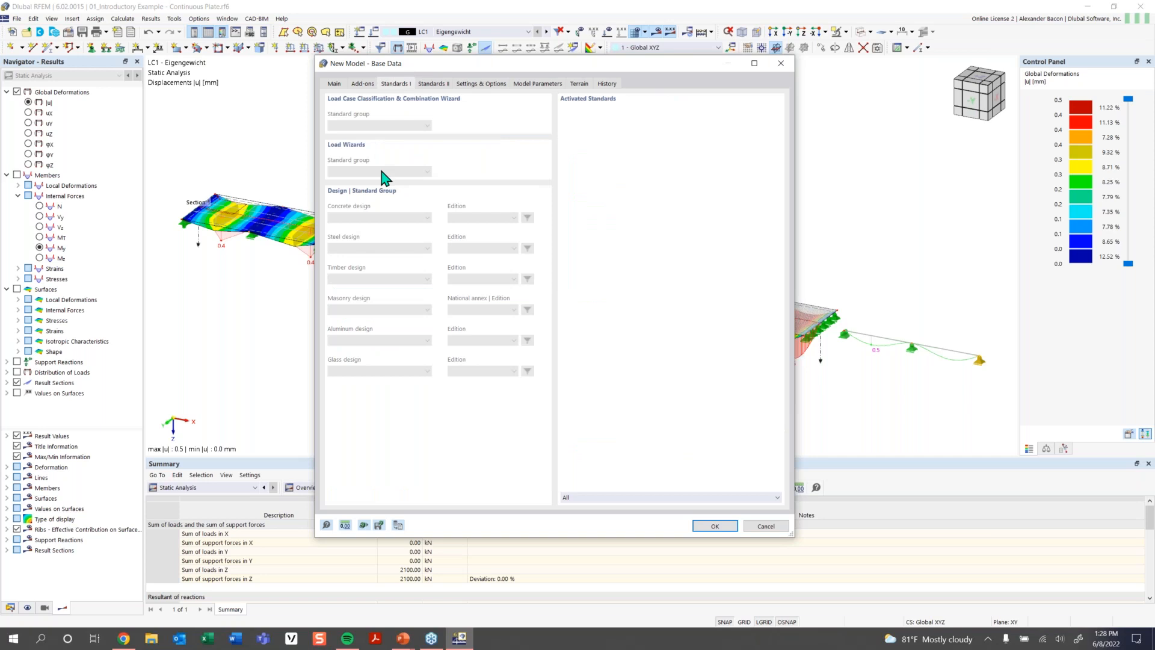
pyautogui.click(364, 84)
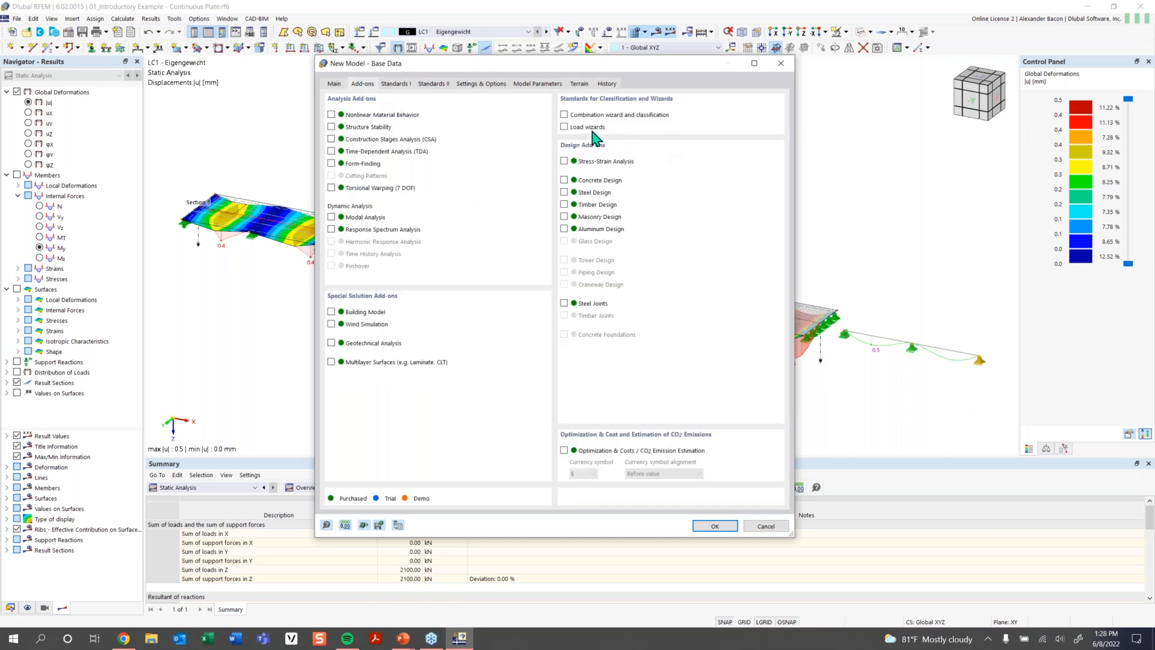
# Review both standards pages of the base data and open the settings and options
pyautogui.click(394, 86)
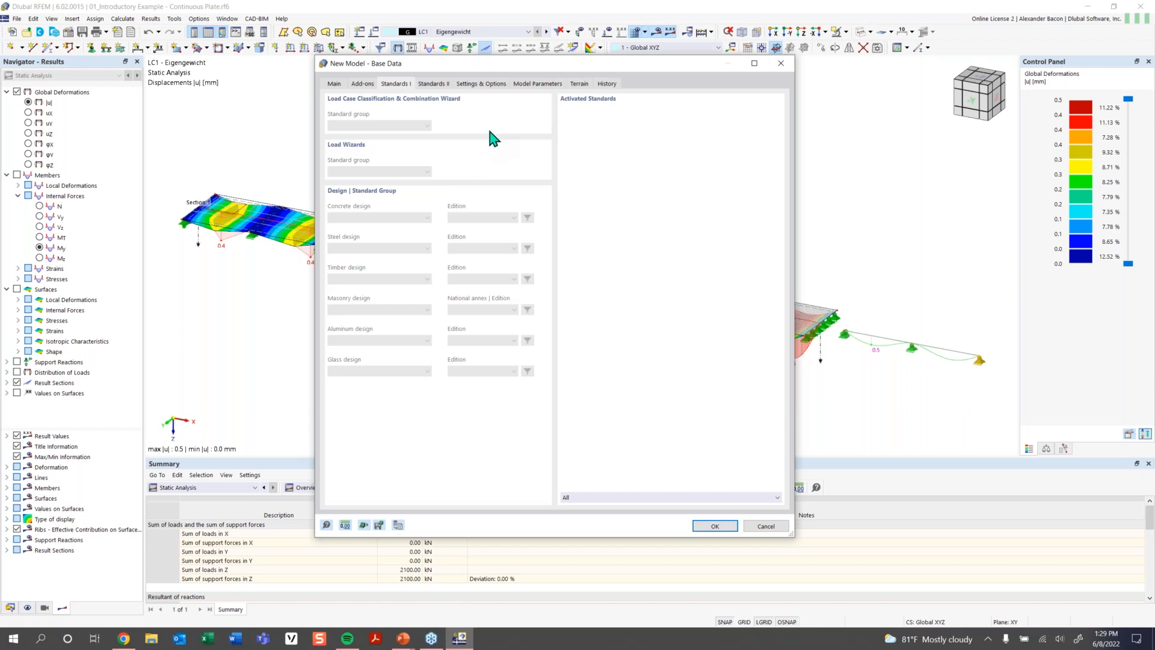
pyautogui.click(433, 85)
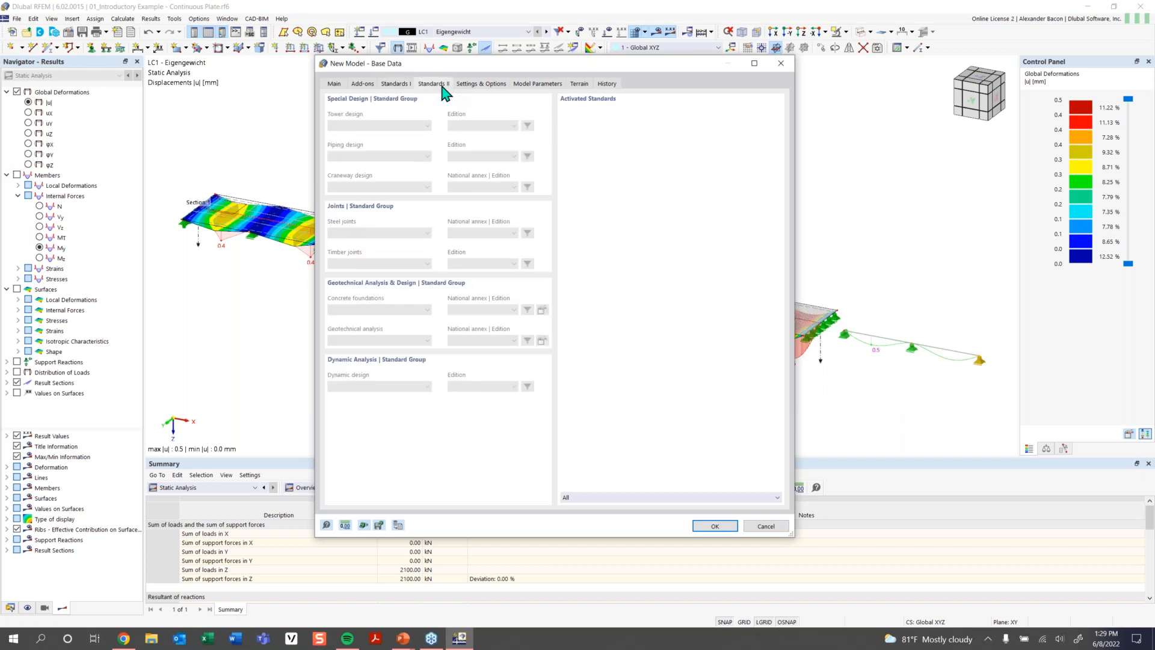
pyautogui.click(483, 86)
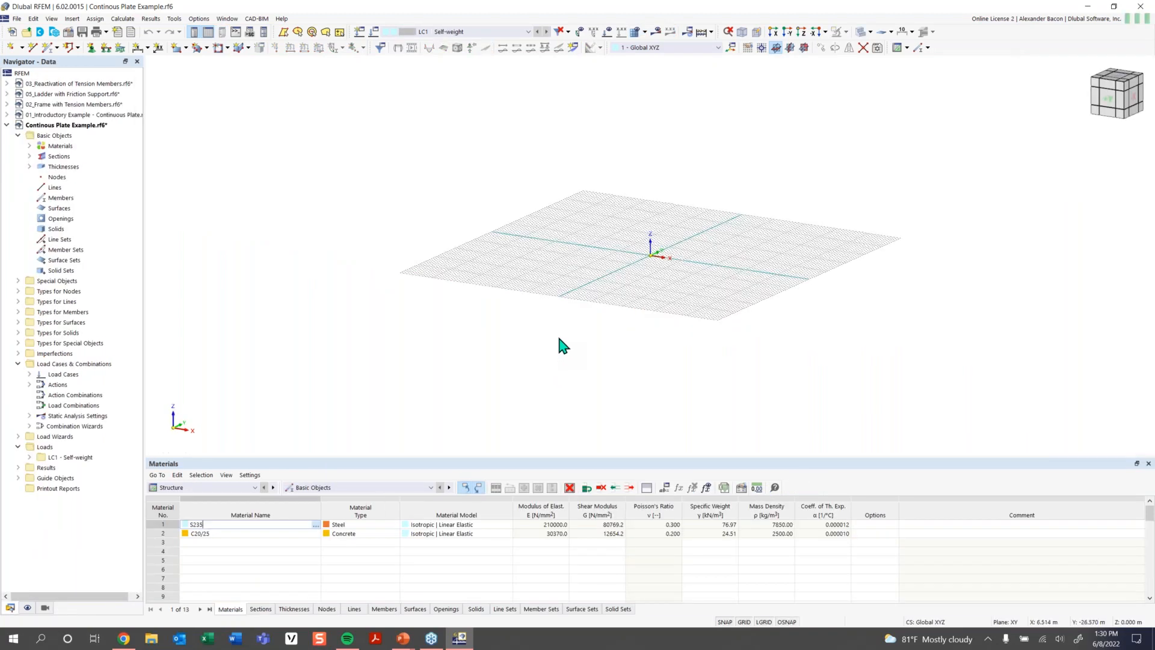
# Delete the default materials S235 and C20/25 from the new model
pyautogui.click(29, 145)
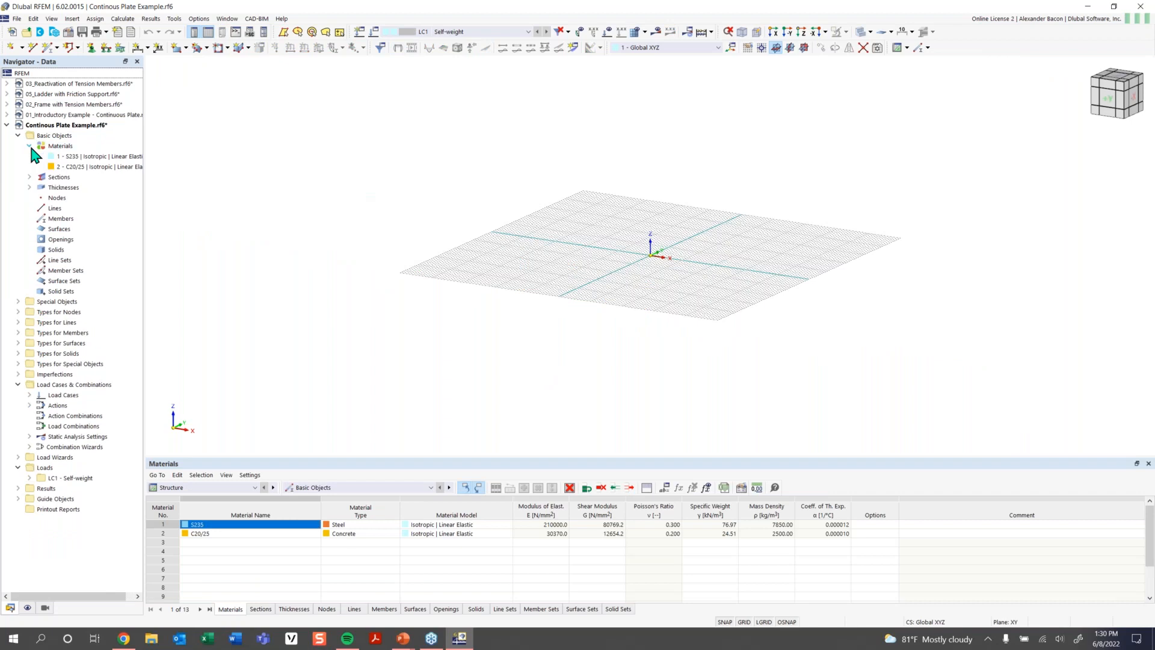
pyautogui.click(67, 157)
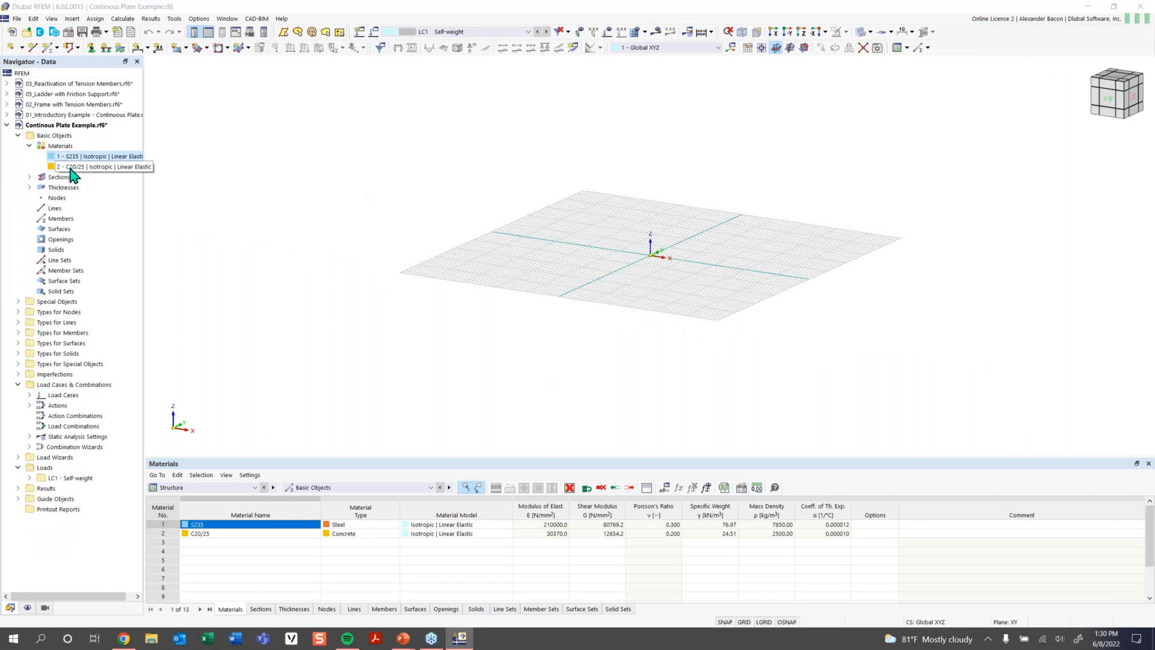
pyautogui.press('Delete')
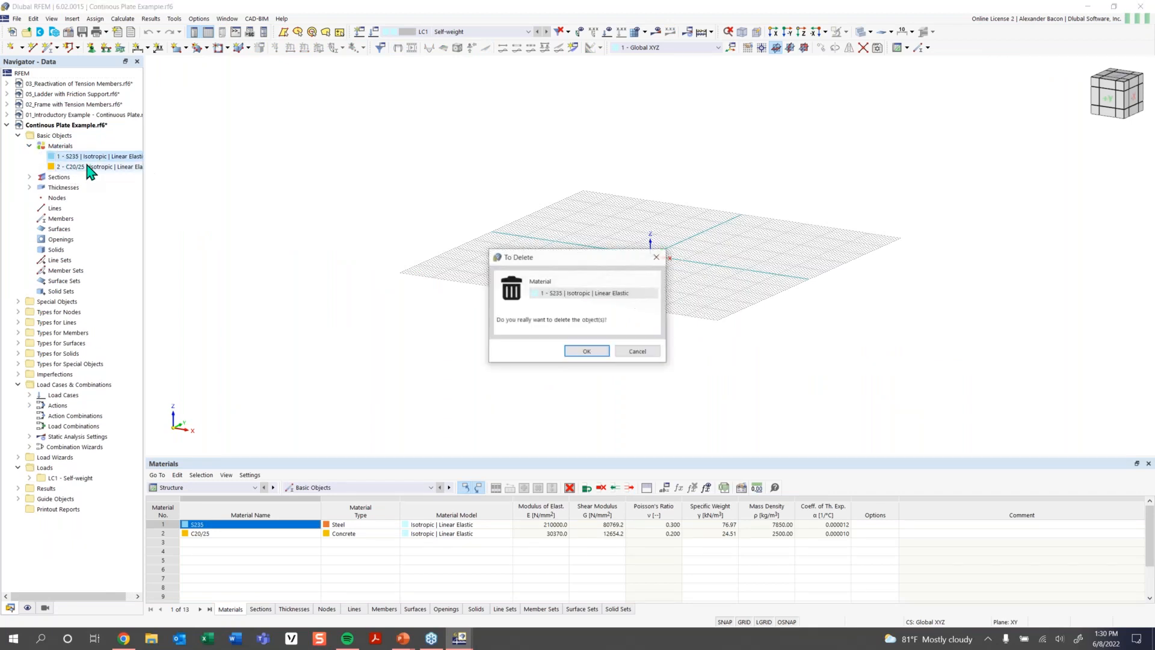
pyautogui.click(592, 352)
pyautogui.press('Delete')
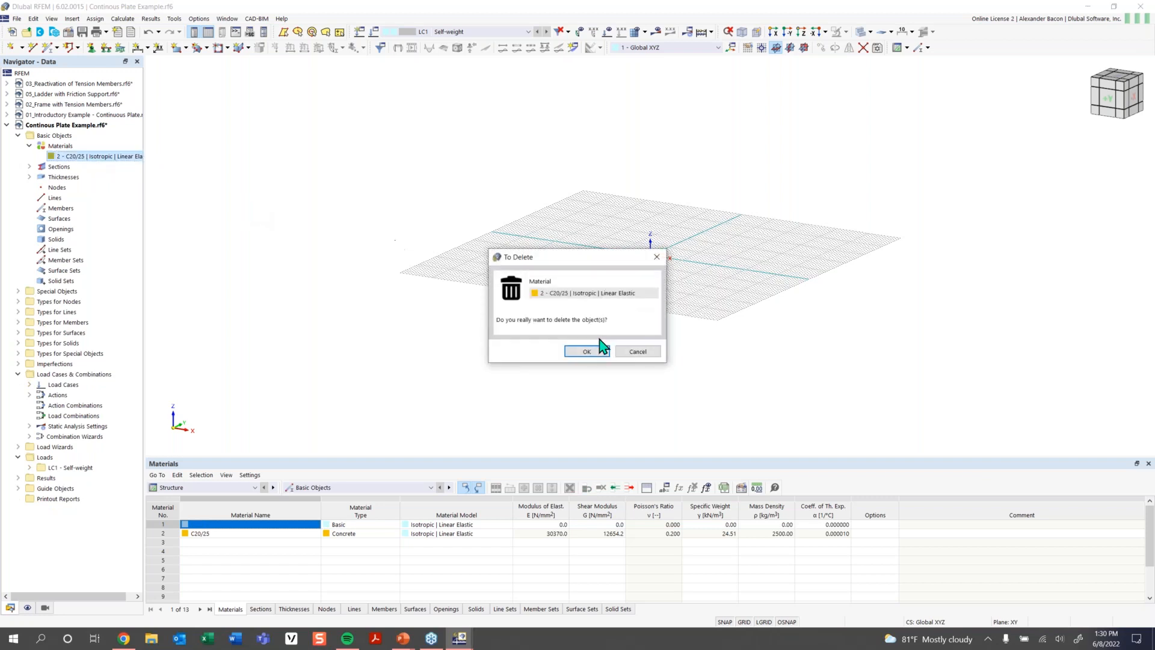
pyautogui.click(578, 349)
# Delete the two default sections, IPE 200 and the parametric I-section, from the basic objects
pyautogui.click(29, 156)
pyautogui.click(78, 166)
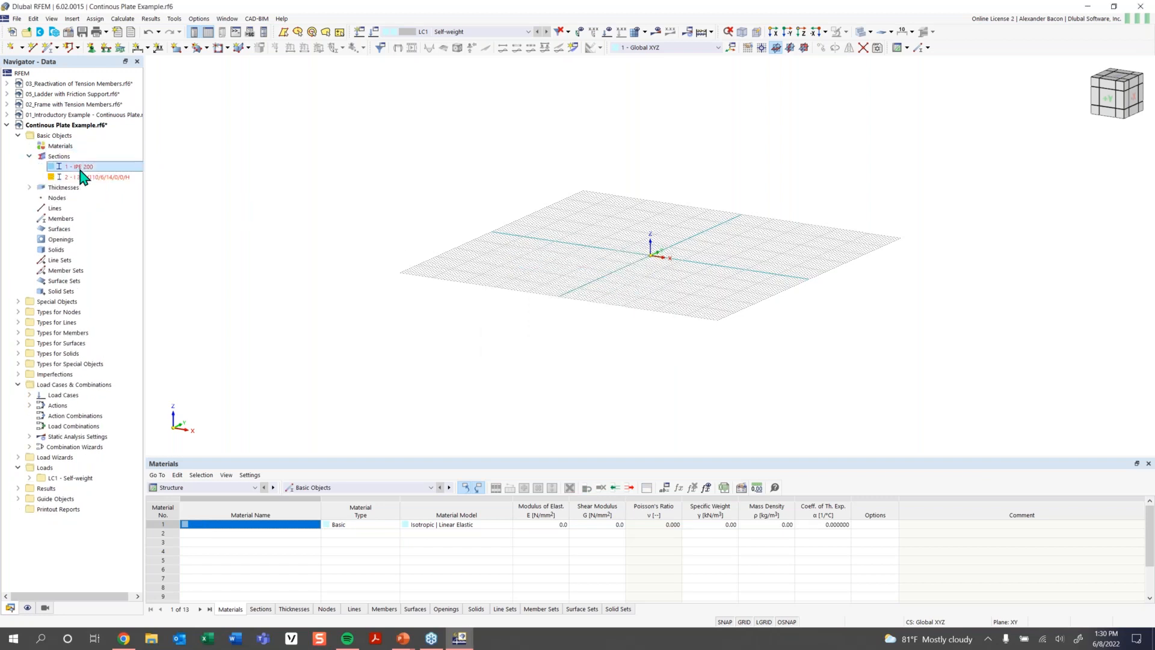
pyautogui.press('Delete')
pyautogui.click(589, 353)
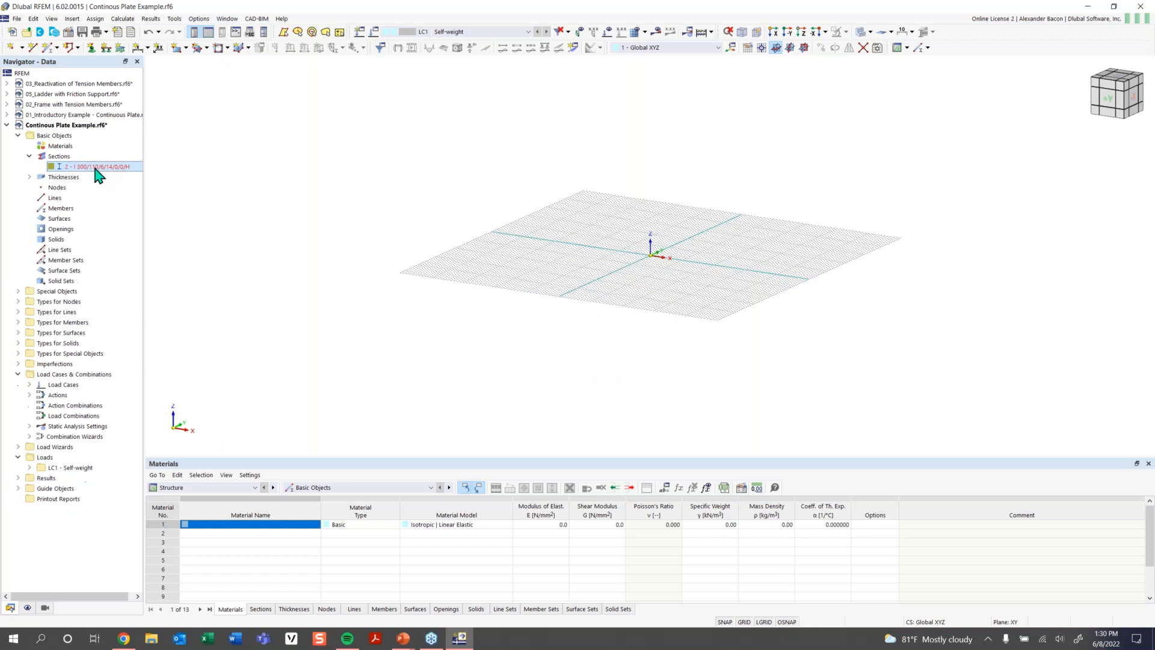
pyautogui.click(110, 168)
pyautogui.press('Delete')
pyautogui.click(588, 356)
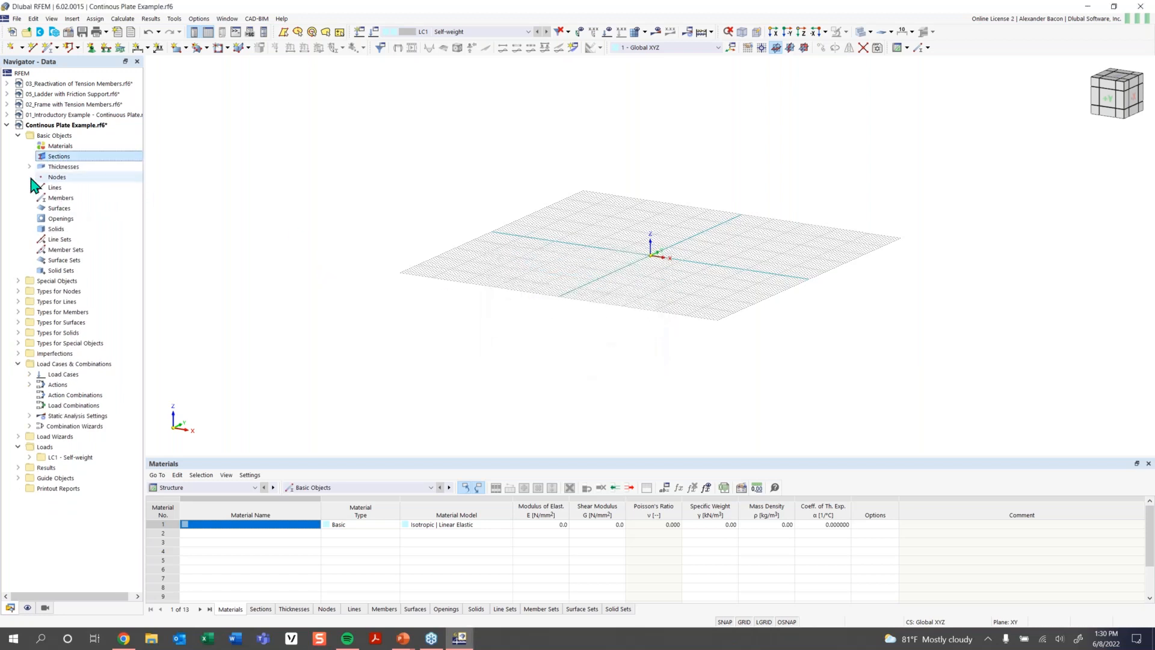
# Delete all default thicknesses from the model's basic objects
pyautogui.click(29, 166)
pyautogui.click(91, 177)
pyautogui.press('Delete')
pyautogui.click(588, 354)
pyautogui.press('Delete')
pyautogui.click(587, 354)
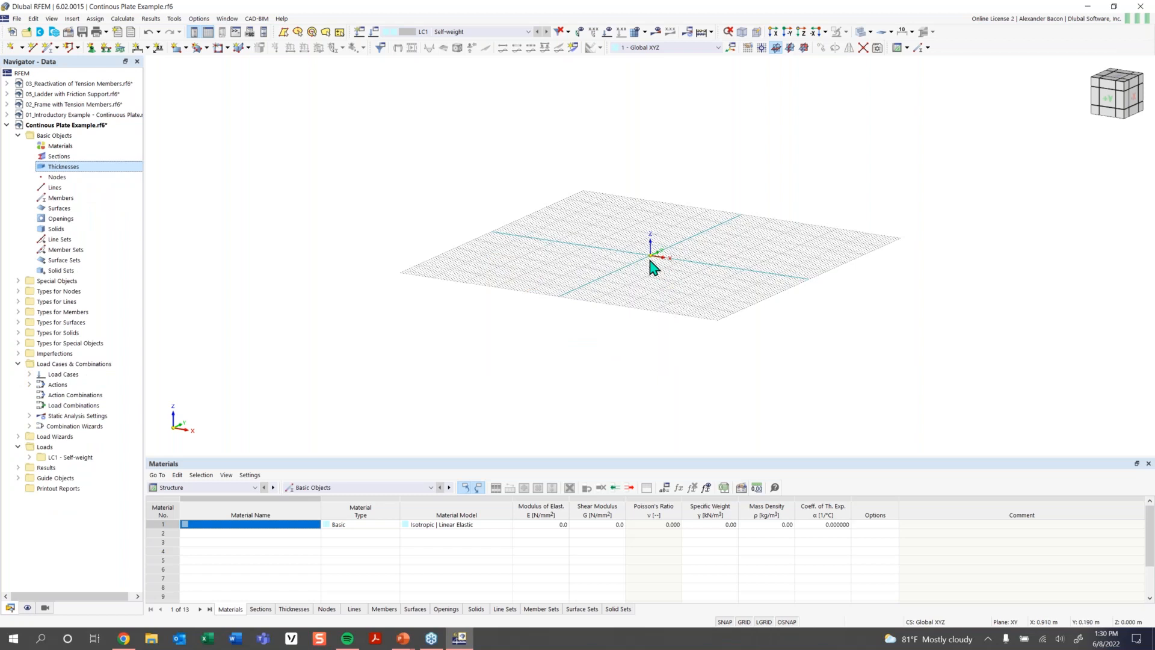
# Orient the view to look straight at the XY work plane in the reverse Z-direction
pyautogui.keyDown('ctrl'); pyautogui.moveTo(658, 250); pyautogui.dragTo(622, 298, button='middle'); pyautogui.keyUp('ctrl')
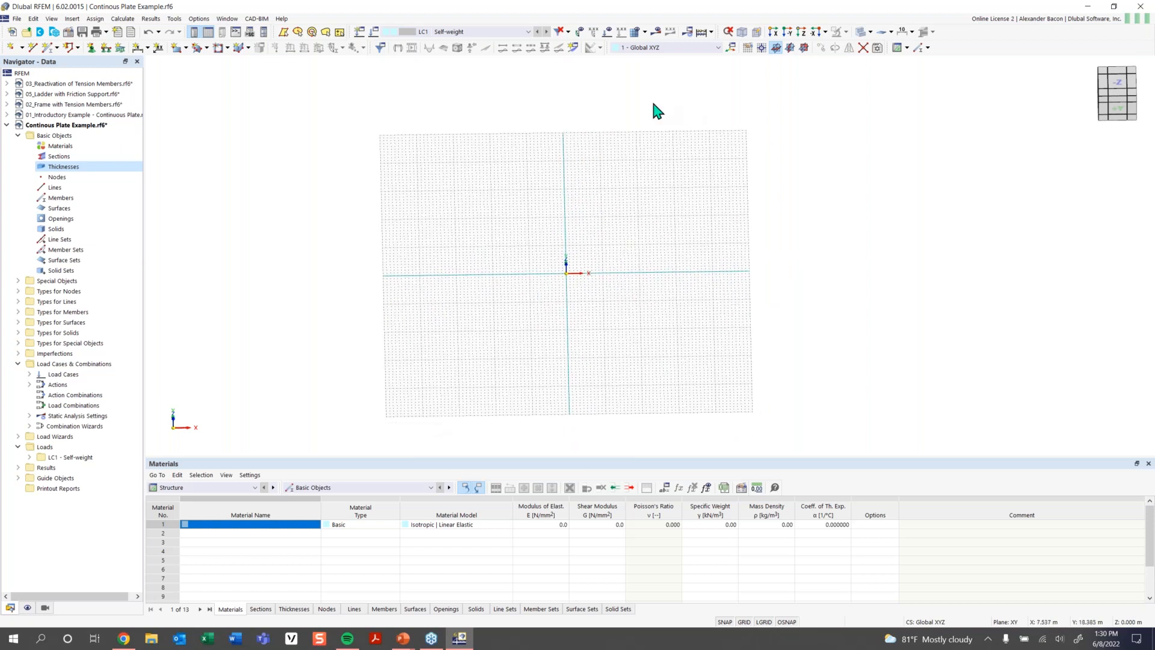
pyautogui.click(793, 35)
pyautogui.keyDown('ctrl'); pyautogui.moveTo(729, 101); pyautogui.dragTo(680, 178, button='middle'); pyautogui.keyUp('ctrl')
pyautogui.click(825, 32)
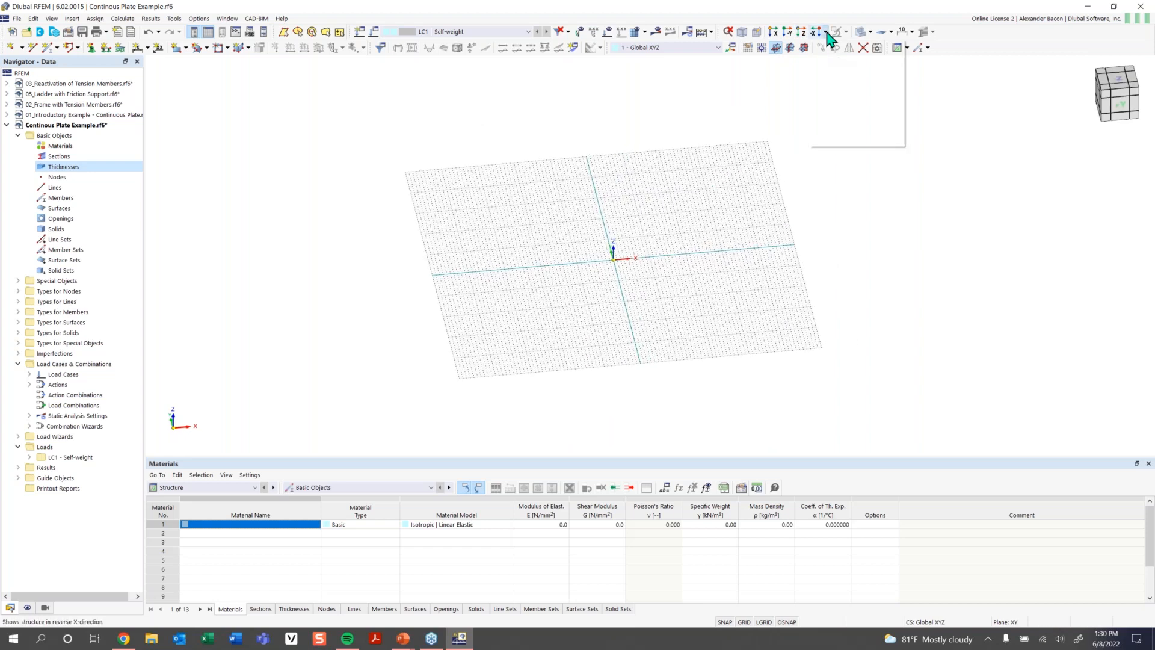
pyautogui.click(833, 63)
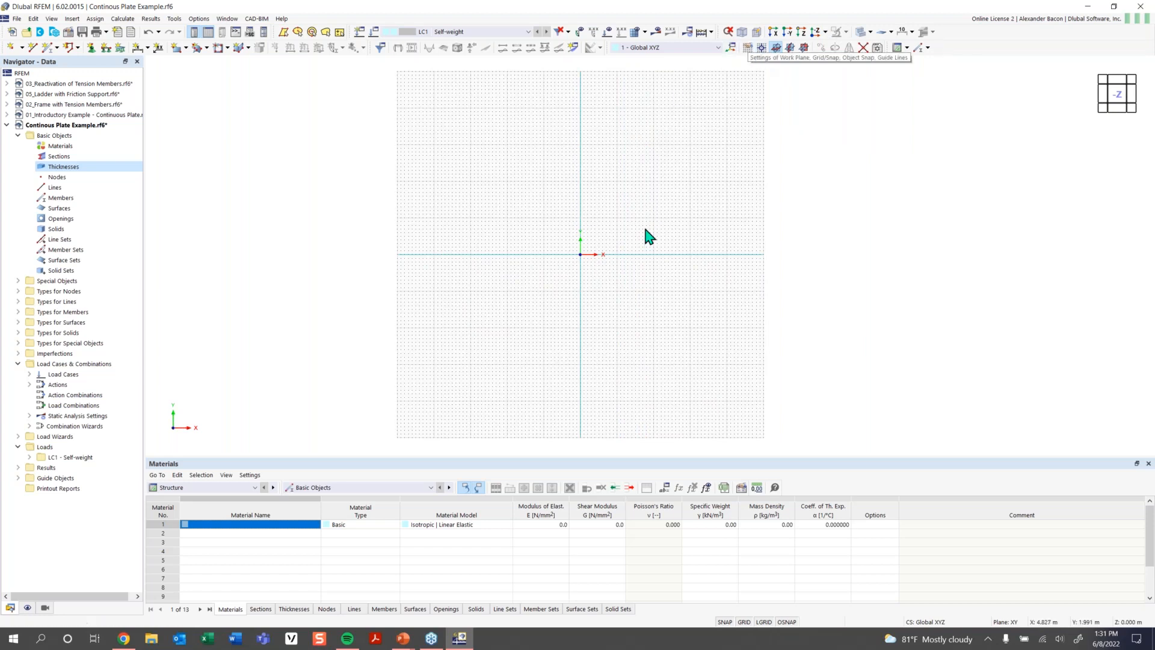
# From the work plane and grid settings, load the Imperial template for the units and decimal places
pyautogui.click(749, 51)
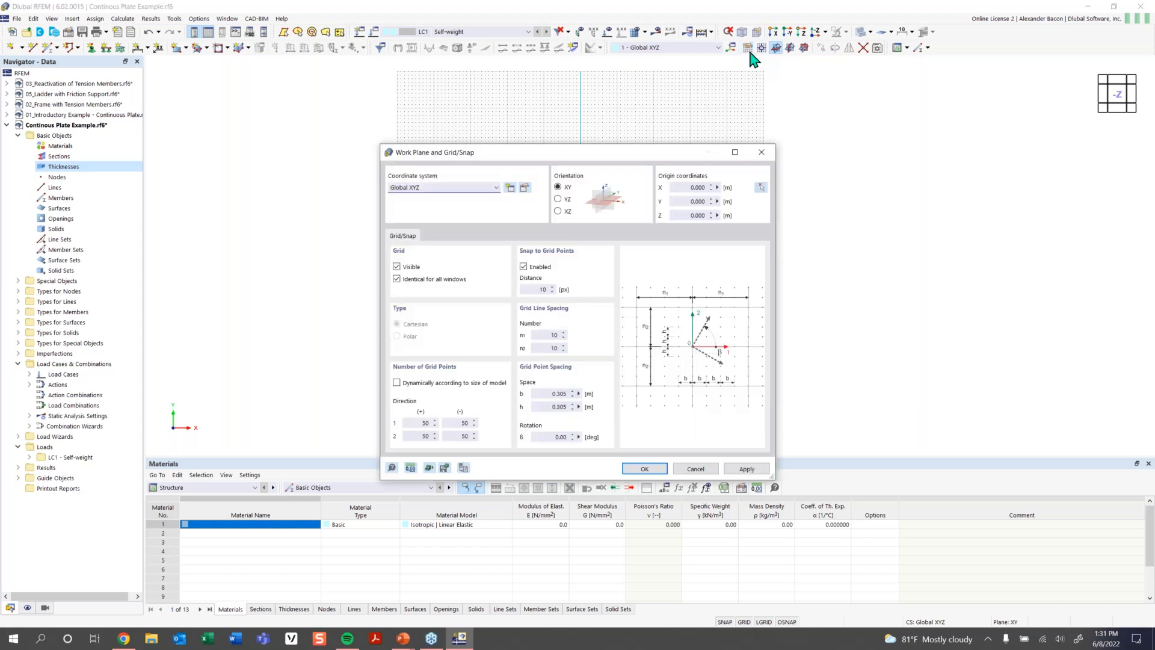
pyautogui.moveTo(545, 155); pyautogui.dragTo(503, 118)
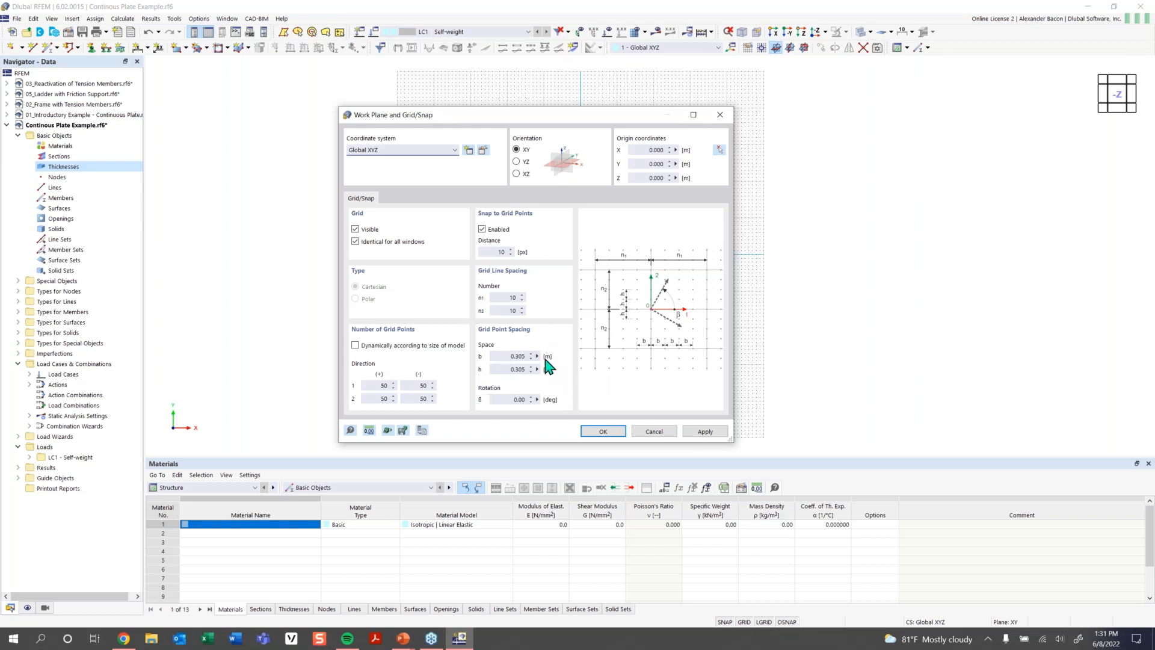
pyautogui.doubleClick(509, 357)
pyautogui.click(370, 432)
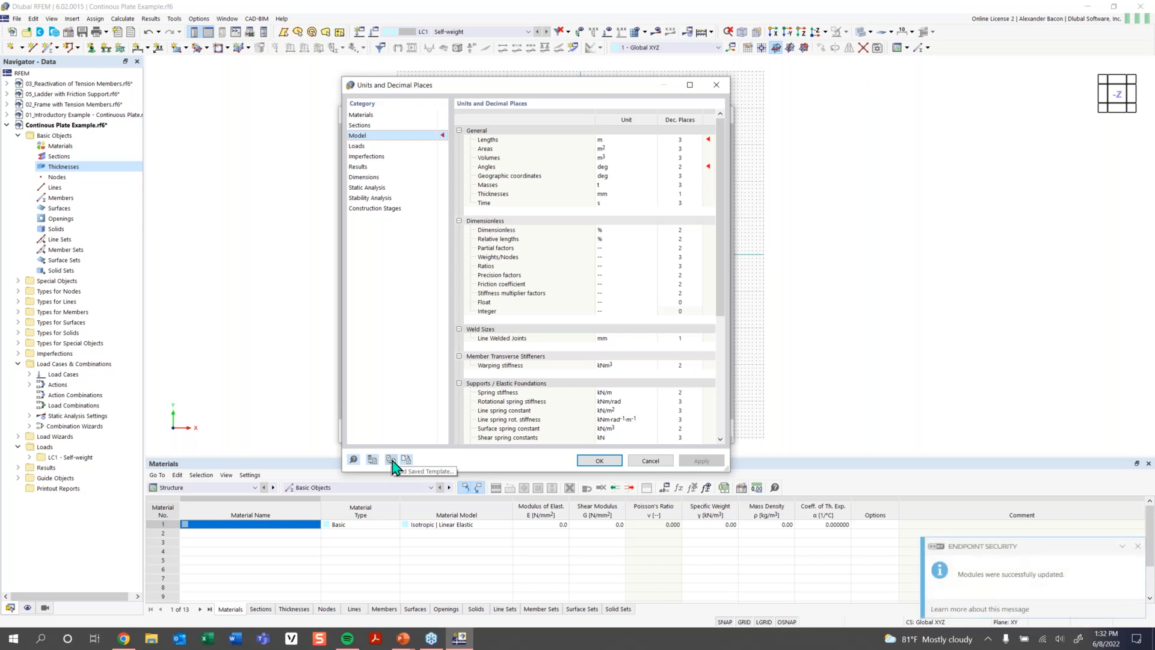
pyautogui.click(391, 459)
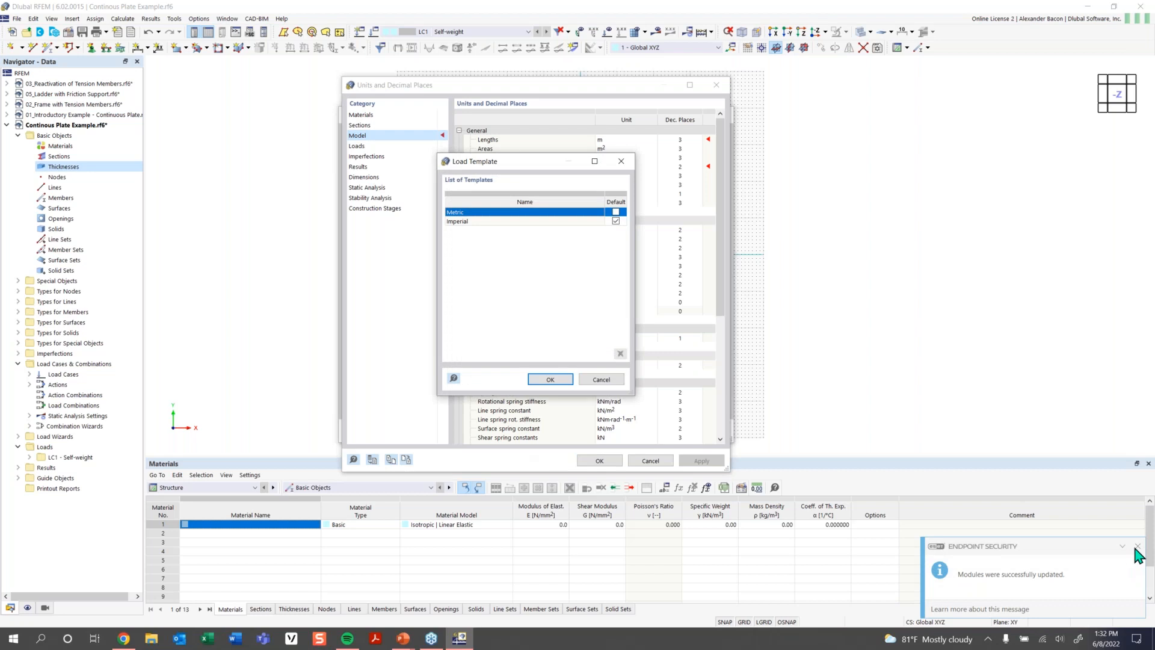
pyautogui.click(485, 222)
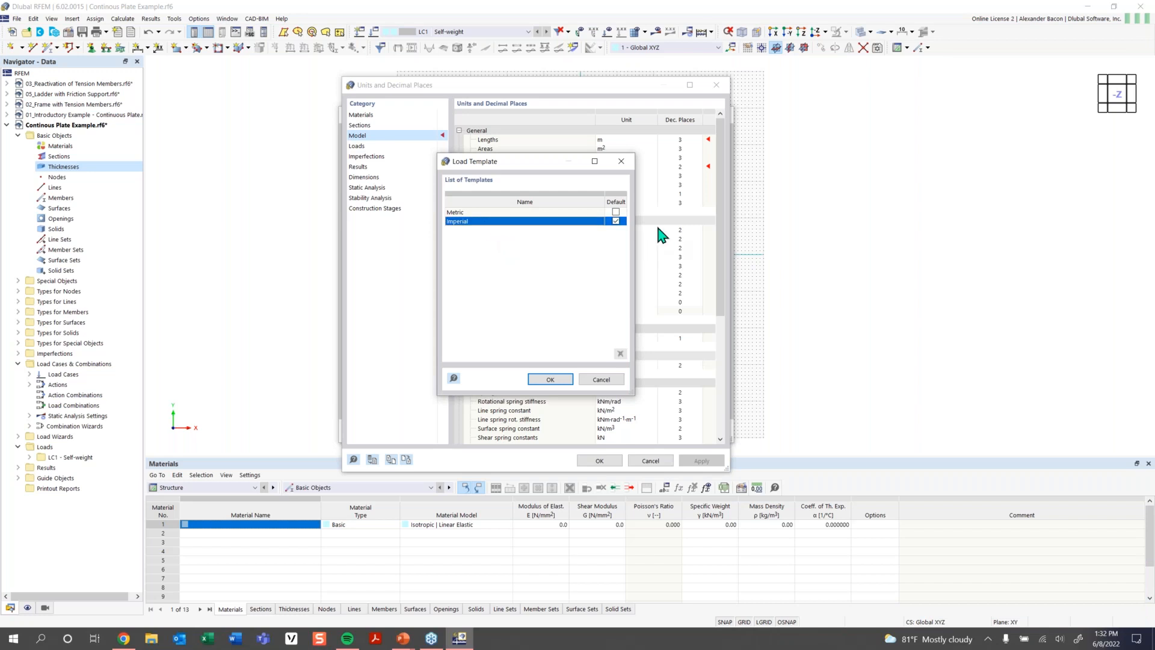
pyautogui.click(555, 380)
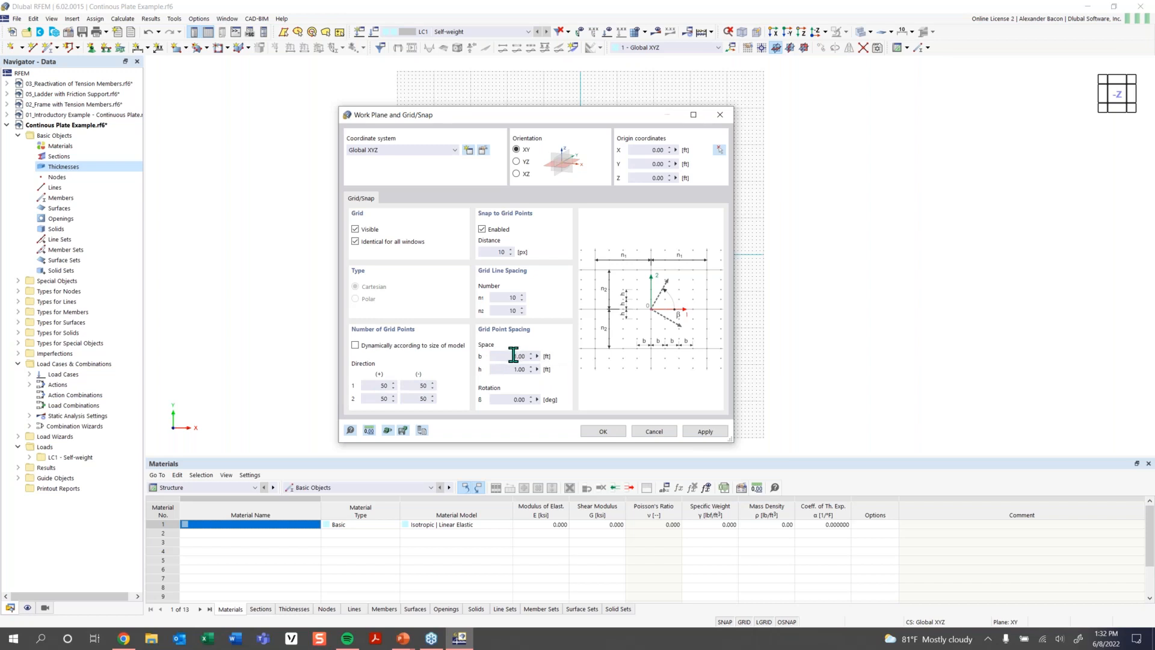
# Set the number of work plane grid points to 100 in the positive and negative senses of both directions
pyautogui.click(382, 385)
pyautogui.doubleClick(385, 386)
pyautogui.write('1')
pyautogui.press('Tab')
pyautogui.doubleClick(421, 385)
pyautogui.click(375, 399)
pyautogui.doubleClick(376, 399)
pyautogui.write('100')
pyautogui.doubleClick(415, 399)
pyautogui.write('100')
pyautogui.click(614, 434)
pyautogui.scroll(-4, 646, 364)
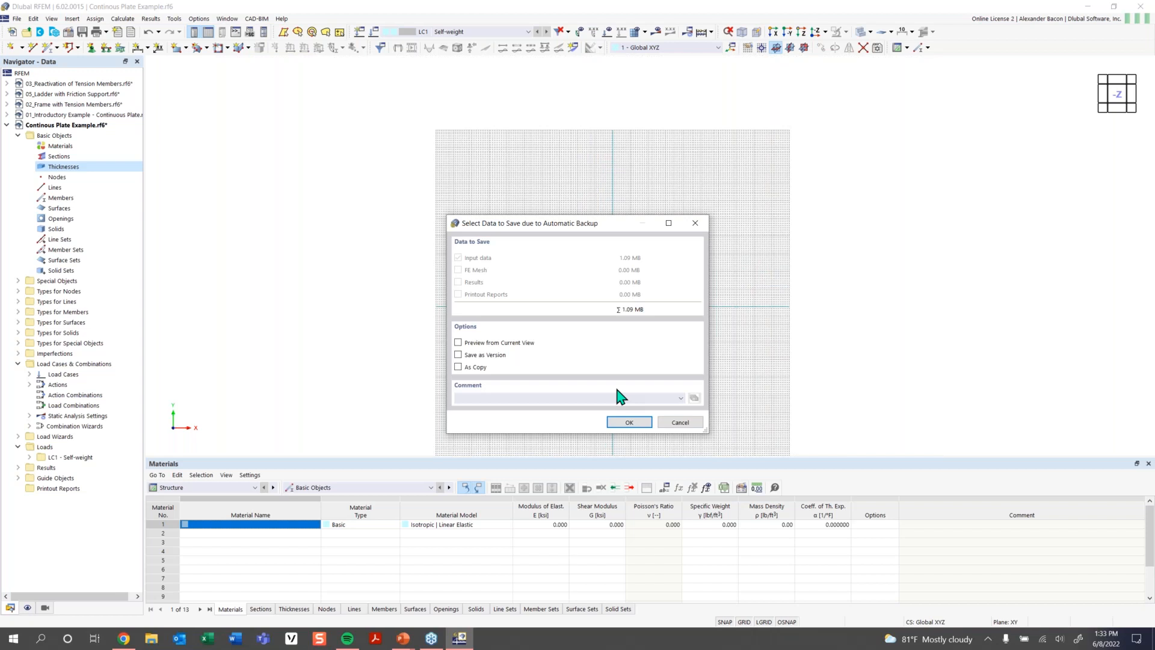
# Save the automatic backup as Continous Plate Example.rf6 in the Student Training - RFEM 6 folder
pyautogui.click(628, 423)
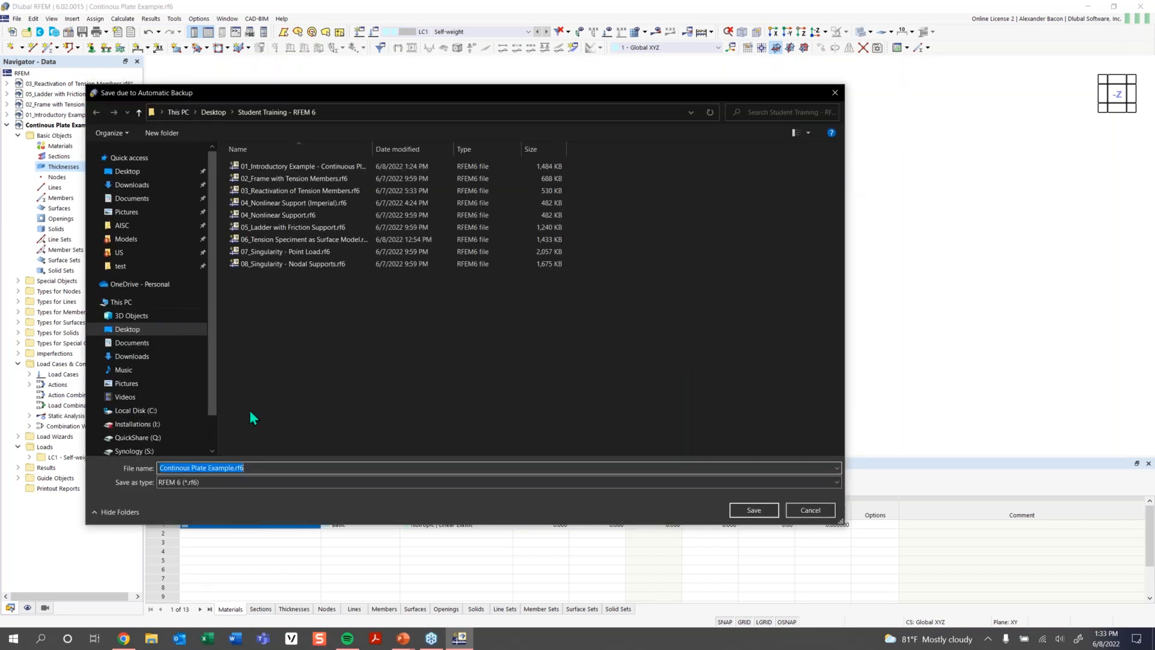
pyautogui.click(756, 511)
pyautogui.click(605, 321)
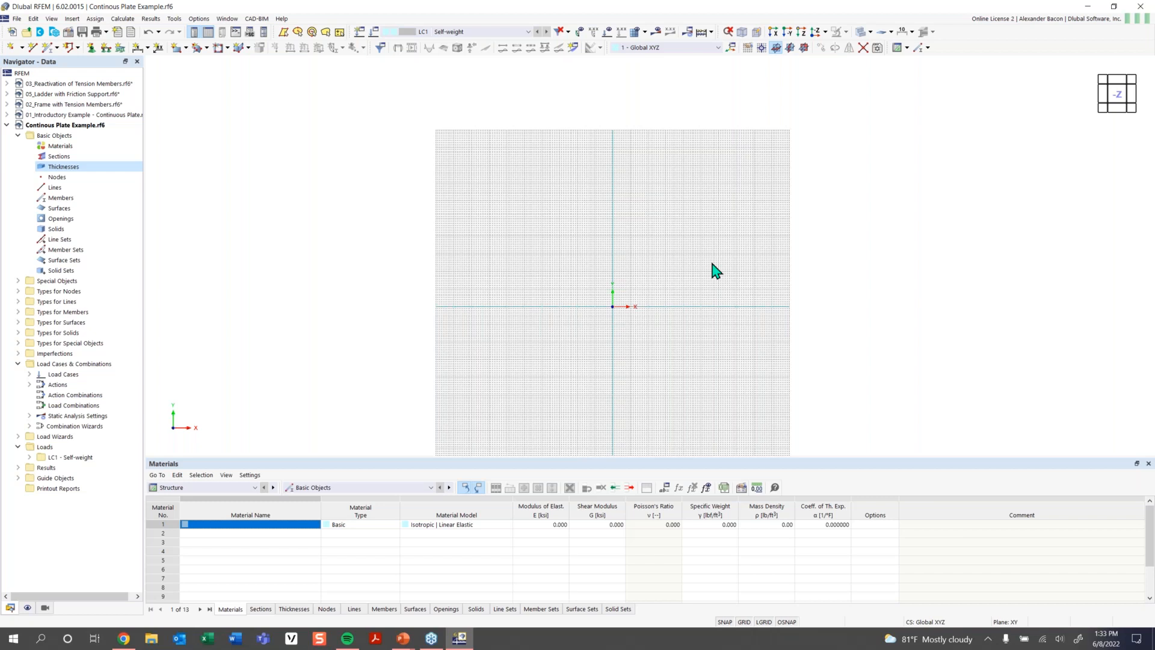
pyautogui.scroll(2, 648, 303)
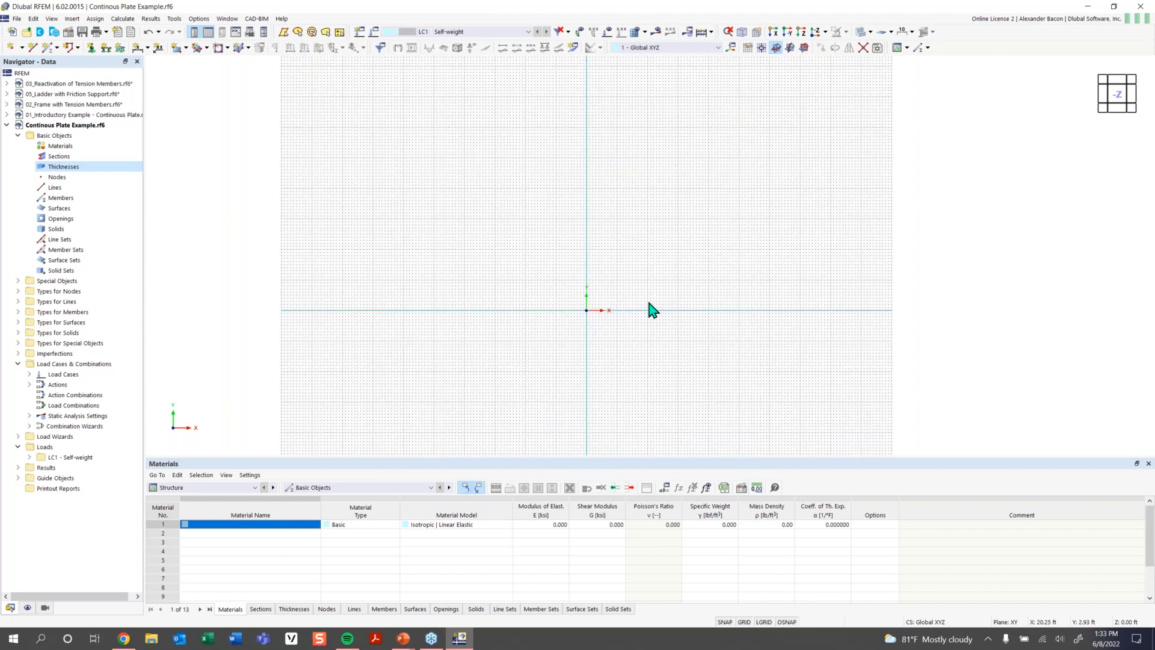
# Start a new rectangular surface and create a new uniform thickness of 12 in for it
pyautogui.moveTo(660, 307); pyautogui.dragTo(546, 357, button='middle')
pyautogui.scroll(3, 546, 357)
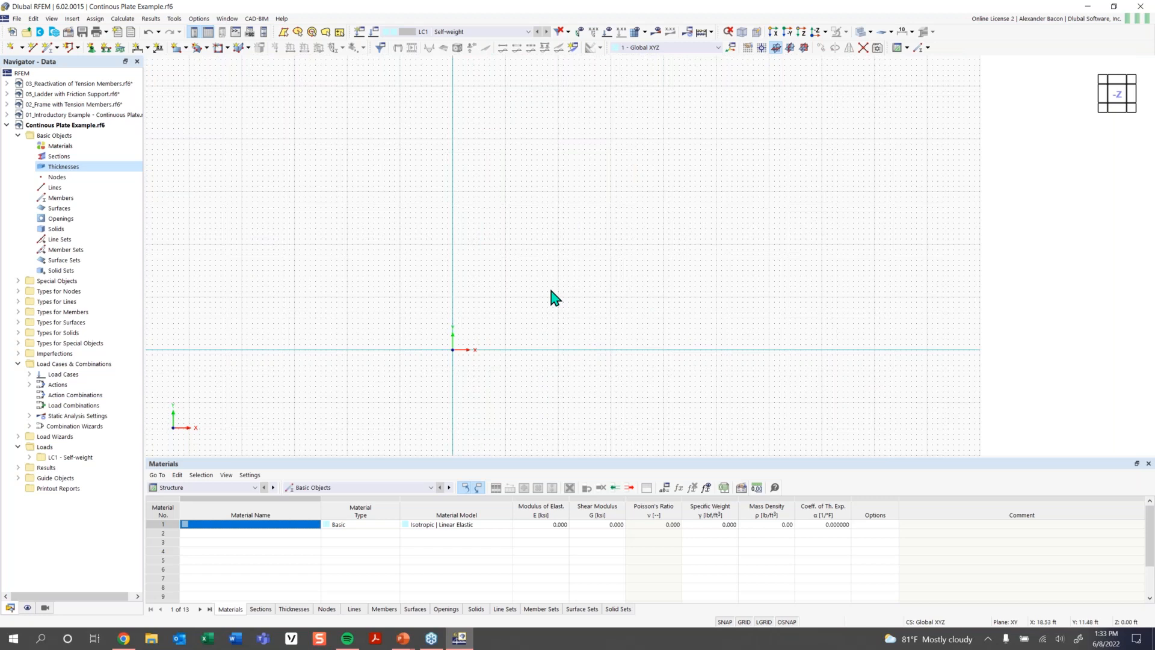
pyautogui.click(176, 48)
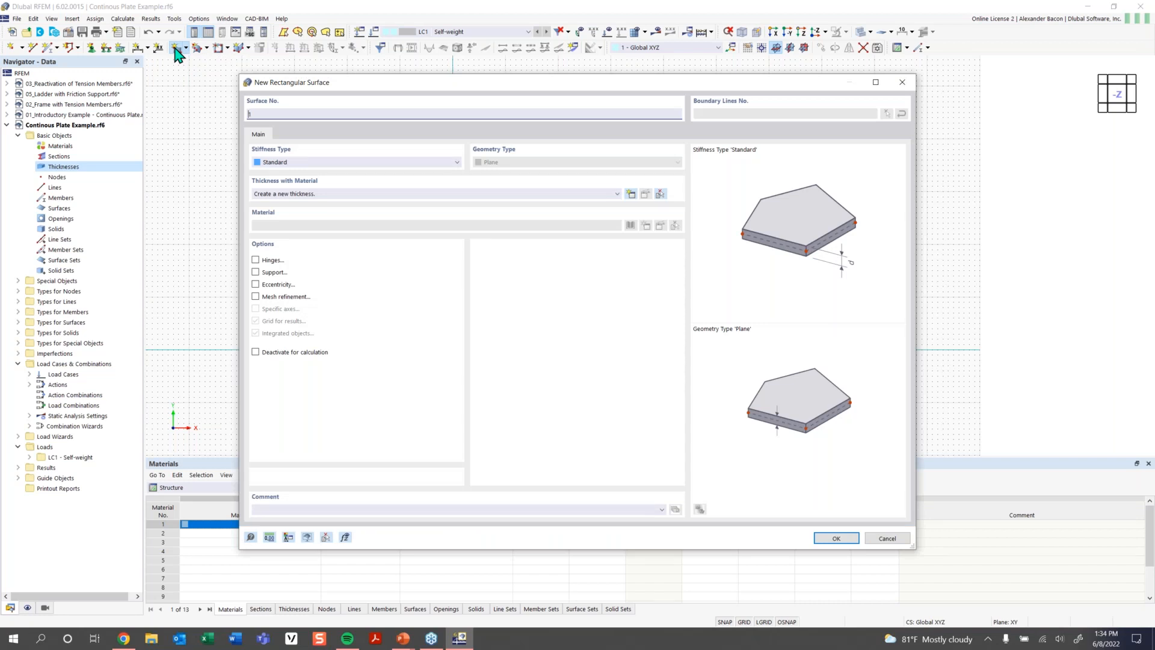
pyautogui.moveTo(429, 84); pyautogui.dragTo(386, 71)
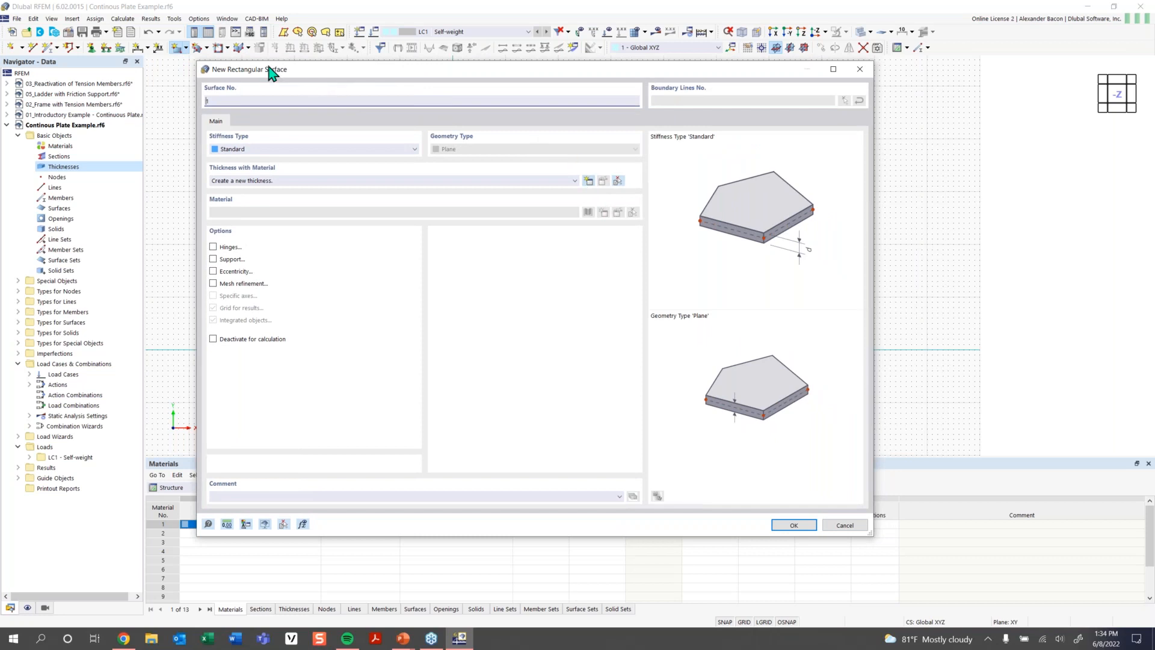
pyautogui.click(378, 183)
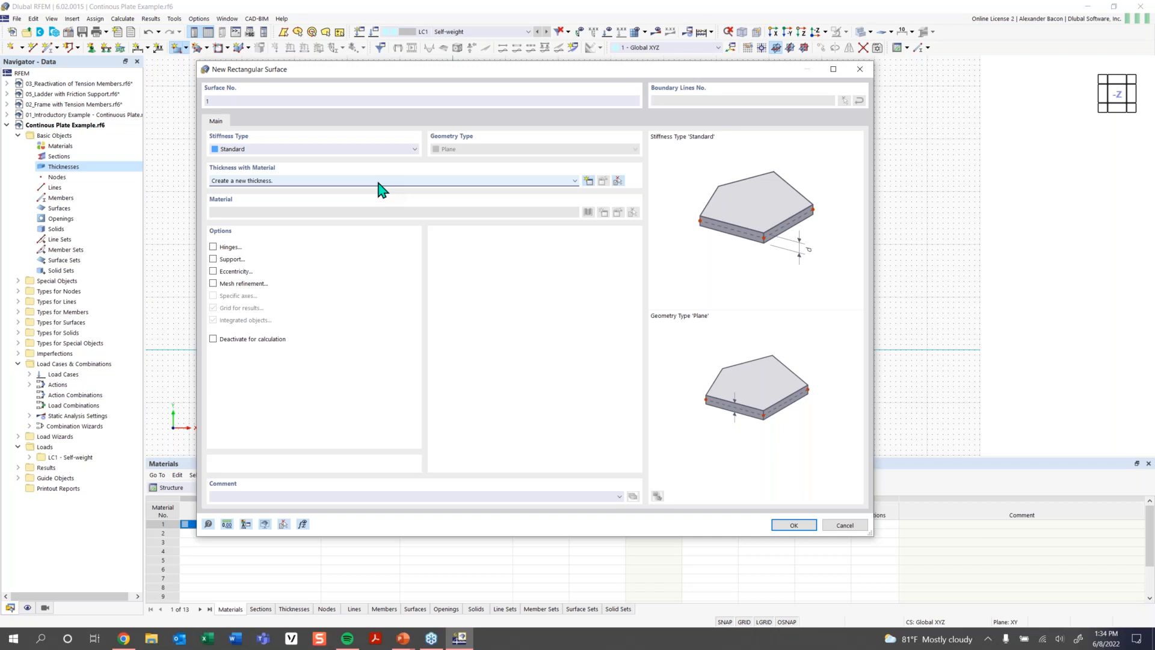
pyautogui.doubleClick(380, 188)
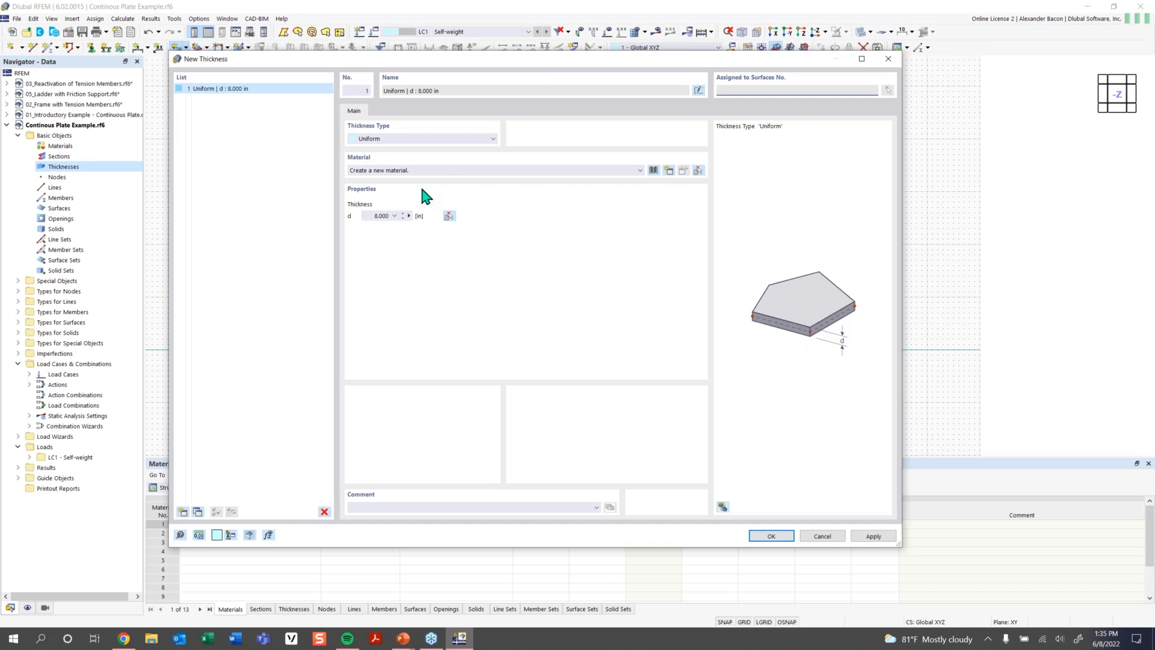
pyautogui.moveTo(363, 217); pyautogui.dragTo(417, 217)
pyautogui.write('12')
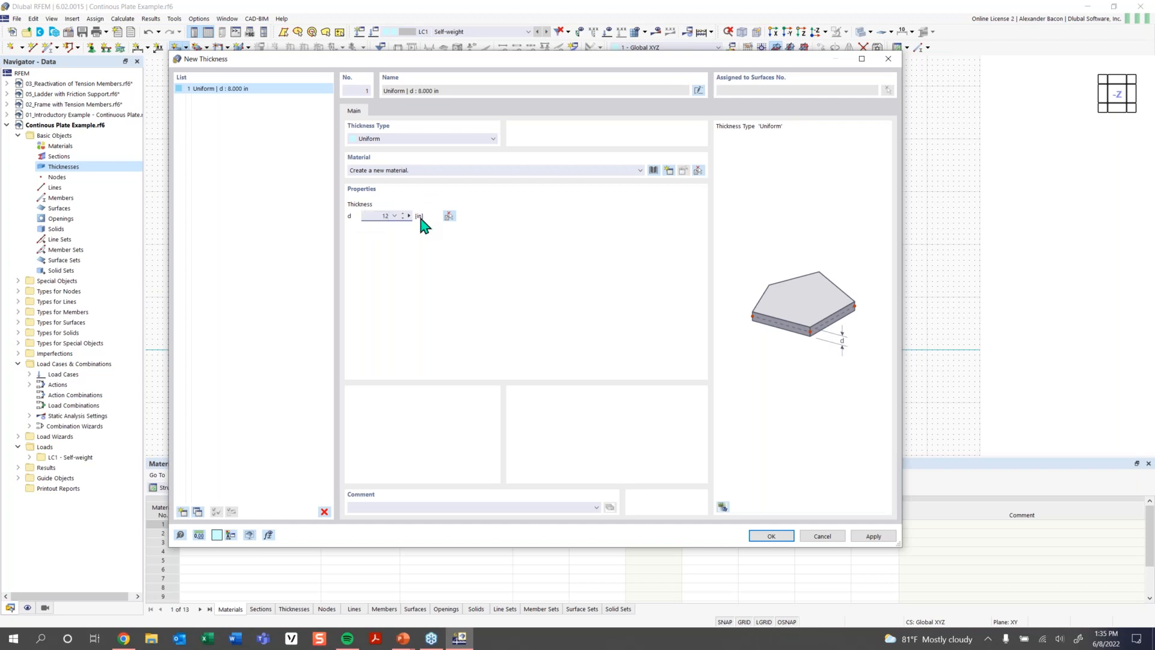
# Filter the material library to United States, type and subtype Concrete, and select the ACI 318-19 Concrete f'c = 4000 psi
pyautogui.click(655, 170)
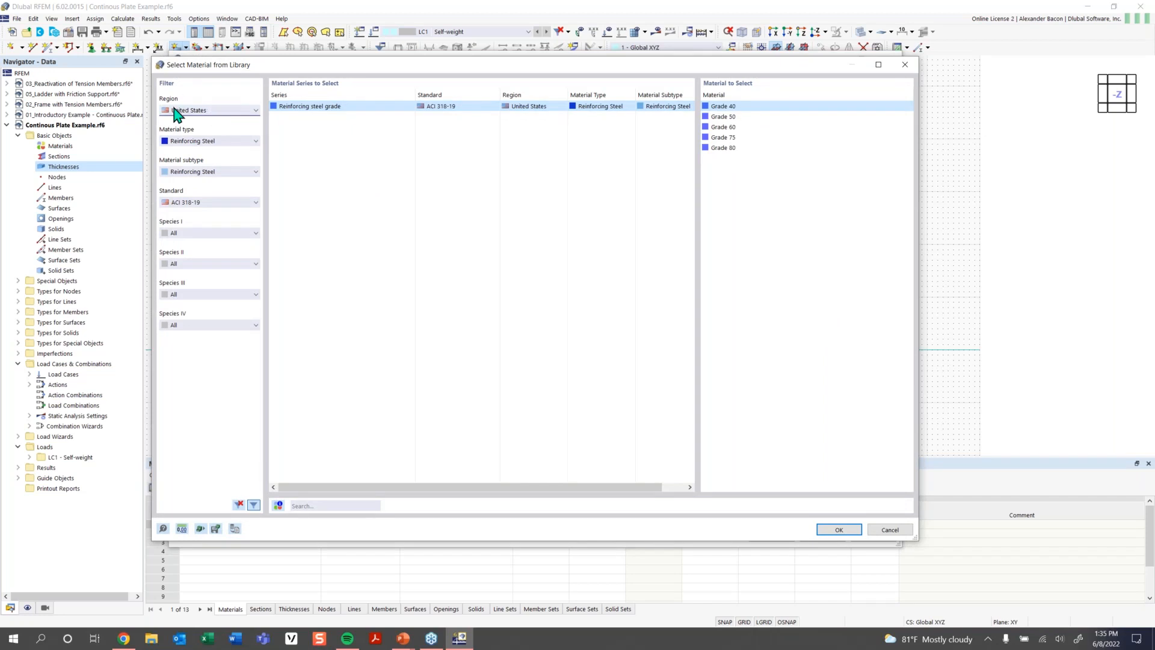
pyautogui.click(222, 112)
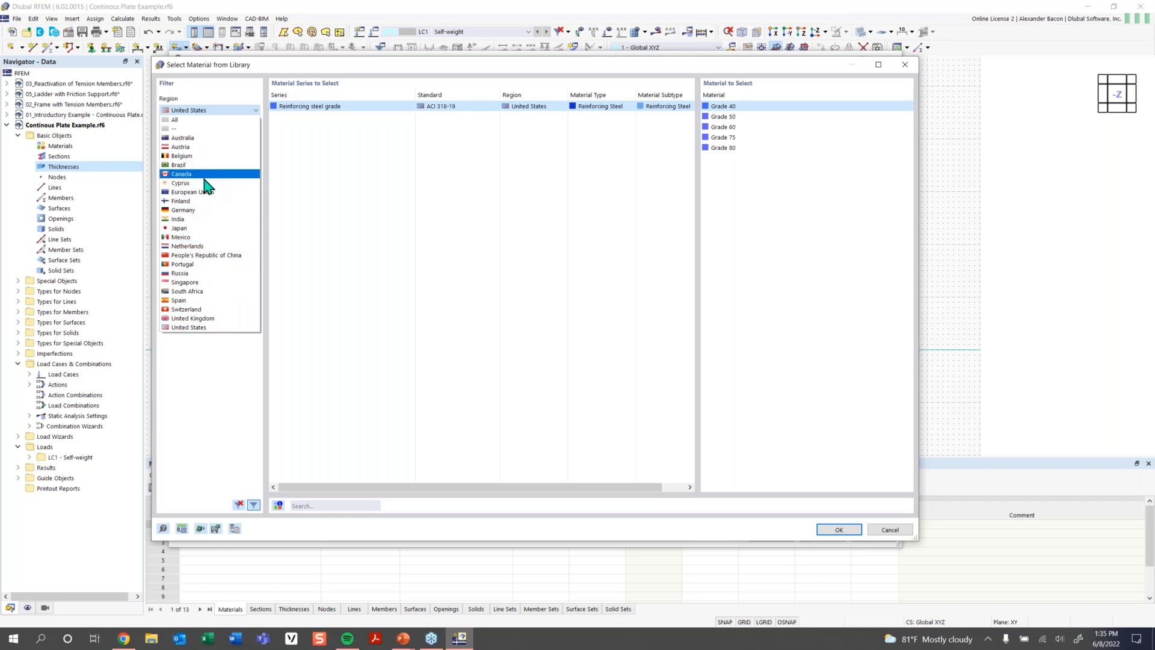
pyautogui.click(205, 328)
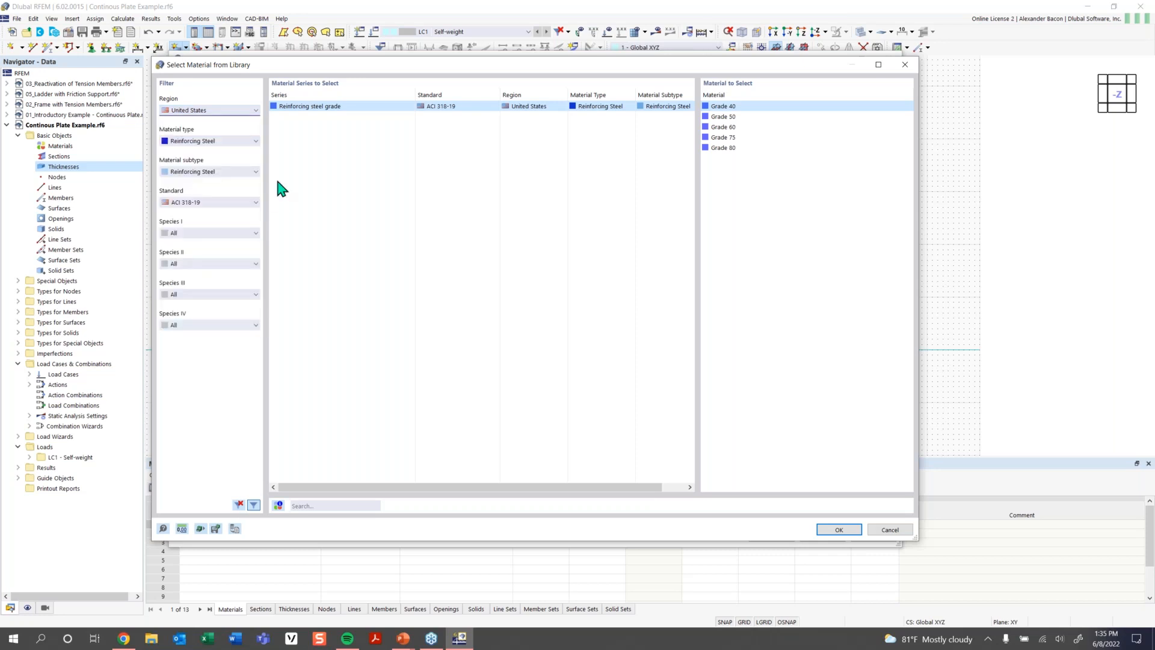
pyautogui.click(204, 144)
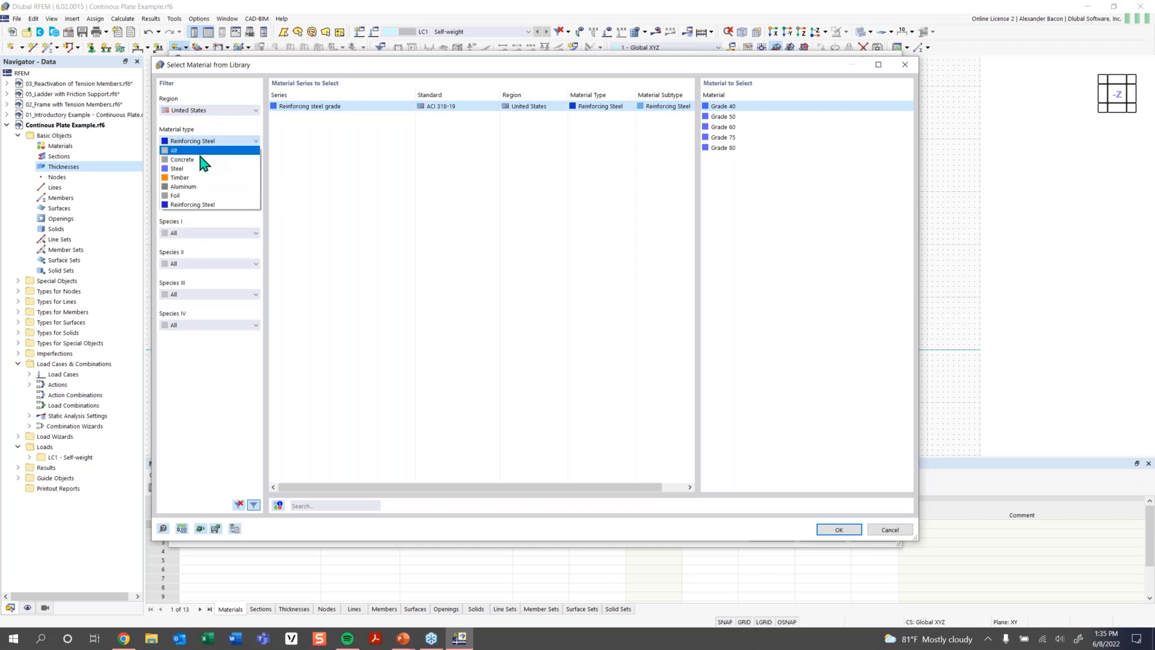
pyautogui.click(204, 168)
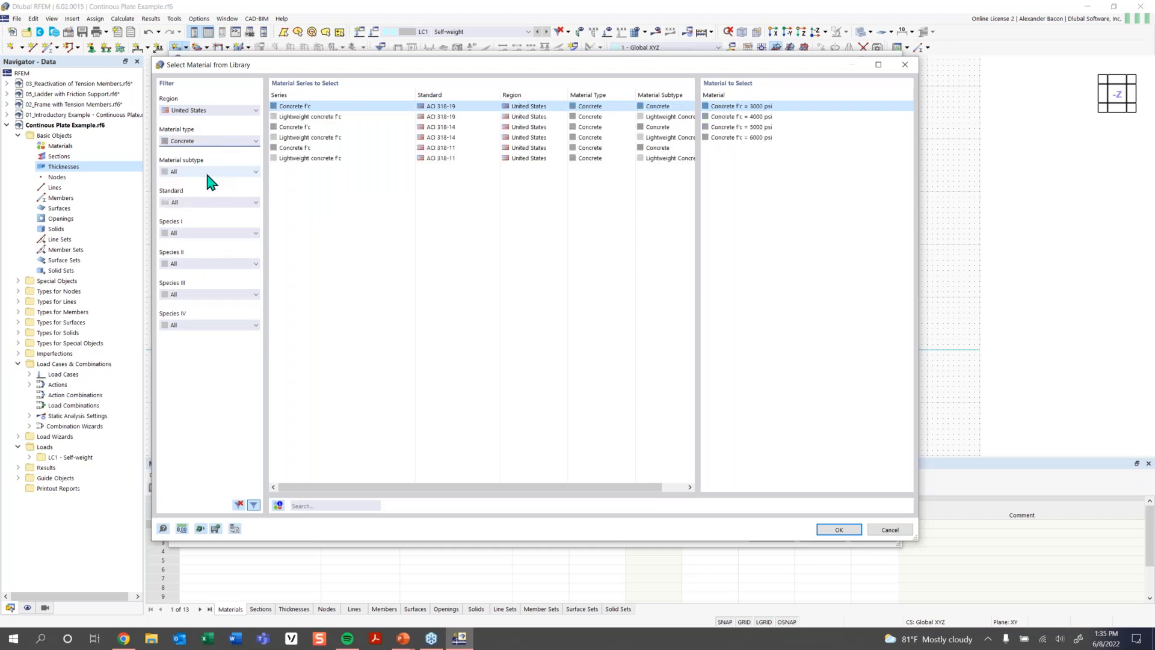
pyautogui.click(211, 142)
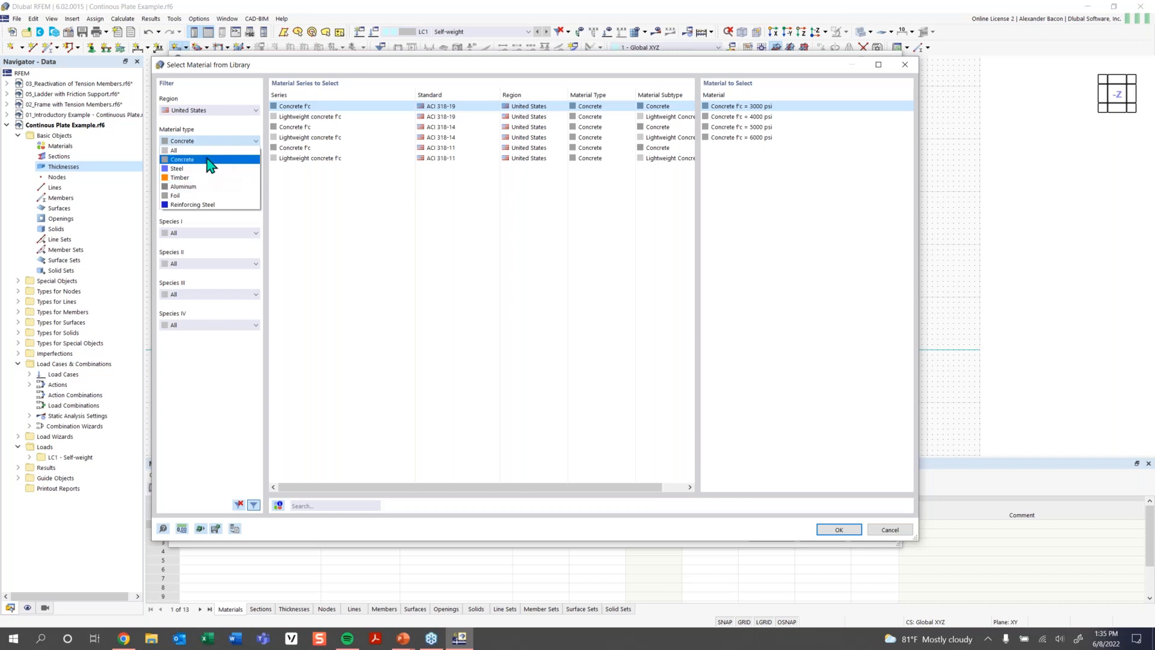
pyautogui.click(210, 160)
pyautogui.click(212, 172)
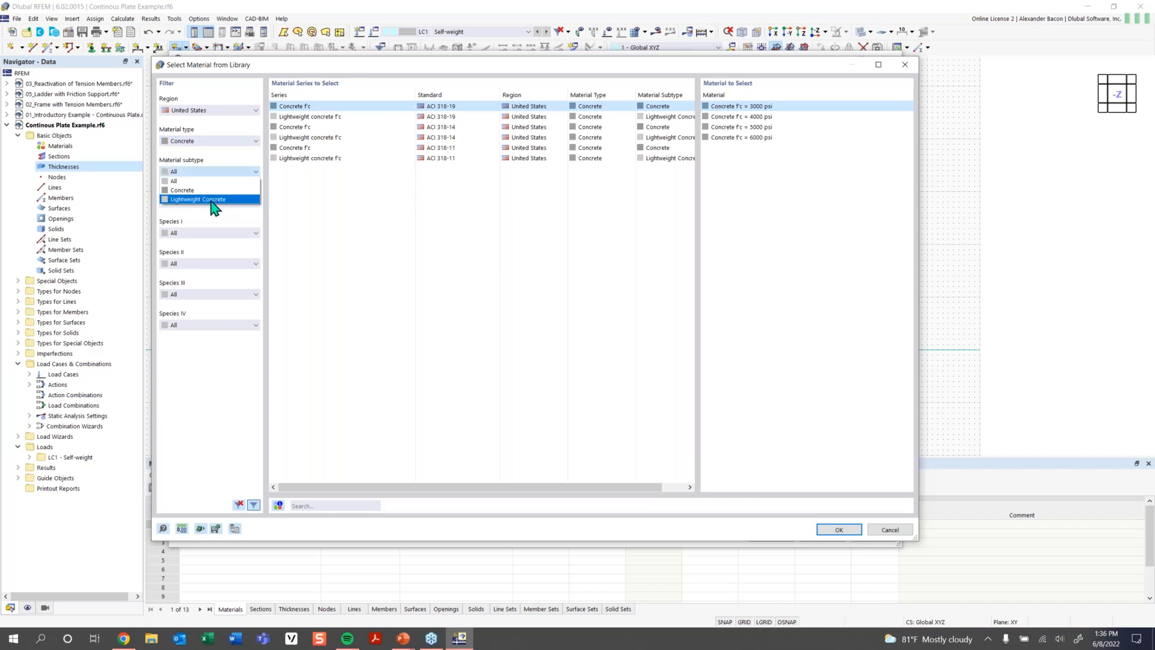
pyautogui.click(182, 190)
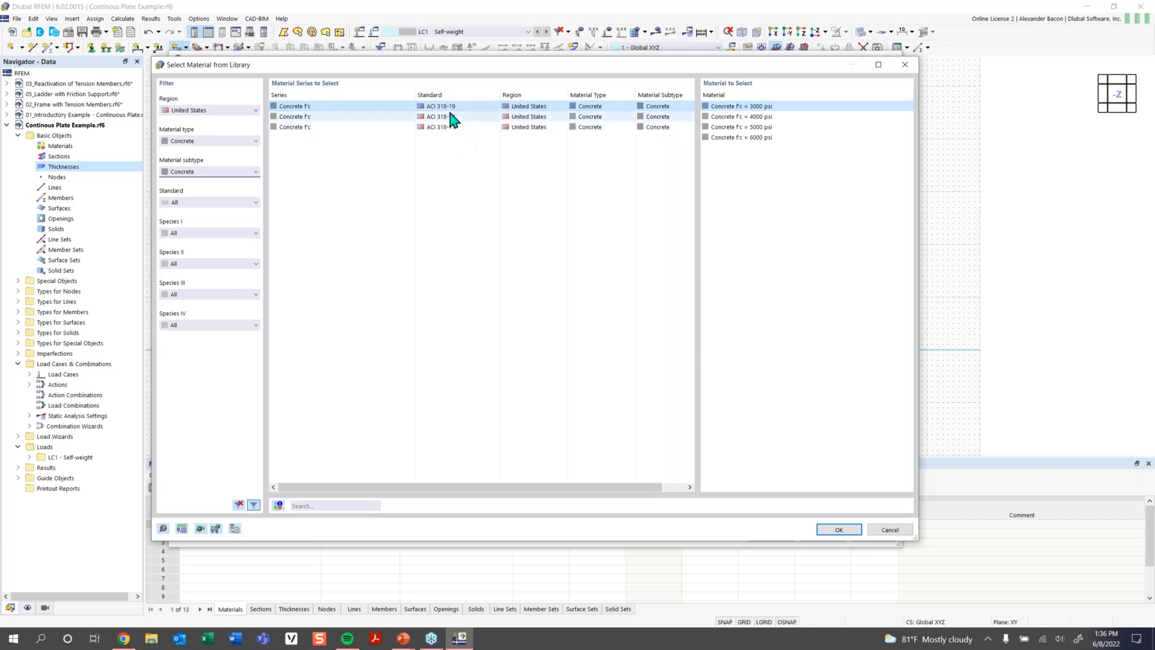
pyautogui.click(491, 103)
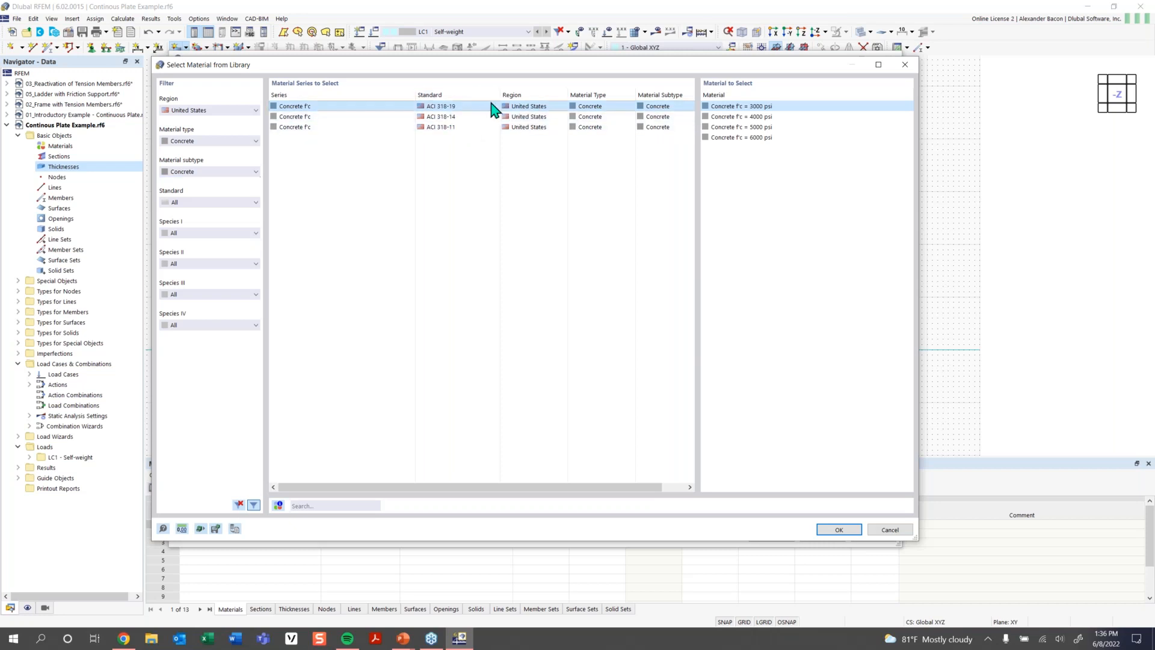
pyautogui.click(770, 117)
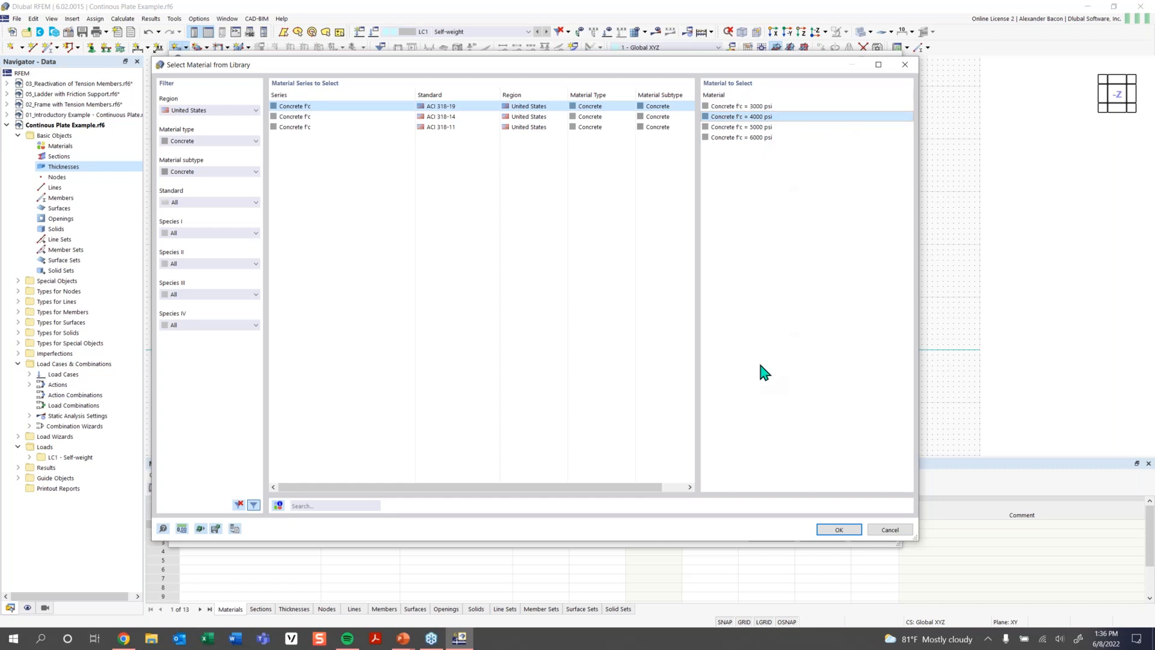
# Clear the material library filters, search for Concrete, and assign the ACI 318-19 f'c = 4000 psi concrete to the thickness
pyautogui.click(323, 506)
pyautogui.click(234, 112)
pyautogui.click(272, 473)
pyautogui.click(239, 504)
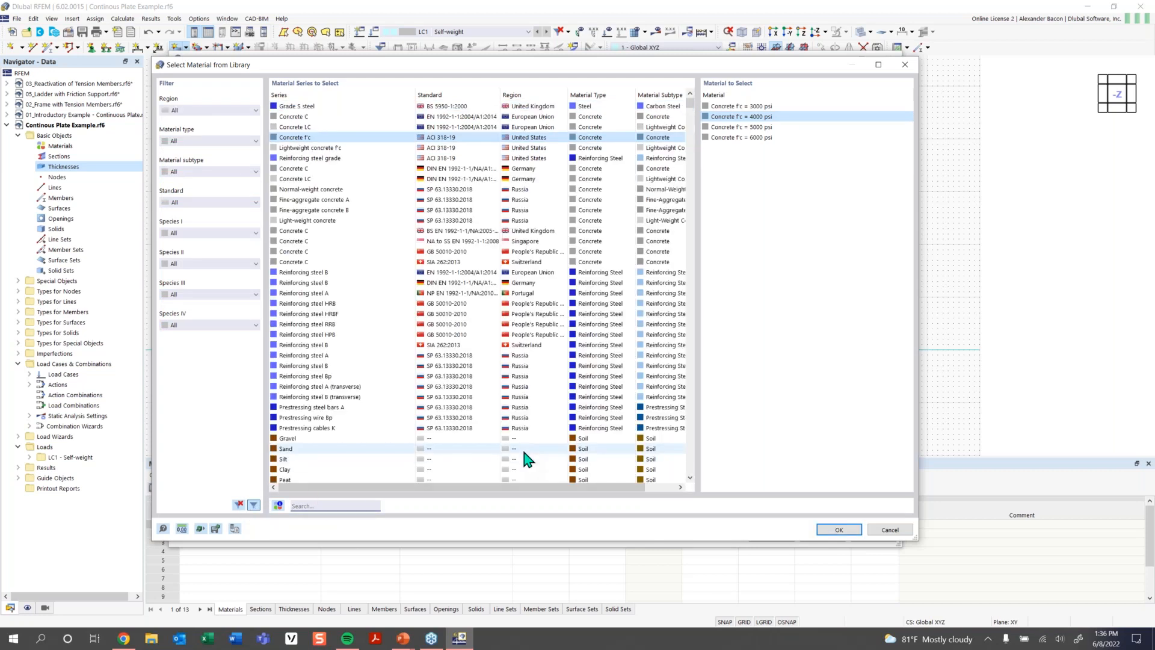
pyautogui.write('Co')
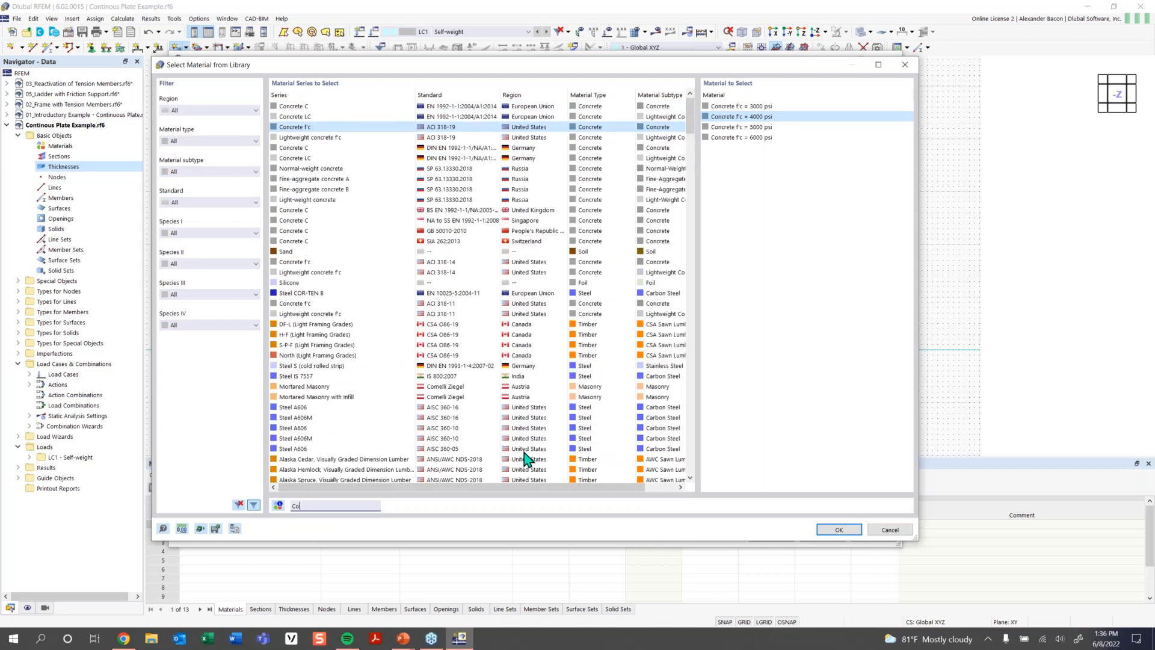
pyautogui.write('ncrete')
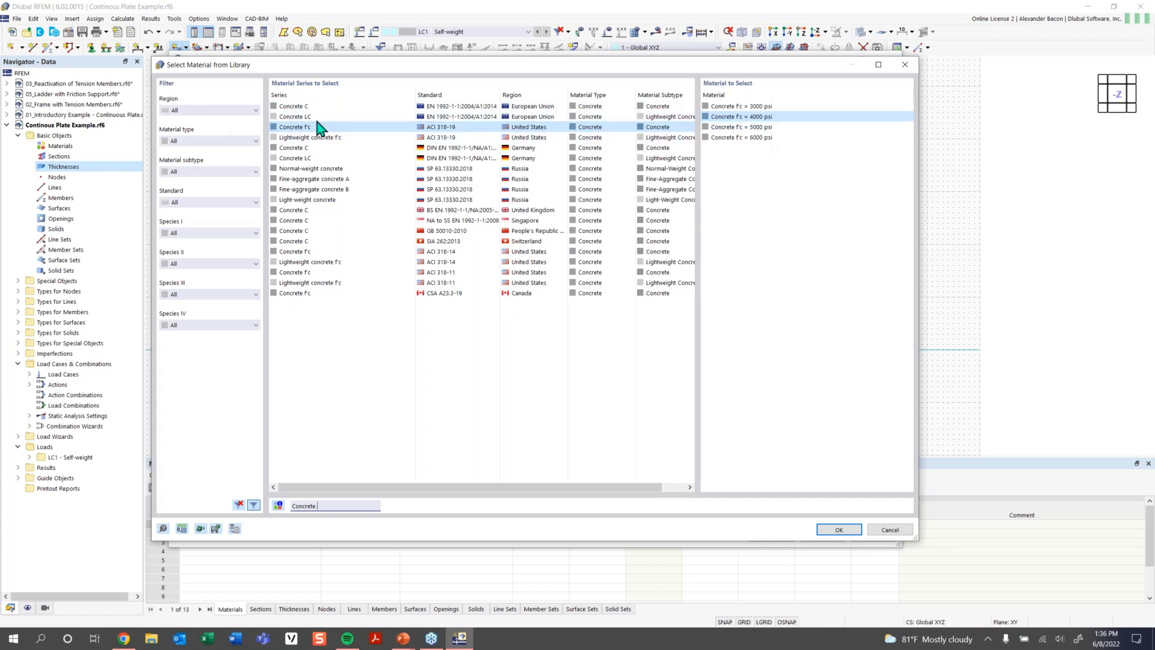
pyautogui.click(839, 530)
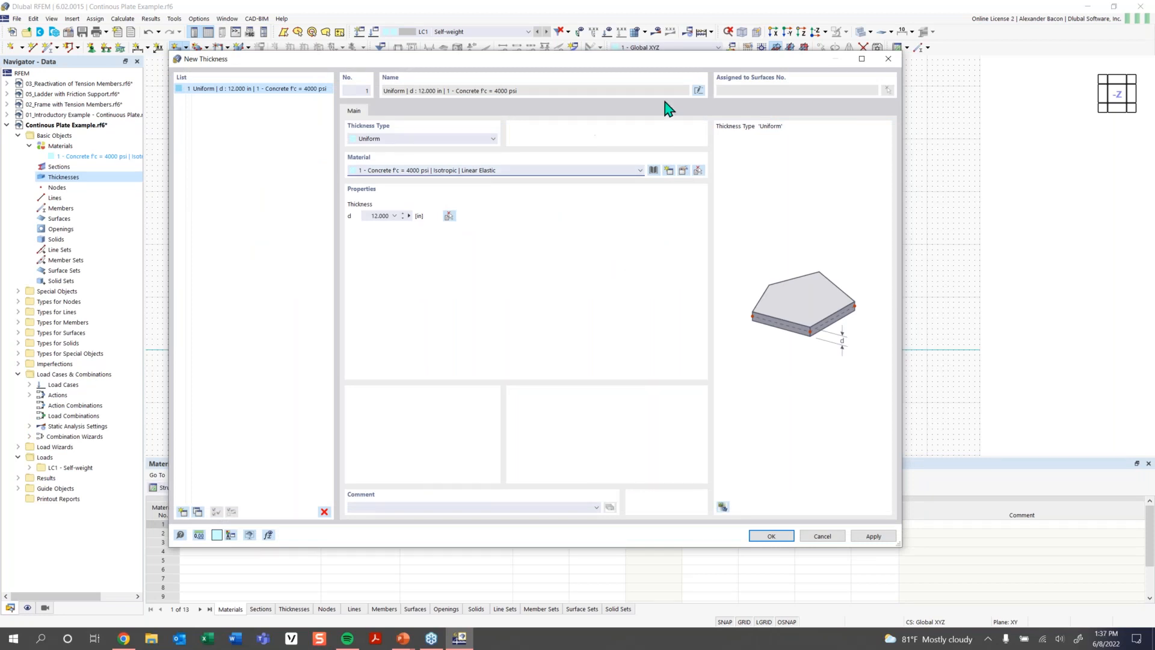
# Make the concrete a user-defined material with Poisson's ratio 0, and accept the thickness and rectangular surface settings
pyautogui.click(684, 171)
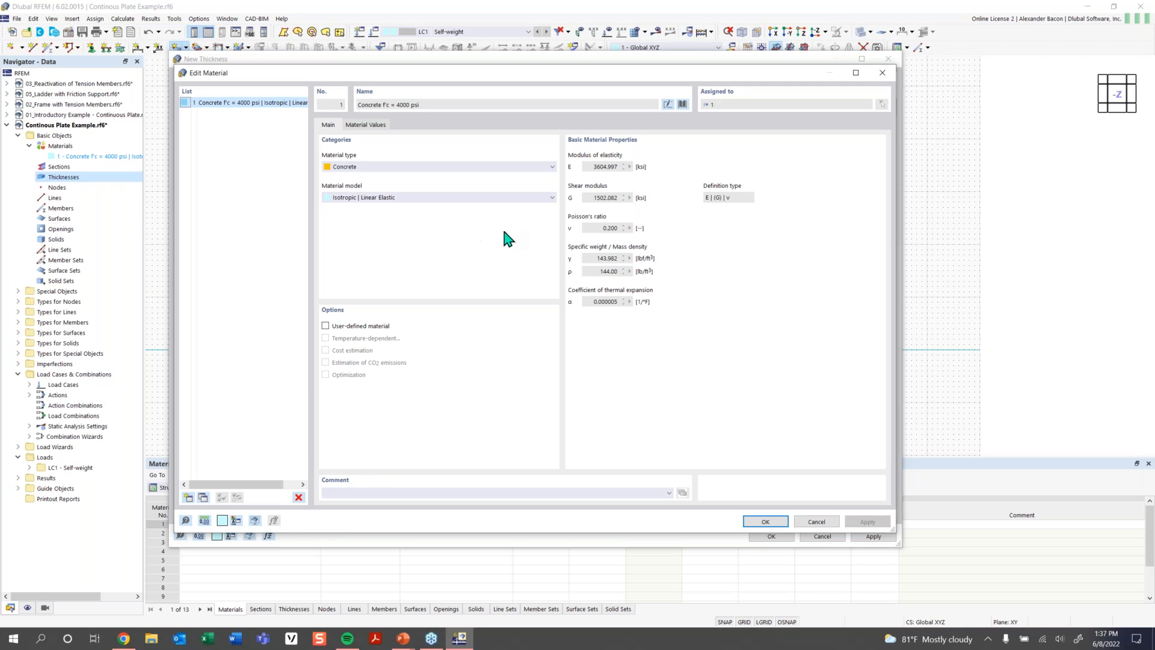
pyautogui.click(339, 328)
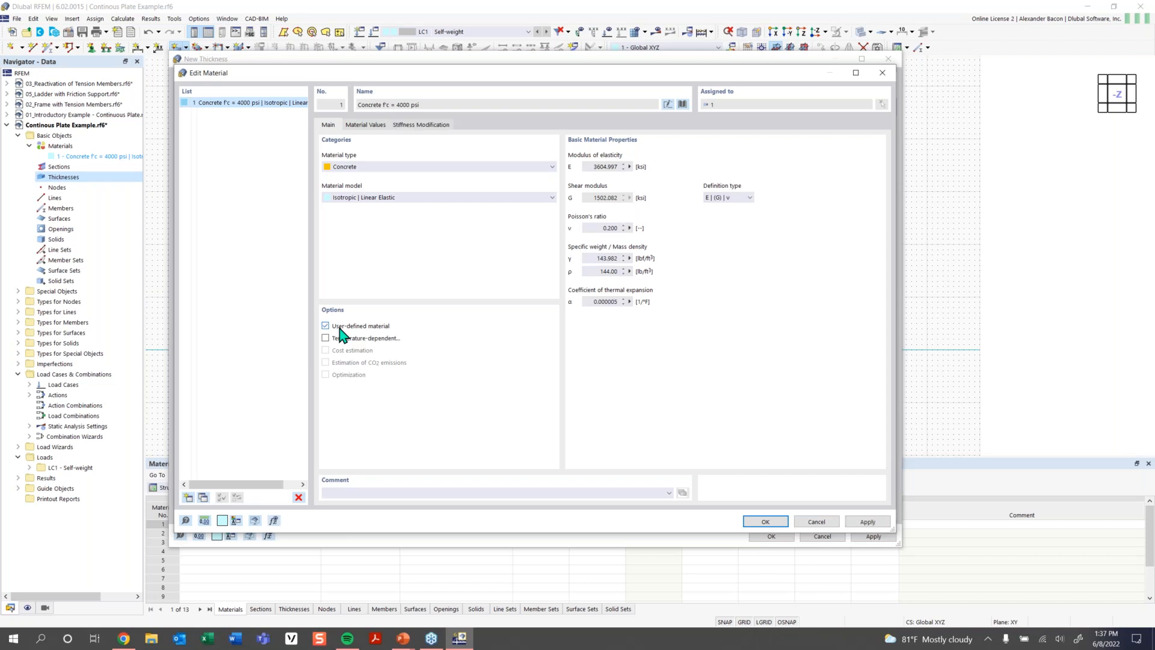
pyautogui.doubleClick(601, 229)
pyautogui.write('0')
pyautogui.click(762, 523)
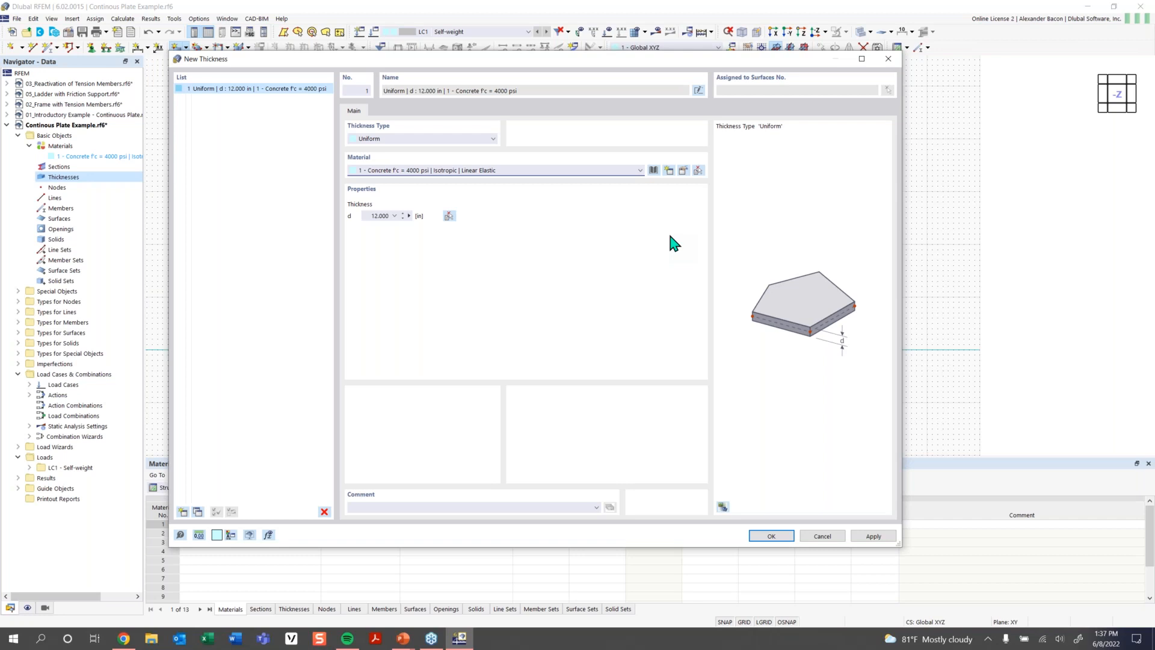
pyautogui.click(772, 535)
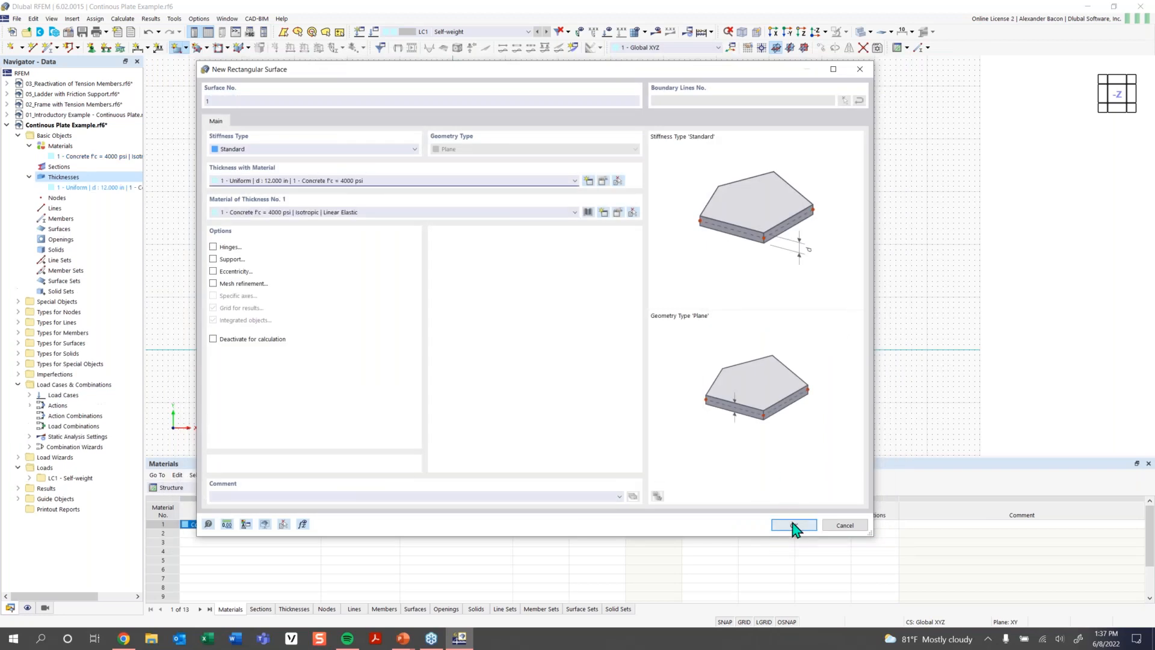
pyautogui.click(794, 525)
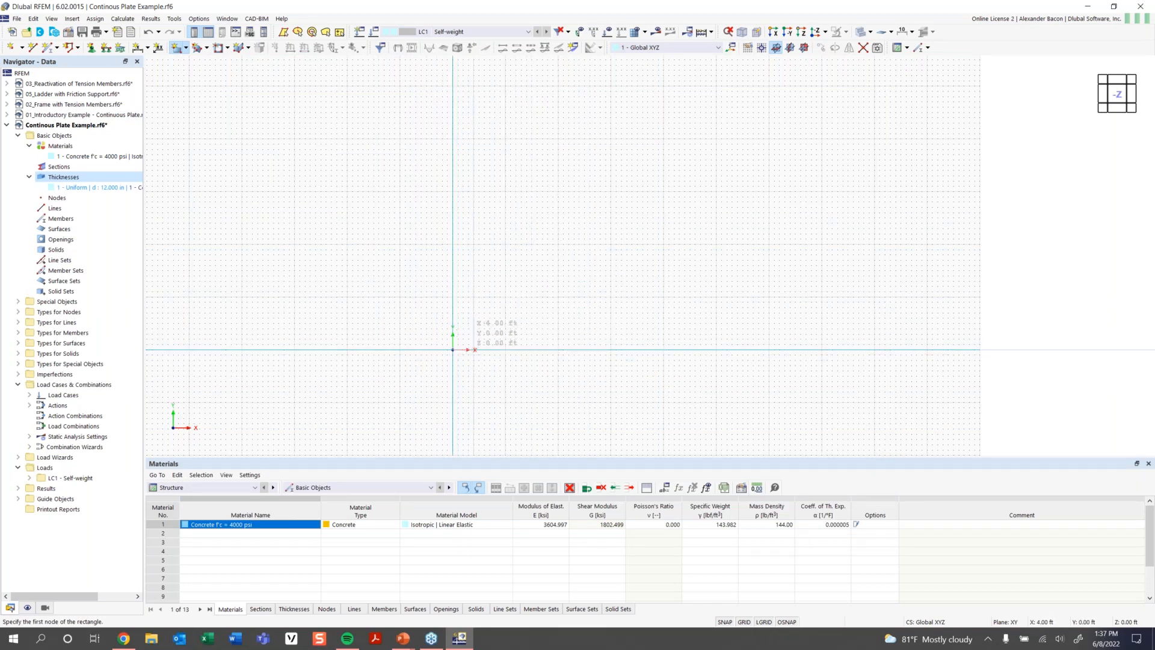
# Review the grid snap and the available object snap types before placing the rectangle's nodes
pyautogui.scroll(2, 446, 333)
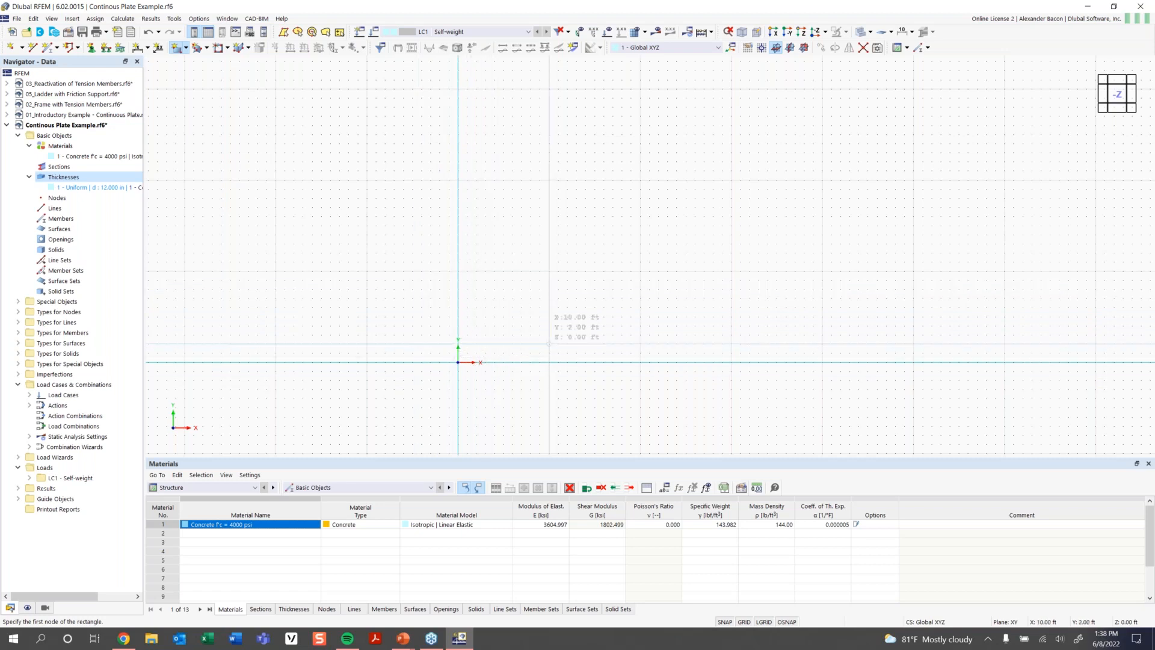
pyautogui.moveTo(563, 330); pyautogui.dragTo(452, 346, button='middle')
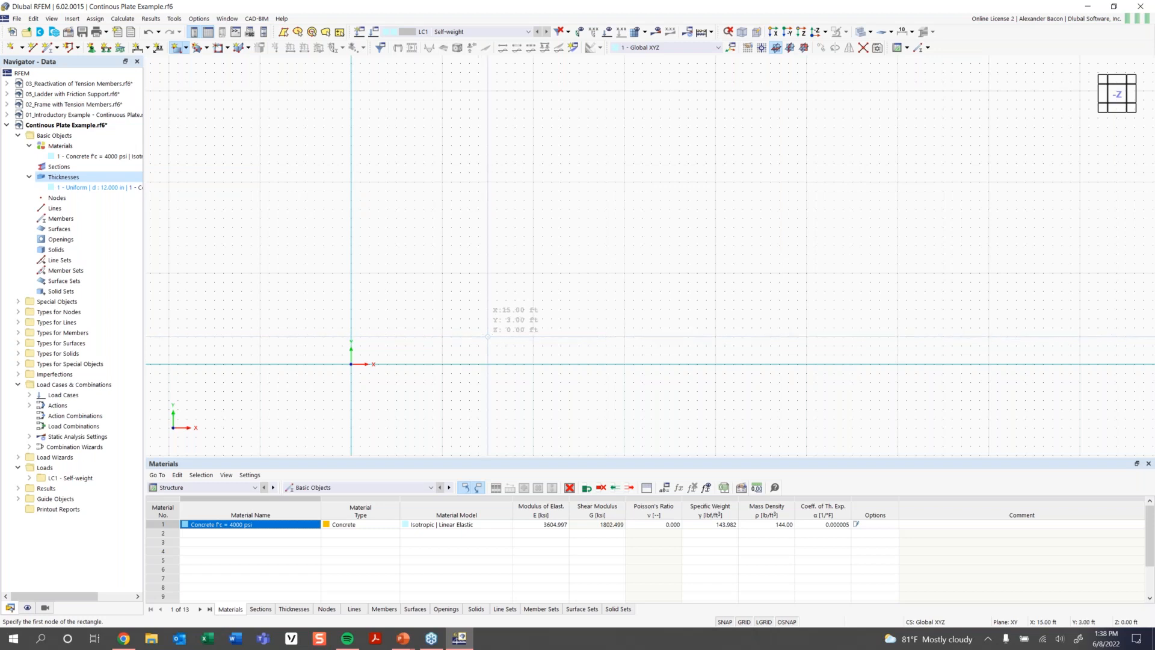
pyautogui.click(724, 621)
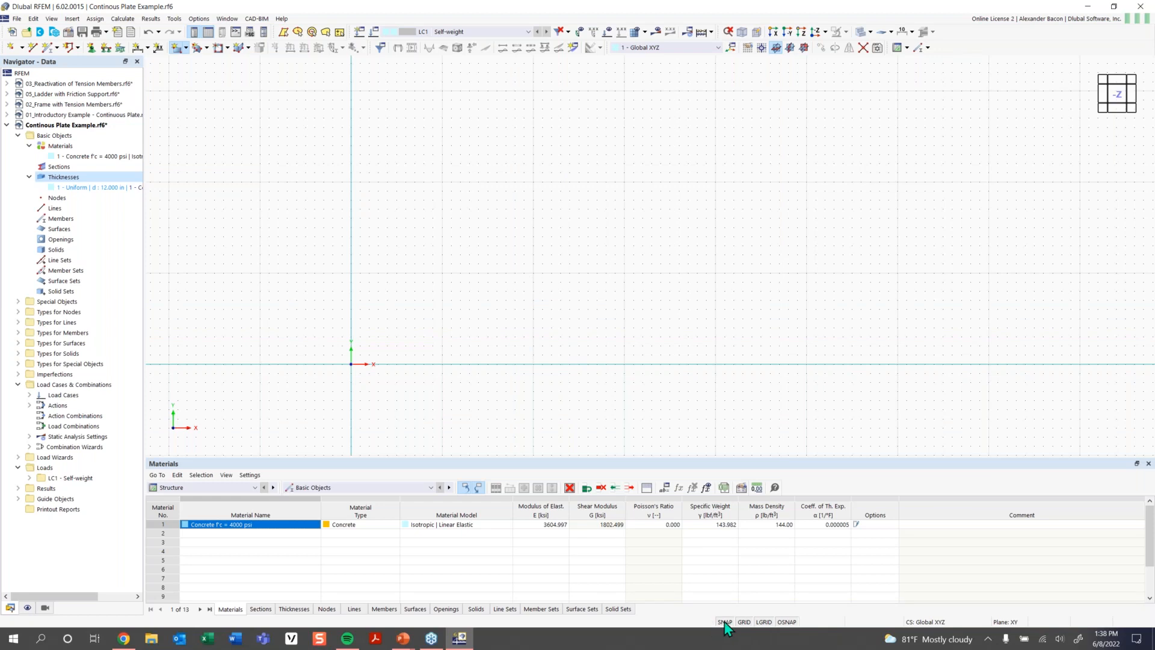
pyautogui.rightClick(787, 622)
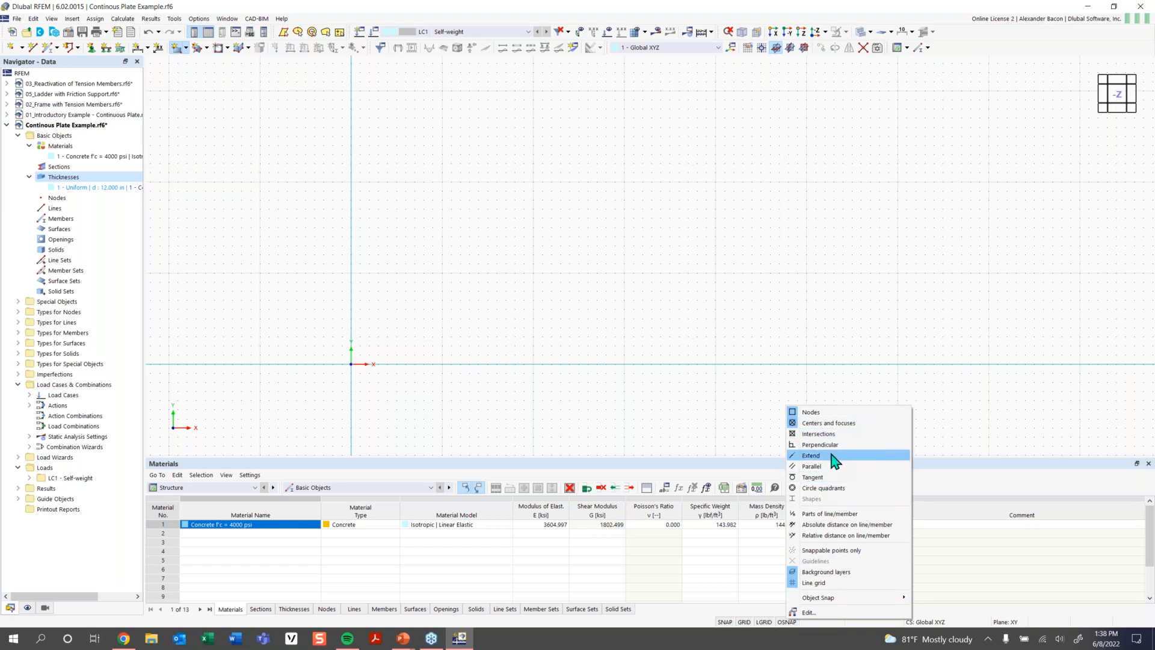
pyautogui.click(618, 345)
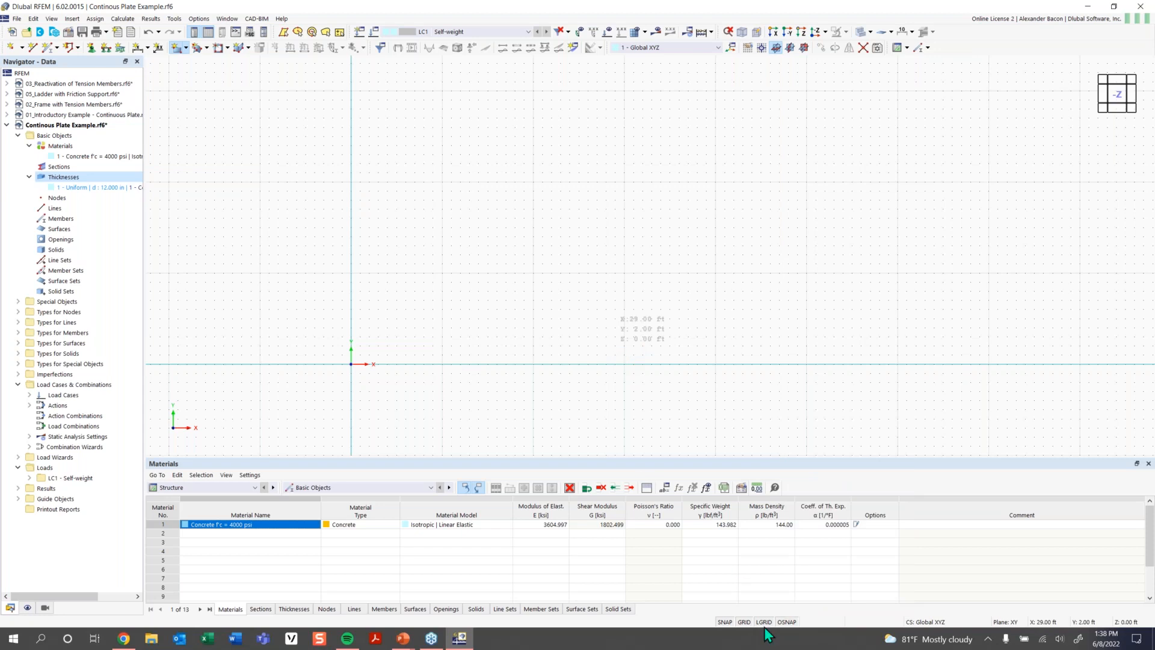
pyautogui.press('Escape')
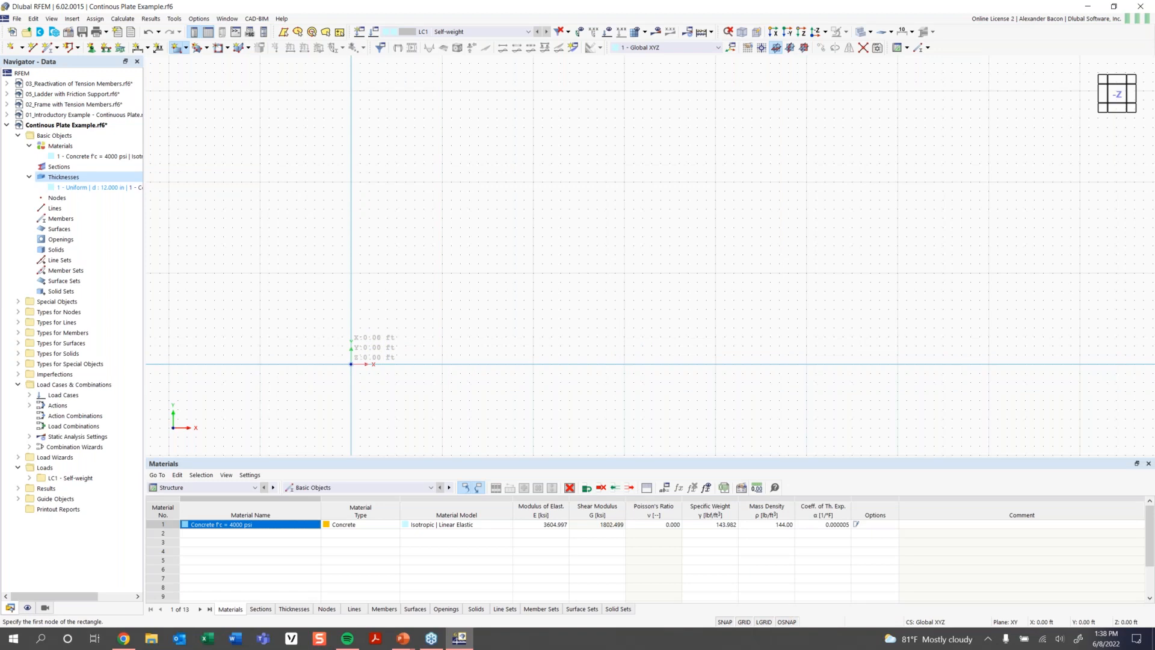
# Draw the rectangular surface from the origin to the opposite corner at X 32 ft, Y 16 ft
pyautogui.click(350, 364)
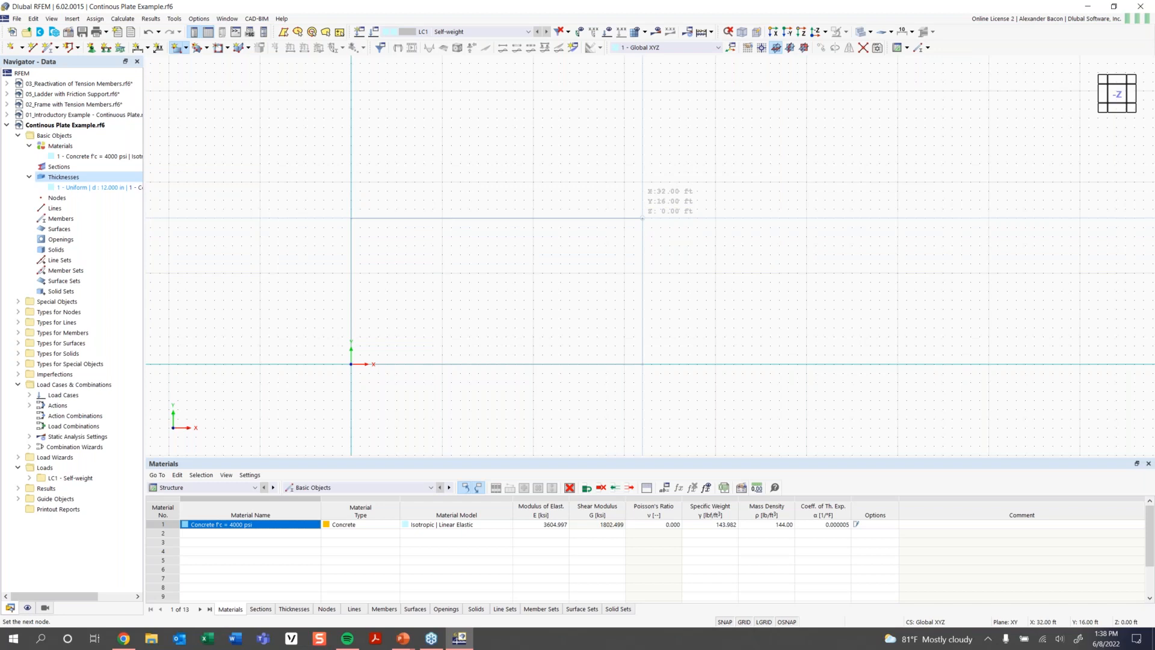
pyautogui.click(643, 218)
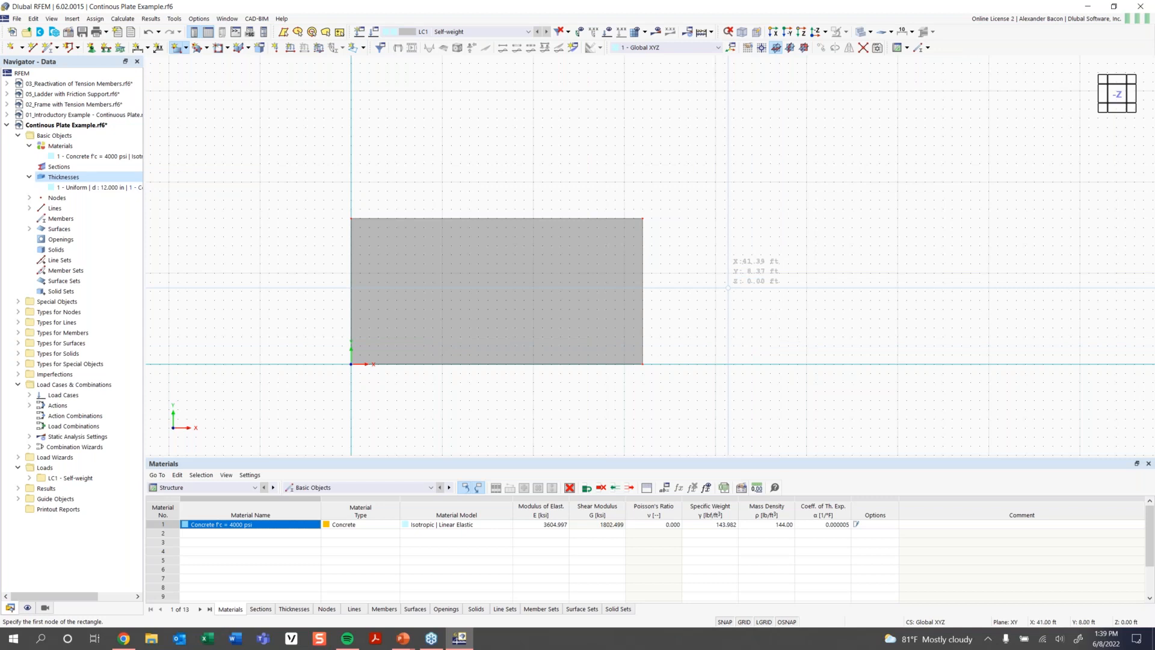
pyautogui.press('Escape')
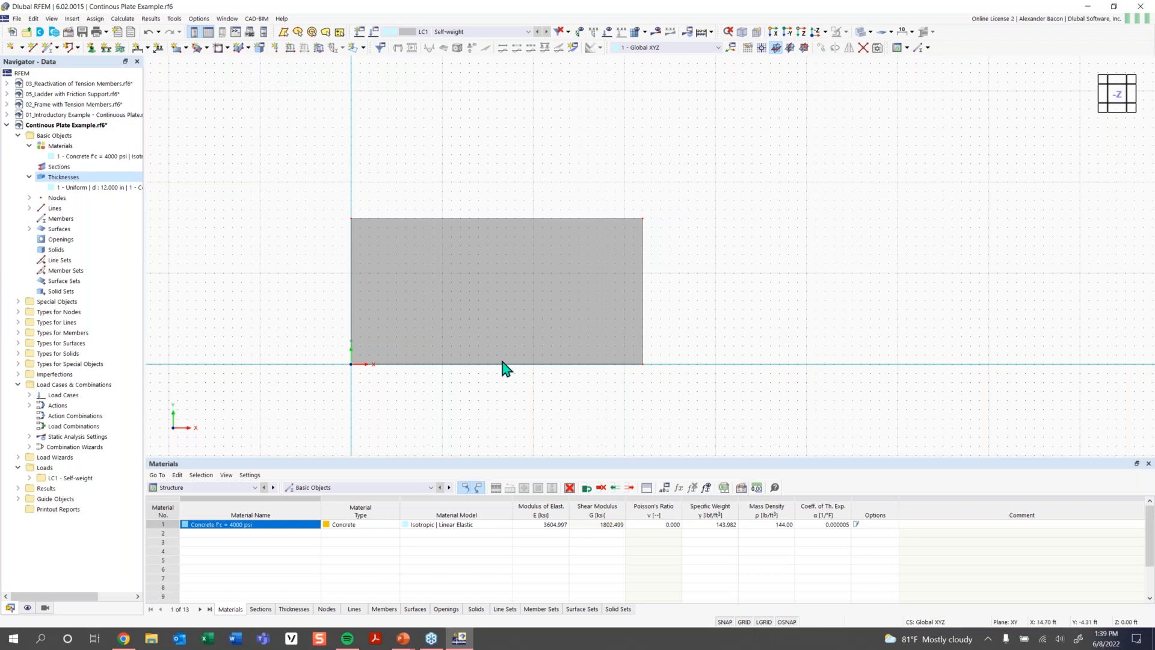
pyautogui.scroll(3, 514, 318)
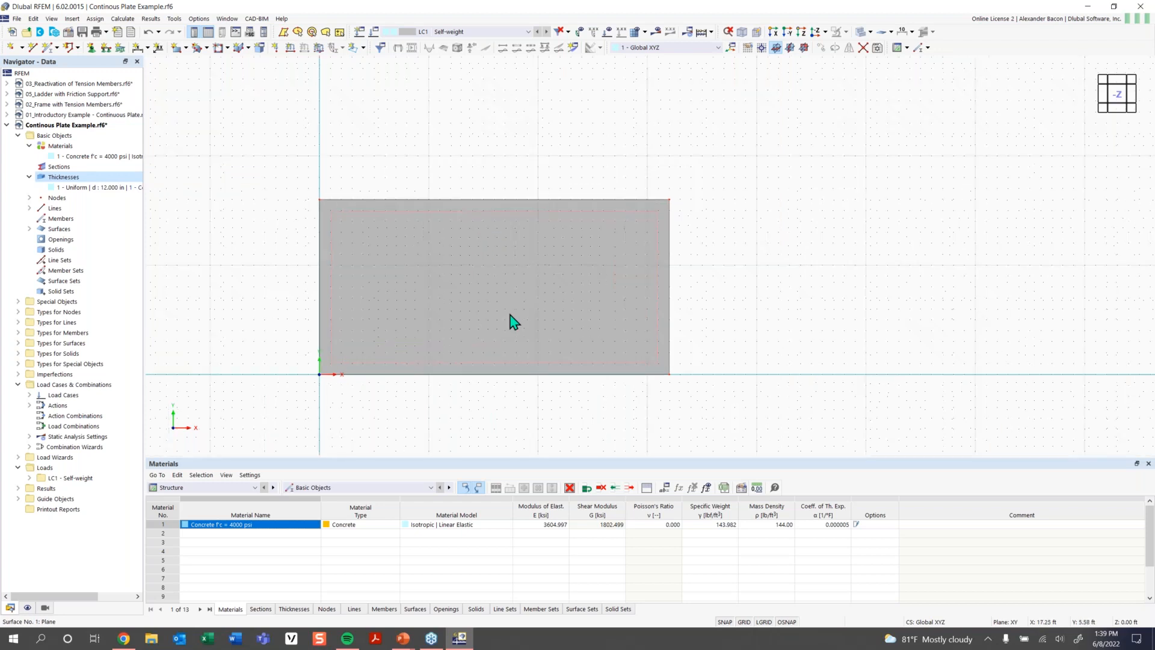
# Draw a single line across the middle of the plate from X 16, Y 16 ft to X 16, Y 0 ft
pyautogui.moveTo(519, 311); pyautogui.dragTo(562, 305, button='middle')
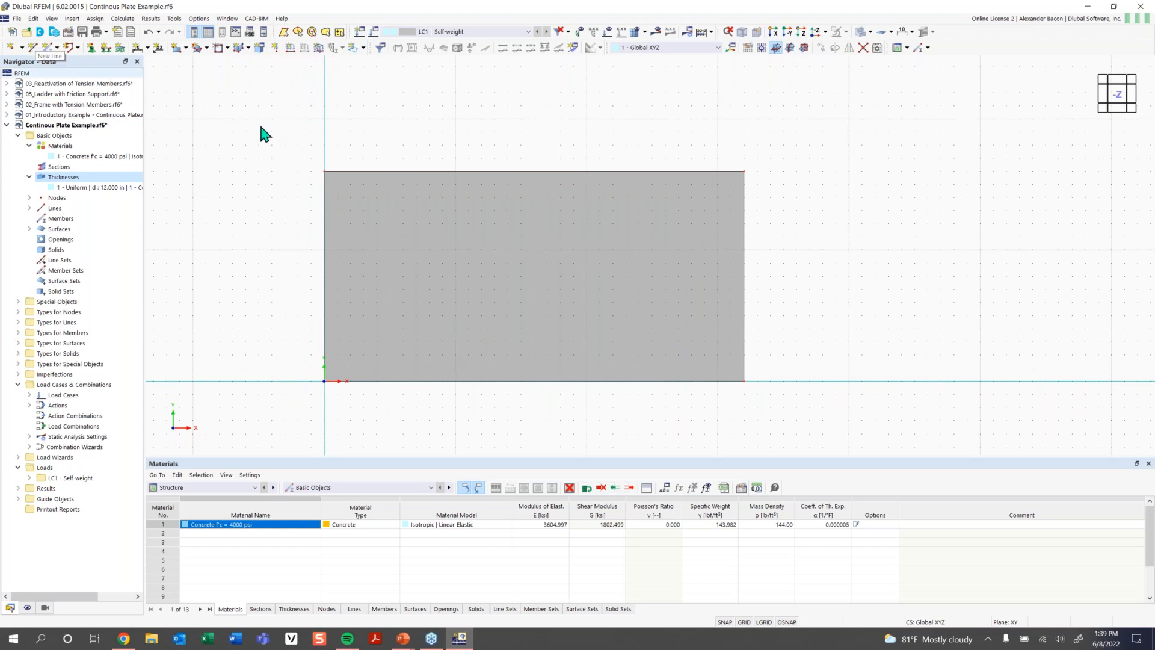
pyautogui.click(33, 48)
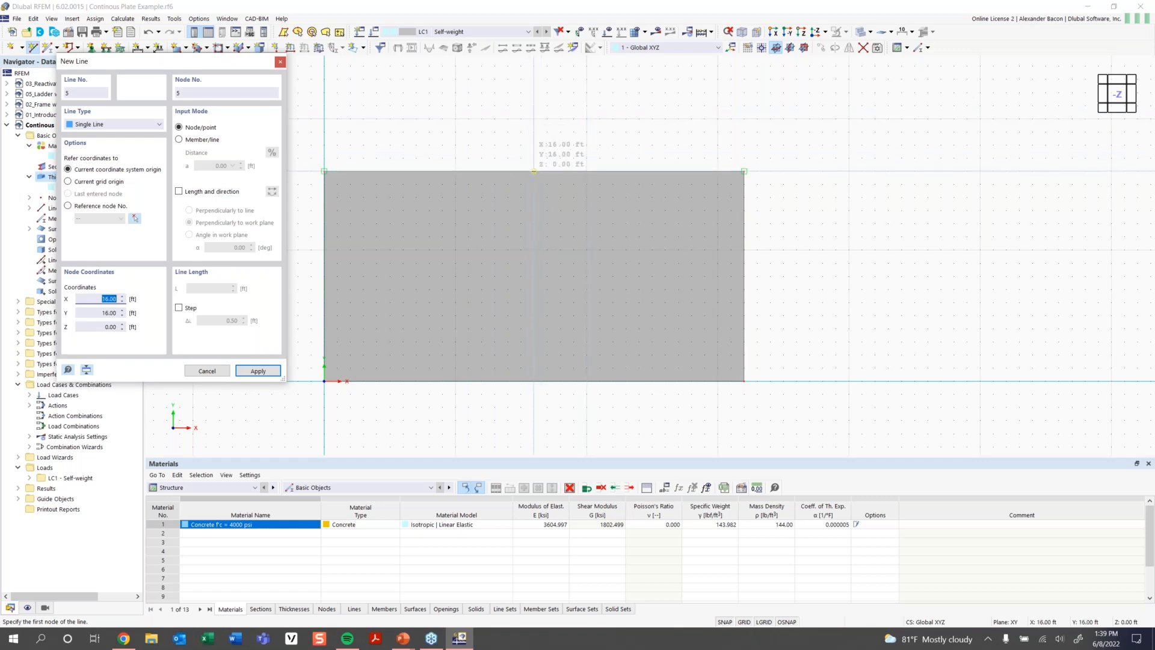
pyautogui.click(533, 171)
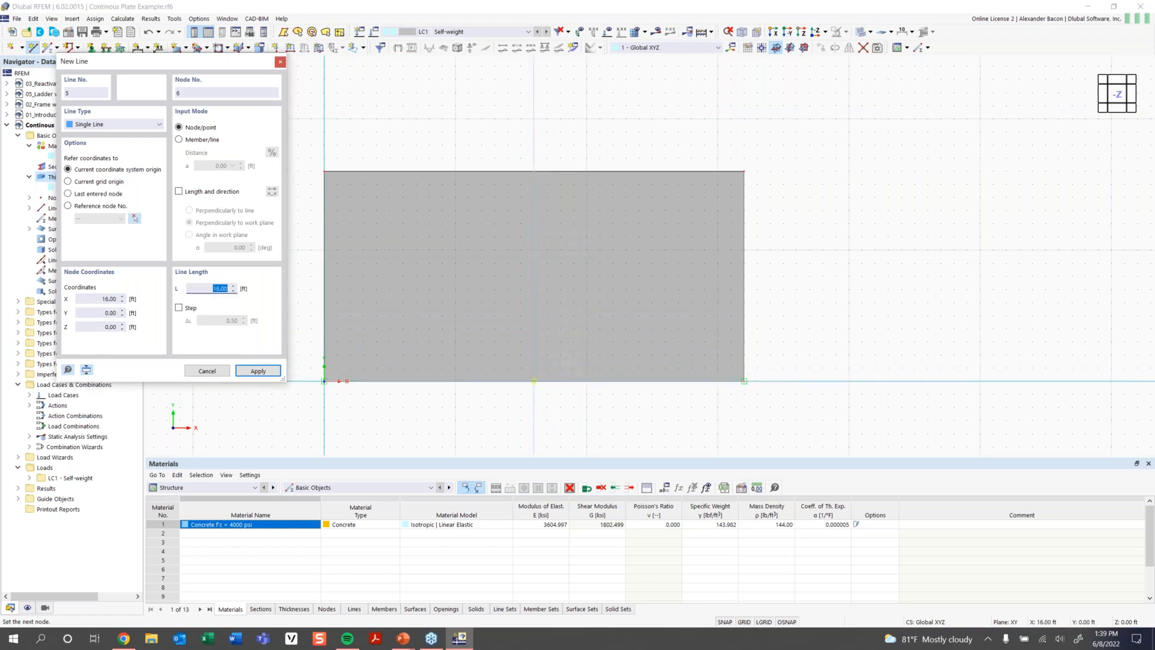
pyautogui.click(534, 381)
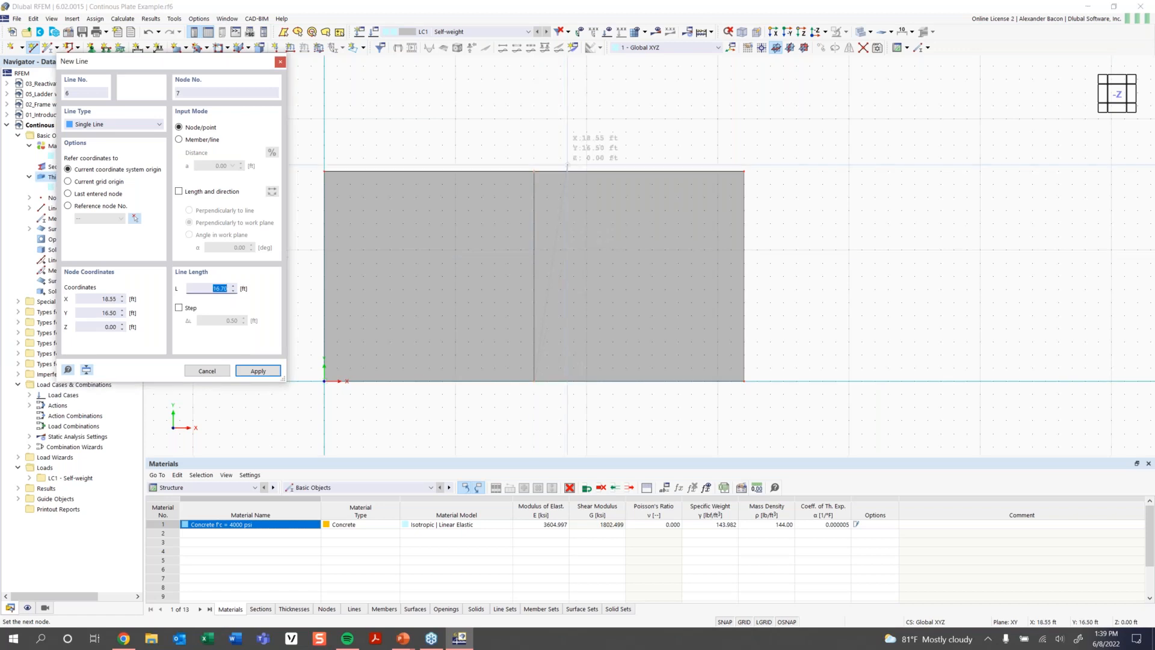
pyautogui.press('Escape')
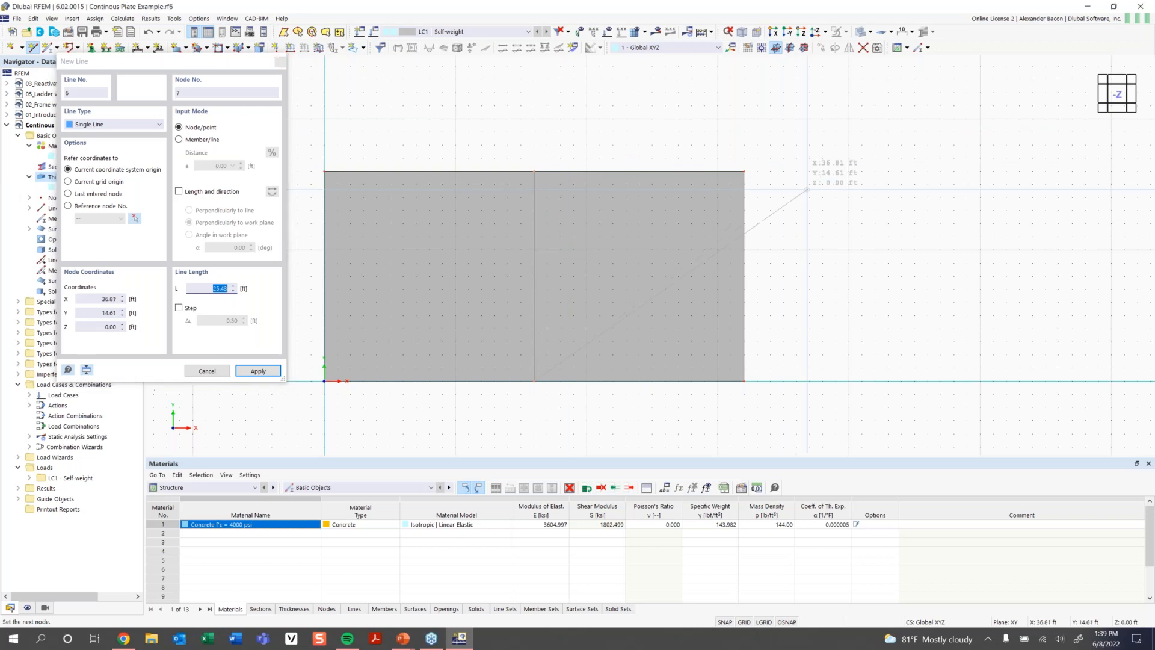
pyautogui.press('Escape')
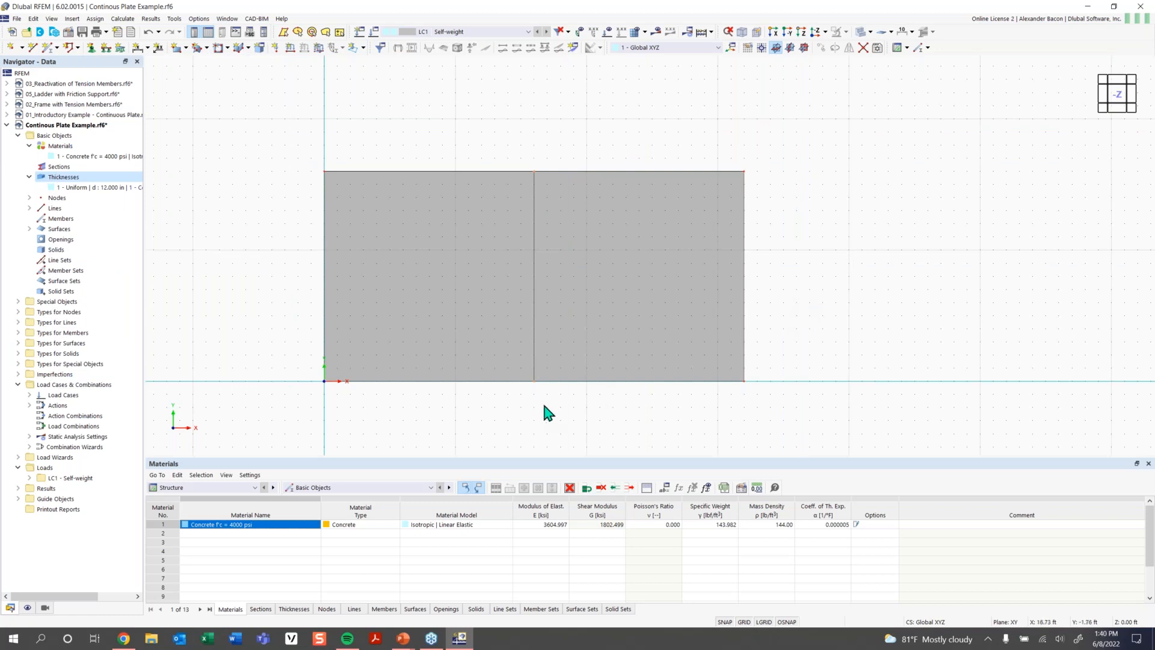
# Examine the node type and coordinates of the new line's end node on the plate's upper edge
pyautogui.scroll(2, 536, 171)
pyautogui.click(535, 171)
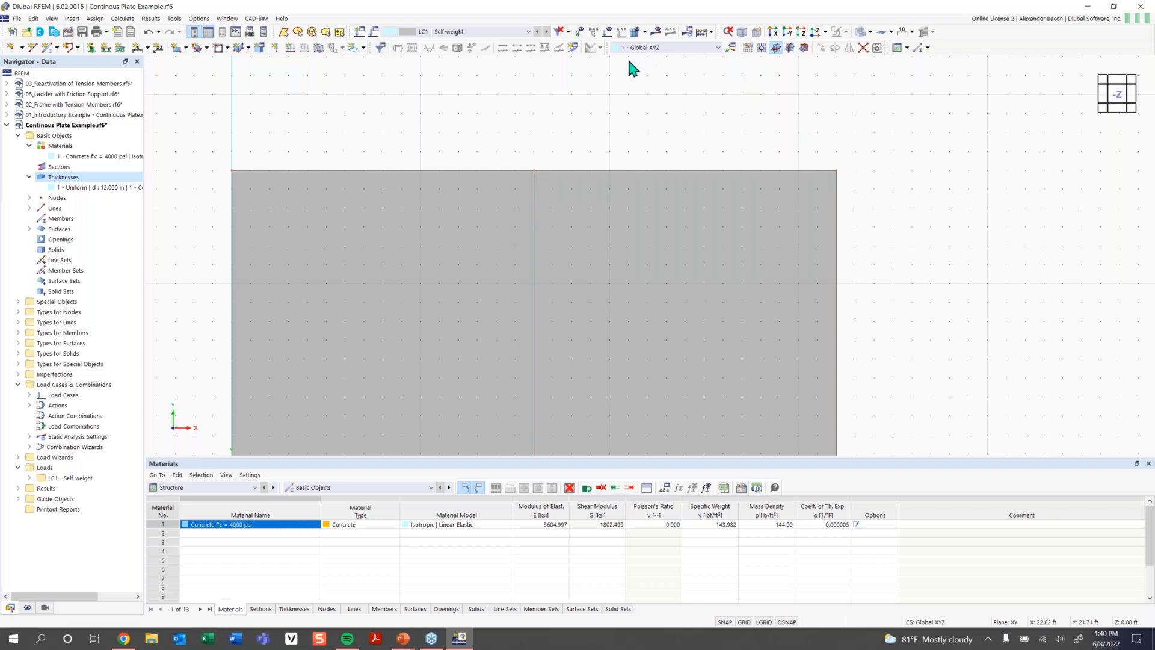
pyautogui.doubleClick(533, 171)
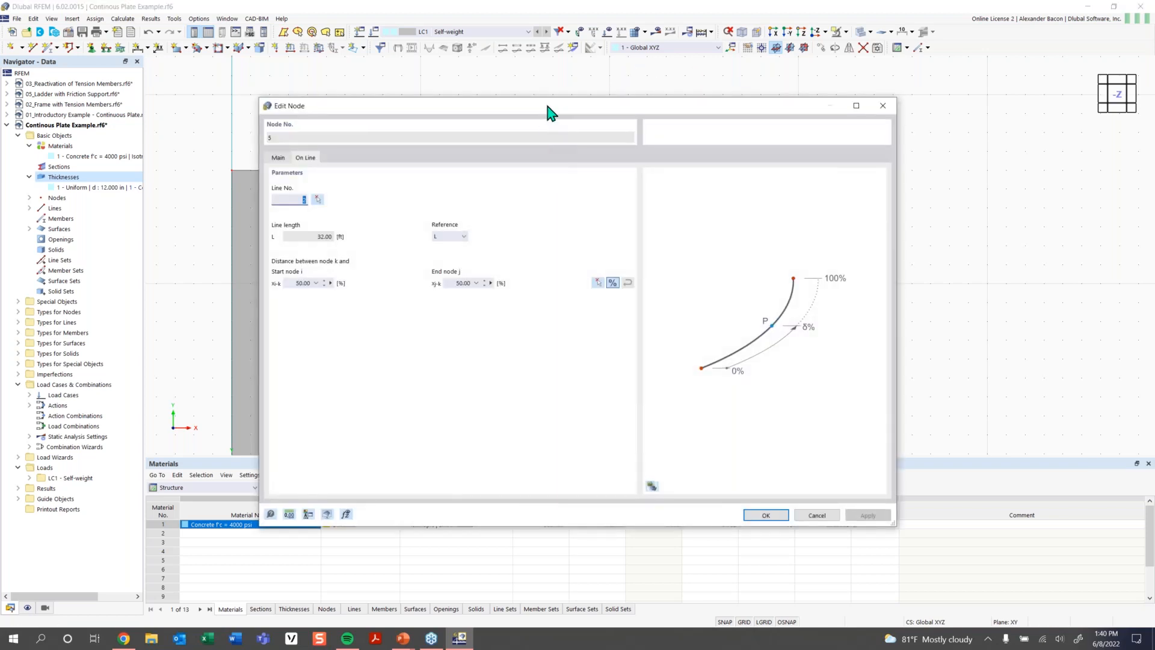
pyautogui.moveTo(549, 111); pyautogui.dragTo(505, 92)
pyautogui.click(234, 138)
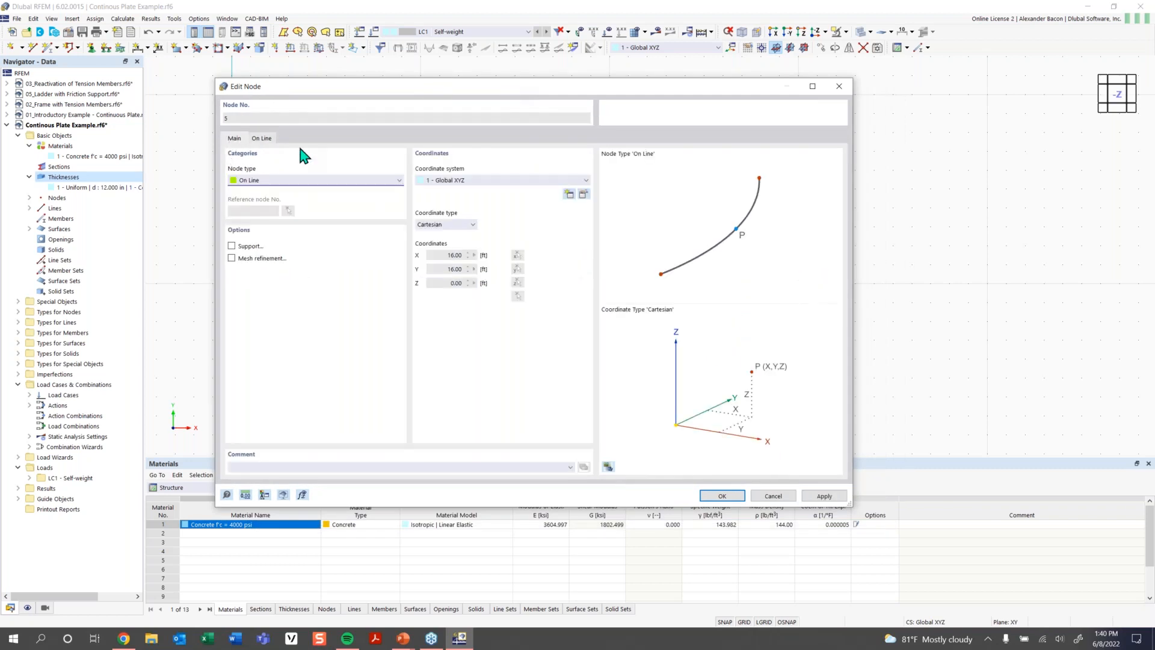
pyautogui.click(258, 183)
pyautogui.click(258, 187)
pyautogui.click(722, 497)
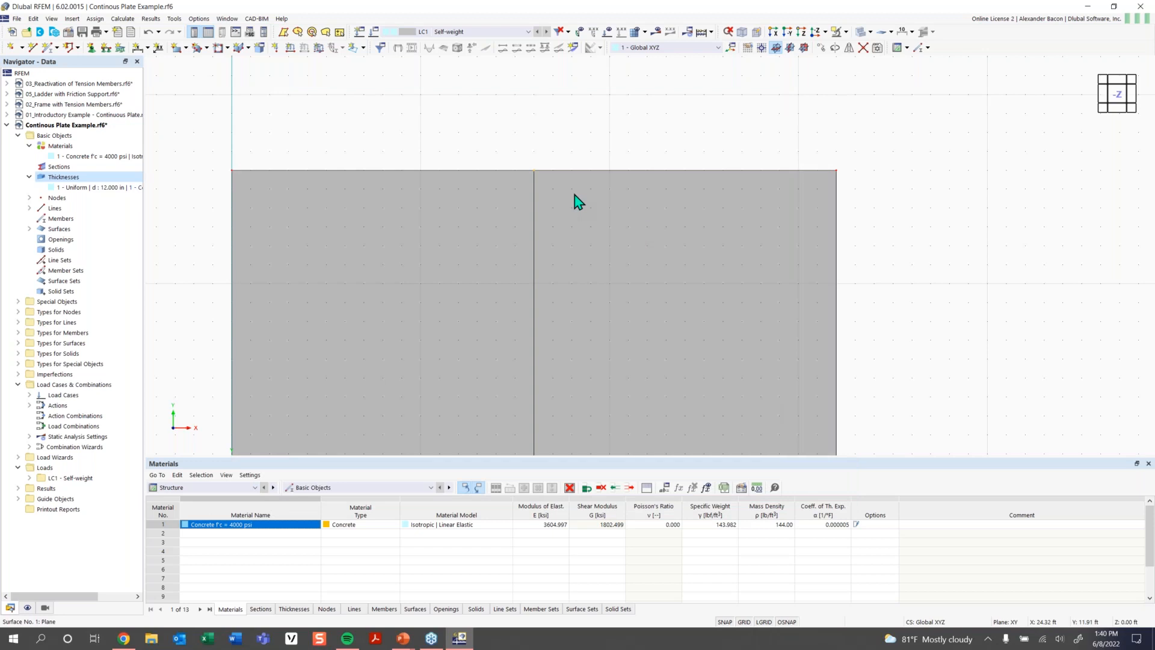
# Check which nodes lie on the plate's upper 32 ft edge line and their relative distances
pyautogui.doubleClick(550, 172)
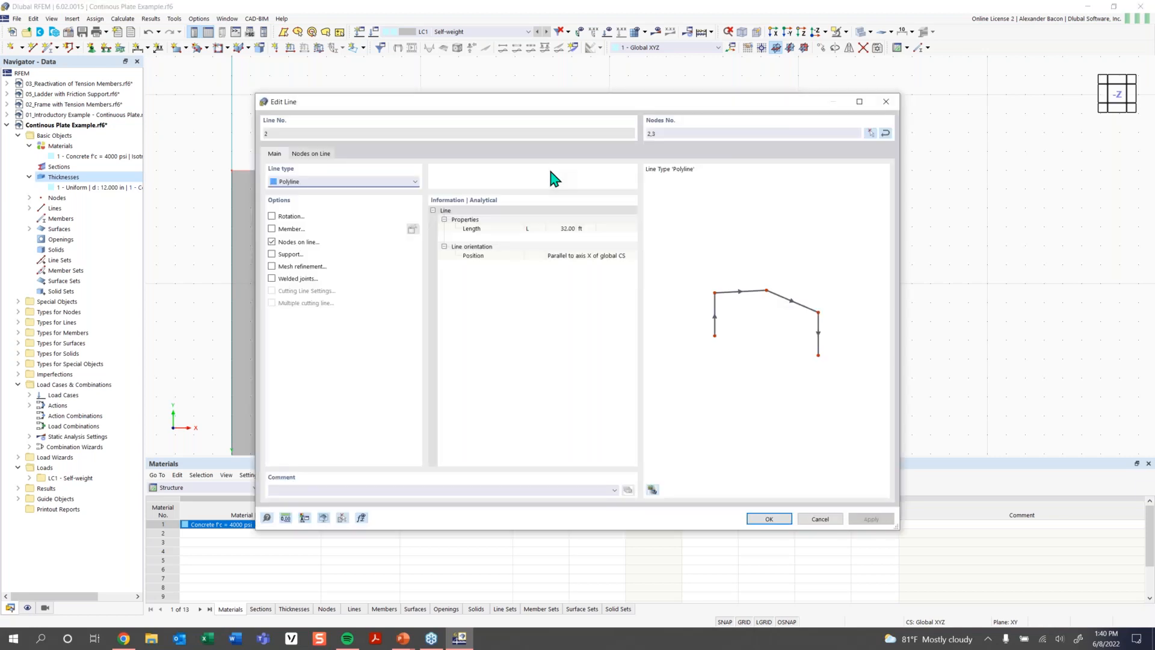
pyautogui.click(315, 157)
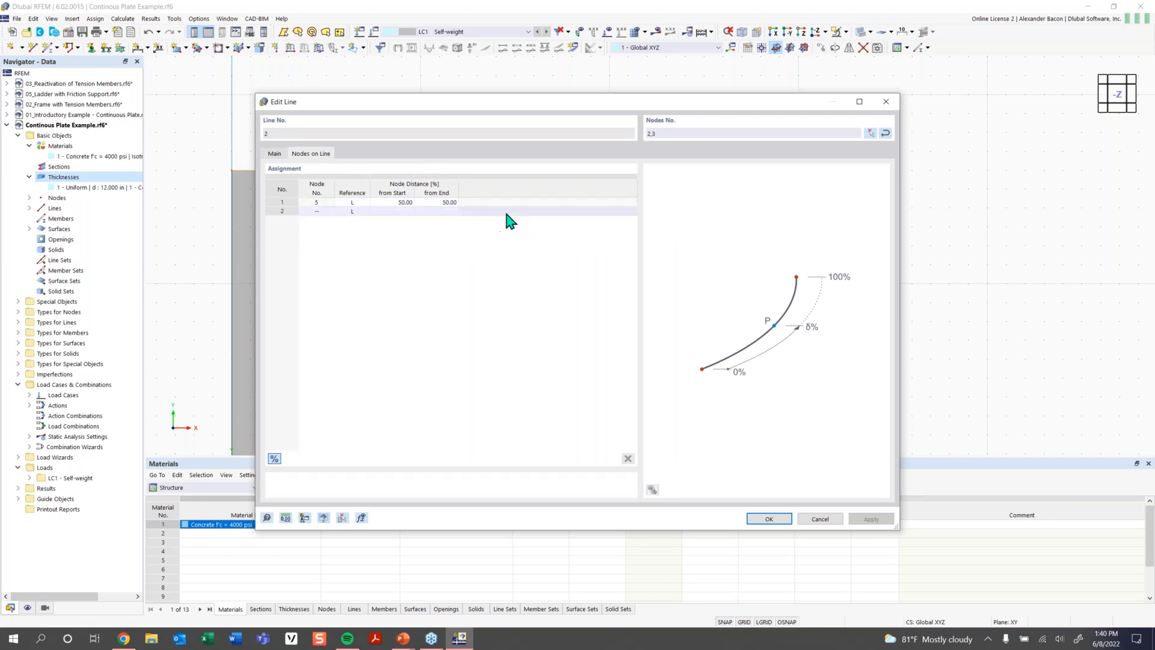
pyautogui.click(885, 102)
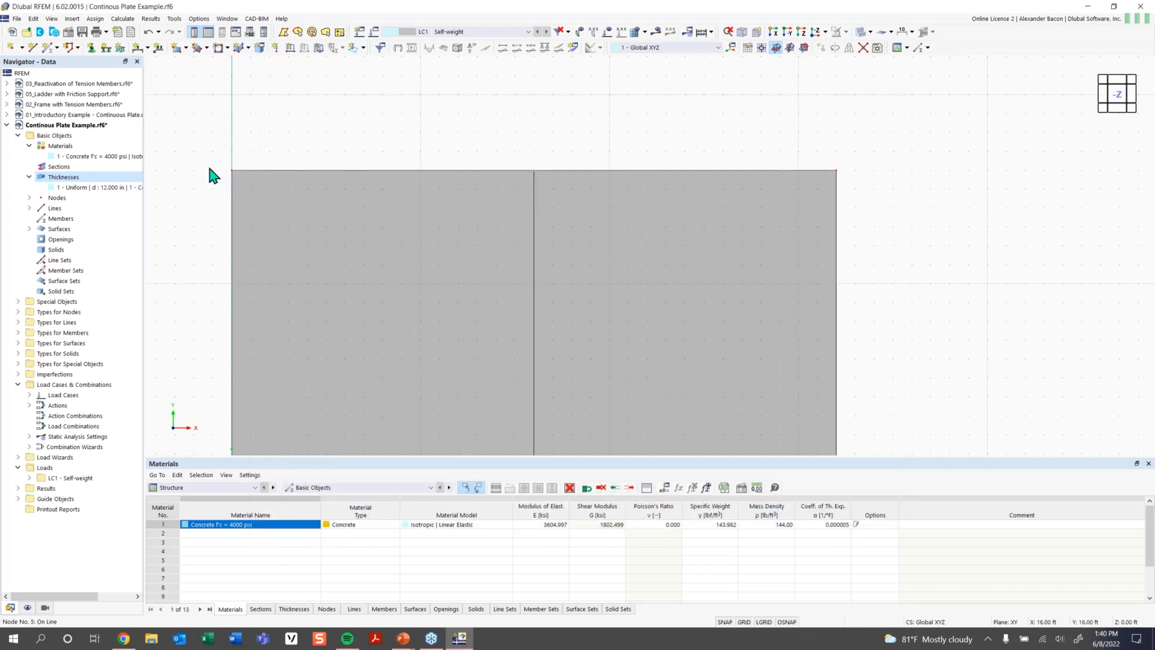
# Review the node type of the plate's corner node at X 0, Y 16 ft and the other available types
pyautogui.doubleClick(235, 178)
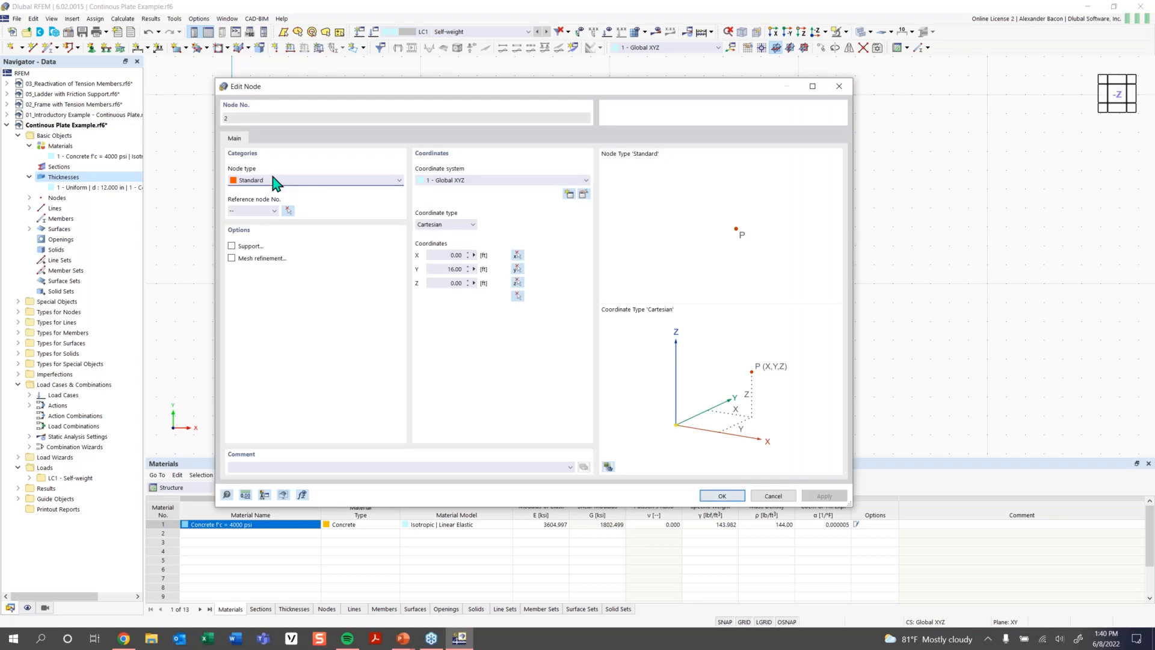
pyautogui.click(287, 181)
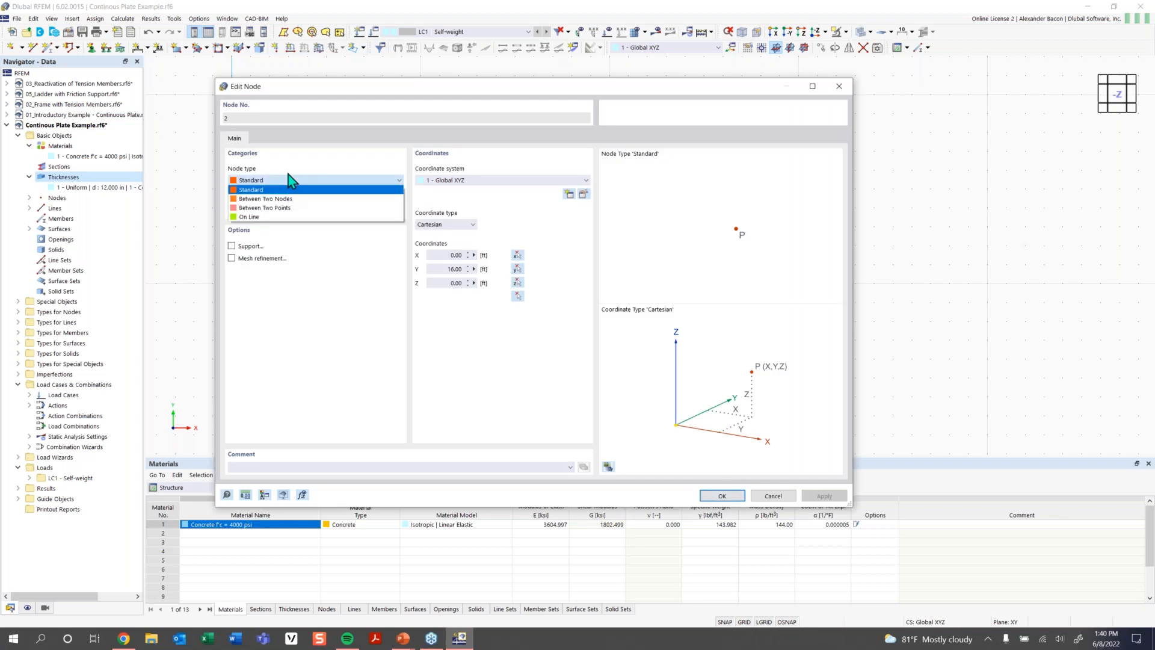
pyautogui.click(295, 189)
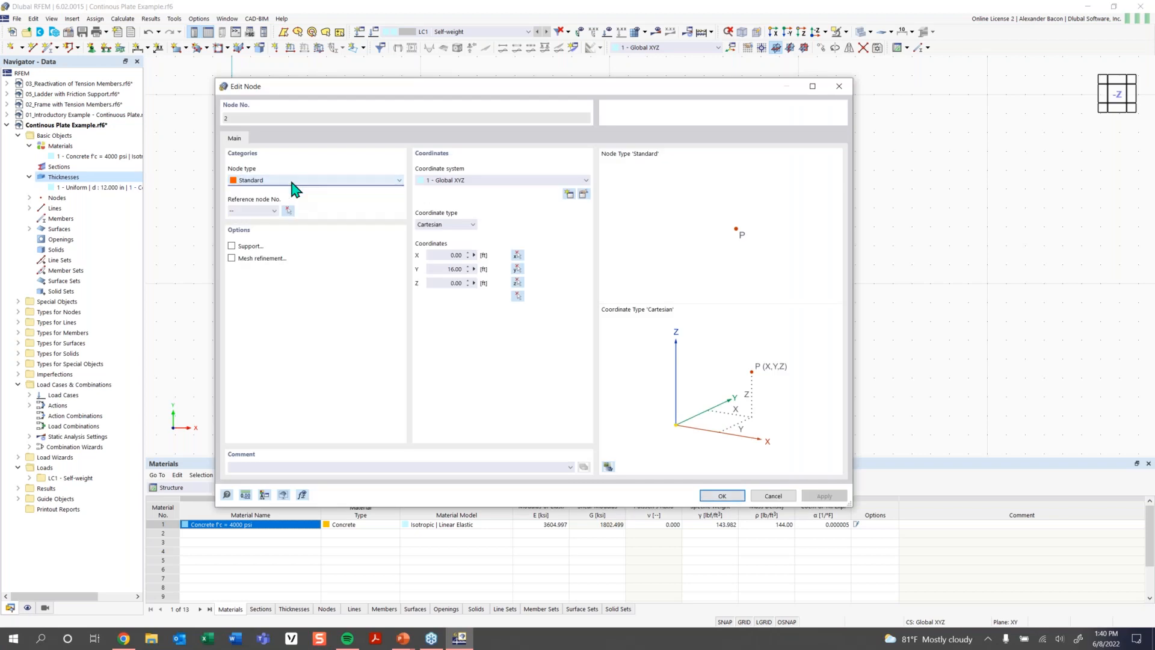
pyautogui.click(840, 87)
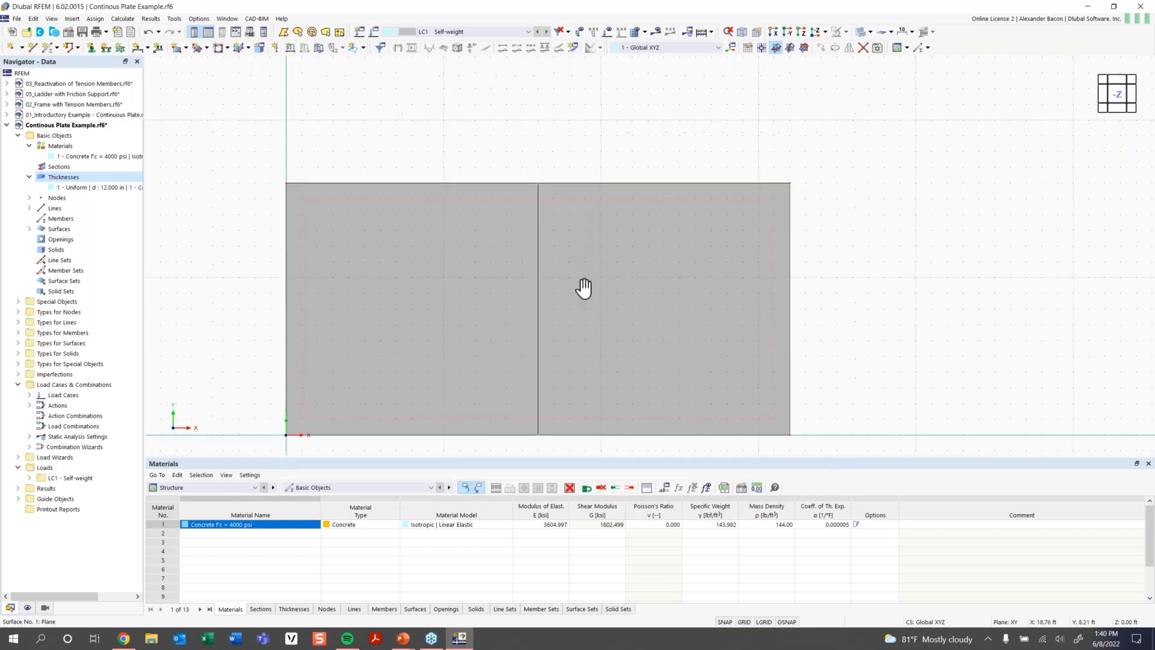
# Enable a support on the plate's edge line along the Y axis and choose the Hinged line support
pyautogui.moveTo(582, 305); pyautogui.dragTo(584, 277, button='middle')
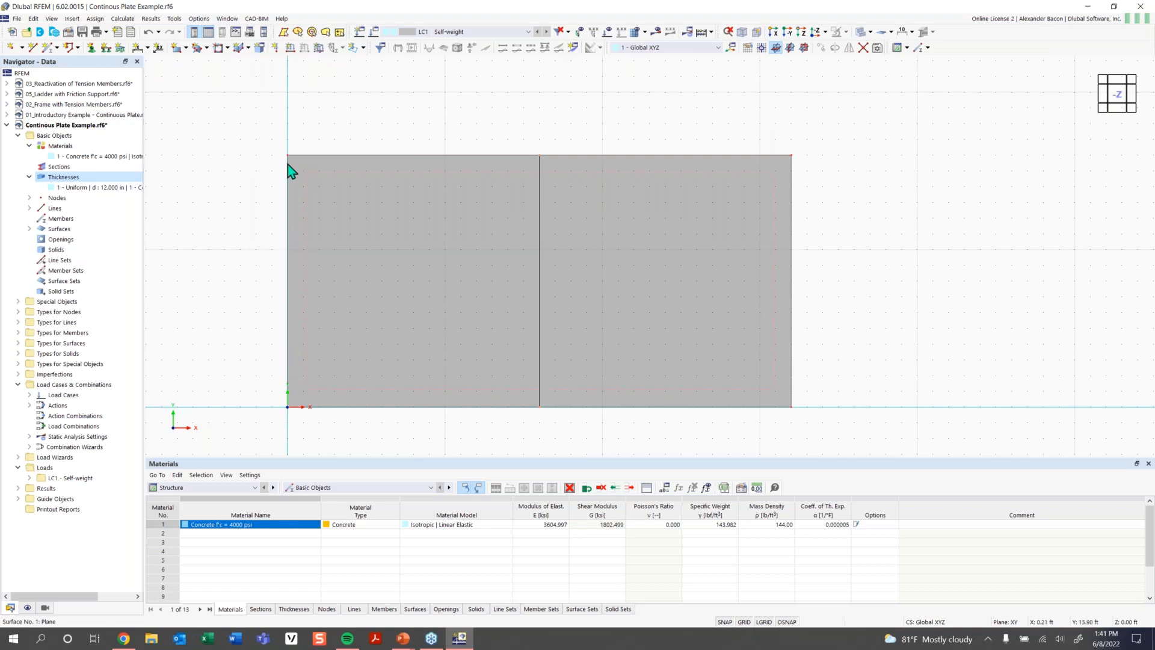
pyautogui.doubleClick(287, 194)
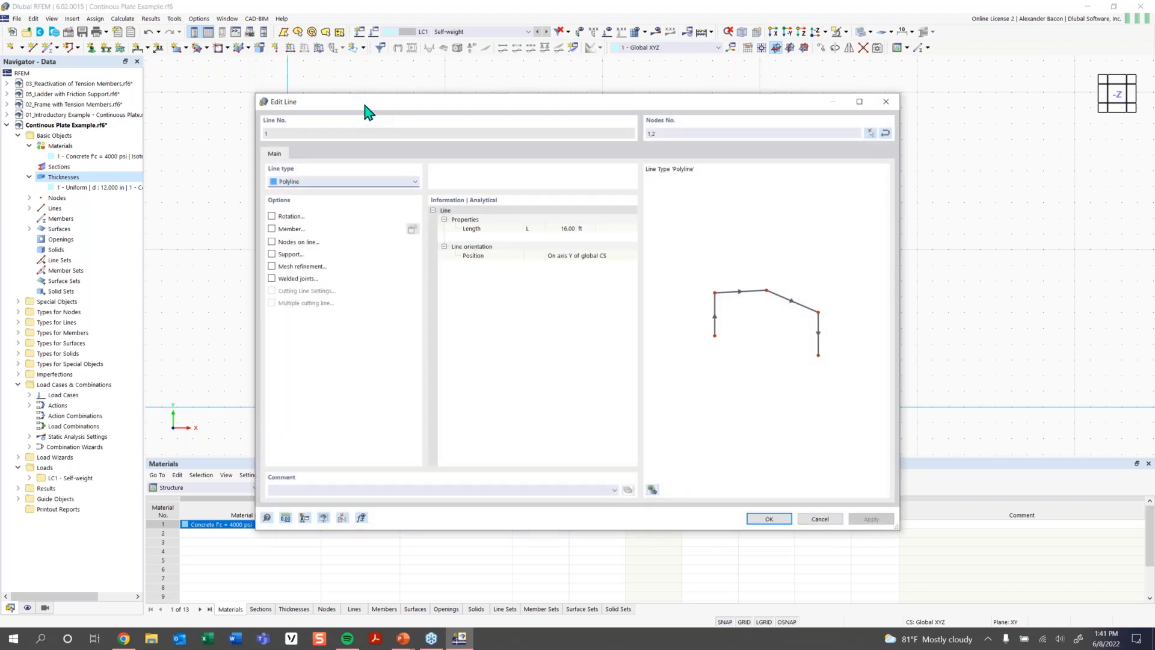
pyautogui.moveTo(378, 107); pyautogui.dragTo(437, 102)
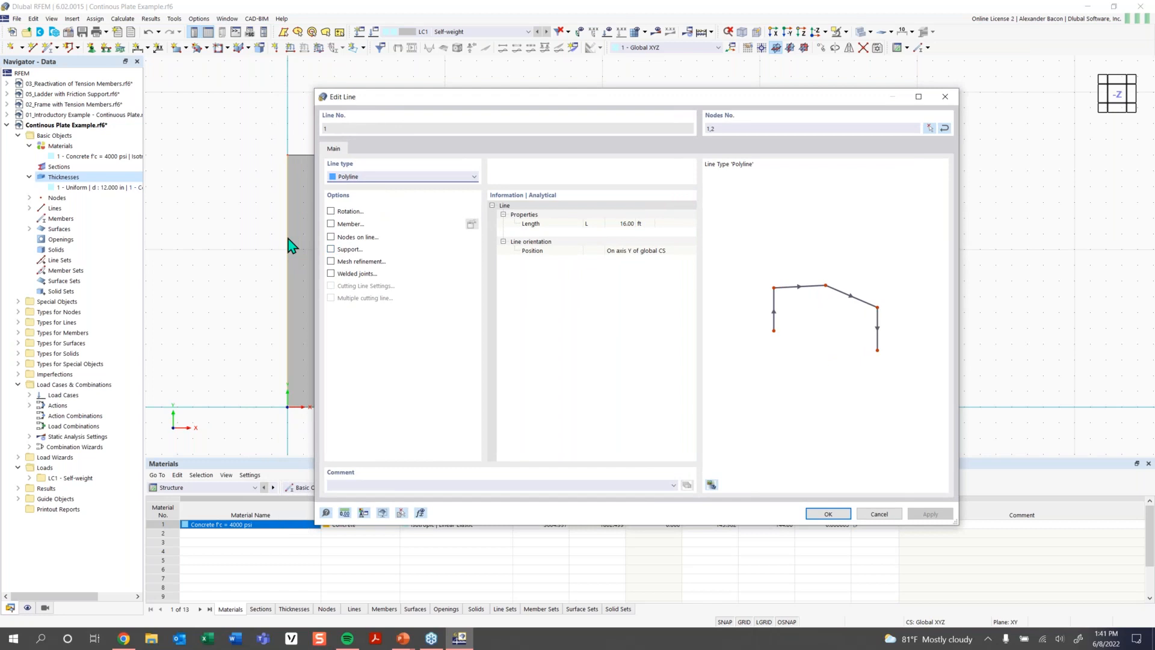
pyautogui.click(333, 250)
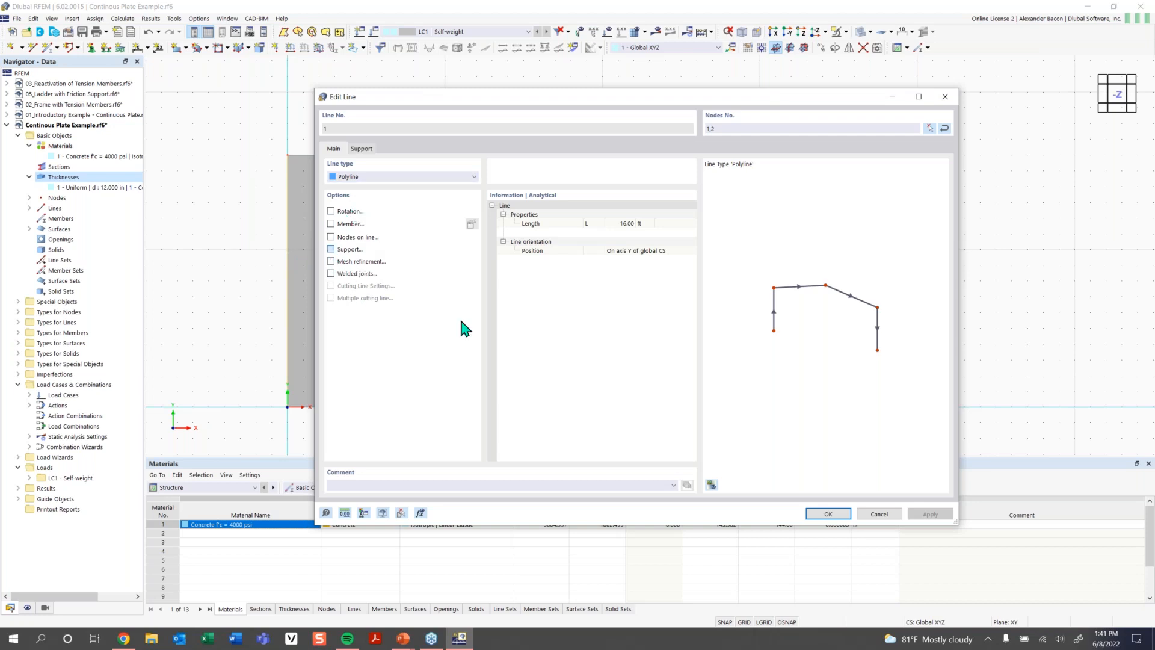
pyautogui.click(362, 150)
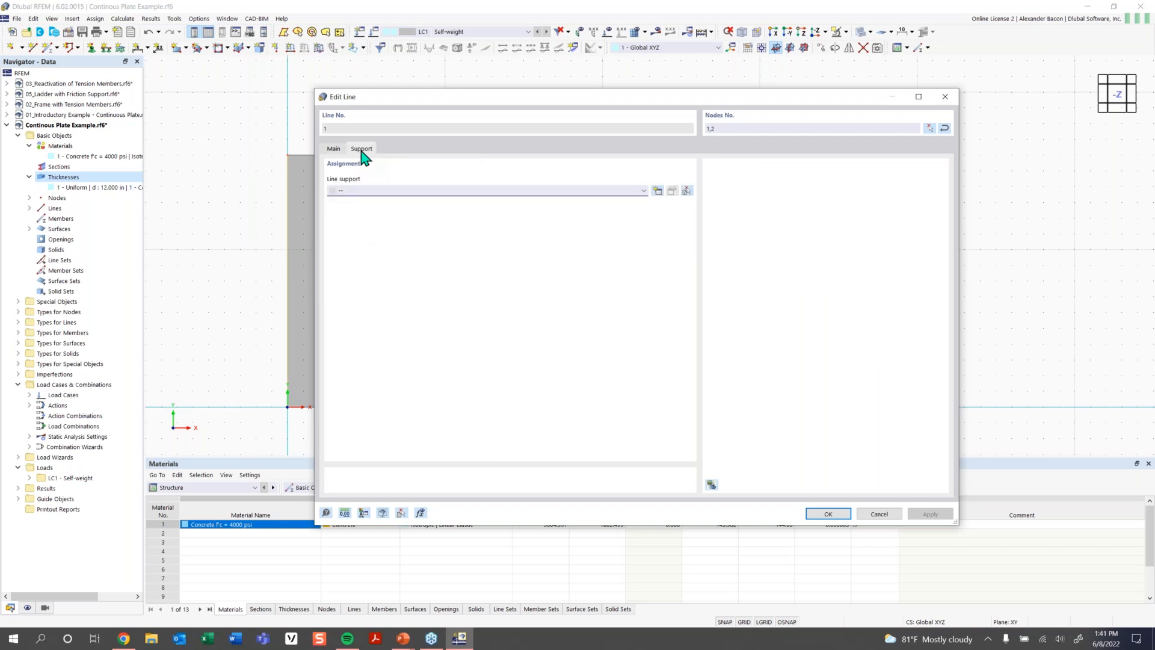
pyautogui.click(373, 191)
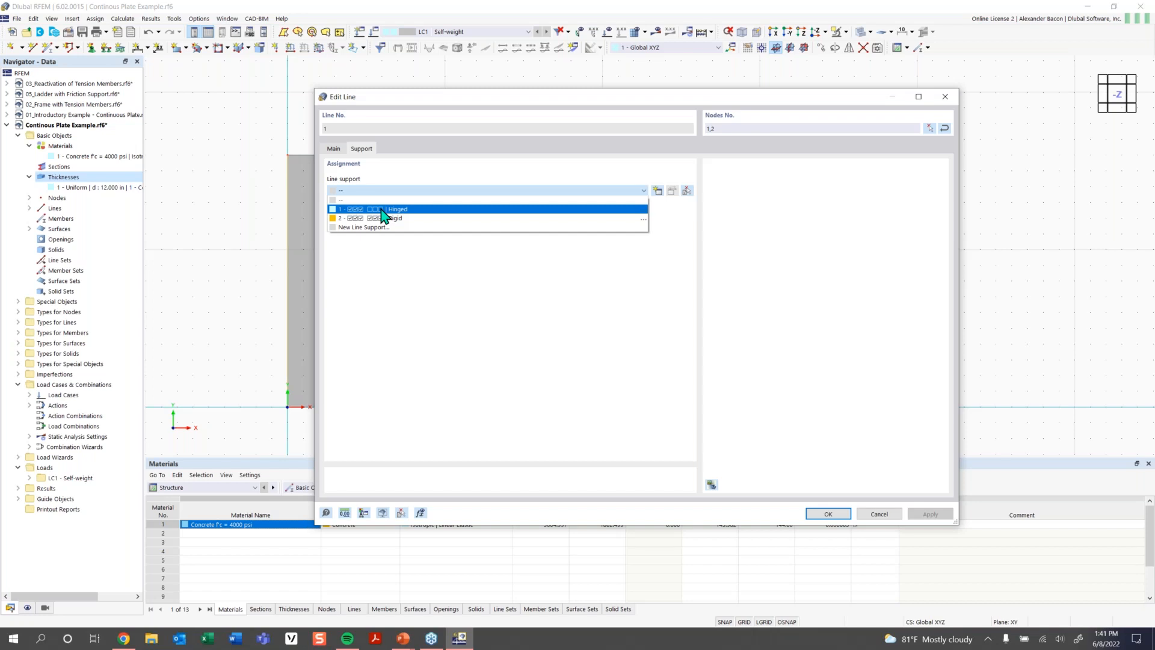
pyautogui.click(381, 209)
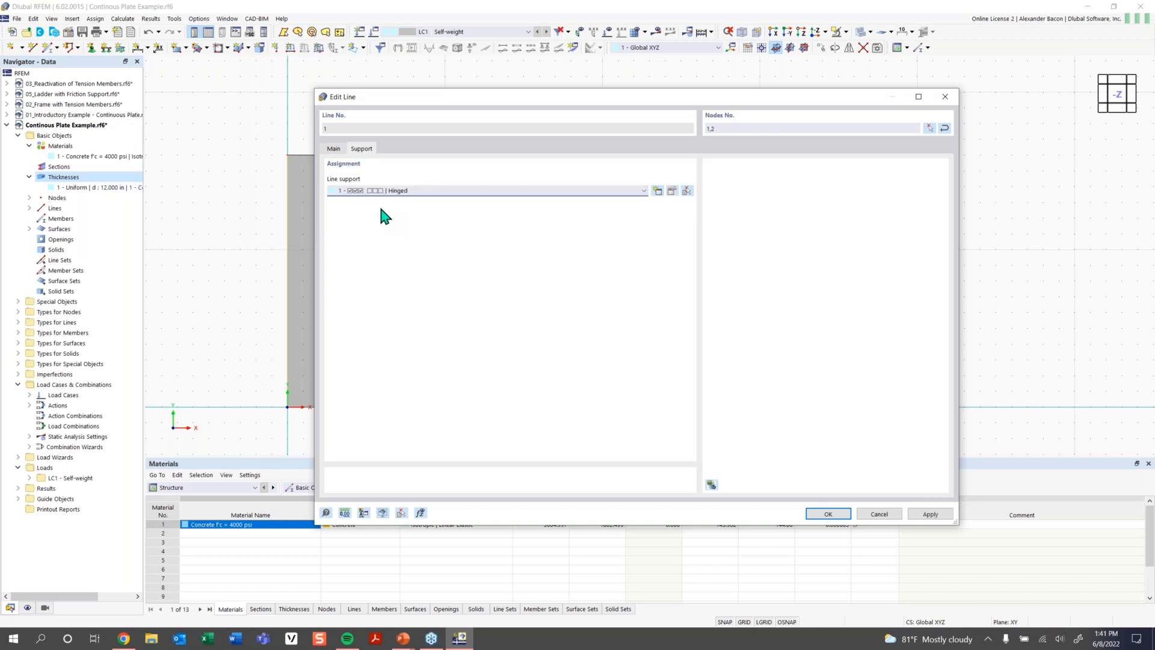
# Review the Hinged support's translational and rotational conditions in a 3D preview, and accept the support for the edge line
pyautogui.click(672, 191)
pyautogui.click(673, 192)
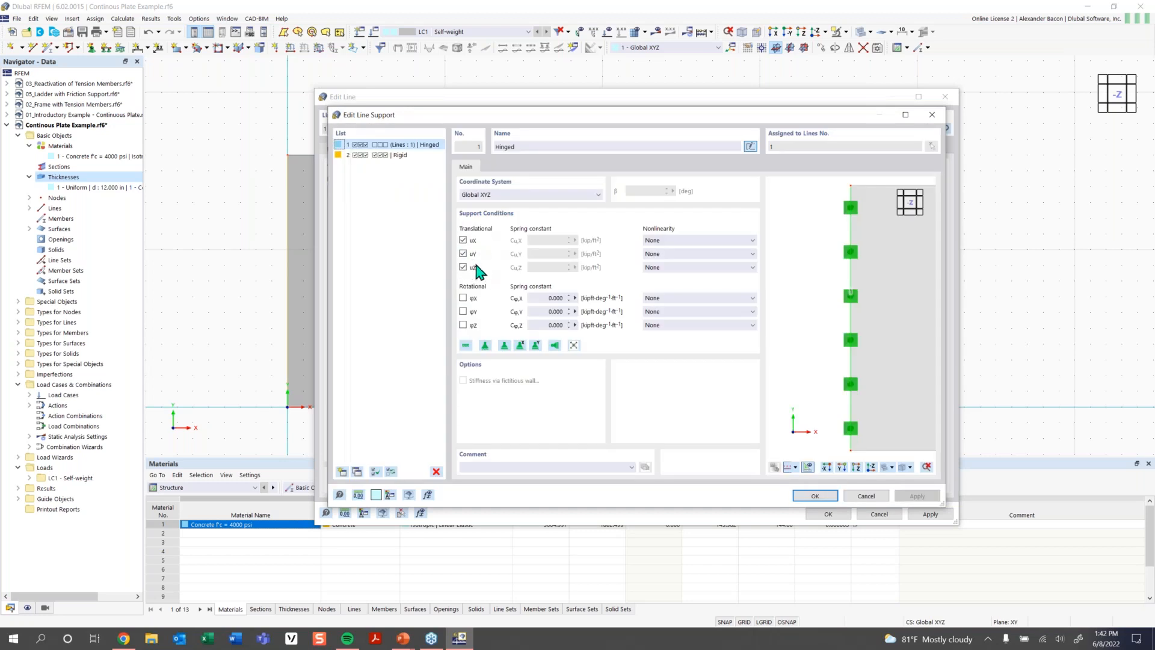
pyautogui.click(463, 254)
pyautogui.keyDown('ctrl'); pyautogui.moveTo(832, 348); pyautogui.dragTo(843, 323, button='middle'); pyautogui.keyUp('ctrl')
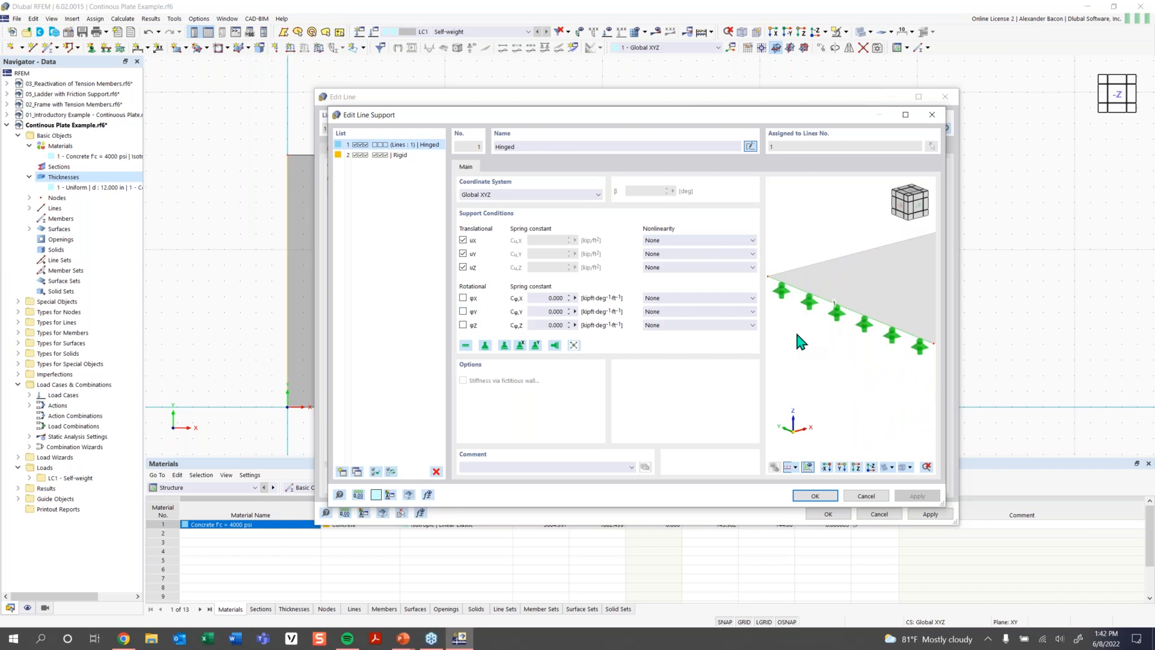
pyautogui.click(810, 497)
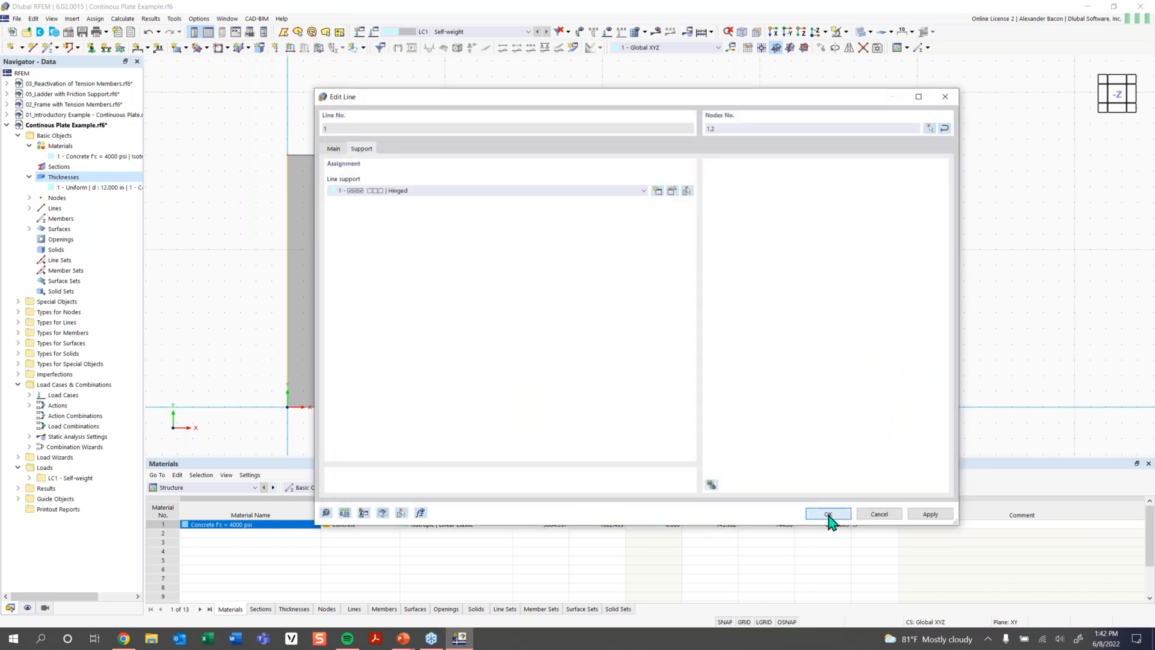
pyautogui.click(829, 514)
# View the plate in 3D and recheck the support conditions of the hinged line support on the Y-axis edge
pyautogui.keyDown('ctrl'); pyautogui.moveTo(571, 412); pyautogui.dragTo(594, 302, button='middle'); pyautogui.keyUp('ctrl')
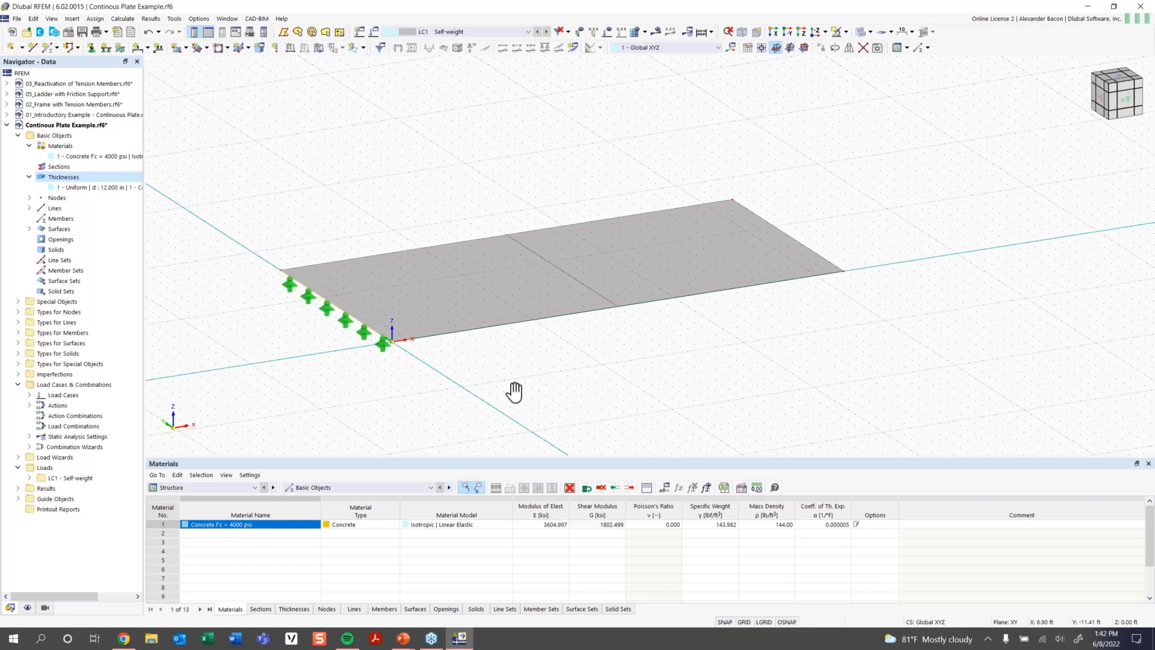
pyautogui.moveTo(514, 392); pyautogui.dragTo(427, 415, button='middle')
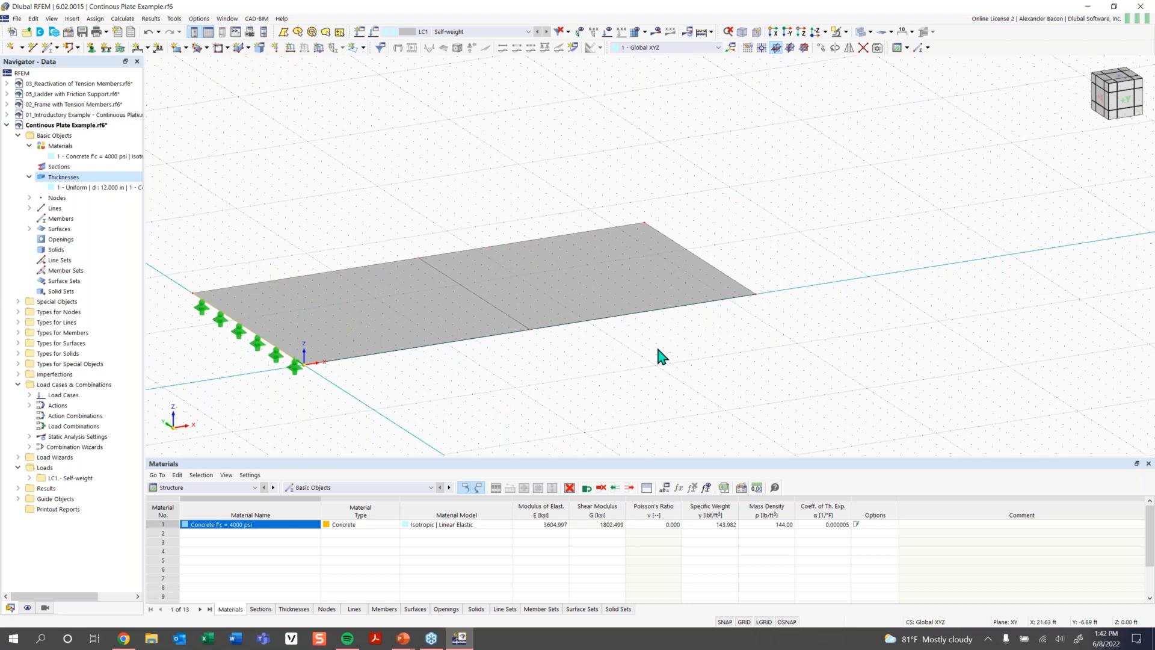
pyautogui.doubleClick(264, 348)
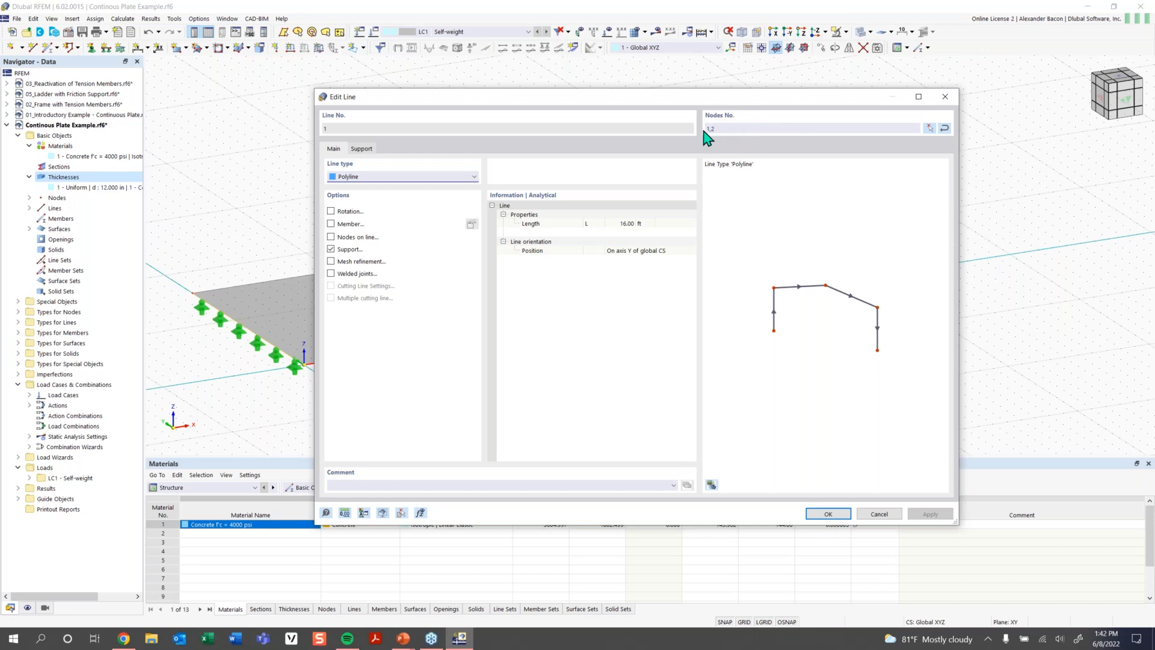
pyautogui.click(368, 149)
pyautogui.click(673, 191)
pyautogui.click(673, 191)
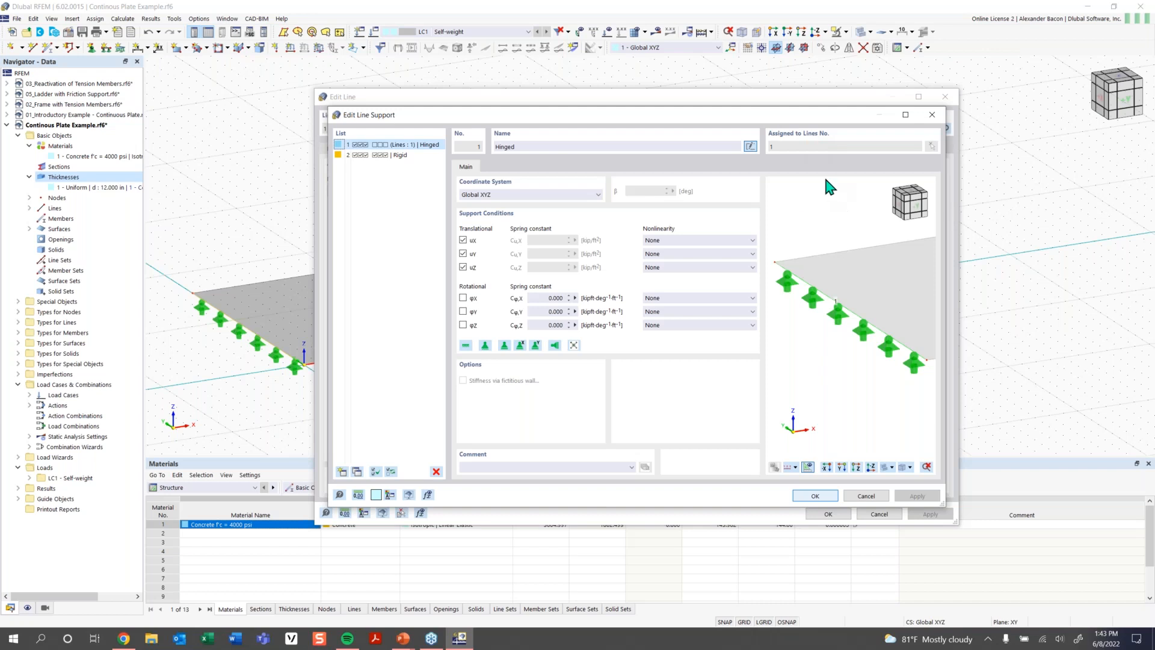
pyautogui.click(933, 115)
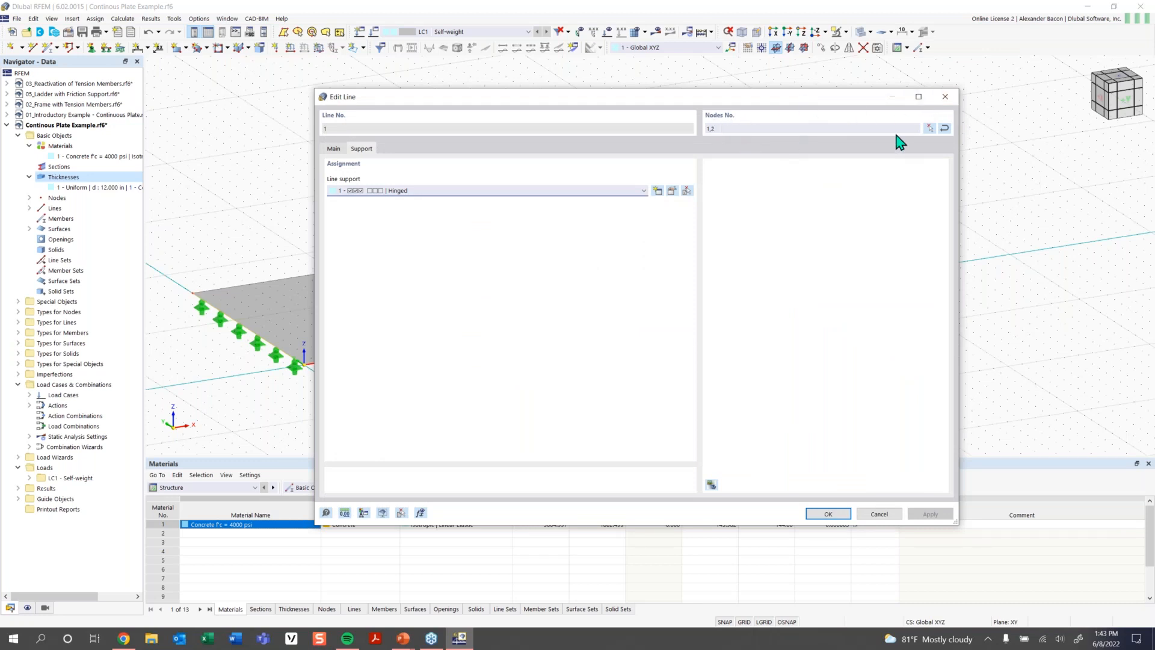
pyautogui.click(946, 97)
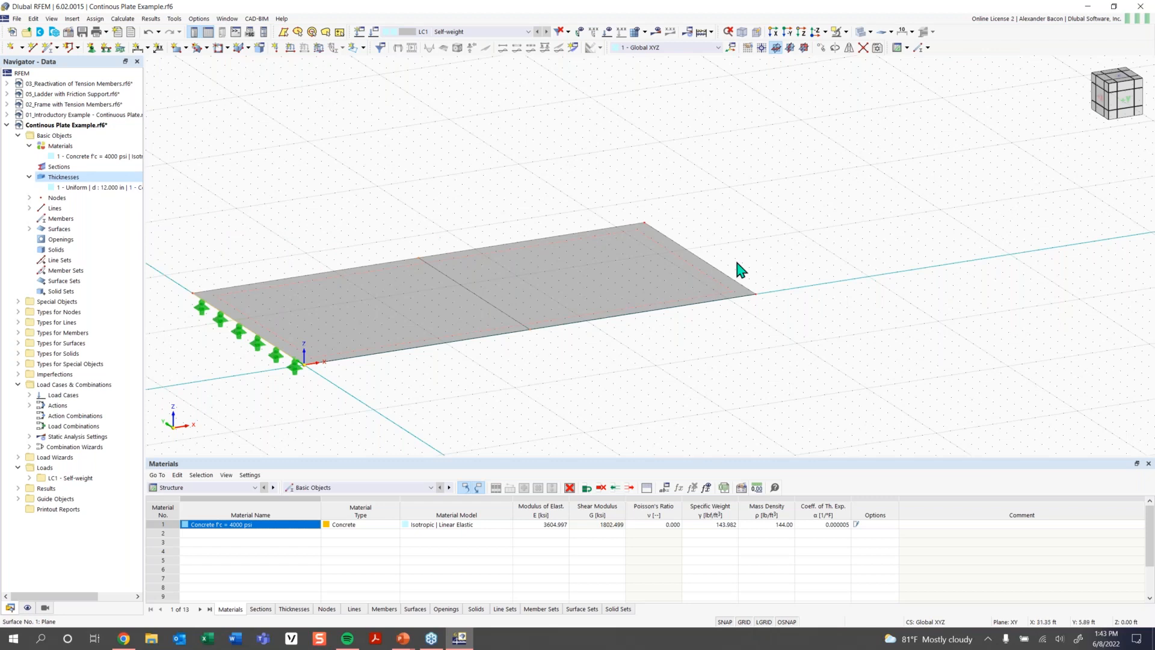
# Select the plate's middle line and the far edge line opposite the Y axis for a line support, and check the available support types
pyautogui.click(491, 308)
pyautogui.click(722, 272)
pyautogui.click(107, 48)
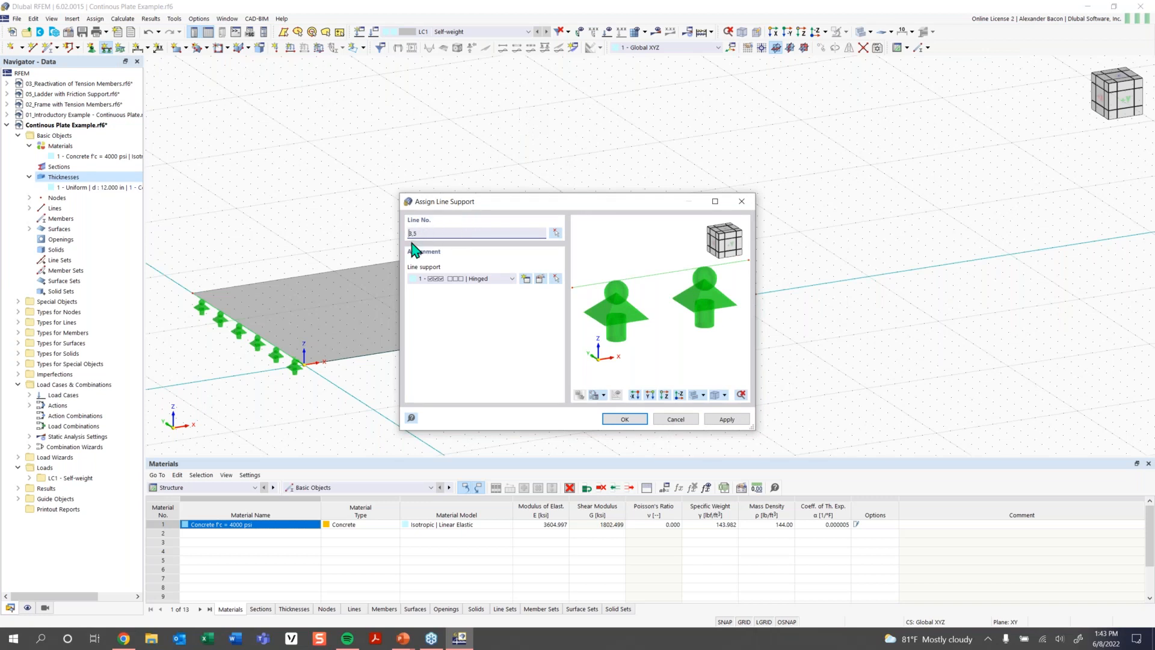
pyautogui.click(505, 280)
pyautogui.click(506, 281)
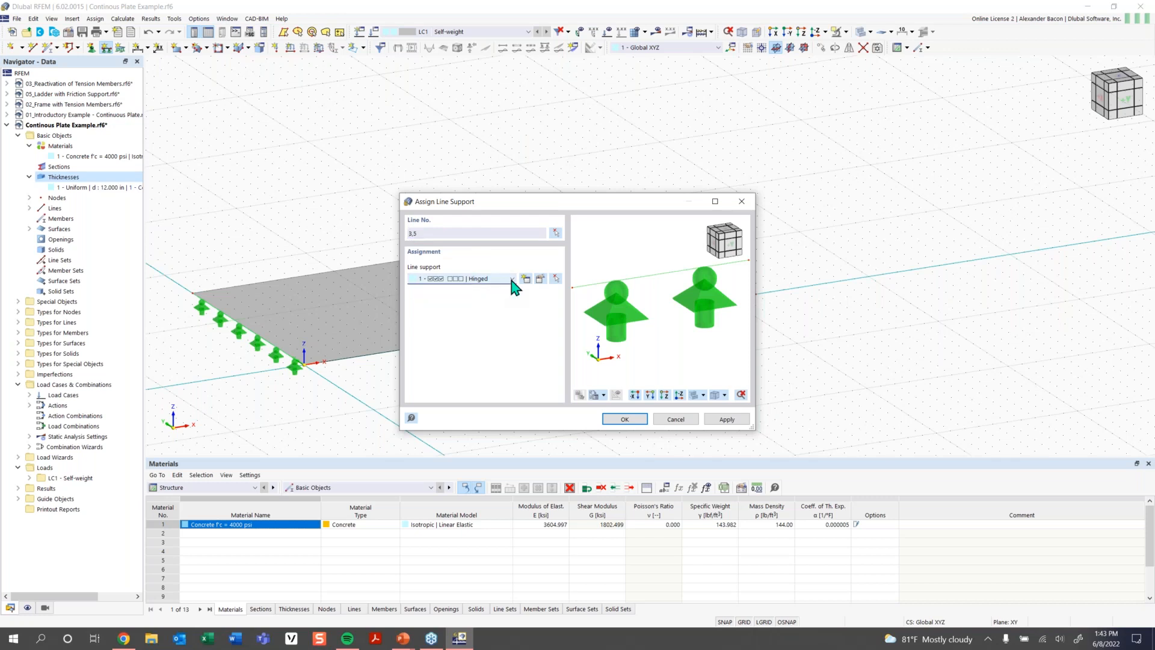
pyautogui.click(502, 282)
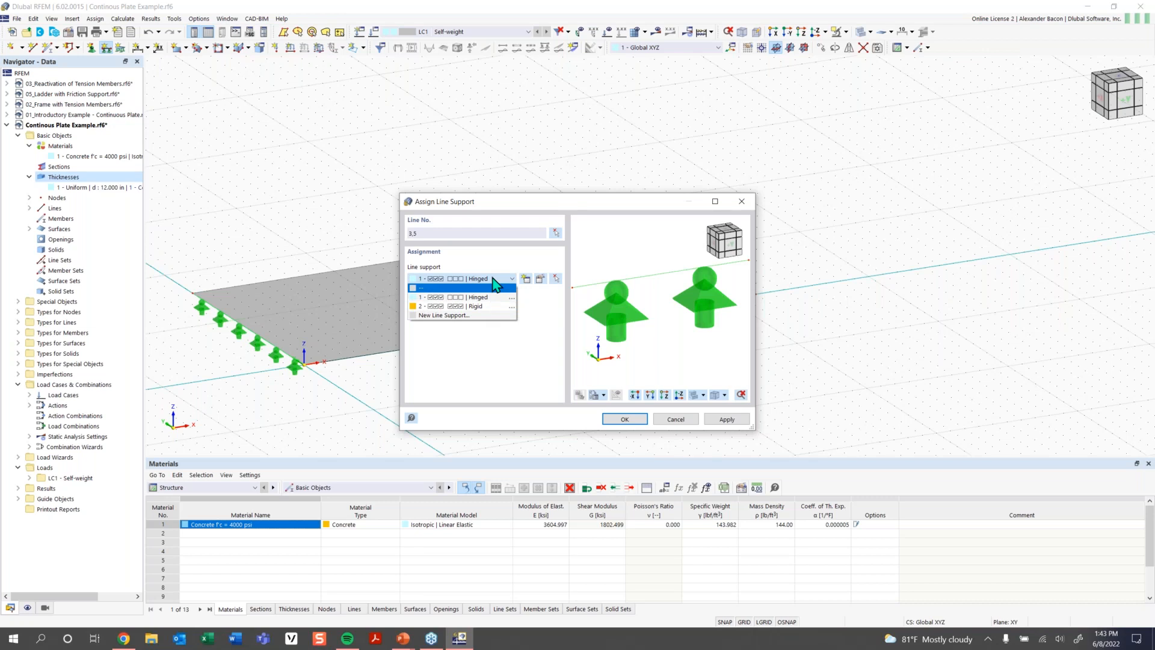
pyautogui.click(525, 280)
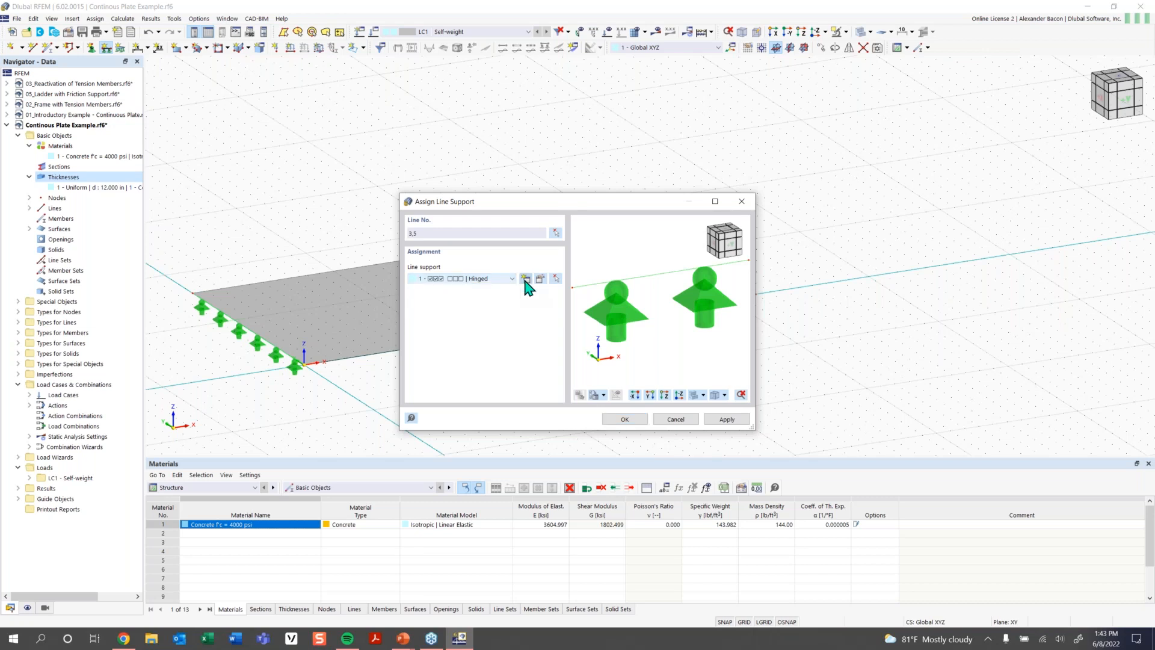
pyautogui.click(525, 280)
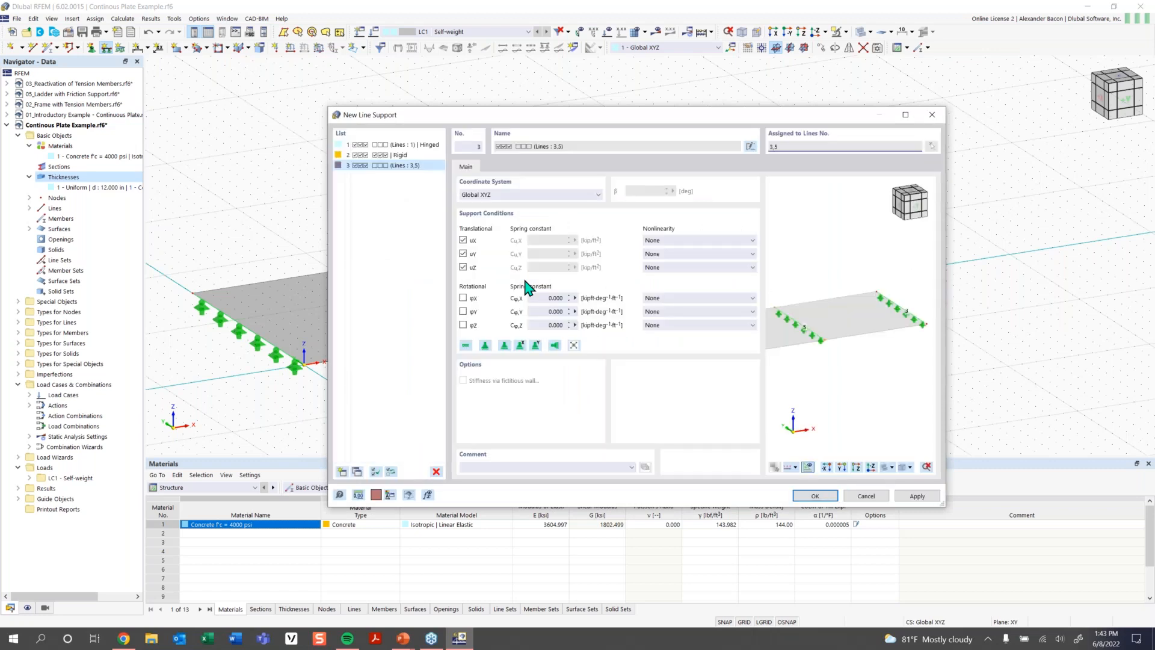
pyautogui.click(463, 240)
pyautogui.click(815, 496)
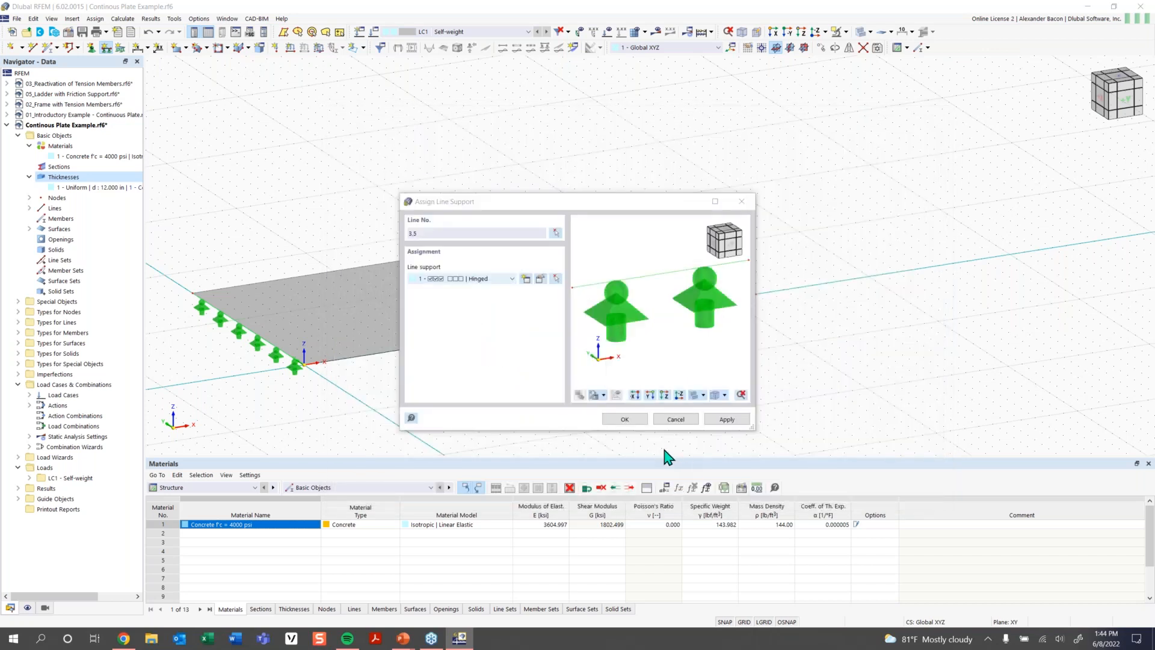
# Assign the Hinged line support to the plate's middle line and far edge line
pyautogui.click(626, 420)
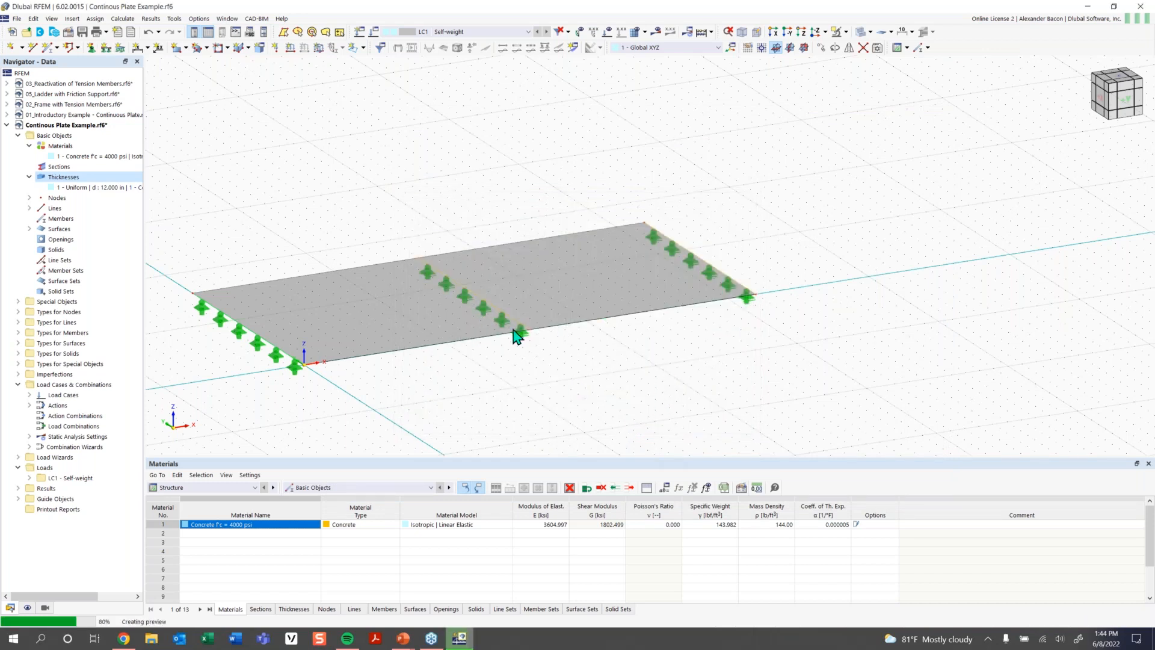
pyautogui.scroll(1, 517, 337)
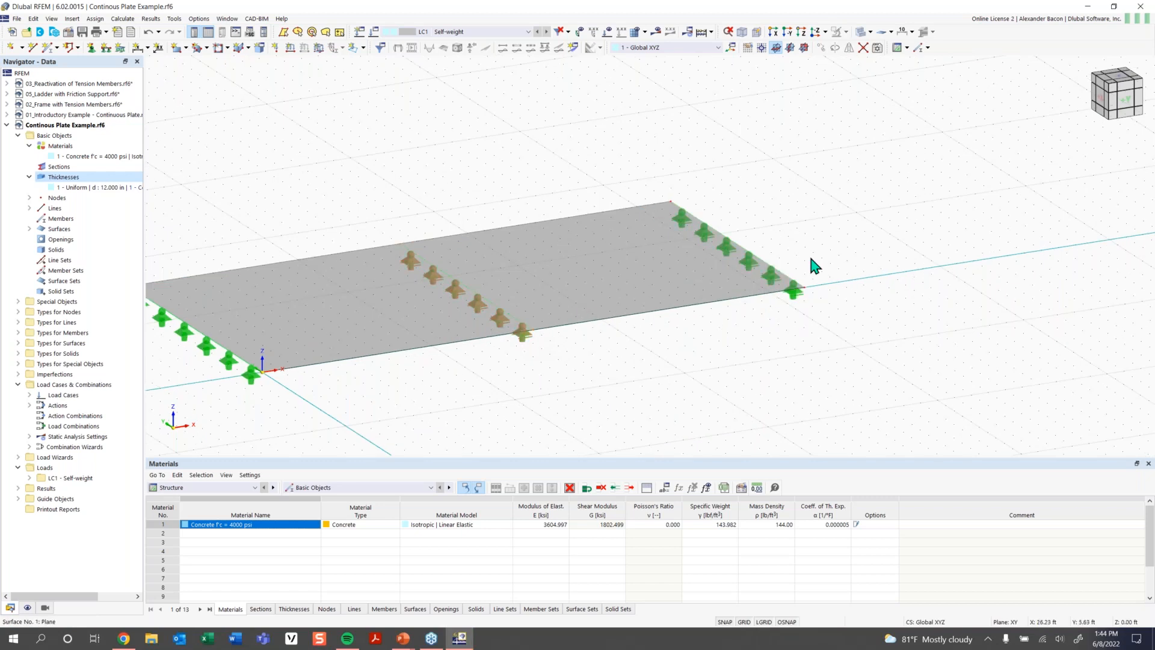
pyautogui.scroll(-1, 547, 370)
pyautogui.moveTo(578, 371); pyautogui.dragTo(596, 374, button='middle')
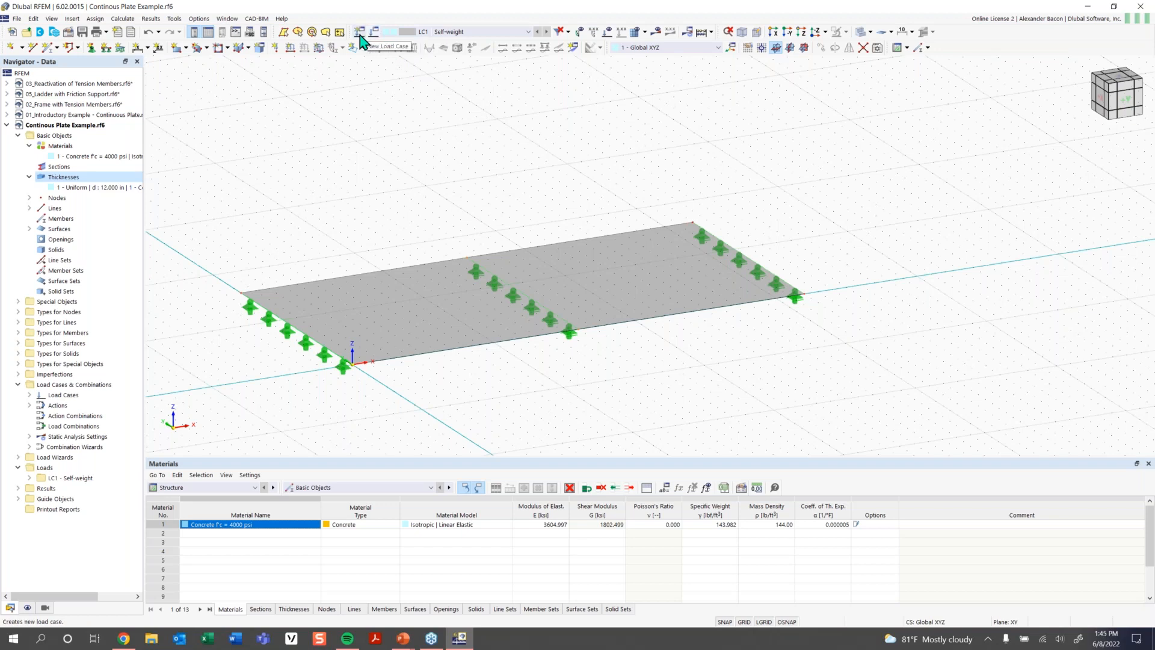
# Deactivate the self-weight of load case LC1 and clear its load case name
pyautogui.click(448, 32)
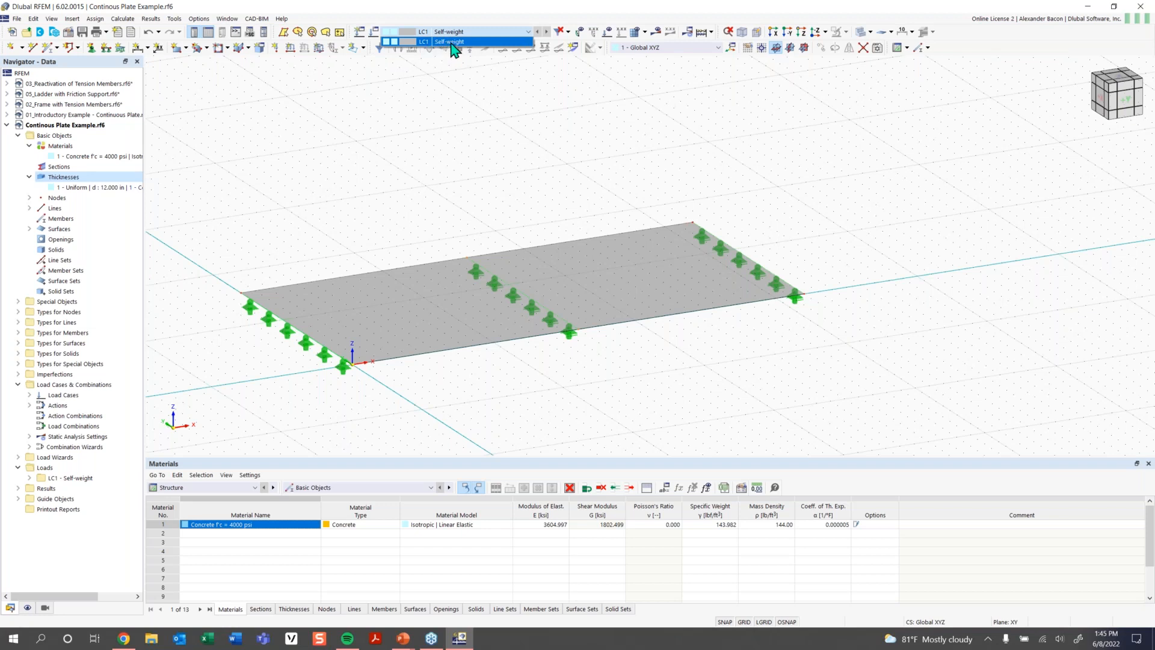
pyautogui.click(451, 42)
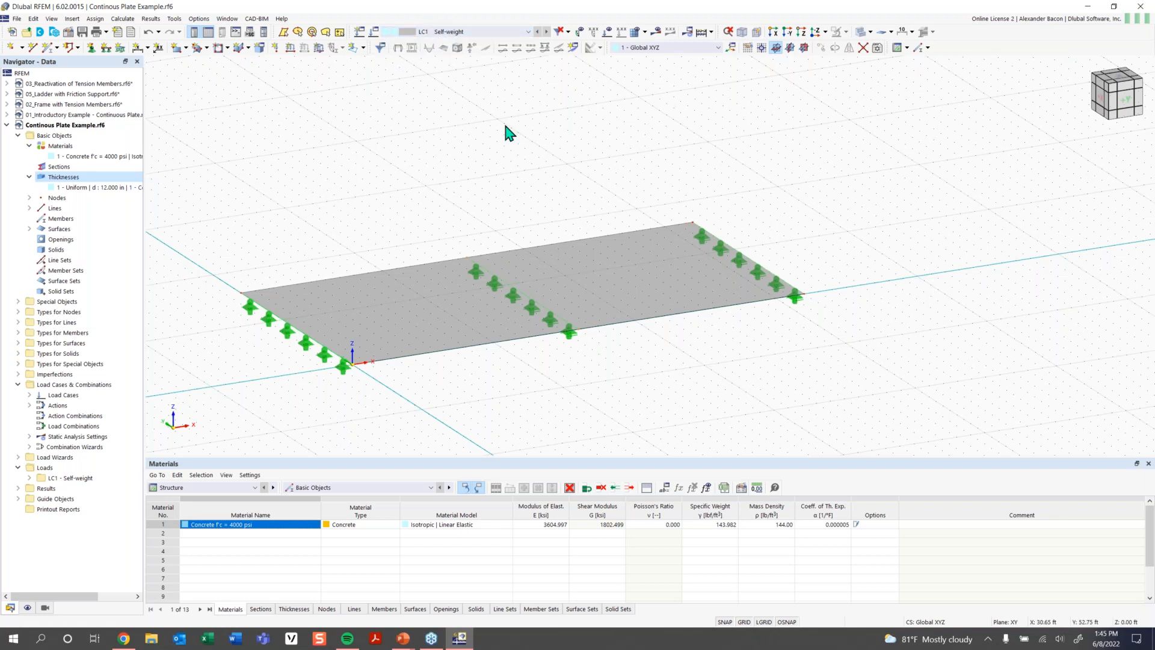
pyautogui.click(429, 31)
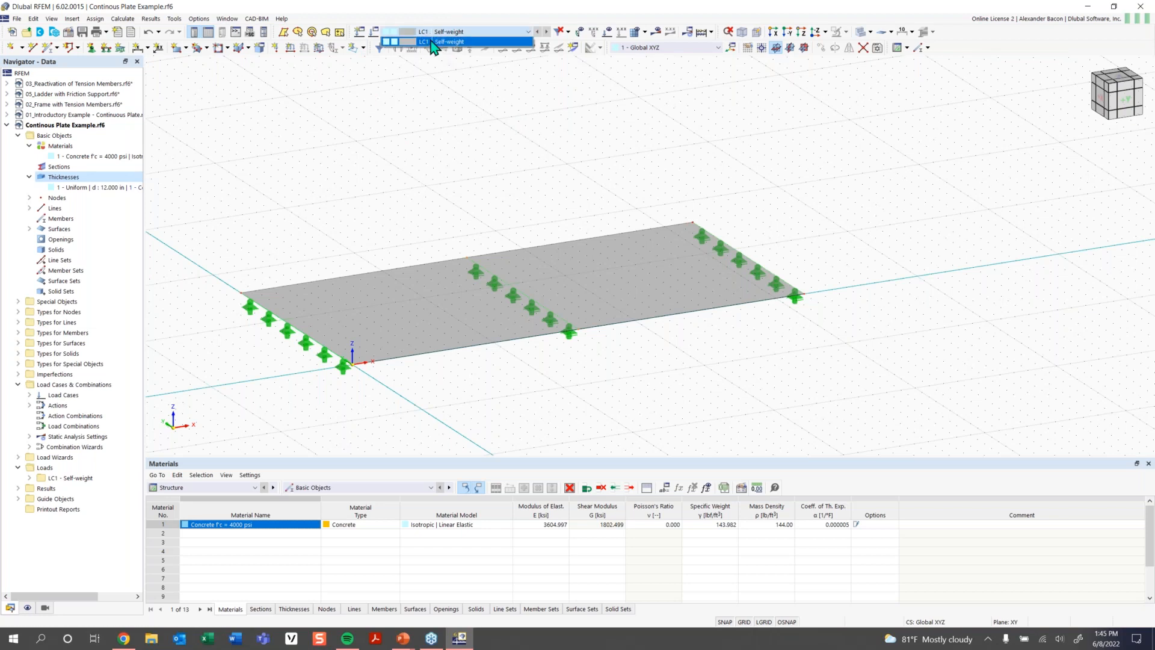
pyautogui.click(428, 41)
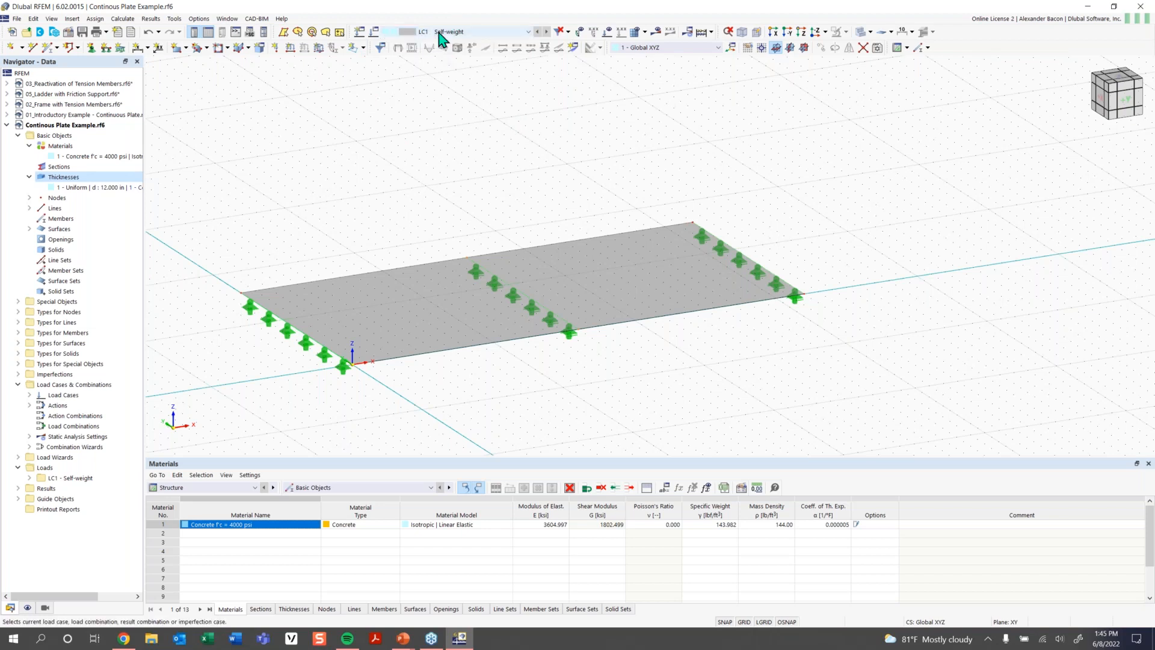
pyautogui.click(375, 33)
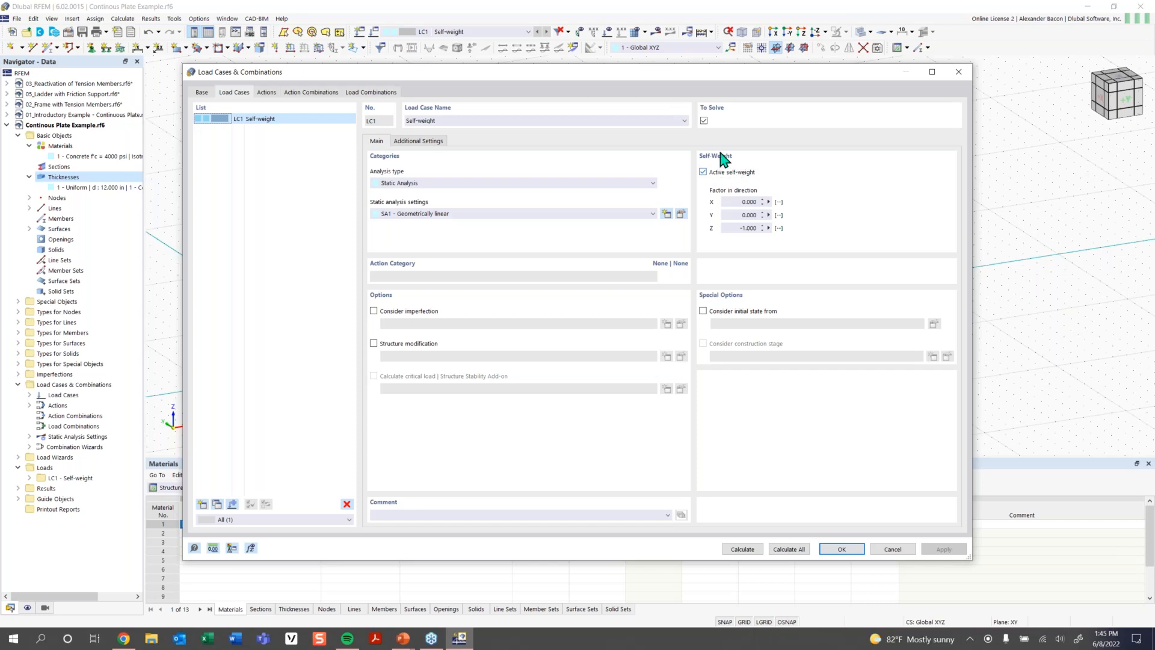
pyautogui.click(732, 174)
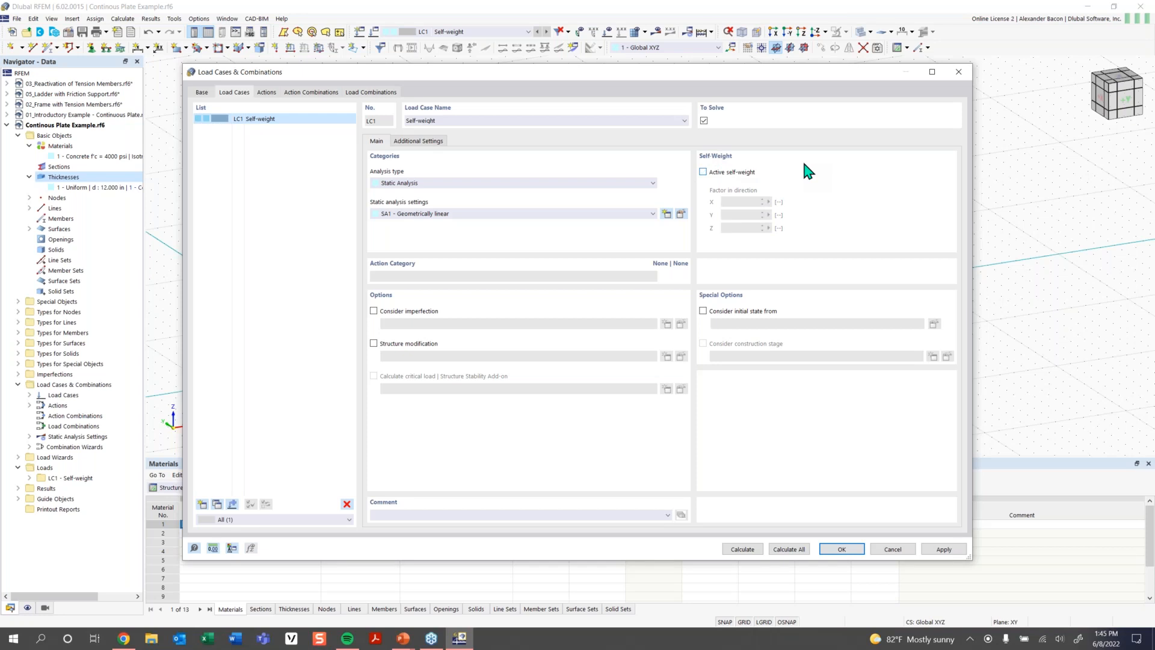
pyautogui.moveTo(479, 121); pyautogui.dragTo(362, 110)
pyautogui.press('BackSpace')
pyautogui.click(305, 169)
pyautogui.click(845, 550)
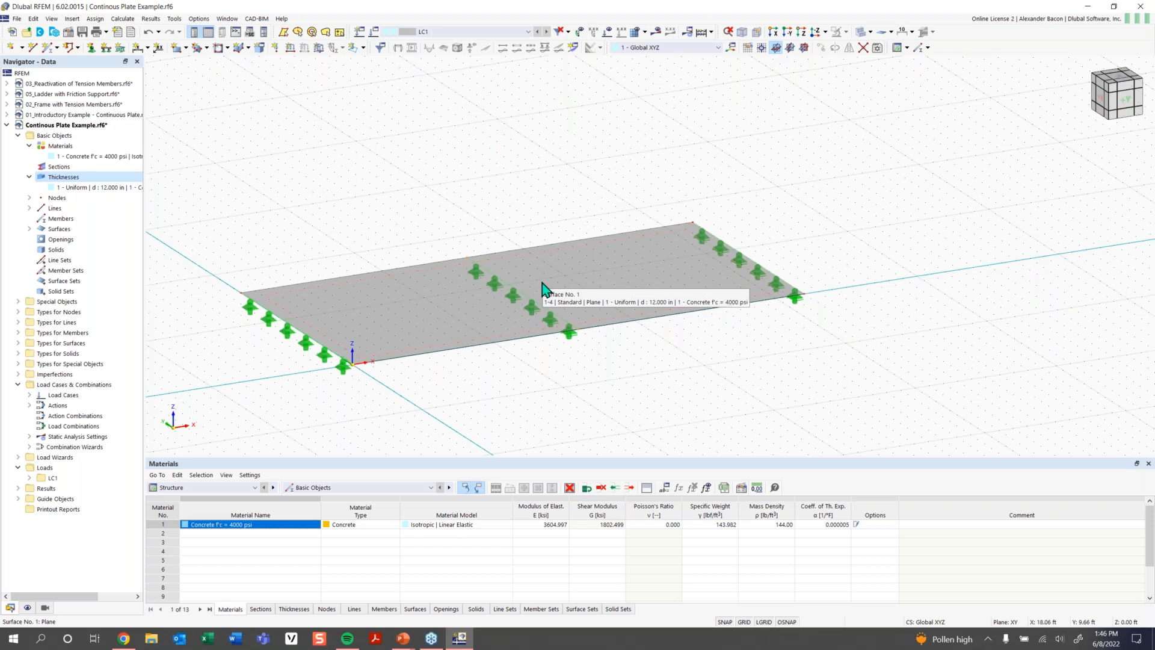
# Start a new surface load in LC1 as a uniform force acting global in Z on true area
pyautogui.click(319, 49)
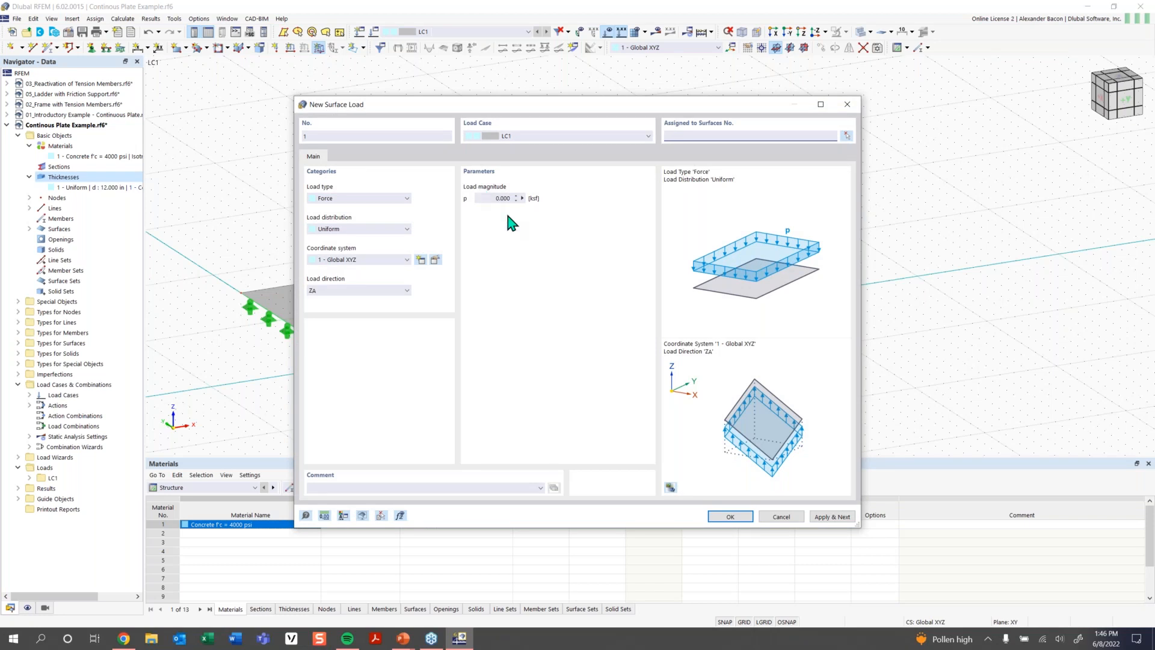
pyautogui.click(364, 200)
pyautogui.click(362, 201)
pyautogui.click(361, 230)
pyautogui.click(367, 231)
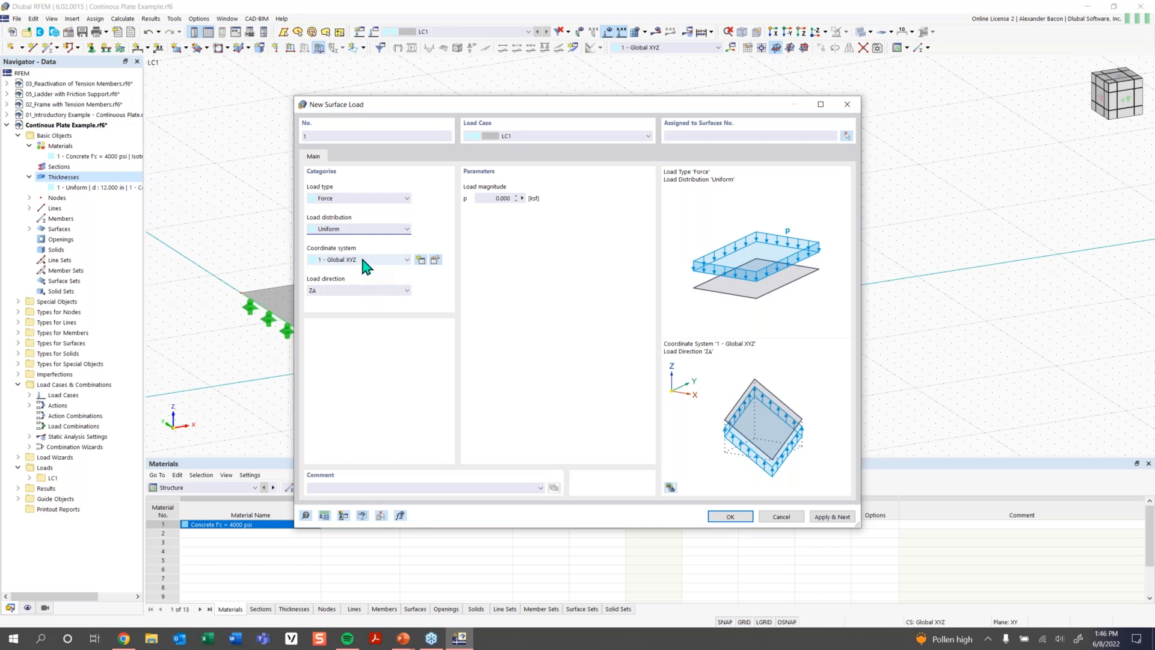
pyautogui.click(357, 293)
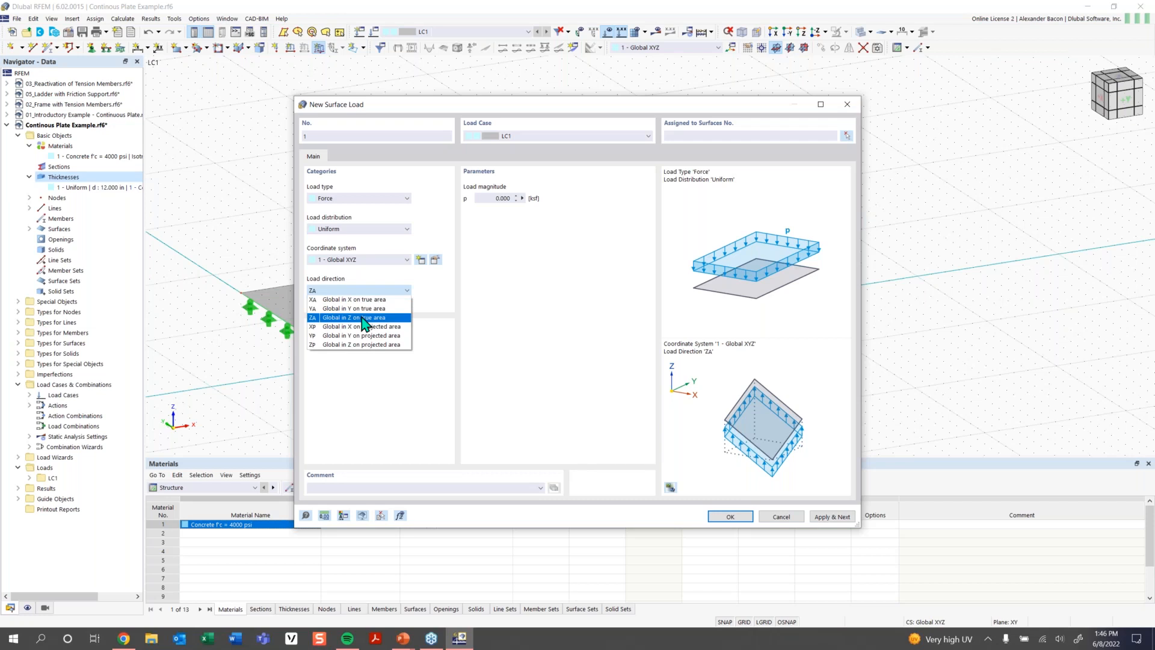
pyautogui.click(363, 319)
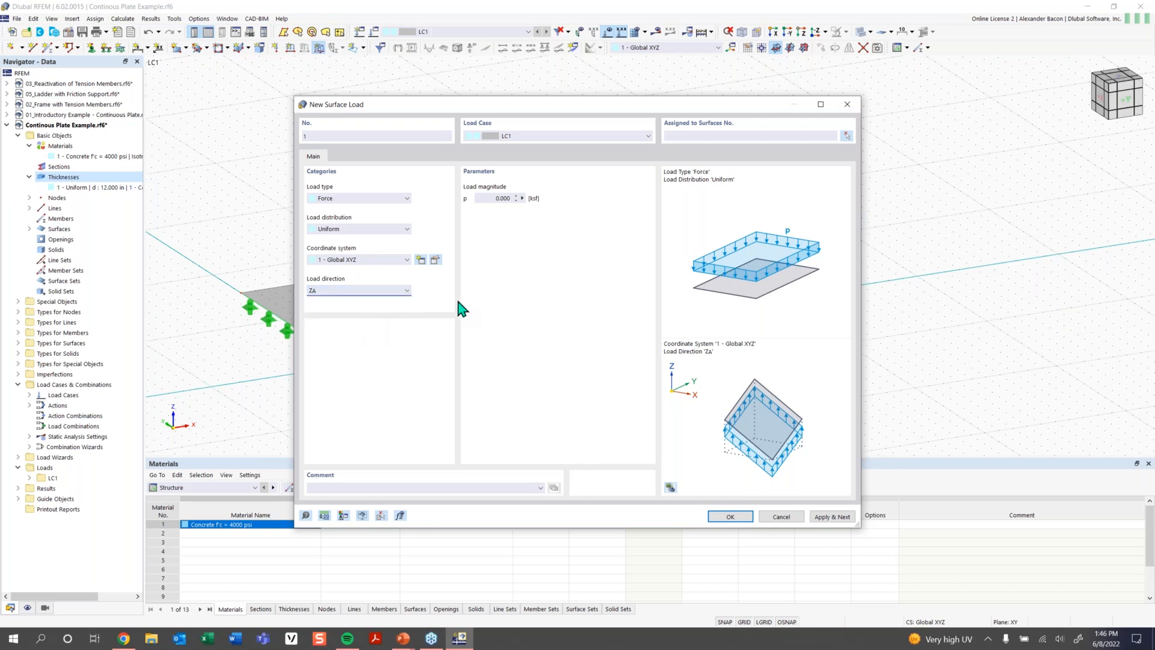
# Set the surface load magnitude to -0.250 ksf and assign the load to the plate surface
pyautogui.click(489, 202)
pyautogui.press('BackSpace')
pyautogui.write('-0.250')
pyautogui.press('Return')
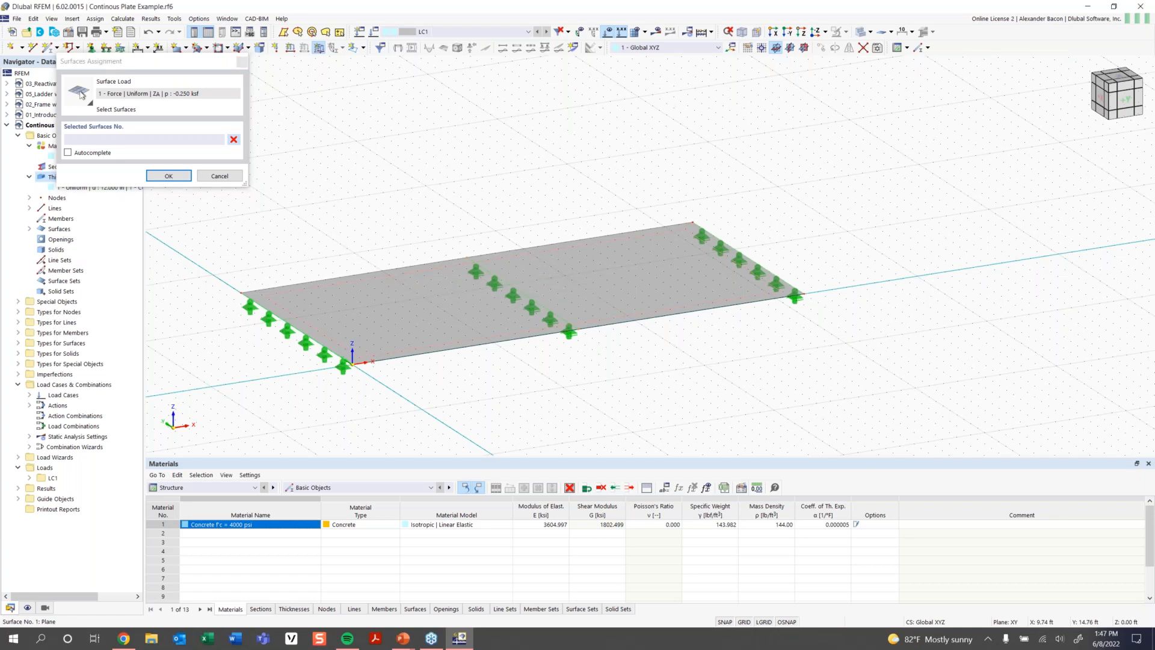
pyautogui.click(385, 278)
pyautogui.click(168, 176)
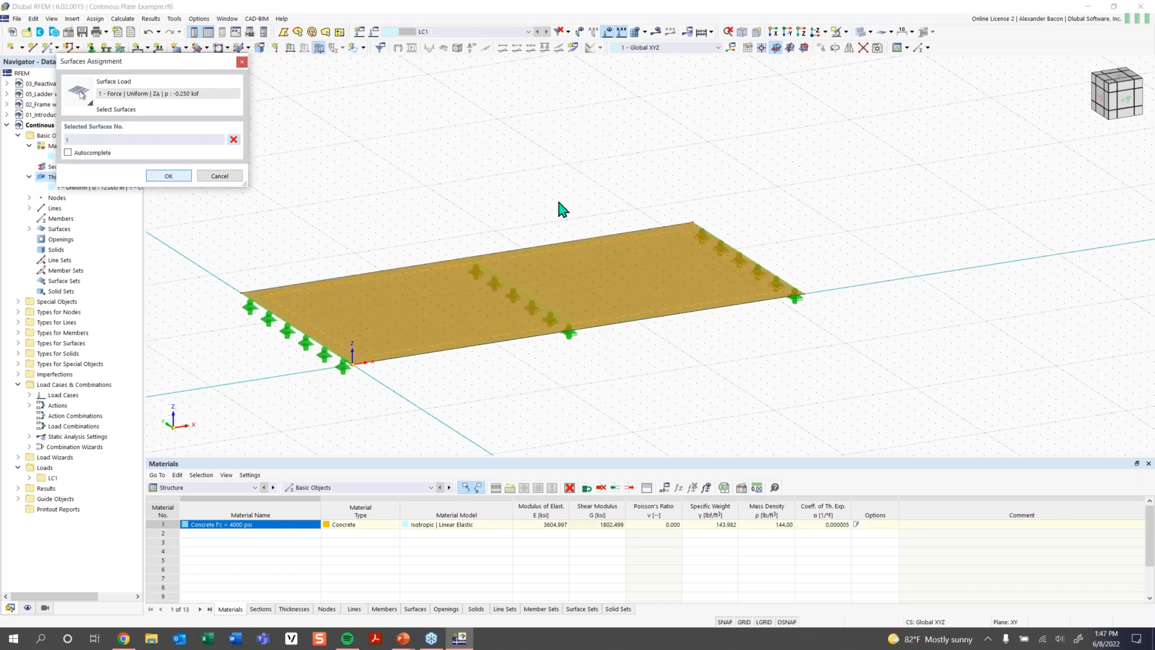
pyautogui.scroll(-1, 437, 263)
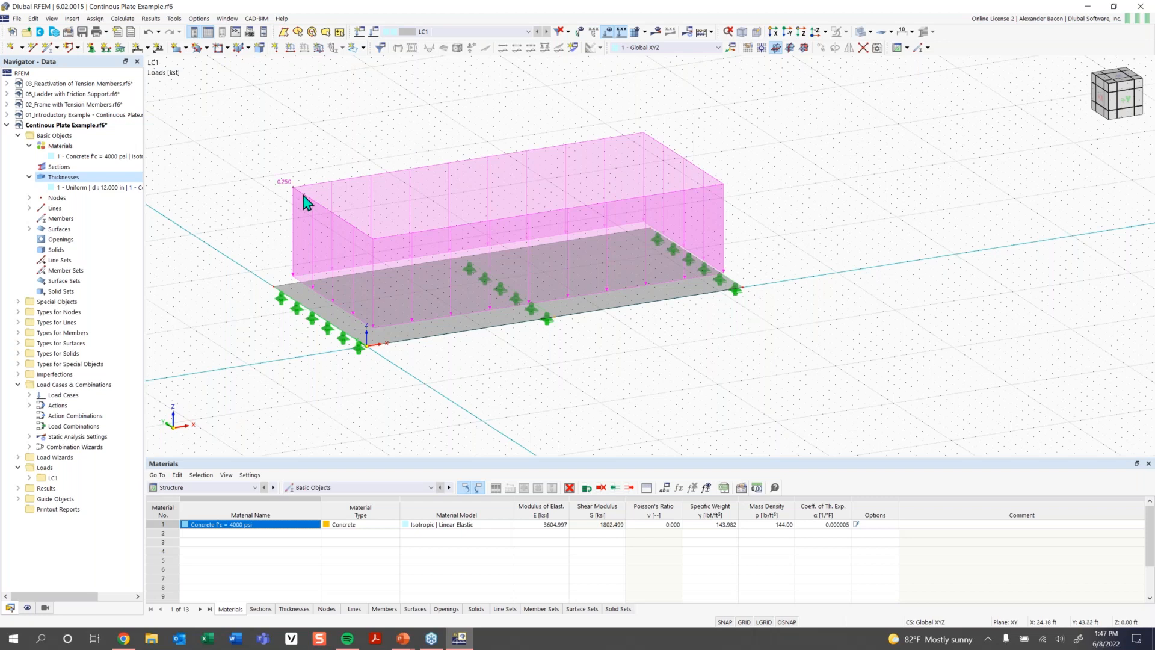
# Reduce the displayed height of the surface load and view the loaded plate from a steeper angle
pyautogui.rightClick(338, 224)
pyautogui.moveTo(435, 294); pyautogui.dragTo(400, 287)
pyautogui.click(391, 136)
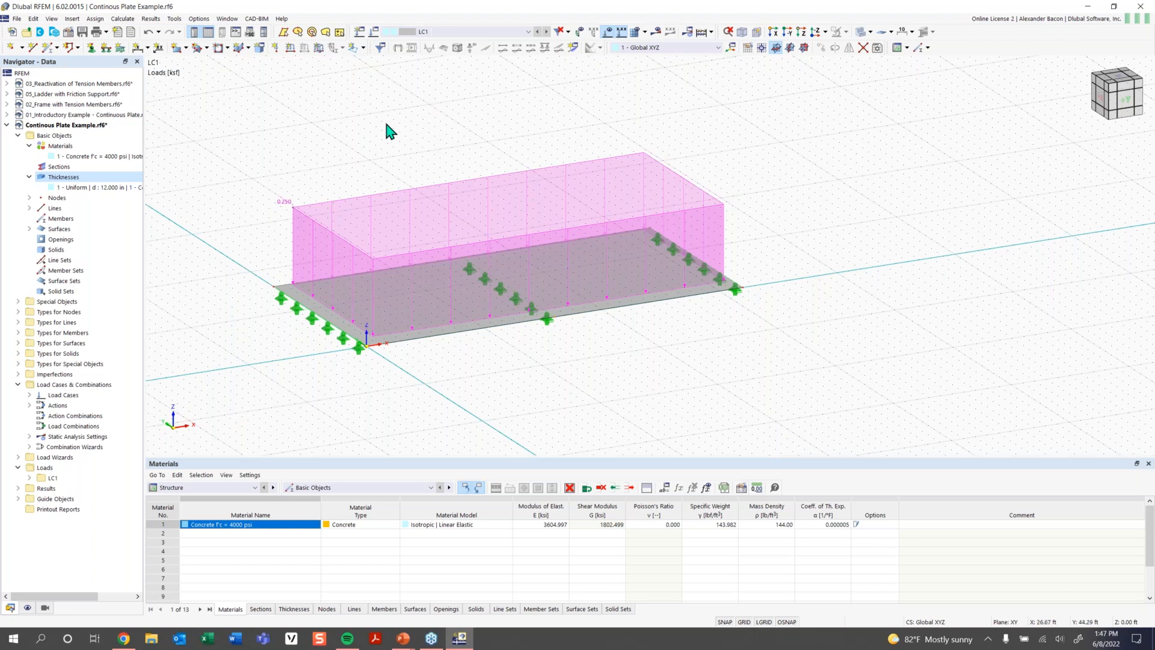
pyautogui.keyDown('ctrl'); pyautogui.moveTo(389, 129); pyautogui.dragTo(376, 180, button='middle'); pyautogui.keyUp('ctrl')
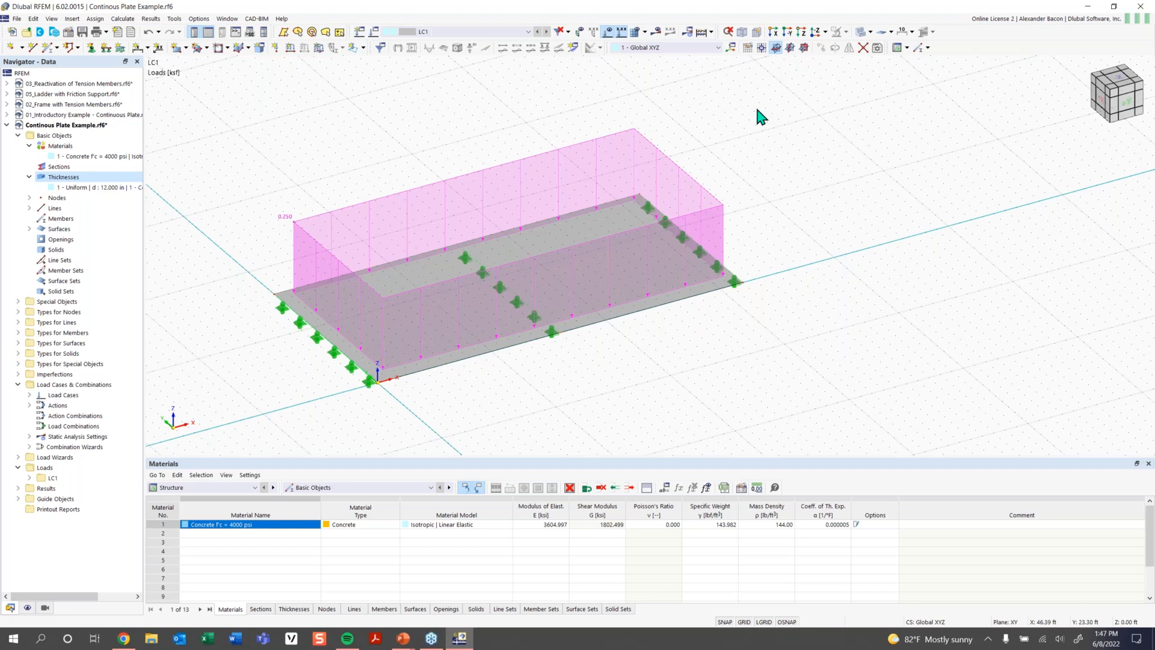
# Review the target length of finite elements in the general mesh settings and accept the settings
pyautogui.click(645, 34)
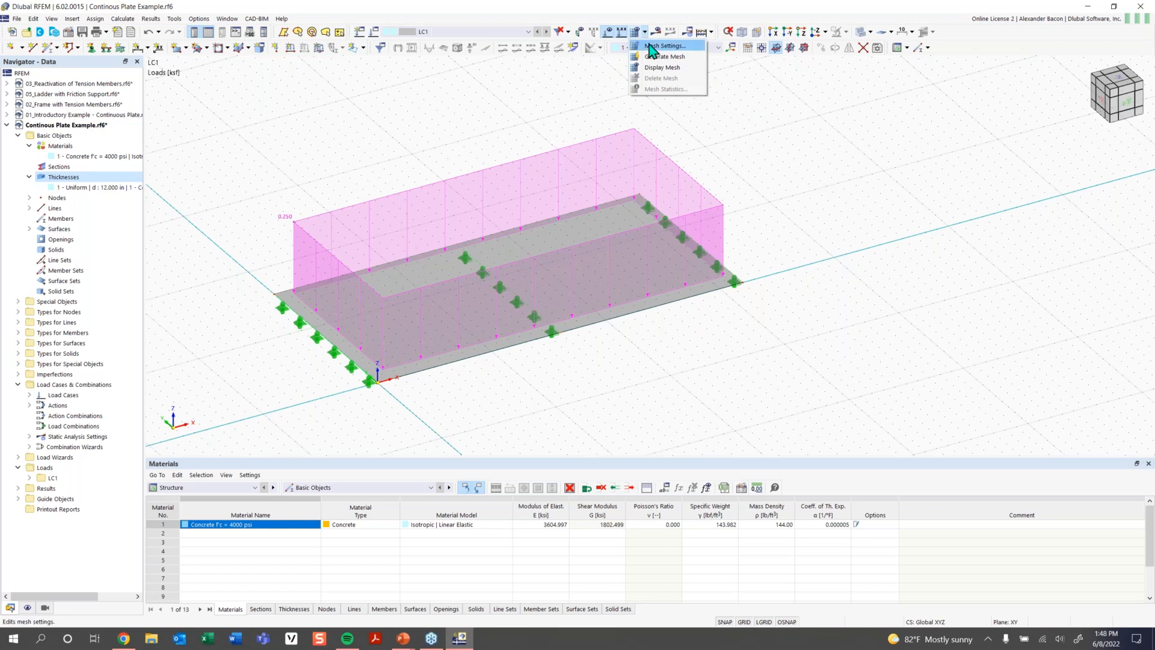
pyautogui.click(651, 46)
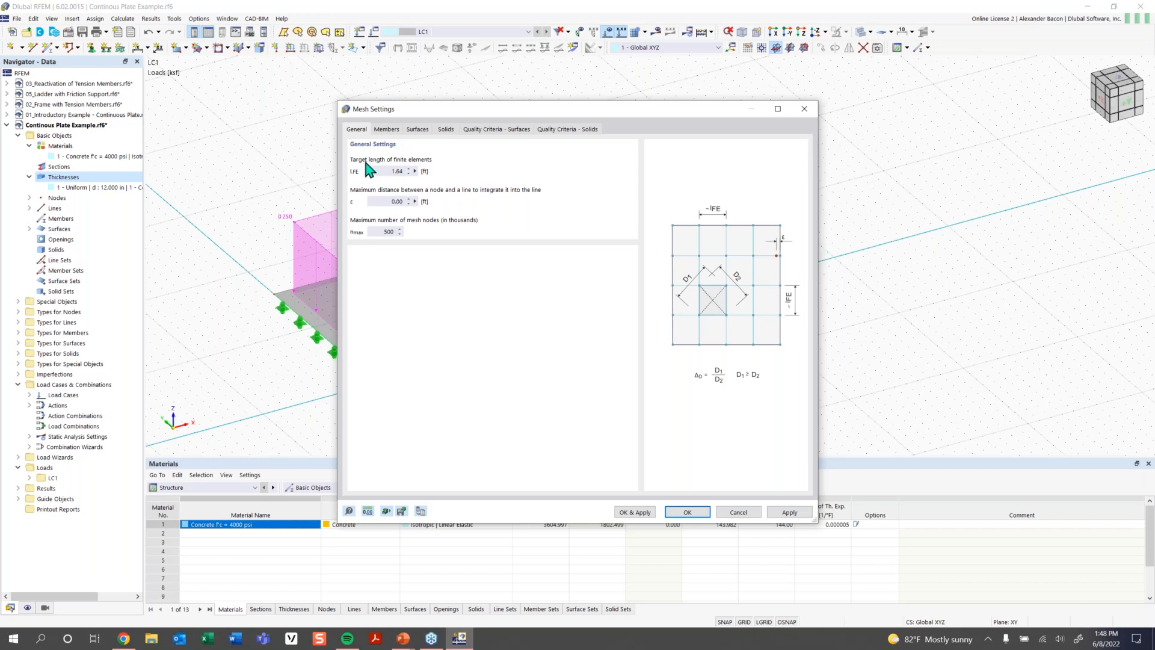
pyautogui.doubleClick(391, 171)
pyautogui.click(394, 172)
pyautogui.click(691, 515)
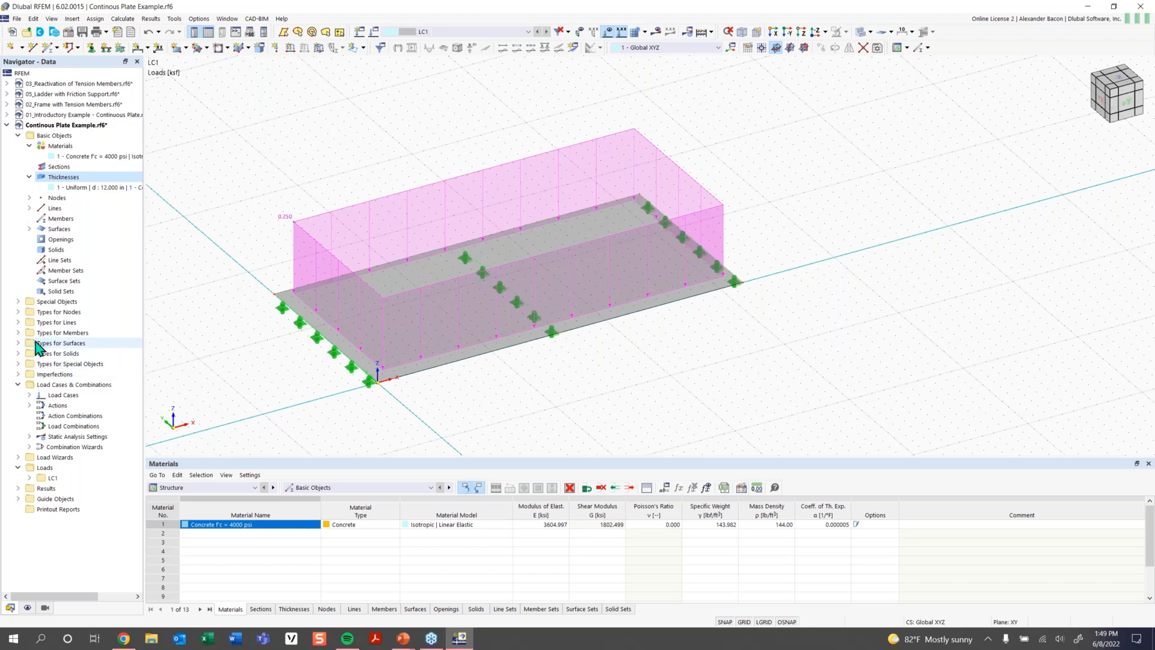
# Create a new surface mesh refinement with a target FE length of 7.00 ft
pyautogui.click(18, 343)
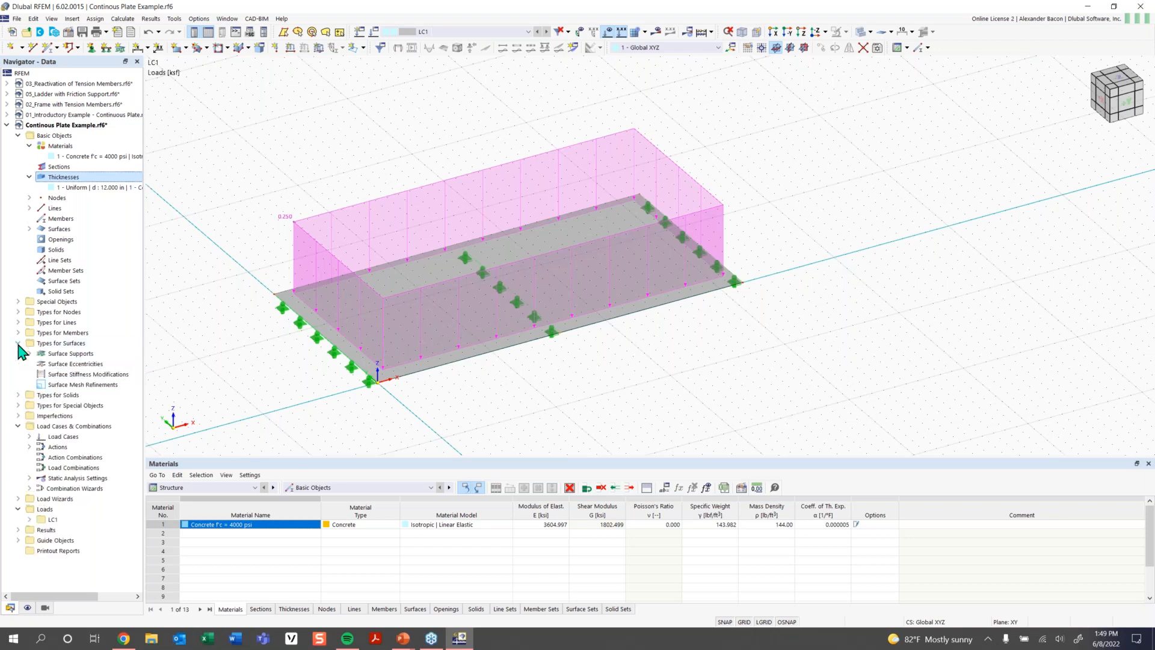
pyautogui.rightClick(71, 386)
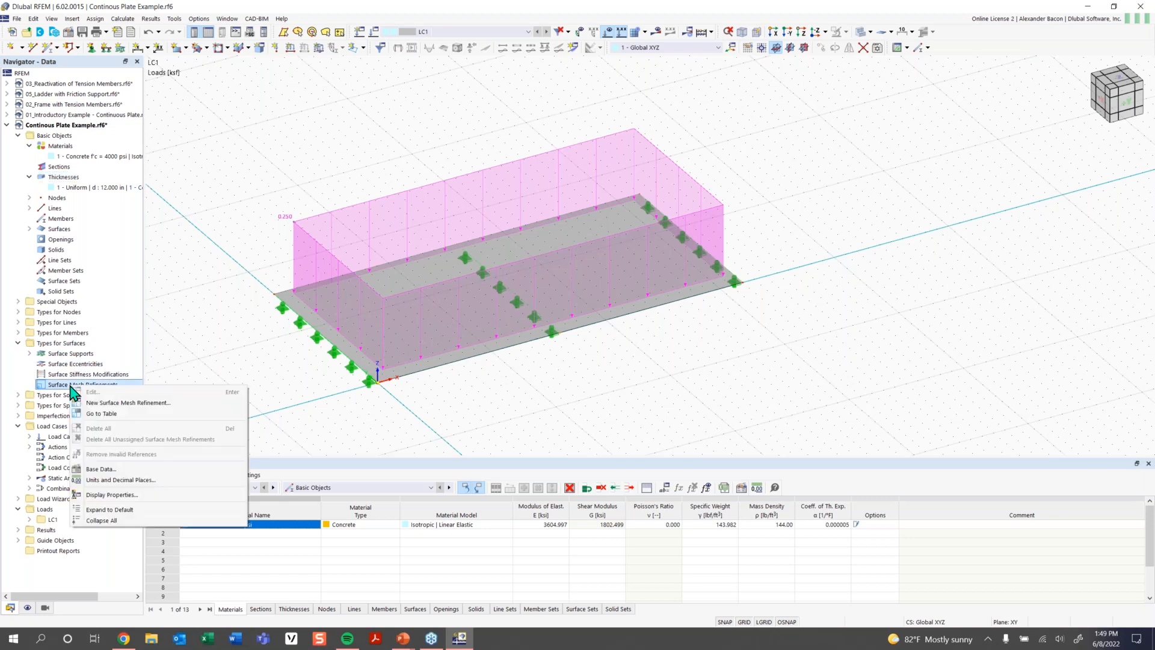
pyautogui.click(137, 404)
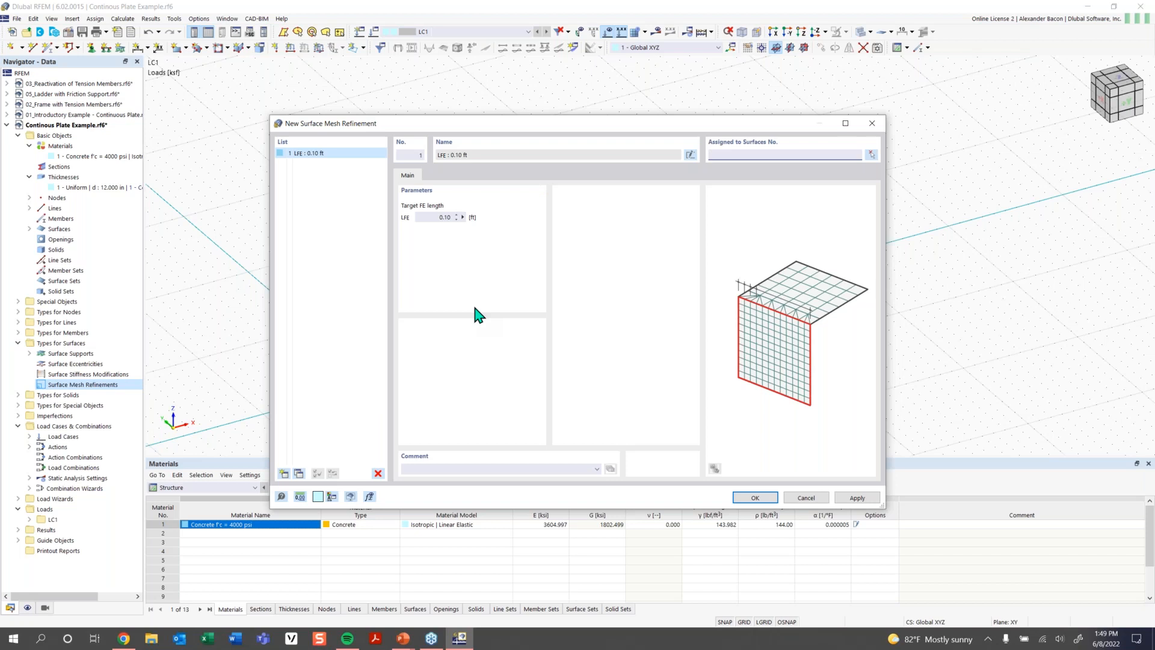
pyautogui.doubleClick(444, 217)
pyautogui.press('BackSpace')
pyautogui.press('BackSpace')
# Add a second surface mesh refinement with a target FE length of 4 ft
pyautogui.click(285, 475)
pyautogui.click(285, 475)
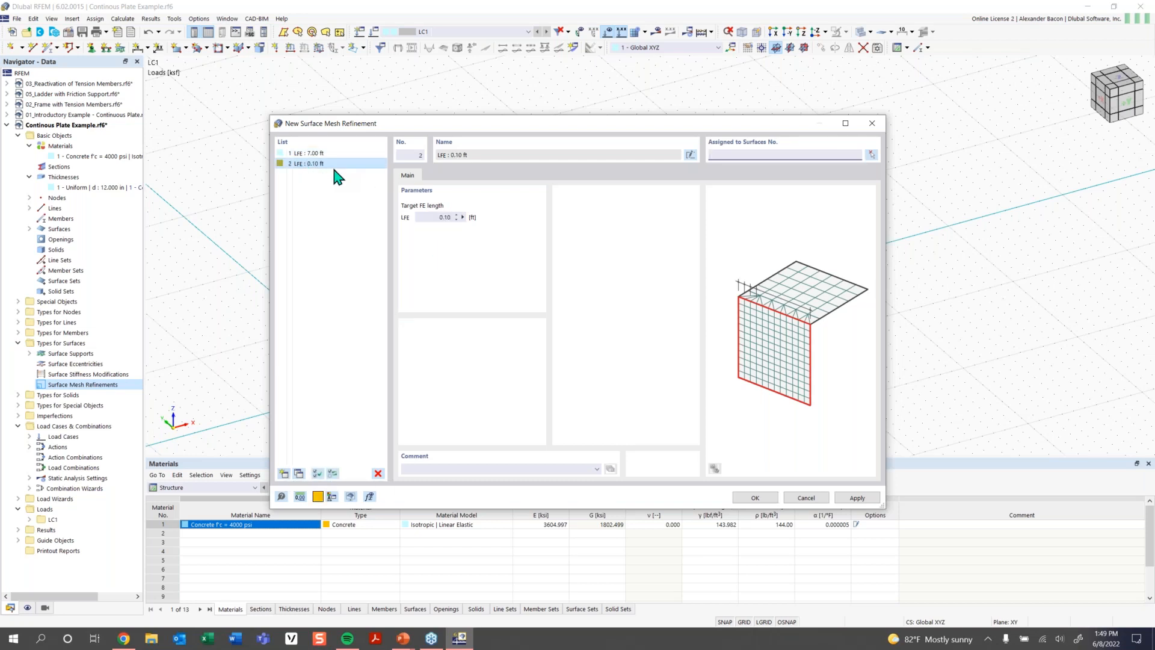
pyautogui.moveTo(433, 217); pyautogui.dragTo(493, 217)
pyautogui.write('4')
# Add two more surface mesh refinements with target FE lengths of 1.25 ft and 0.4 ft
pyautogui.click(286, 474)
pyautogui.moveTo(440, 217); pyautogui.dragTo(513, 216)
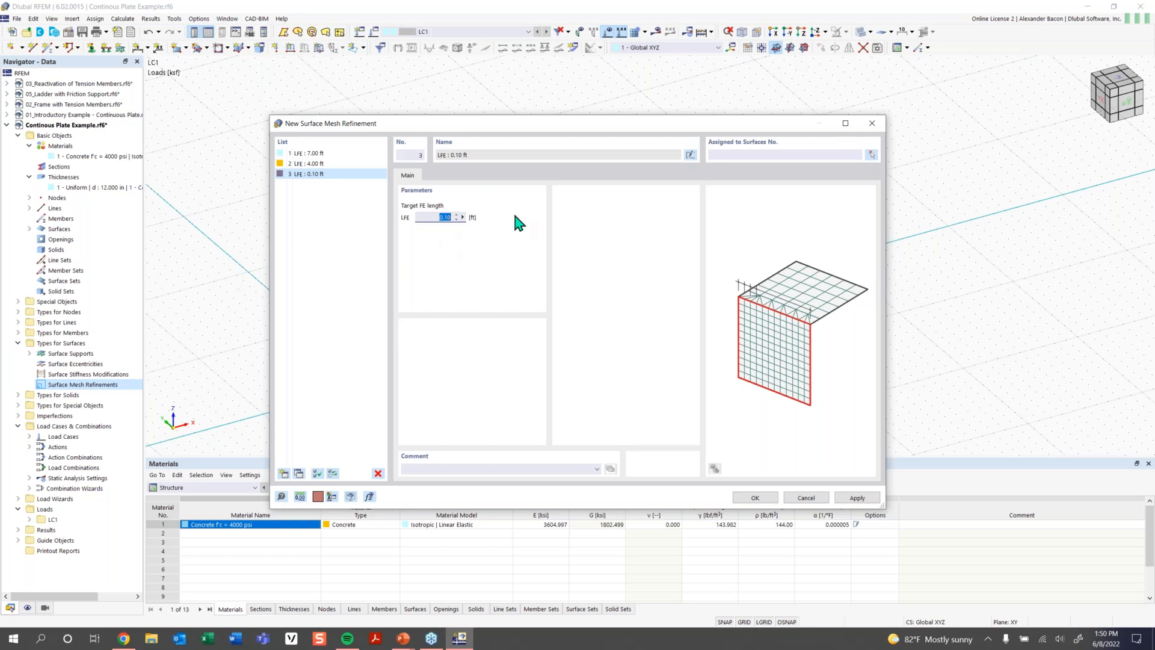
pyautogui.write('1.25')
pyautogui.click(283, 474)
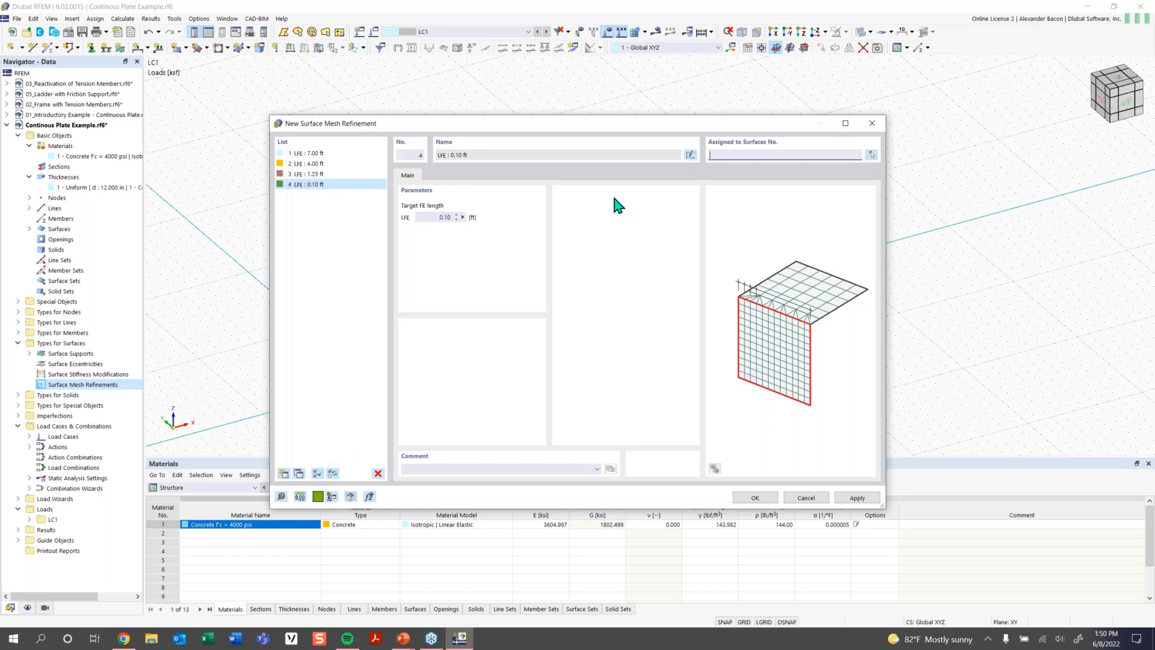
pyautogui.moveTo(441, 216); pyautogui.dragTo(477, 217)
pyautogui.write('0.4')
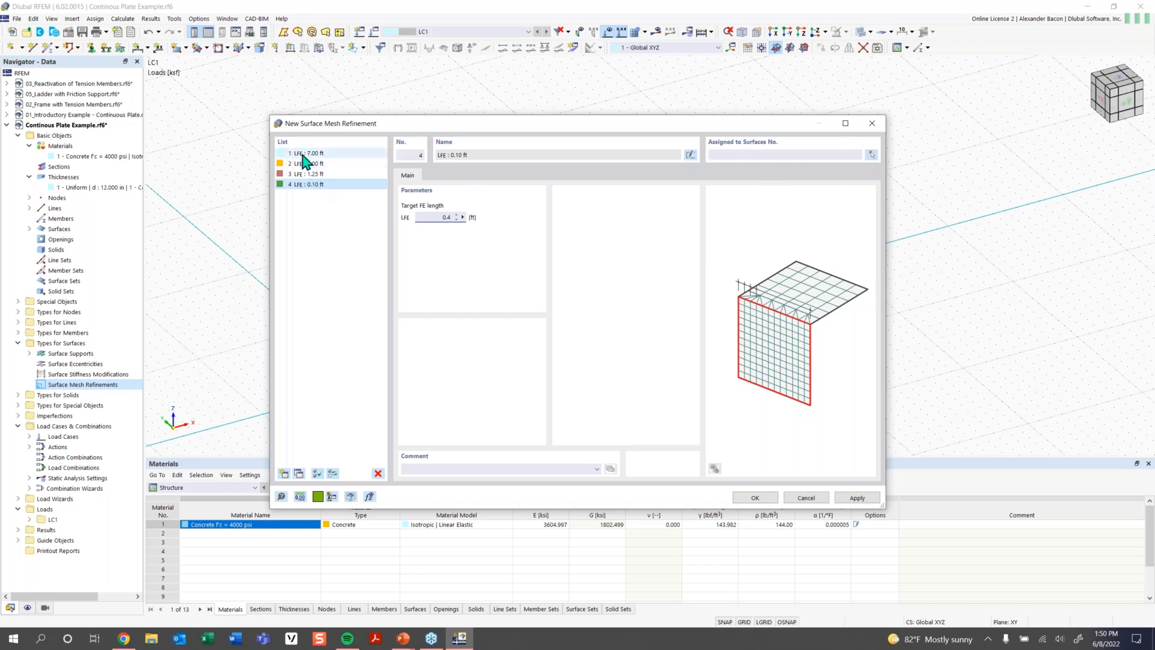
# Accept the four new surface mesh refinements
pyautogui.click(757, 498)
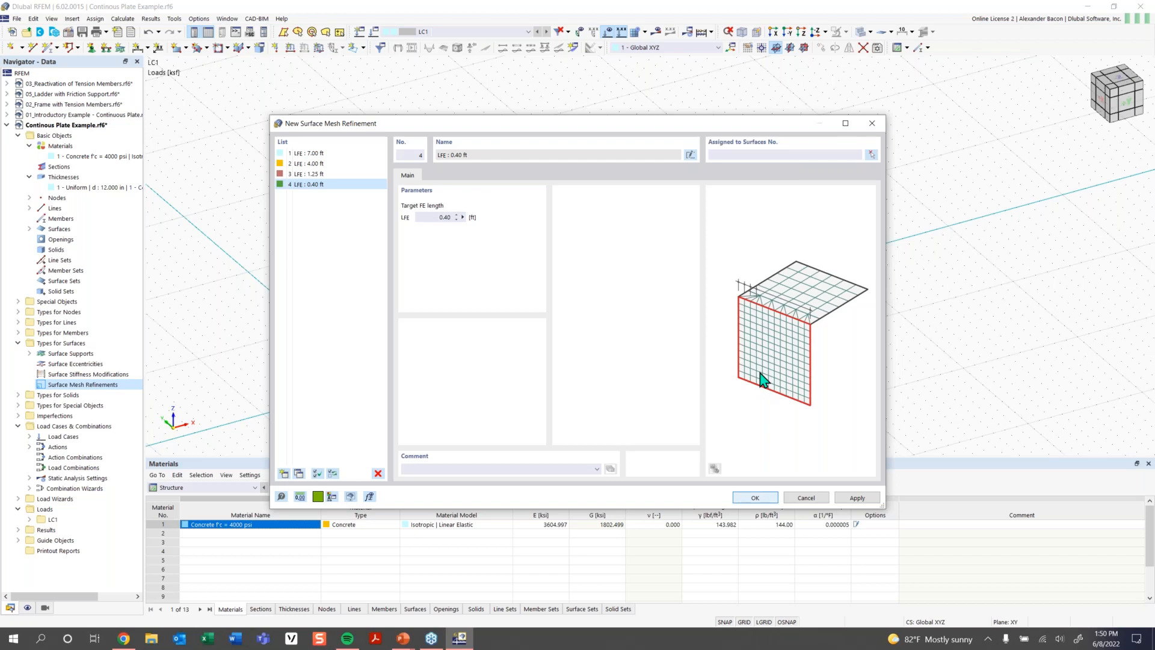
pyautogui.moveTo(665, 372); pyautogui.dragTo(591, 387, button='middle')
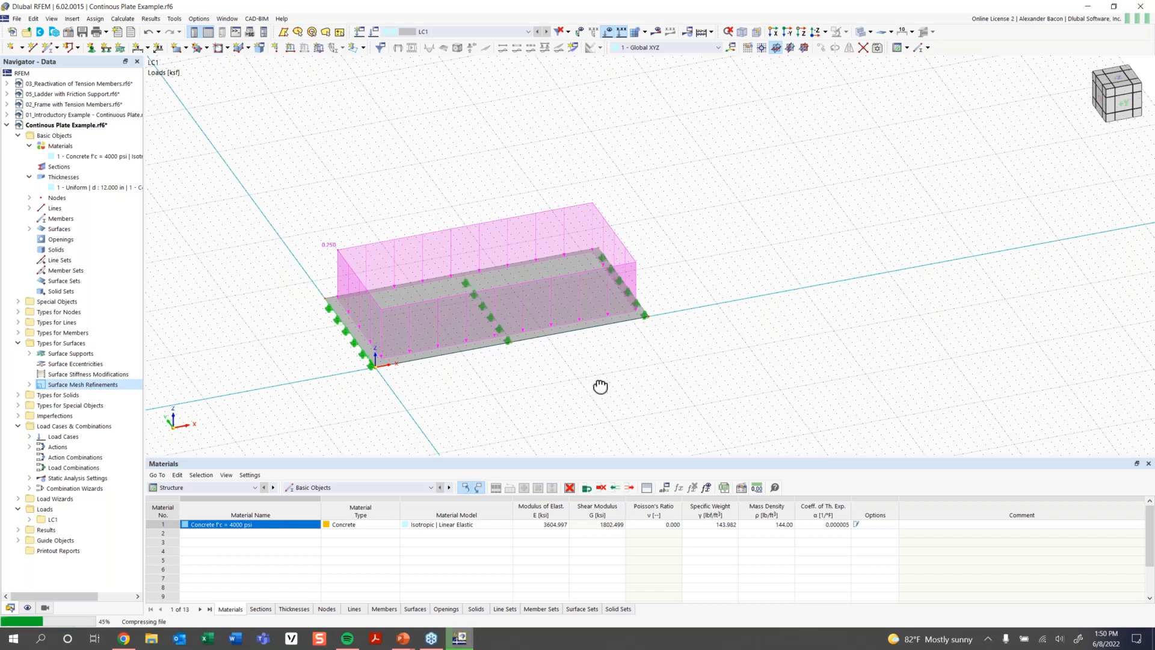
pyautogui.moveTo(593, 392); pyautogui.dragTo(547, 409, button='middle')
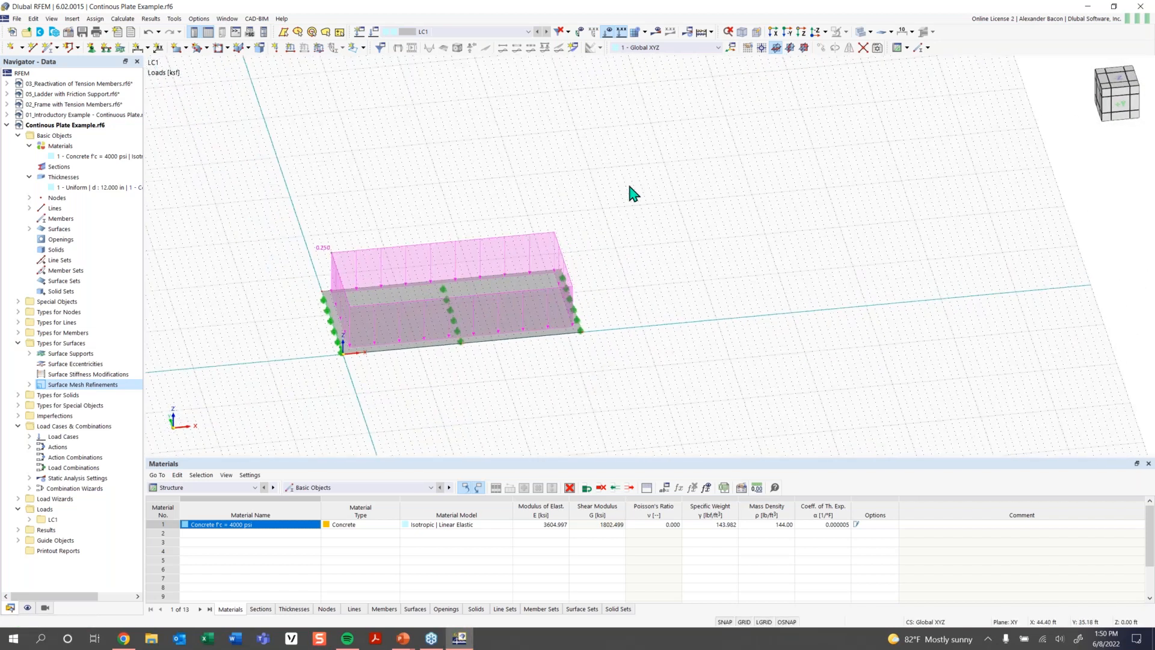
# Copy the entire plate with its supports and surface load three times along X at a displacement of 37 ft
pyautogui.moveTo(639, 196); pyautogui.dragTo(242, 401)
pyautogui.scroll(-1, 691, 290)
pyautogui.moveTo(691, 290); pyautogui.dragTo(542, 326, button='middle')
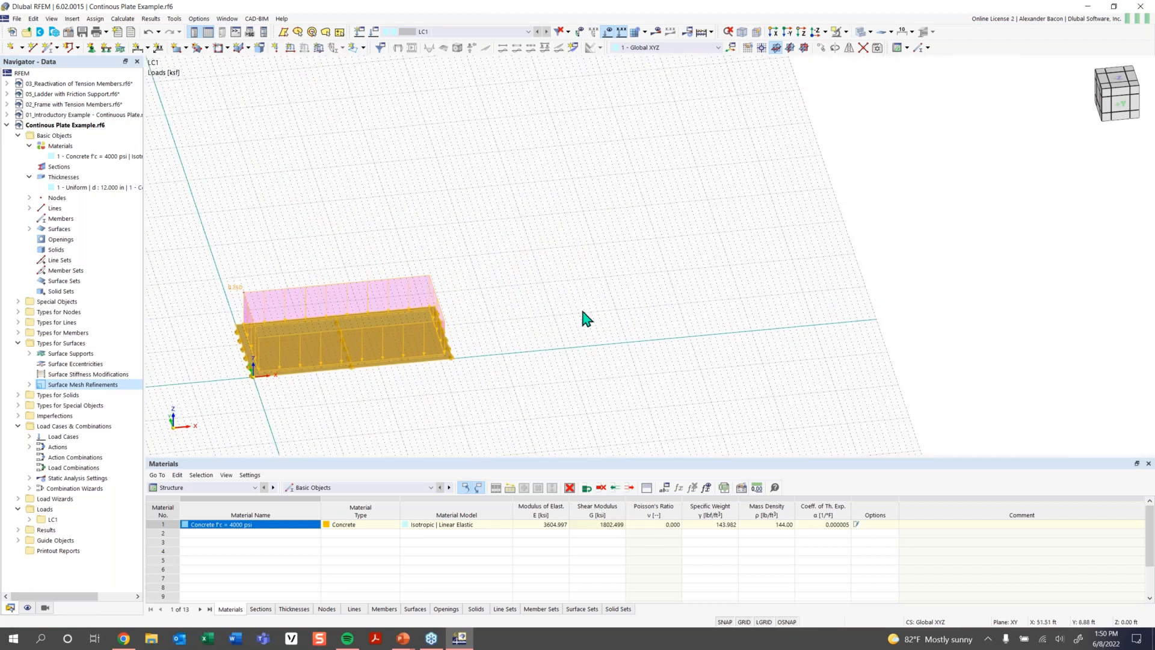
pyautogui.click(823, 51)
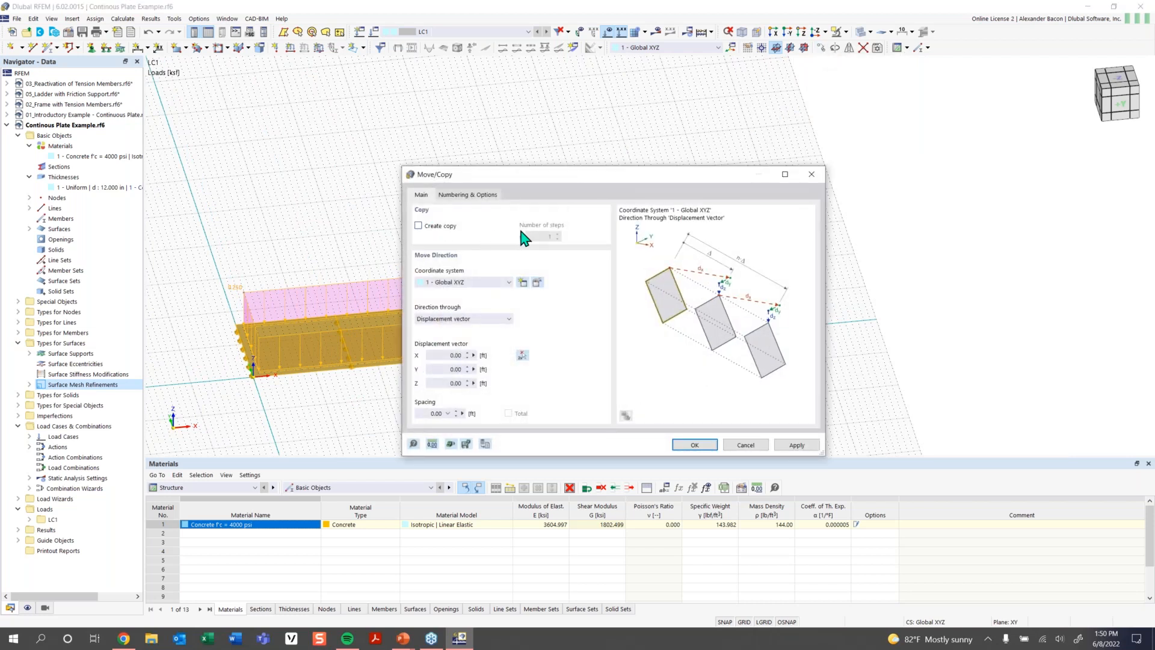
pyautogui.click(419, 226)
pyautogui.doubleClick(550, 236)
pyautogui.write('3')
pyautogui.doubleClick(444, 355)
pyautogui.write('3')
pyautogui.click(698, 447)
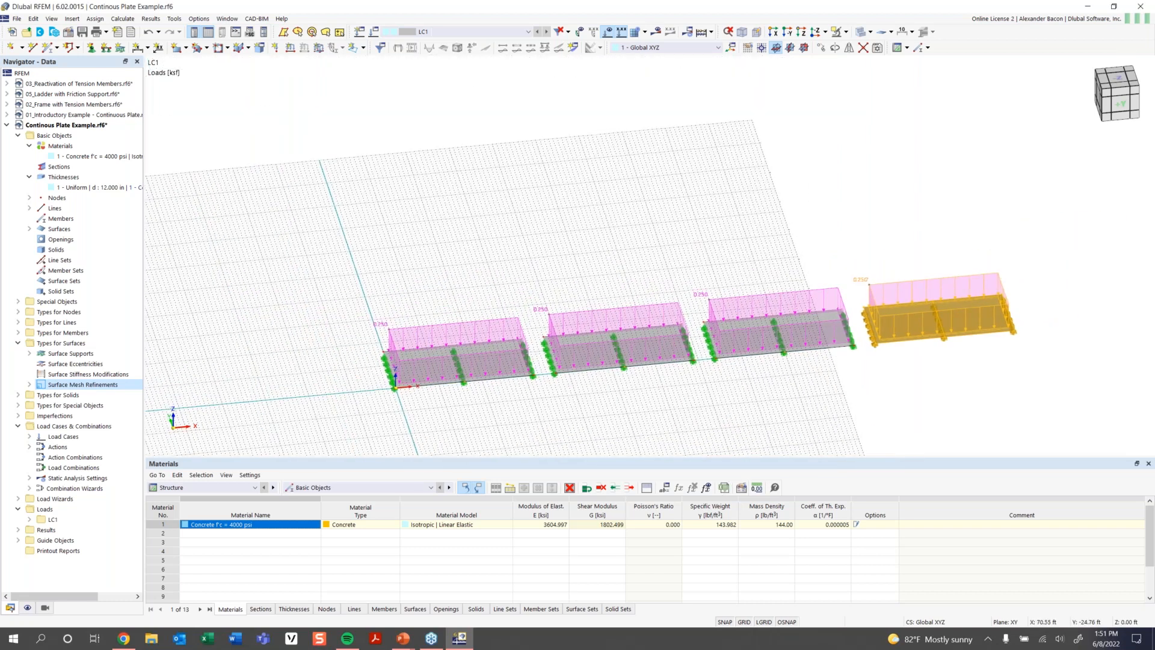
pyautogui.moveTo(903, 360); pyautogui.dragTo(729, 362, button='middle')
pyautogui.click(791, 361)
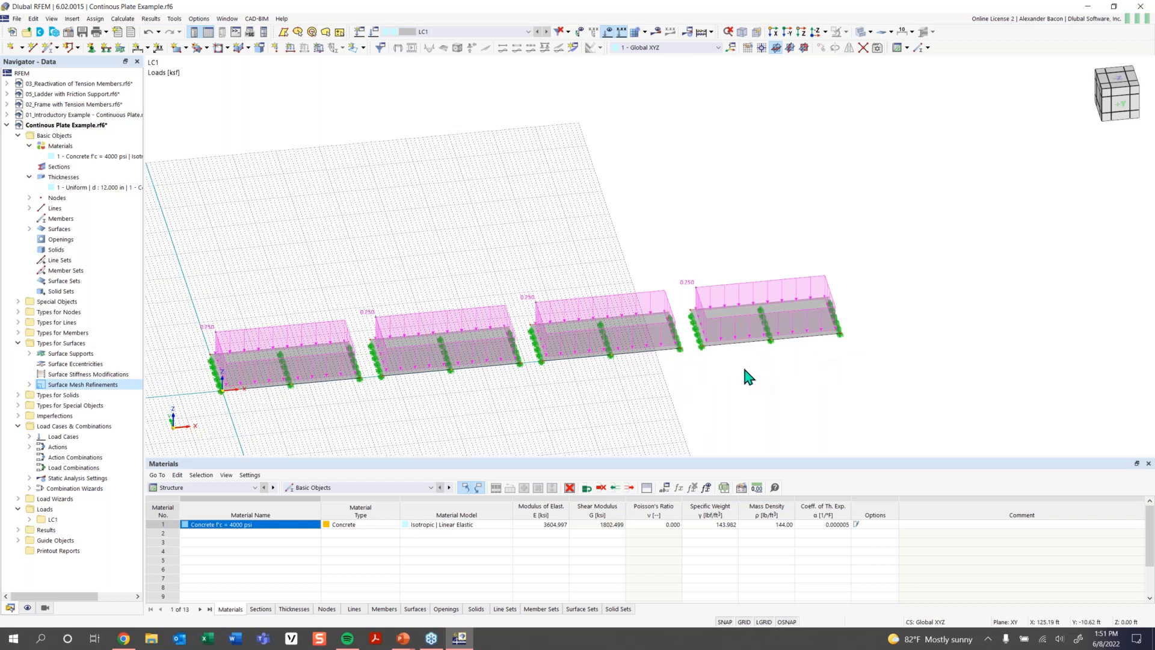
# Move all four plates together along X so that the third plate's start corner sits on the origin
pyautogui.scroll(-2, 746, 369)
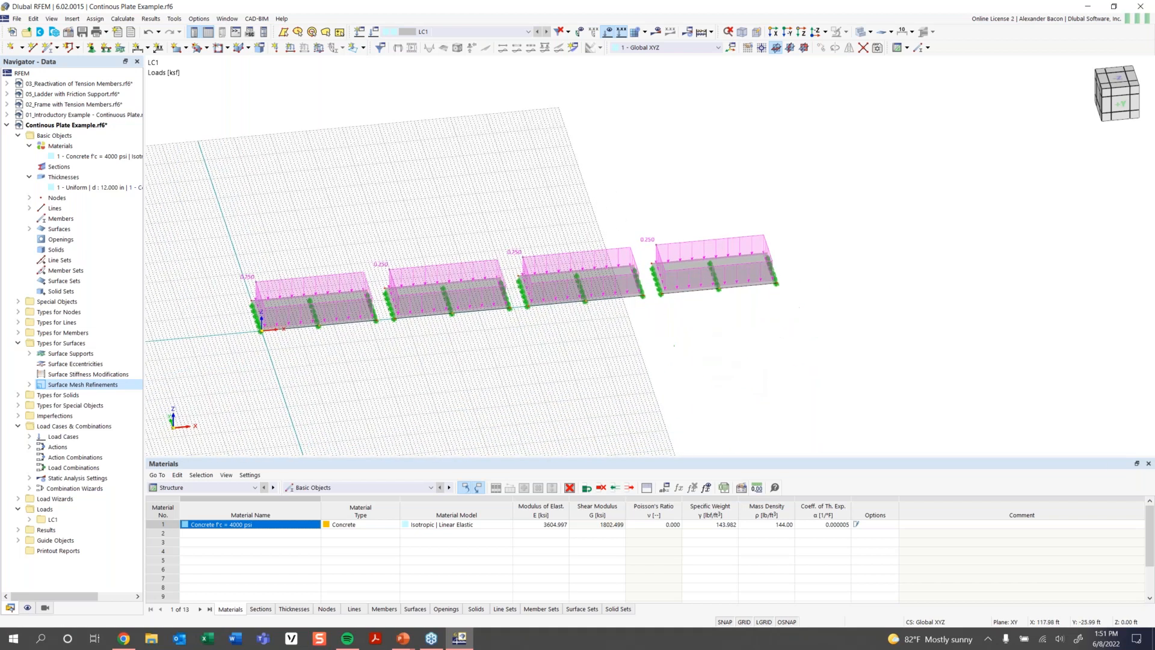
pyautogui.keyDown('ctrl'); pyautogui.moveTo(727, 343); pyautogui.dragTo(707, 343, button='middle'); pyautogui.keyUp('ctrl')
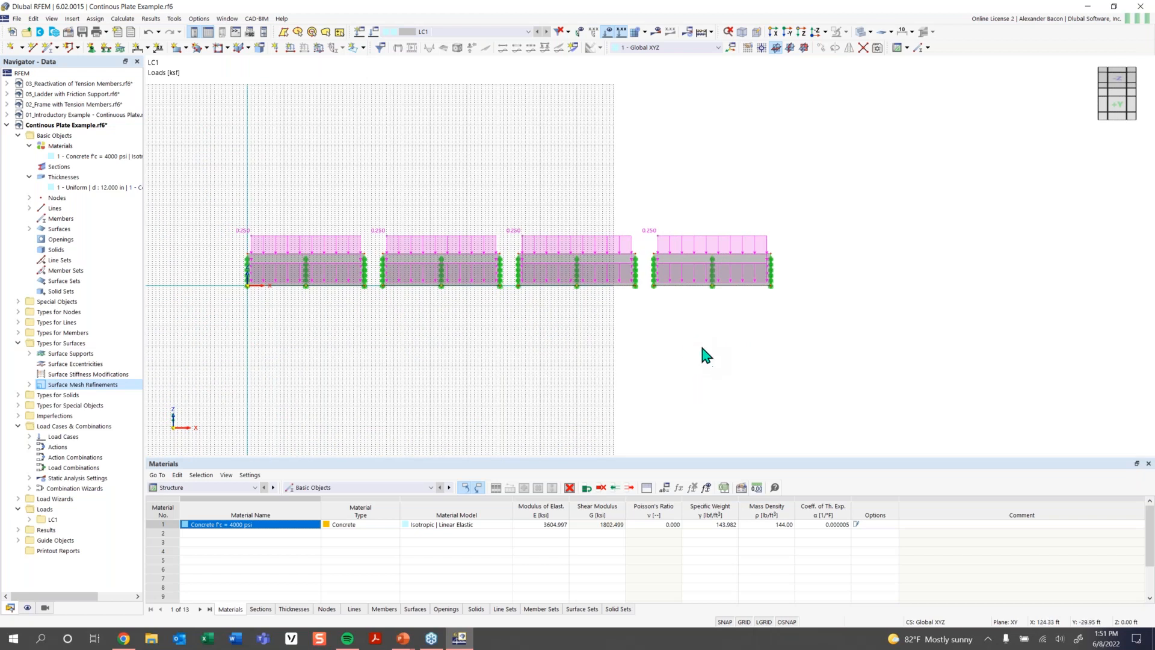
pyautogui.moveTo(690, 343); pyautogui.dragTo(644, 352, button='middle')
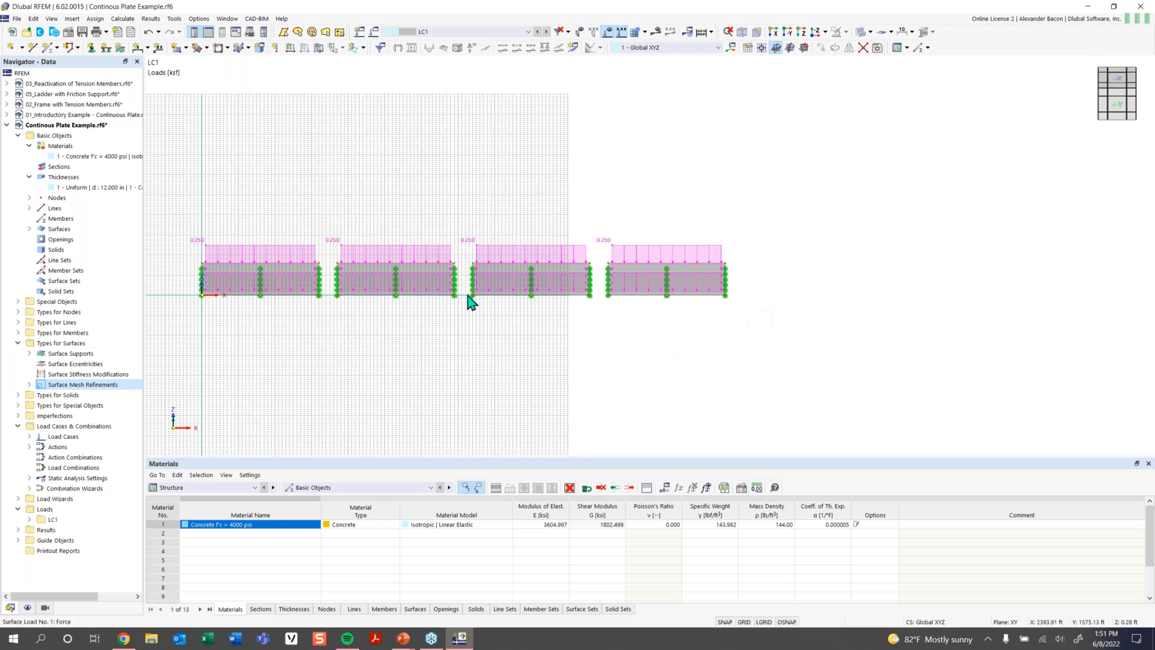
pyautogui.scroll(-1, 469, 340)
pyautogui.moveTo(468, 340); pyautogui.dragTo(596, 341, button='middle')
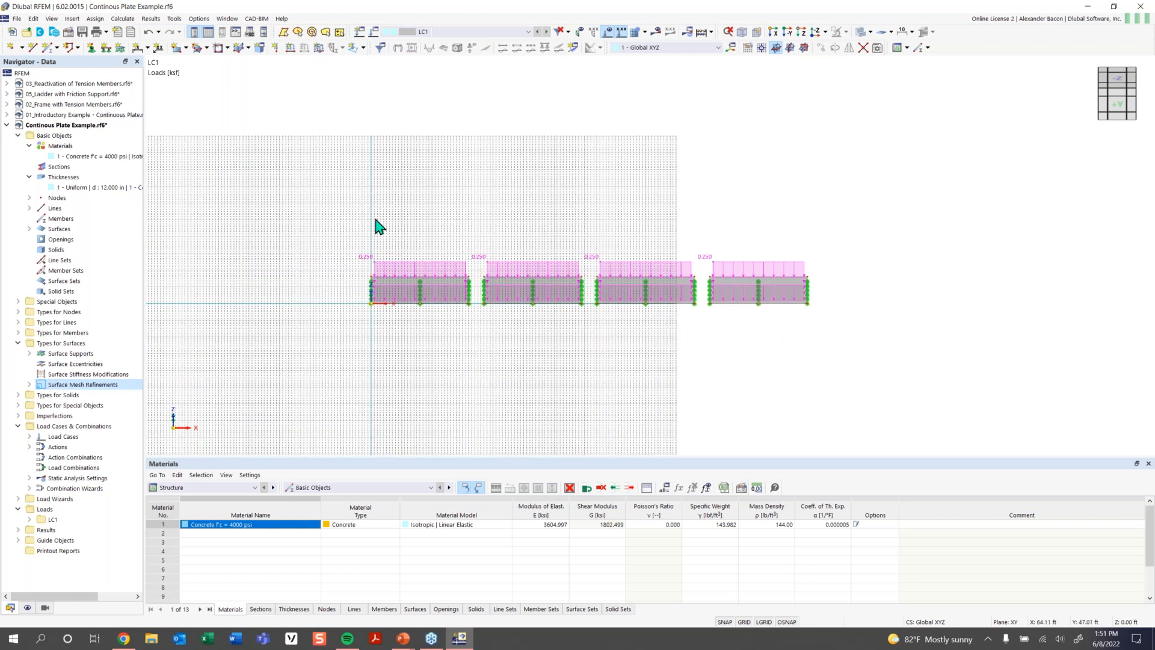
pyautogui.moveTo(876, 214); pyautogui.dragTo(223, 388)
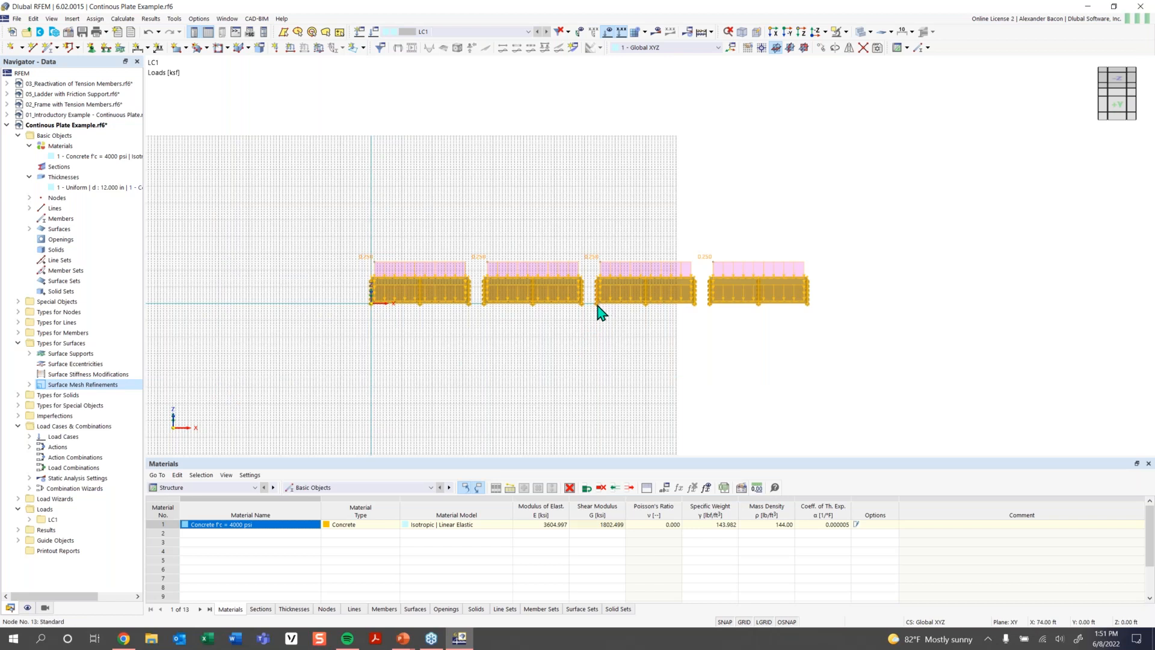
pyautogui.moveTo(595, 312); pyautogui.dragTo(374, 304)
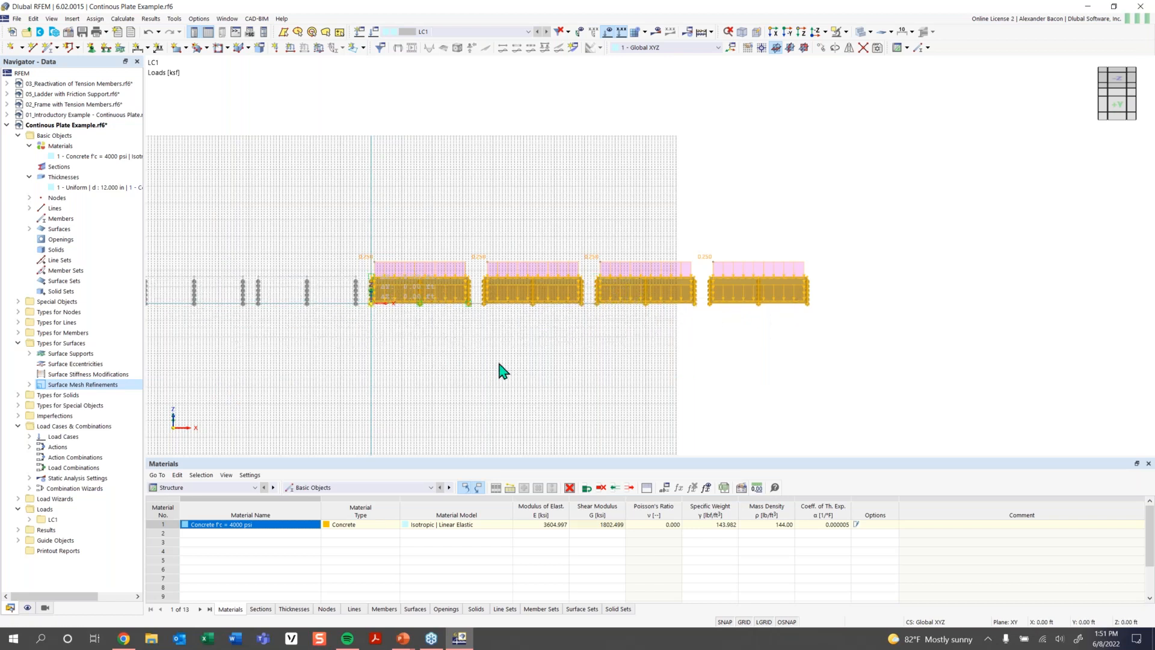
pyautogui.click(504, 370)
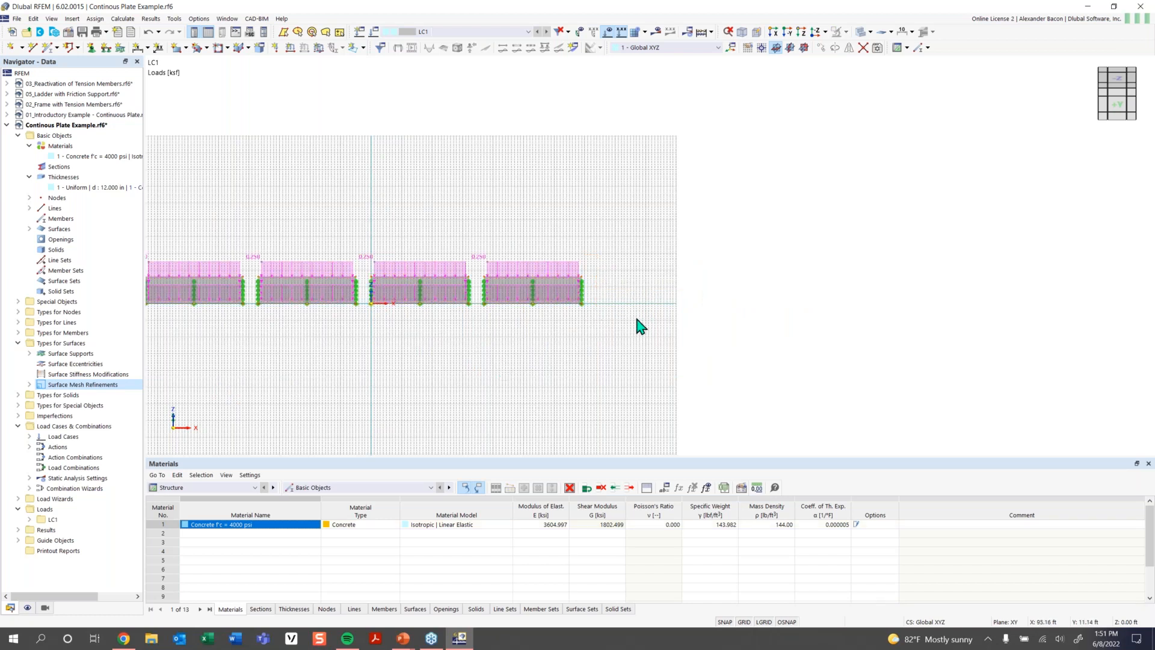
# Set up a new uniform beam member and choose the massive rectangle from the section library for it
pyautogui.scroll(2, 647, 286)
pyautogui.scroll(2, 649, 289)
pyautogui.keyDown('ctrl'); pyautogui.moveTo(583, 300); pyautogui.dragTo(675, 258, button='middle'); pyautogui.keyUp('ctrl')
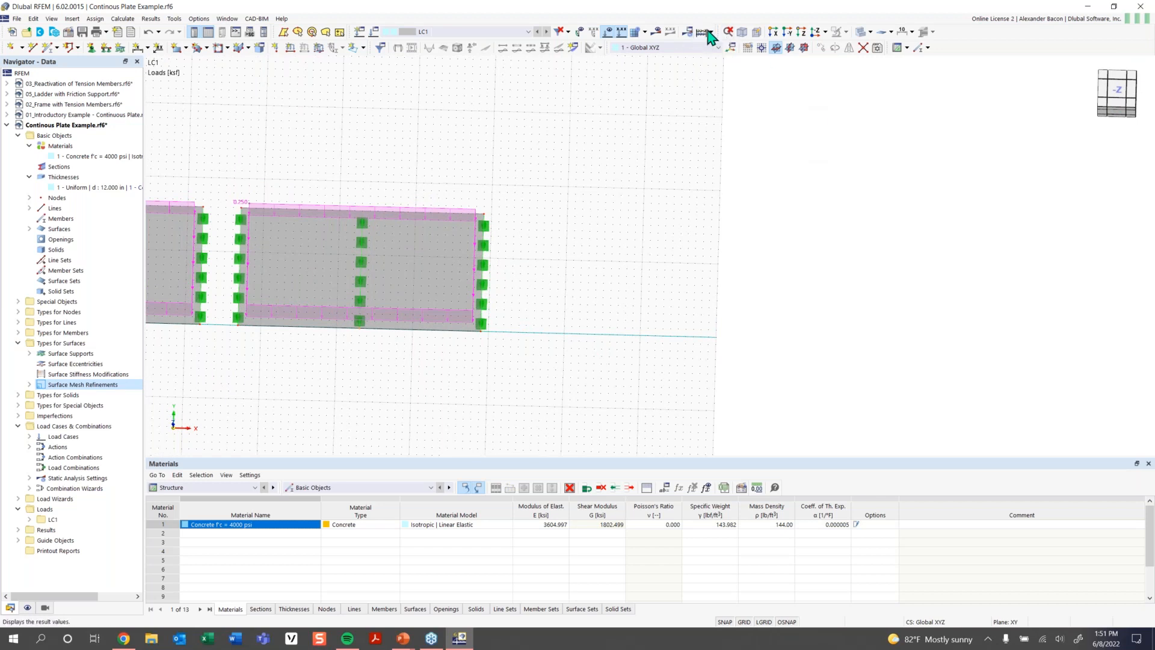
pyautogui.click(817, 35)
pyautogui.moveTo(713, 347); pyautogui.dragTo(472, 352, button='middle')
pyautogui.moveTo(731, 360); pyautogui.dragTo(558, 369, button='middle')
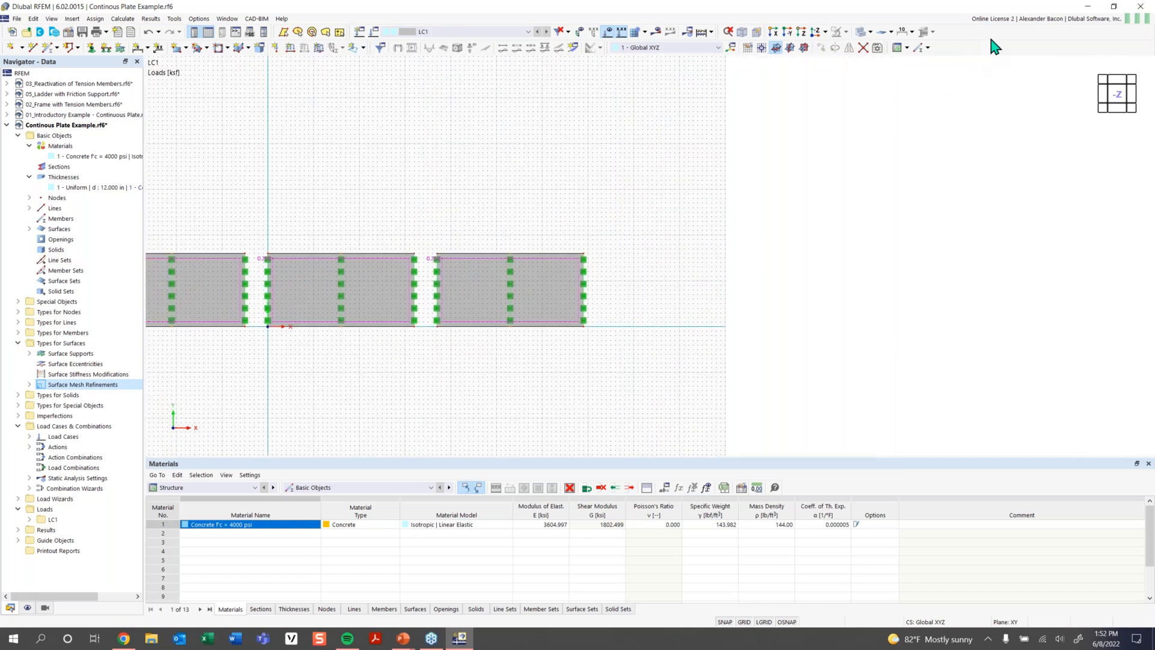
pyautogui.click(46, 49)
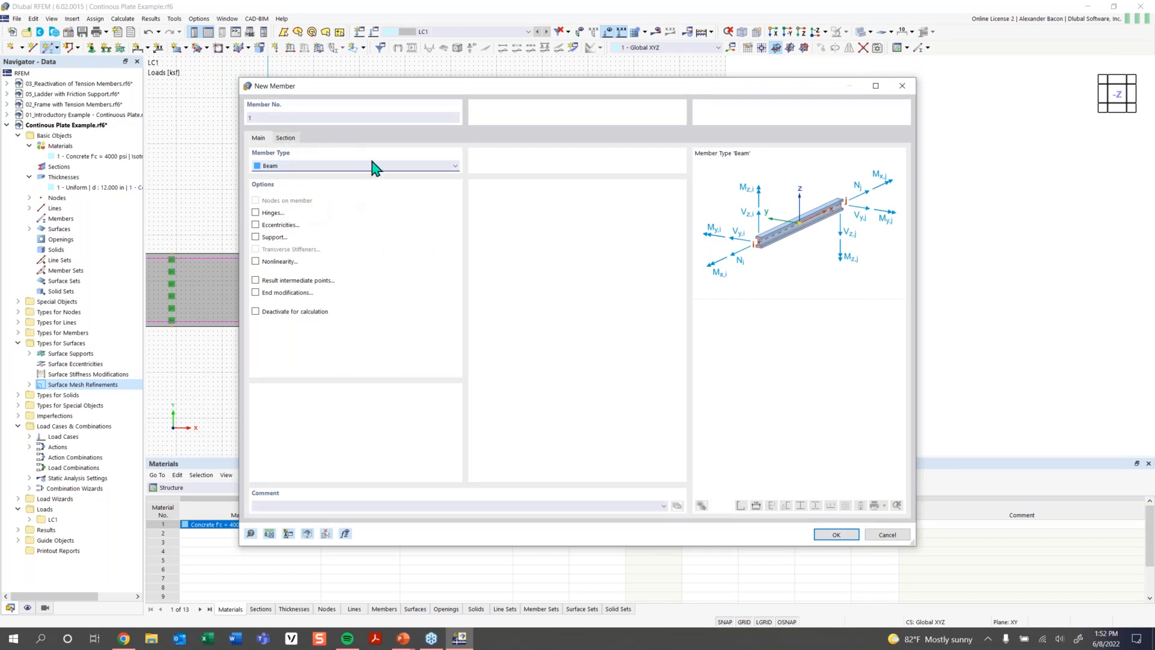
pyautogui.click(290, 142)
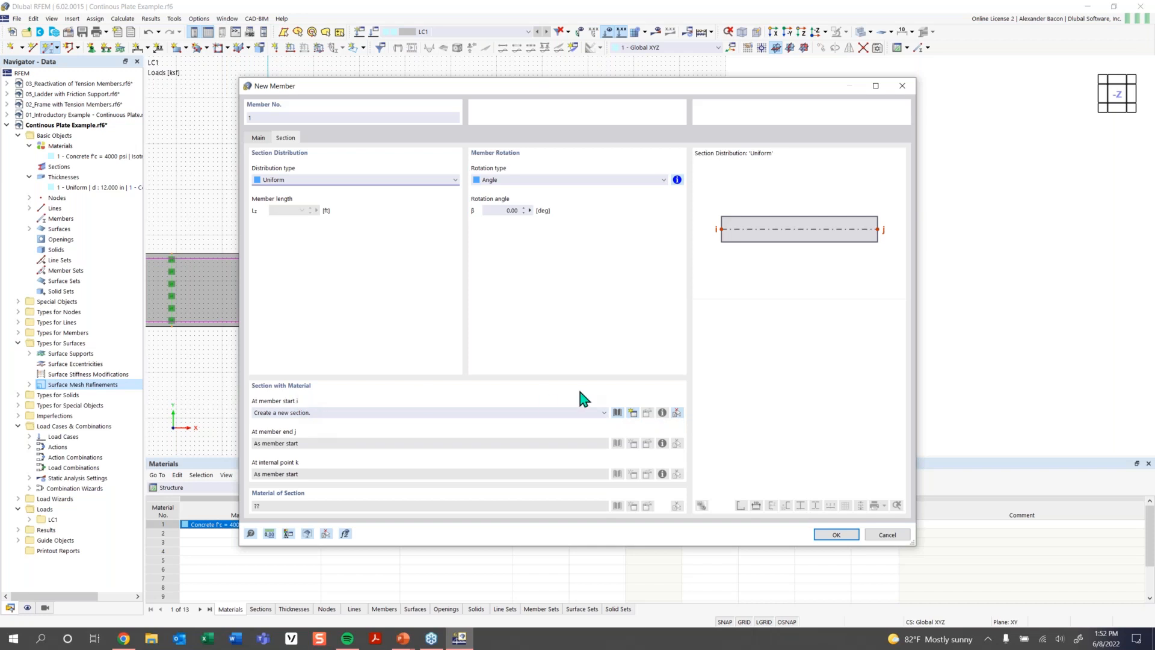
pyautogui.click(618, 412)
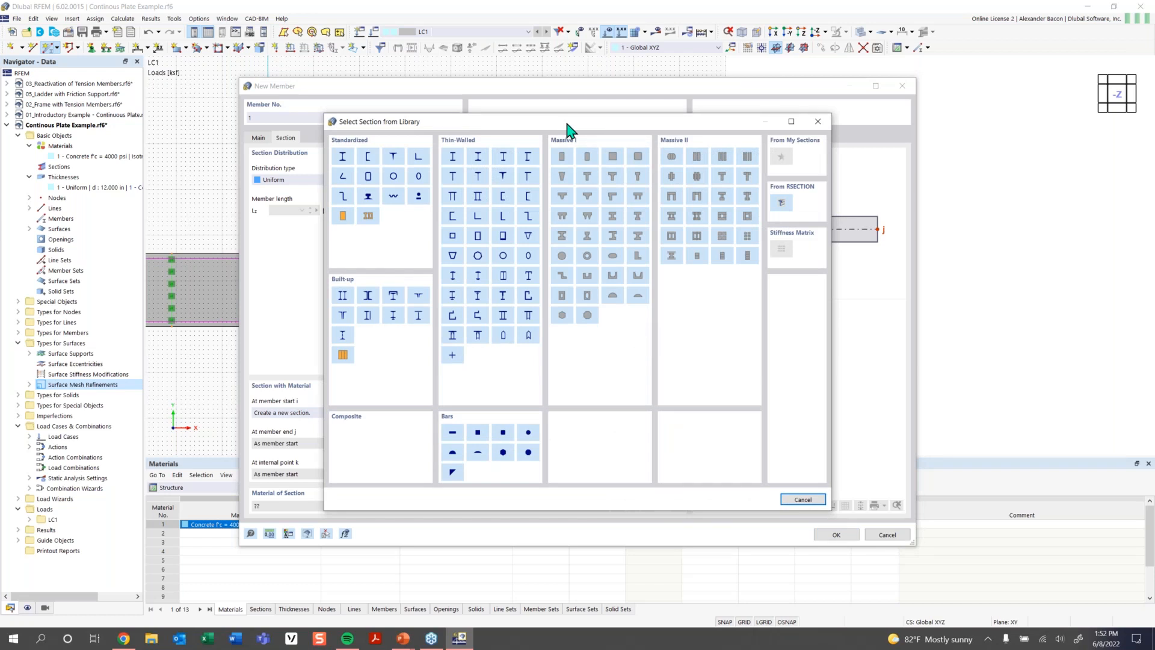
pyautogui.moveTo(580, 125); pyautogui.dragTo(547, 122)
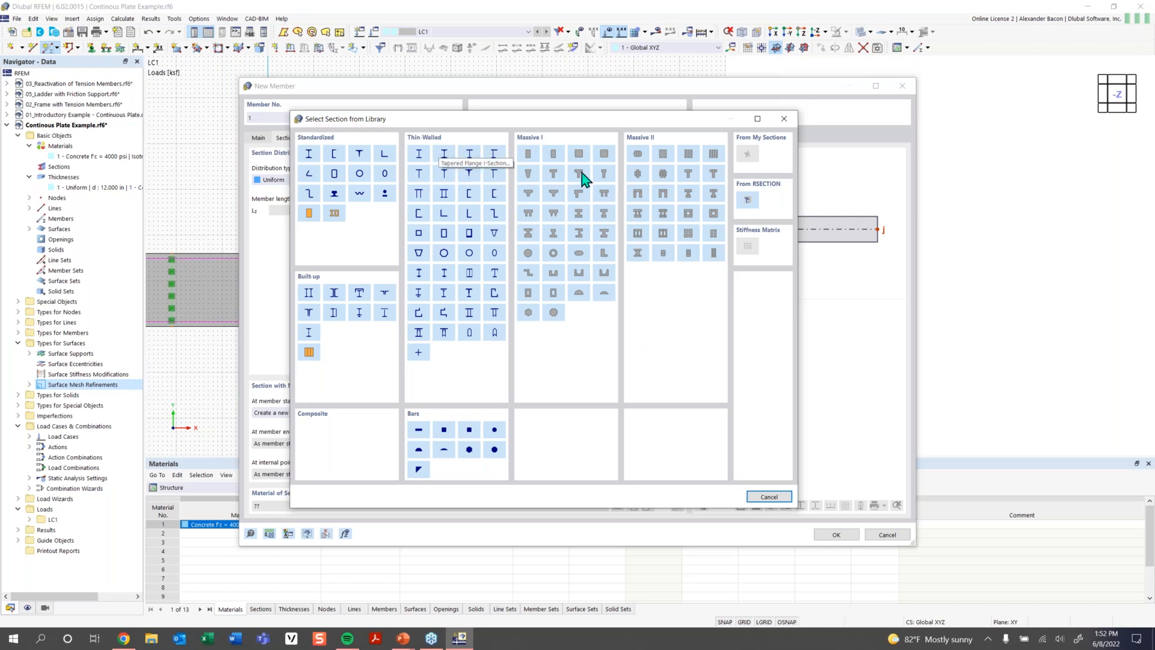
pyautogui.click(529, 157)
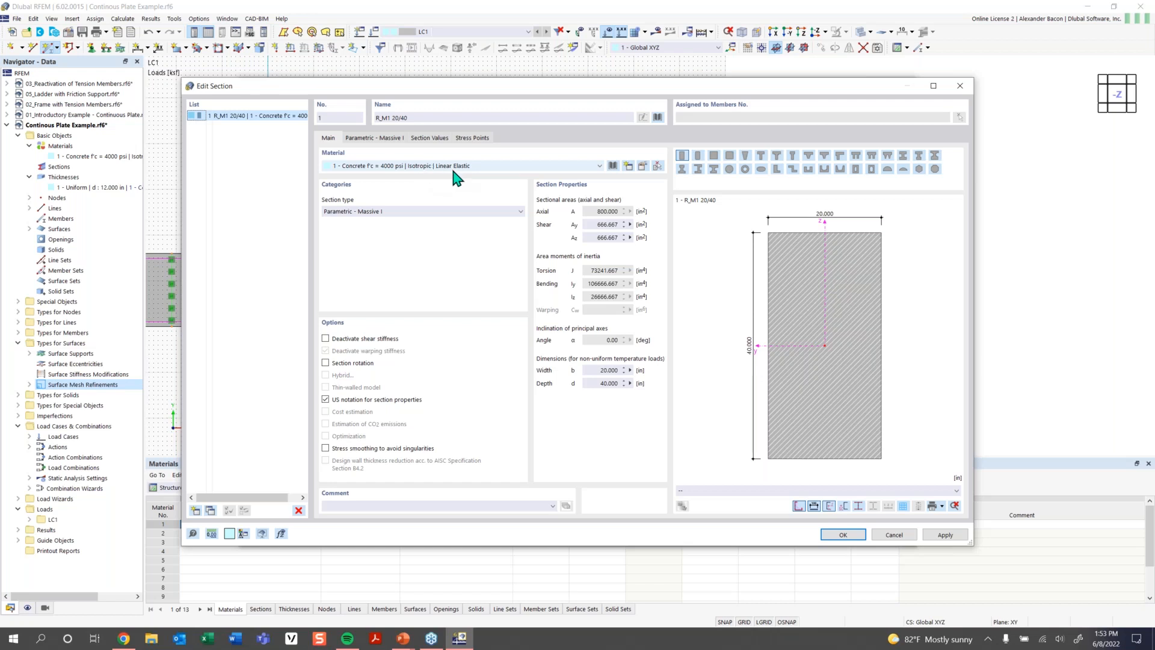
# Size the rectangular concrete section with width b 40 in and depth d 12 in, and accept the section and member settings
pyautogui.click(614, 167)
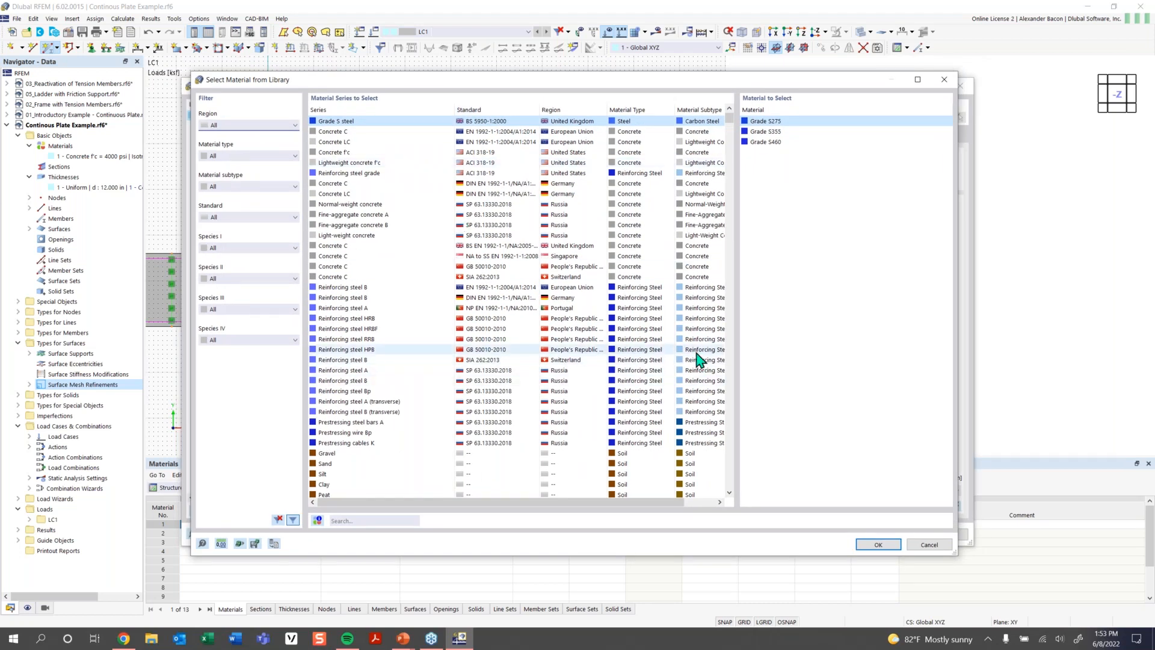
pyautogui.click(943, 81)
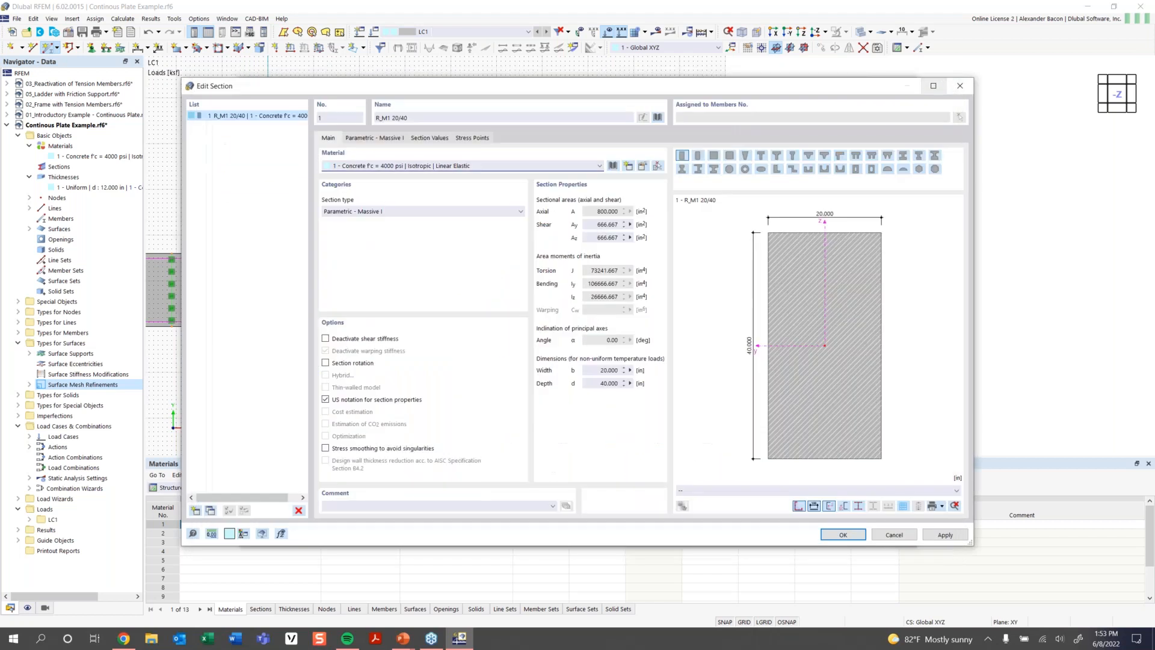
pyautogui.click(382, 140)
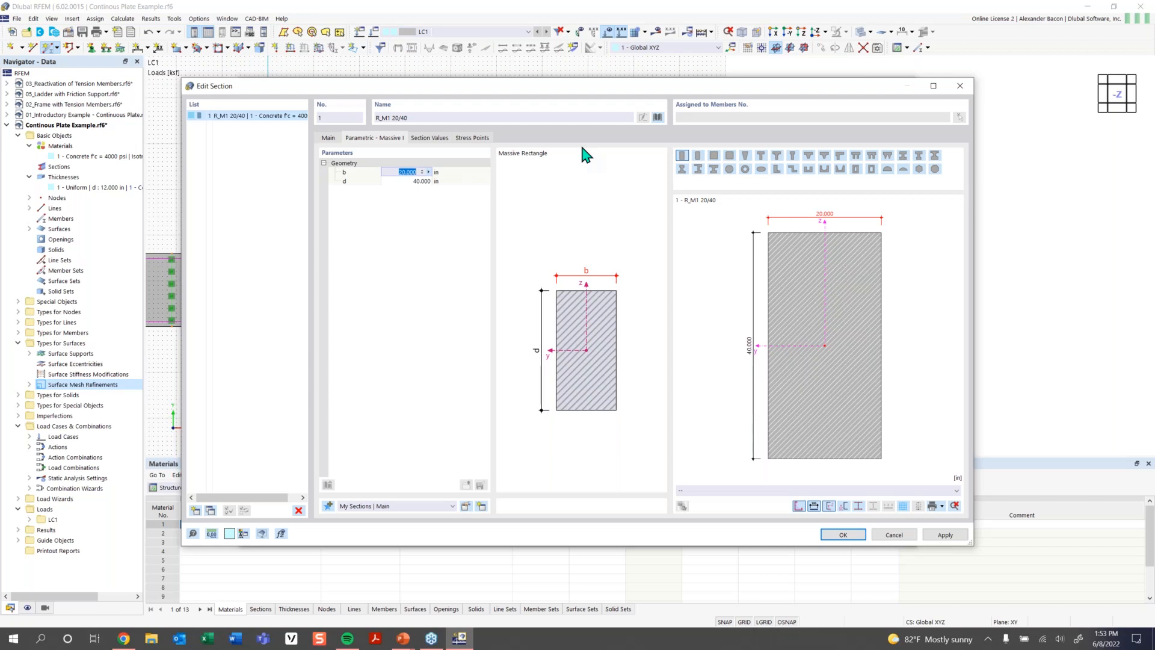
pyautogui.write('40')
pyautogui.click(406, 181)
pyautogui.write('12')
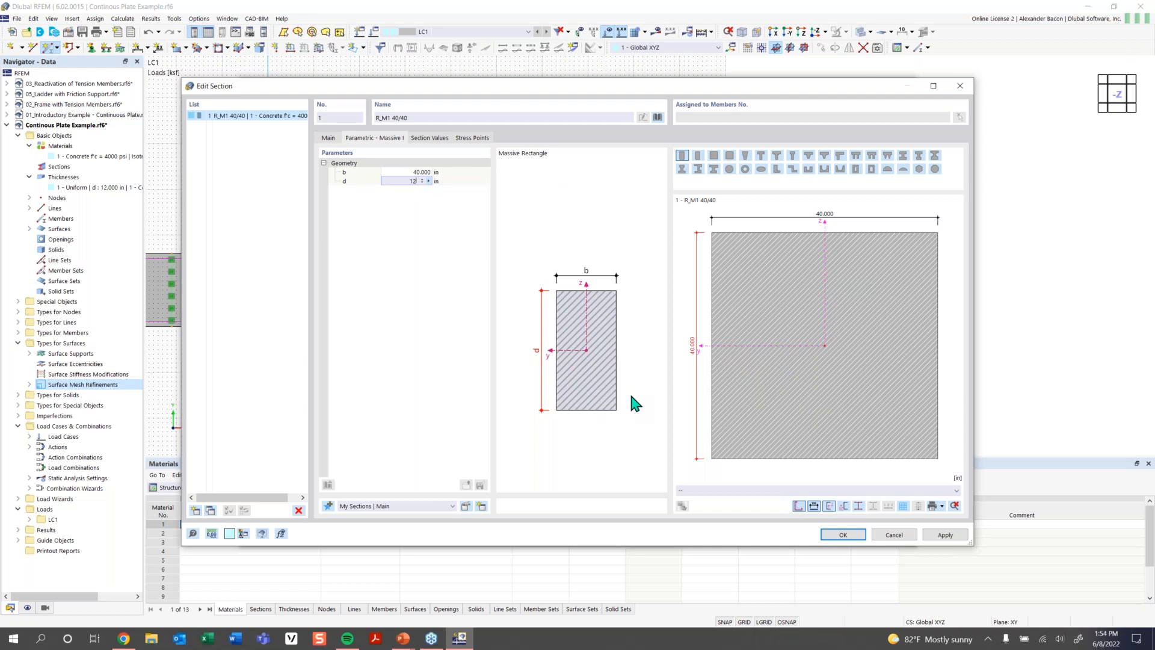
pyautogui.click(842, 535)
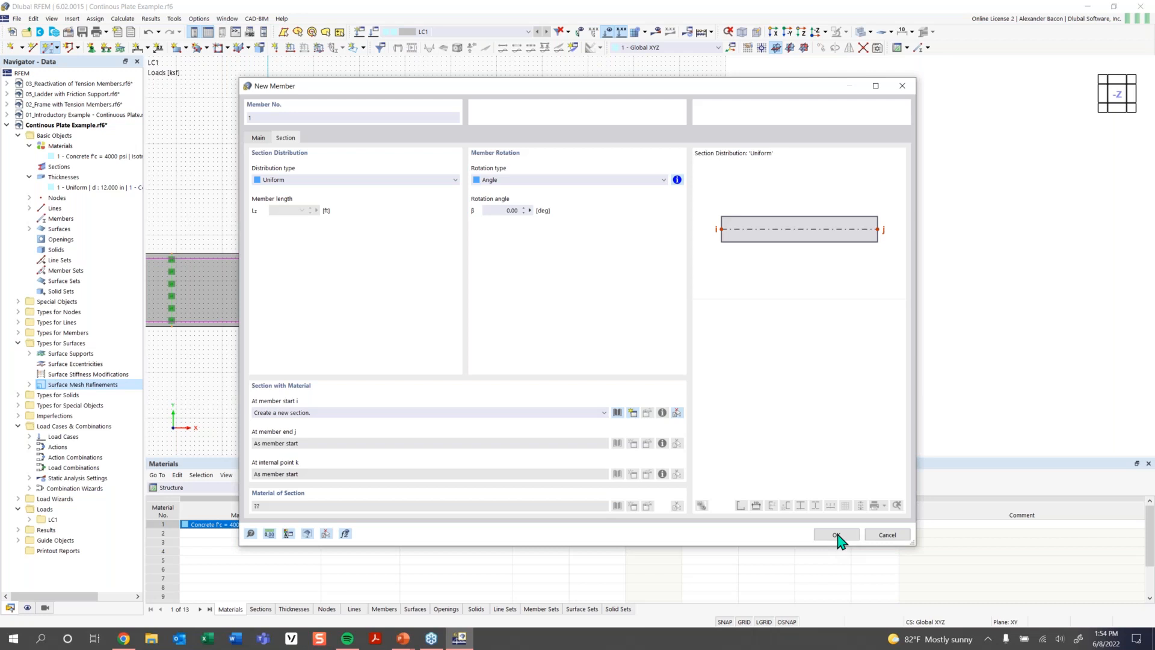
pyautogui.click(838, 534)
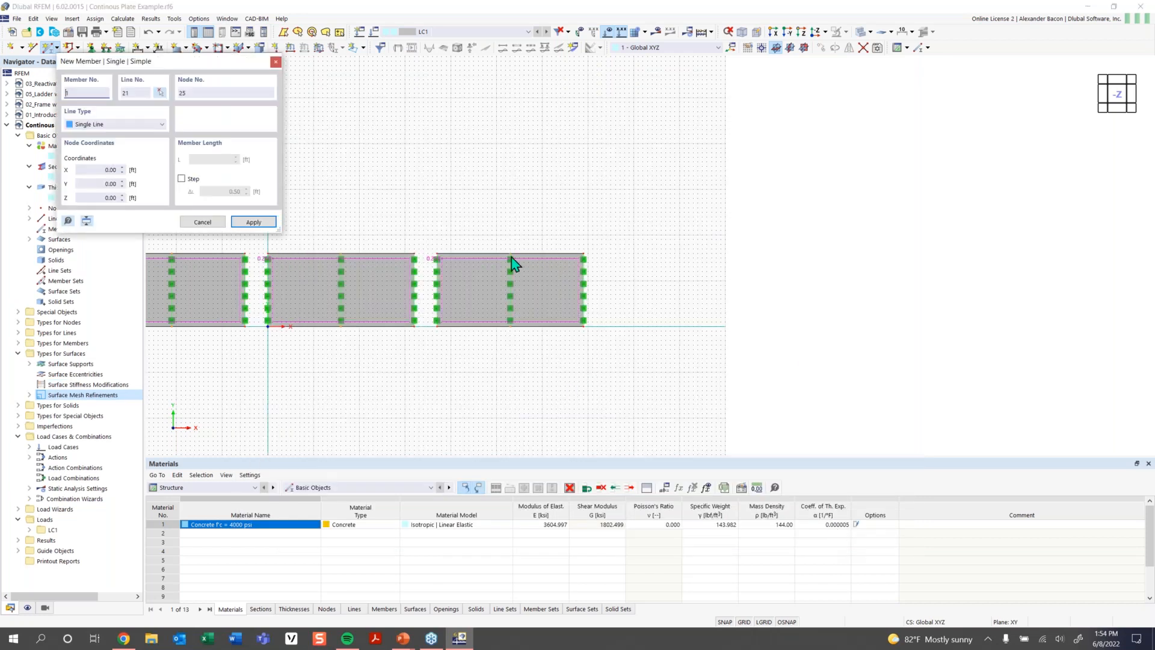
# Try a 16 ft beam member along X beyond the last plate, starting at X 74 ft, Y 8 ft, and undo it
pyautogui.scroll(-1, 568, 372)
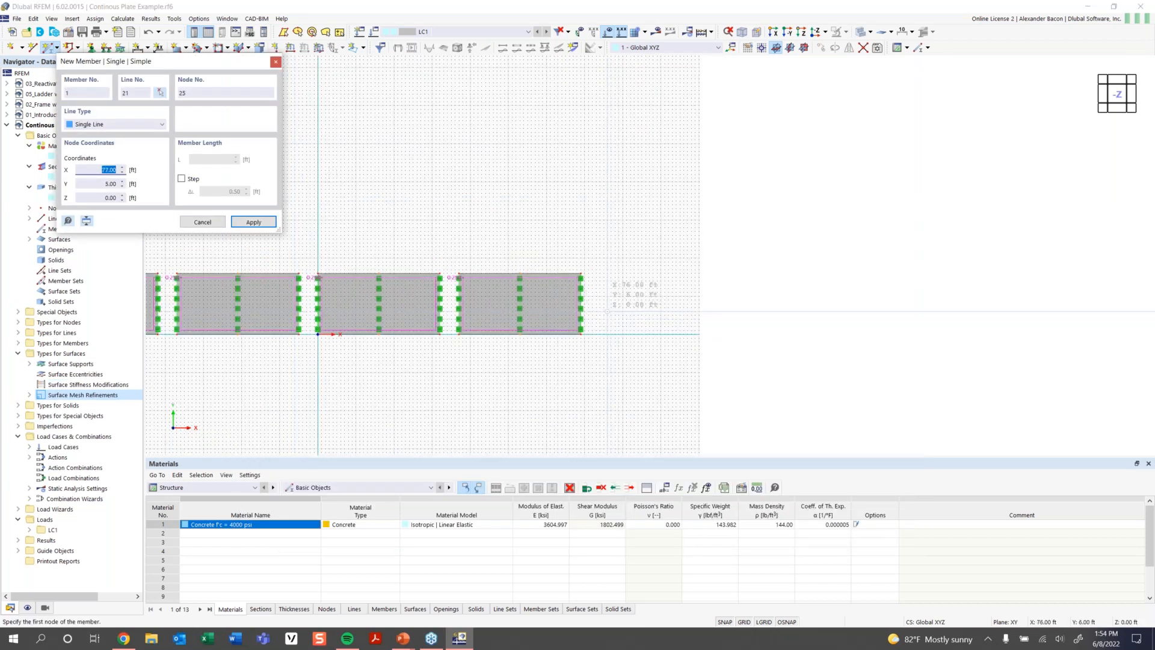
pyautogui.scroll(2, 604, 304)
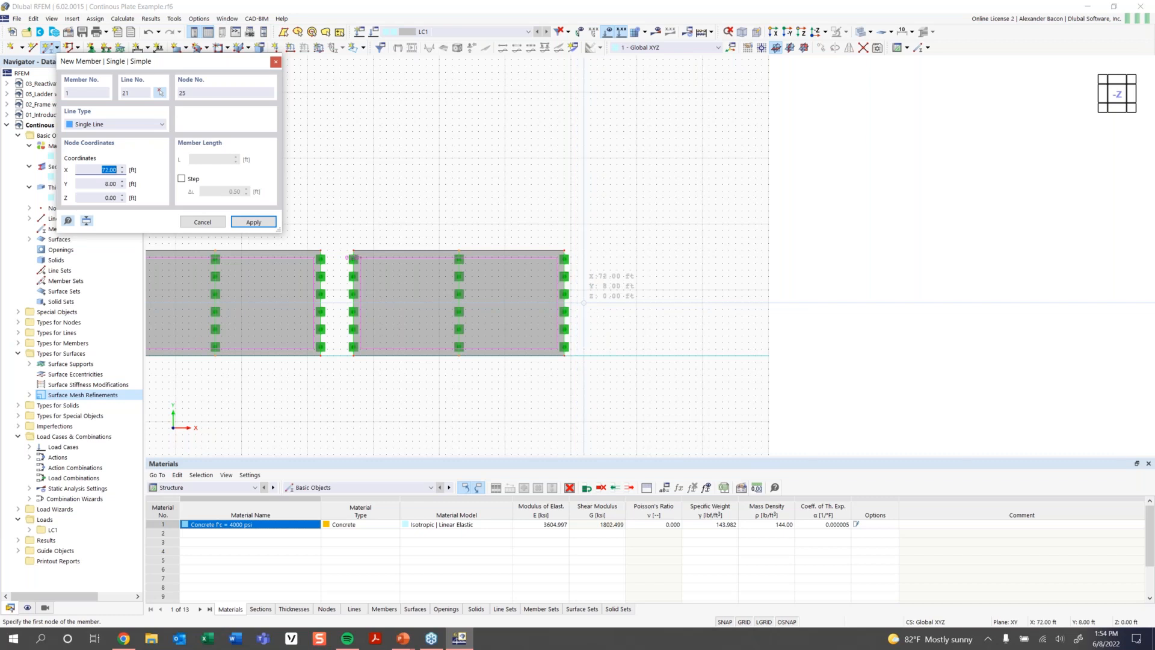
pyautogui.click(597, 302)
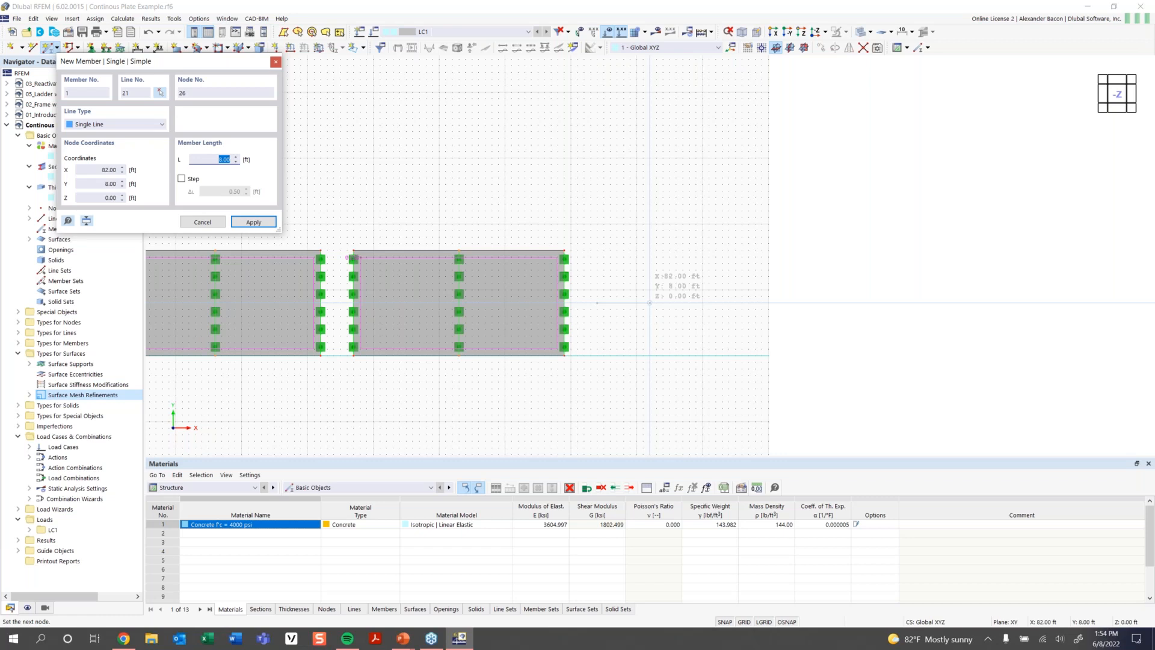
pyautogui.write('16')
pyautogui.press('Return')
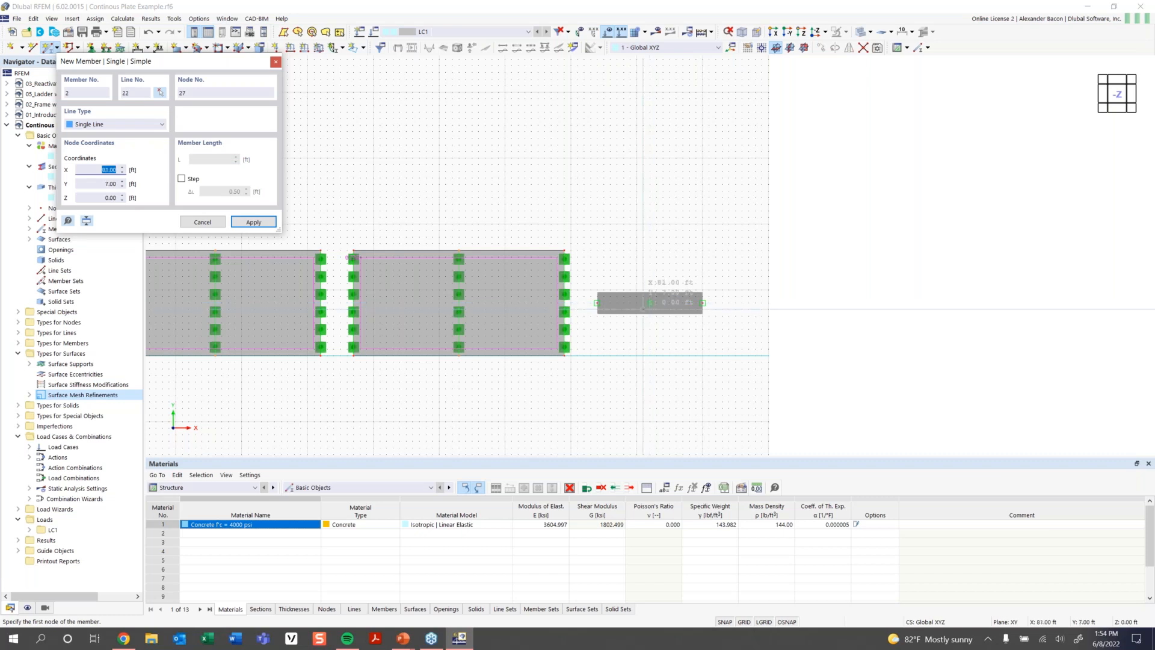
pyautogui.press('Escape')
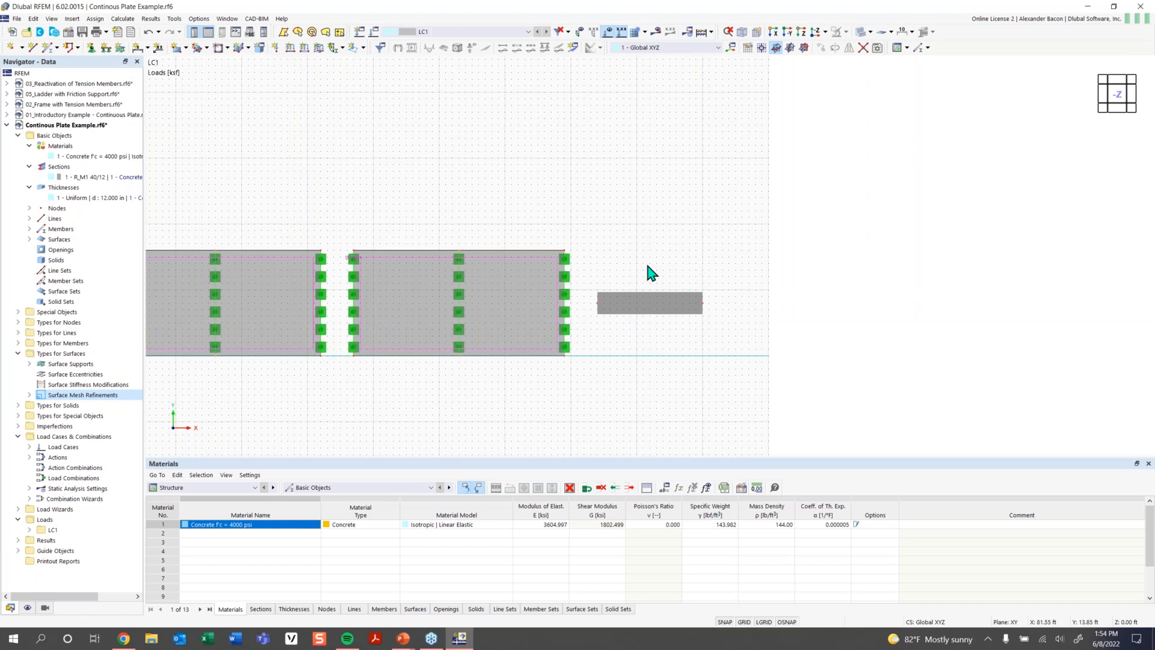
pyautogui.hotkey('ctrl', 'z')
# Create a 32 ft beam member along X beyond the last plate, starting at X 74 ft, Y 8 ft, Z 0 ft
pyautogui.click(49, 48)
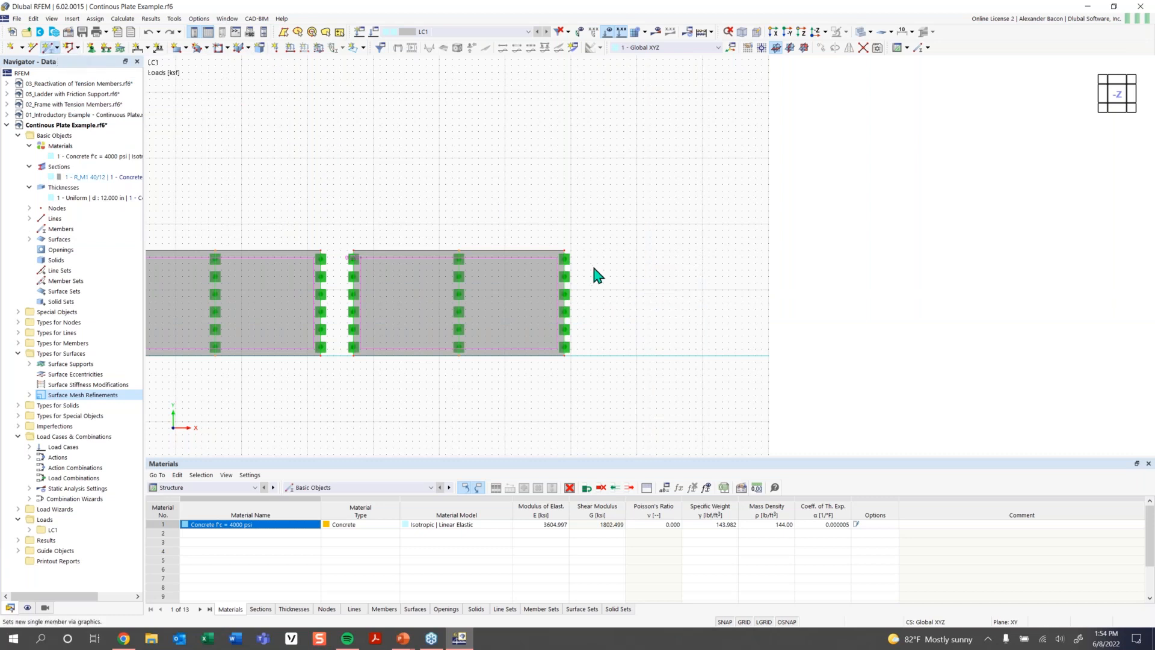
pyautogui.click(836, 538)
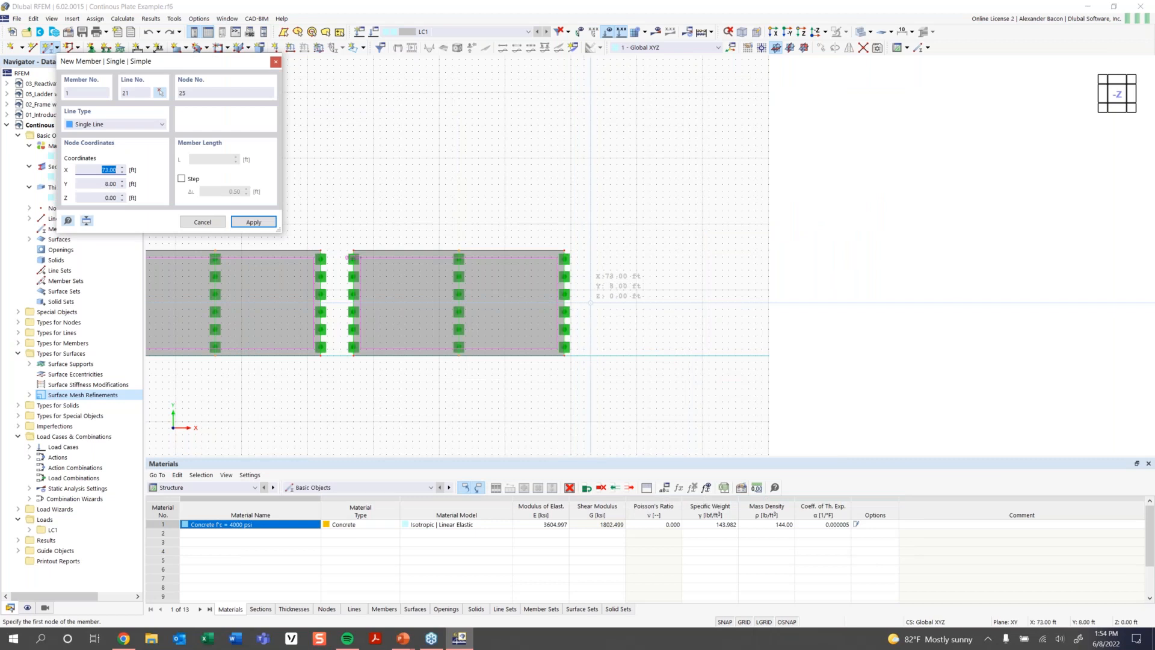
pyautogui.click(598, 303)
pyautogui.write('32')
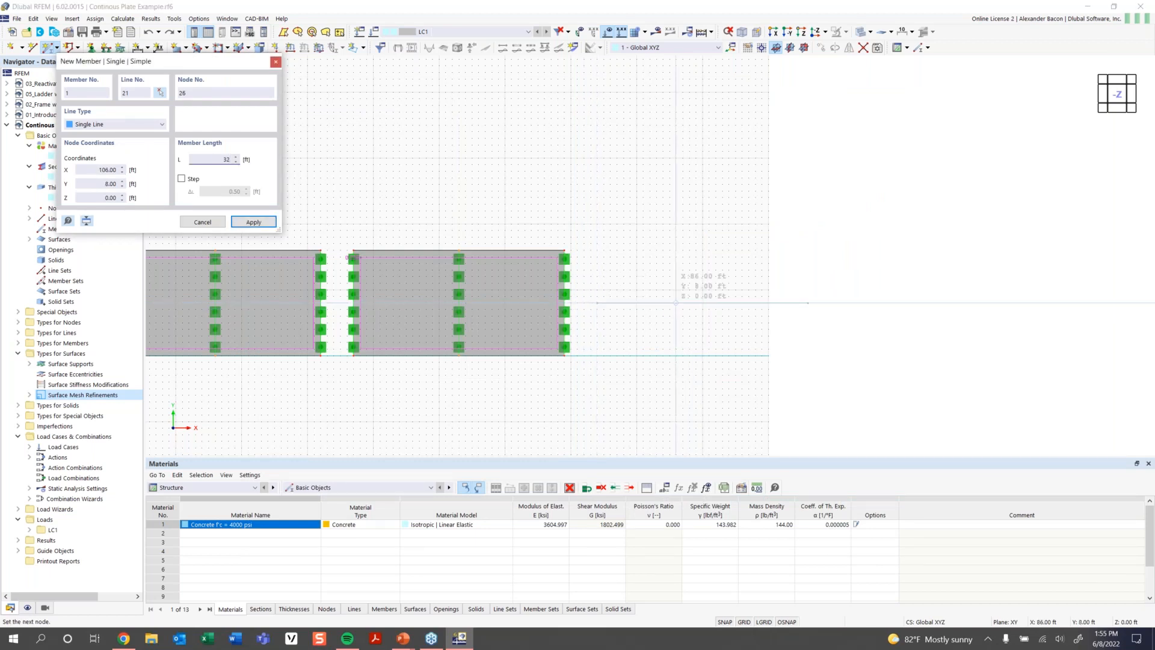
pyautogui.press('Return')
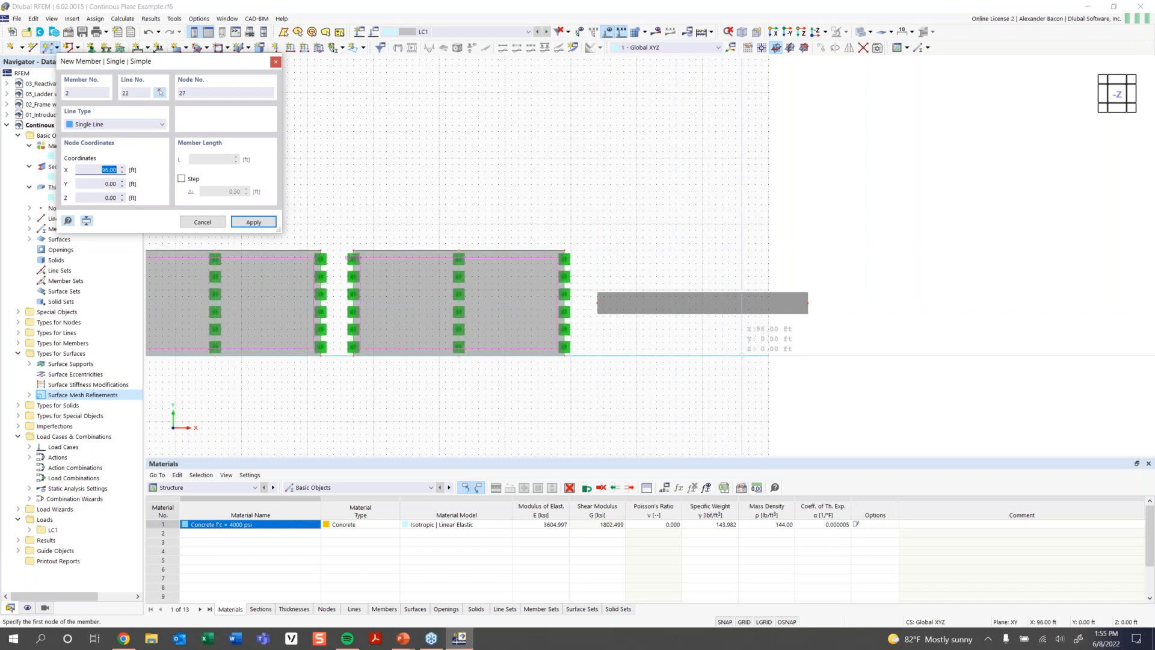
pyautogui.press('Escape')
pyautogui.moveTo(633, 395); pyautogui.dragTo(729, 279, button='middle')
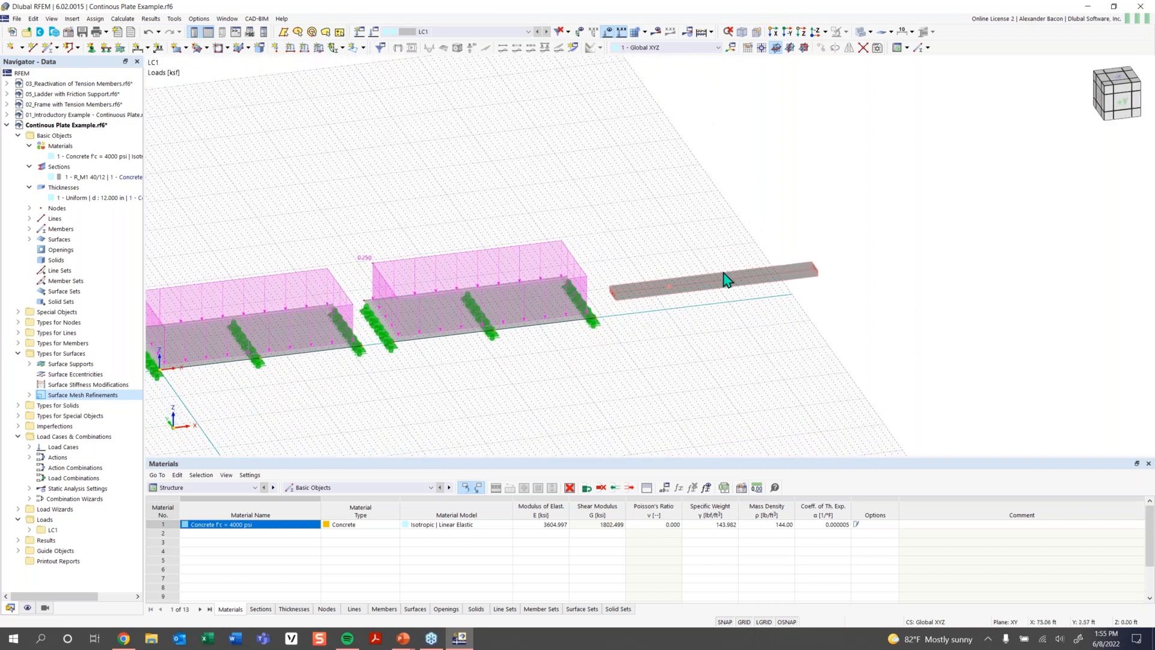
pyautogui.scroll(5, 696, 286)
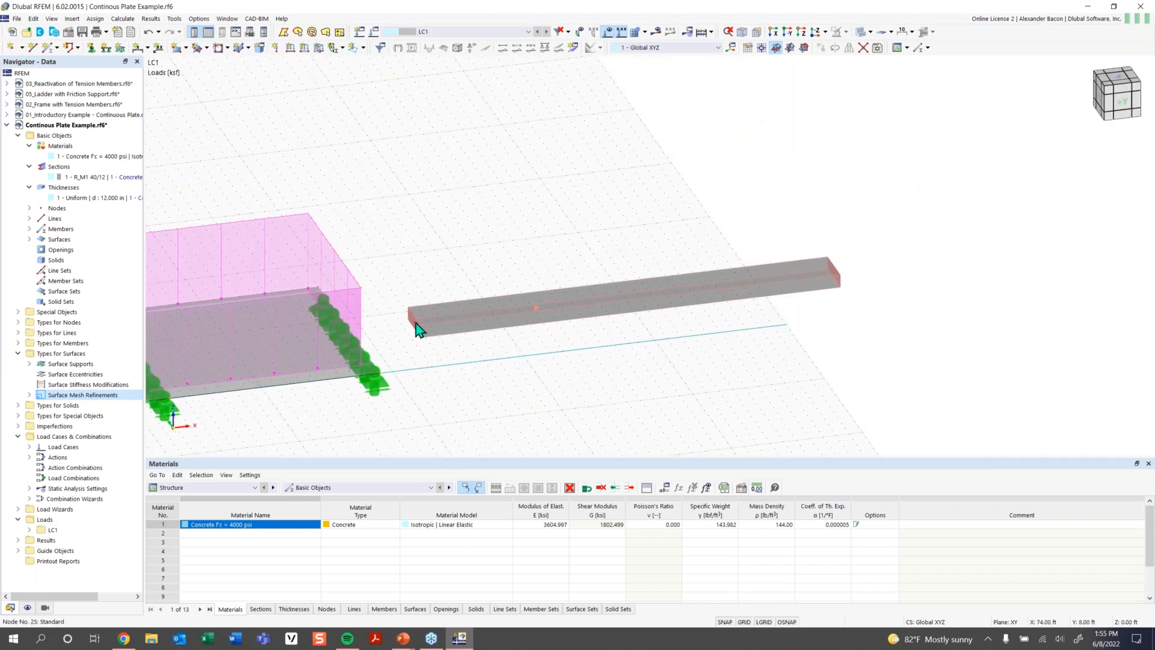
pyautogui.scroll(-3, 810, 278)
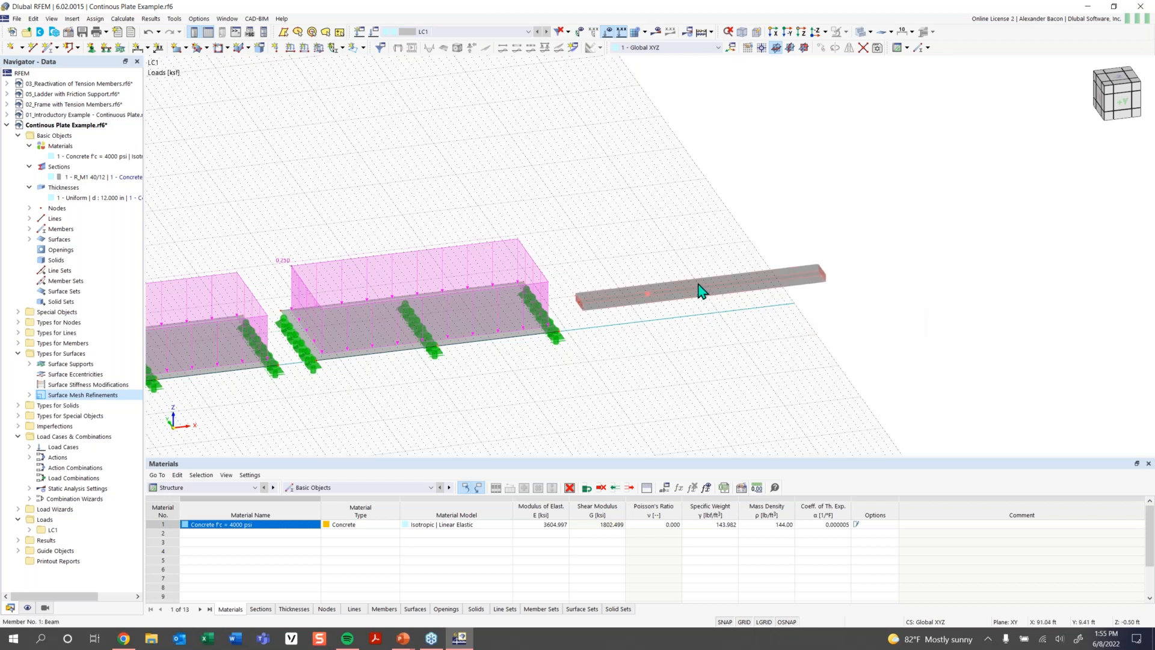
# Divide the beam using intermediate nodes, with the option to create 'On Member' nodes without dividing the member
pyautogui.moveTo(700, 299)
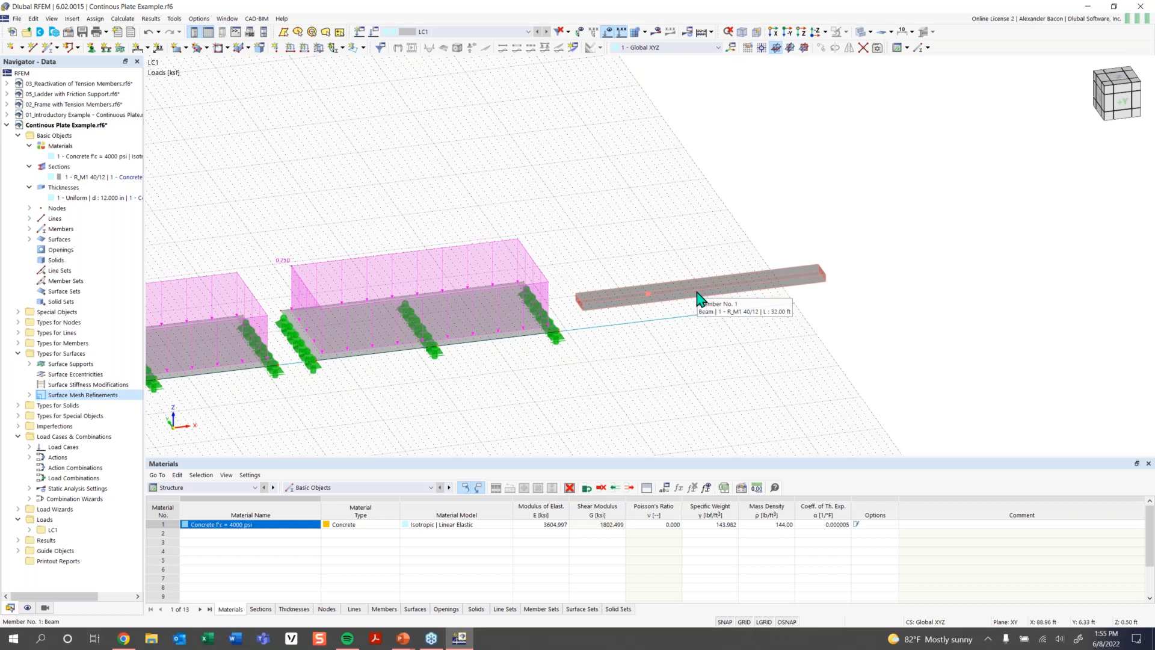
pyautogui.rightClick(699, 299)
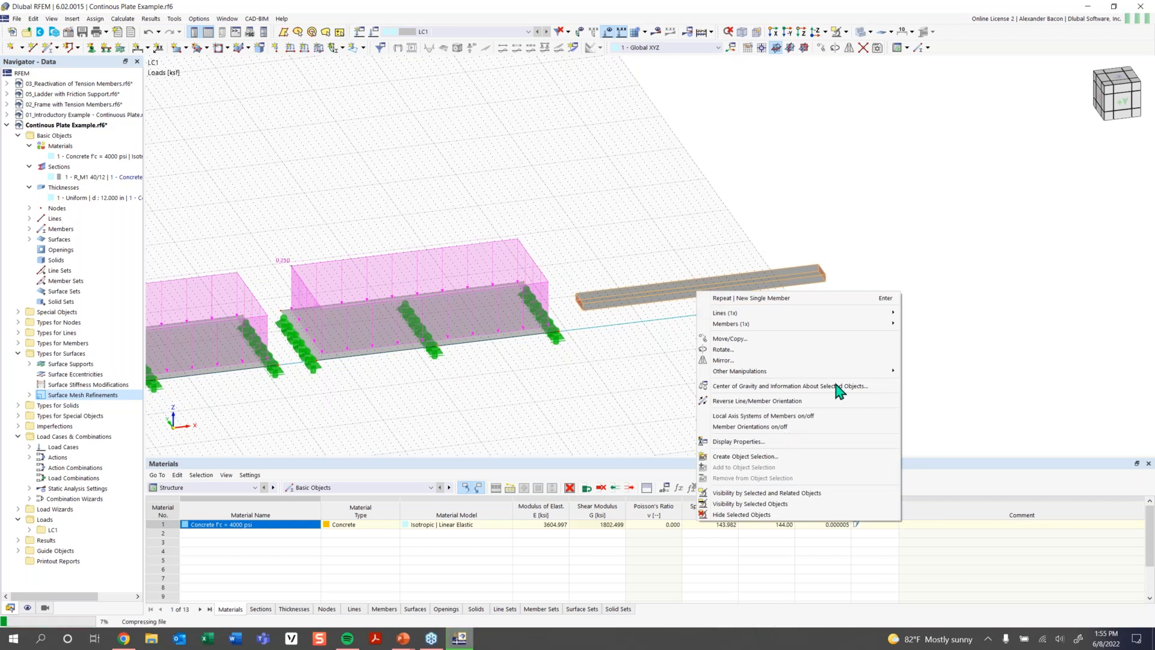
pyautogui.moveTo(824, 374)
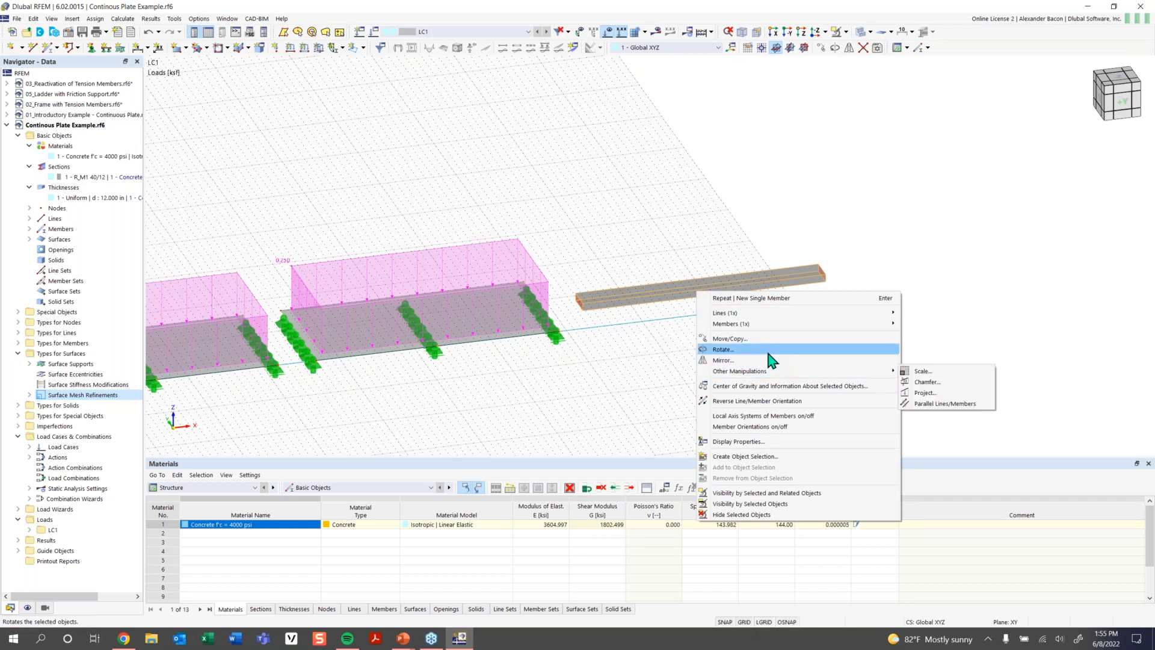
pyautogui.moveTo(745, 326)
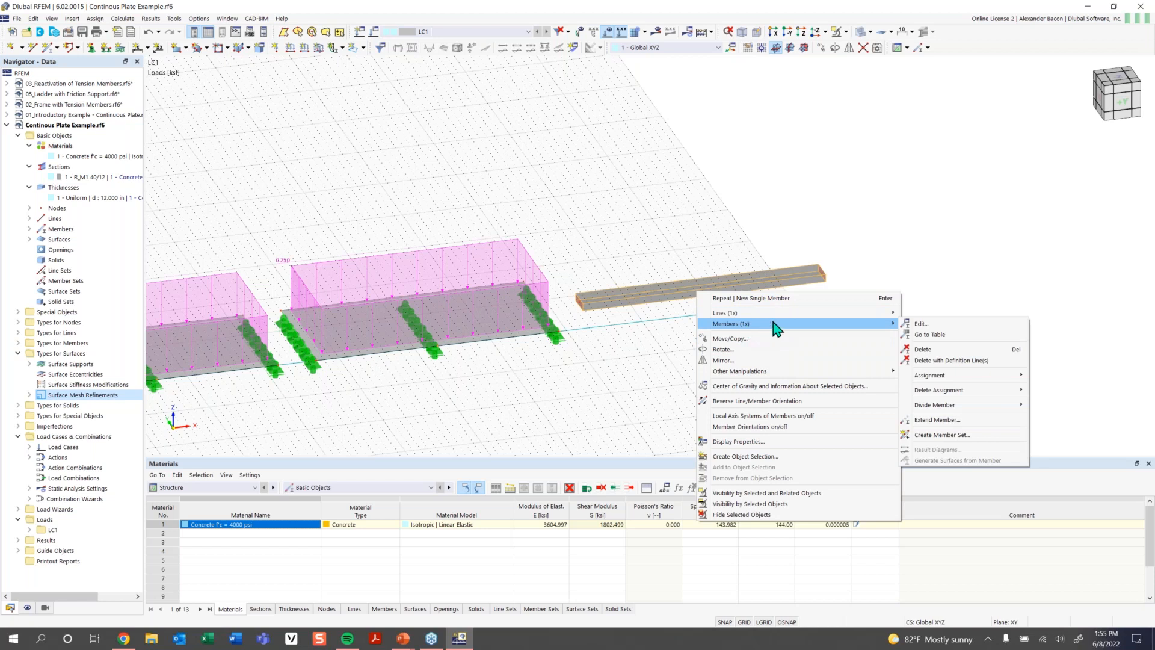
pyautogui.moveTo(952, 406)
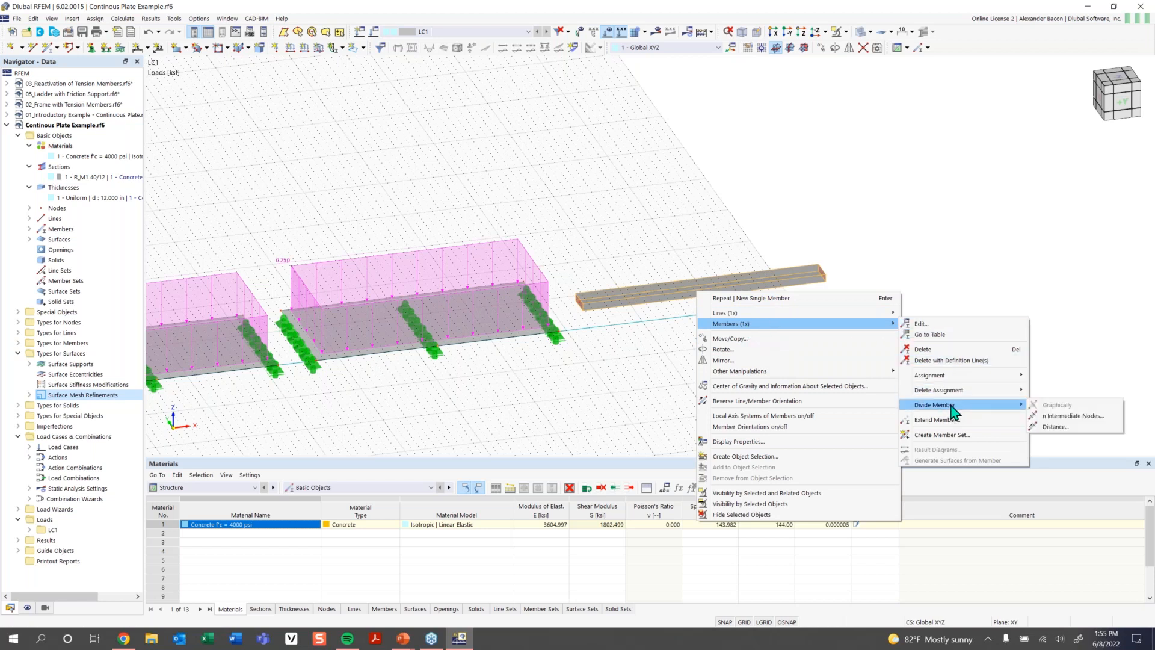
pyautogui.click(1060, 416)
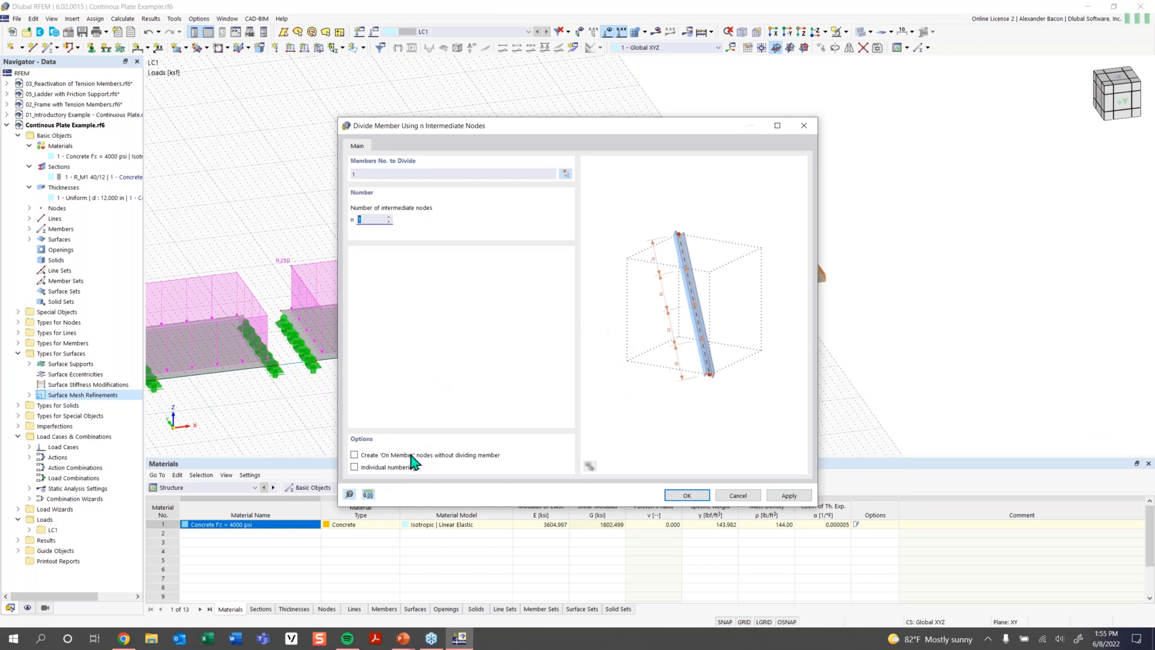
pyautogui.click(359, 457)
pyautogui.click(369, 220)
pyautogui.click(687, 496)
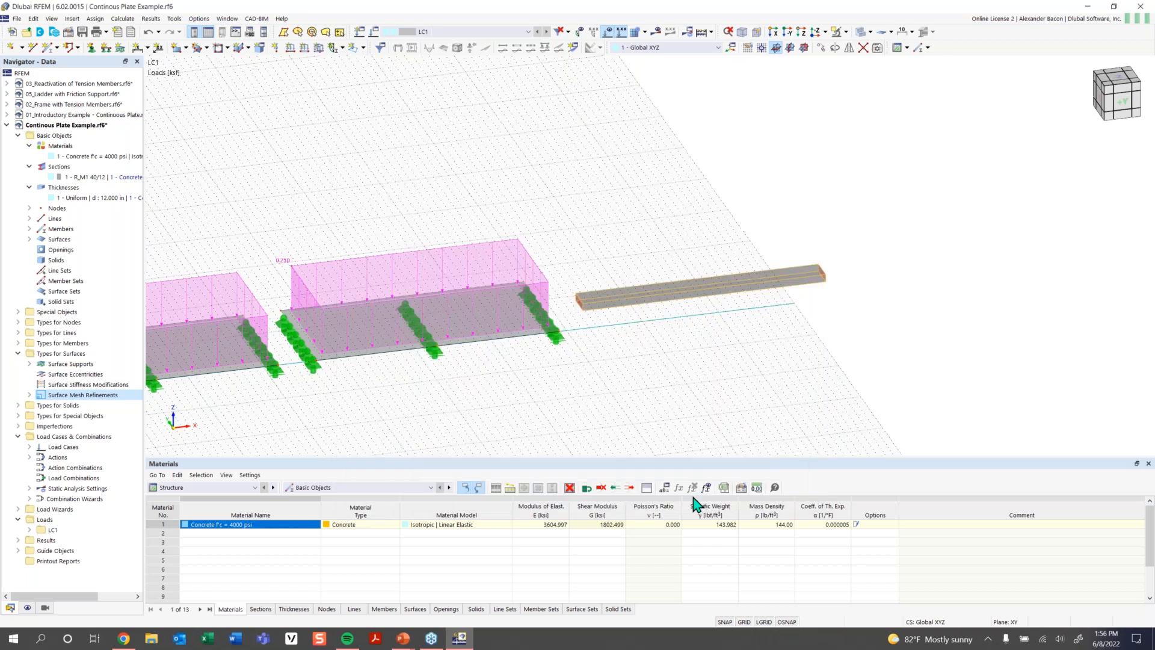
pyautogui.scroll(5, 704, 293)
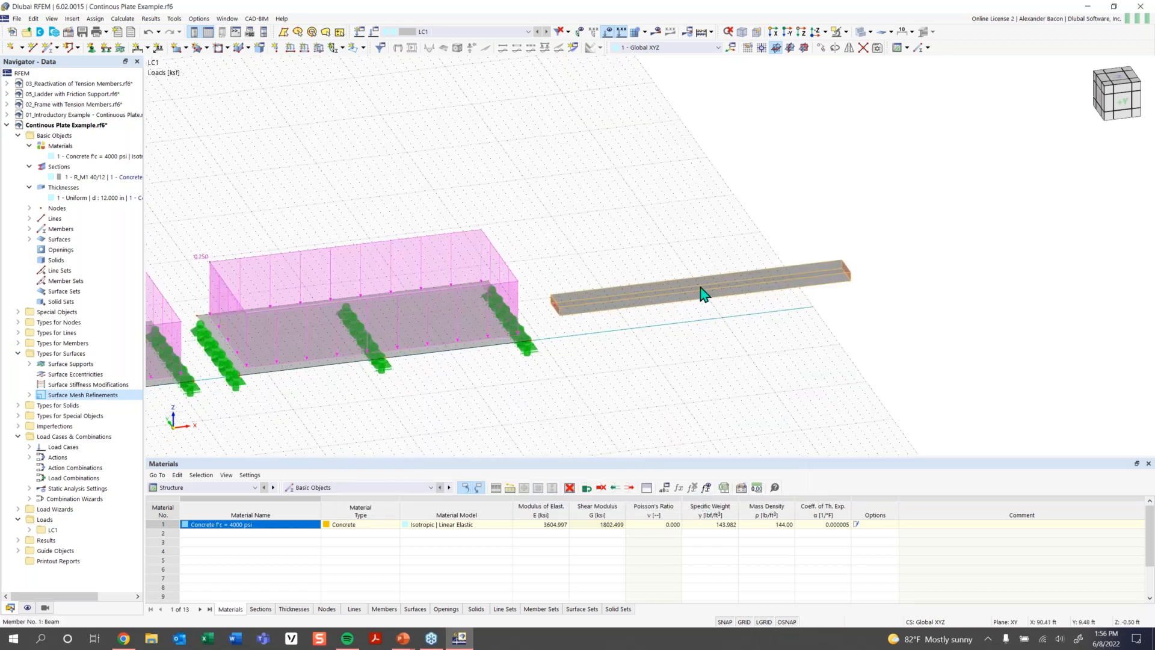
pyautogui.scroll(-2, 734, 362)
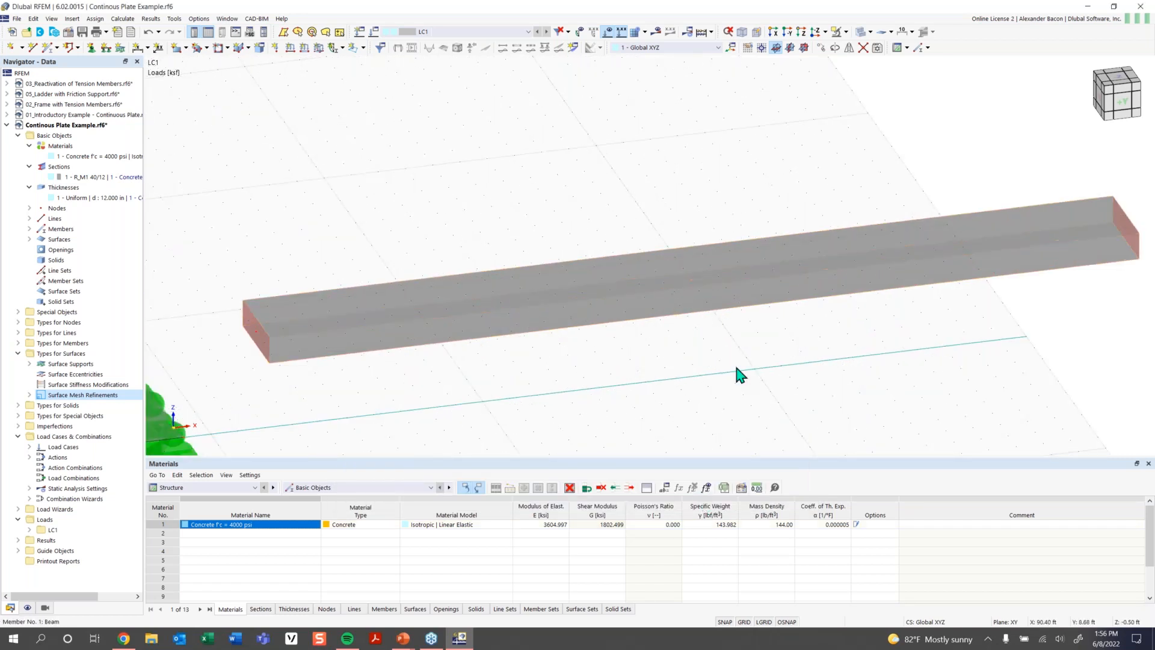
pyautogui.scroll(-3, 737, 368)
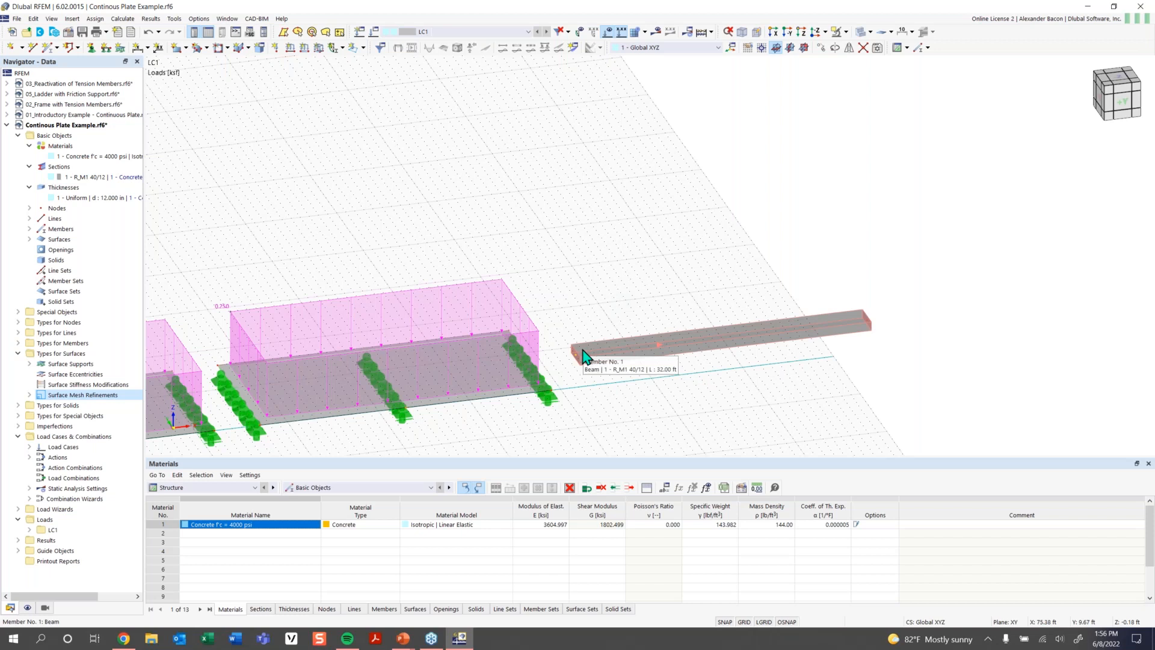
# Define a new nodal support for the beam's start node, fixing uX, uY, uZ, φX and φZ while leaving φY free, and assign it
pyautogui.click(93, 48)
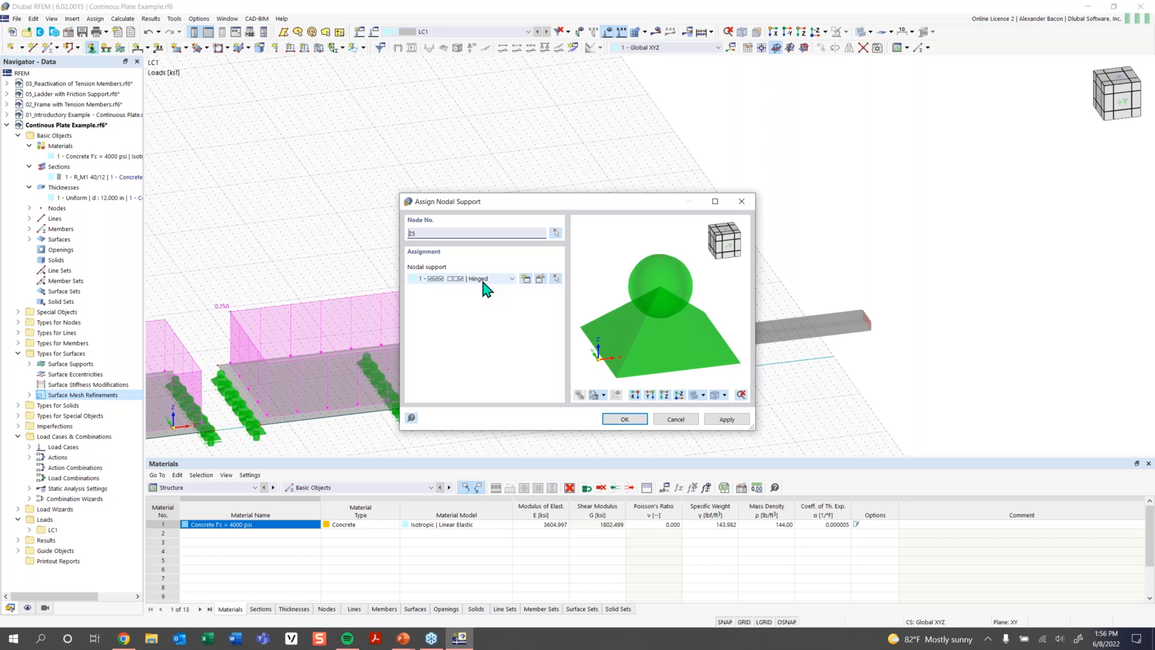
pyautogui.click(482, 281)
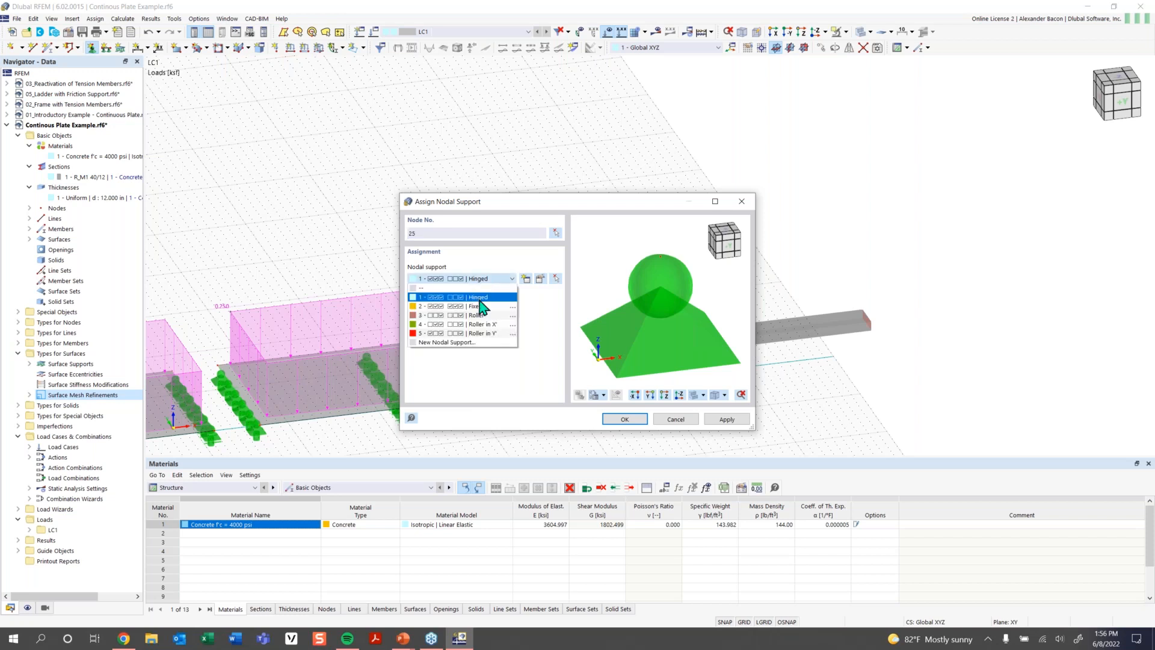
pyautogui.click(529, 278)
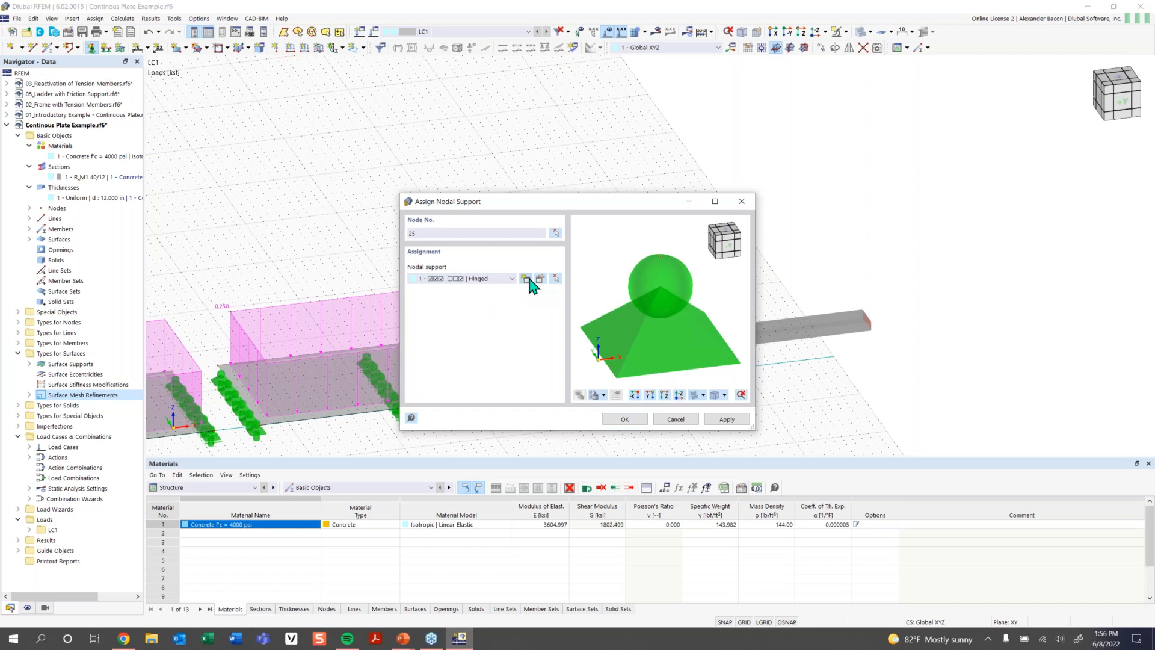
pyautogui.click(527, 279)
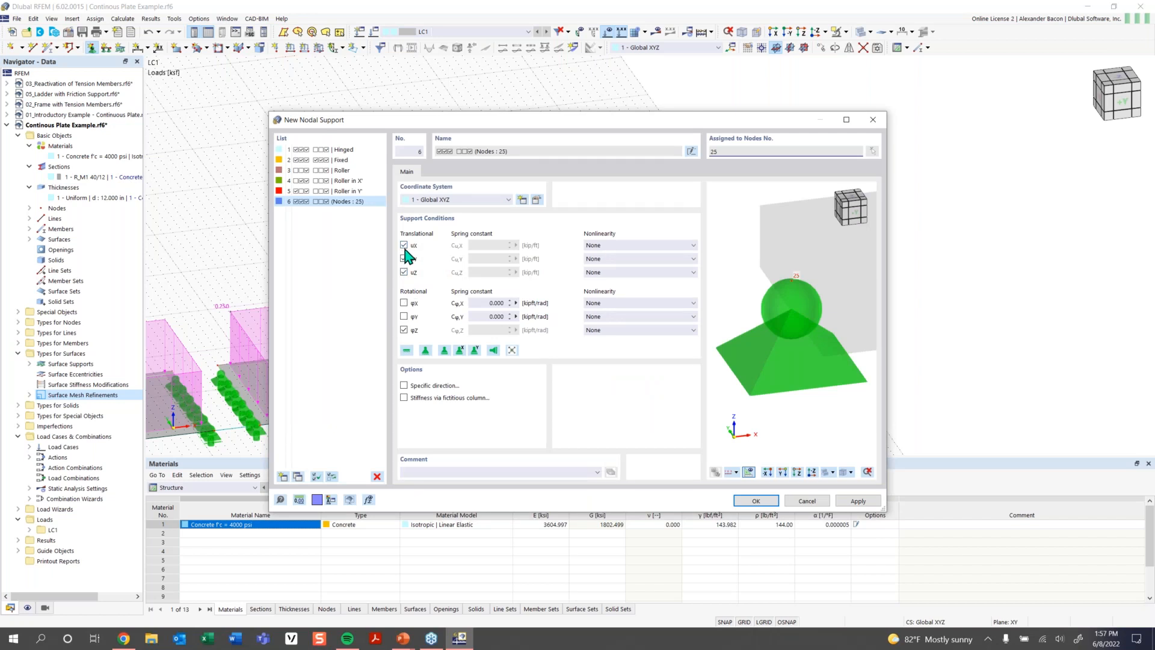
pyautogui.click(404, 304)
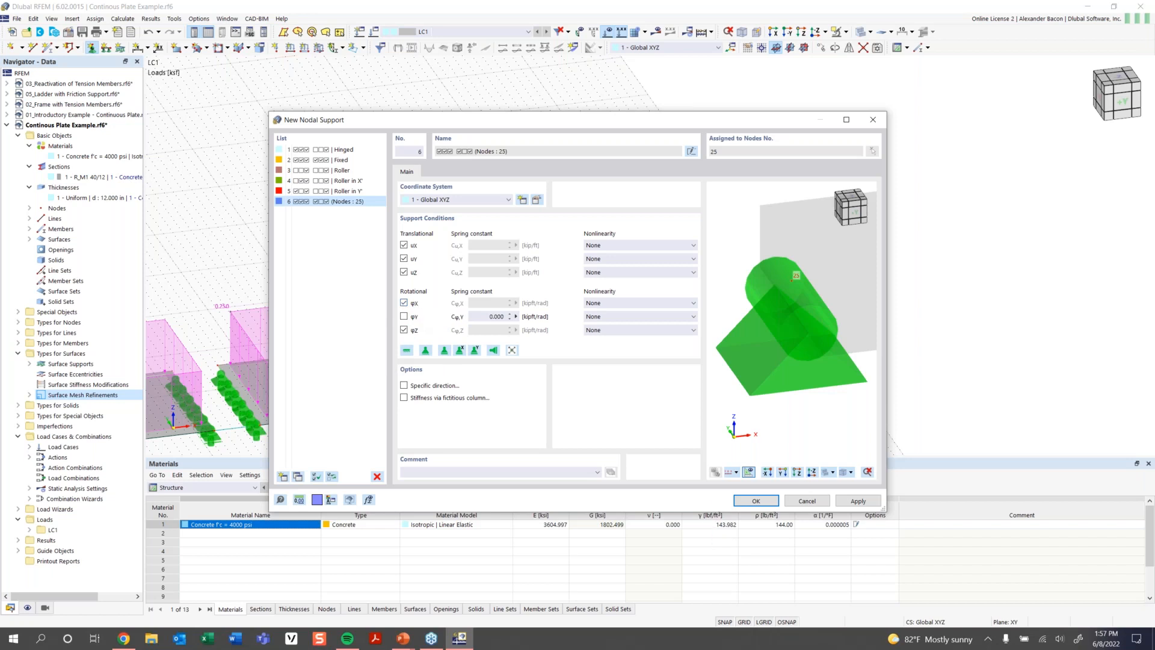
pyautogui.click(756, 502)
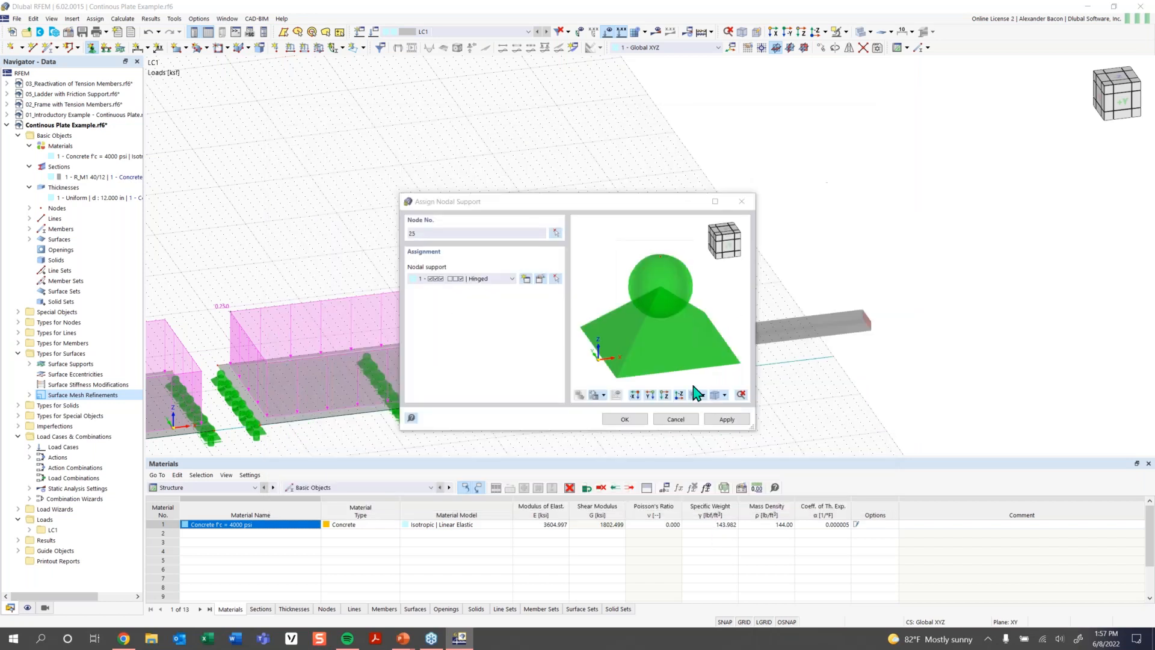
pyautogui.click(626, 420)
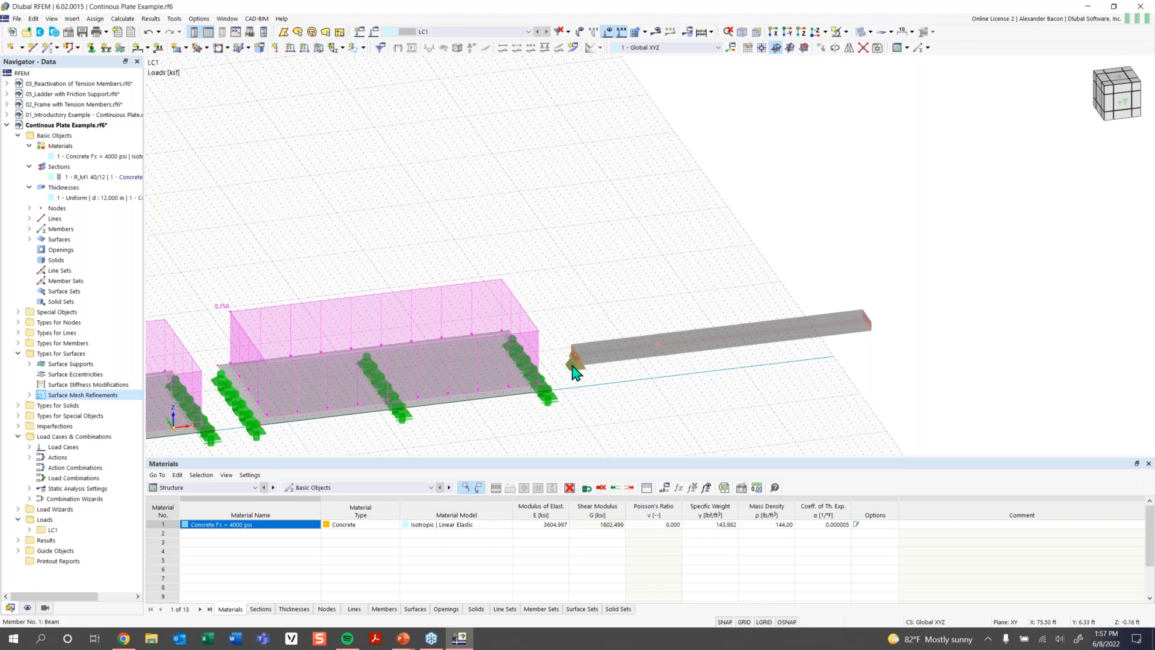
# Try assigning the predefined Roller in X' nodal support, with node 25 at the beam's start still selected
pyautogui.scroll(1, 579, 374)
pyautogui.scroll(1, 579, 374)
pyautogui.scroll(-1, 620, 380)
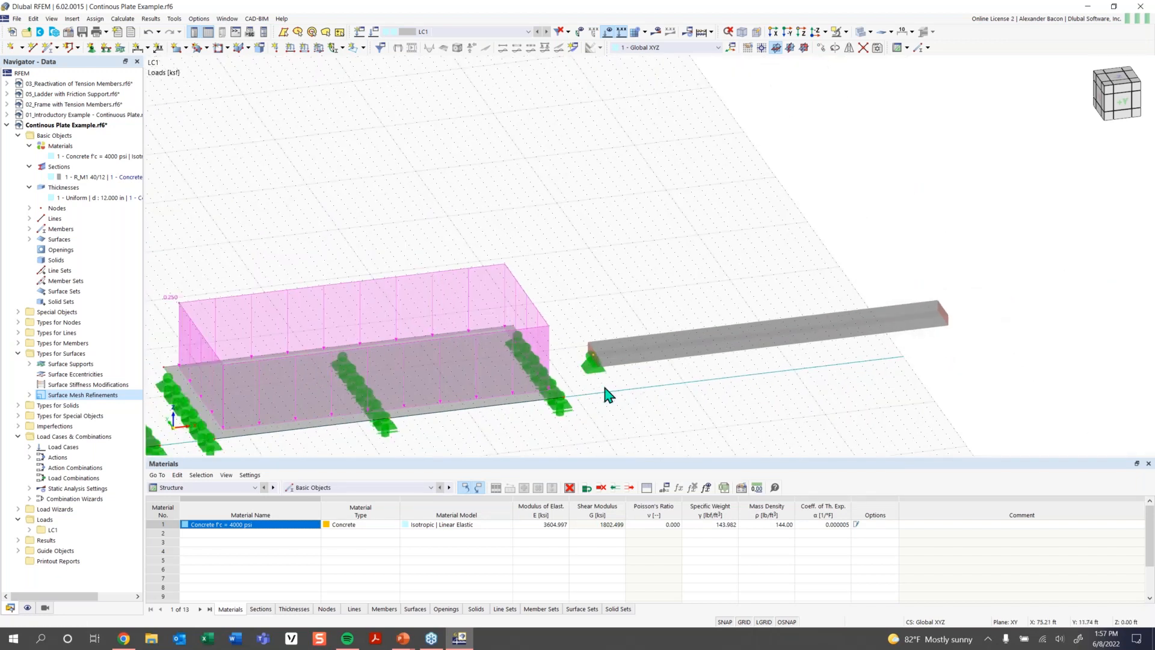
pyautogui.moveTo(783, 373); pyautogui.dragTo(621, 384, button='middle')
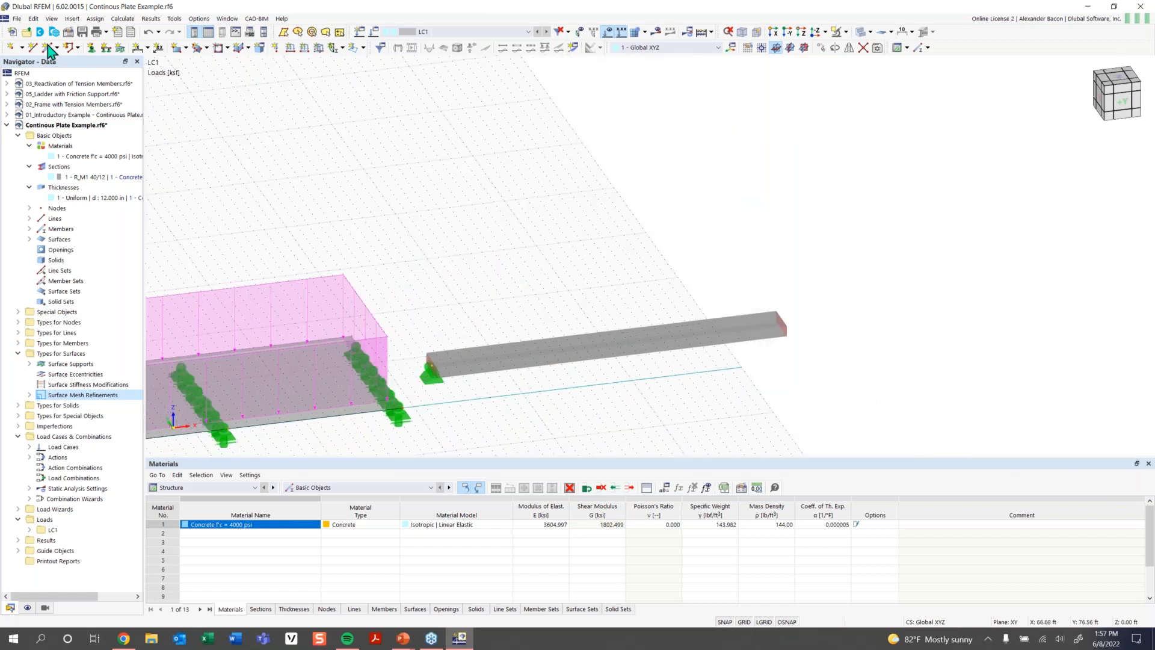
pyautogui.click(91, 48)
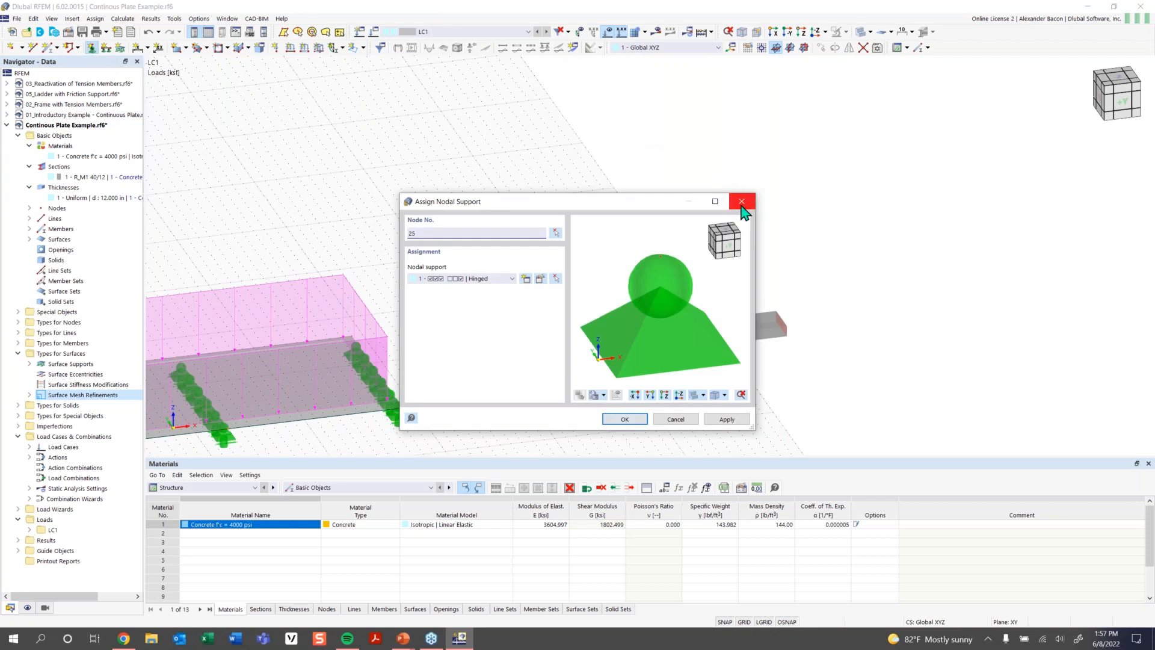
pyautogui.click(509, 279)
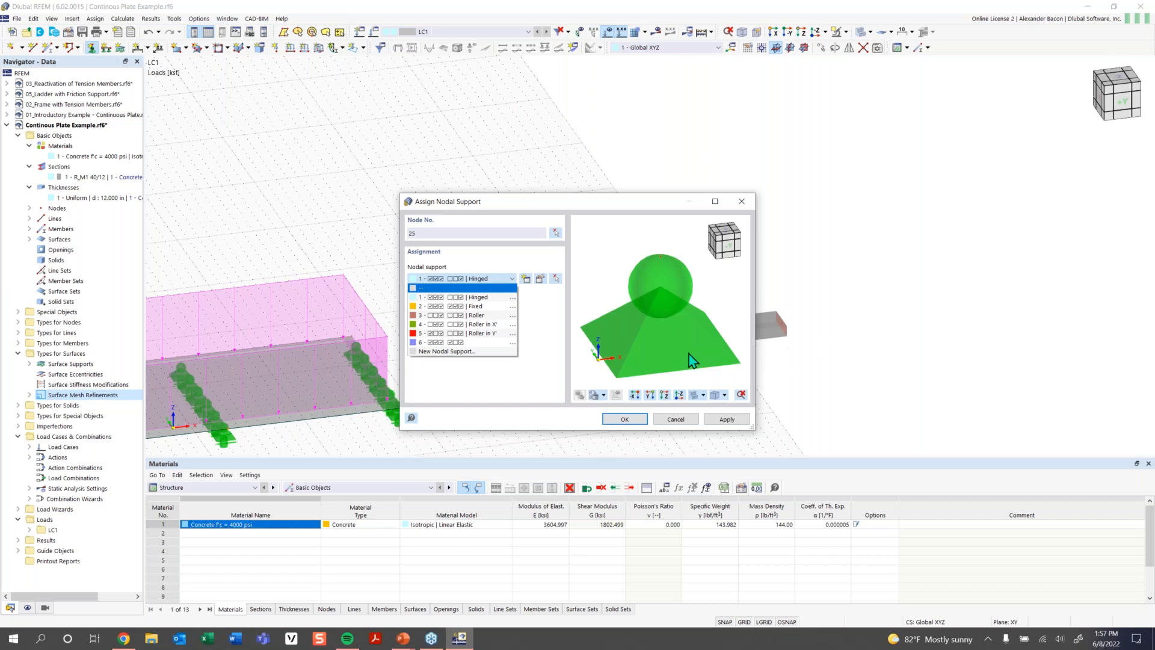
pyautogui.click(490, 325)
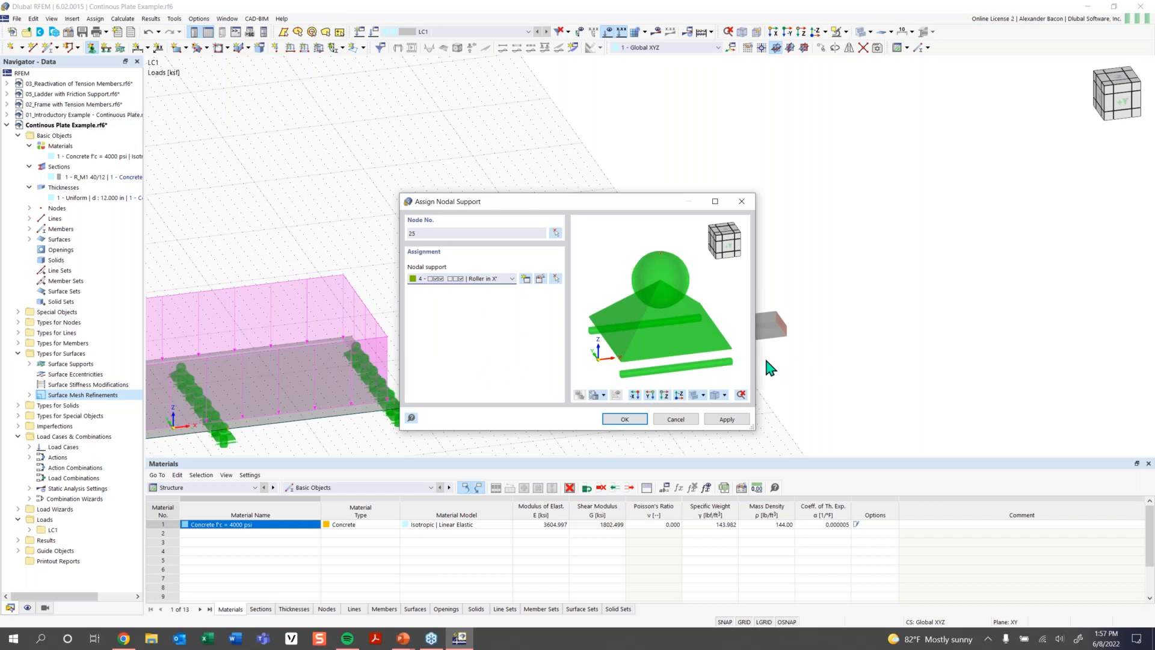
pyautogui.click(624, 419)
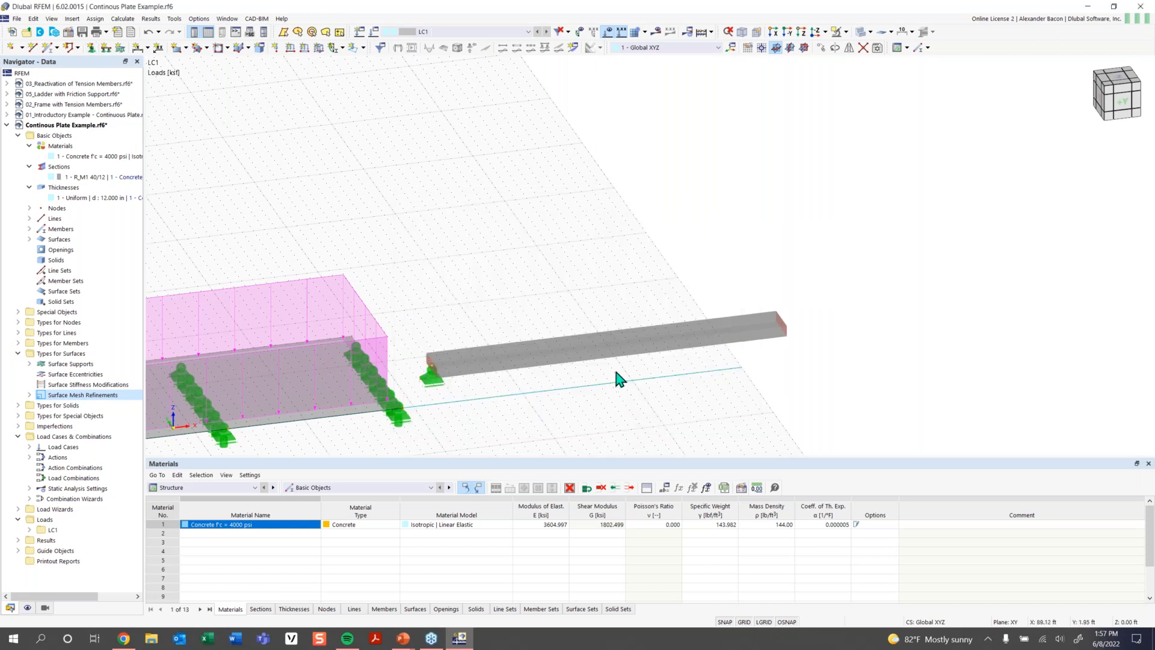
# Edit the beam's start node and set its nodal support back to the custom support no. 6
pyautogui.doubleClick(435, 387)
pyautogui.click(461, 180)
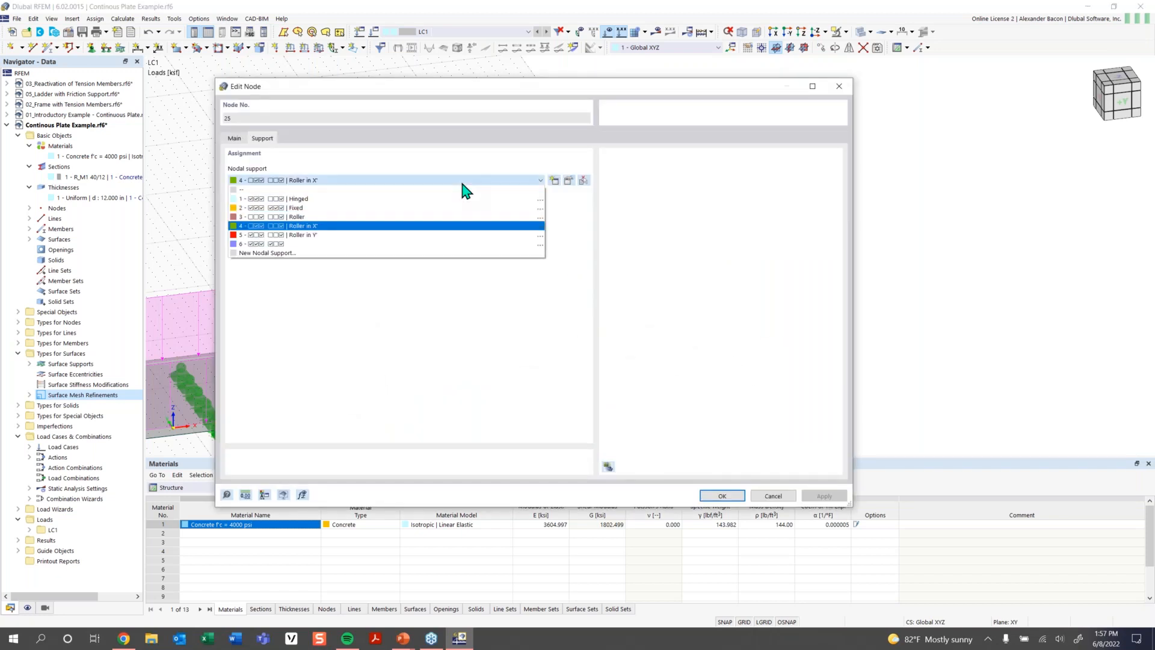
pyautogui.click(405, 244)
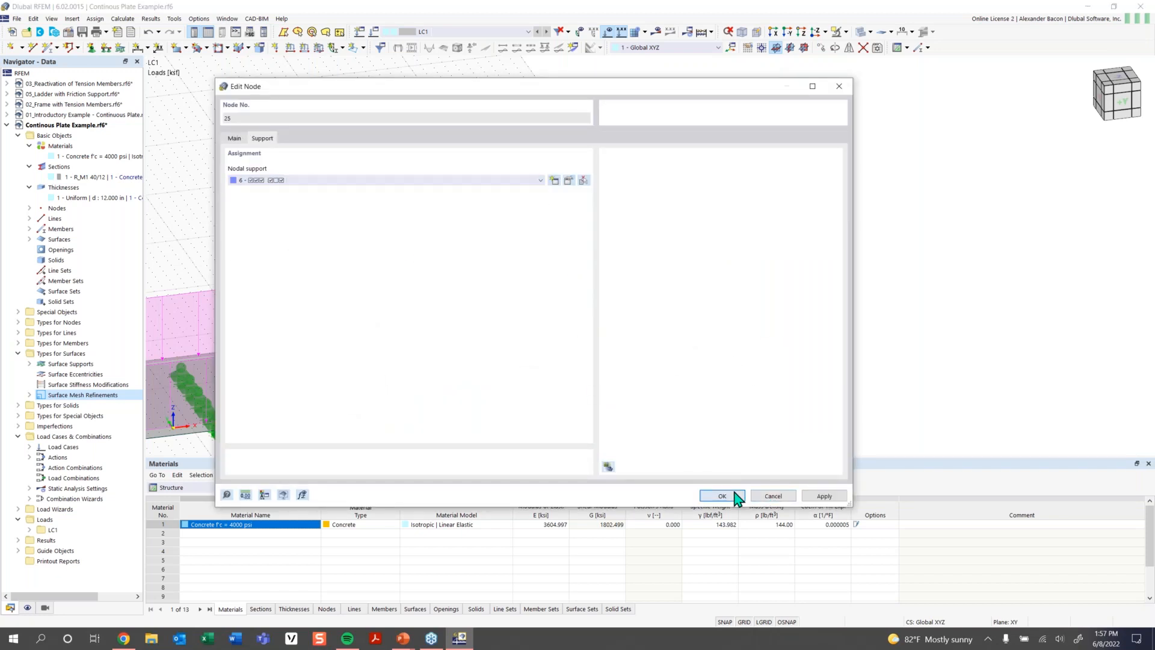
pyautogui.press('Return')
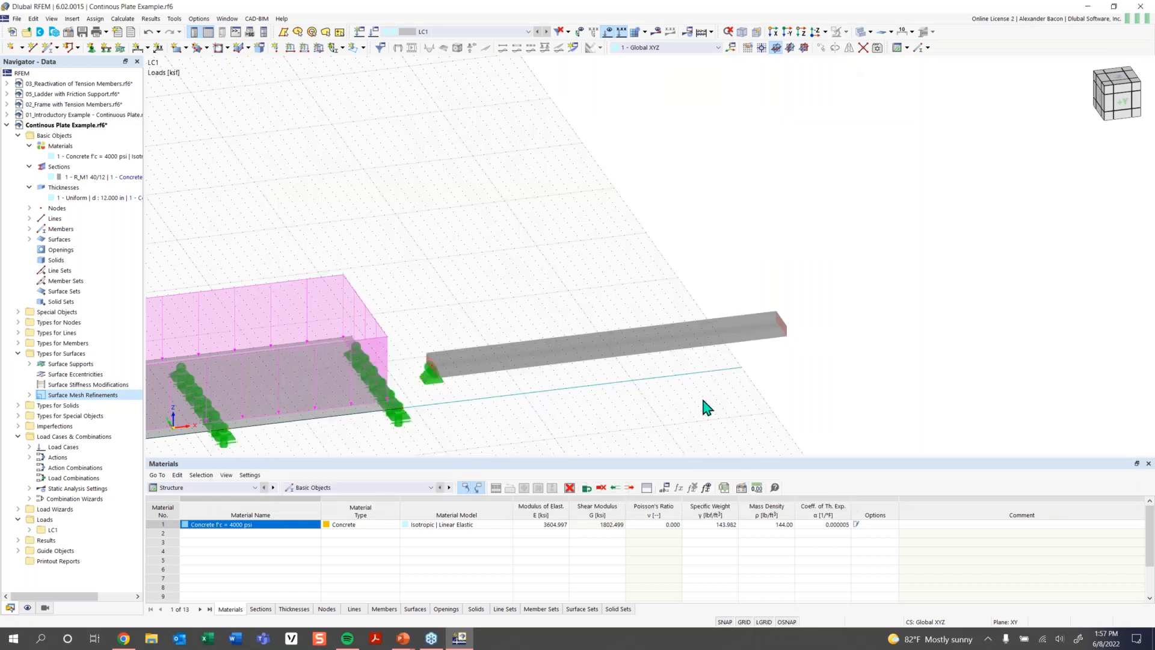
# Assign the predefined Roller in X' nodal support to the beam's middle and end nodes
pyautogui.click(92, 50)
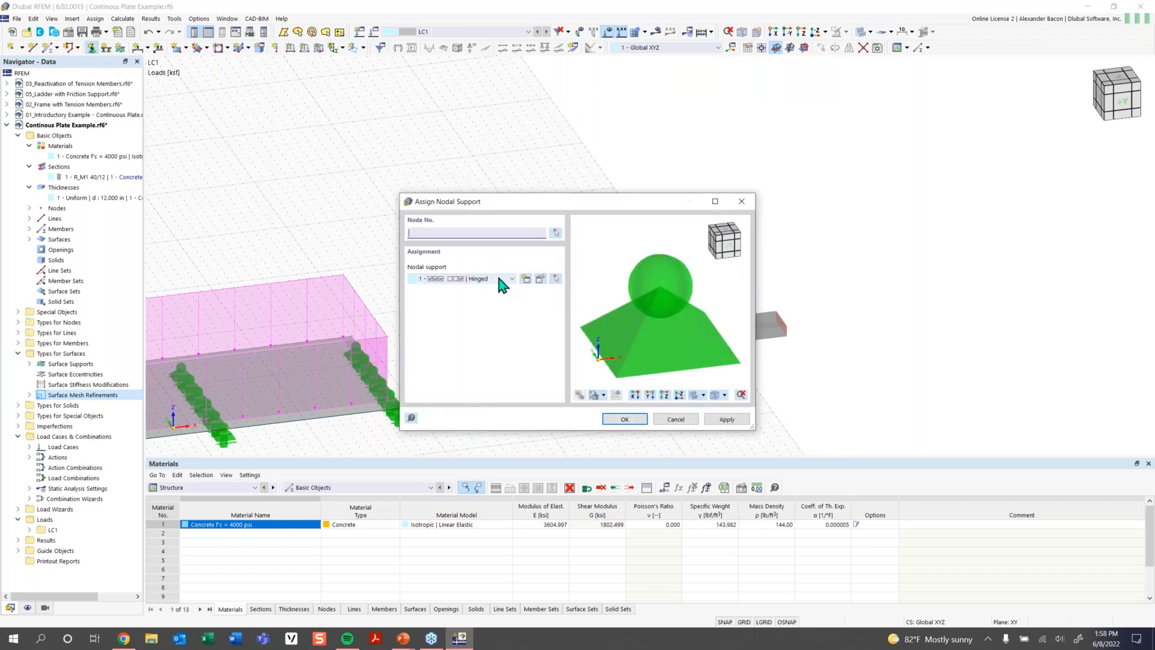
pyautogui.click(499, 279)
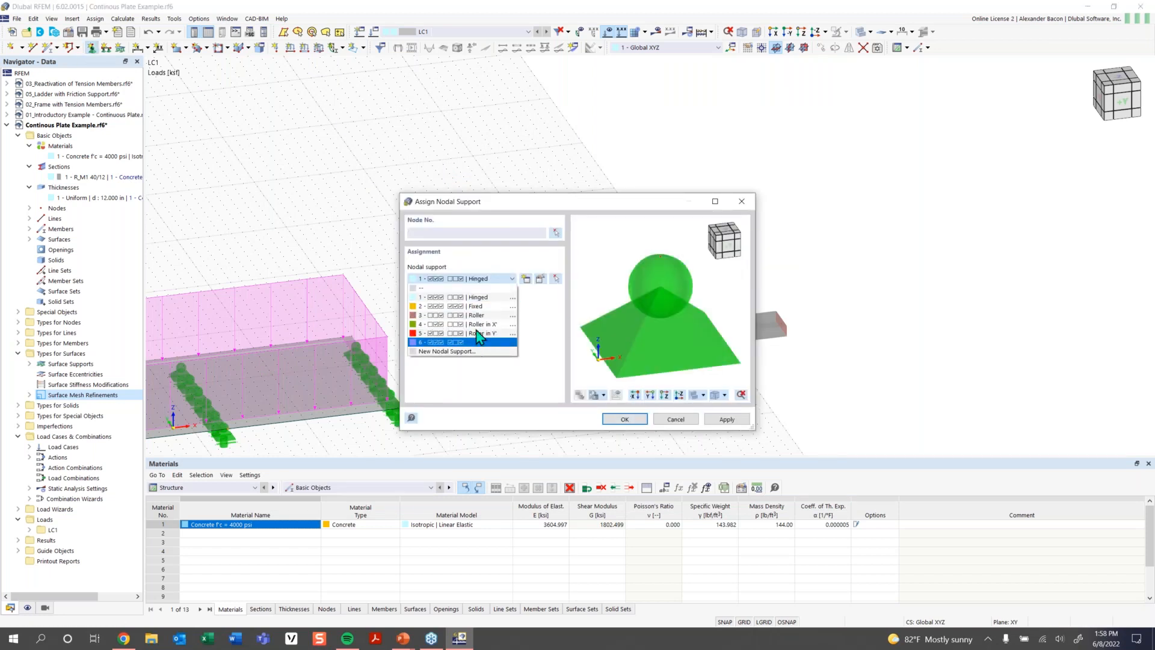
pyautogui.click(480, 325)
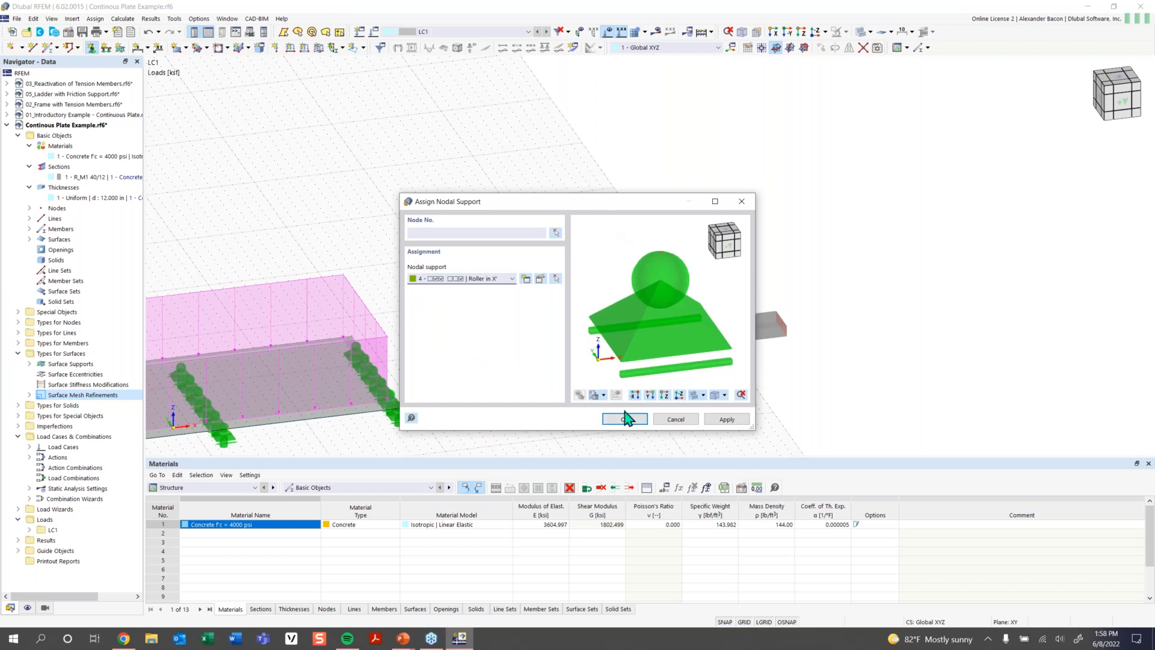
pyautogui.click(625, 417)
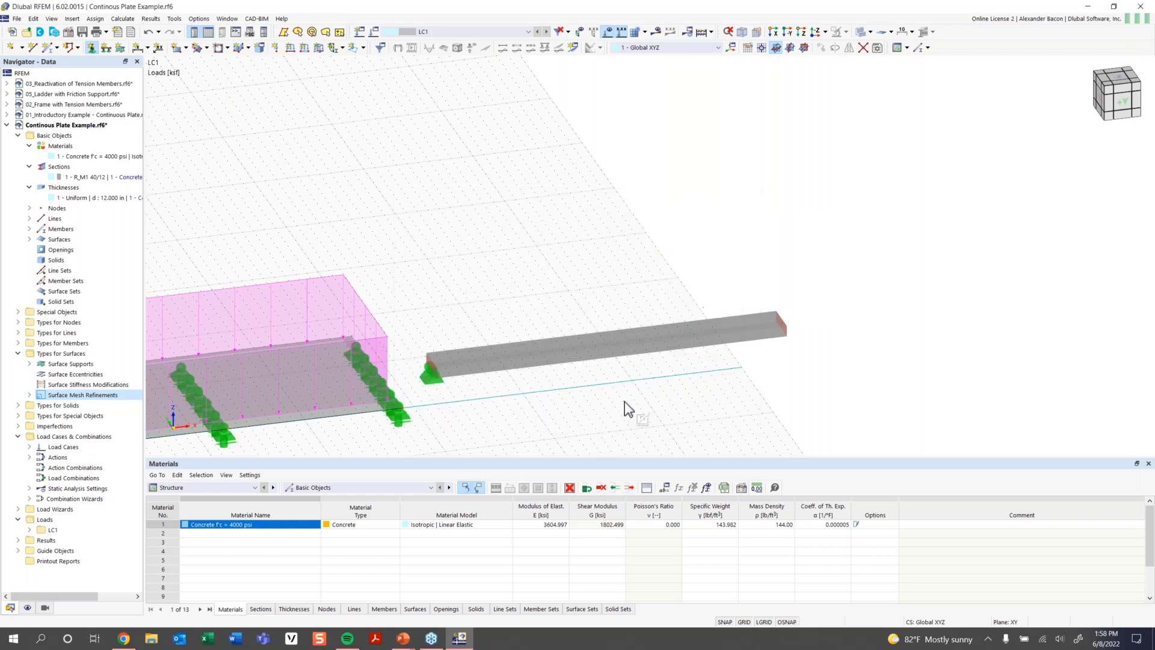
pyautogui.click(607, 347)
pyautogui.click(781, 325)
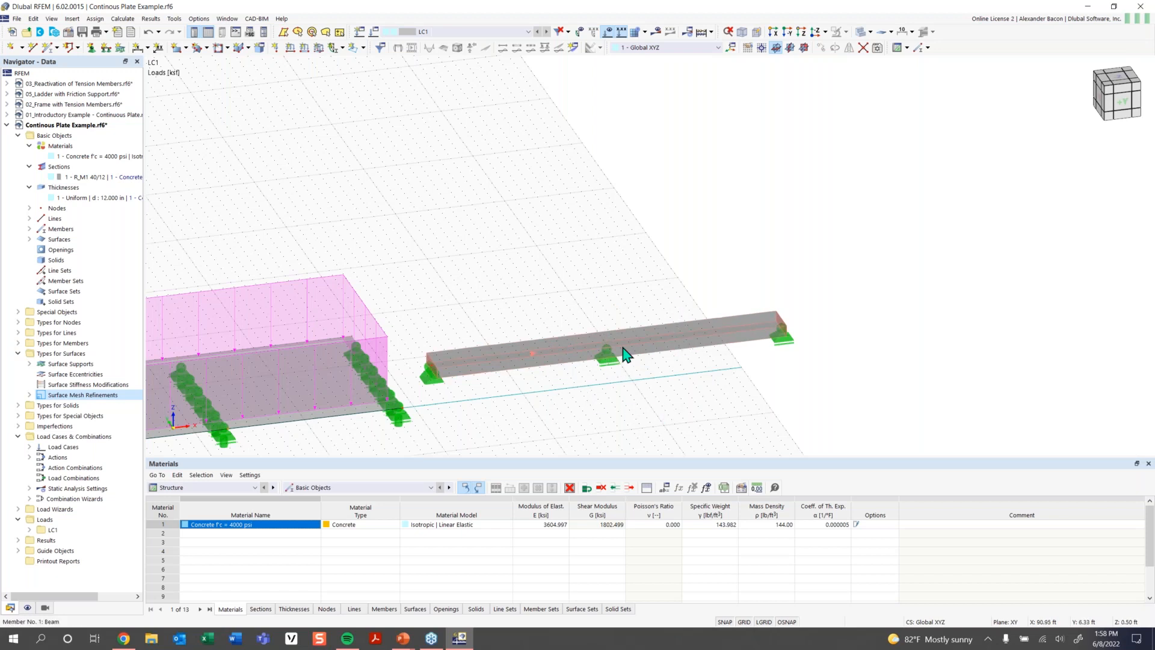
# Apply a uniform LC1 member load of -0.210 kip/ft to the beam, acting in global Z on true length
pyautogui.moveTo(623, 355)
pyautogui.scroll(-2, 580, 343)
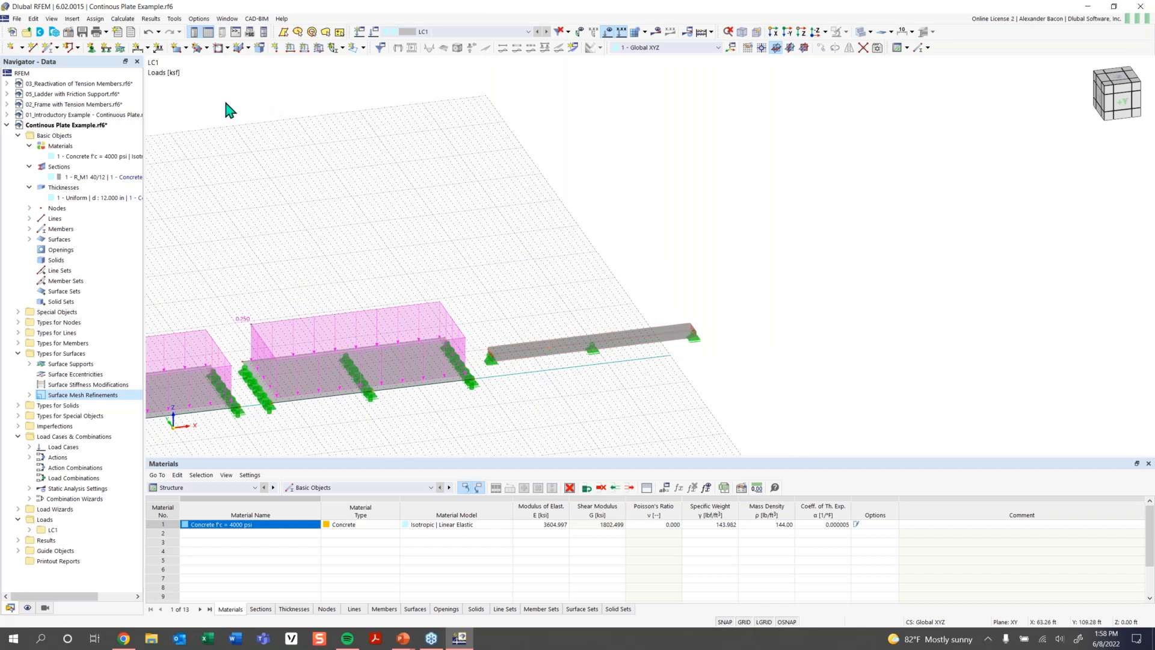
pyautogui.click(305, 49)
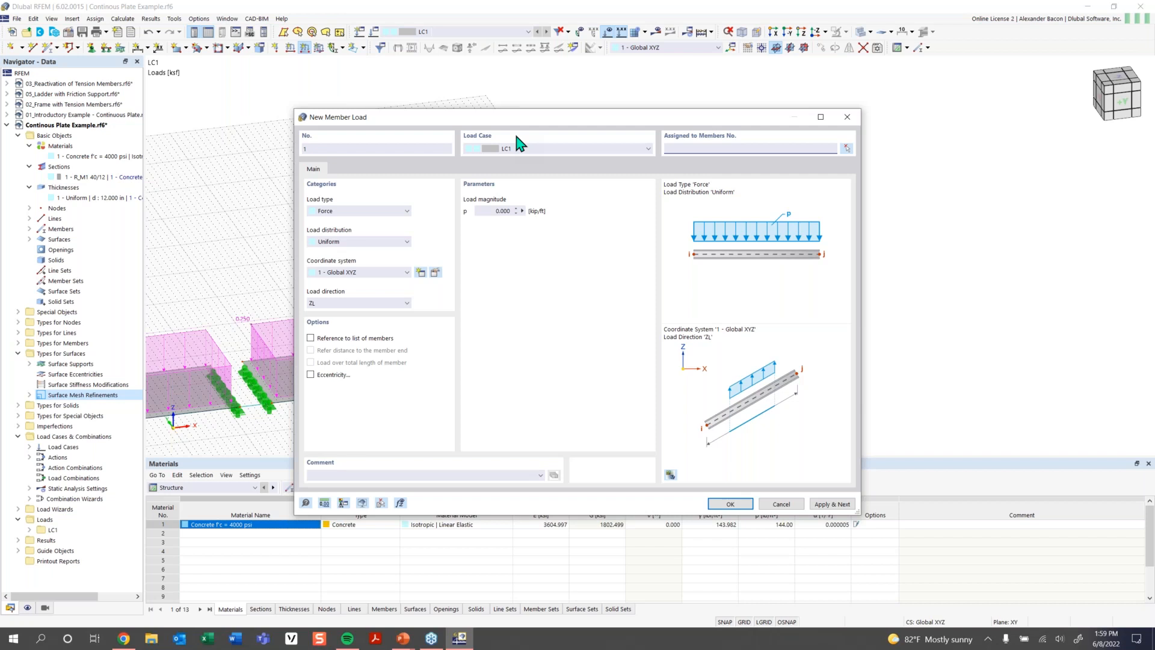
pyautogui.click(491, 211)
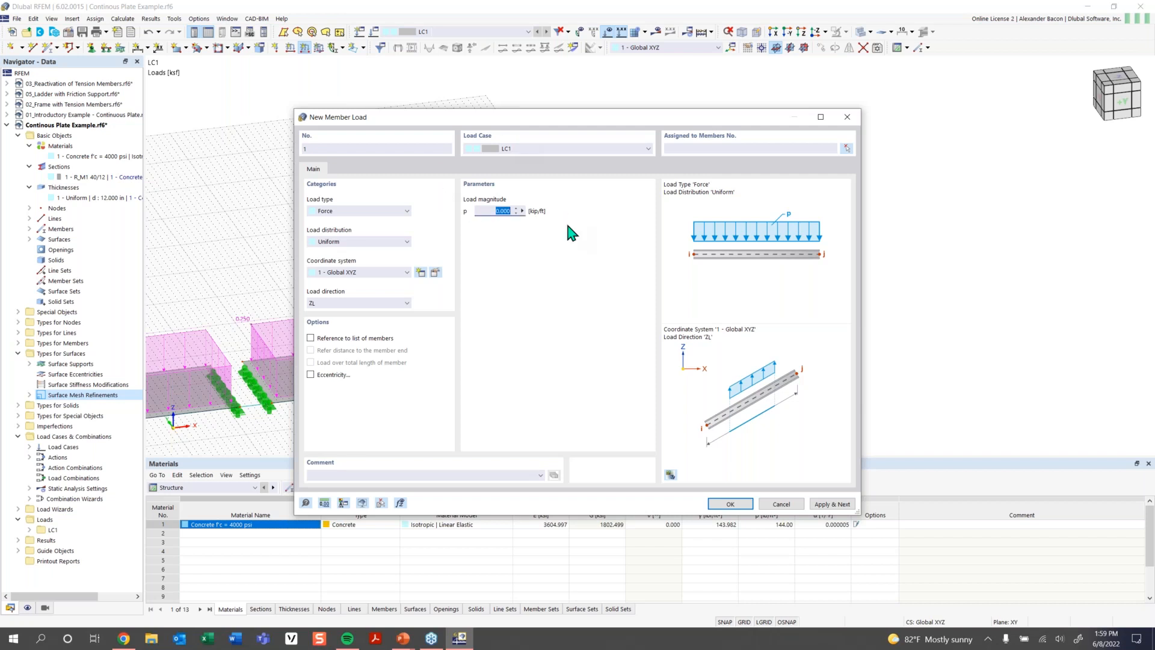
pyautogui.press('BackSpace')
pyautogui.write('-0.210')
pyautogui.click(367, 303)
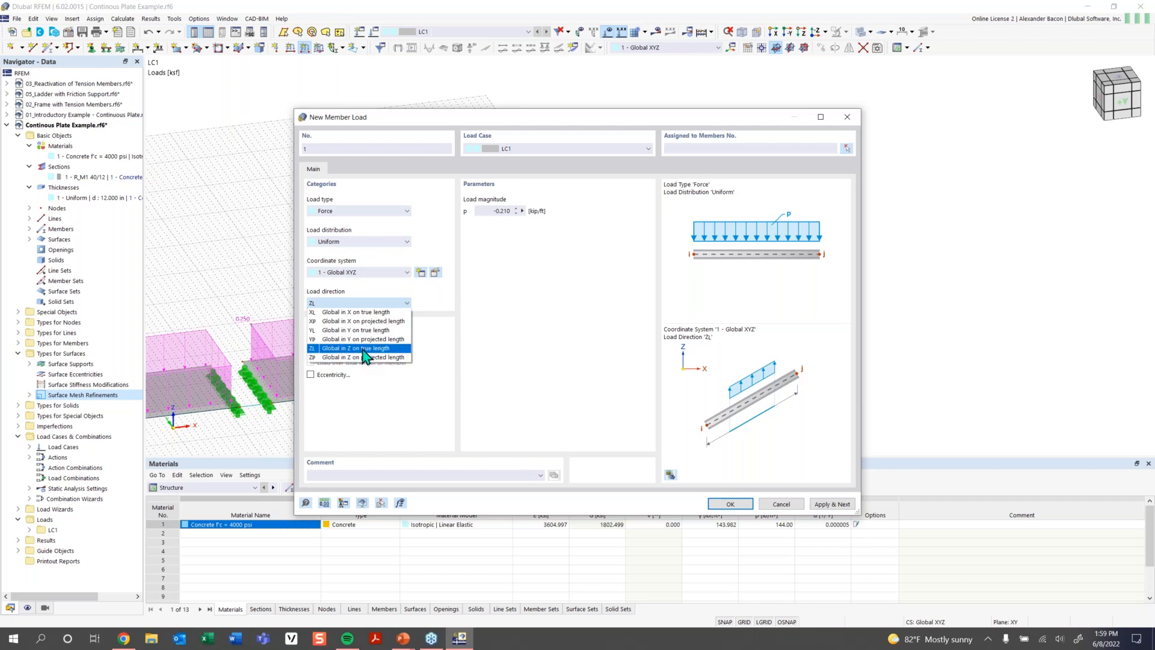
pyautogui.click(363, 349)
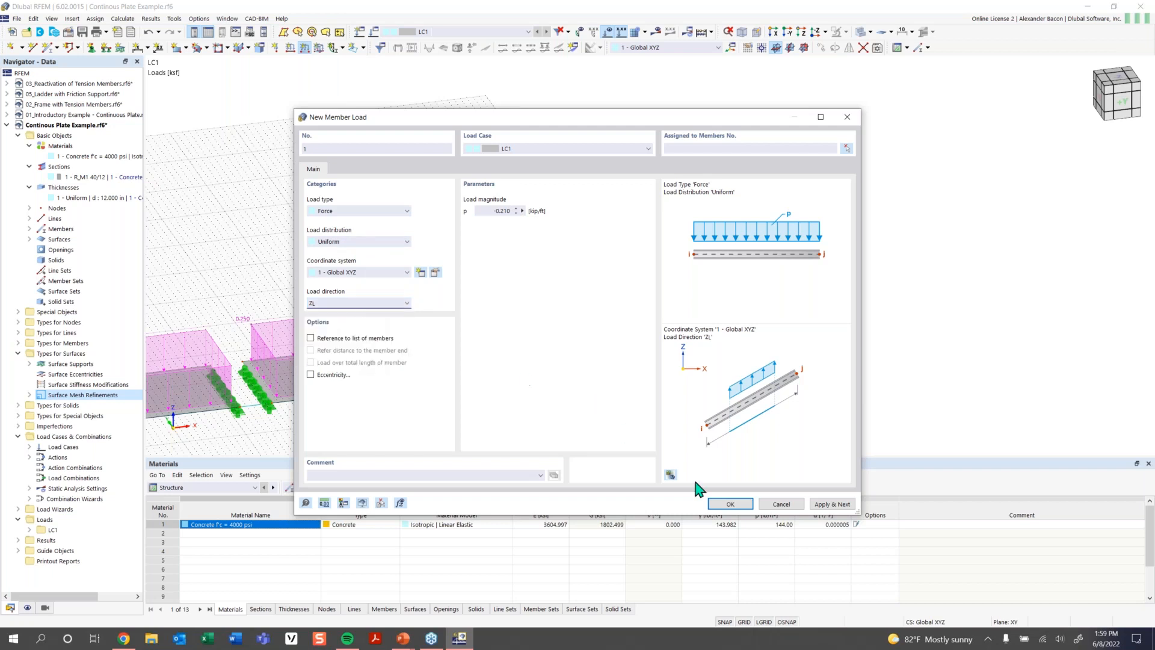
pyautogui.click(729, 504)
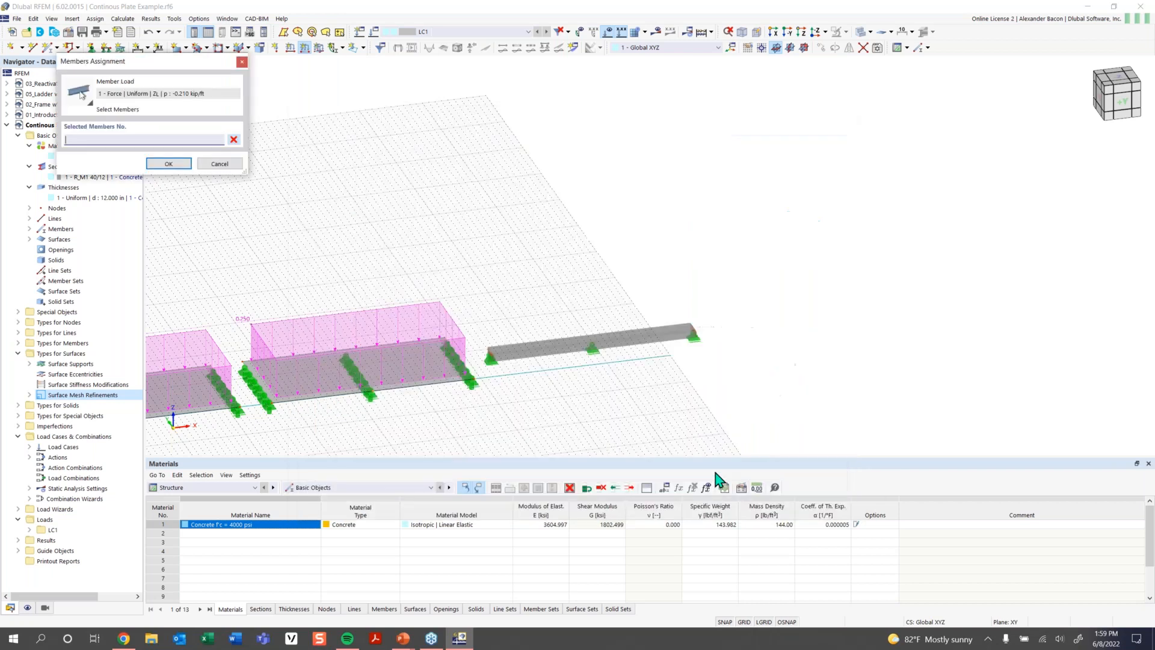
pyautogui.click(568, 349)
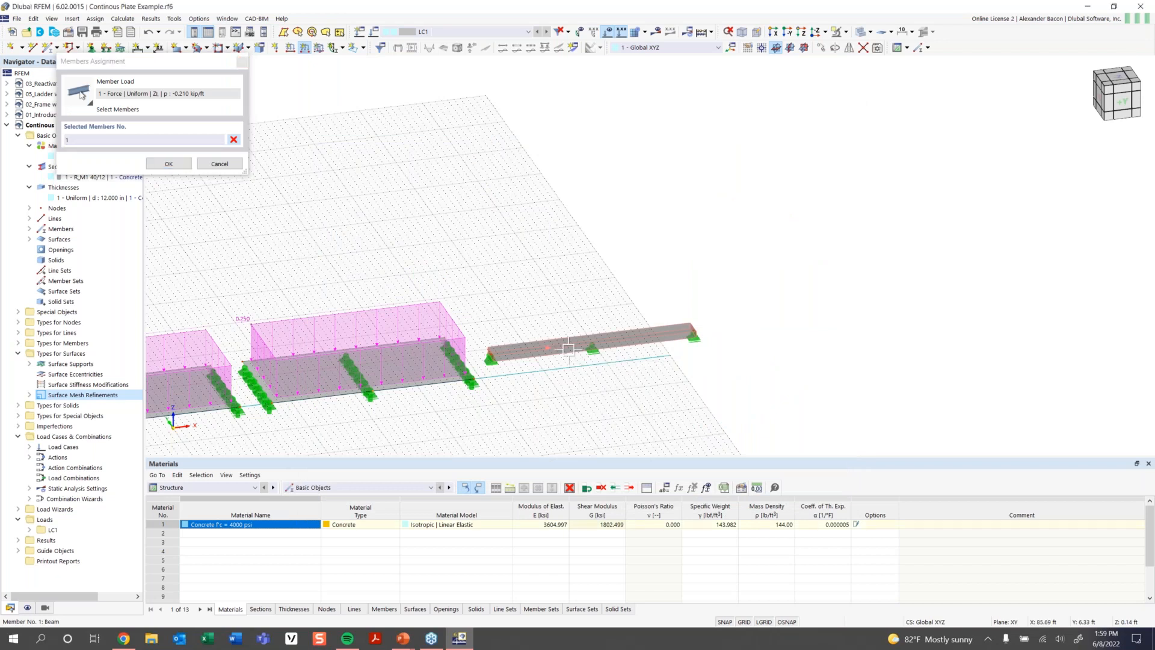
pyautogui.click(180, 169)
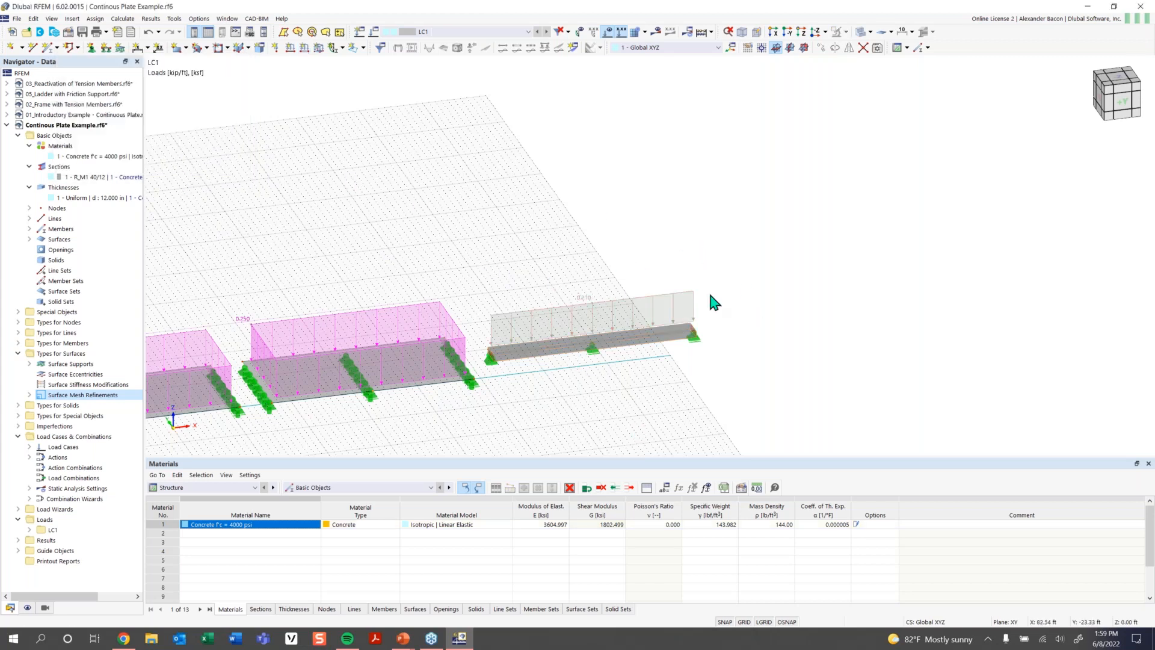
# Switch to the PowerPoint slide show and advance to the Any Questions slide
pyautogui.scroll(-3, 550, 410)
pyautogui.moveTo(571, 324); pyautogui.dragTo(666, 301, button='middle')
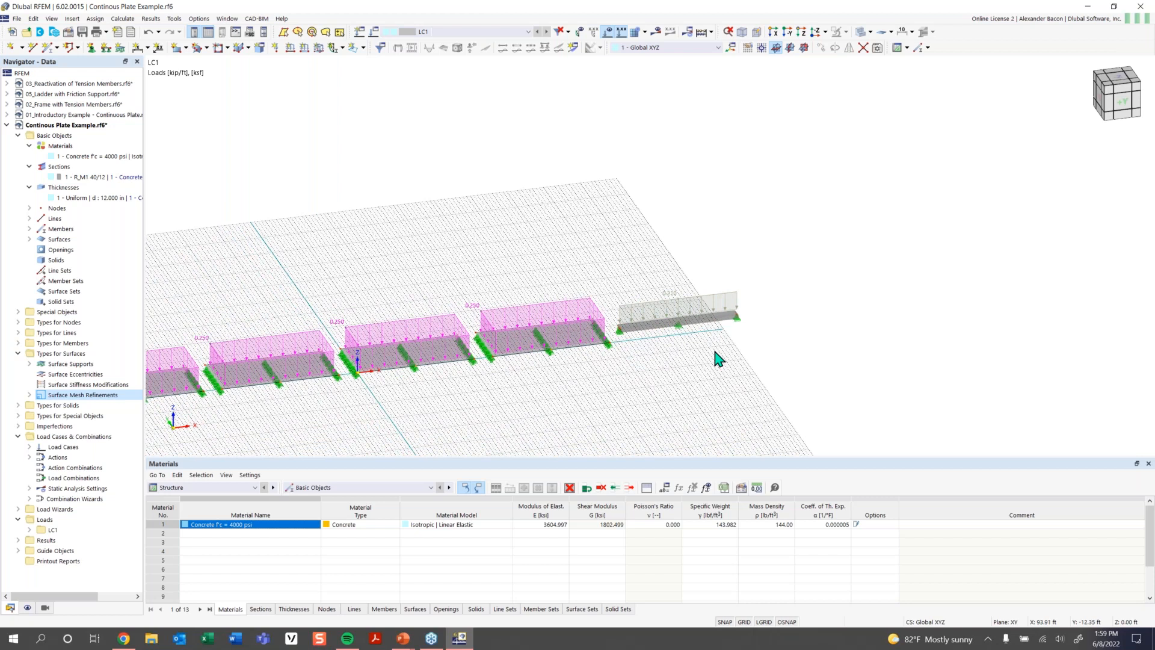
pyautogui.moveTo(602, 392); pyautogui.dragTo(636, 384, button='middle')
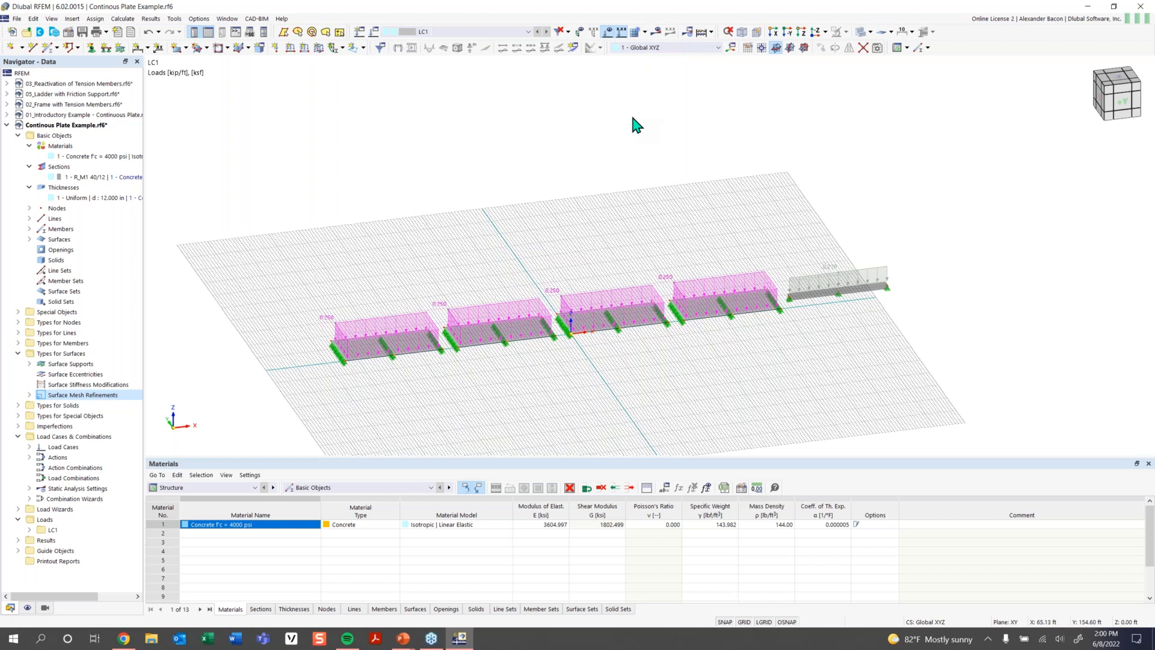
pyautogui.moveTo(410, 637)
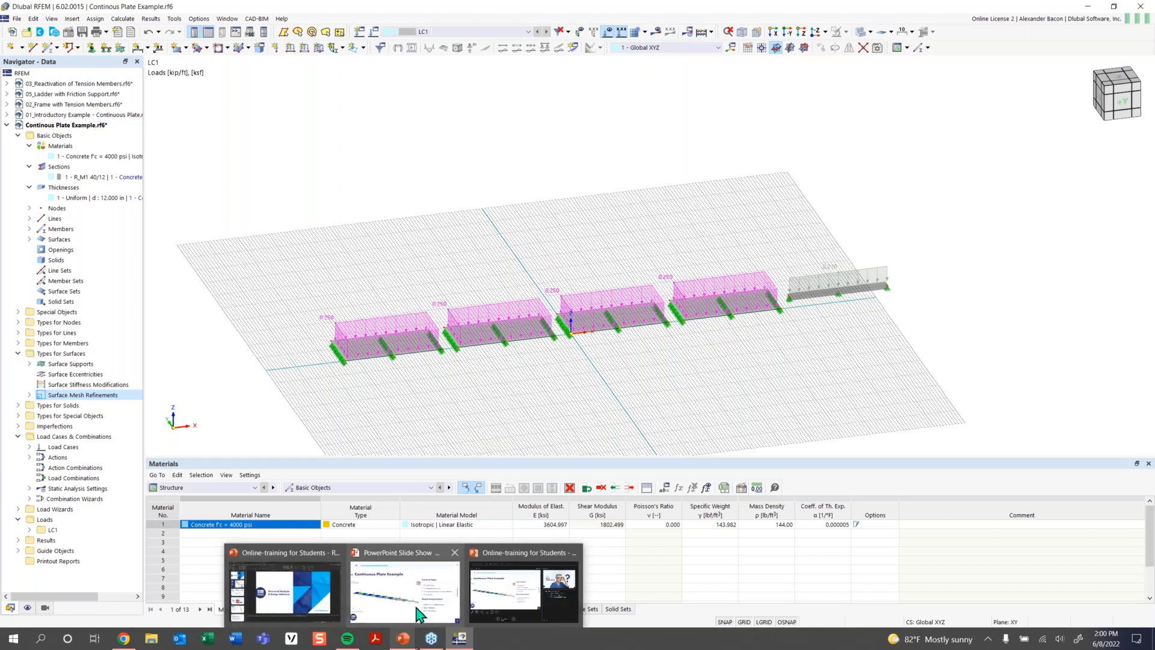
pyautogui.click(414, 623)
pyautogui.click(717, 476)
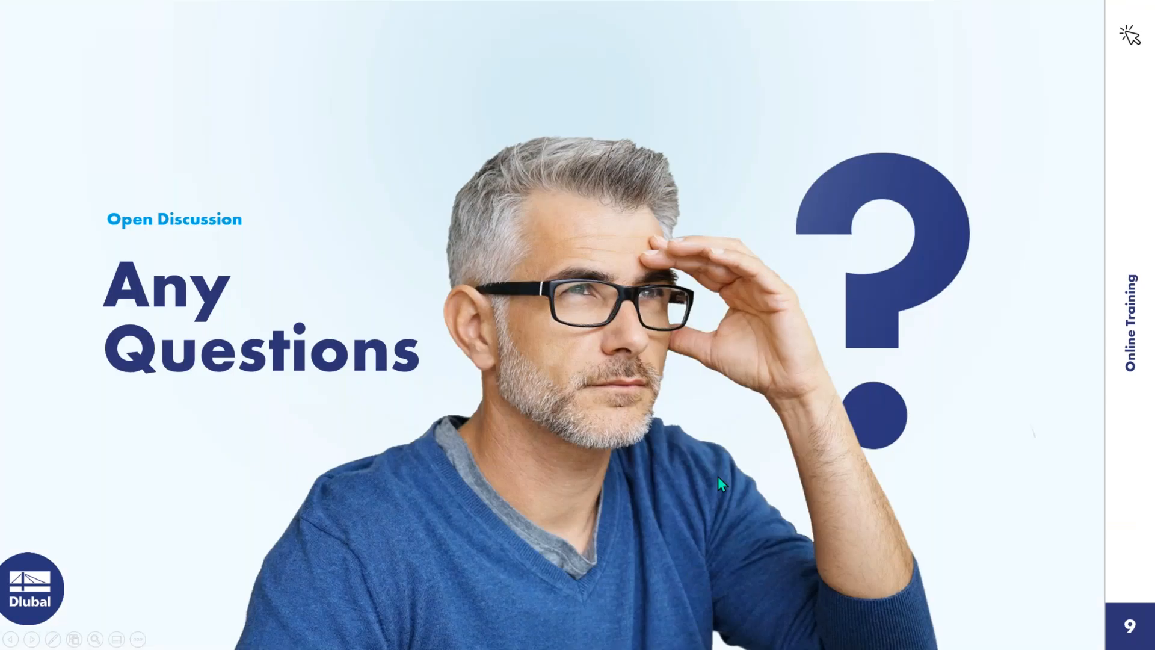
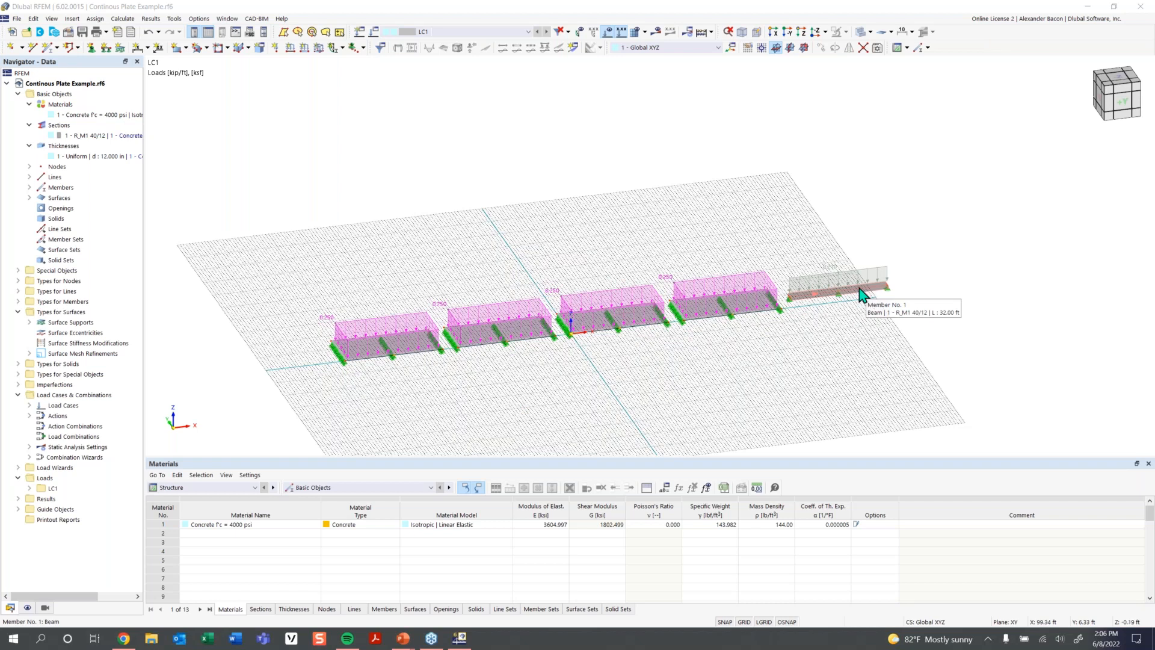
# Hide the load display so the model shows only the plates, the beam and their supports
pyautogui.scroll(2, 836, 298)
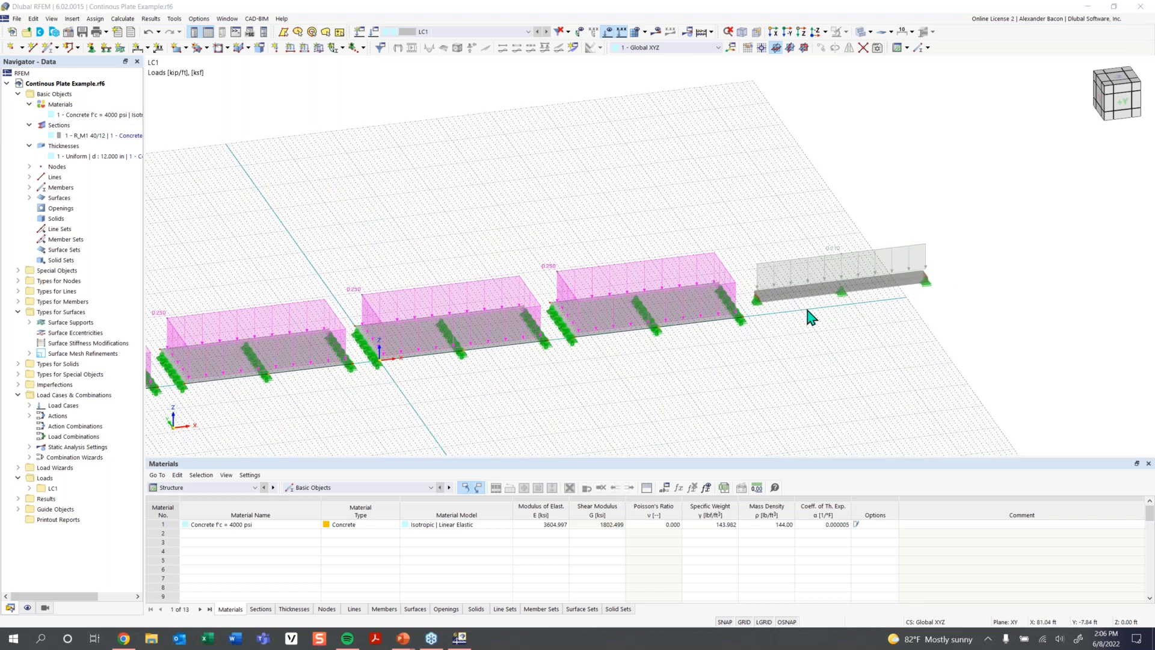
pyautogui.moveTo(764, 351); pyautogui.dragTo(820, 337, button='middle')
pyautogui.scroll(-2, 820, 337)
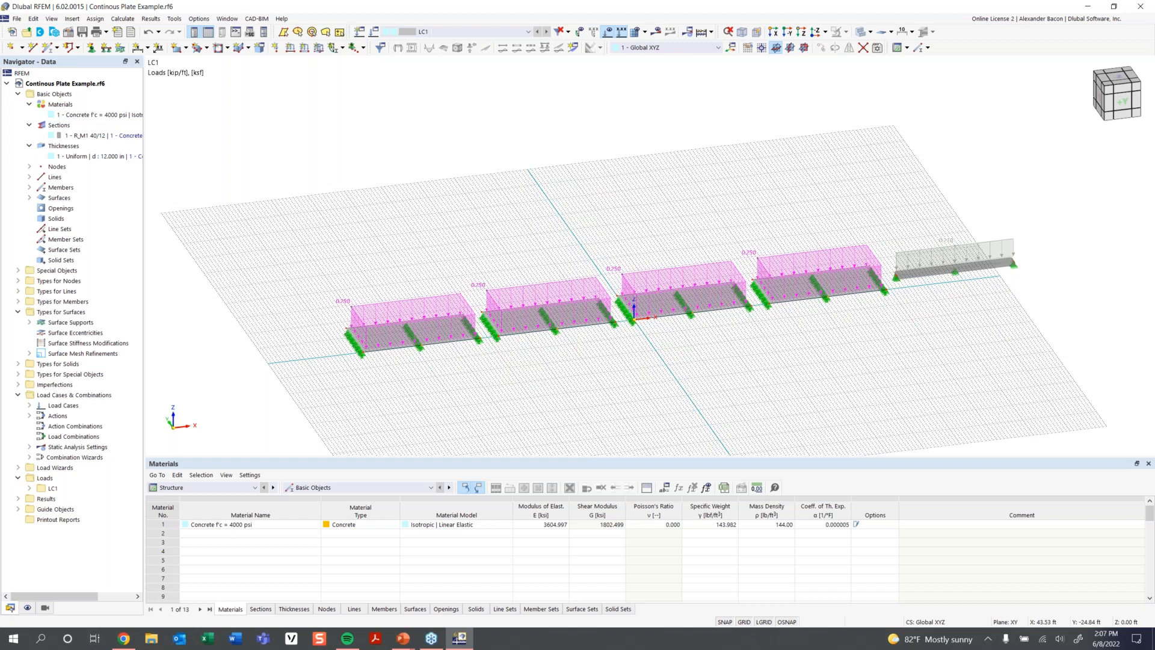
pyautogui.click(607, 31)
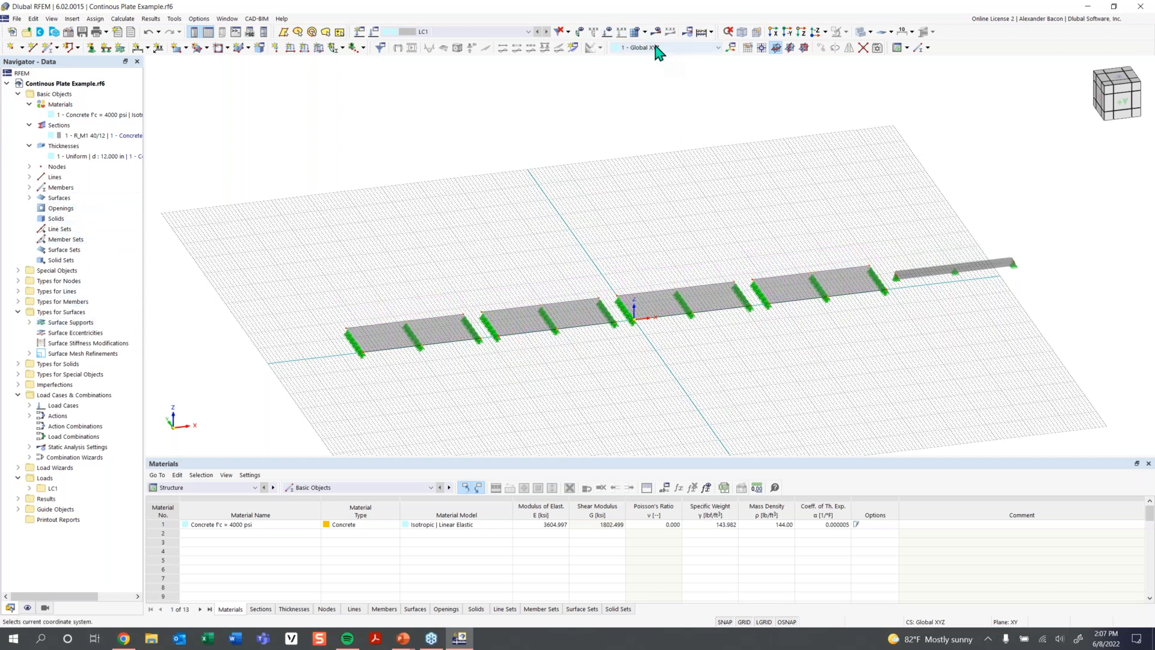
# Edit the surface mesh refinements and assign the 7.00 ft refinement to surface 1, the first plate in the row
pyautogui.click(29, 353)
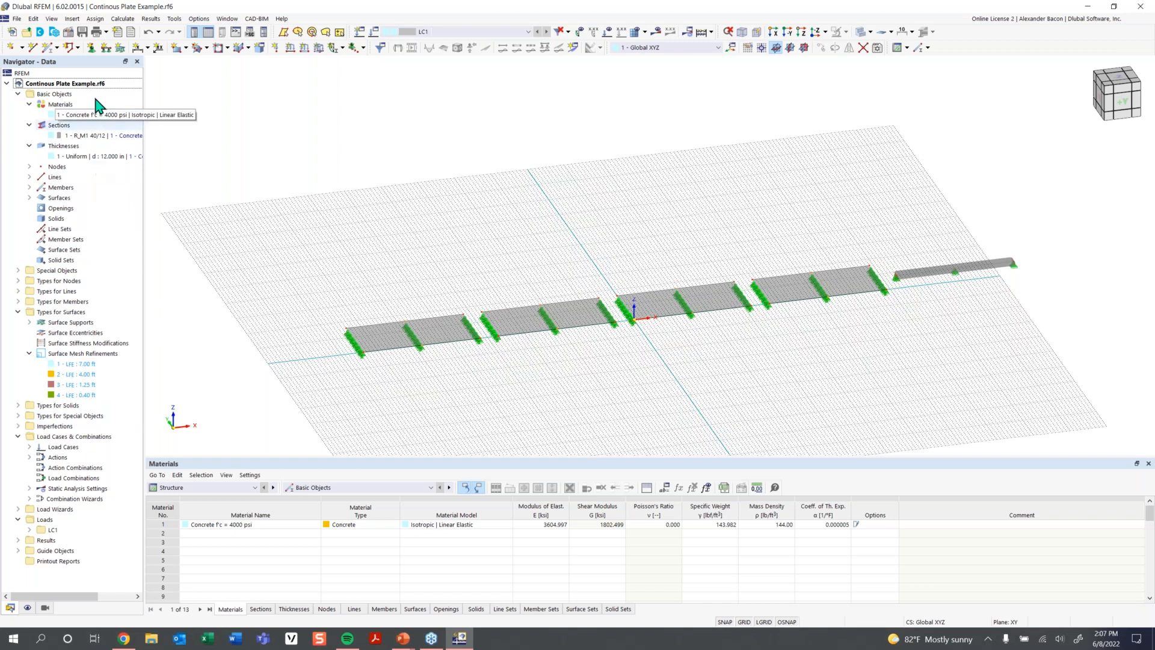
pyautogui.rightClick(73, 356)
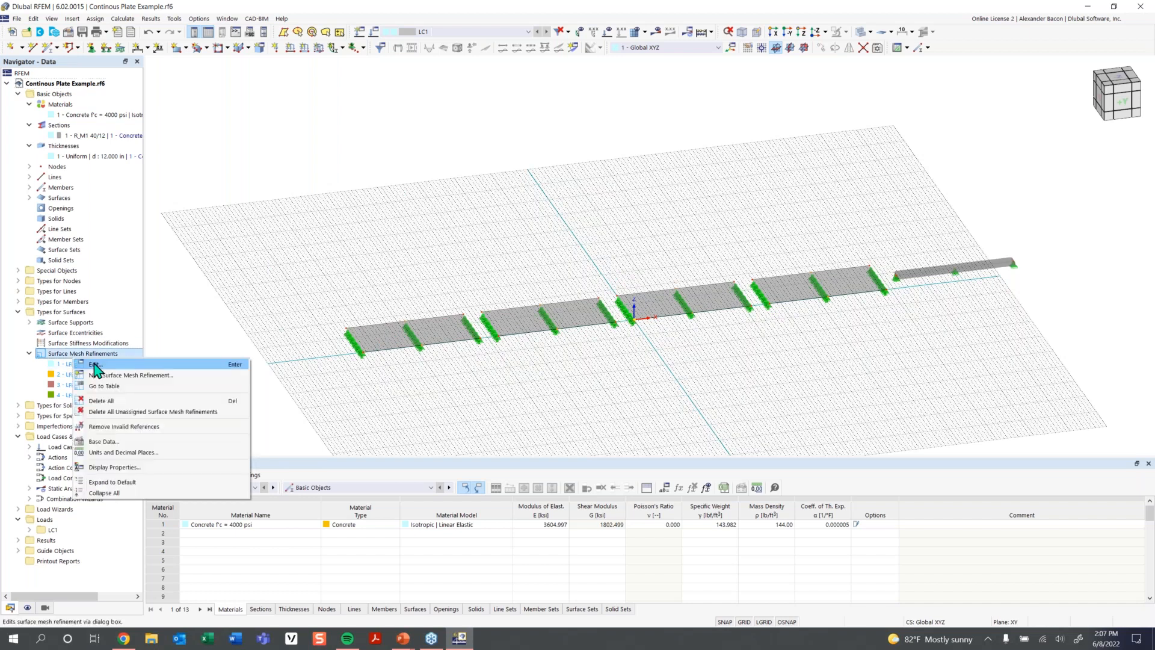
pyautogui.click(94, 365)
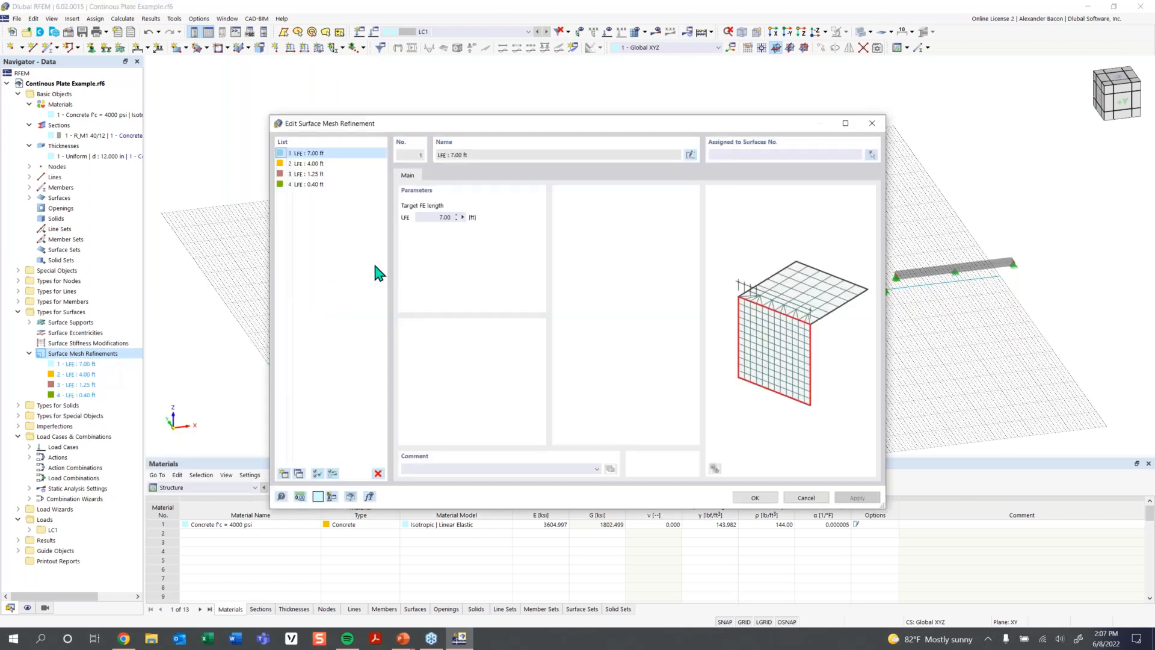
pyautogui.click(795, 155)
pyautogui.moveTo(774, 138); pyautogui.dragTo(757, 398)
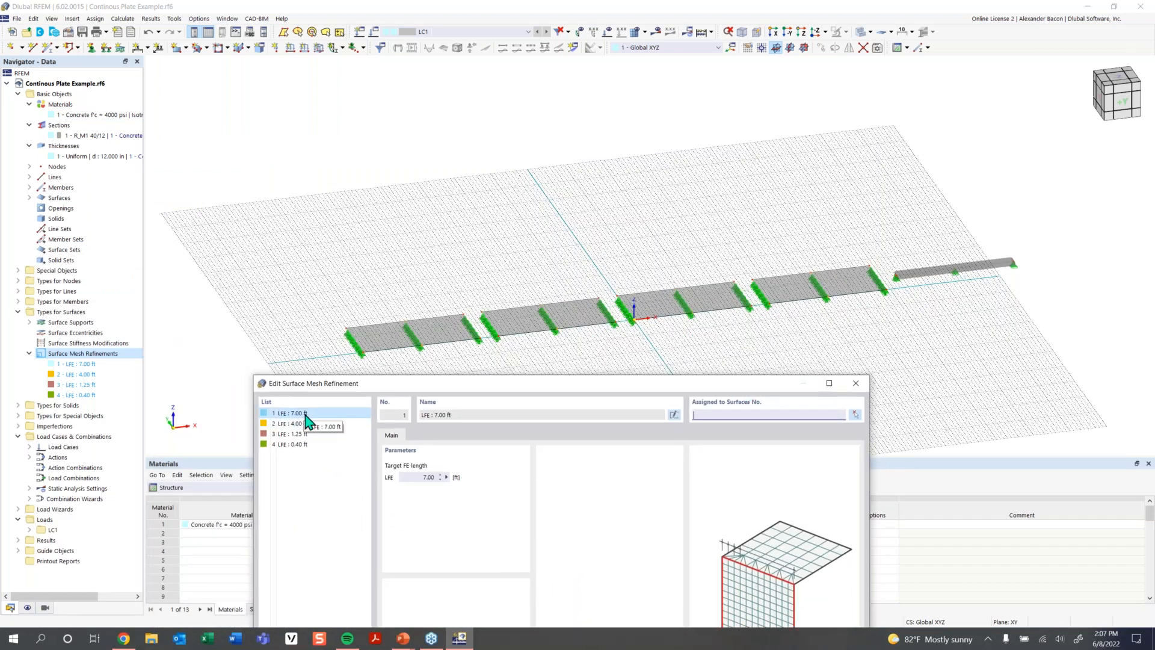
pyautogui.click(855, 414)
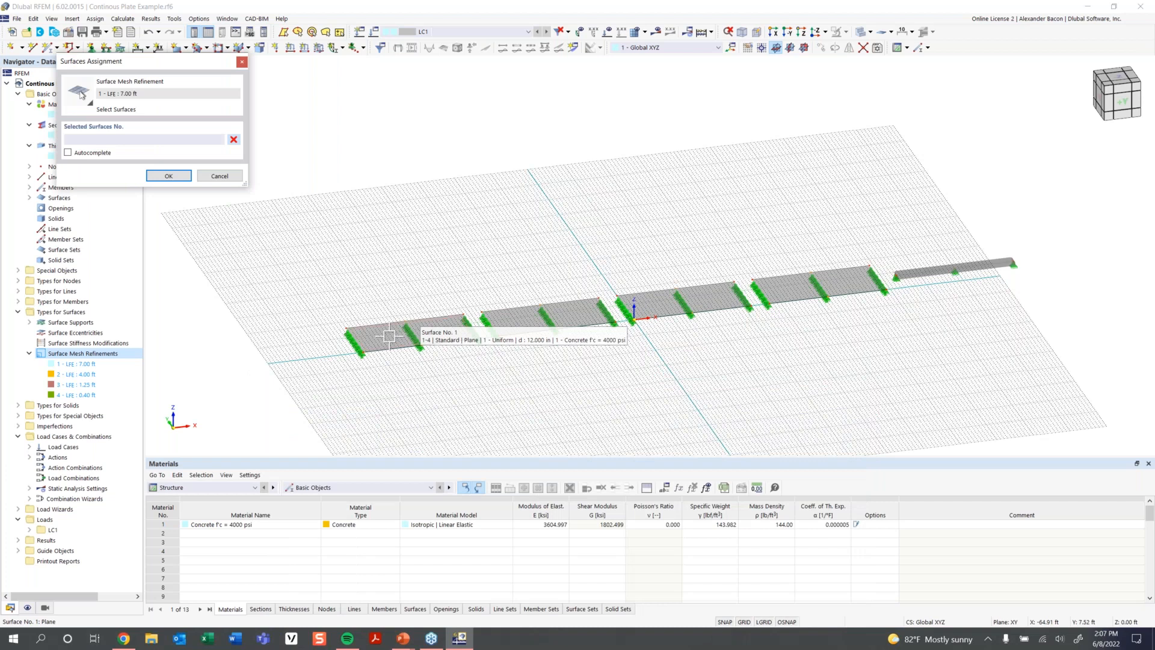
pyautogui.click(390, 335)
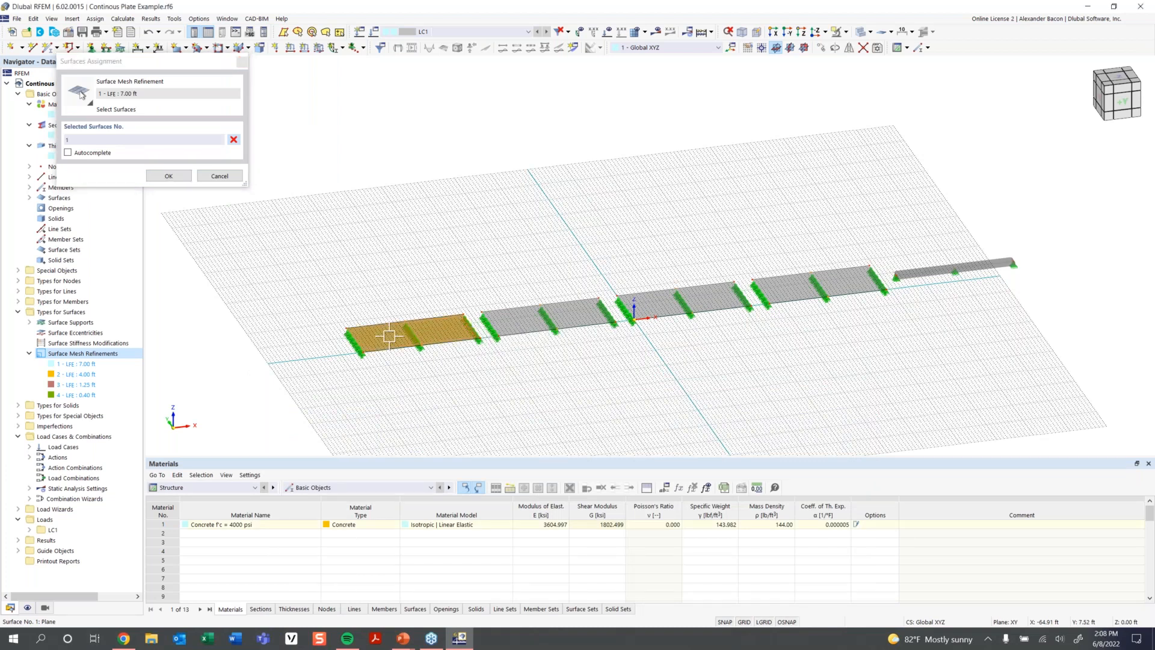
pyautogui.click(163, 176)
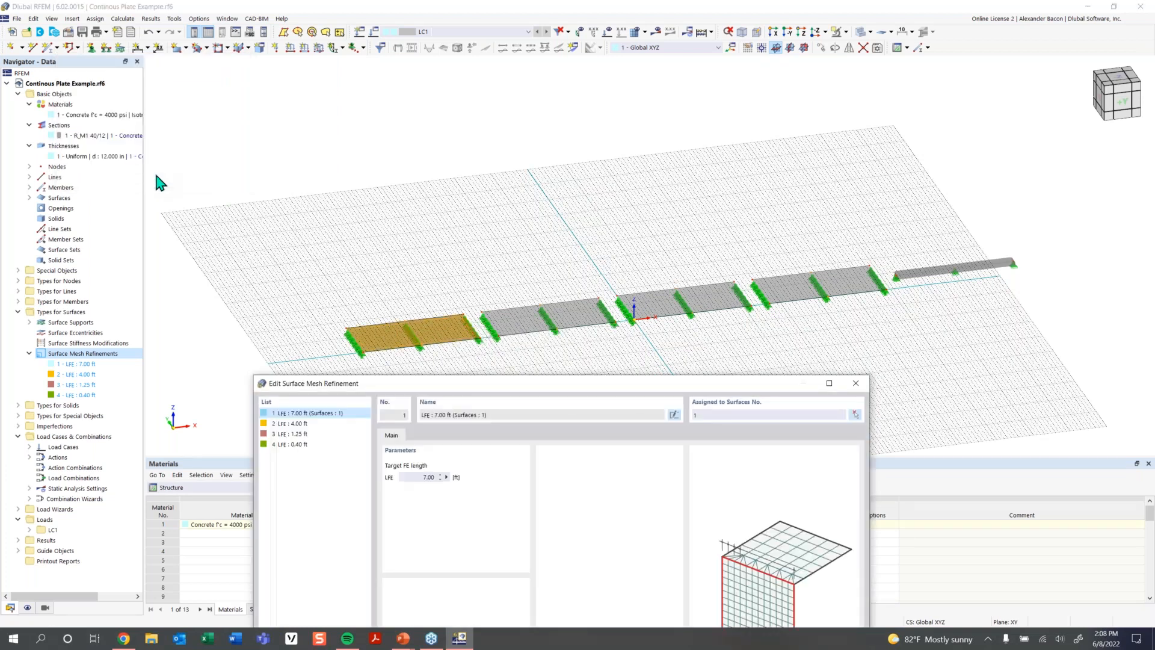
# Start the graphical surface assignment for the 4.00 ft surface mesh refinement
pyautogui.click(294, 423)
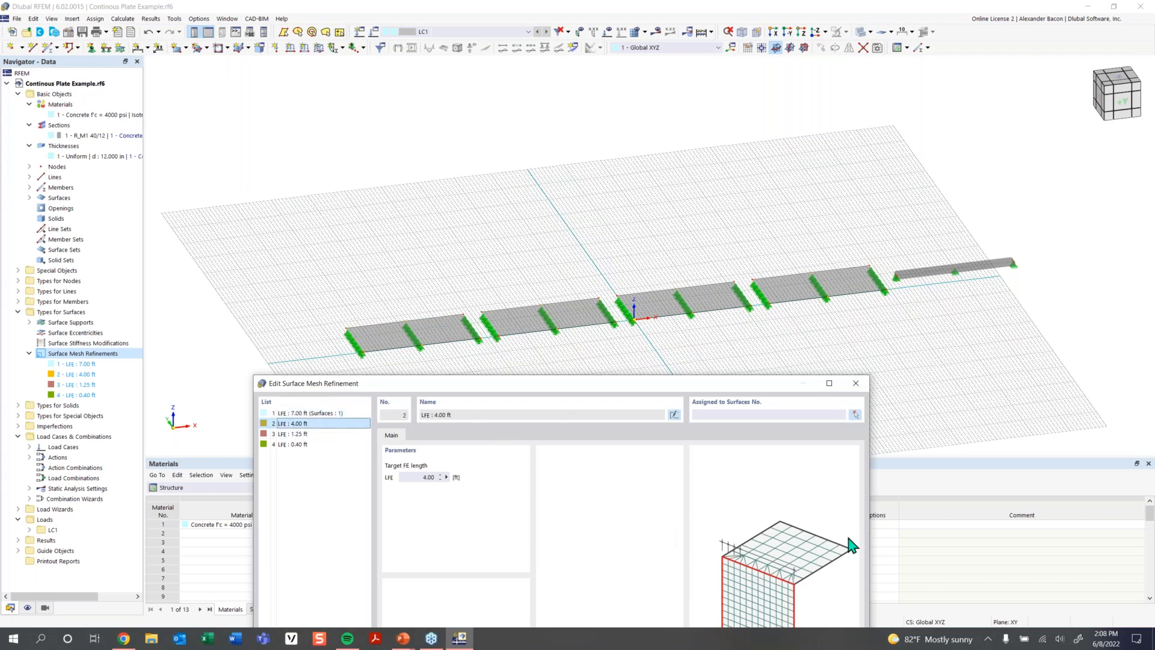
pyautogui.click(856, 416)
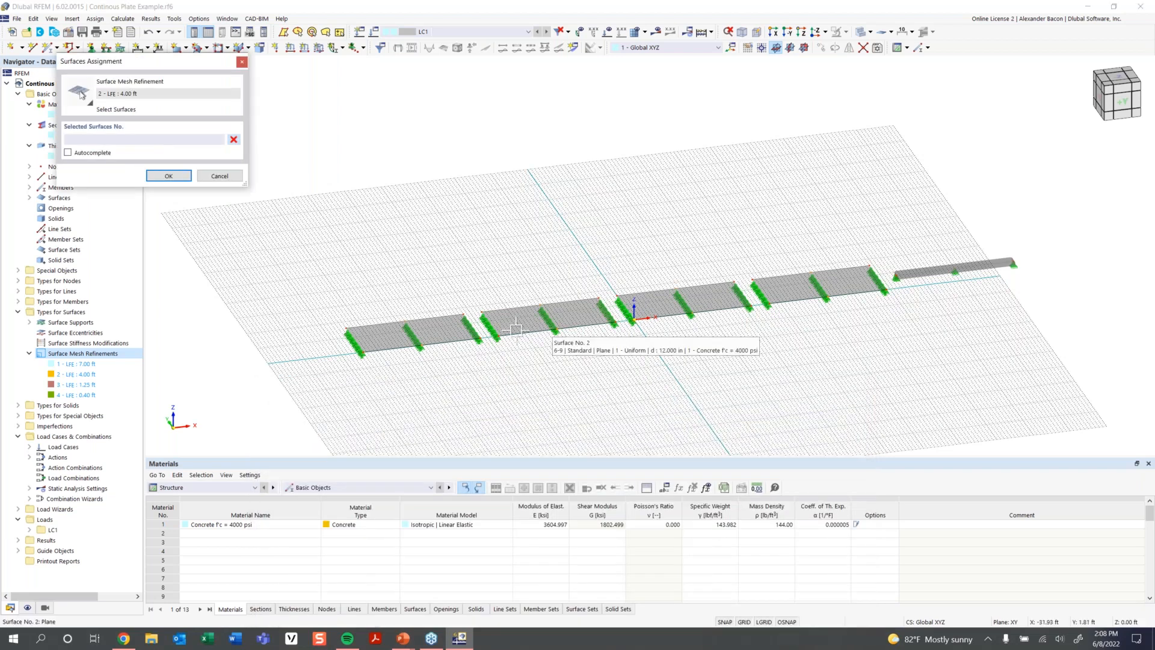
# Assign the 4.00 ft surface mesh refinement to surface 2
pyautogui.click(516, 296)
pyautogui.click(179, 176)
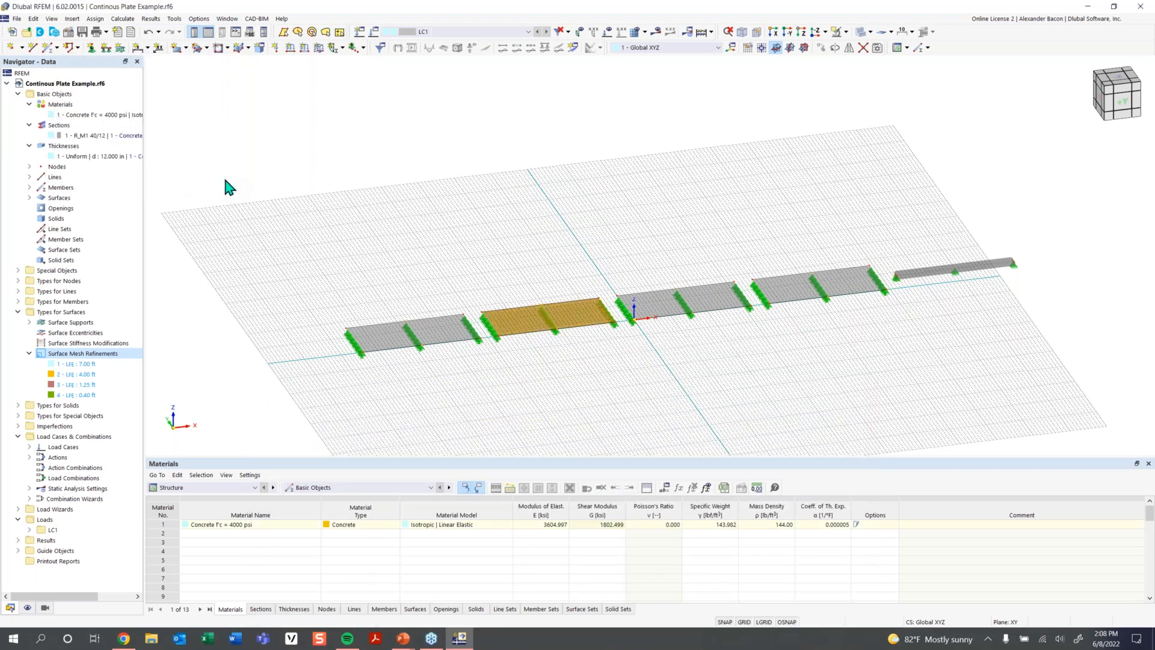
pyautogui.moveTo(587, 385); pyautogui.dragTo(485, 139)
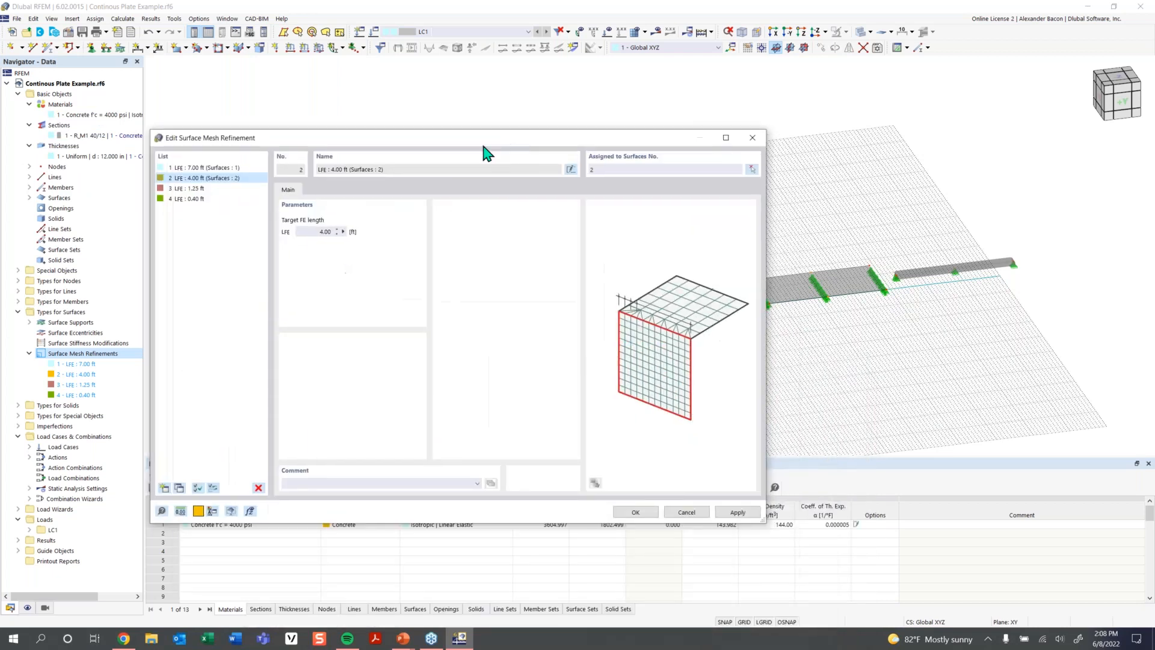
# Assign the 1.25 ft surface mesh refinement to surface 3
pyautogui.click(207, 189)
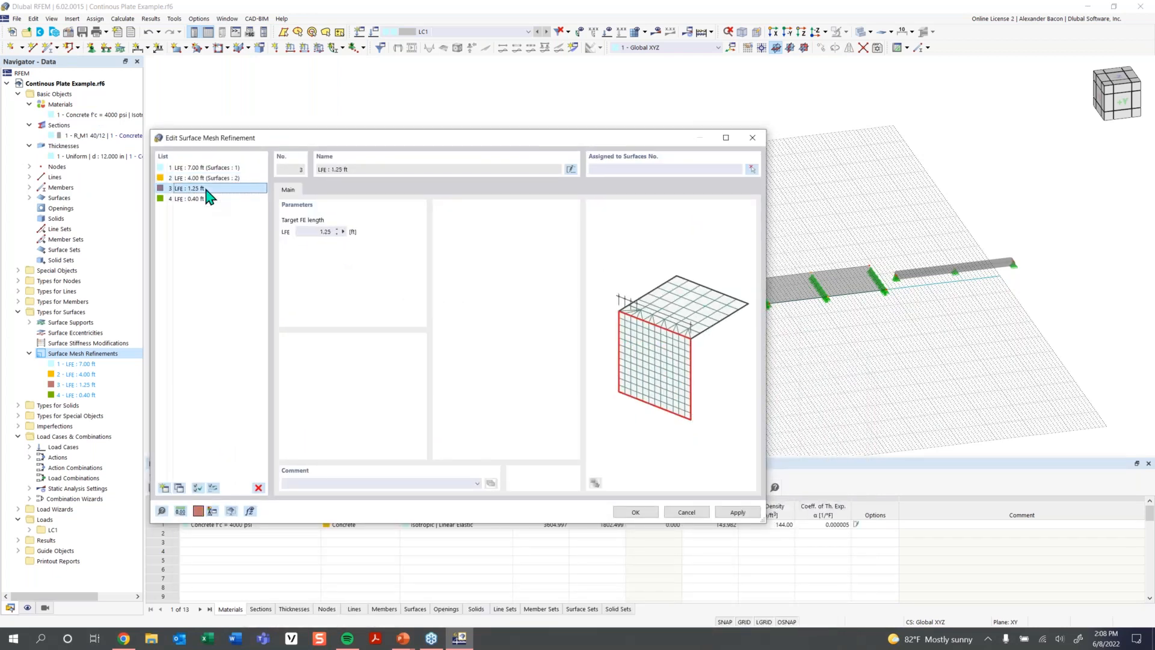
pyautogui.moveTo(674, 146); pyautogui.dragTo(644, 354)
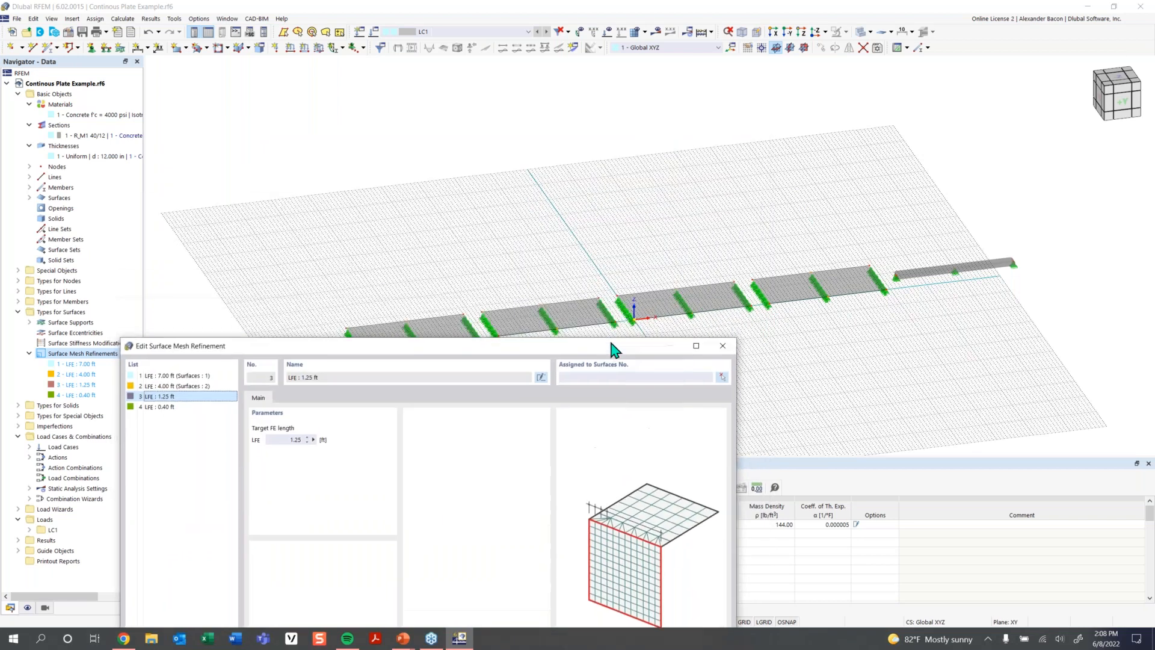
pyautogui.click(629, 377)
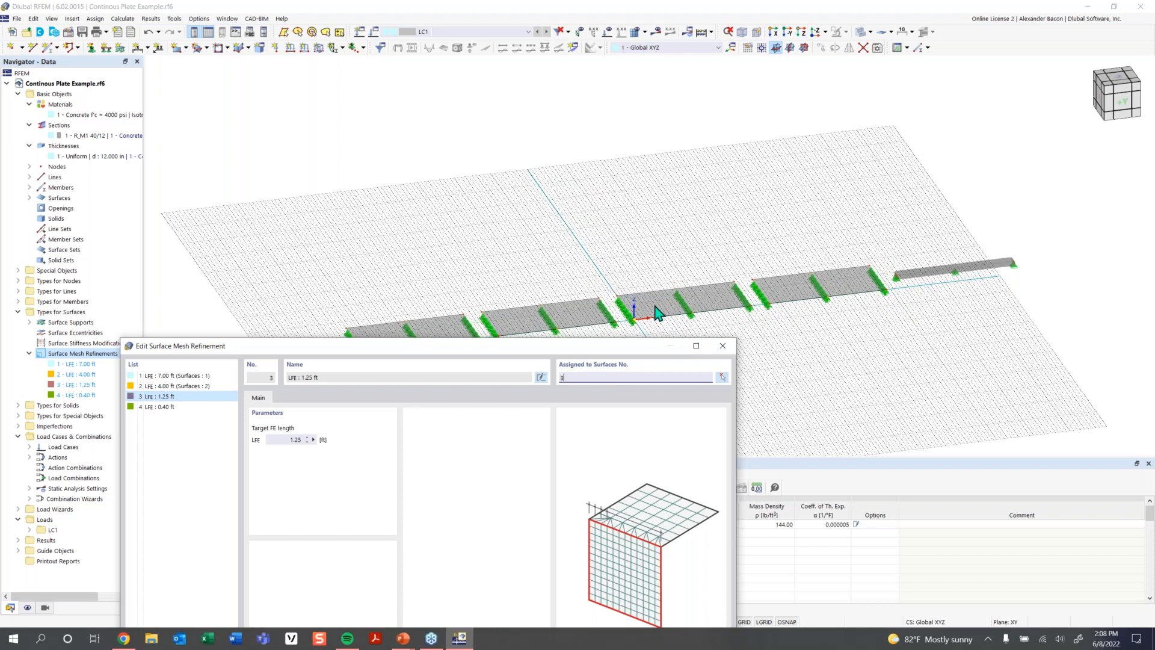
# Assign the 0.40 ft surface mesh refinement to surface 4 and accept the refinement assignments
pyautogui.click(194, 408)
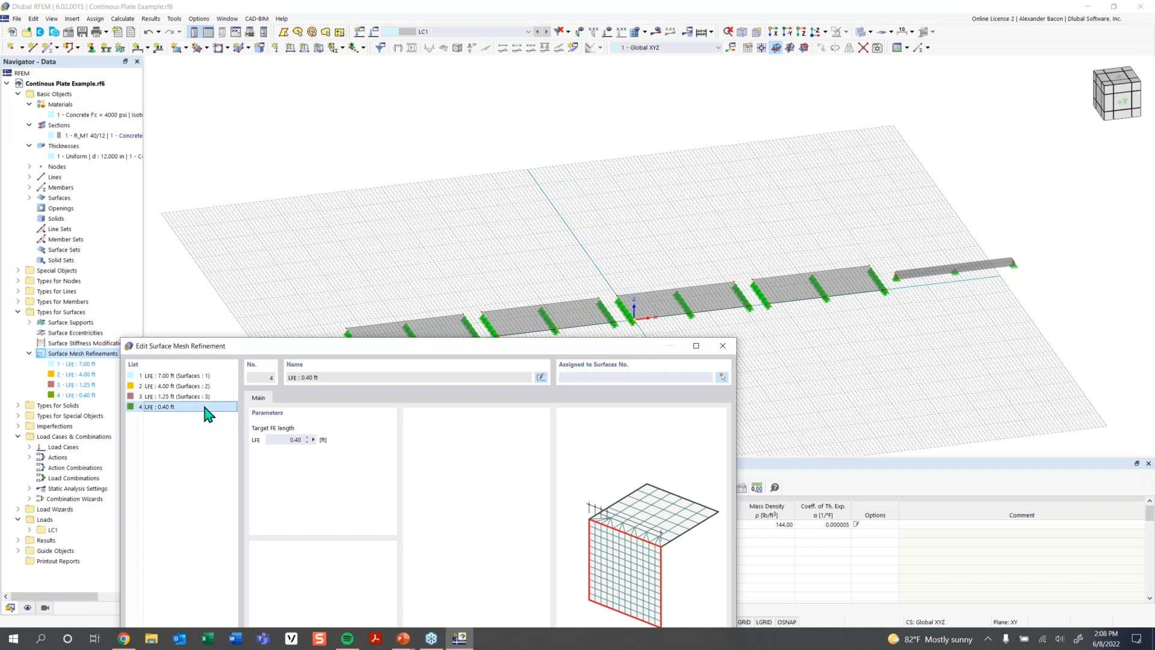
pyautogui.click(659, 378)
pyautogui.moveTo(623, 350); pyautogui.dragTo(583, 192)
pyautogui.click(564, 562)
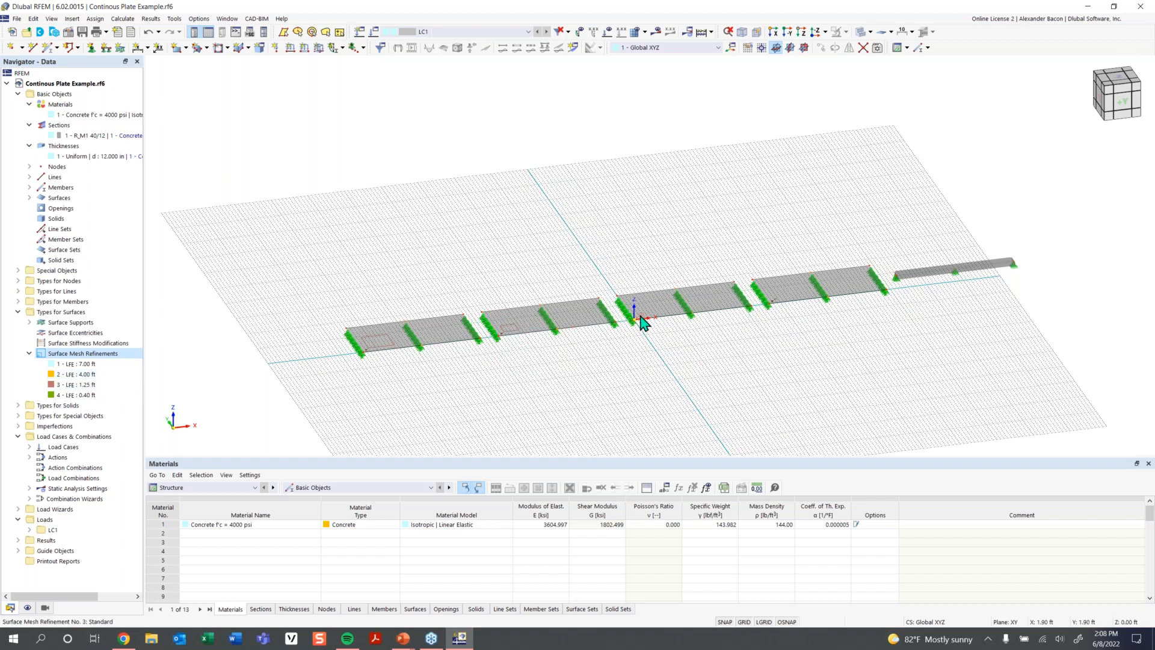
# Check the refinements assigned to the plates and generate the finite element mesh for the model
pyautogui.moveTo(777, 301)
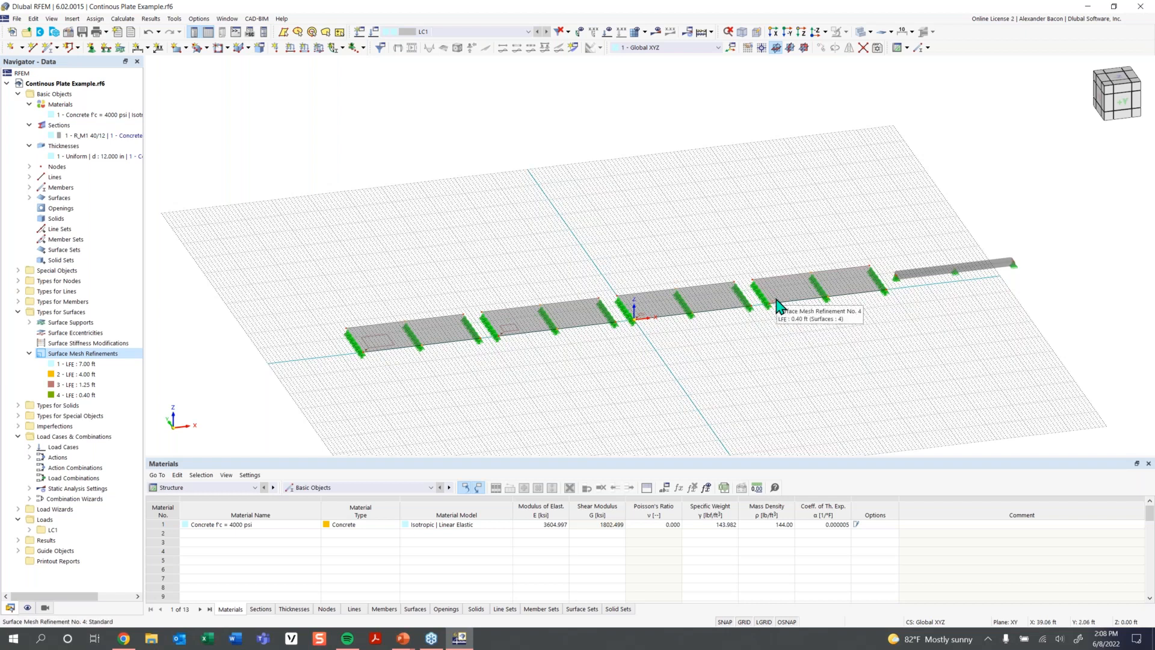
pyautogui.scroll(3, 465, 335)
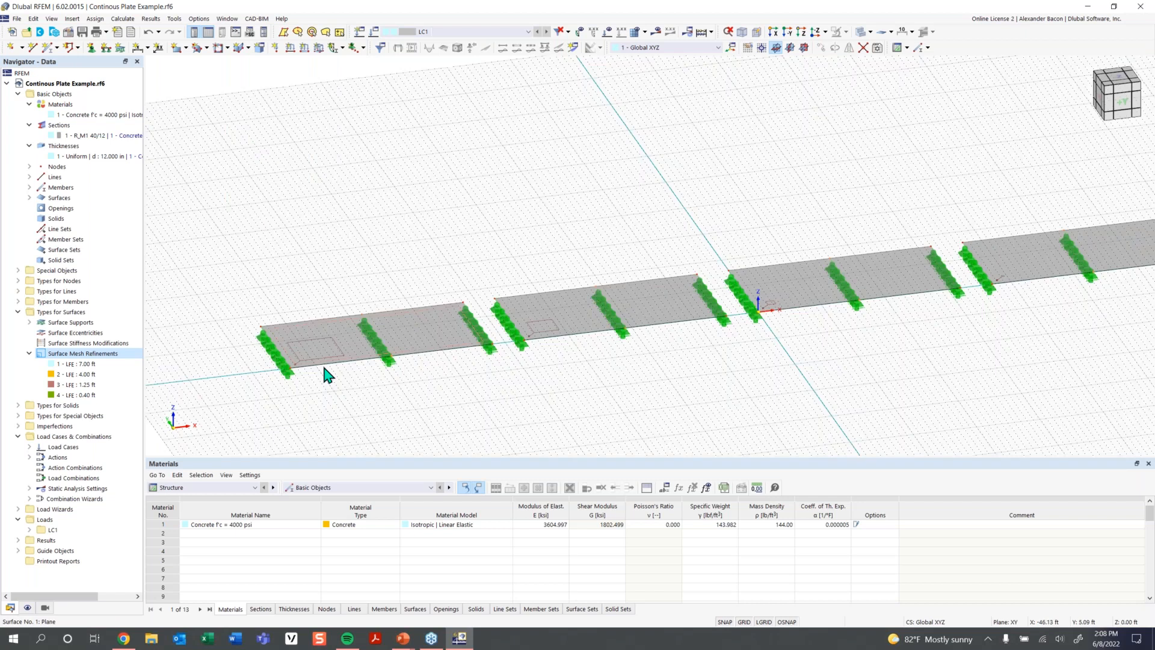
pyautogui.moveTo(323, 364)
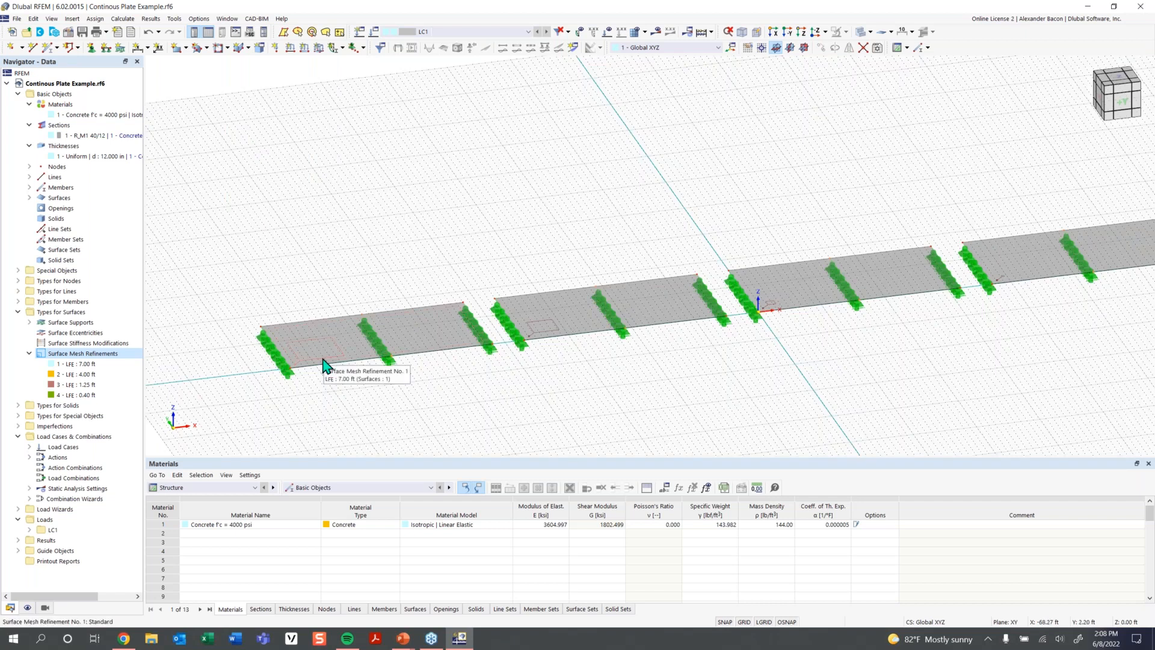
pyautogui.scroll(-3, 696, 346)
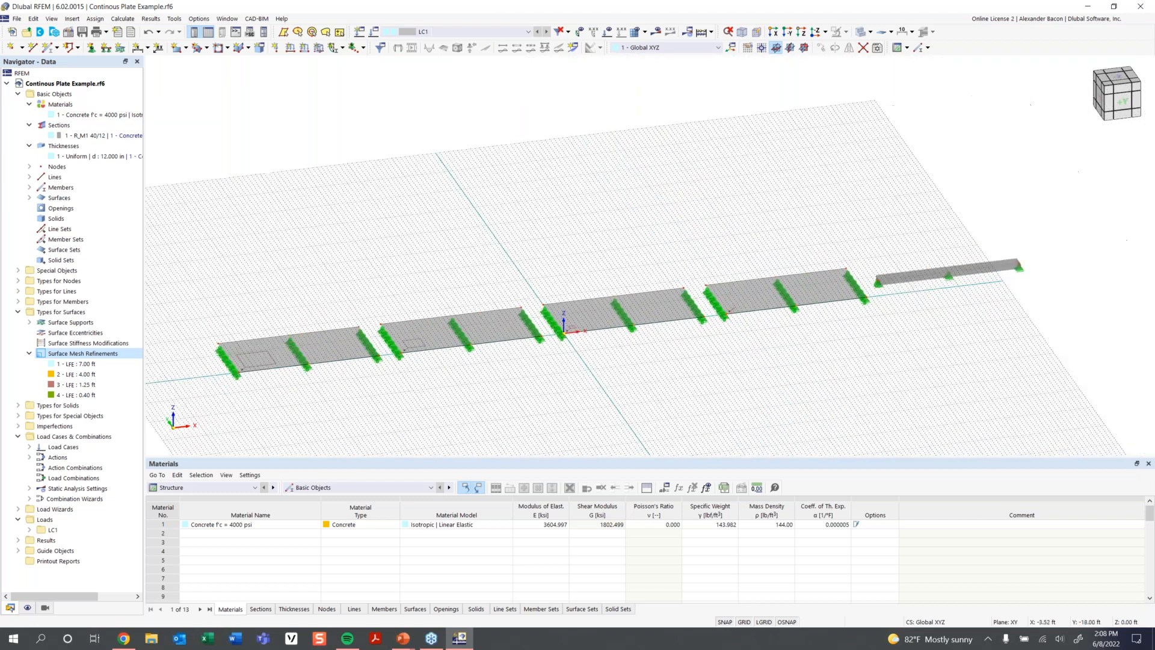
pyautogui.scroll(-1, 605, 244)
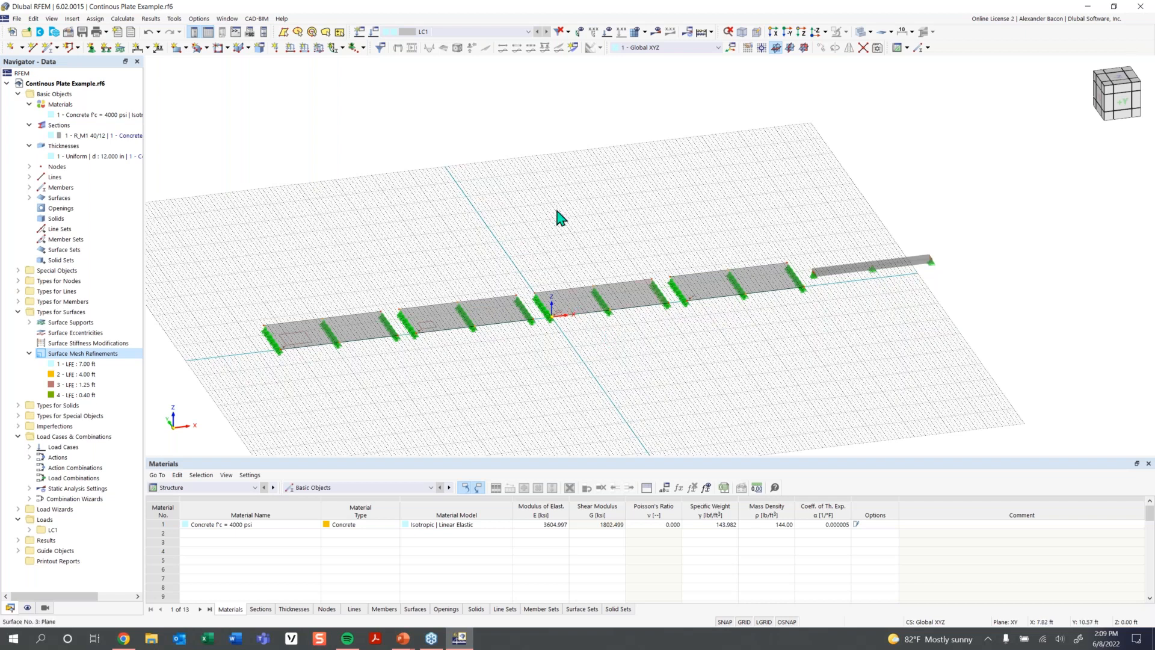
pyautogui.click(644, 32)
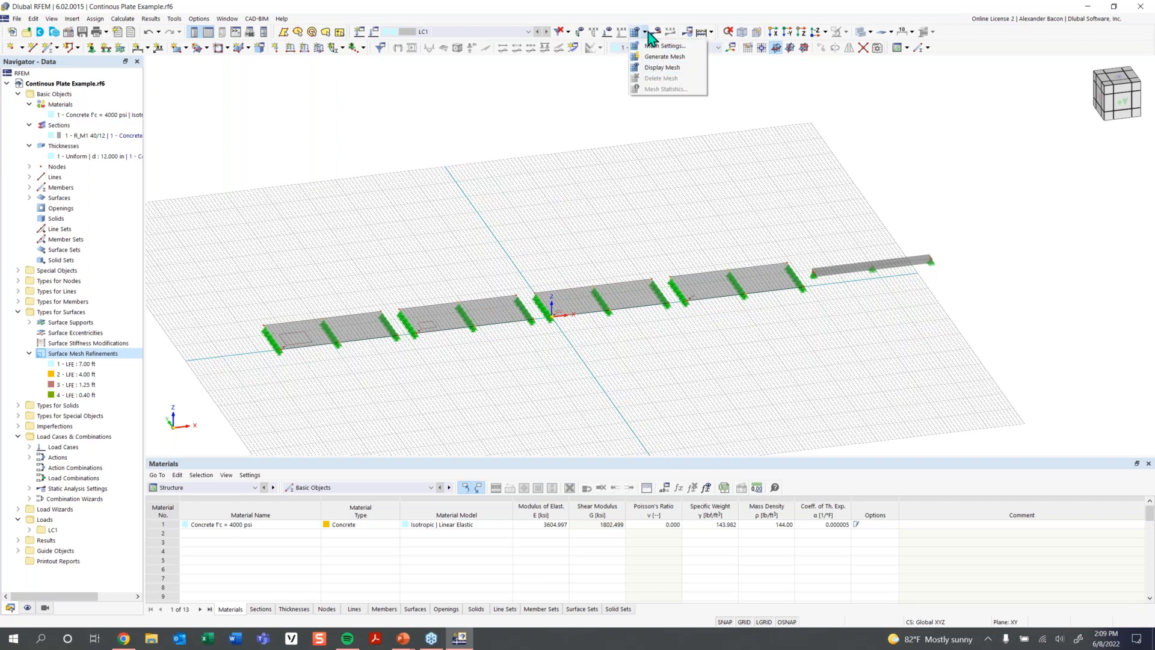
pyautogui.click(660, 57)
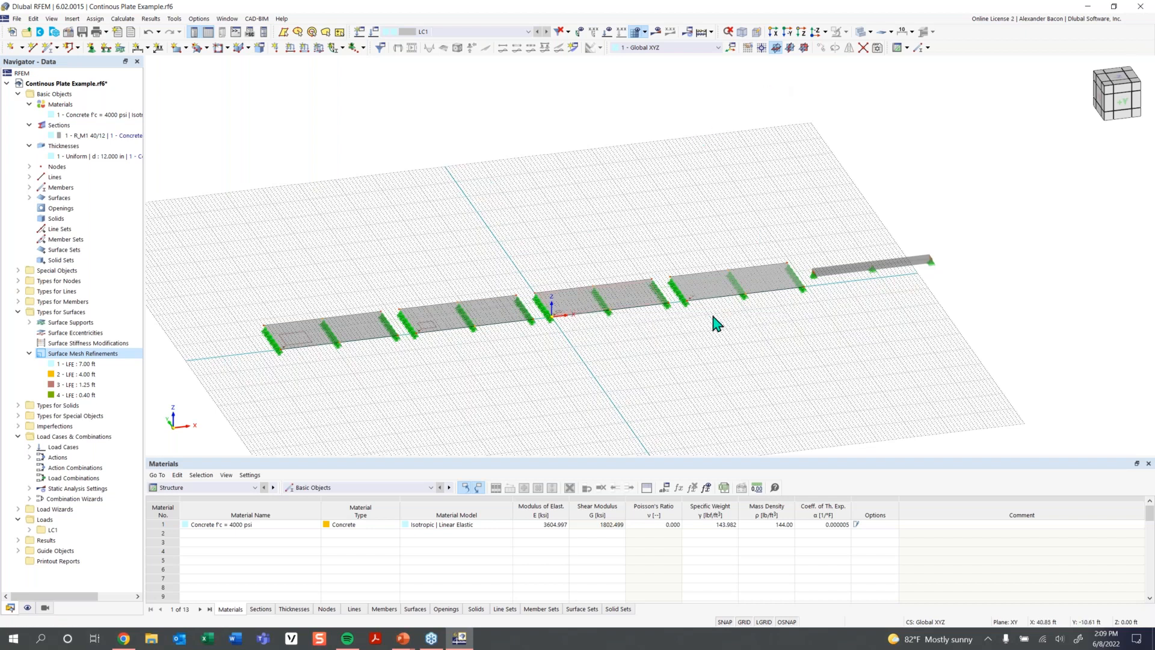
# Hide the work plane grid and switch the model display to wireframe so only the mesh lines are drawn
pyautogui.click(744, 622)
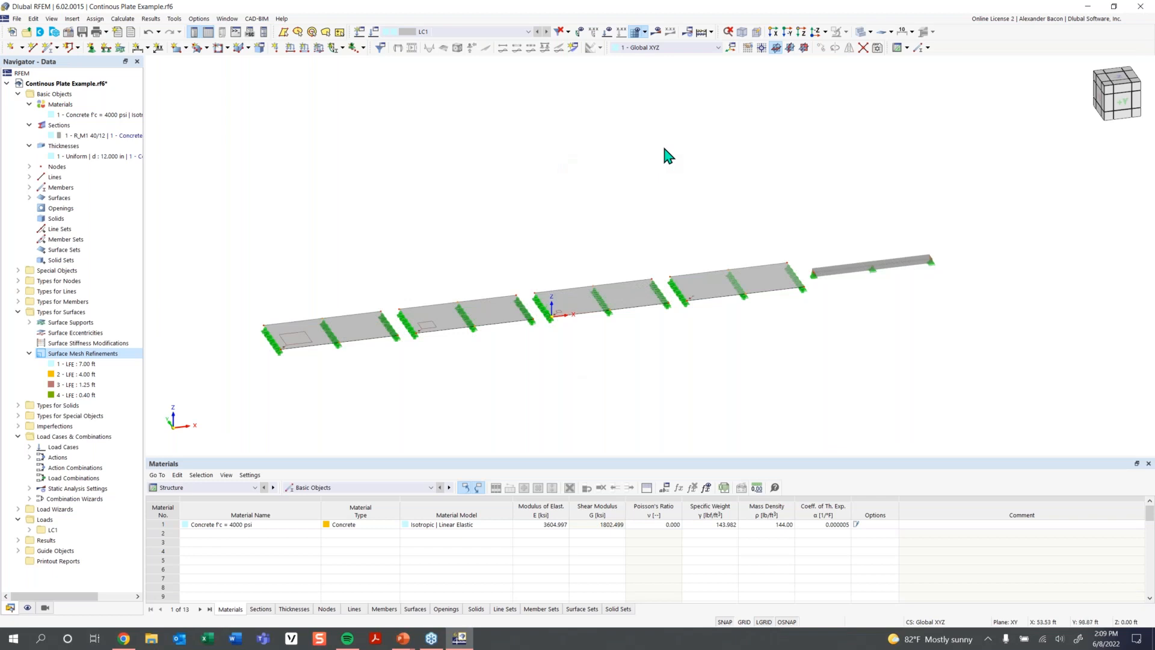
pyautogui.click(871, 32)
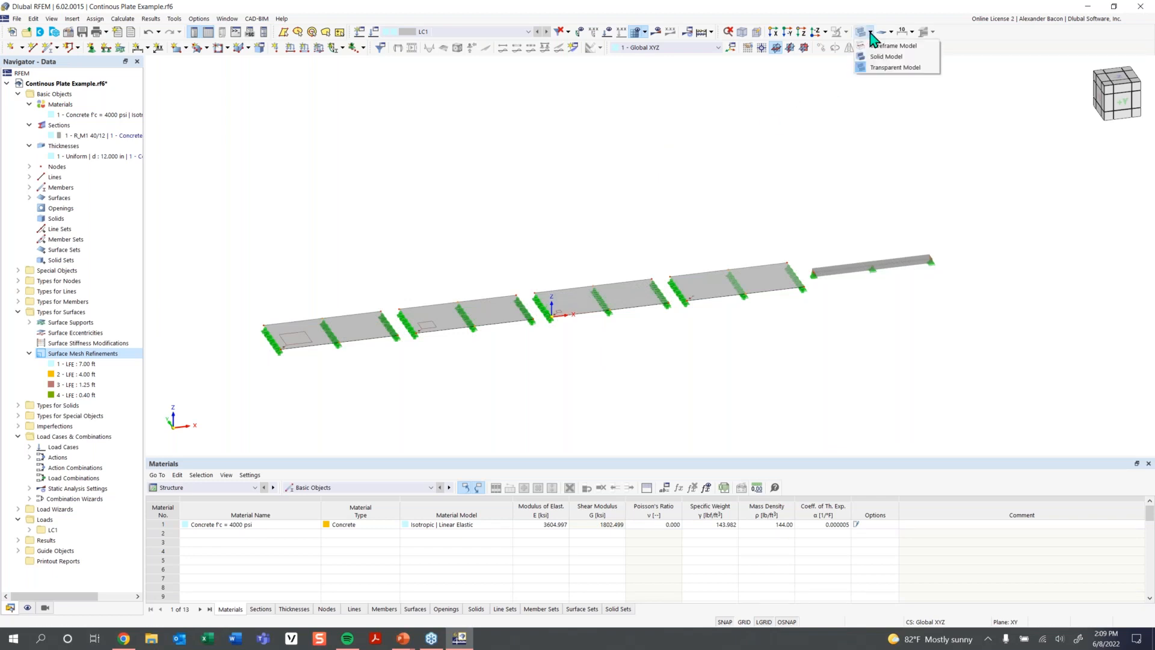
pyautogui.click(892, 68)
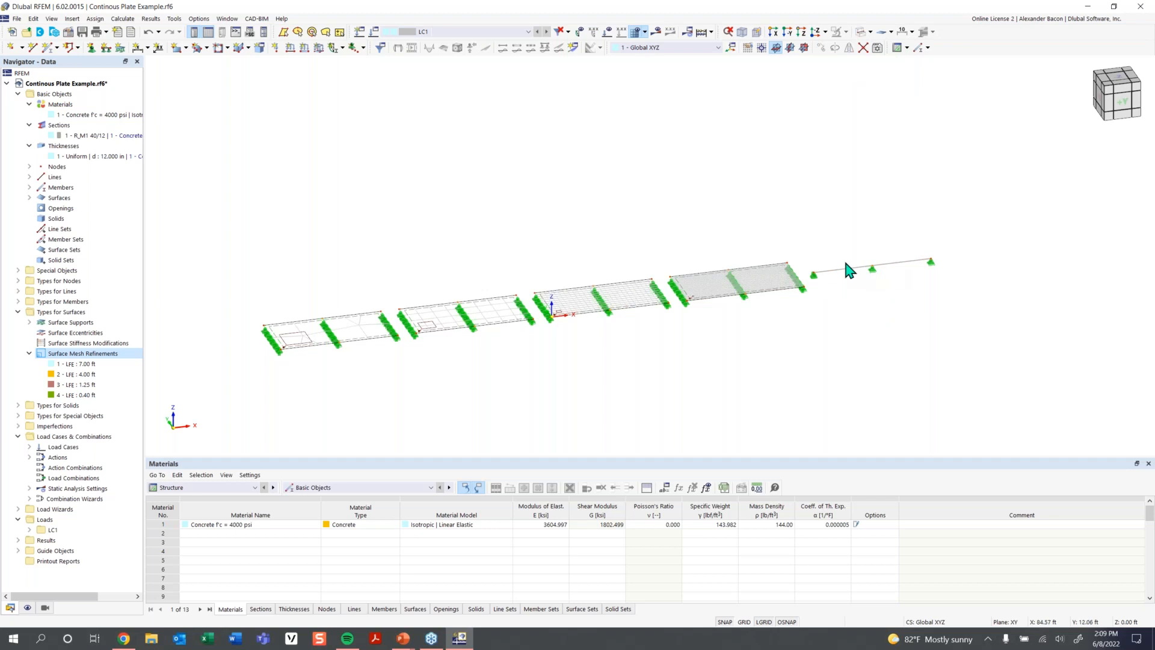
# Examine the generated meshes of the four plates in plan view, comparing their element sizes and layout between the line supports
pyautogui.scroll(1, 840, 269)
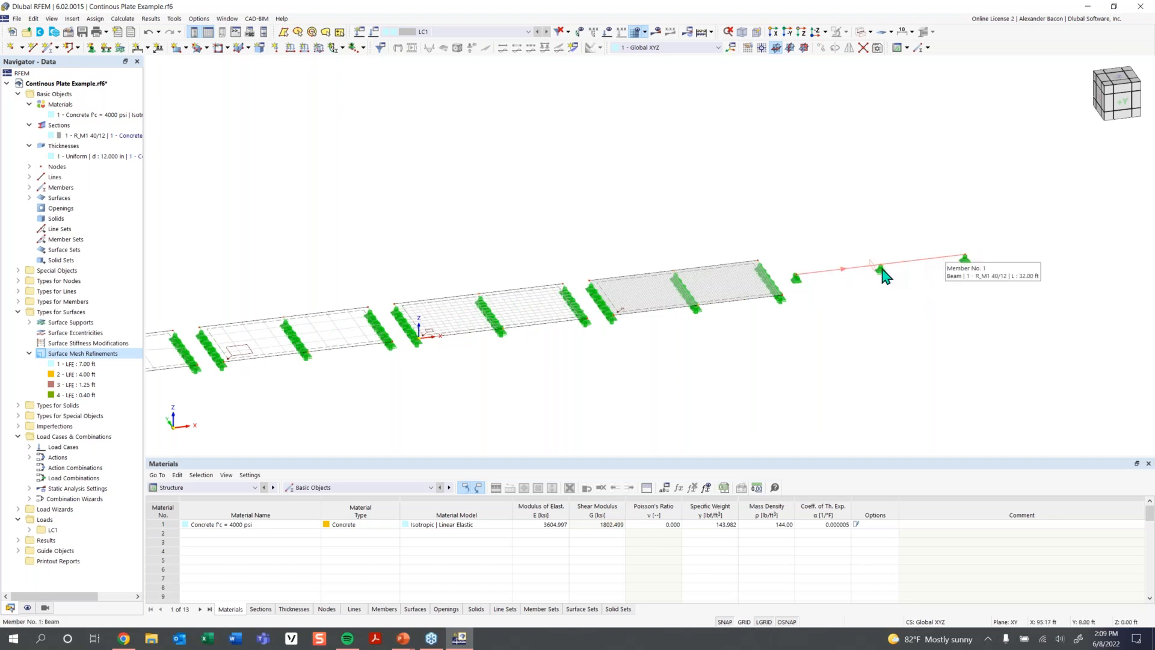
pyautogui.moveTo(730, 366); pyautogui.dragTo(905, 353, button='middle')
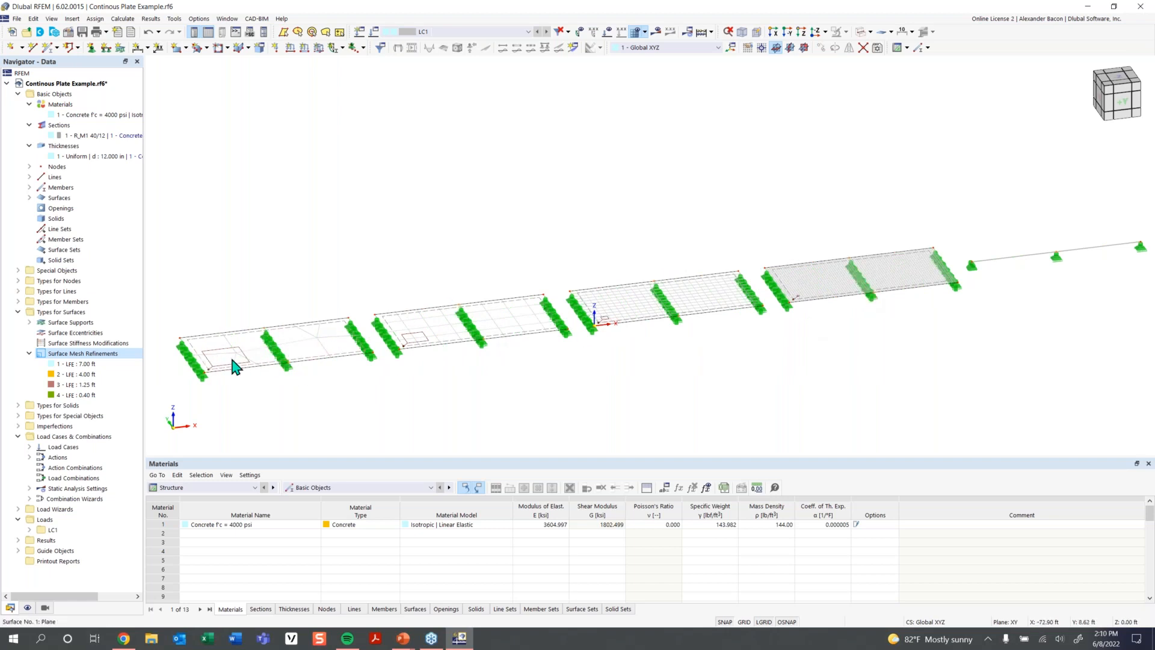
pyautogui.scroll(2, 235, 373)
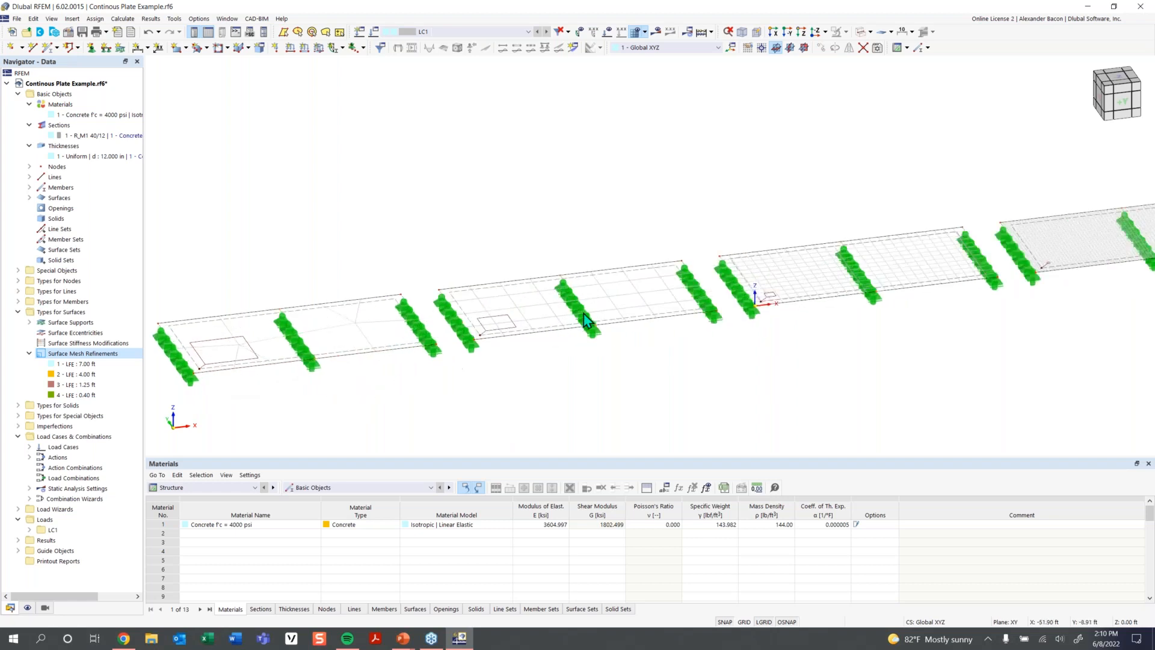
pyautogui.click(1120, 78)
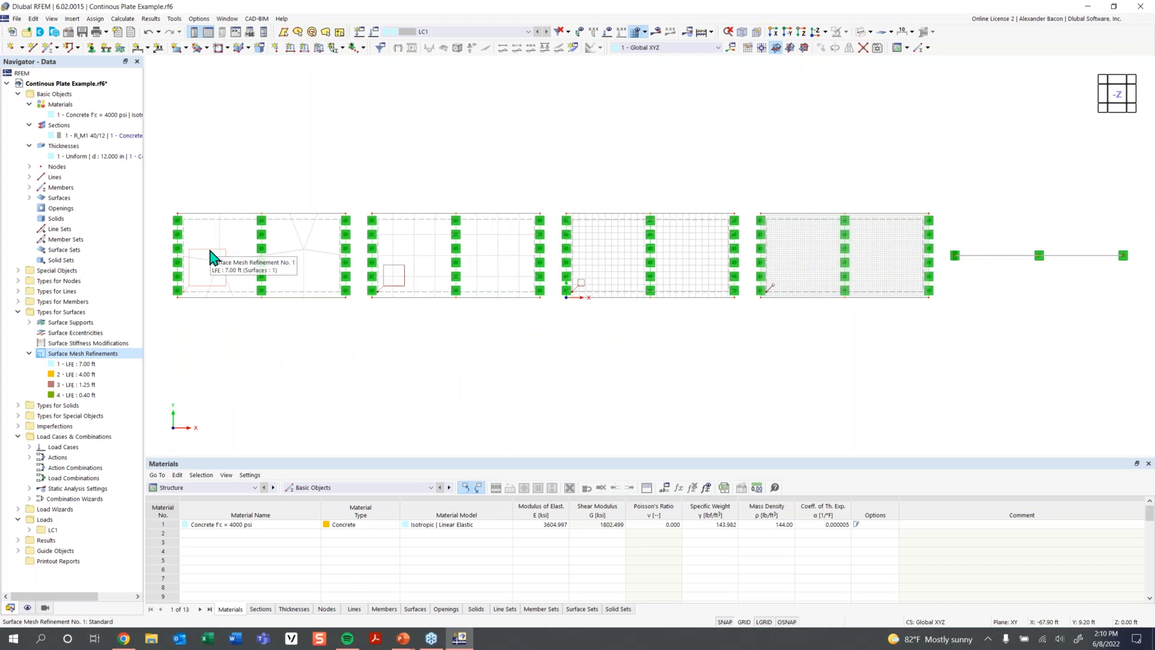
pyautogui.scroll(3, 225, 279)
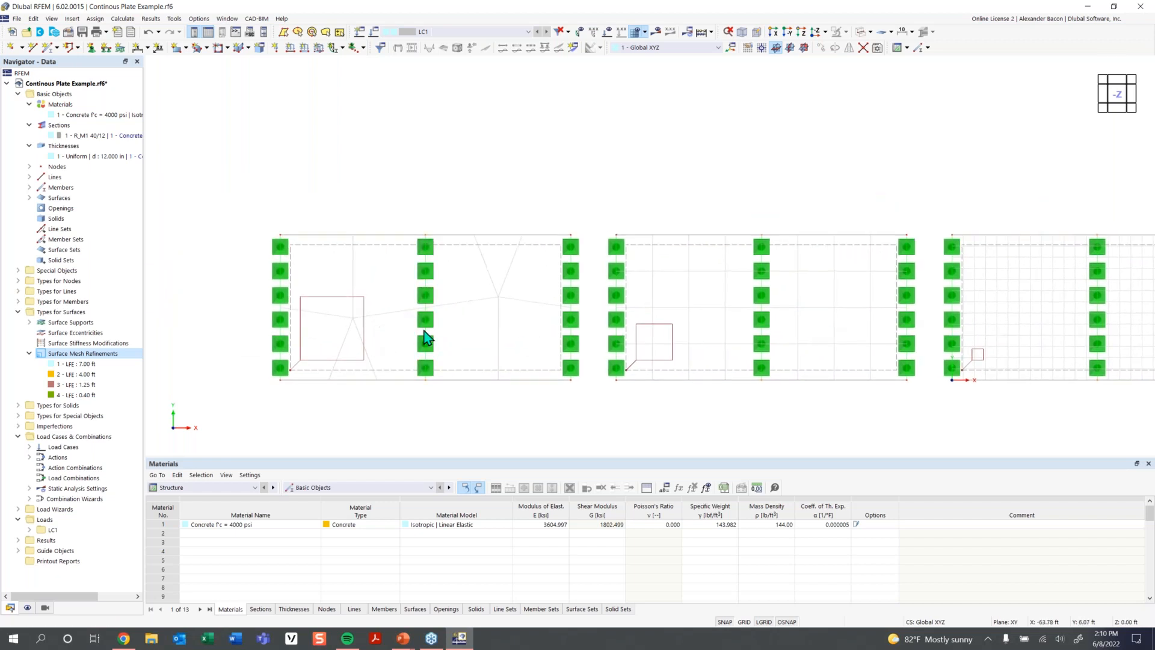
pyautogui.scroll(-1, 445, 328)
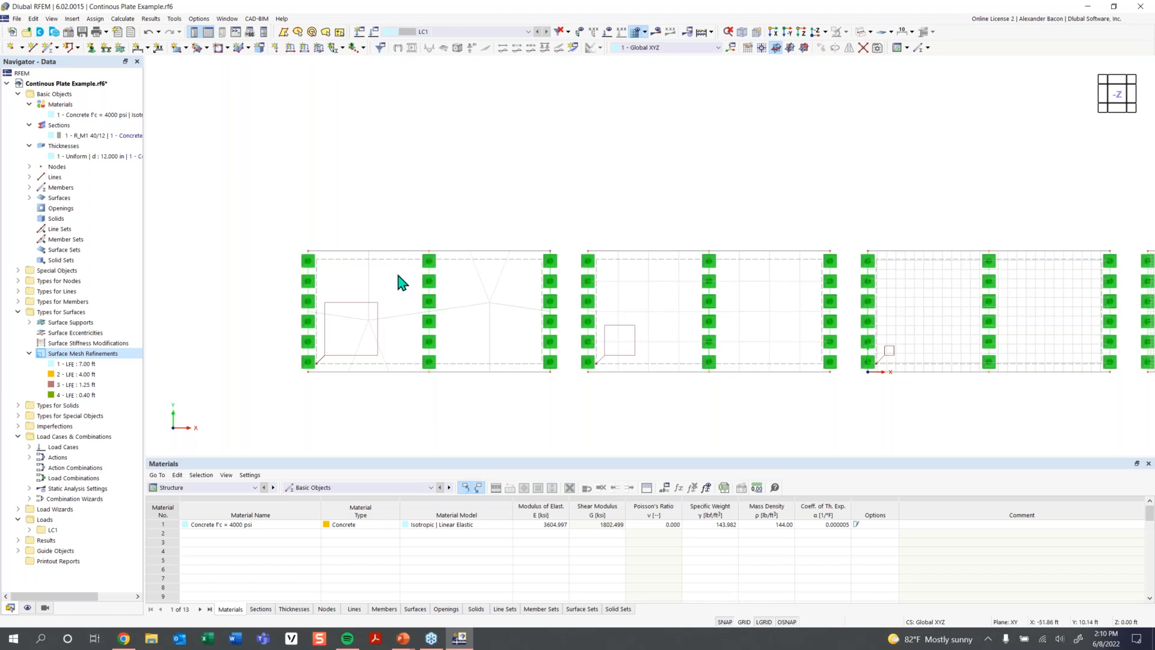
pyautogui.moveTo(698, 328); pyautogui.dragTo(508, 336, button='middle')
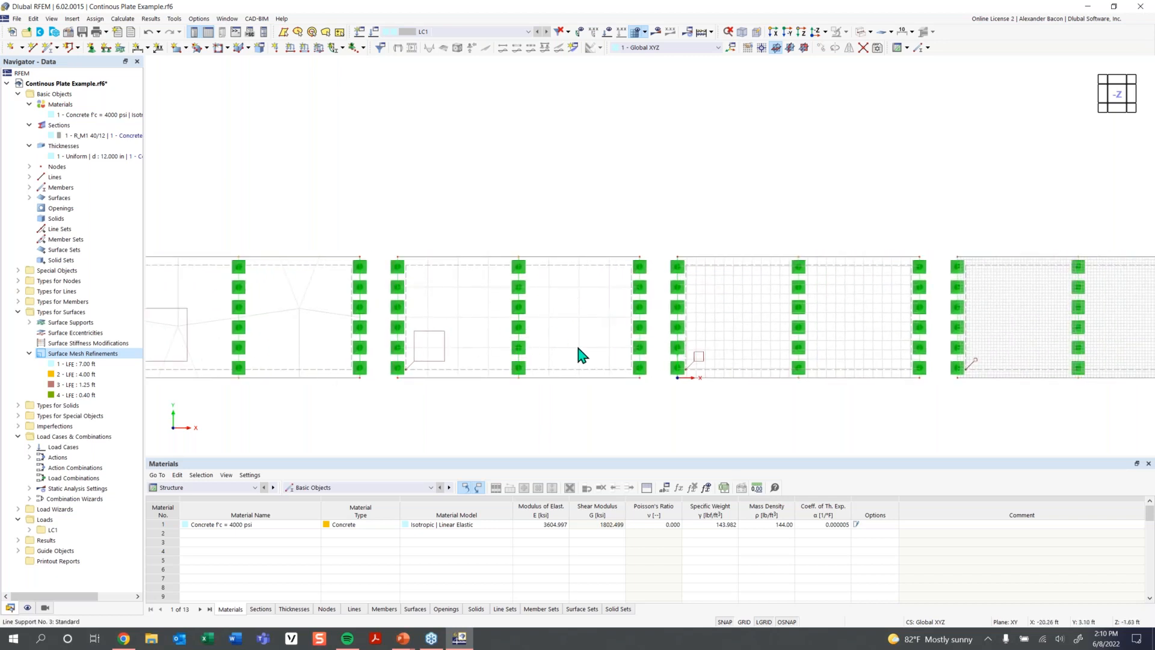
pyautogui.moveTo(519, 327); pyautogui.dragTo(156, 335, button='middle')
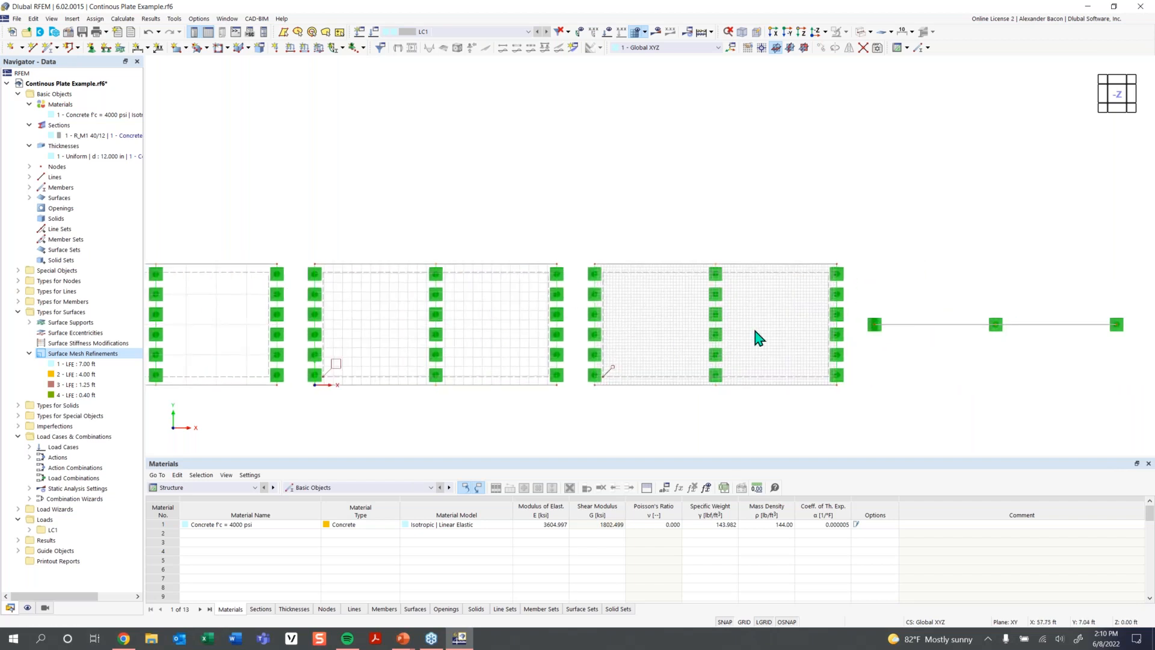
pyautogui.scroll(1, 755, 330)
pyautogui.scroll(-1, 419, 358)
pyautogui.moveTo(437, 355); pyautogui.dragTo(711, 339, button='middle')
pyautogui.moveTo(484, 343); pyautogui.dragTo(642, 343, button='middle')
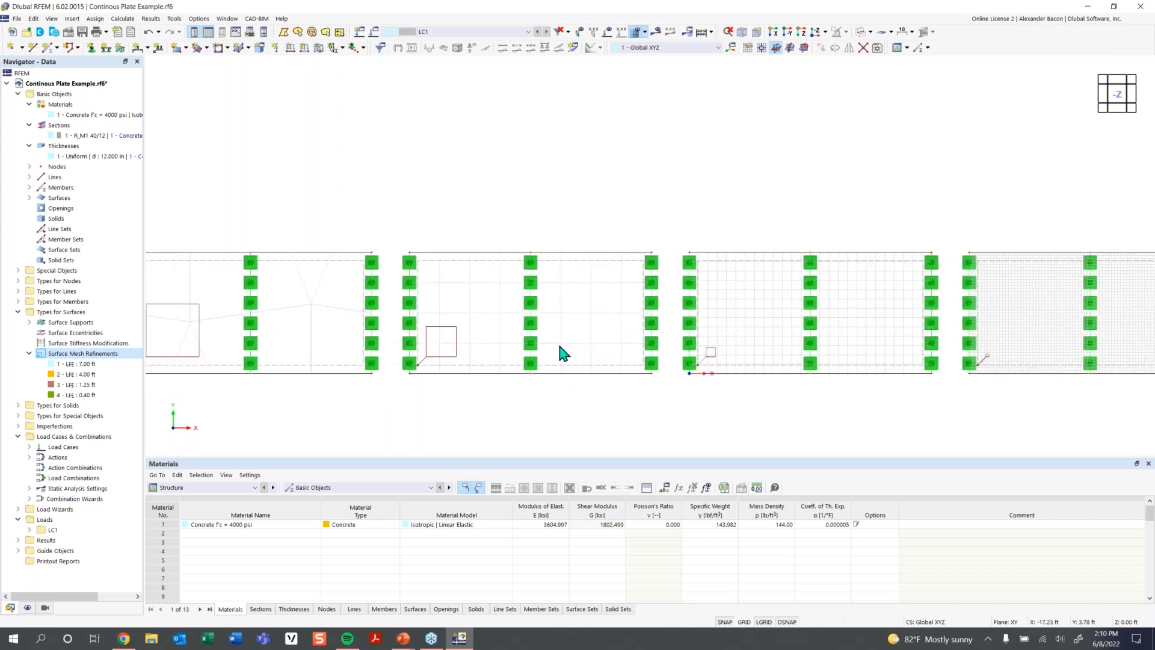
pyautogui.moveTo(278, 325); pyautogui.dragTo(327, 330, button='middle')
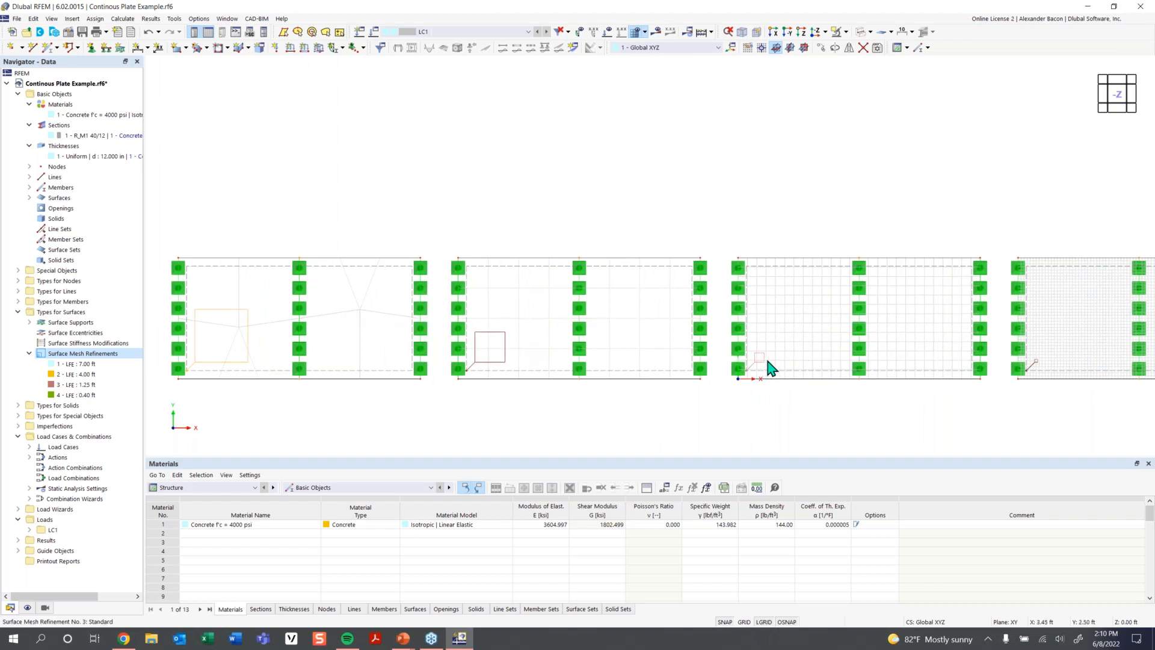
pyautogui.moveTo(805, 356); pyautogui.dragTo(782, 367, button='middle')
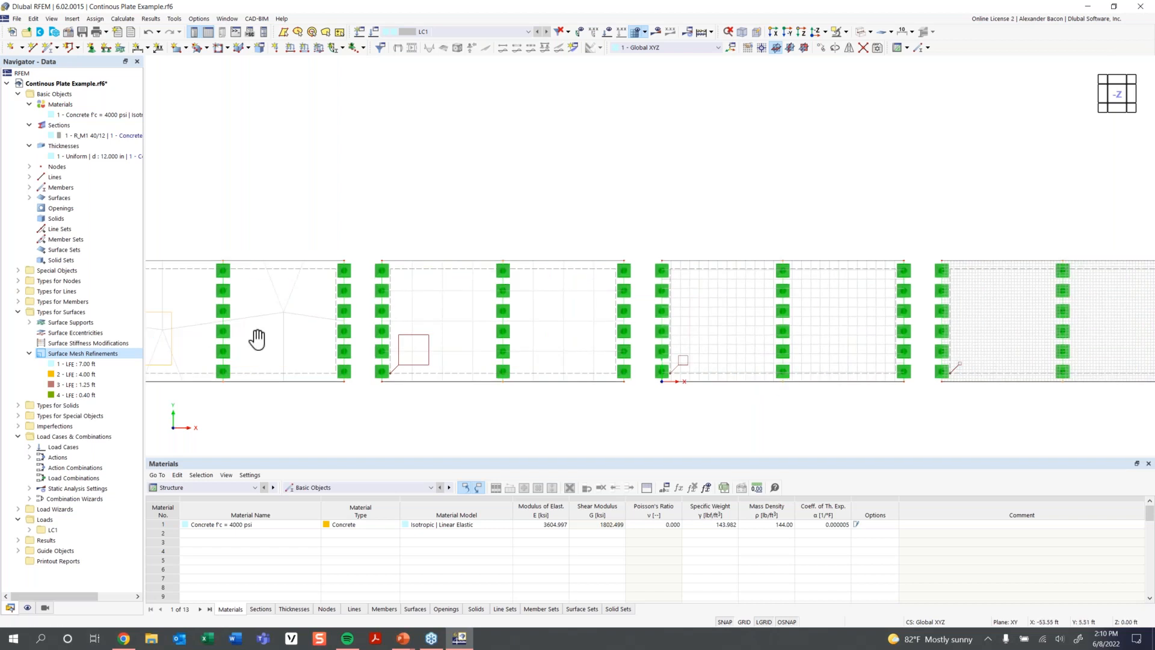
pyautogui.moveTo(256, 337); pyautogui.dragTo(359, 348, button='middle')
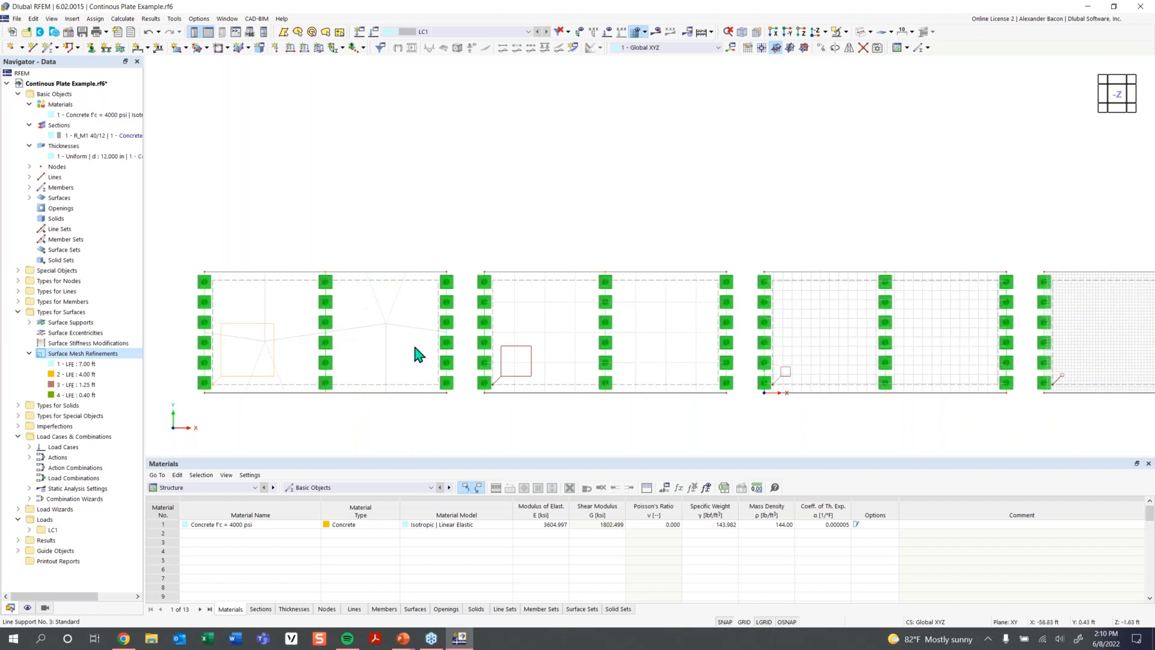
pyautogui.moveTo(549, 374); pyautogui.dragTo(373, 381, button='middle')
pyautogui.moveTo(550, 369); pyautogui.dragTo(387, 382, button='middle')
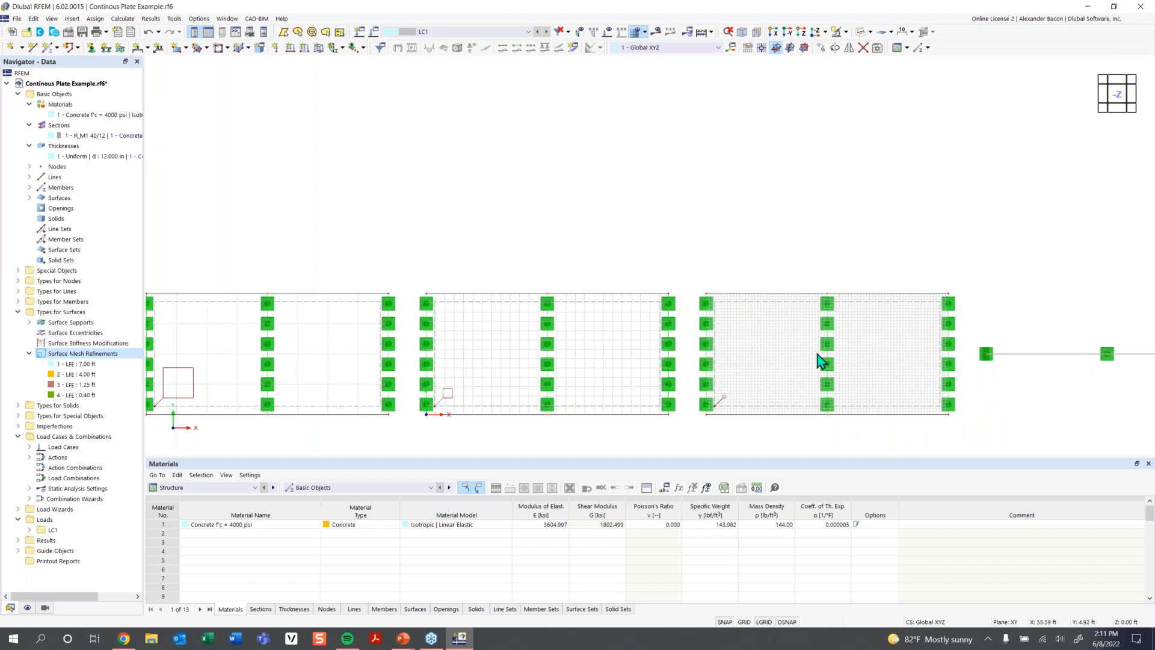
pyautogui.click(830, 376)
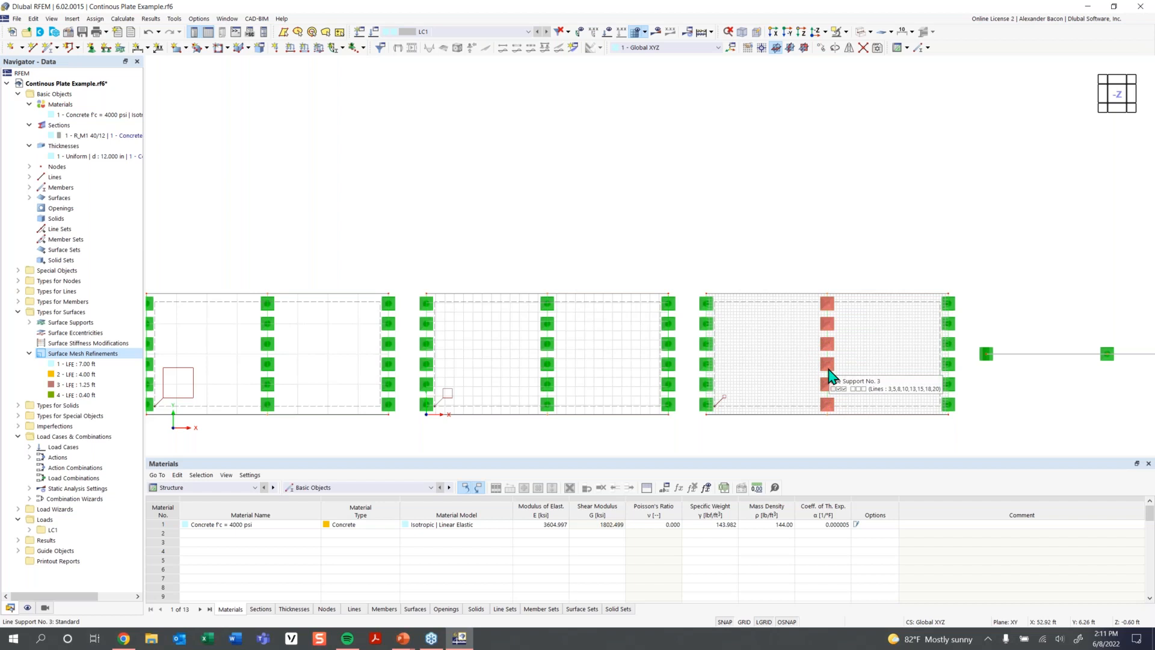
pyautogui.scroll(-3, 639, 383)
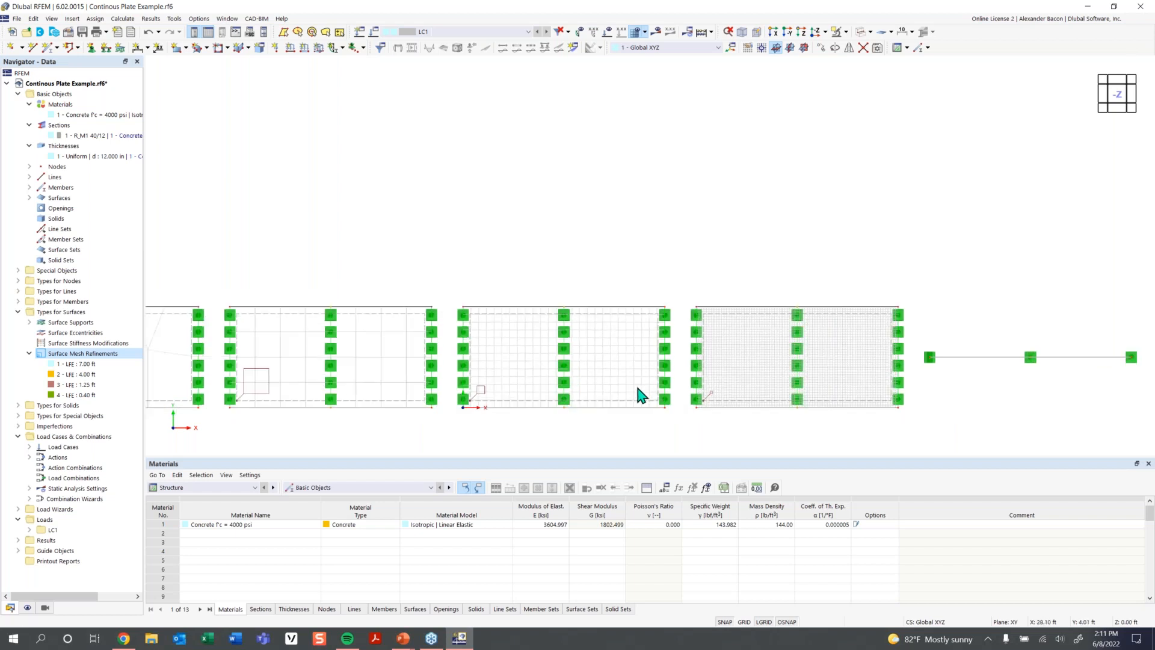
# Start a new result section through all four plates from X -74.00 ft to X 69.00 ft at Y 8.00 ft
pyautogui.keyDown('ctrl'); pyautogui.moveTo(613, 412); pyautogui.dragTo(654, 235, button='middle'); pyautogui.keyUp('ctrl')
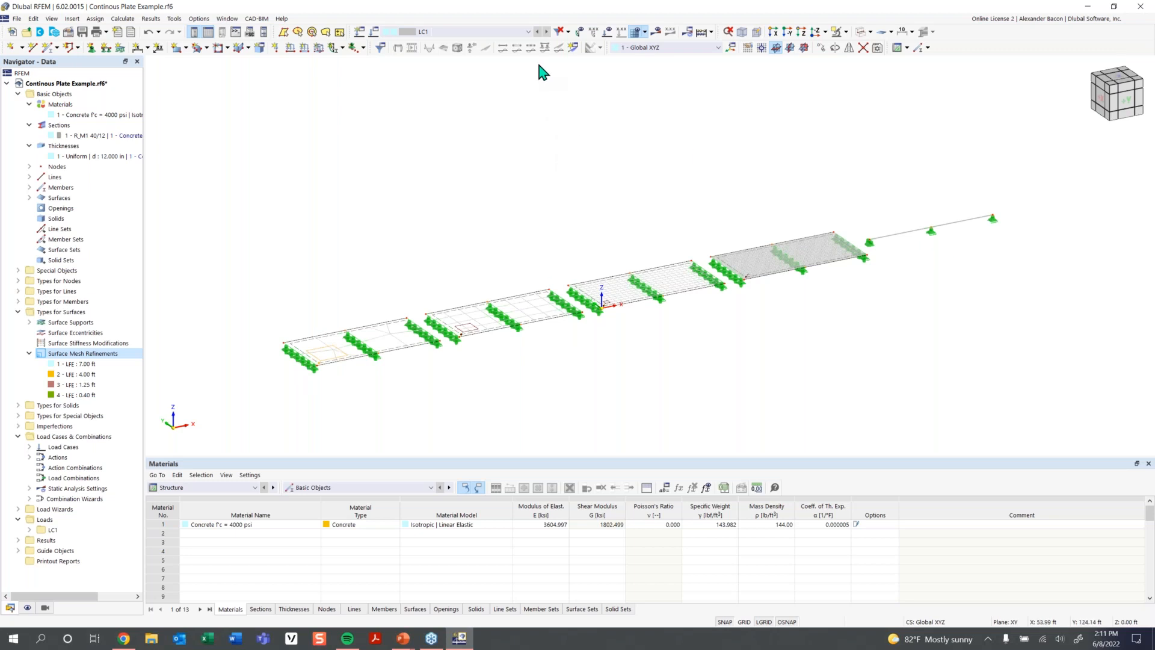
pyautogui.click(573, 48)
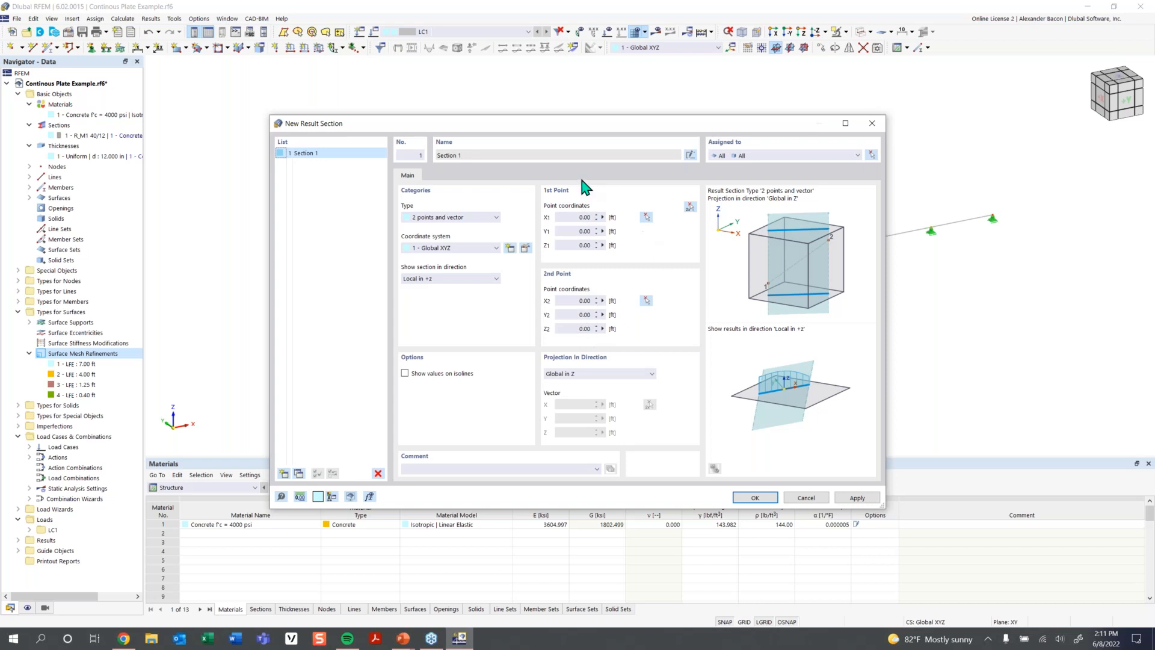
pyautogui.click(691, 207)
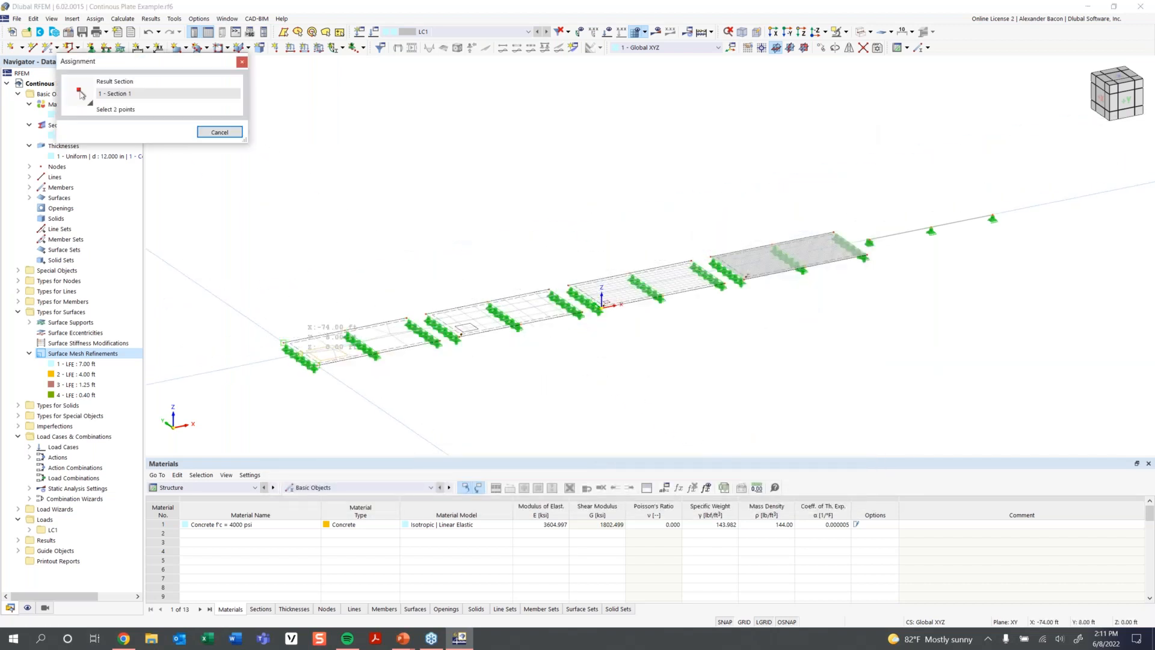
pyautogui.scroll(2, 283, 343)
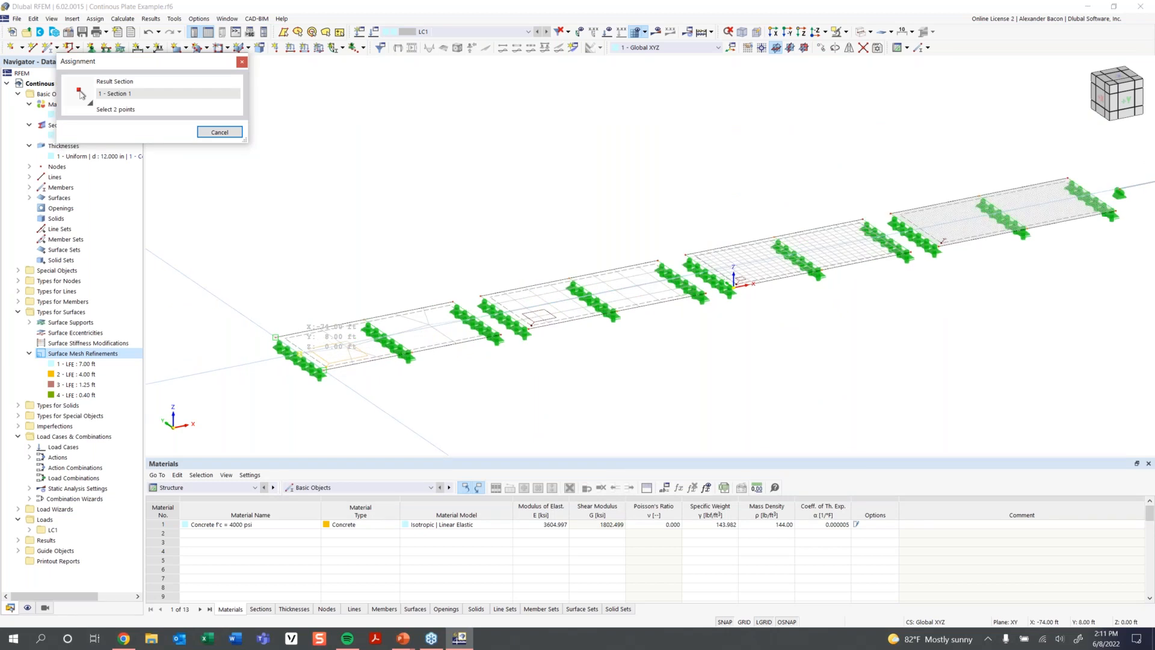
pyautogui.click(300, 355)
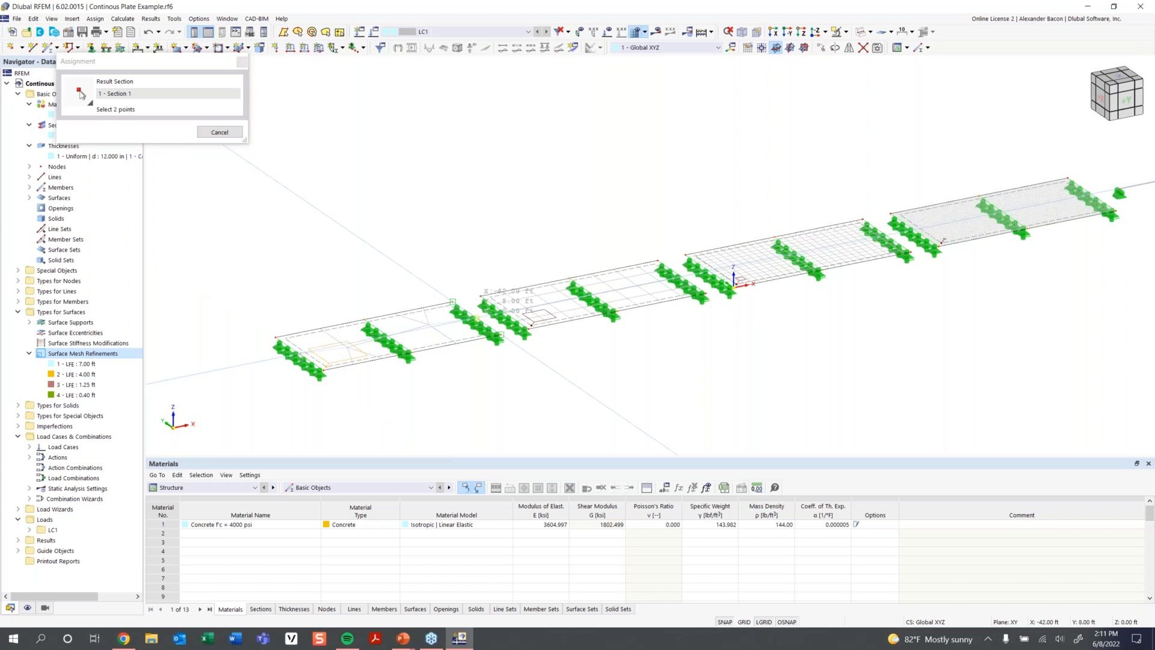
pyautogui.scroll(-1, 764, 275)
pyautogui.moveTo(764, 275); pyautogui.dragTo(474, 394, button='middle')
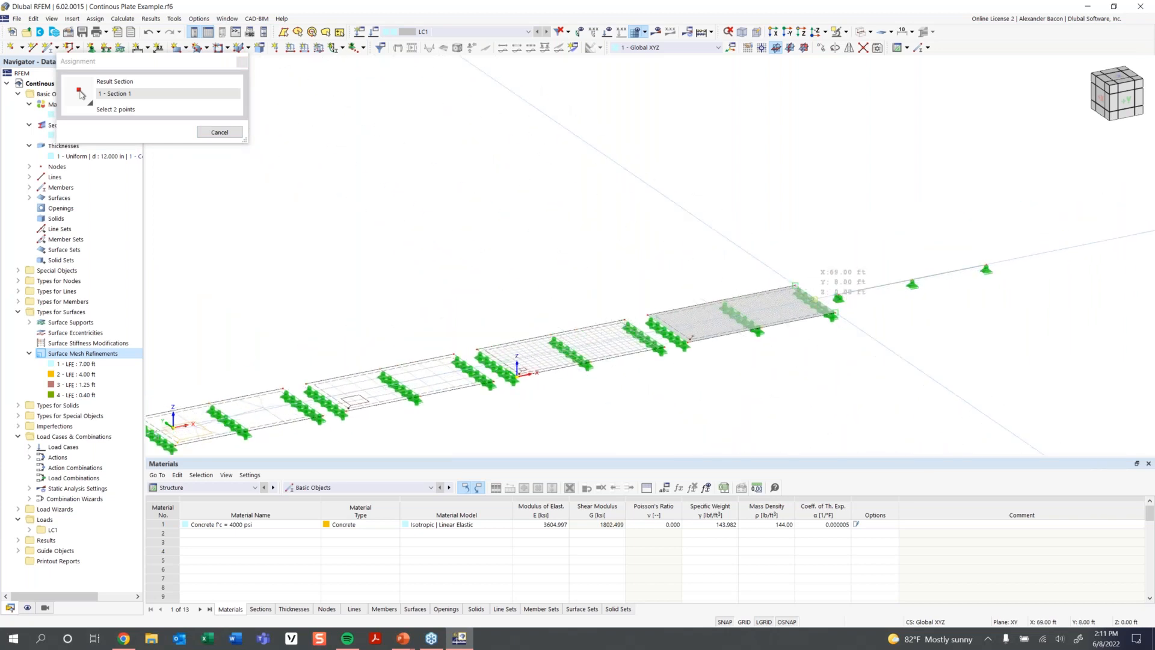
pyautogui.click(794, 285)
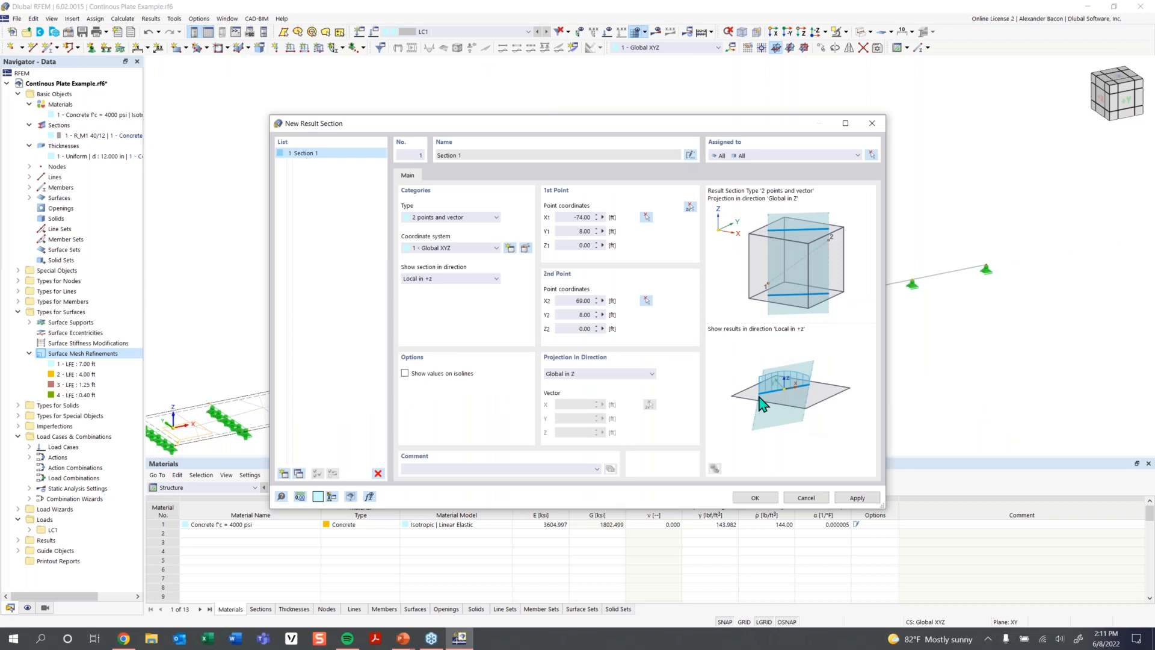
# Keep the section type as 2 points and vector with its display direction Local in +z, and accept the result section
pyautogui.click(449, 221)
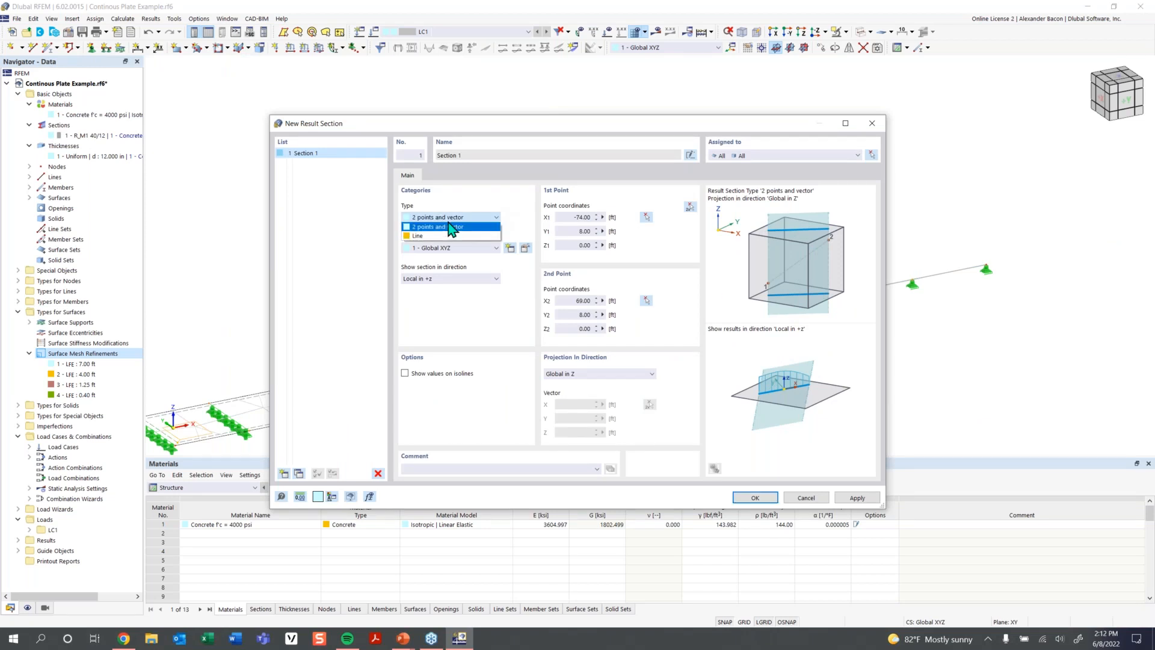
pyautogui.click(448, 245)
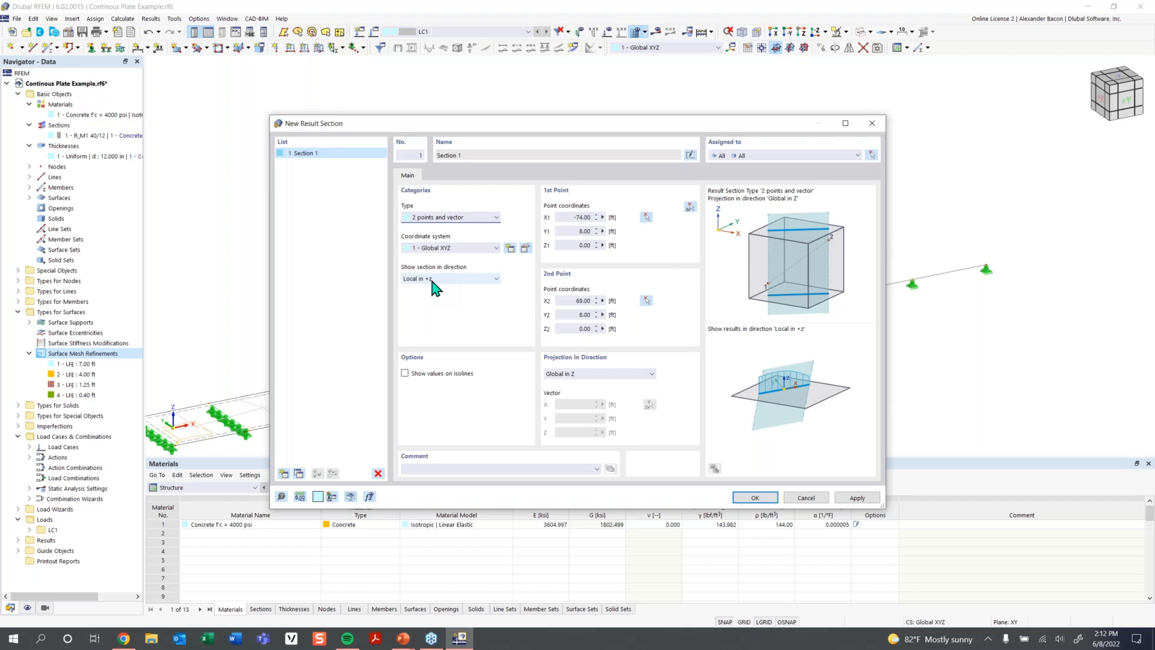
pyautogui.click(432, 279)
pyautogui.click(431, 291)
pyautogui.click(760, 499)
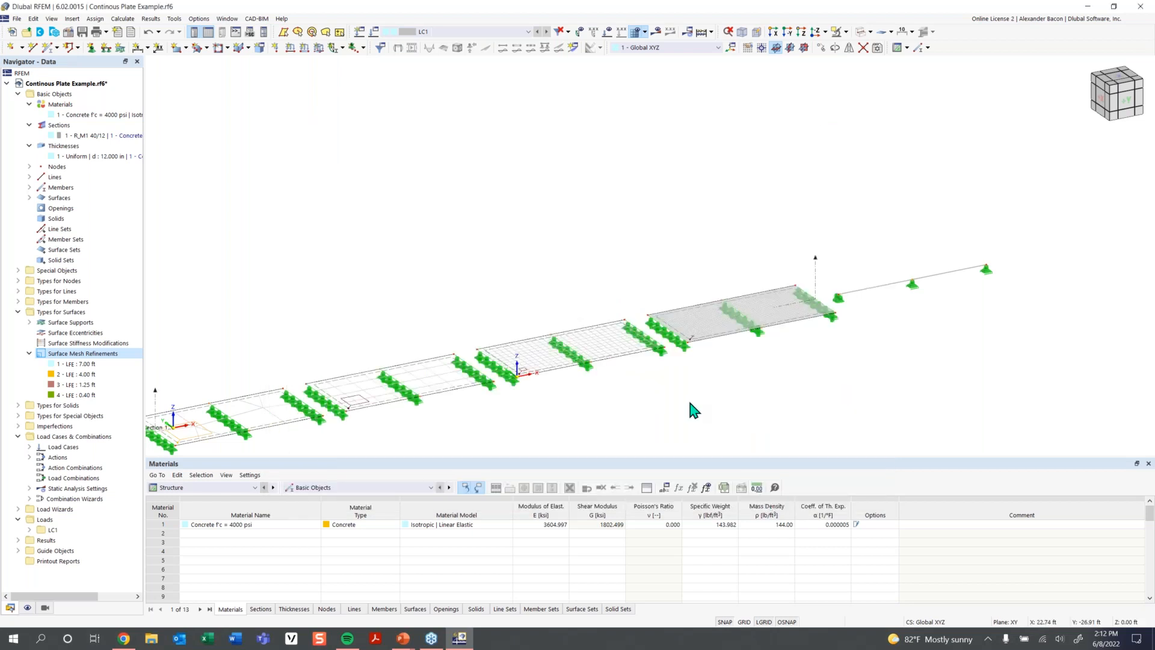
# Calculate the LC1 results and compare the four plates' displacement diagrams along the result section in the +Y side view
pyautogui.scroll(-1, 687, 397)
pyautogui.moveTo(712, 399); pyautogui.dragTo(792, 368, button='middle')
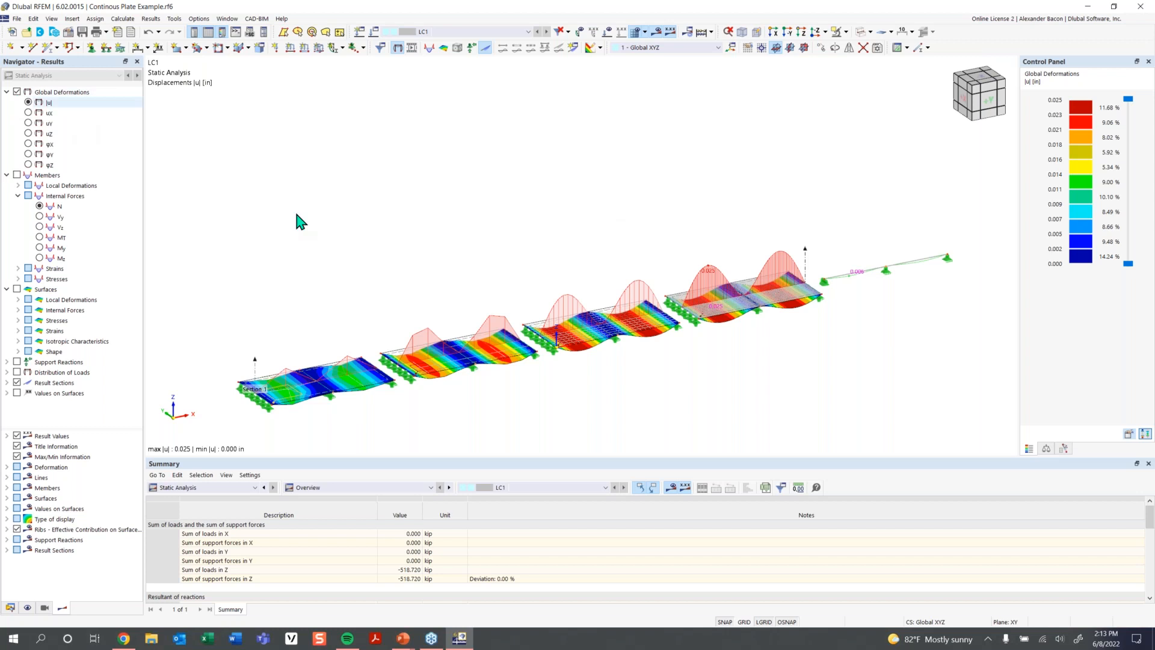
pyautogui.moveTo(581, 372); pyautogui.dragTo(598, 343, button='middle')
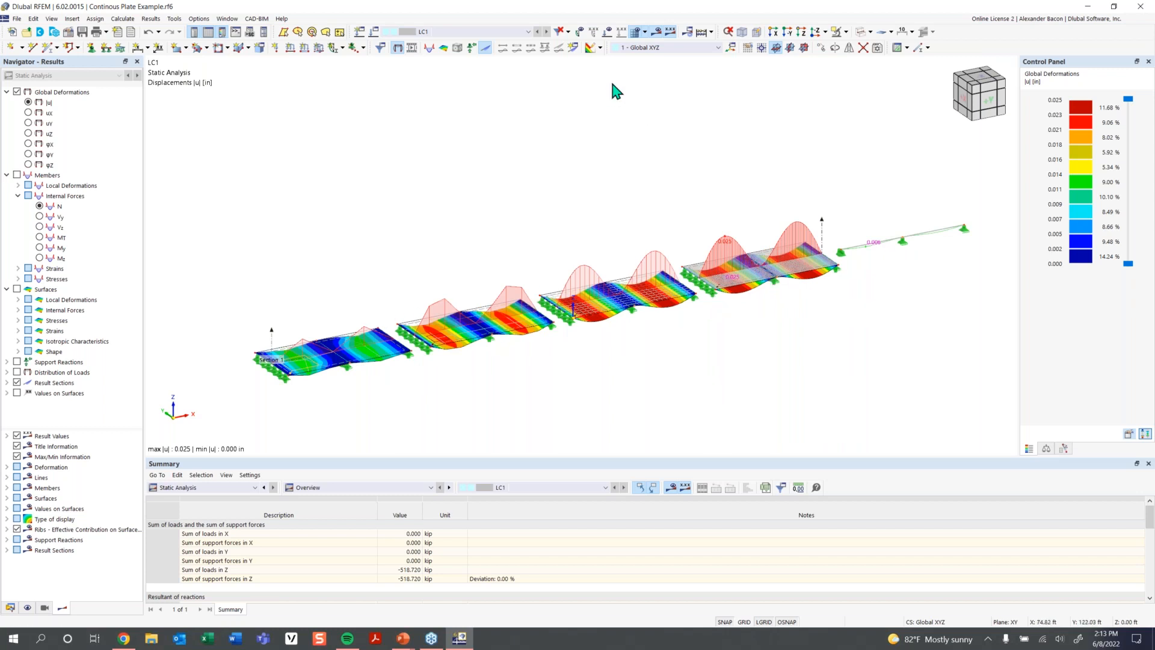
pyautogui.click(986, 104)
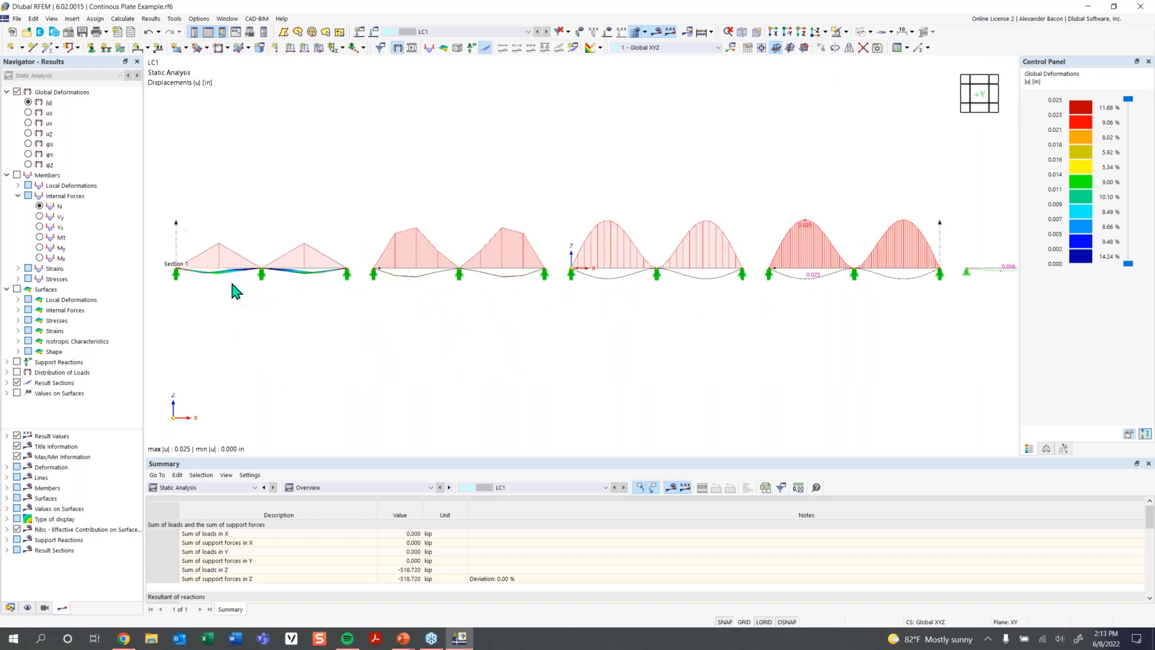
pyautogui.scroll(1, 265, 283)
pyautogui.moveTo(712, 326); pyautogui.dragTo(673, 322, button='middle')
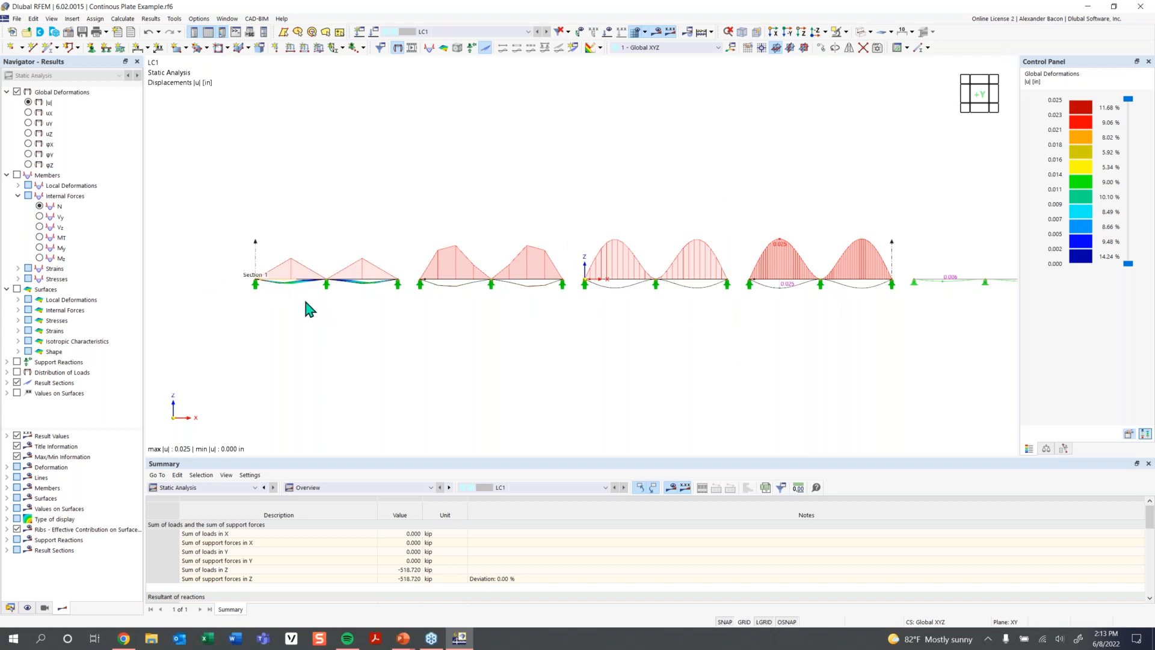
pyautogui.moveTo(303, 296); pyautogui.dragTo(249, 283, button='middle')
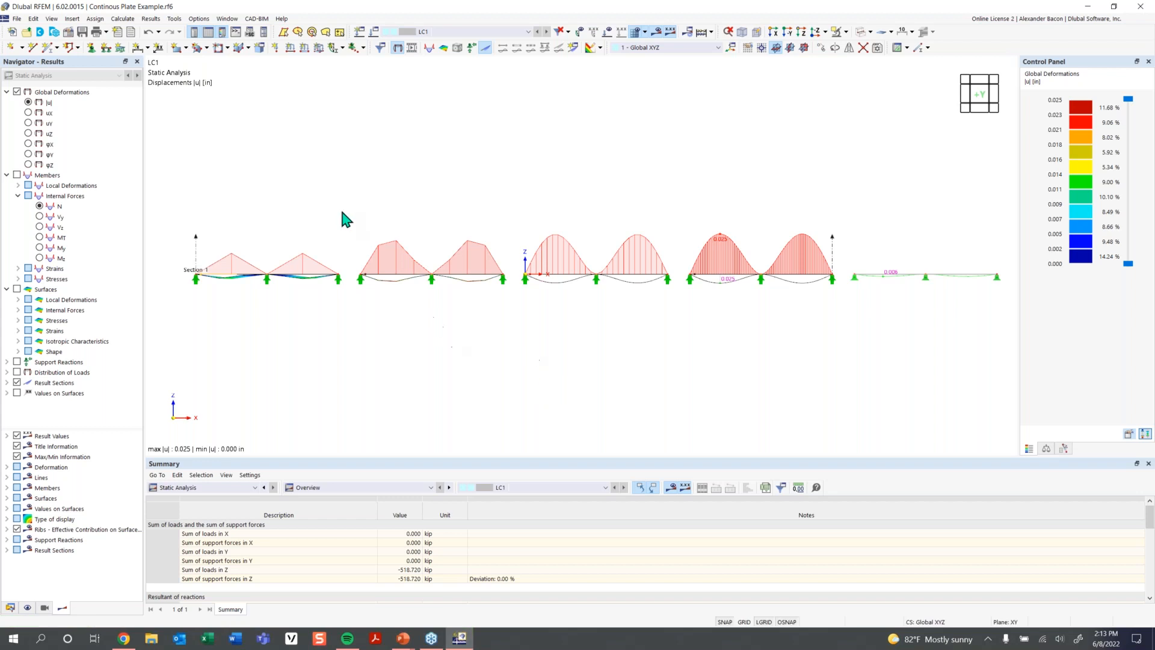
# Hide the global deformations in an isometric view, leaving member results off and the section diagrams on
pyautogui.keyDown('ctrl'); pyautogui.moveTo(336, 209); pyautogui.dragTo(410, 234, button='middle'); pyautogui.keyUp('ctrl')
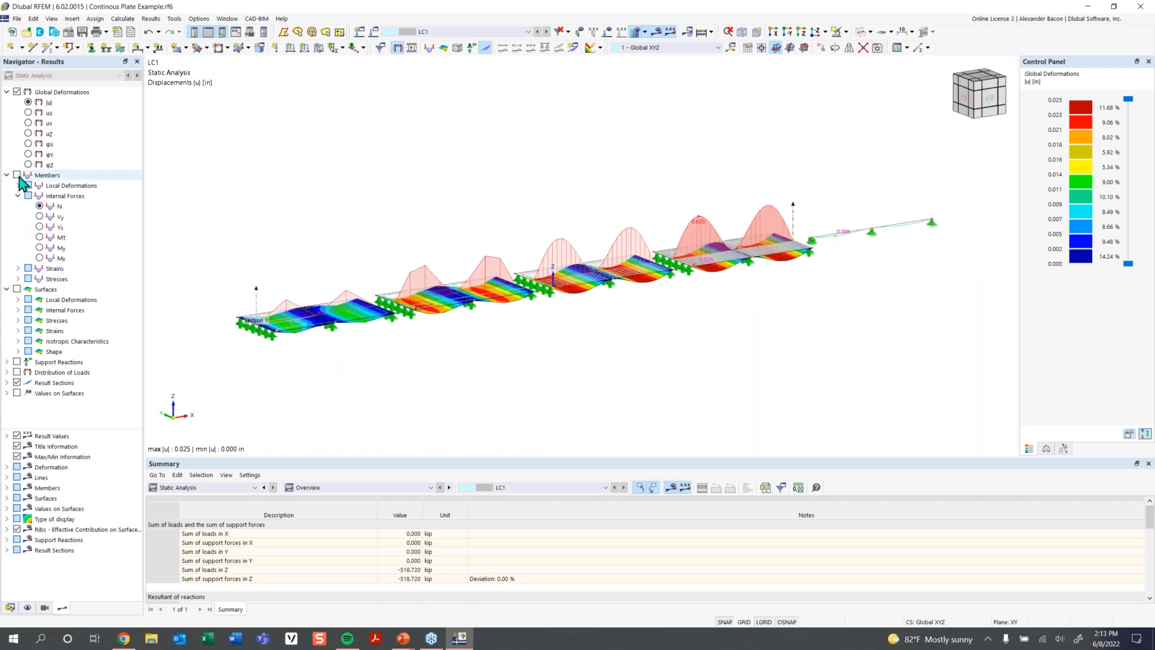
pyautogui.click(18, 93)
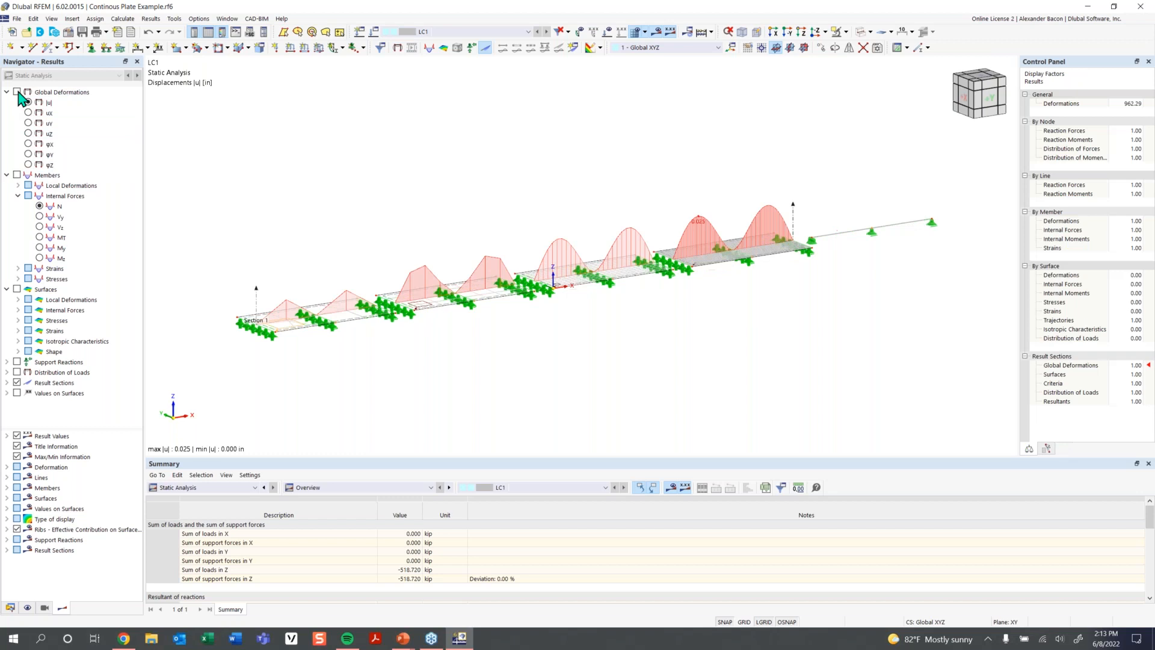
pyautogui.click(17, 175)
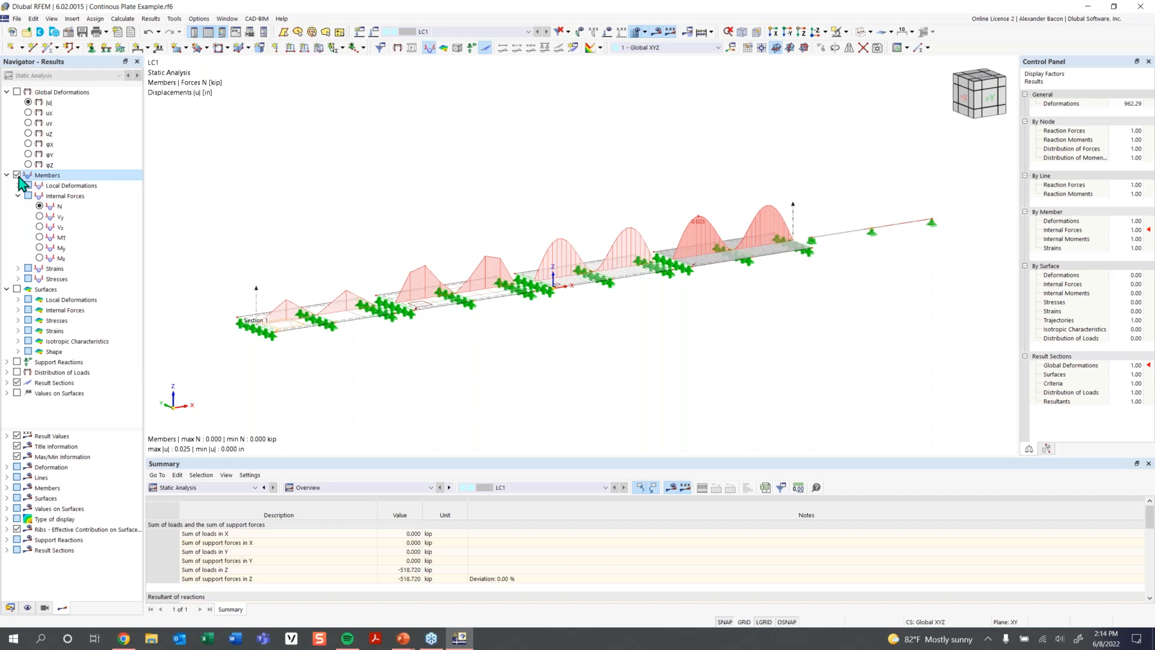
pyautogui.click(18, 175)
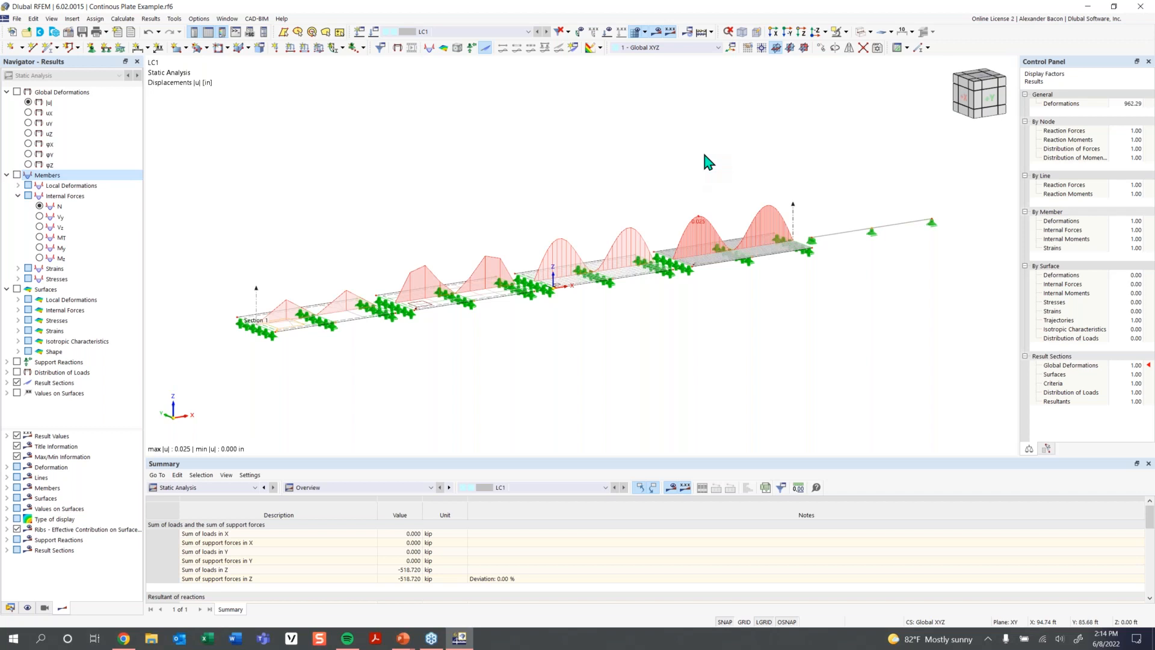
# Isolate the 0.40 ft mesh plate and the neighbouring beam with visibility by selected and related objects
pyautogui.moveTo(822, 194); pyautogui.dragTo(717, 231, button='middle')
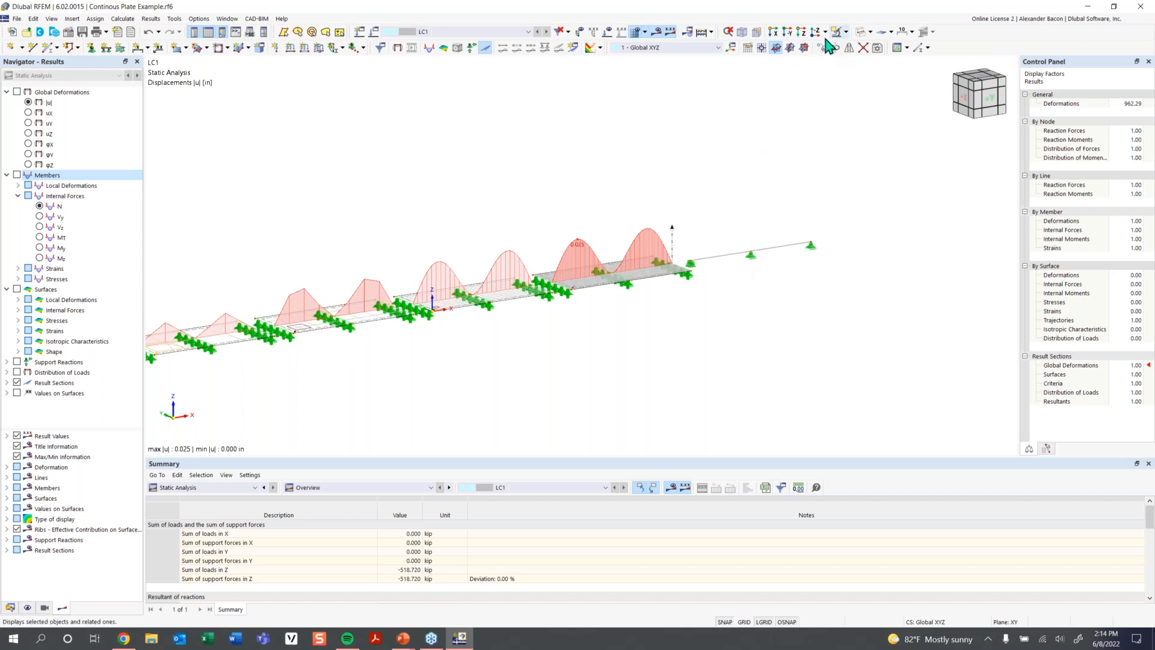
pyautogui.scroll(2, 590, 295)
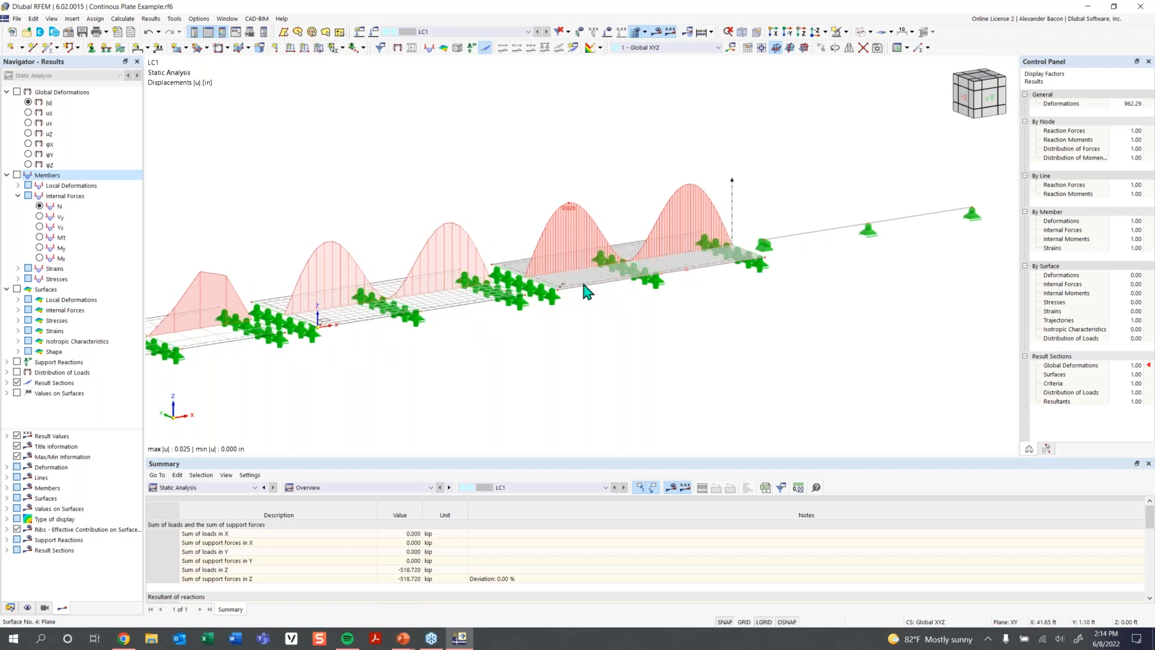
pyautogui.scroll(-1, 746, 141)
pyautogui.moveTo(737, 146); pyautogui.dragTo(666, 174, button='middle')
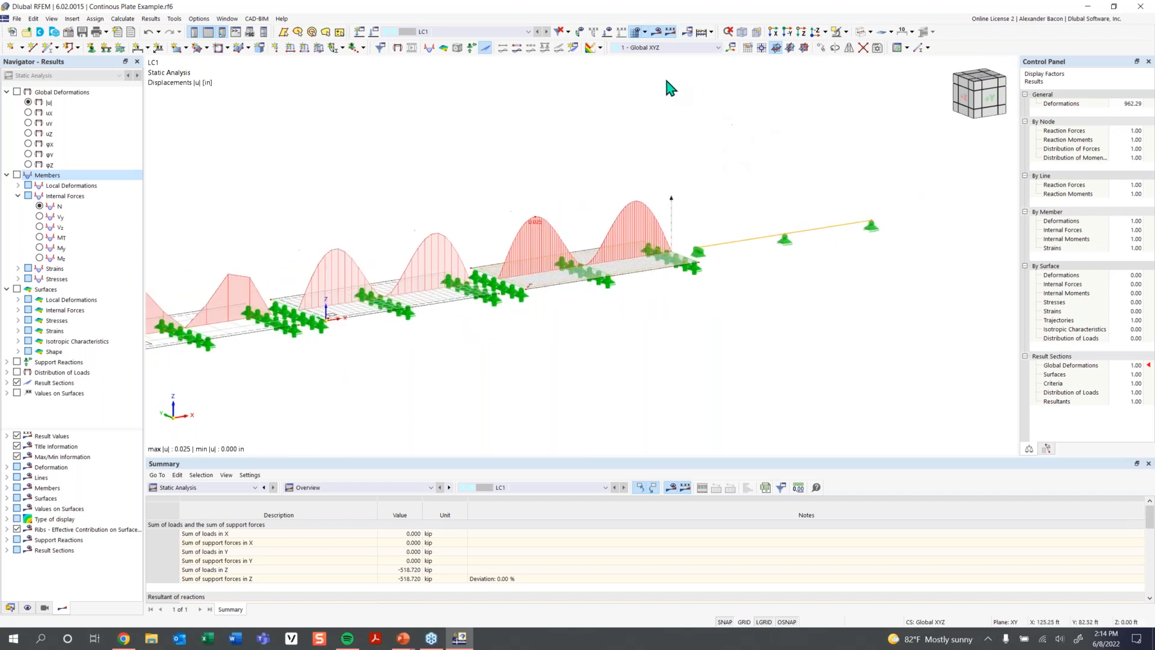
pyautogui.click(839, 37)
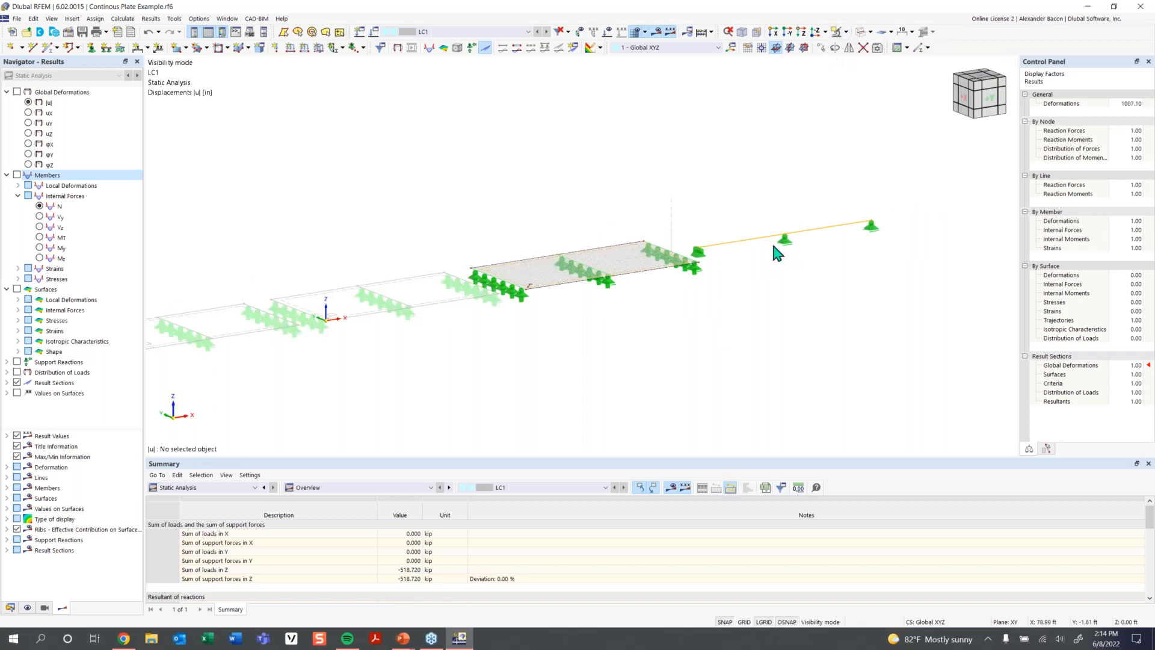
pyautogui.moveTo(797, 313); pyautogui.dragTo(715, 335, button='middle')
pyautogui.moveTo(714, 335)
pyautogui.keyDown('ctrl'); pyautogui.mouseDown(button='middle')
pyautogui.moveTo(680, 354)
pyautogui.moveTo(701, 341)
pyautogui.mouseUp(button='middle'); pyautogui.keyUp('ctrl')
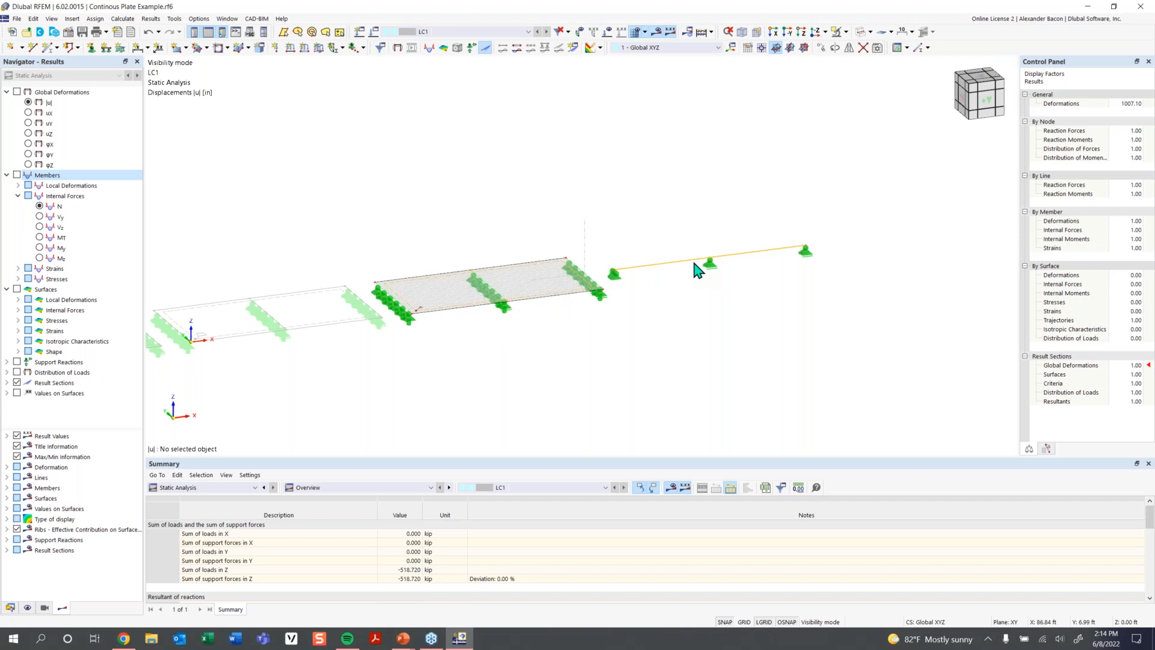
# Turn on the member results and inspect the axial force N display along the two-span beam
pyautogui.click(17, 176)
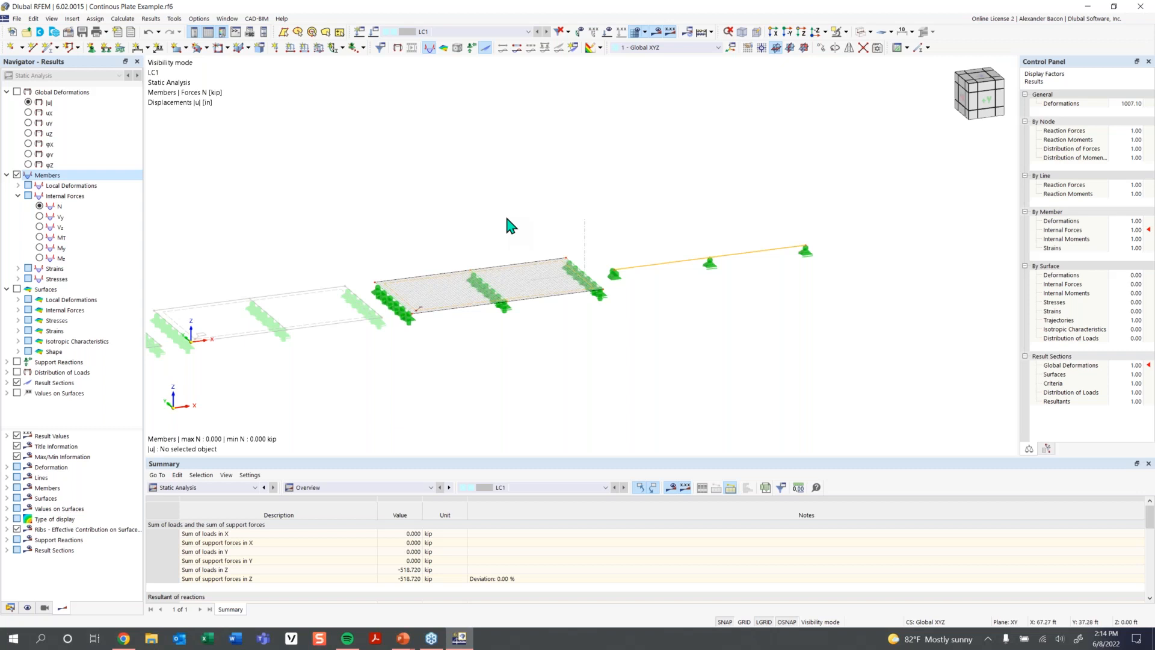
pyautogui.scroll(3, 676, 258)
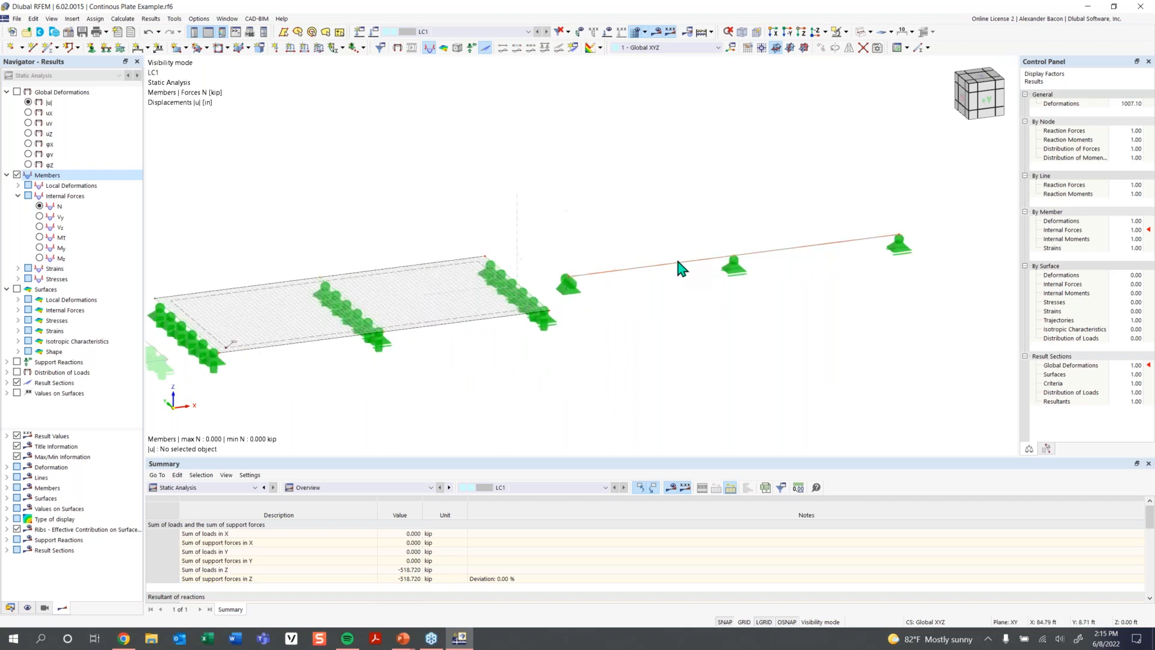
pyautogui.scroll(3, 678, 274)
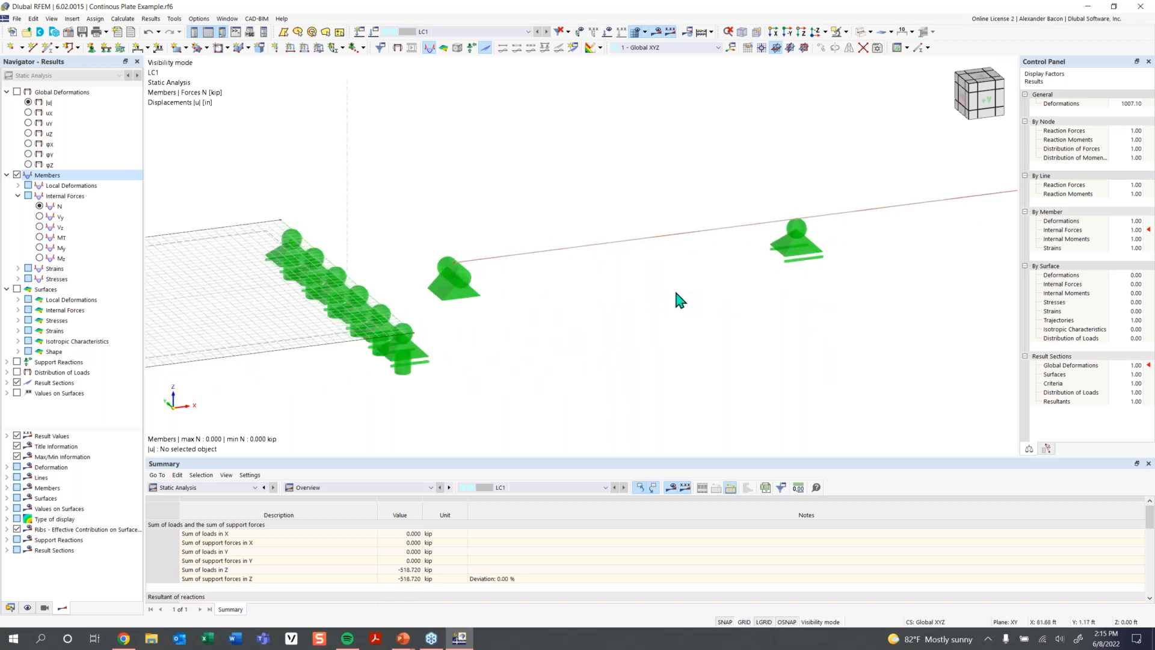
pyautogui.scroll(-5, 673, 286)
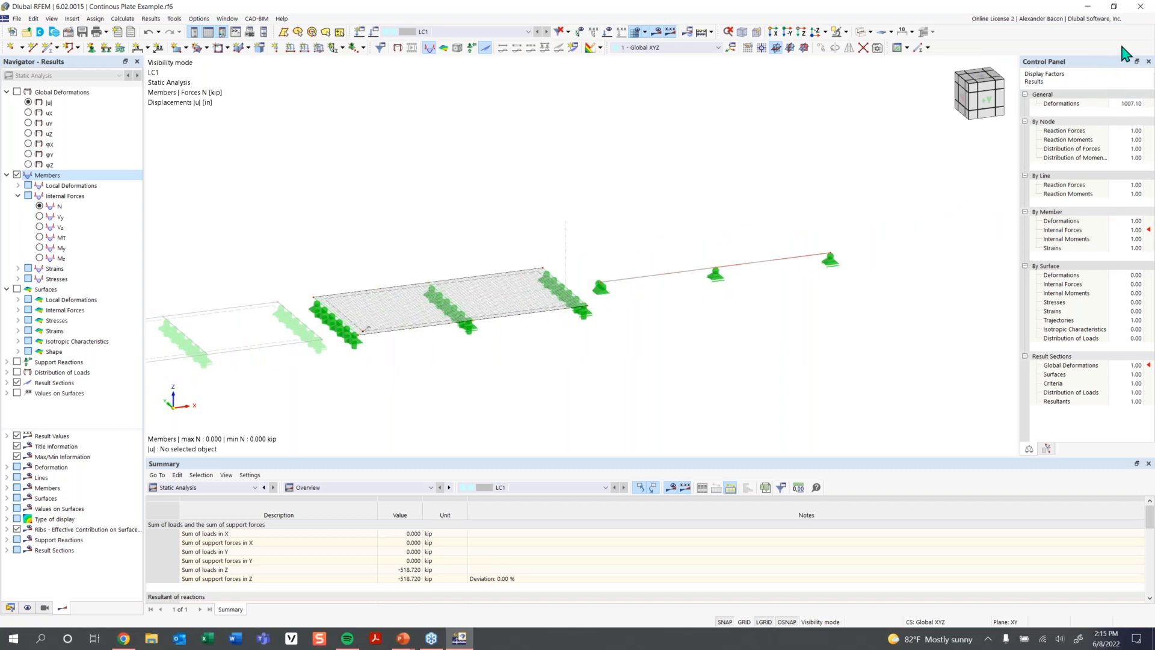
# Set the display factor for member internal forces to 2.00 and close the control panel
pyautogui.moveTo(1088, 66); pyautogui.dragTo(909, 68)
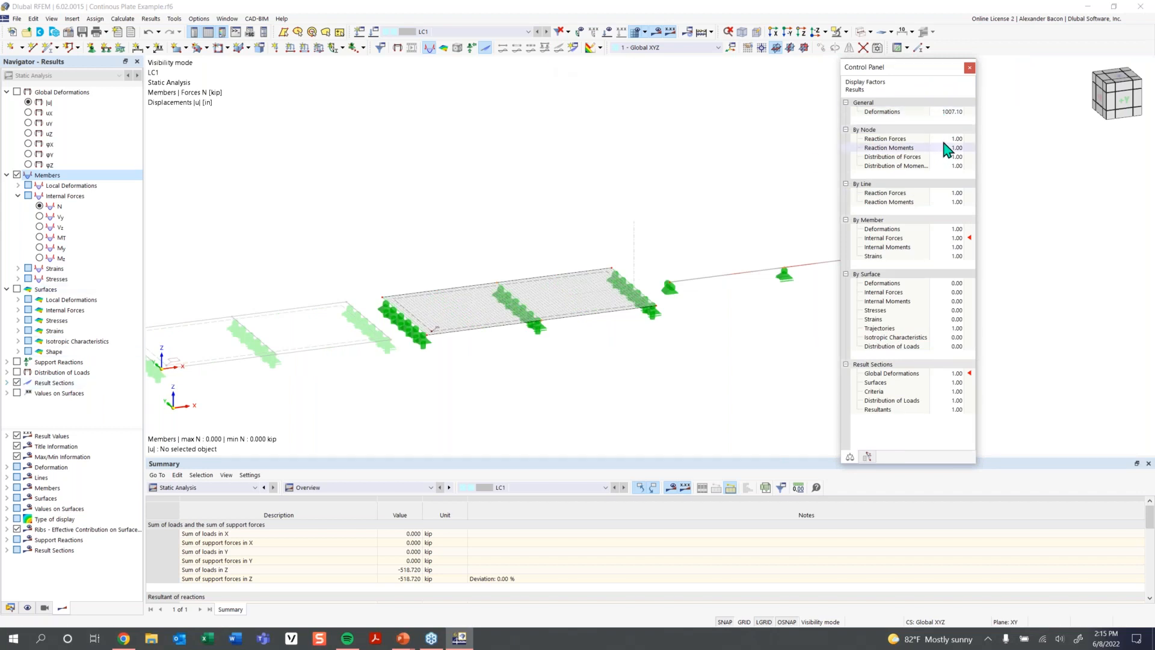
pyautogui.click(959, 238)
pyautogui.click(960, 237)
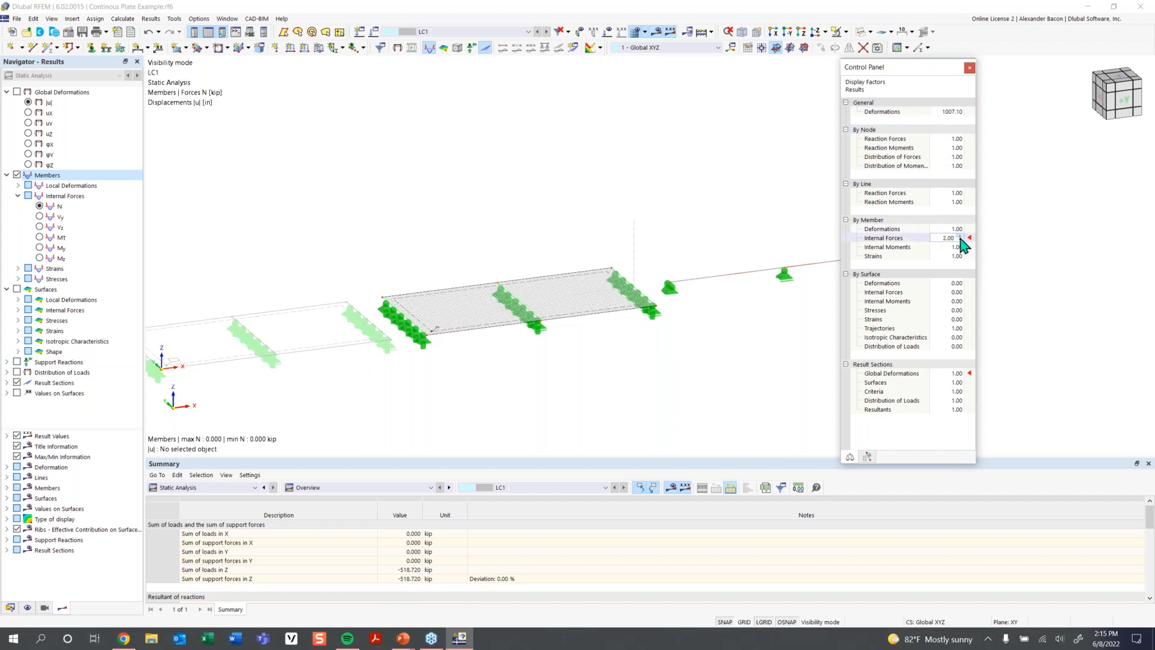
pyautogui.click(970, 67)
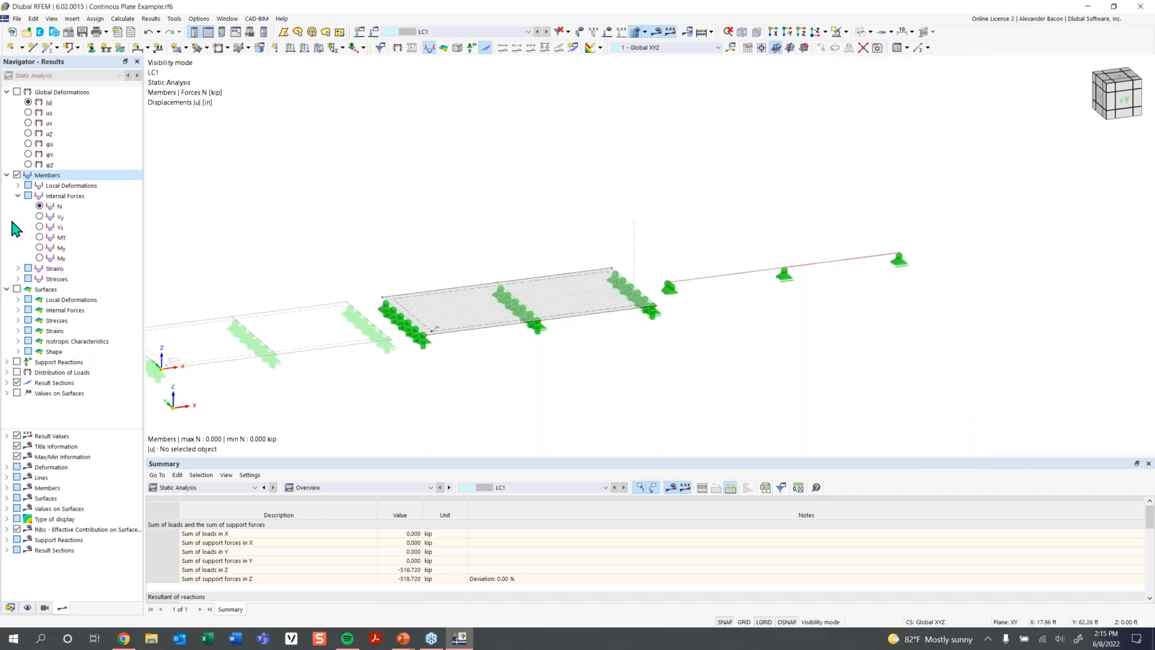
# Display the beam's bending moment My and turn on the member local axis systems
pyautogui.click(39, 247)
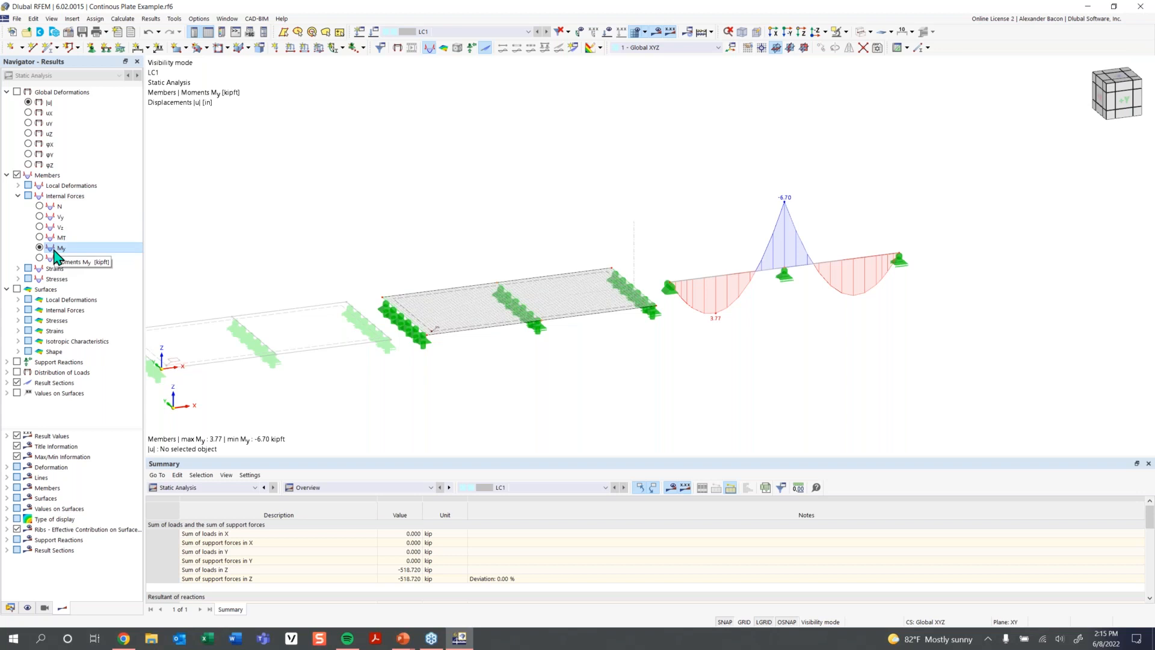
pyautogui.rightClick(741, 281)
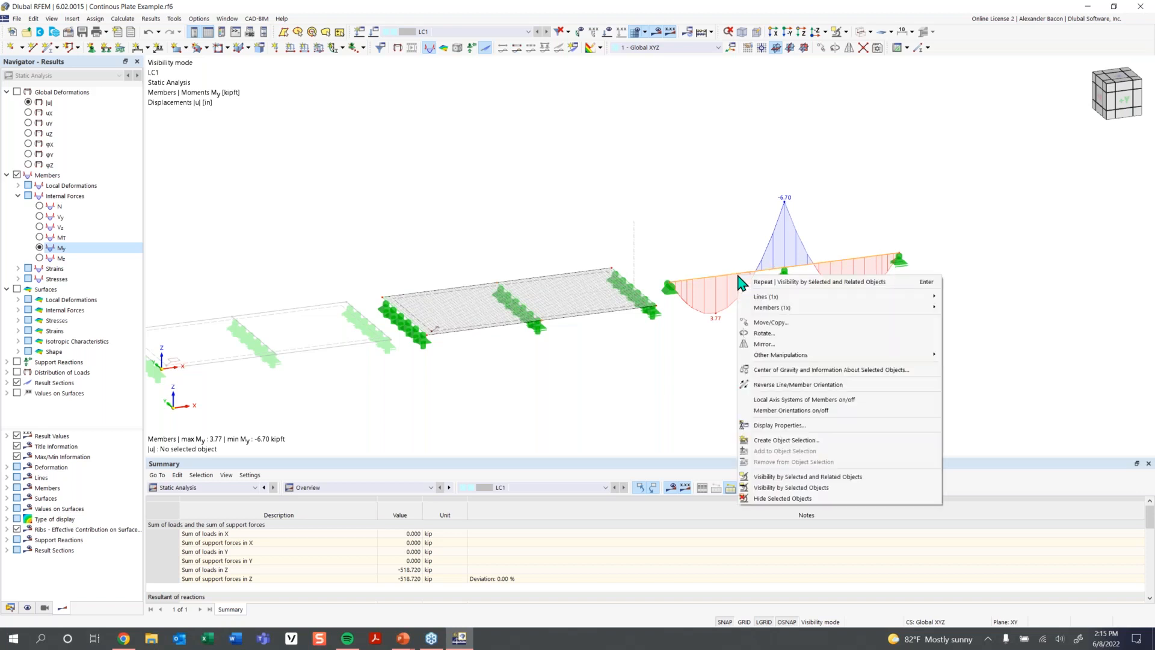
pyautogui.click(806, 401)
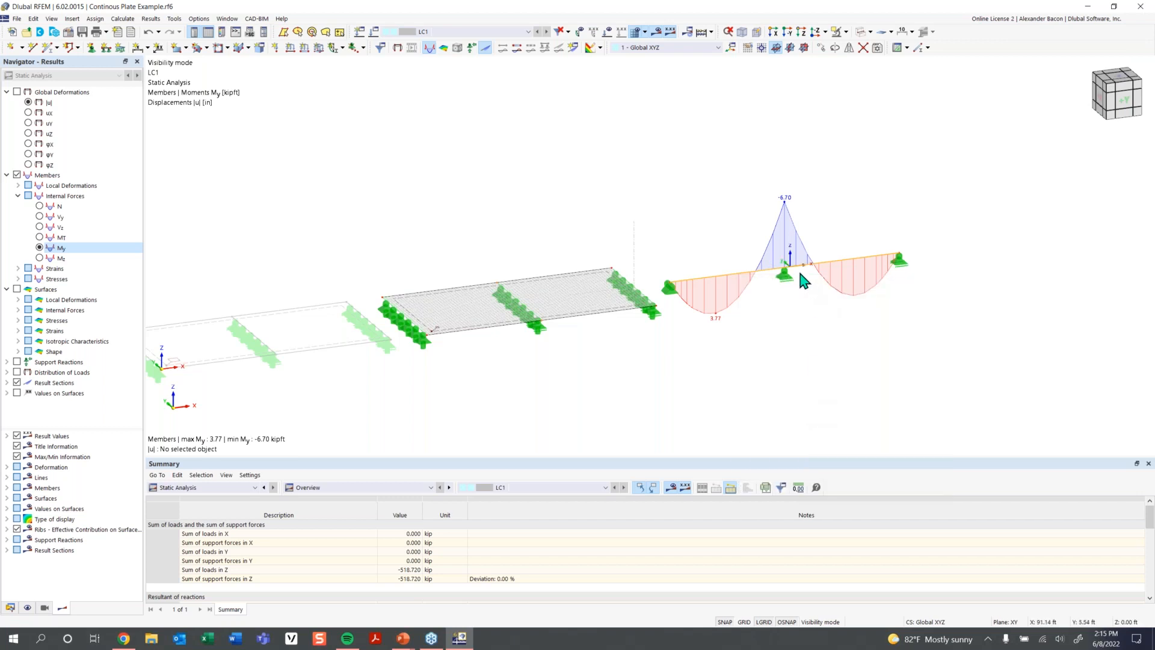
pyautogui.scroll(2, 799, 271)
pyautogui.scroll(1, 800, 274)
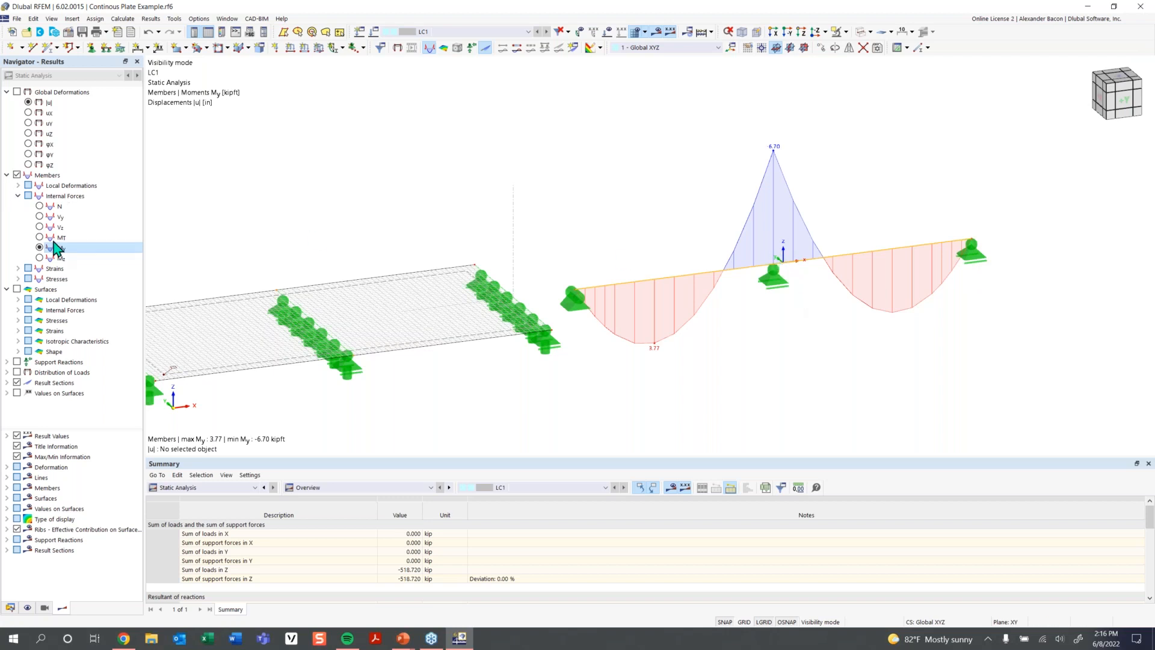
# Display the basic internal force mx on the isolated plate and turn on the local axis systems of surfaces
pyautogui.scroll(-3, 481, 337)
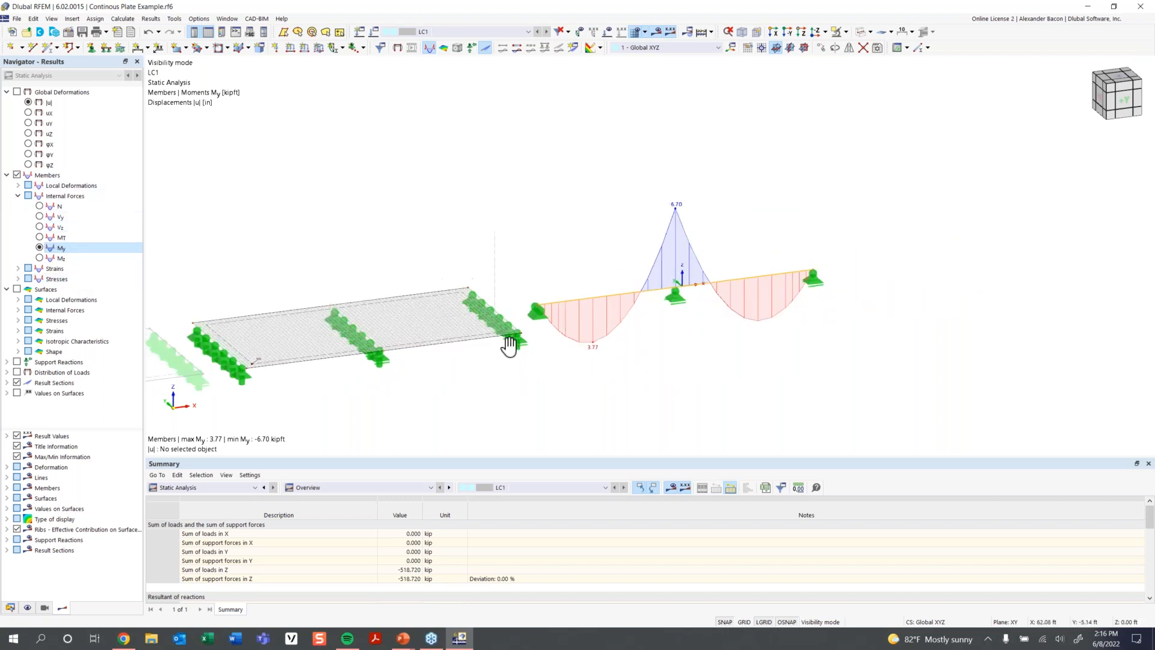
pyautogui.scroll(1, 442, 322)
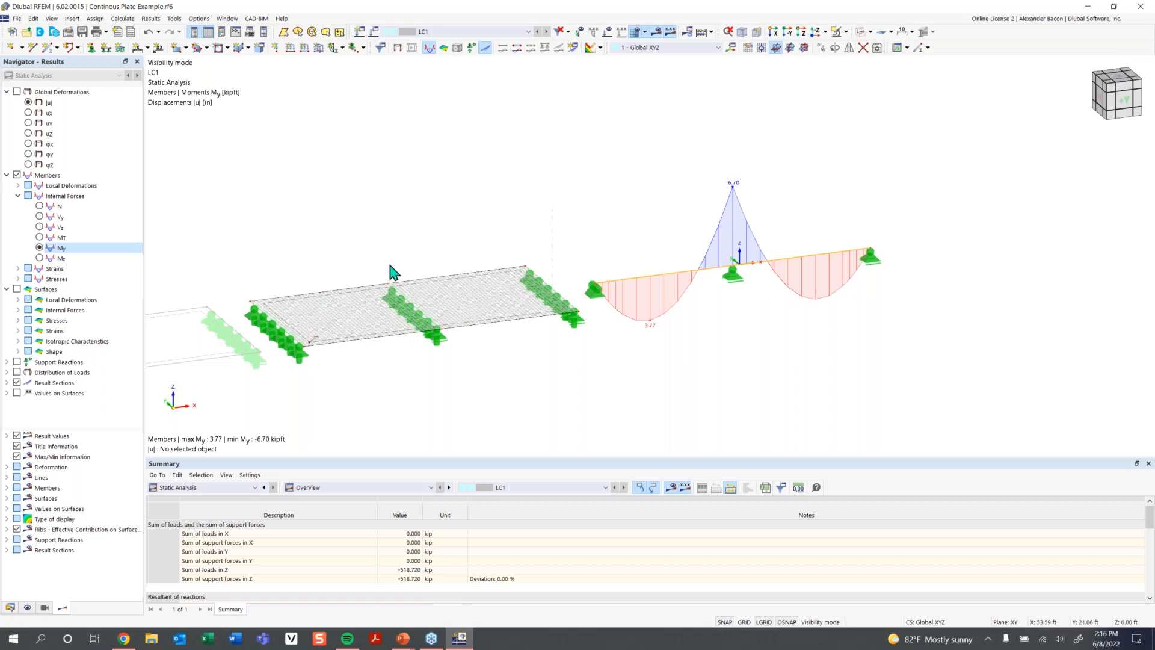
pyautogui.click(17, 290)
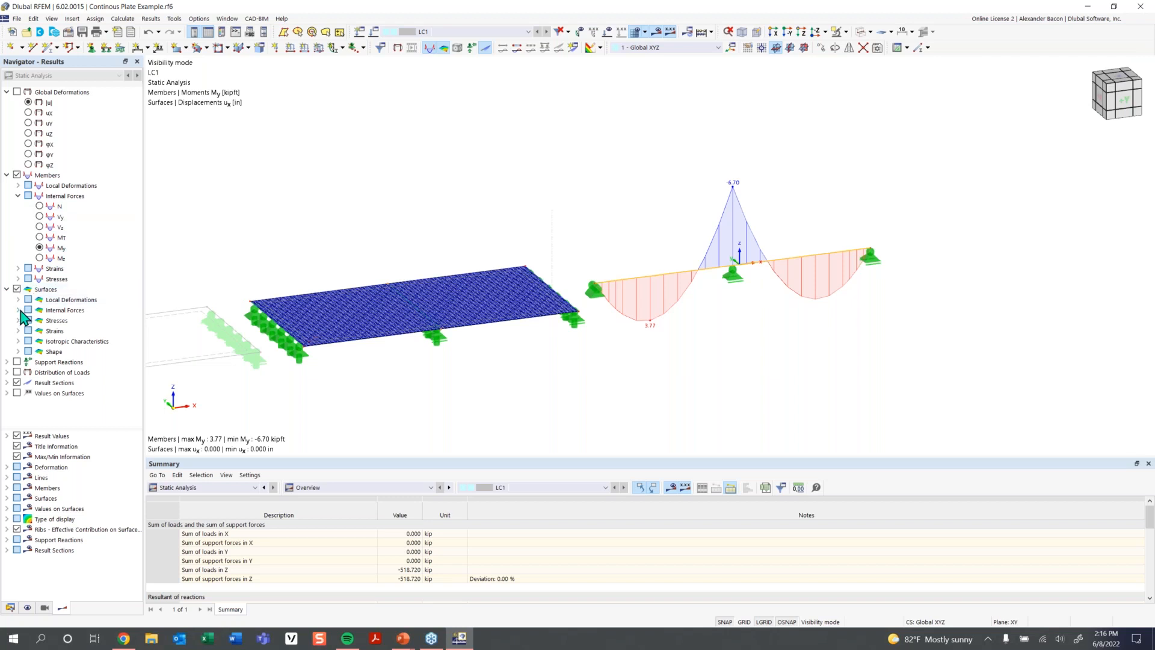
pyautogui.click(18, 311)
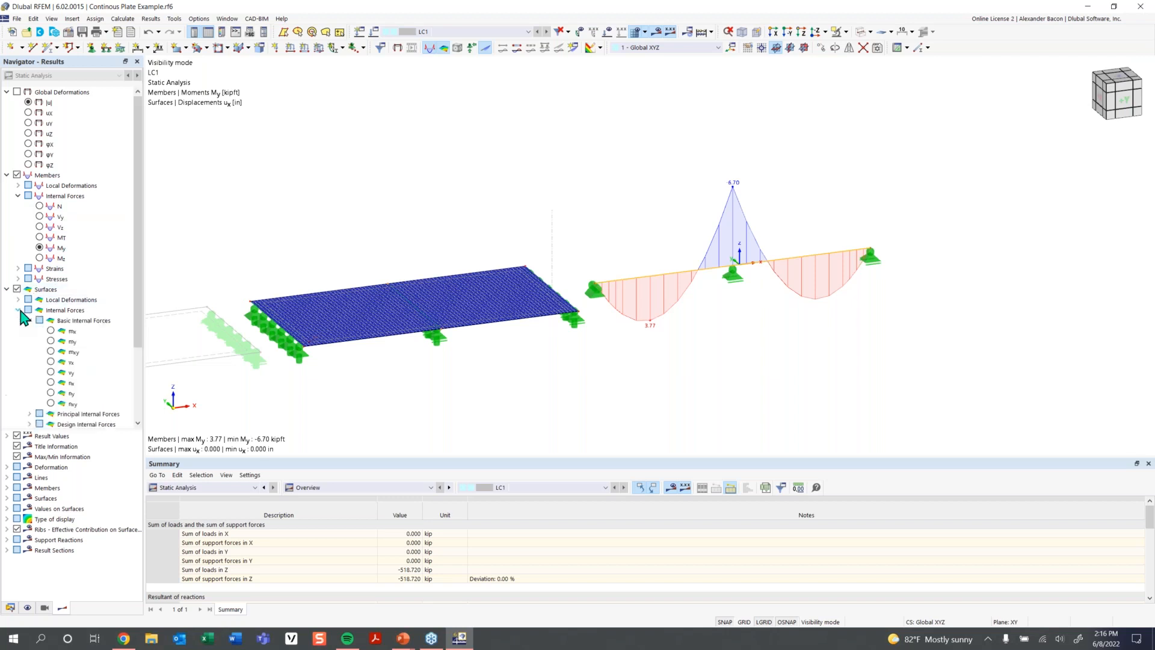
pyautogui.click(51, 331)
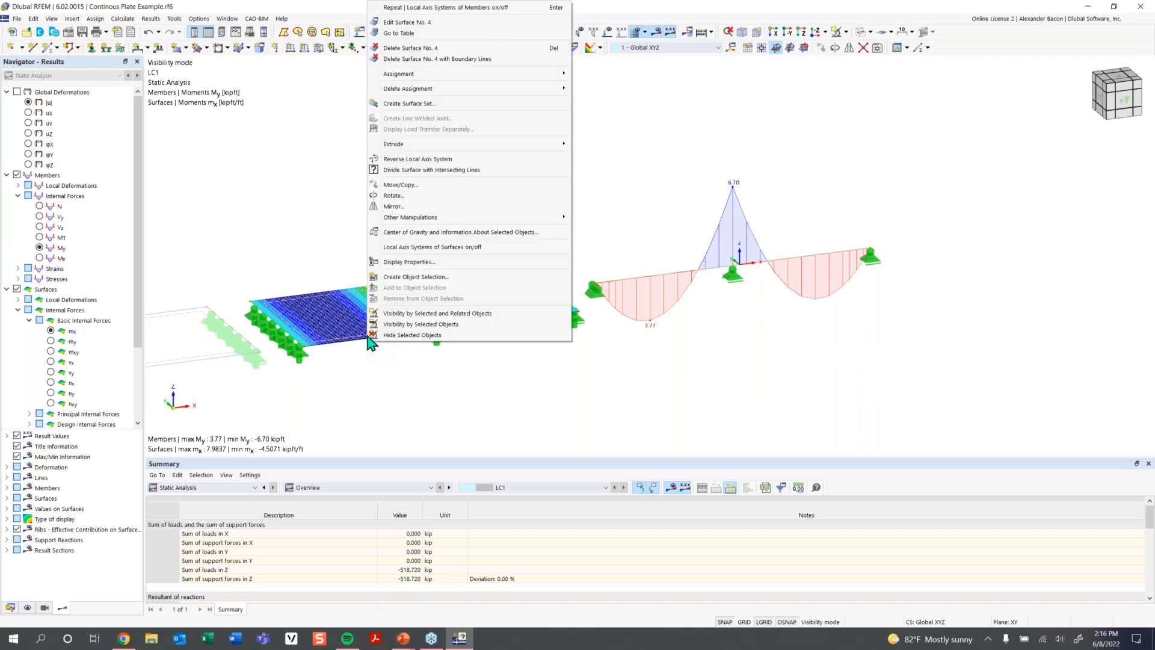
pyautogui.click(424, 256)
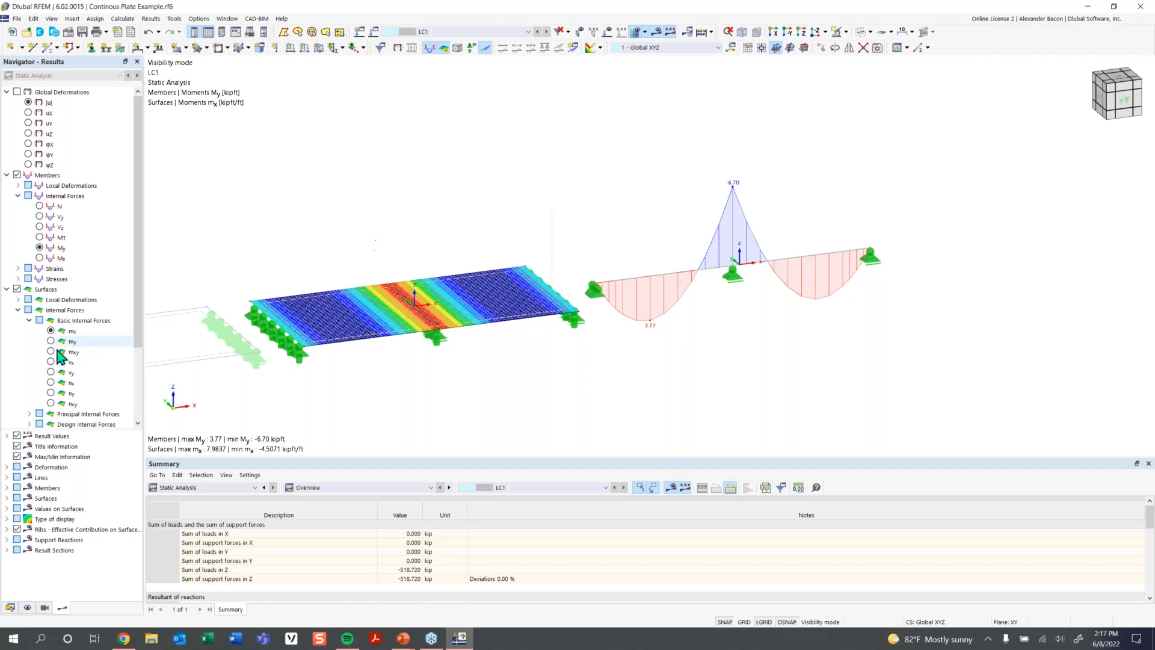
# Keep the result sections on and cancel the hiding of objects to bring back all plates
pyautogui.click(8, 289)
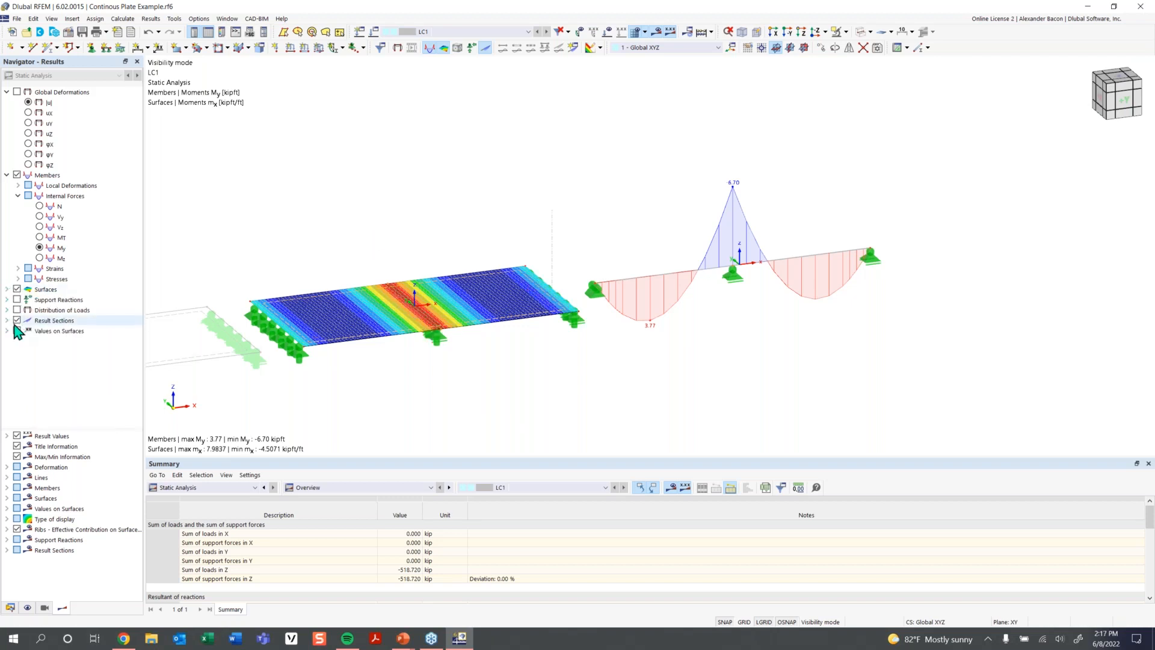
pyautogui.click(17, 321)
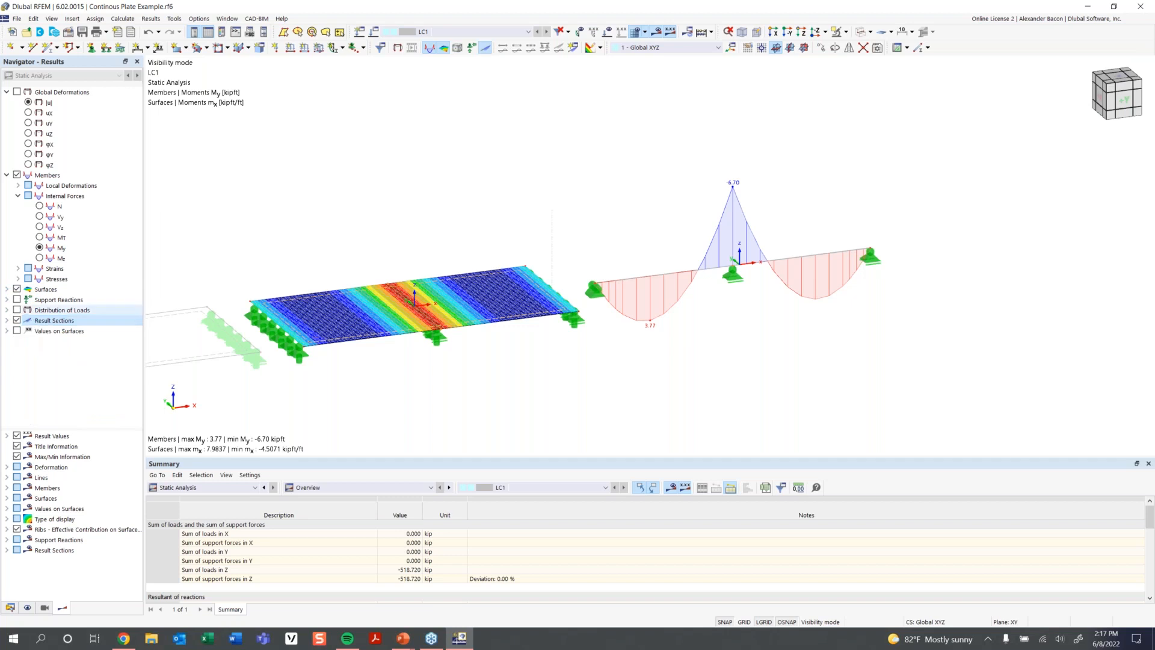
pyautogui.rightClick(594, 158)
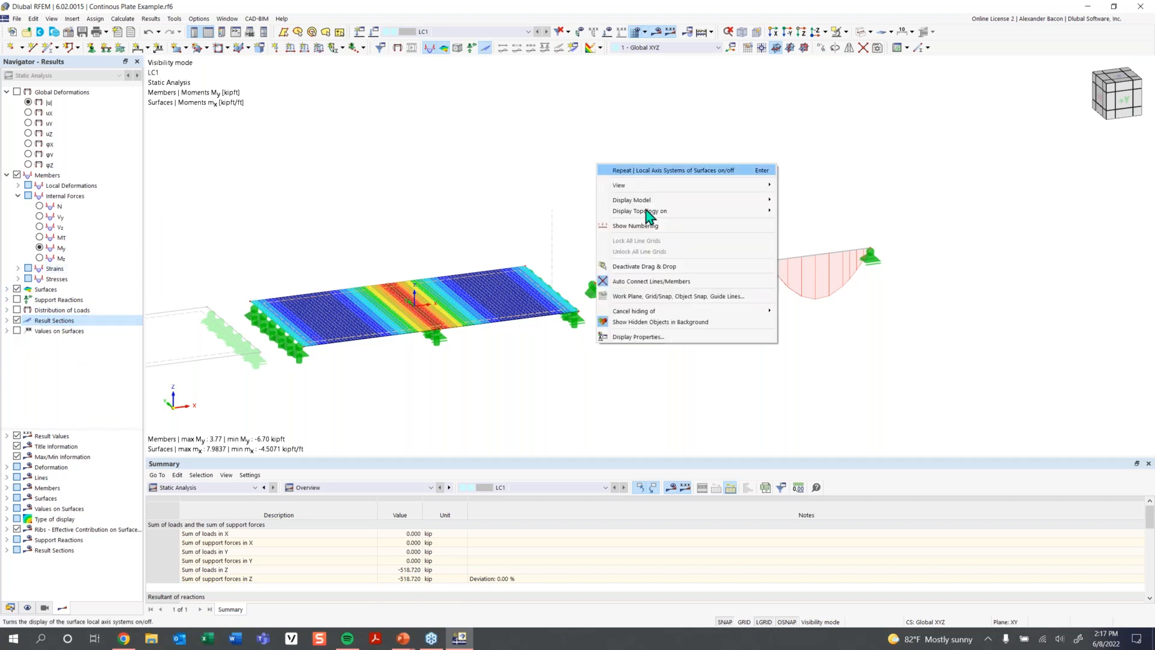
pyautogui.moveTo(661, 311)
pyautogui.click(793, 312)
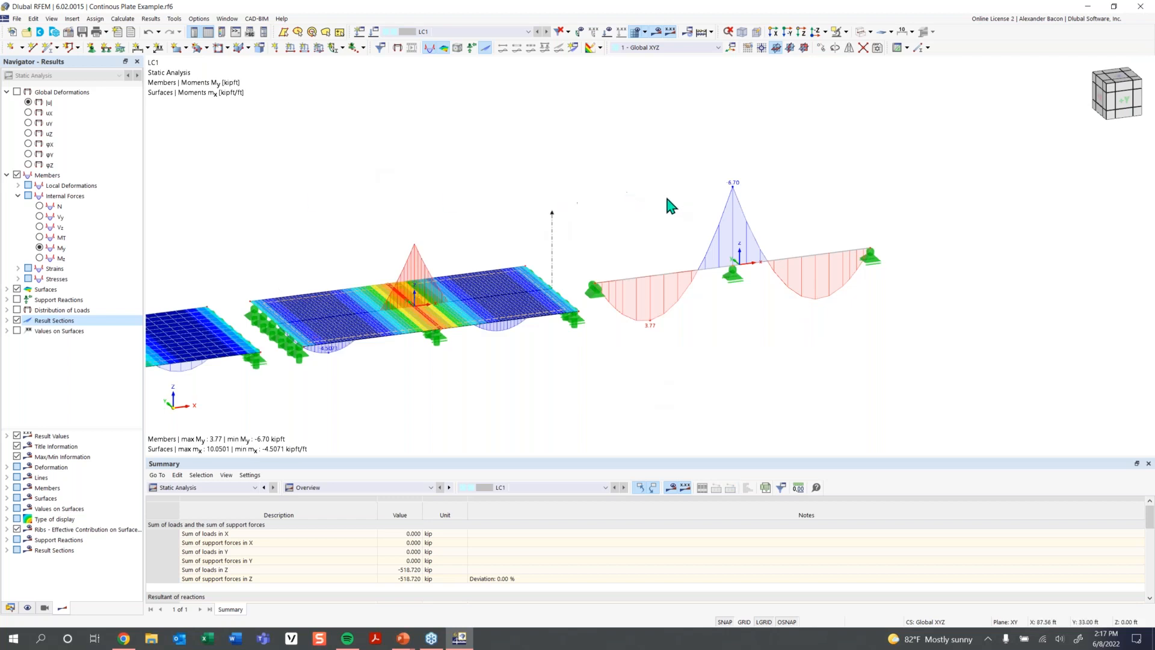
# Isolate the 0.40 ft mesh plate, its result section and the beam, and compare their moment diagrams in side view
pyautogui.scroll(-1, 933, 180)
pyautogui.moveTo(956, 173); pyautogui.dragTo(379, 379)
pyautogui.keyDown('ctrl'); pyautogui.moveTo(767, 369); pyautogui.dragTo(756, 311, button='middle'); pyautogui.keyUp('ctrl')
pyautogui.click(1015, 192)
pyautogui.moveTo(1017, 204); pyautogui.dragTo(411, 390)
pyautogui.click(776, 46)
pyautogui.keyDown('ctrl'); pyautogui.moveTo(611, 345); pyautogui.dragTo(570, 340, button='middle'); pyautogui.keyUp('ctrl')
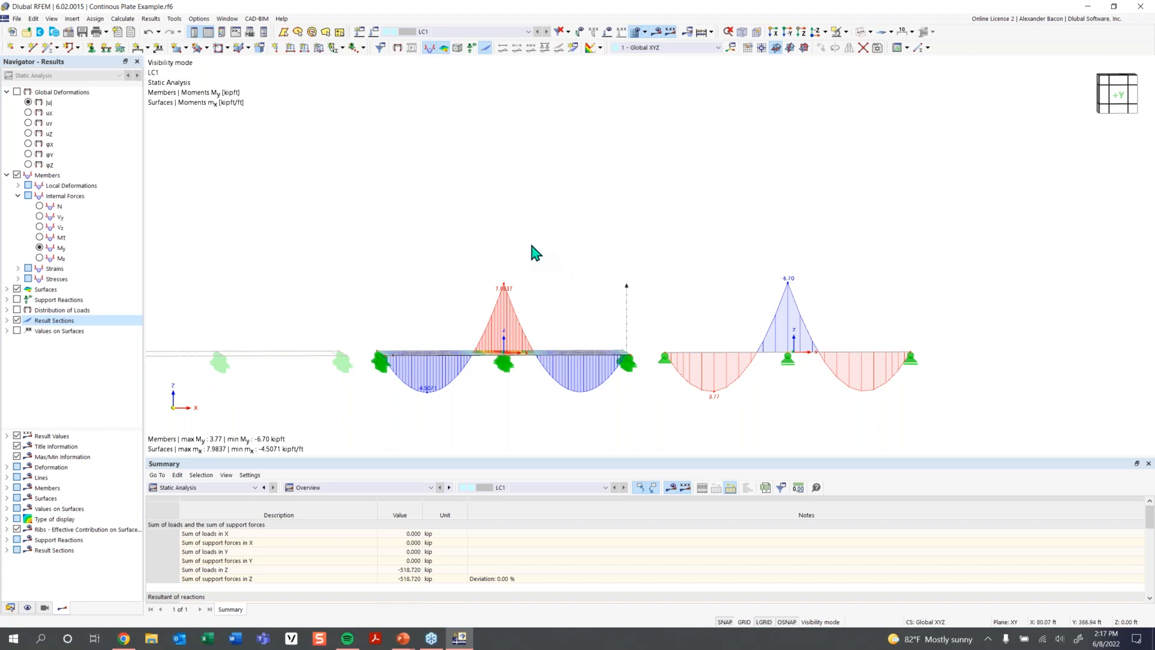
pyautogui.keyDown('ctrl'); pyautogui.moveTo(532, 245); pyautogui.dragTo(586, 262, button='middle'); pyautogui.keyUp('ctrl')
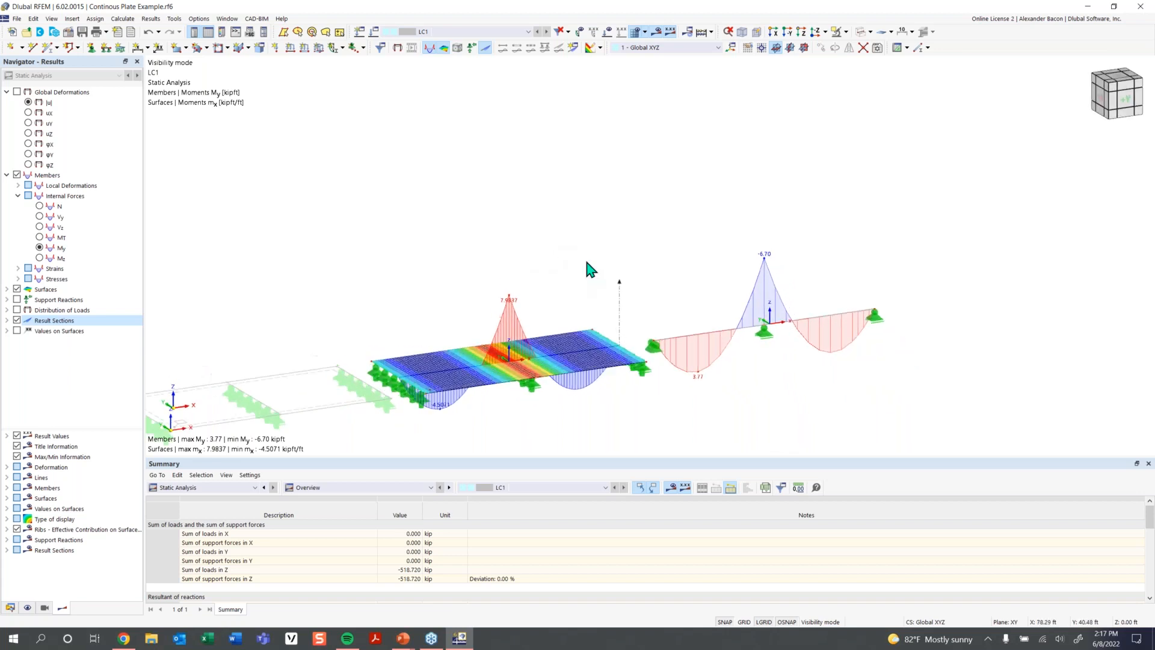
# Leave the visibility mode and set the result section labels to local extremes for comparing the plates' mx with the beam's My
pyautogui.rightClick(656, 132)
pyautogui.click(858, 278)
pyautogui.keyDown('ctrl'); pyautogui.moveTo(602, 278); pyautogui.dragTo(570, 264, button='middle'); pyautogui.keyUp('ctrl')
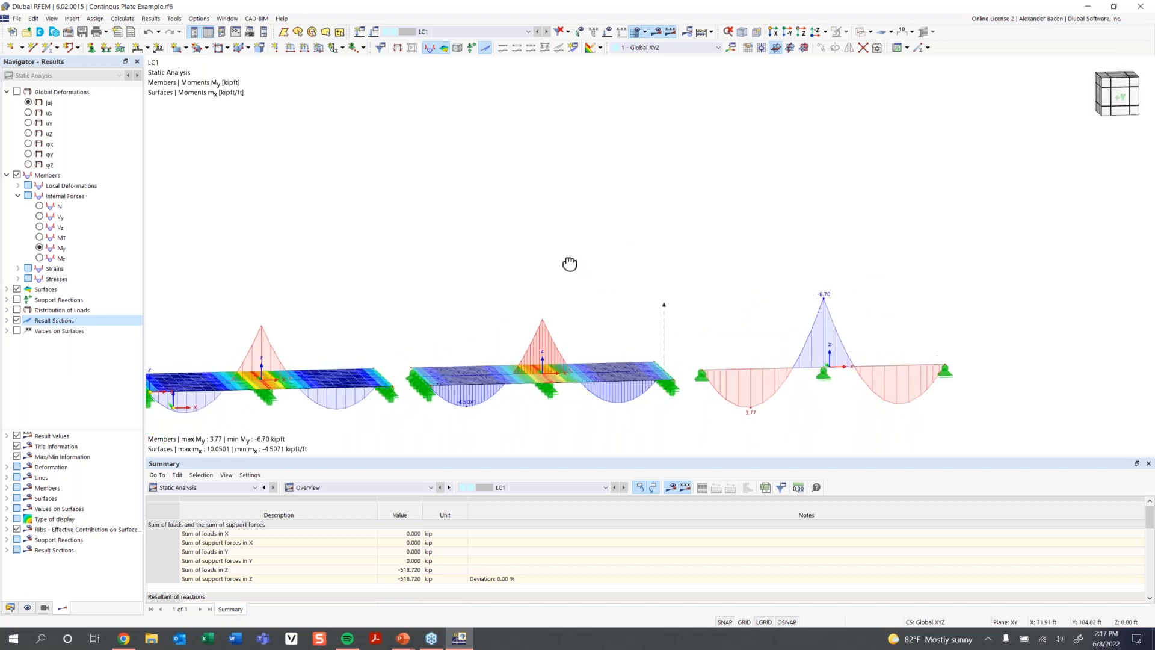
pyautogui.click(7, 550)
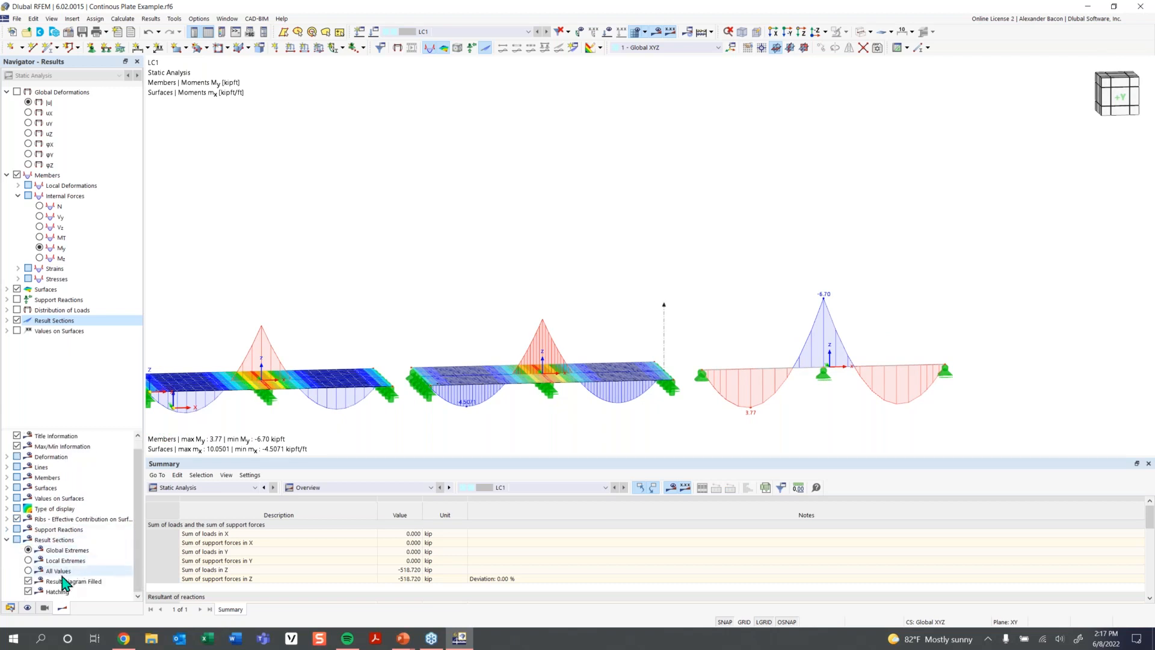
pyautogui.click(28, 560)
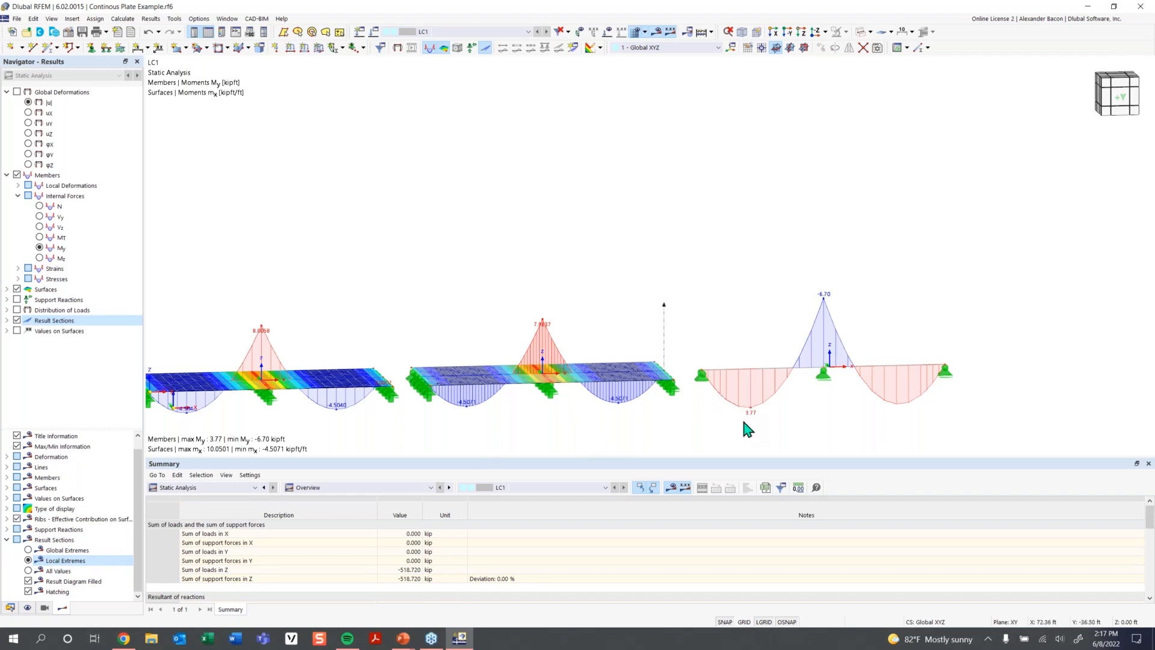
pyautogui.keyDown('ctrl'); pyautogui.moveTo(744, 428); pyautogui.dragTo(728, 367, button='middle'); pyautogui.keyUp('ctrl')
pyautogui.scroll(-2, 691, 418)
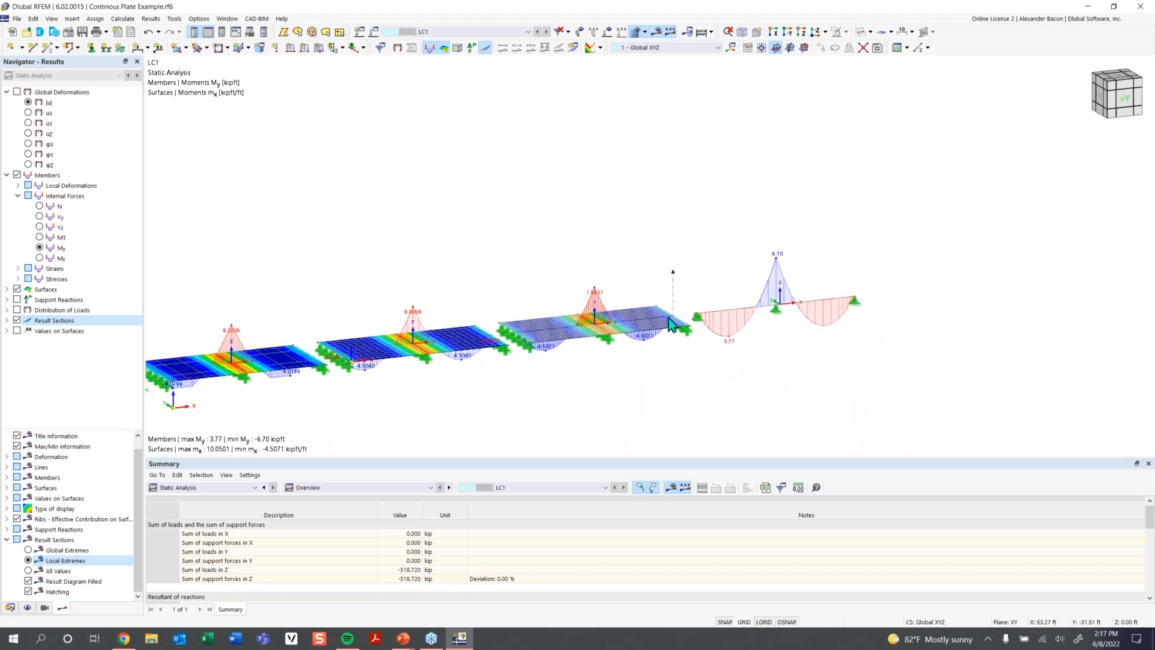
pyautogui.scroll(-1, 291, 349)
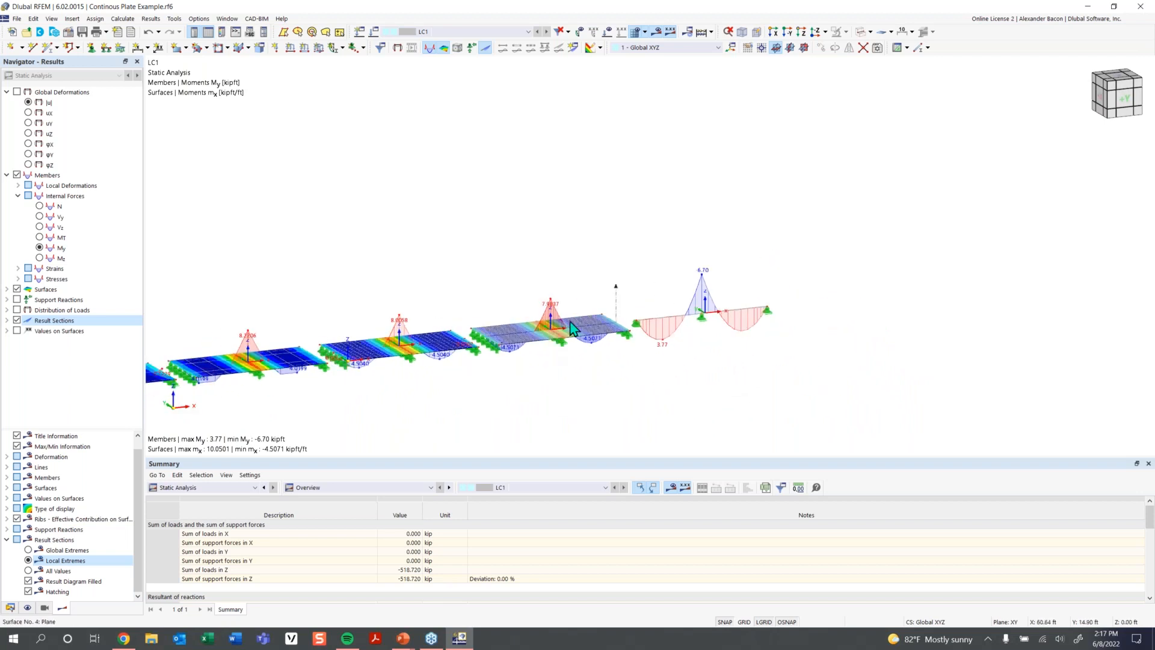
pyautogui.scroll(2, 547, 339)
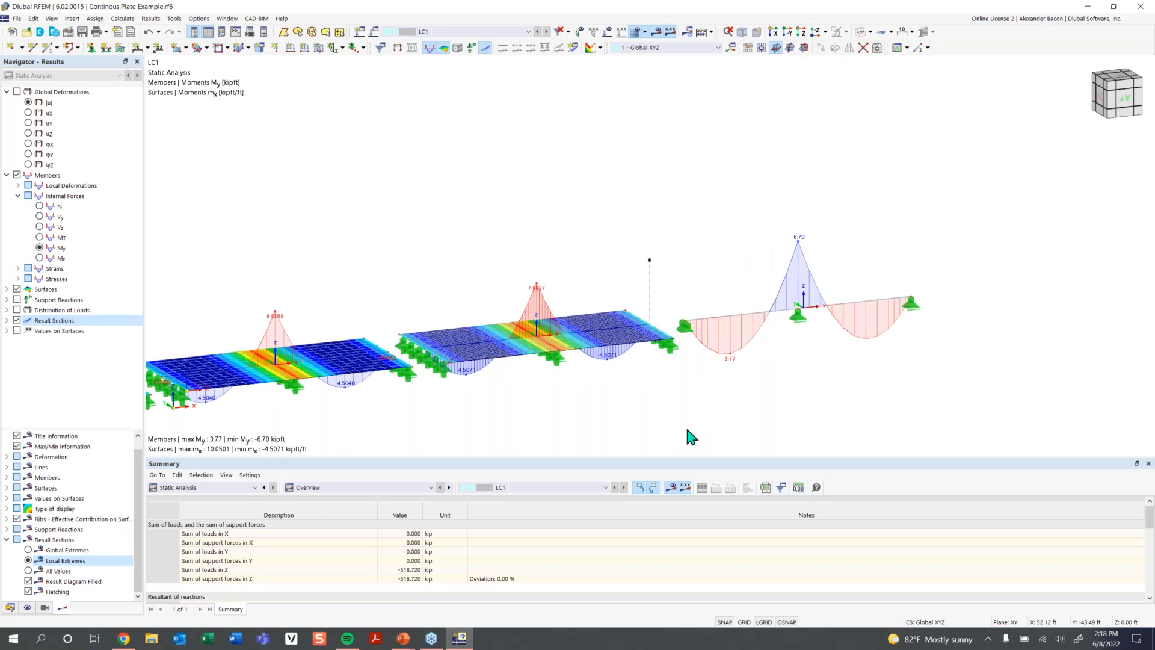
# Switch the beam results to shear force Vz and the plate results to shear force vx
pyautogui.click(44, 229)
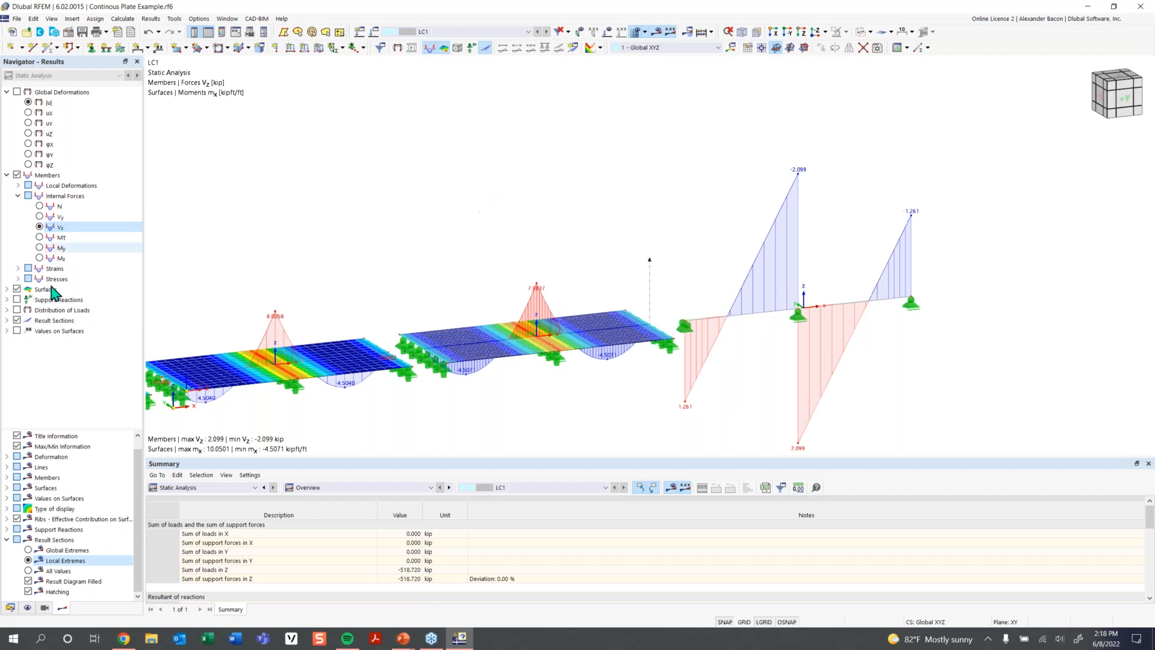
pyautogui.click(7, 289)
pyautogui.scroll(-1, 93, 343)
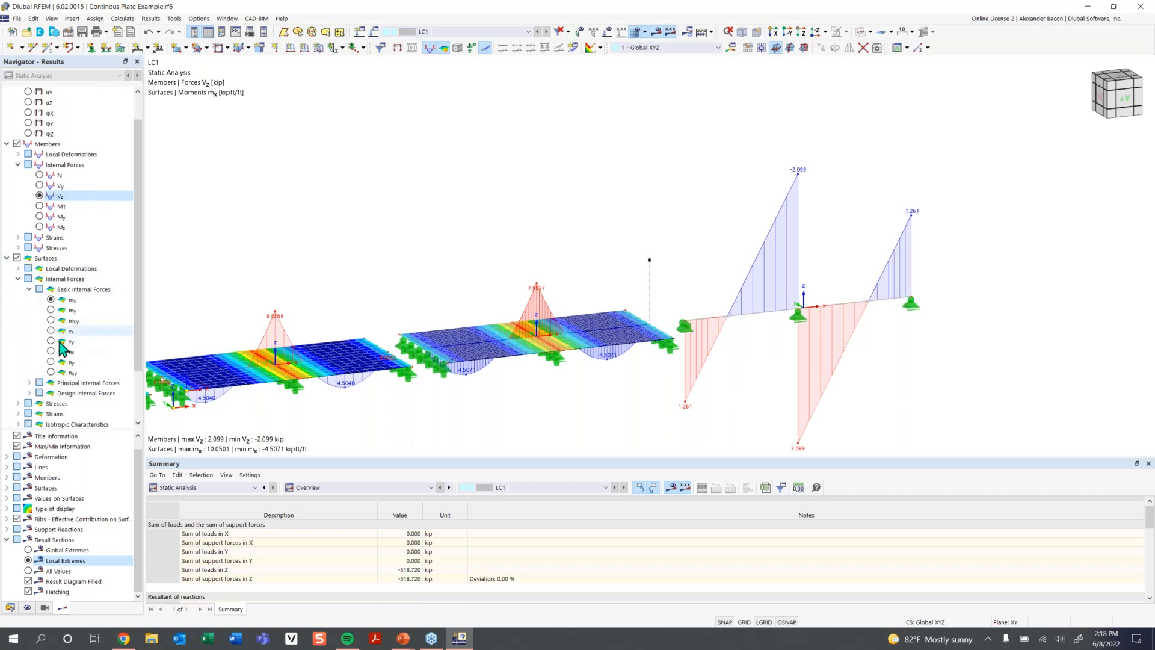
pyautogui.click(50, 330)
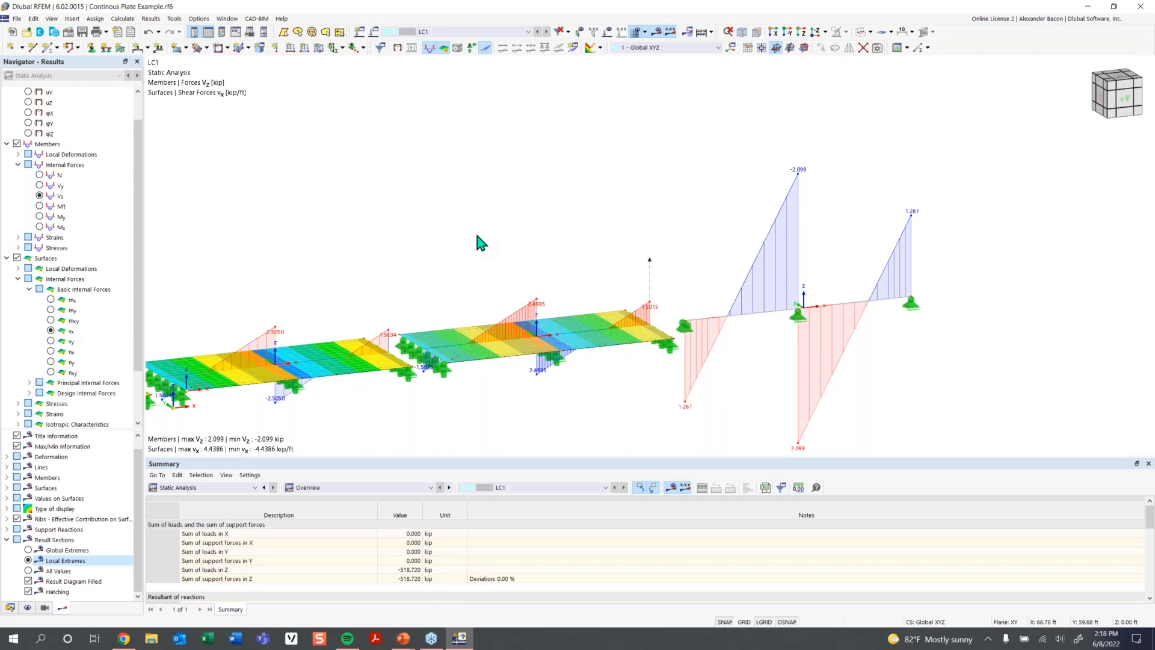
# Change the beam's uniform member load to match the plates' 0.250 ksf surface load and recalculate the results
pyautogui.click(609, 32)
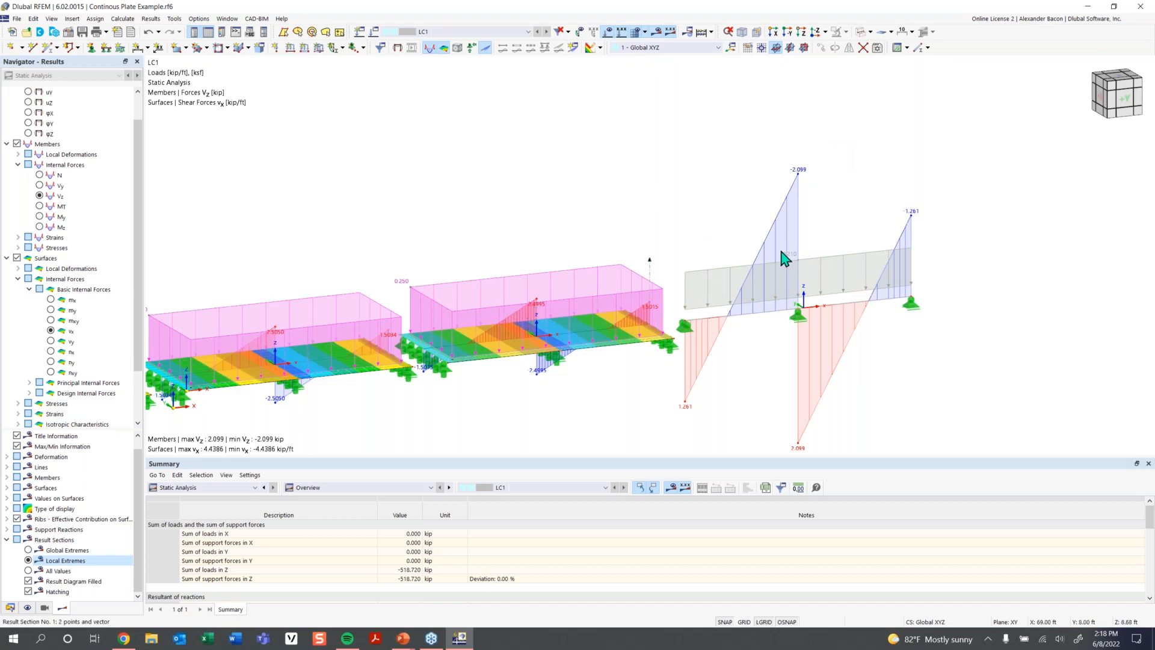
pyautogui.doubleClick(816, 262)
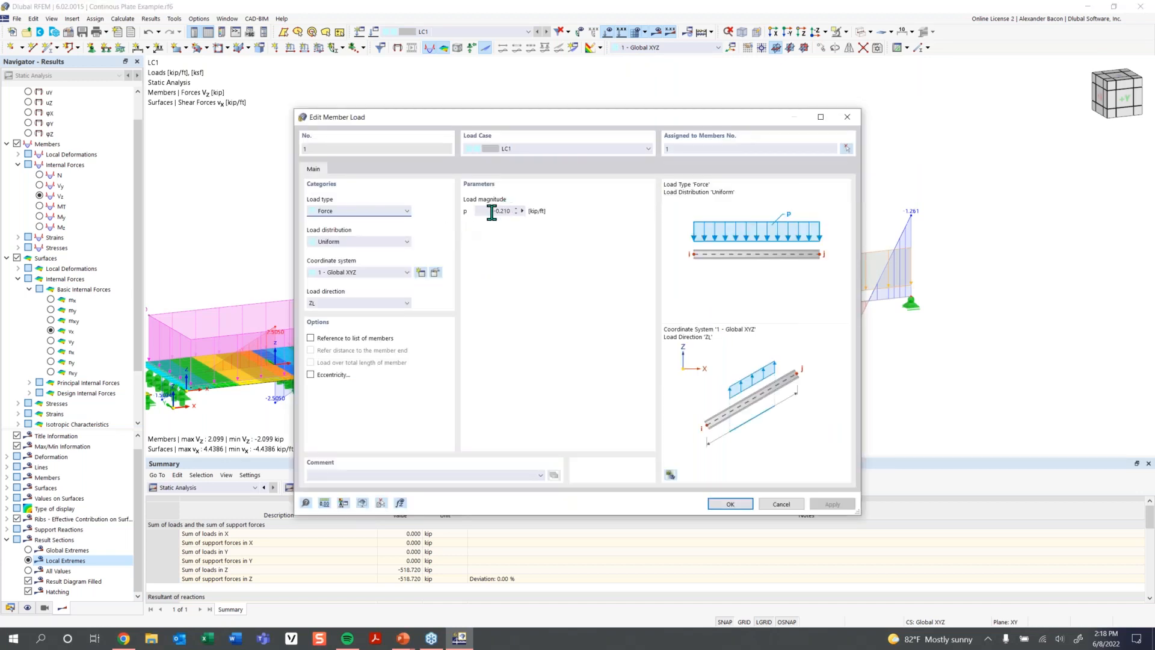
pyautogui.moveTo(505, 118); pyautogui.dragTo(577, 386)
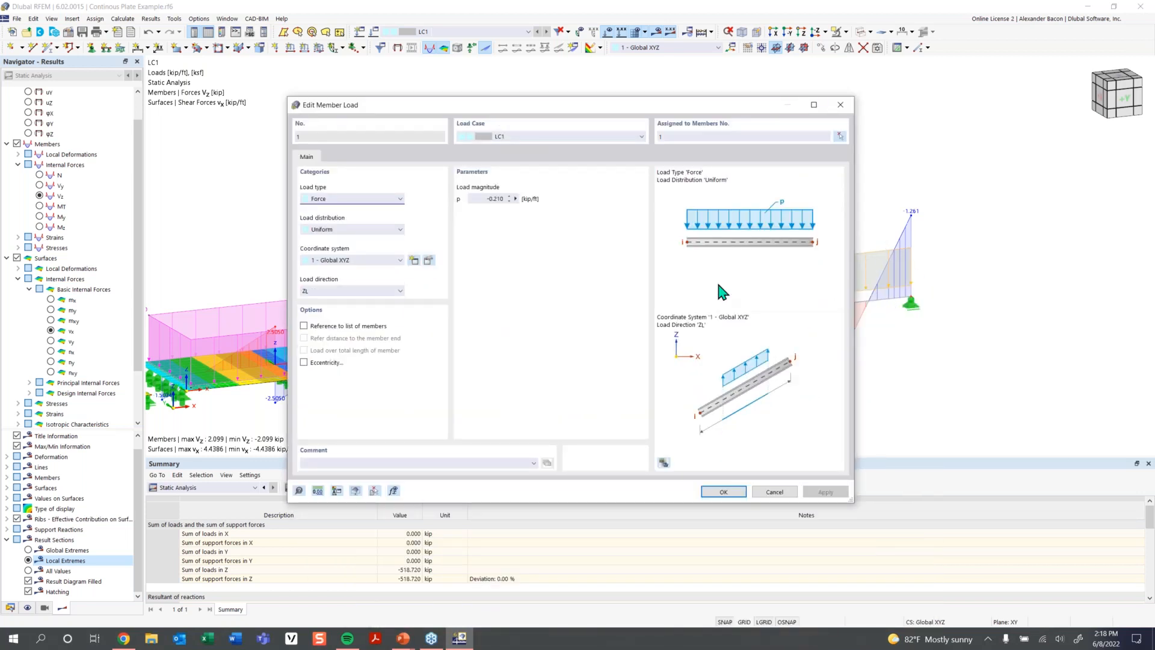
pyautogui.doubleClick(488, 199)
pyautogui.click(728, 493)
pyautogui.click(624, 369)
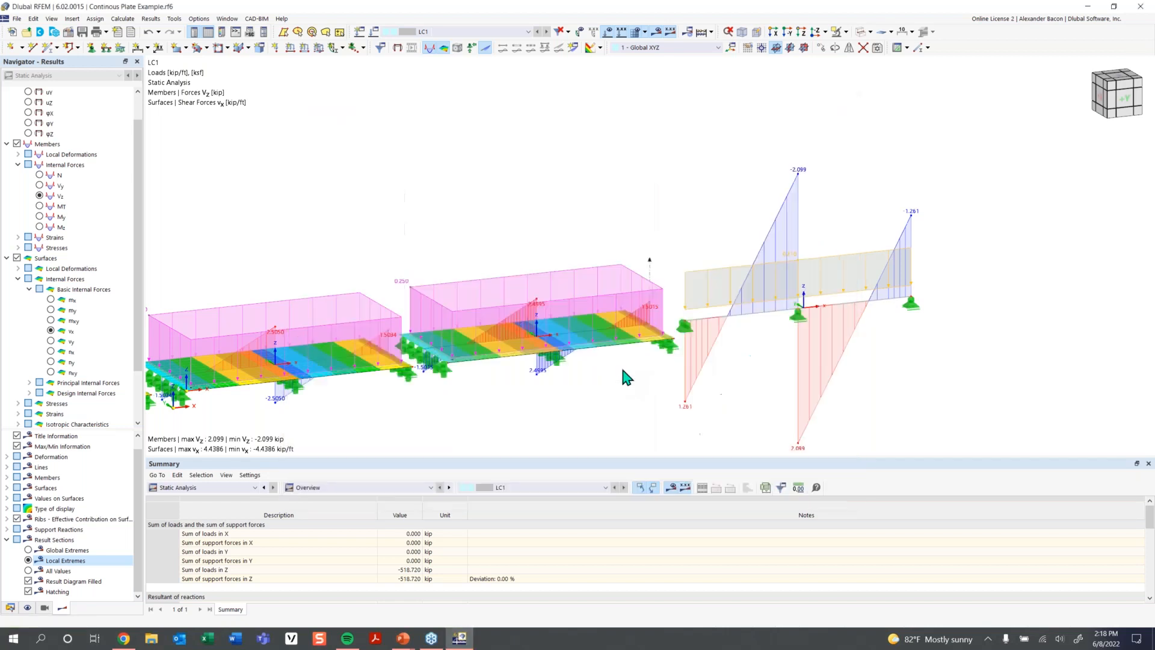
pyautogui.click(641, 366)
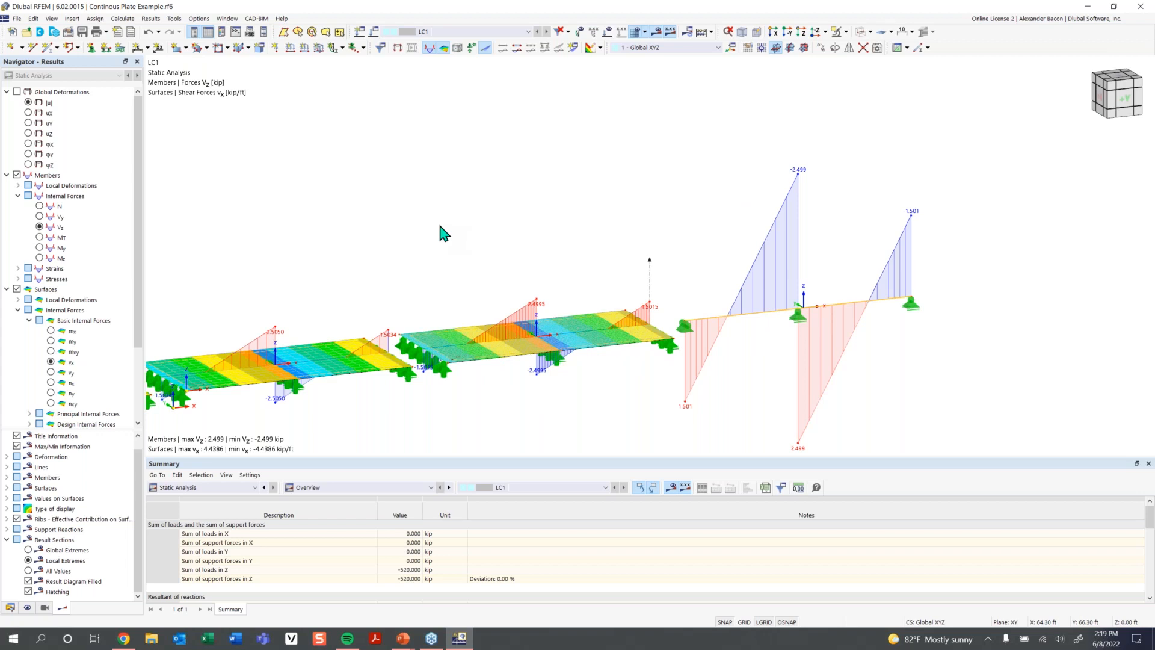
# Compare the shear force vx section diagrams of all four plates with the beam's Vz diagram
pyautogui.scroll(-2, 523, 264)
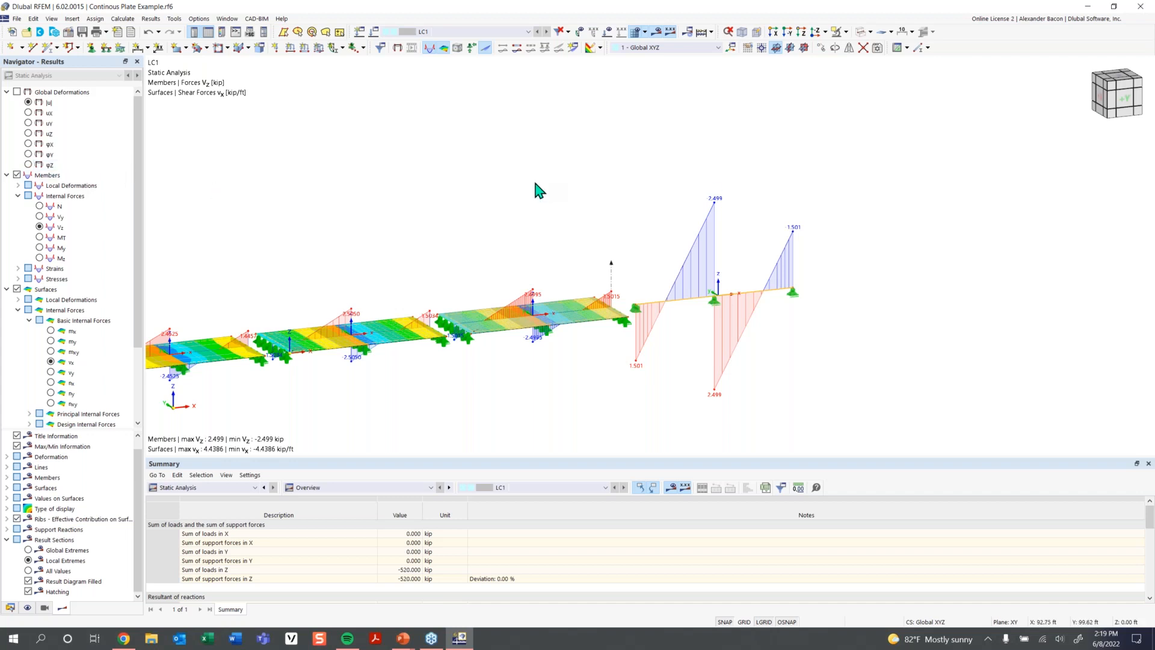
pyautogui.moveTo(485, 192); pyautogui.dragTo(578, 166, button='middle')
pyautogui.keyDown('ctrl'); pyautogui.moveTo(579, 167); pyautogui.dragTo(590, 154, button='middle'); pyautogui.keyUp('ctrl')
pyautogui.keyDown('ctrl'); pyautogui.moveTo(481, 222); pyautogui.dragTo(463, 222, button='middle'); pyautogui.keyUp('ctrl')
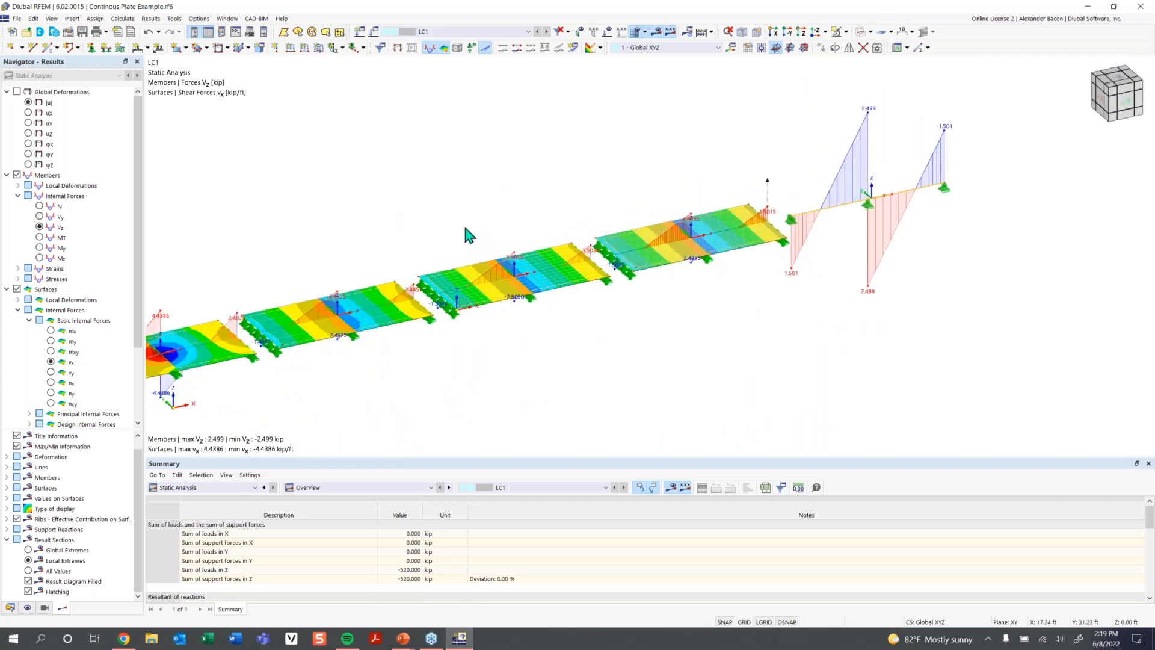
pyautogui.scroll(-1, 328, 347)
pyautogui.moveTo(428, 348); pyautogui.dragTo(532, 331, button='middle')
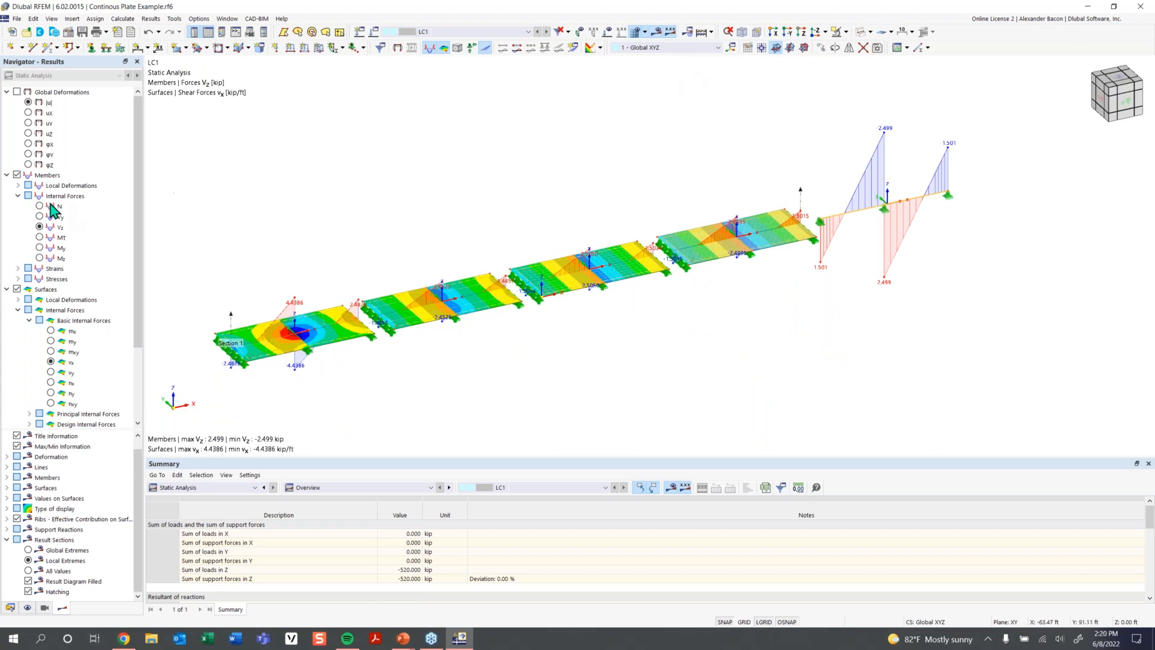
# Turn on the values on surfaces for shear force vx and examine them closely on the 1.25 ft mesh plate
pyautogui.scroll(-1, 69, 328)
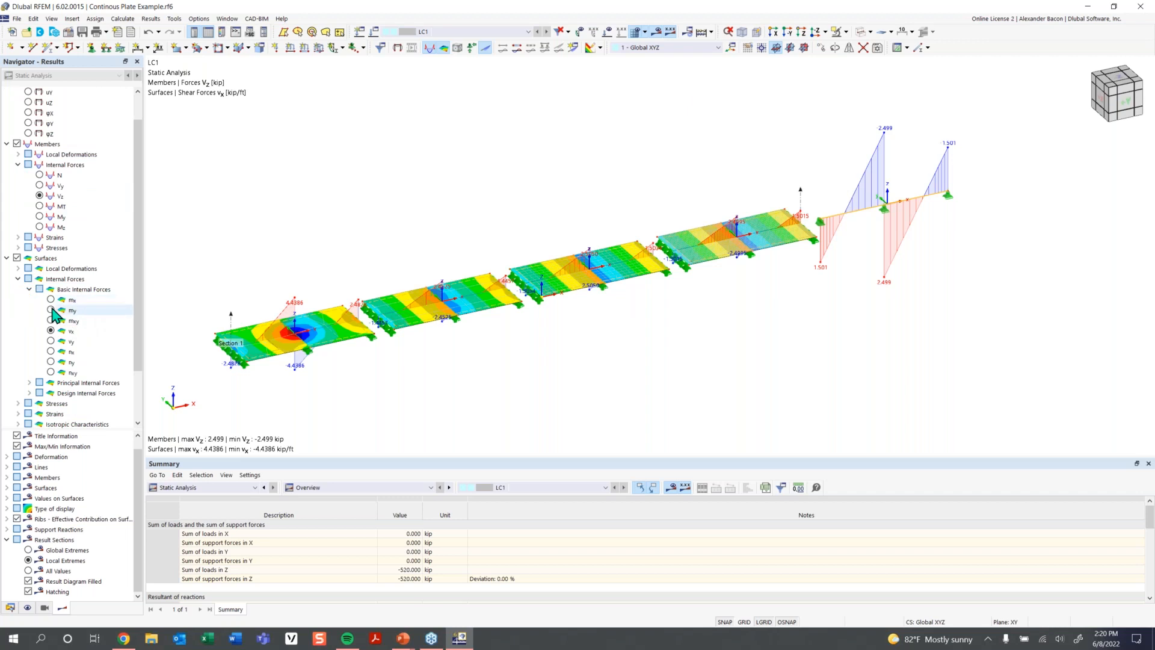
pyautogui.scroll(-2, 76, 376)
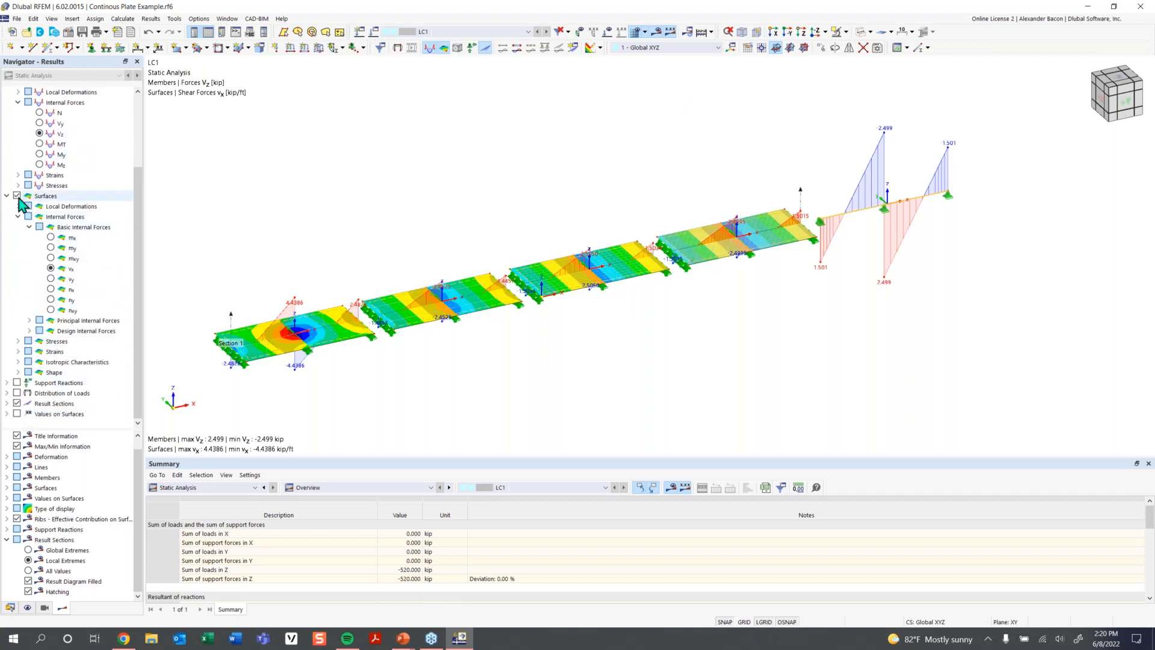
pyautogui.click(17, 414)
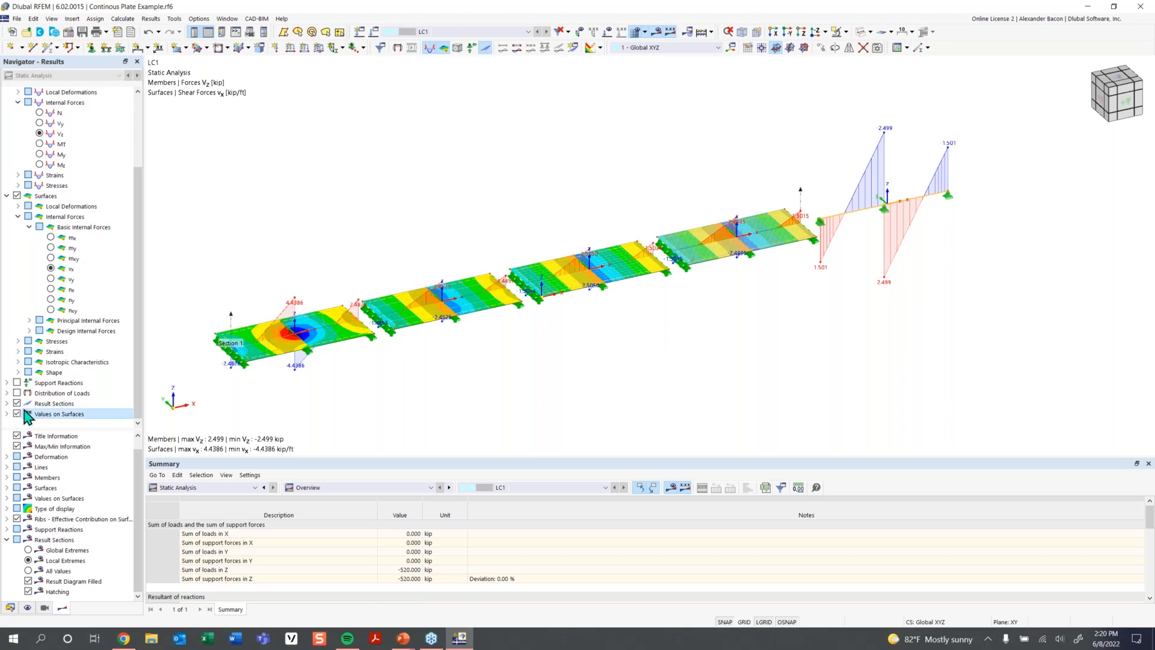
pyautogui.click(7, 414)
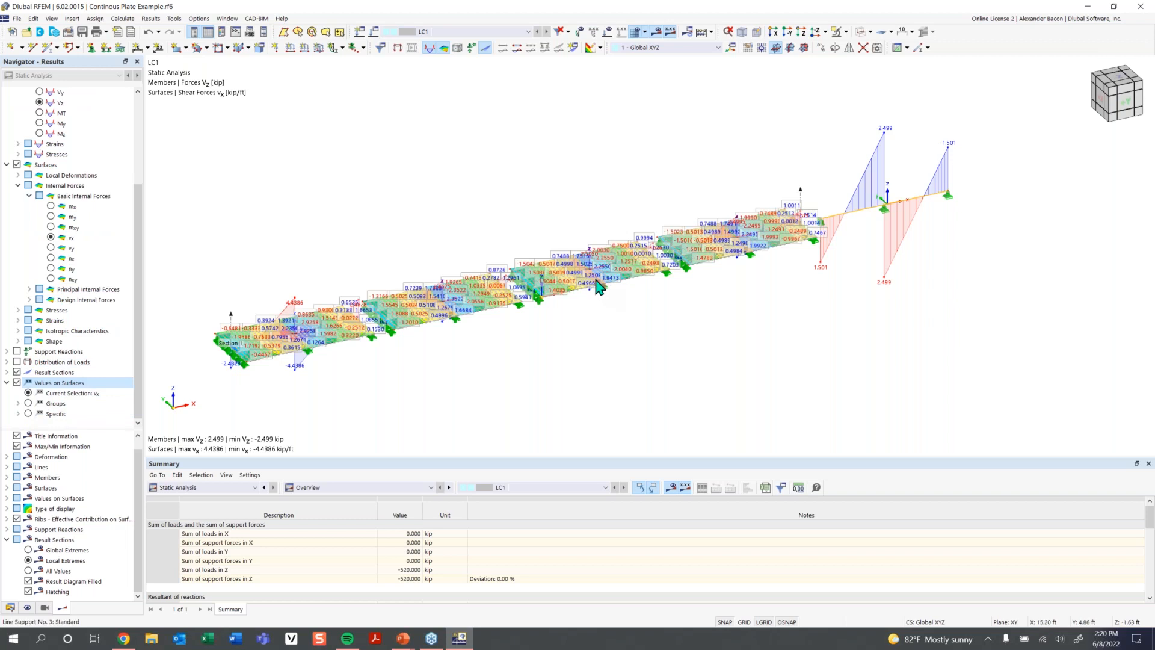
pyautogui.scroll(5, 613, 293)
pyautogui.scroll(4, 525, 280)
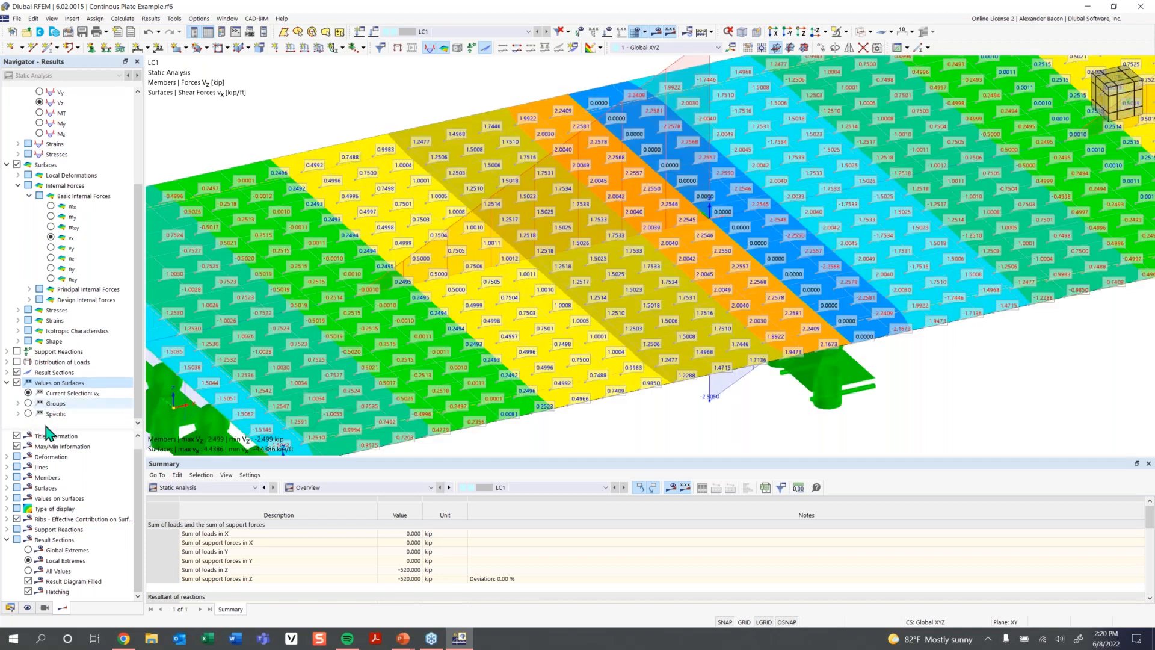
pyautogui.scroll(1, 63, 475)
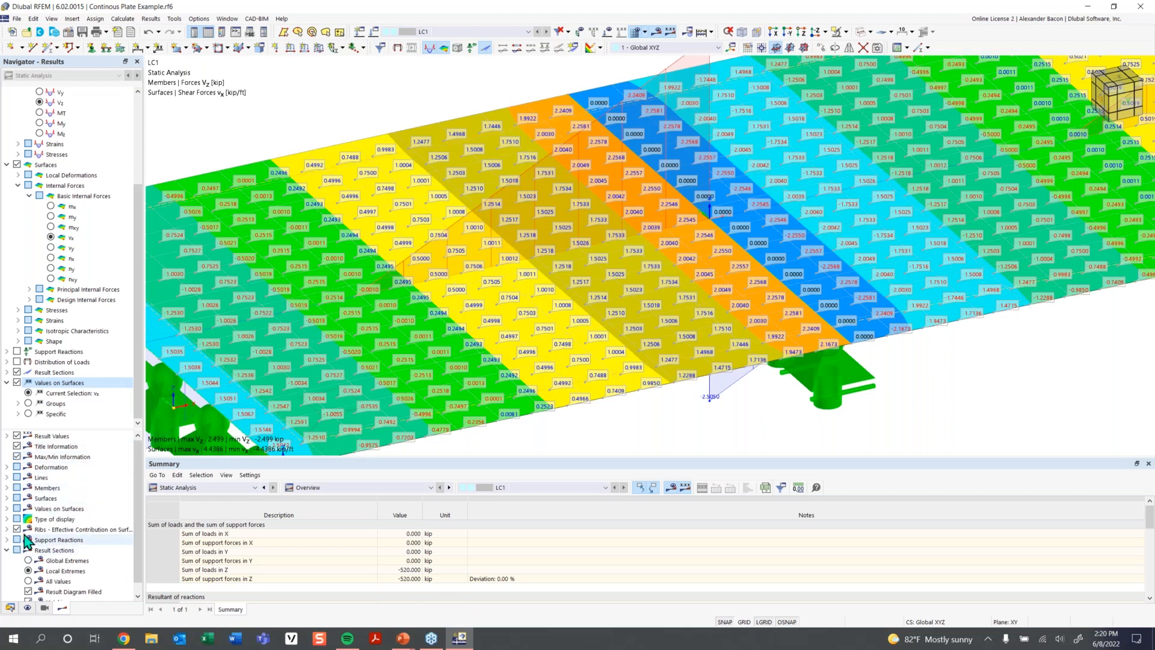
# Display the surface values on FE mesh points for comparison, and return them to grid and user-defined points
pyautogui.scroll(-1, 21, 562)
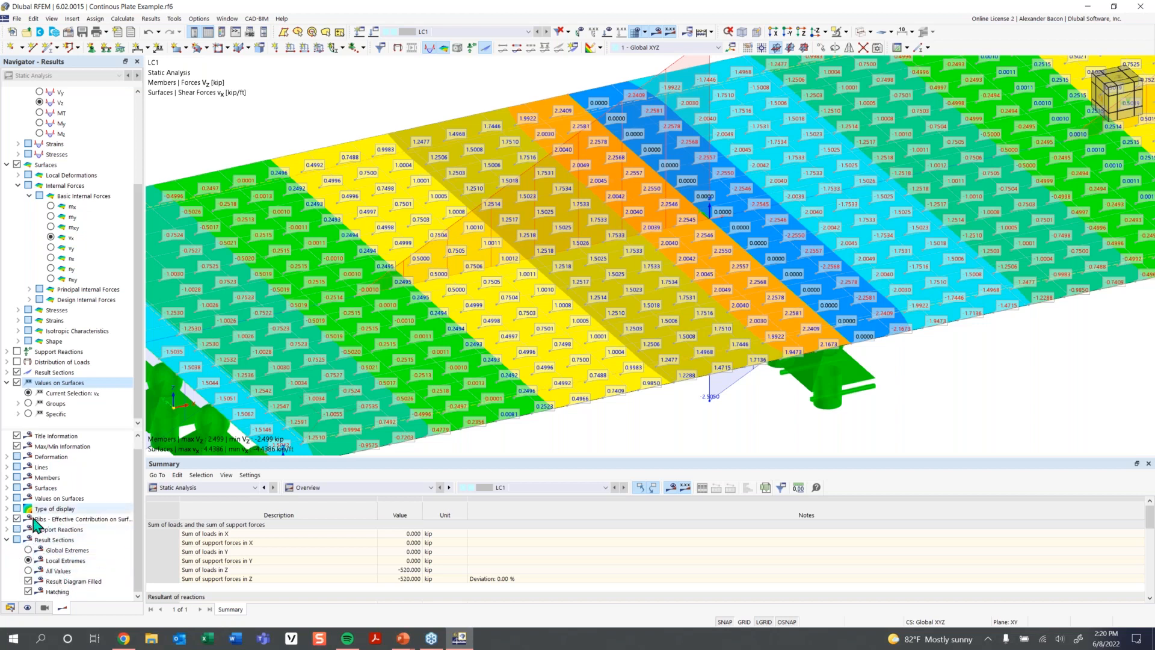
pyautogui.scroll(1, 60, 499)
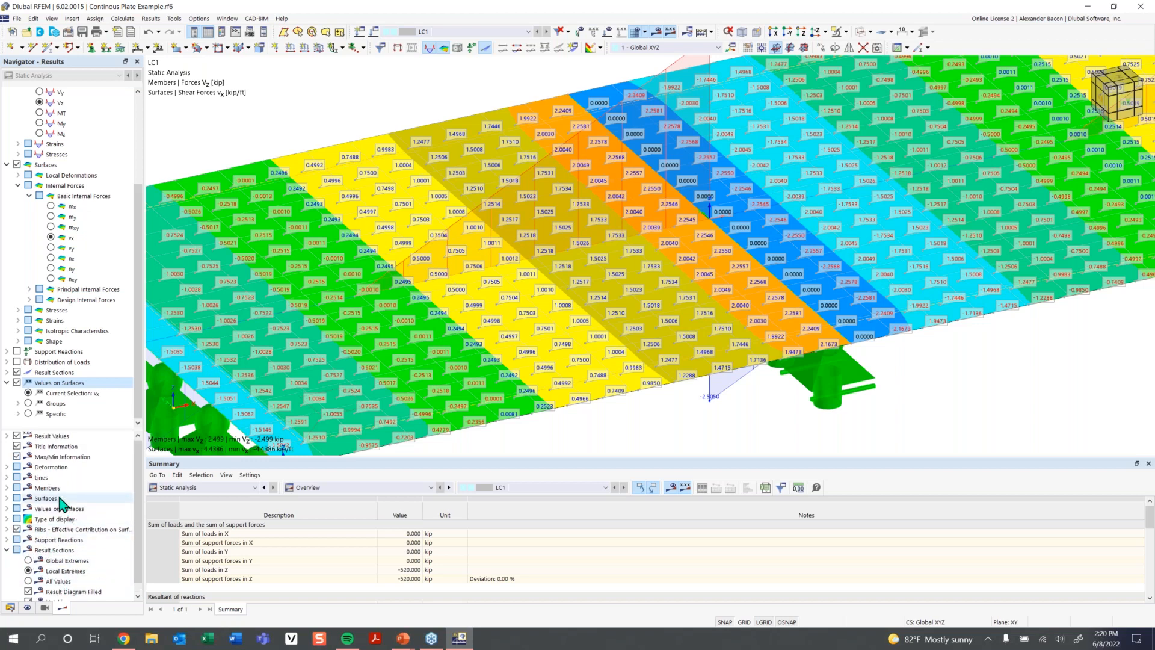
pyautogui.click(6, 435)
pyautogui.click(6, 436)
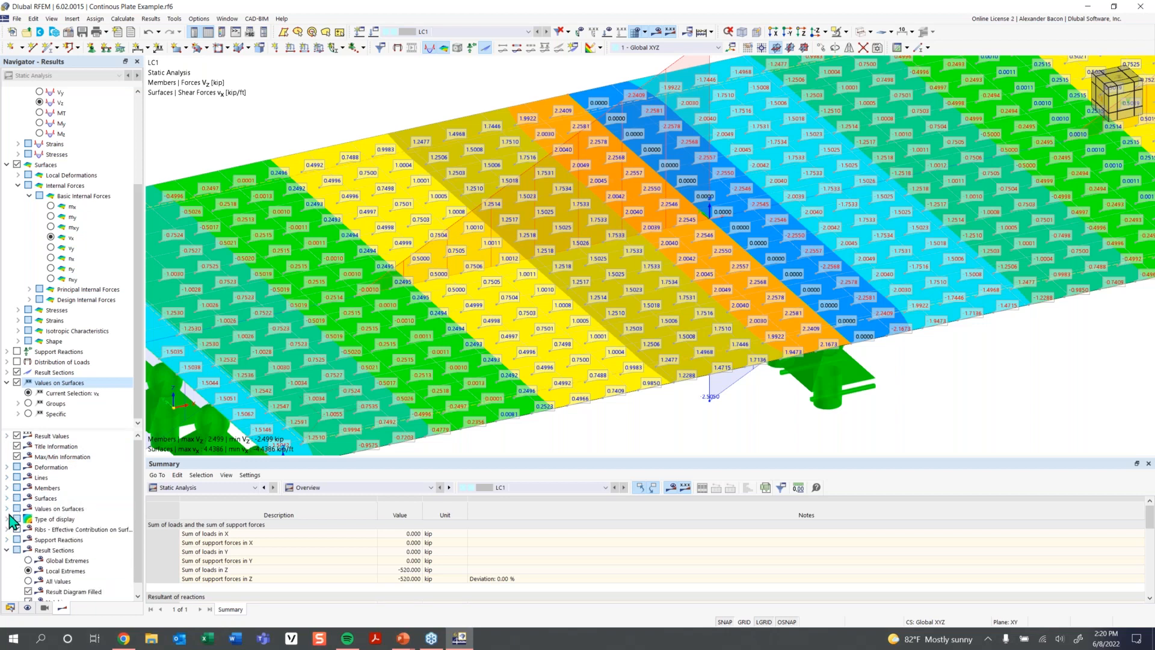
pyautogui.scroll(-1, 18, 544)
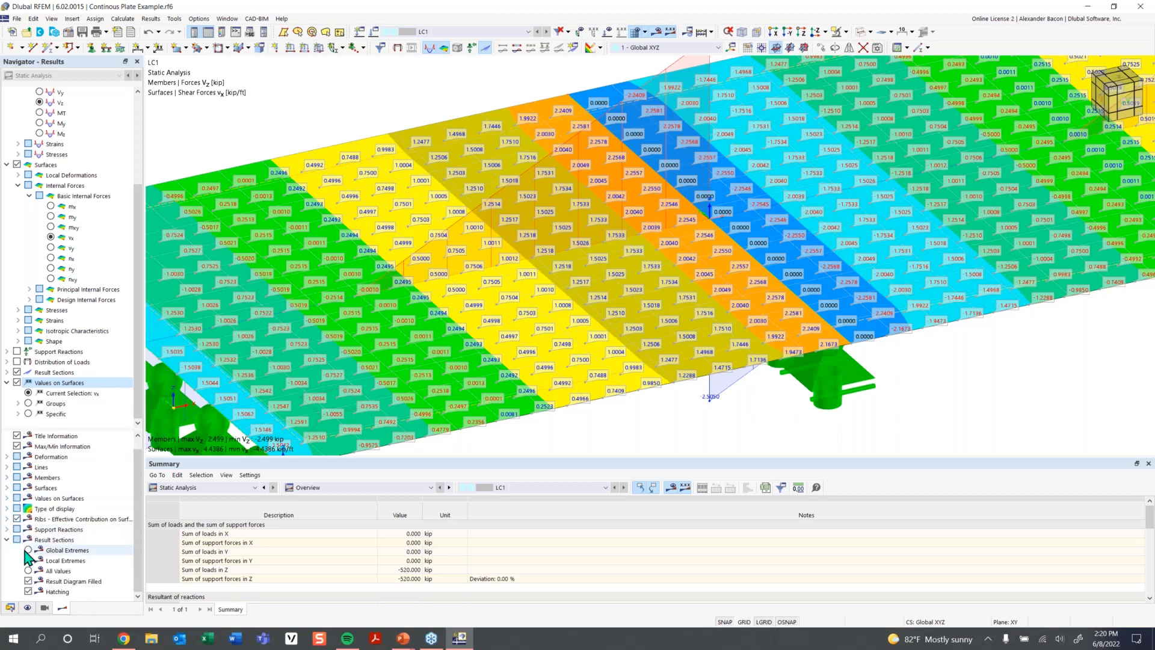
pyautogui.scroll(1, 26, 552)
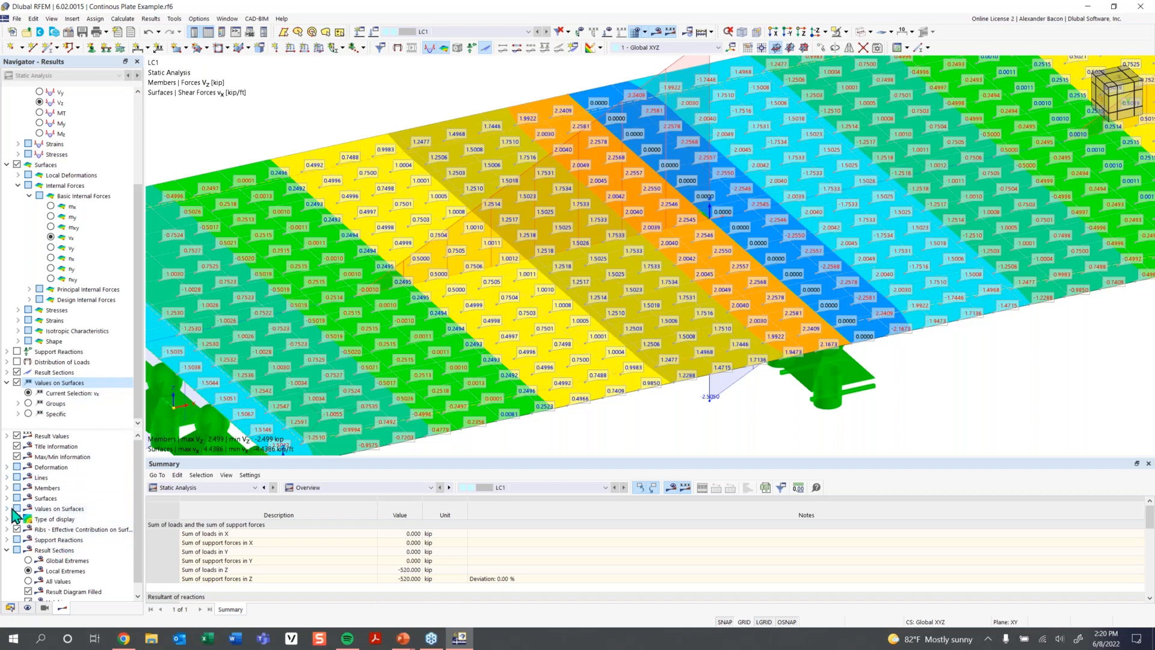
pyautogui.doubleClick(60, 509)
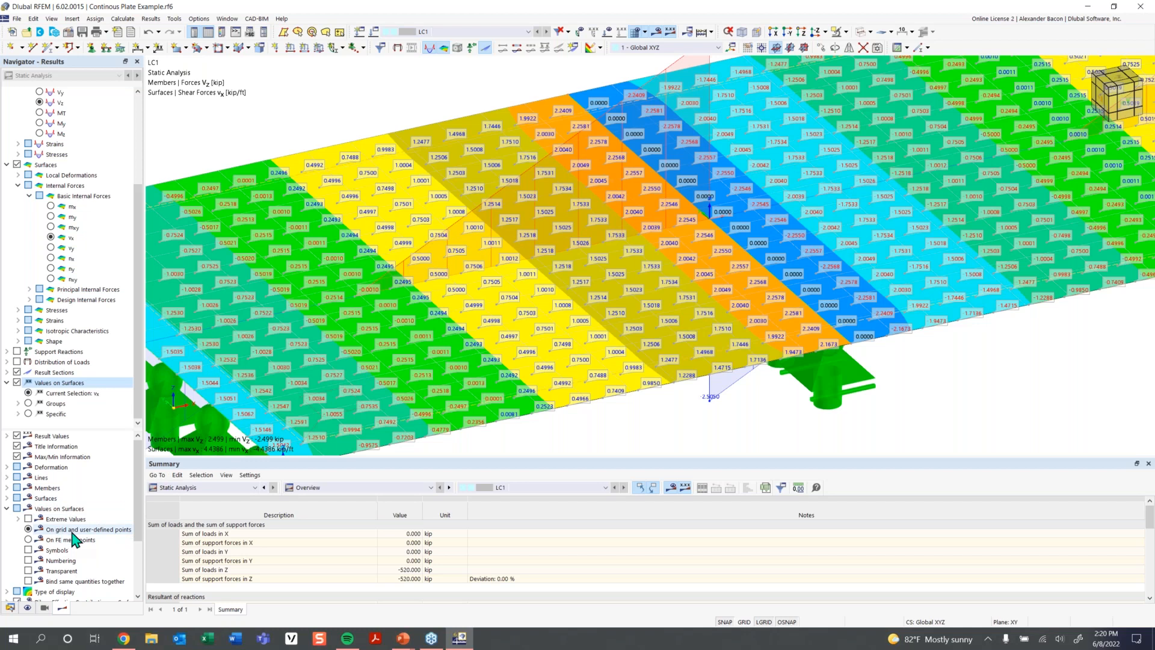
pyautogui.click(28, 540)
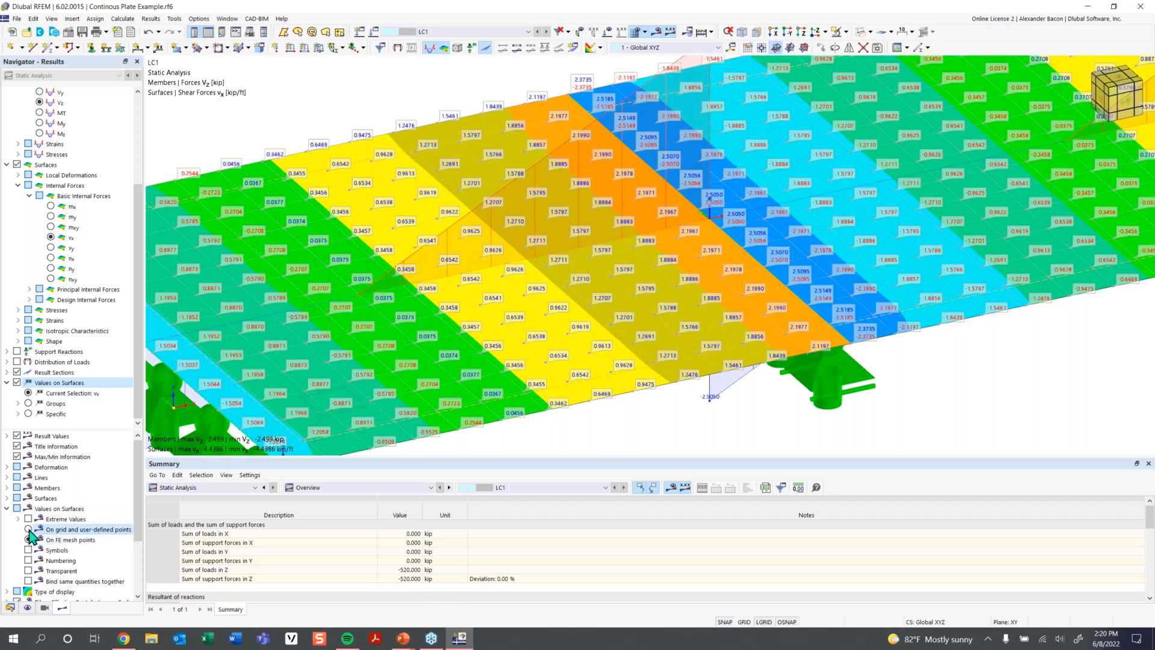
pyautogui.click(28, 530)
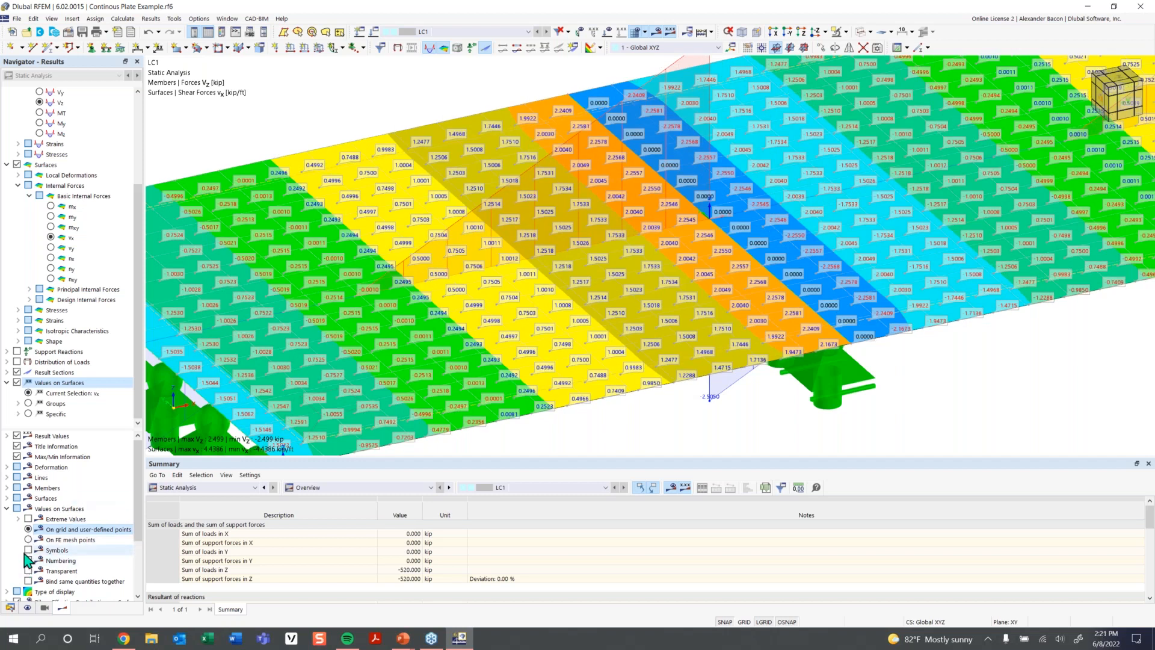
# Examine the shear force vx values at grid points on the 1.25 ft mesh plate and its neighbouring plates
pyautogui.scroll(-3, 605, 307)
pyautogui.scroll(2, 783, 243)
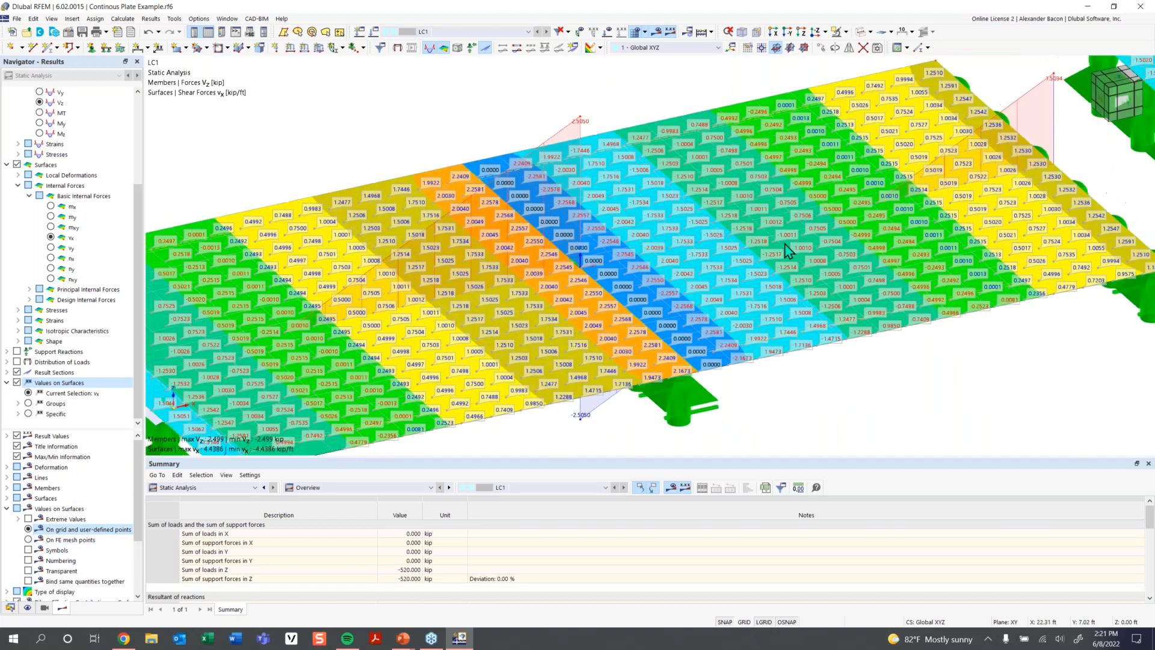
pyautogui.moveTo(746, 247); pyautogui.dragTo(703, 253, button='middle')
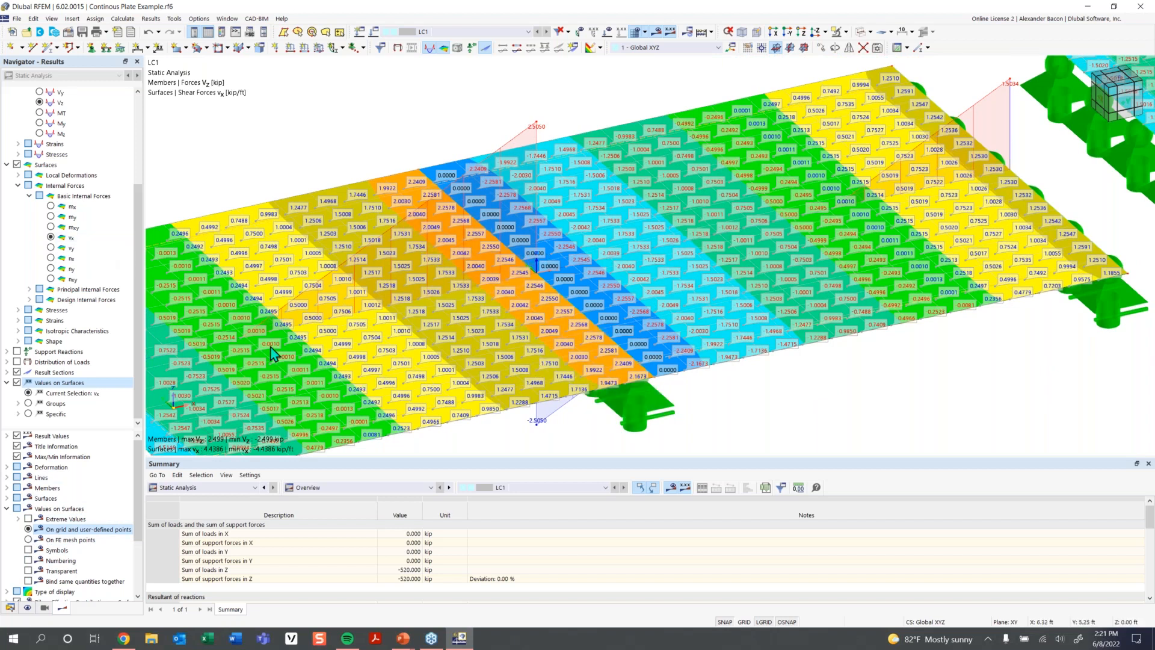
pyautogui.scroll(-2, 757, 241)
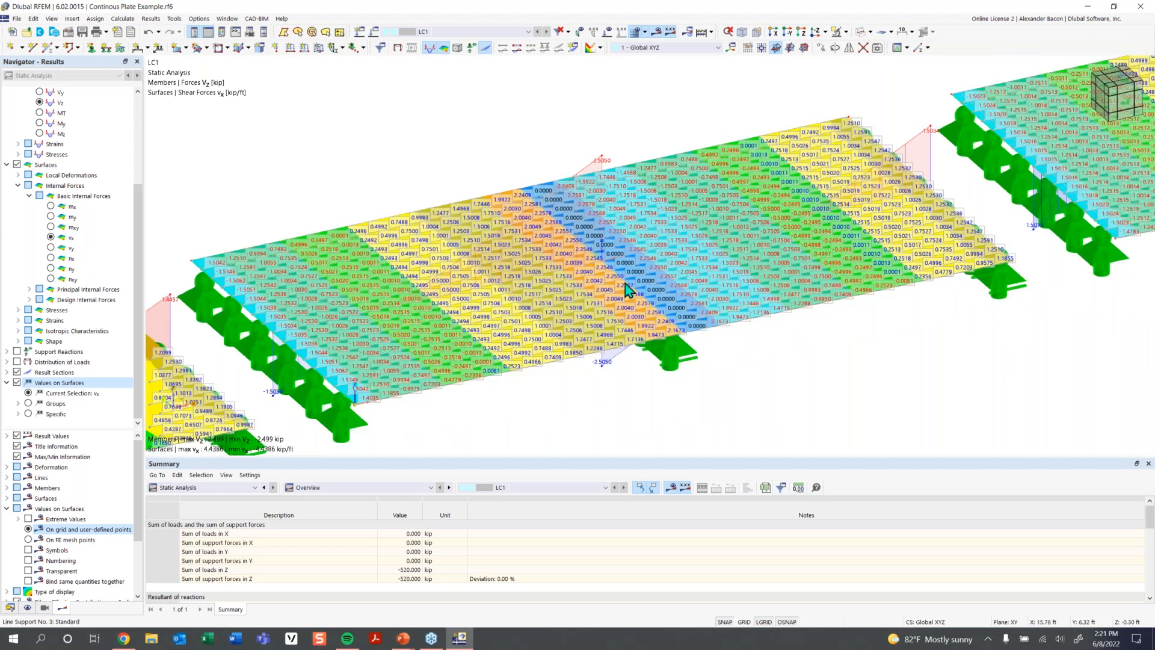
pyautogui.scroll(-2, 771, 289)
pyautogui.scroll(1, 771, 289)
pyautogui.scroll(-2, 771, 288)
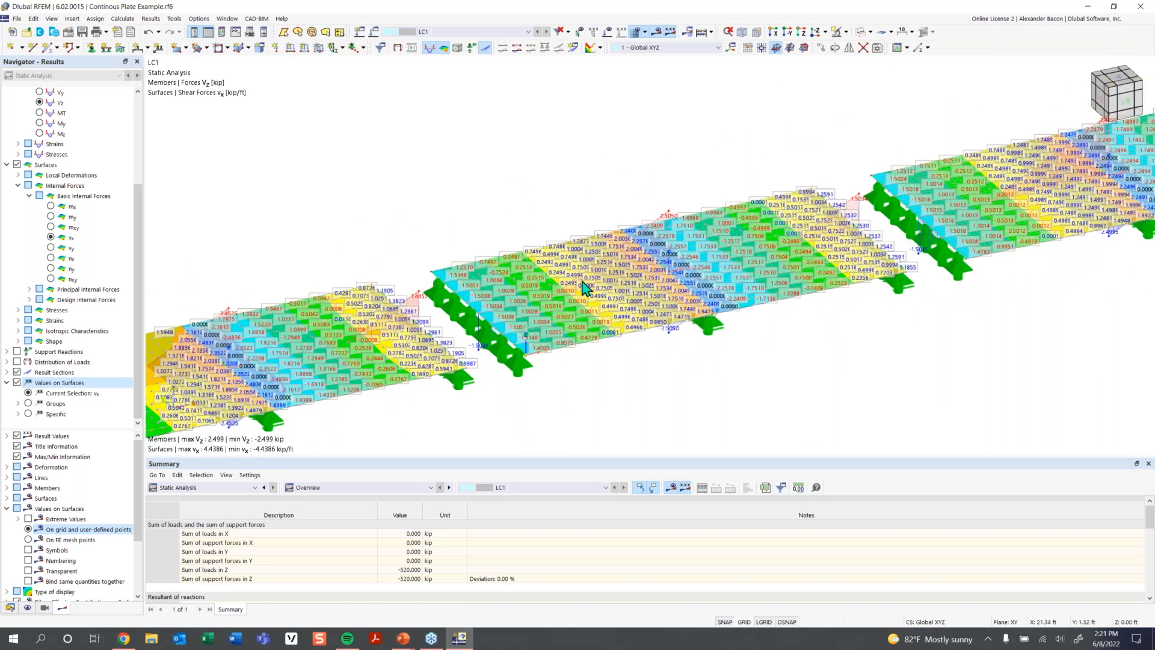
pyautogui.scroll(-1, 629, 344)
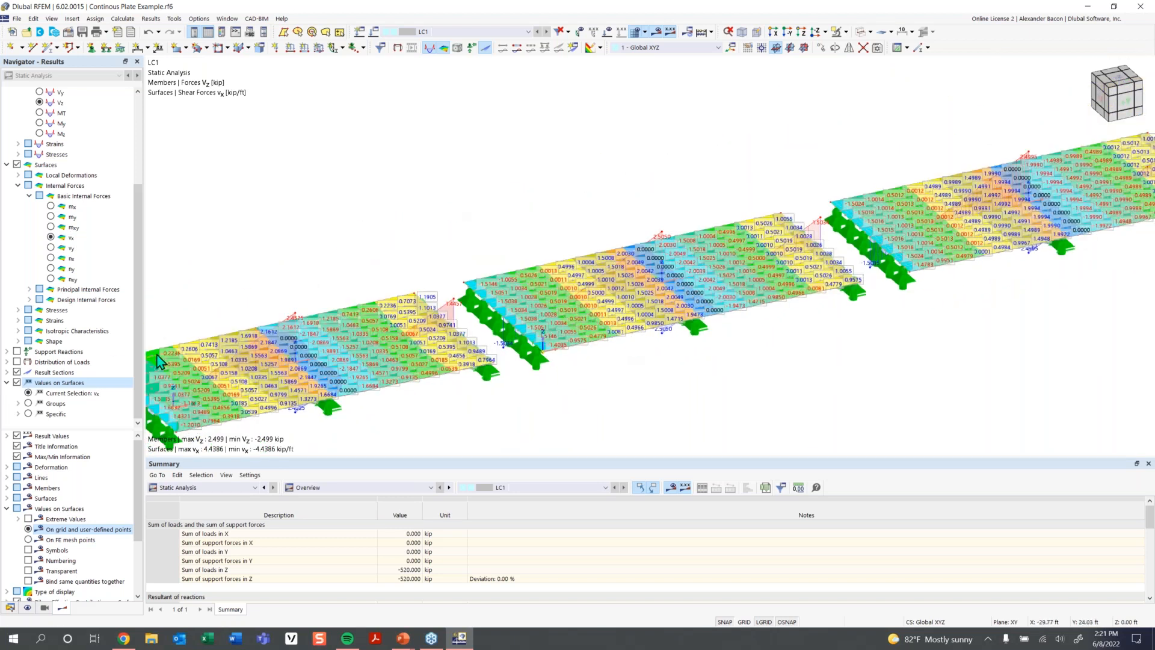
# Turn off the values on surfaces and view the vx section diagrams of all four plates alongside the beam's Vz diagram
pyautogui.click(6, 383)
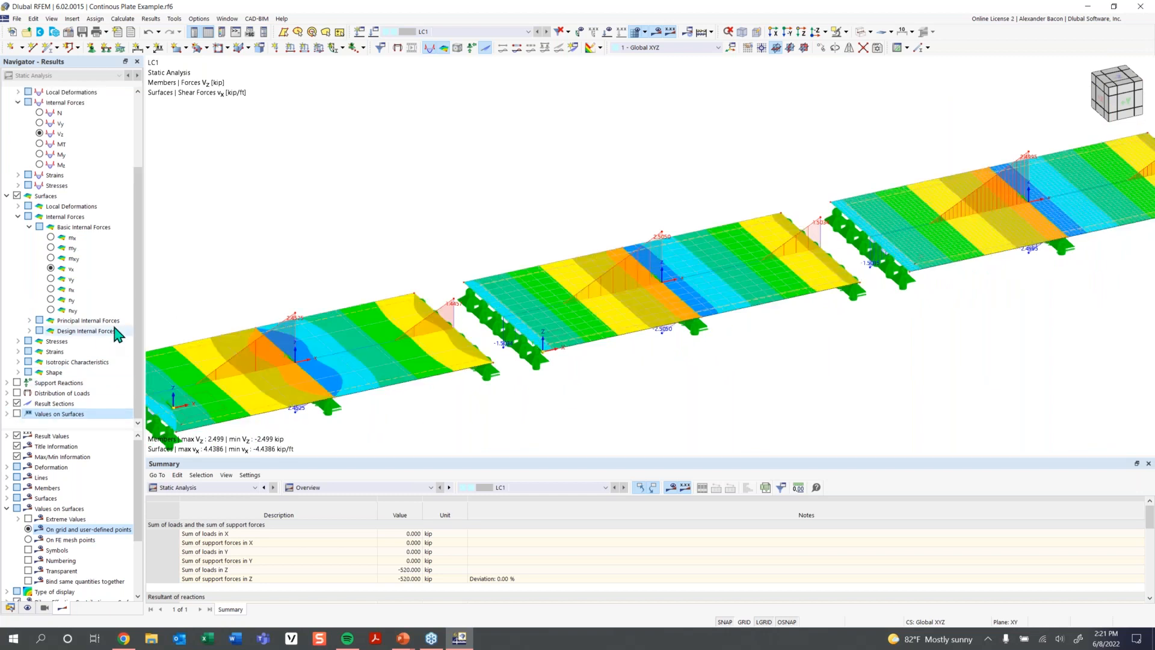
pyautogui.scroll(-1, 512, 182)
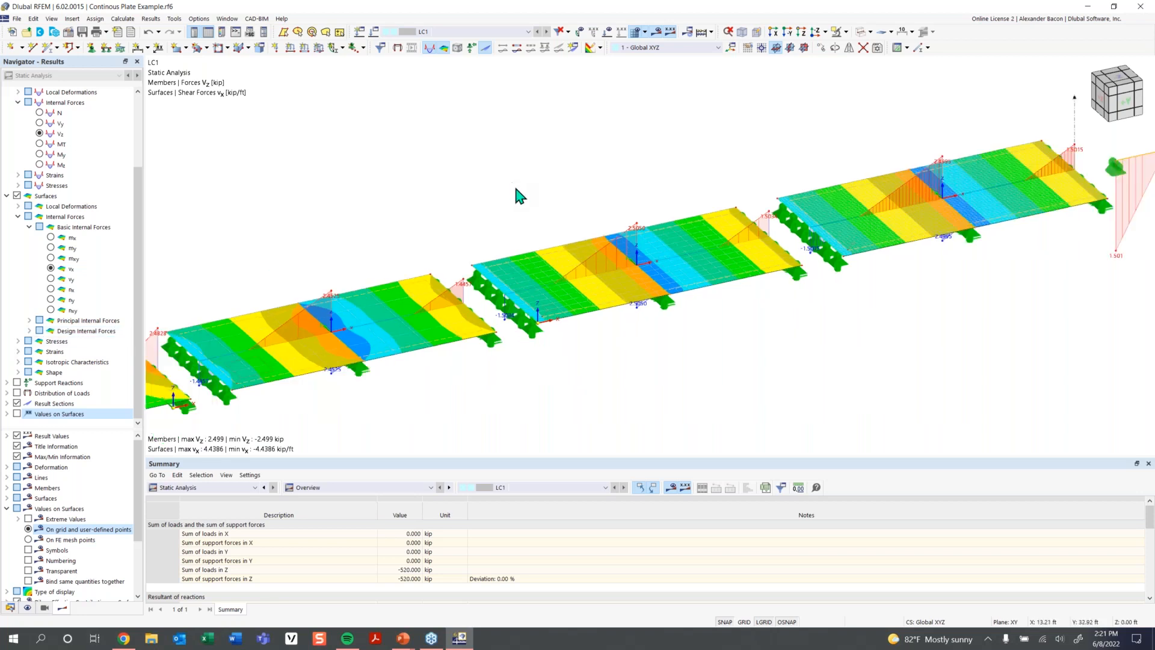
pyautogui.scroll(-1, 513, 182)
pyautogui.moveTo(542, 211); pyautogui.dragTo(563, 229, button='middle')
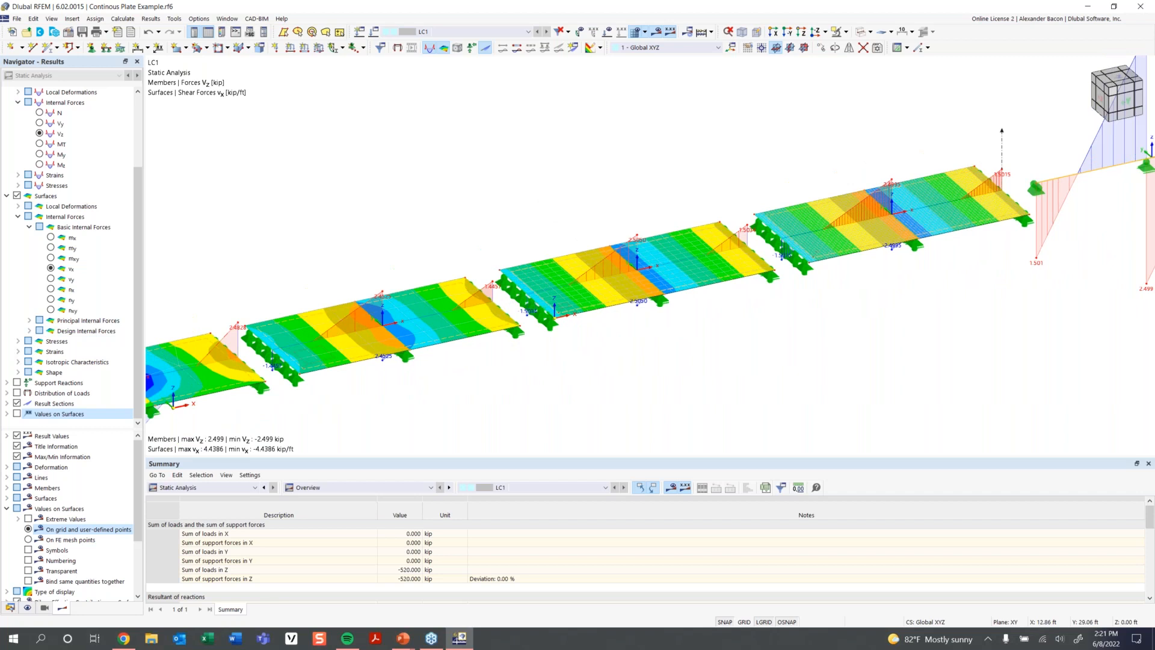
pyautogui.scroll(-1, 580, 235)
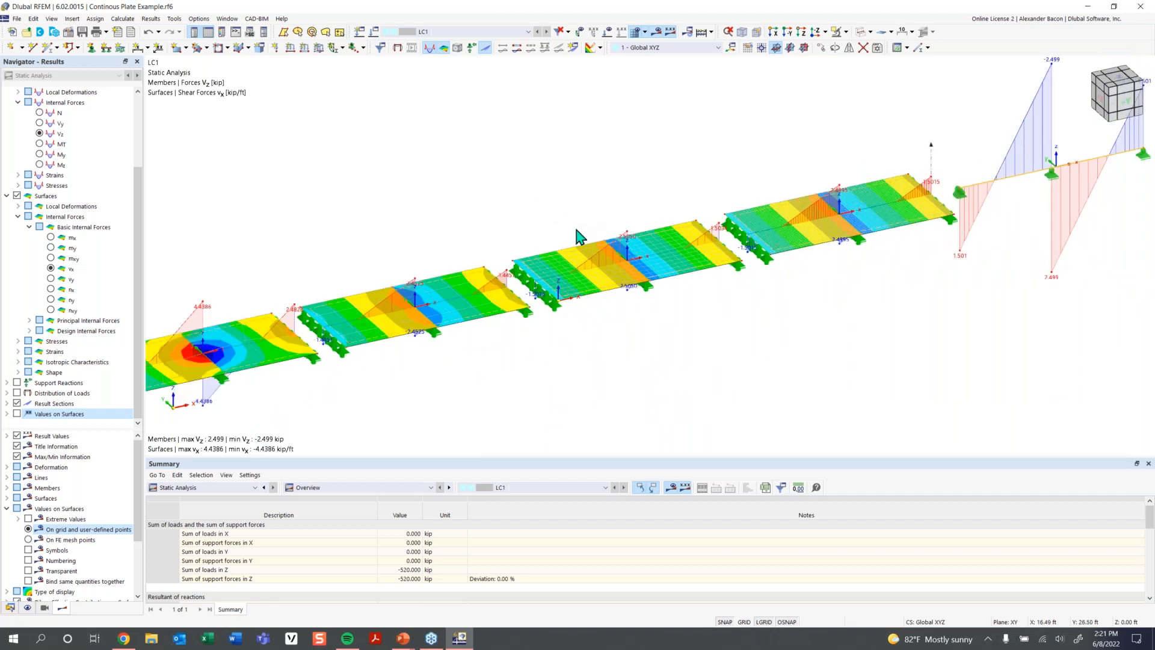
pyautogui.moveTo(674, 353); pyautogui.dragTo(698, 349, button='middle')
pyautogui.keyDown('ctrl'); pyautogui.moveTo(698, 349); pyautogui.dragTo(658, 332, button='middle'); pyautogui.keyUp('ctrl')
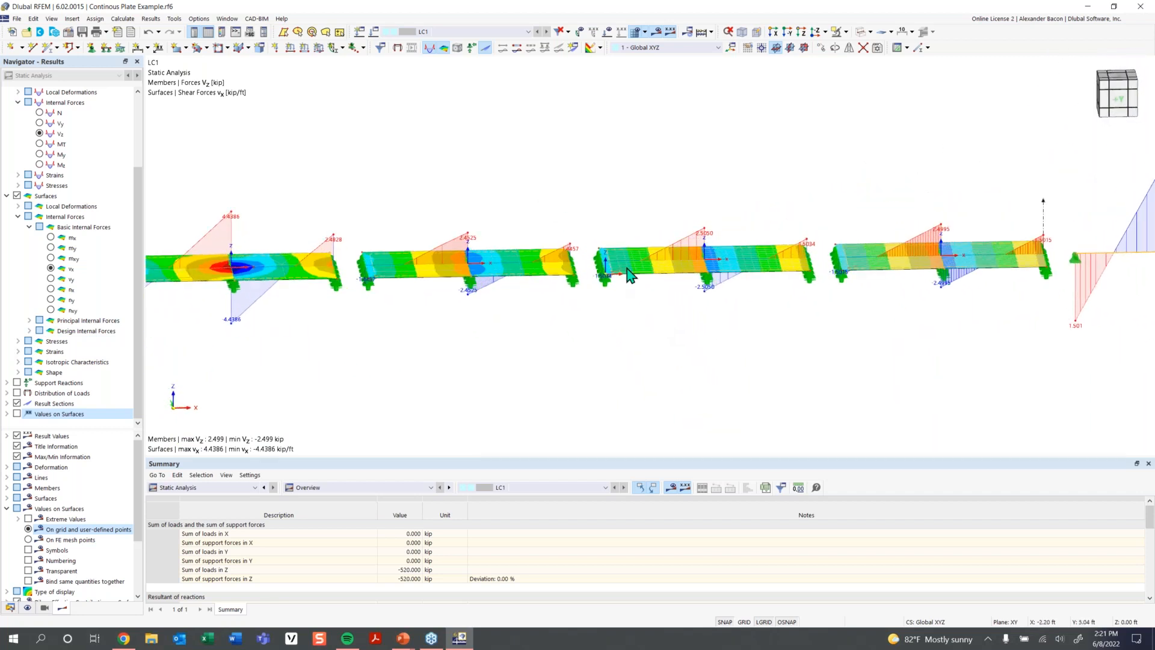
pyautogui.scroll(-1, 627, 269)
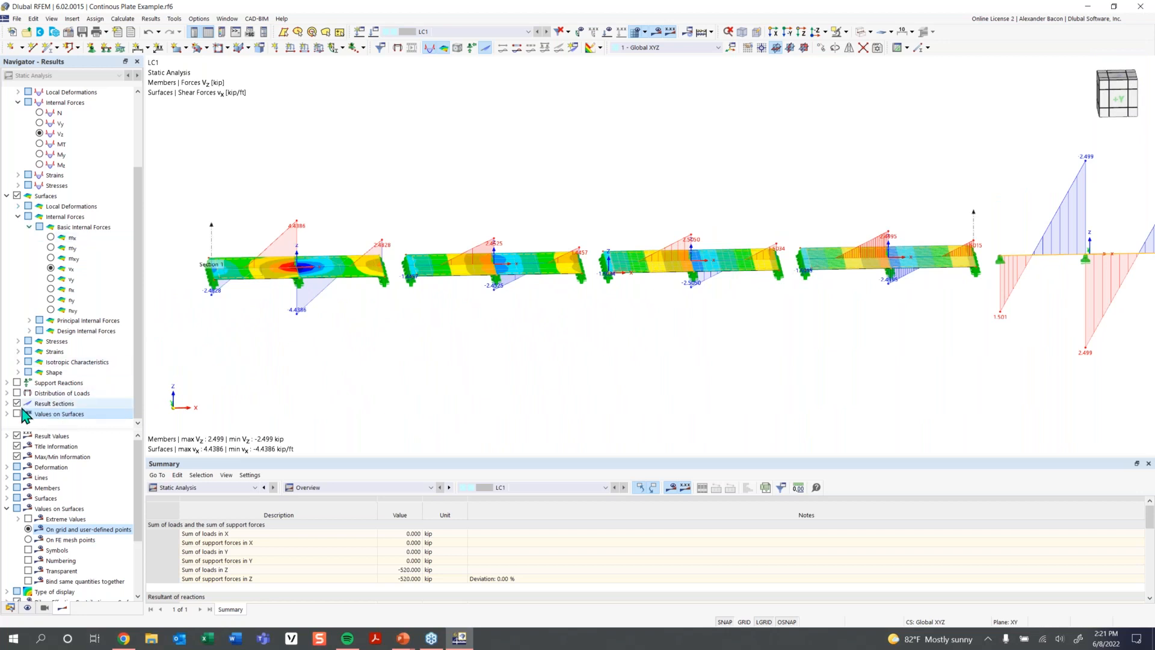
# Switch the plate results to moment mx and compare the section diagrams from the 7.00 ft to the 0.40 ft mesh plate
pyautogui.scroll(3, 66, 307)
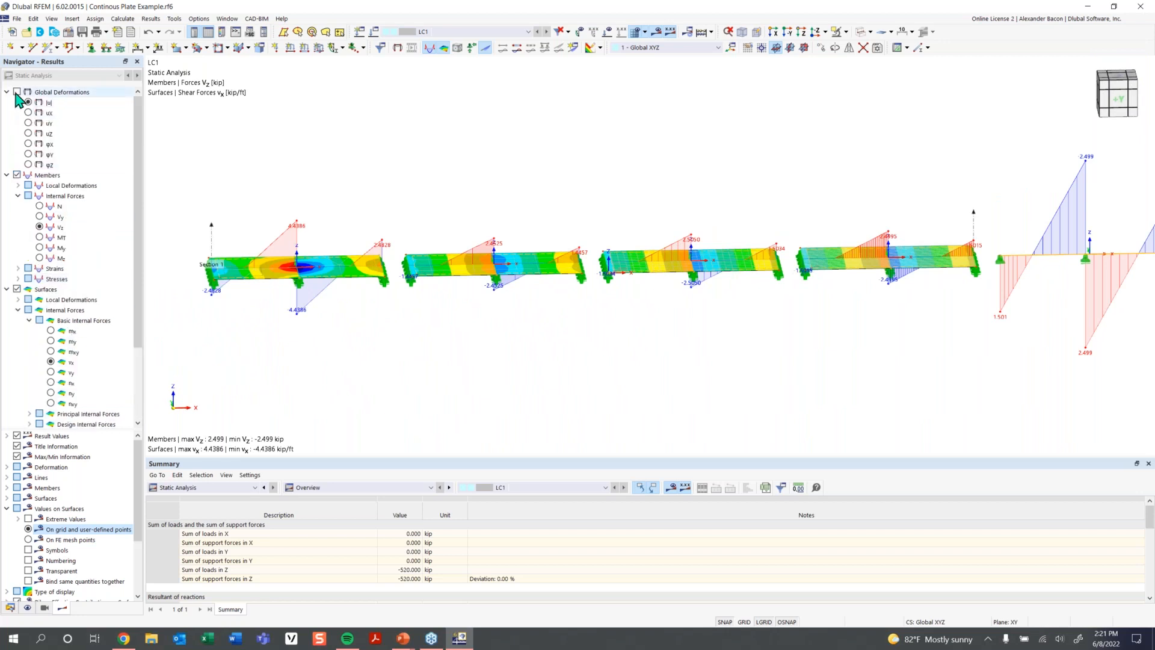
pyautogui.click(50, 331)
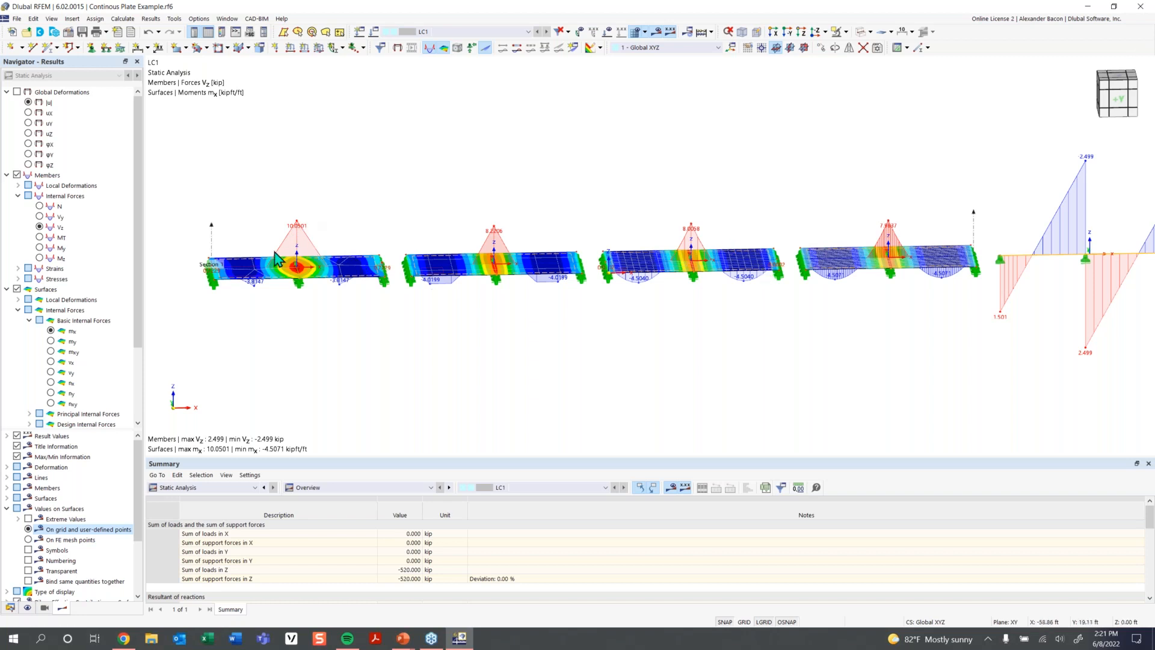
pyautogui.scroll(3, 286, 253)
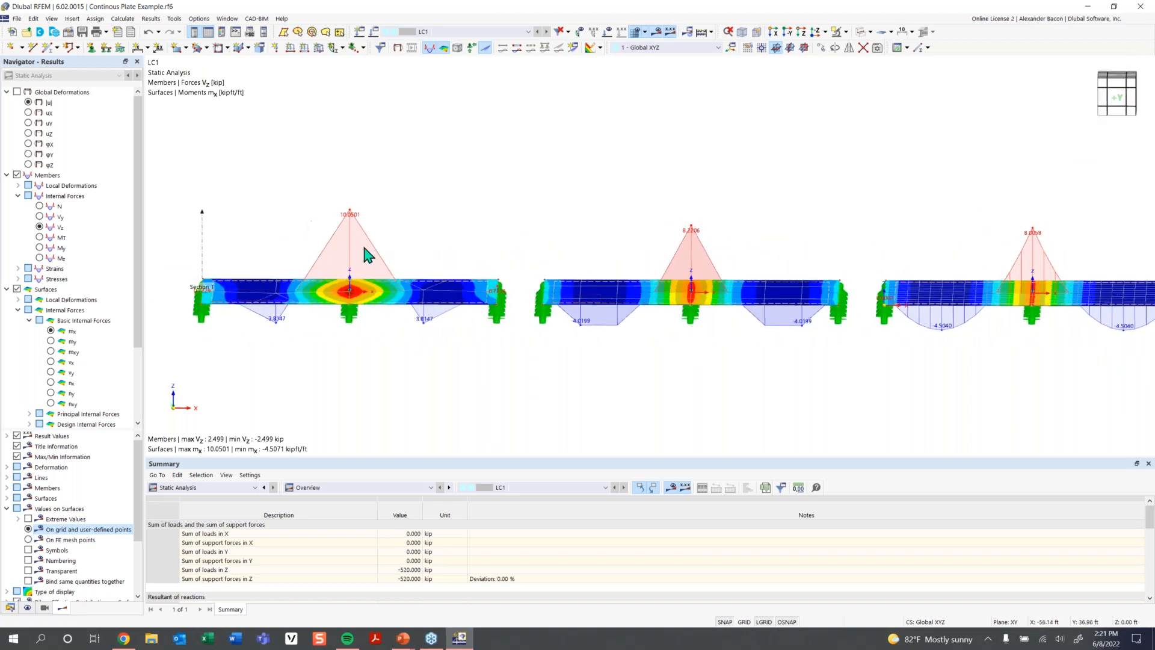
pyautogui.scroll(-1, 433, 227)
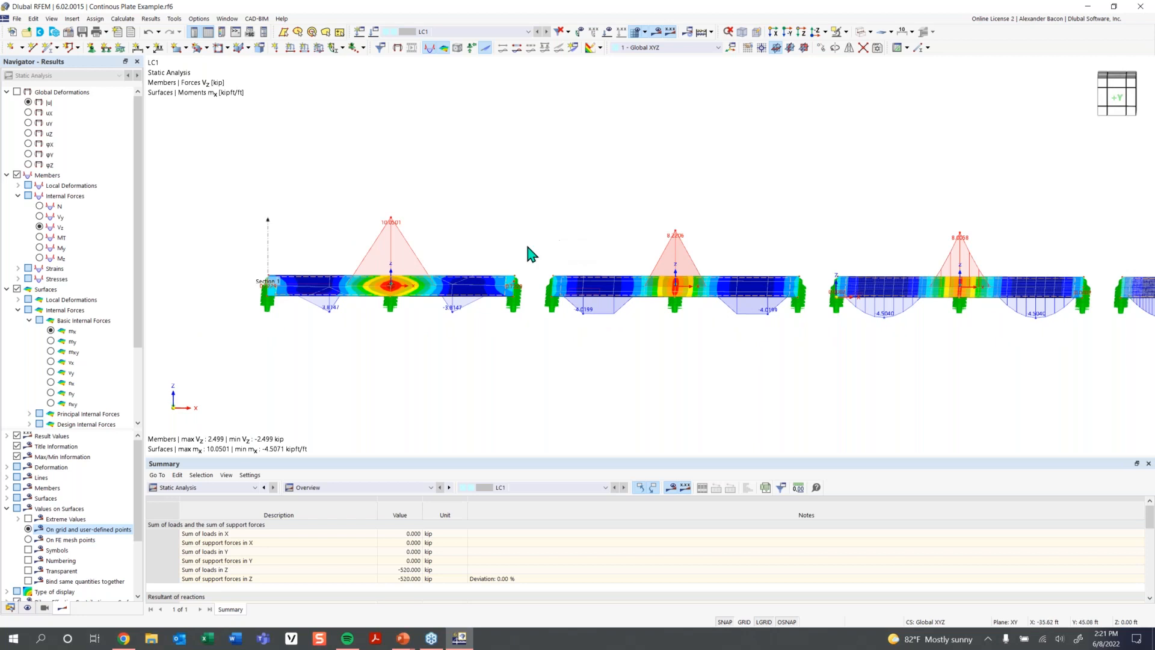
pyautogui.moveTo(527, 247); pyautogui.dragTo(443, 258, button='middle')
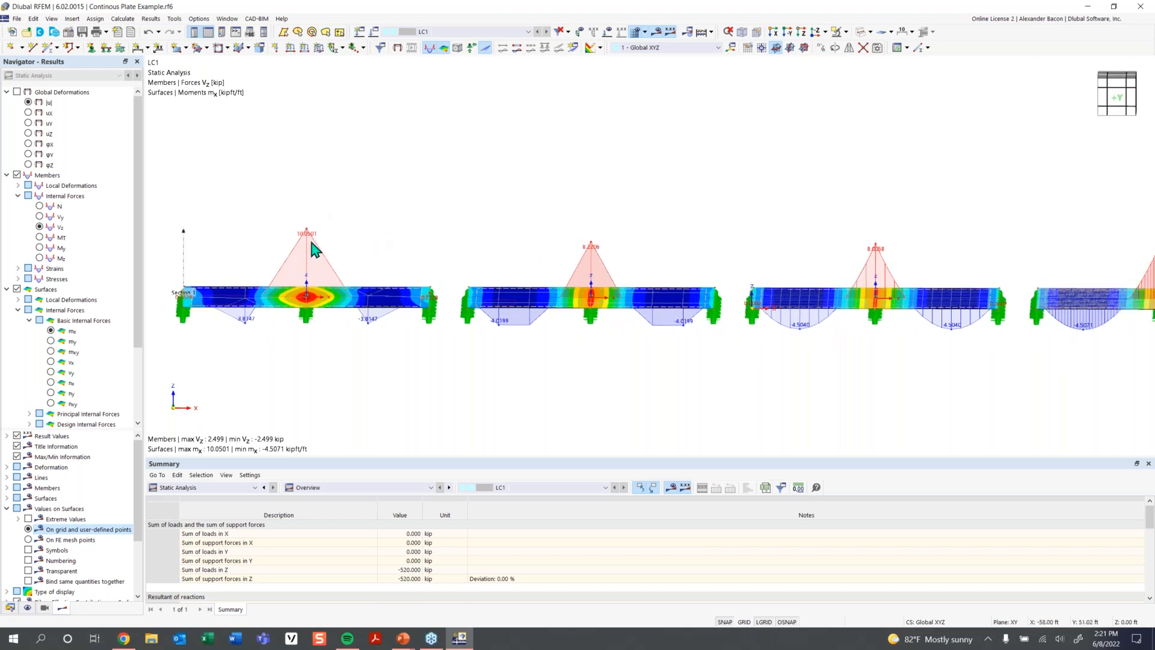
pyautogui.moveTo(609, 251); pyautogui.dragTo(513, 253, button='middle')
pyautogui.moveTo(716, 268); pyautogui.dragTo(609, 284, button='middle')
pyautogui.moveTo(691, 282); pyautogui.dragTo(642, 284, button='middle')
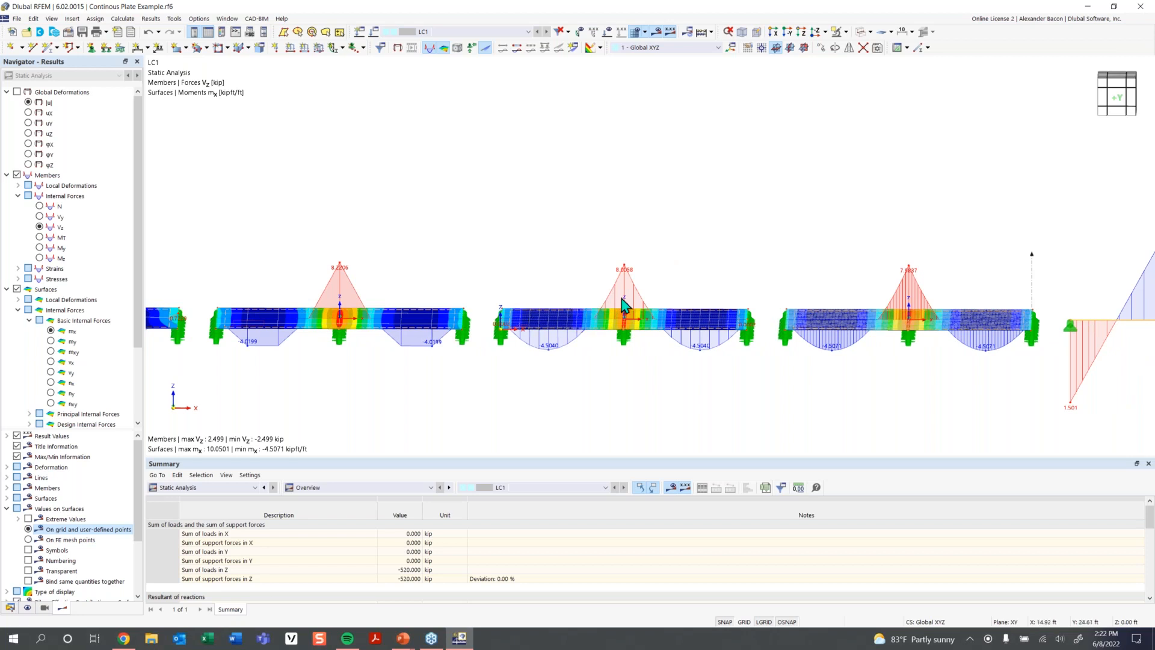
pyautogui.moveTo(712, 292); pyautogui.dragTo(489, 298, button='middle')
pyautogui.moveTo(710, 295); pyautogui.dragTo(527, 292, button='middle')
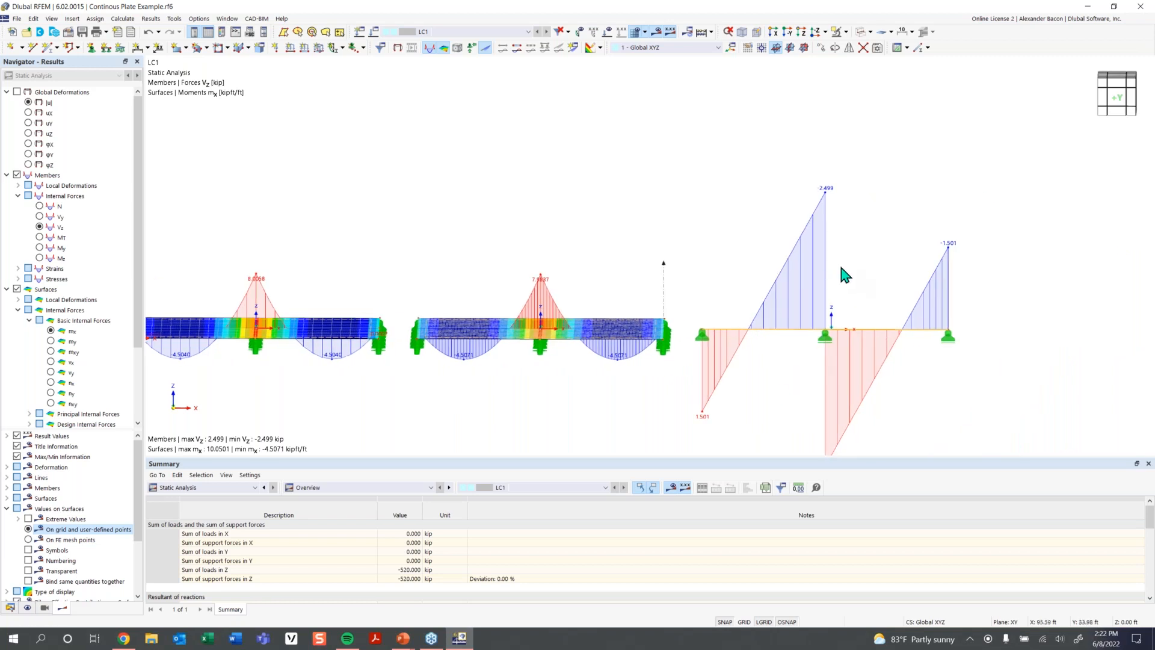
# Switch the beam results to moment My and compare them with the mx section diagrams of the four plates
pyautogui.click(40, 248)
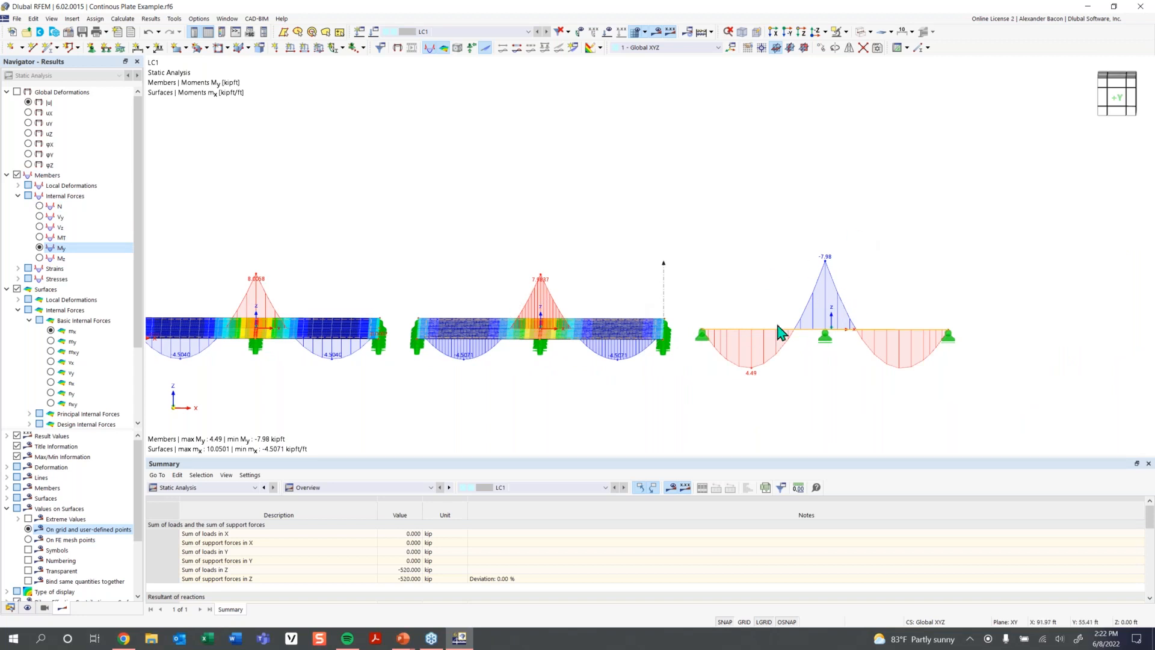
pyautogui.scroll(-1, 410, 350)
pyautogui.moveTo(434, 351); pyautogui.dragTo(744, 332, button='middle')
pyautogui.moveTo(281, 316); pyautogui.dragTo(435, 327, button='middle')
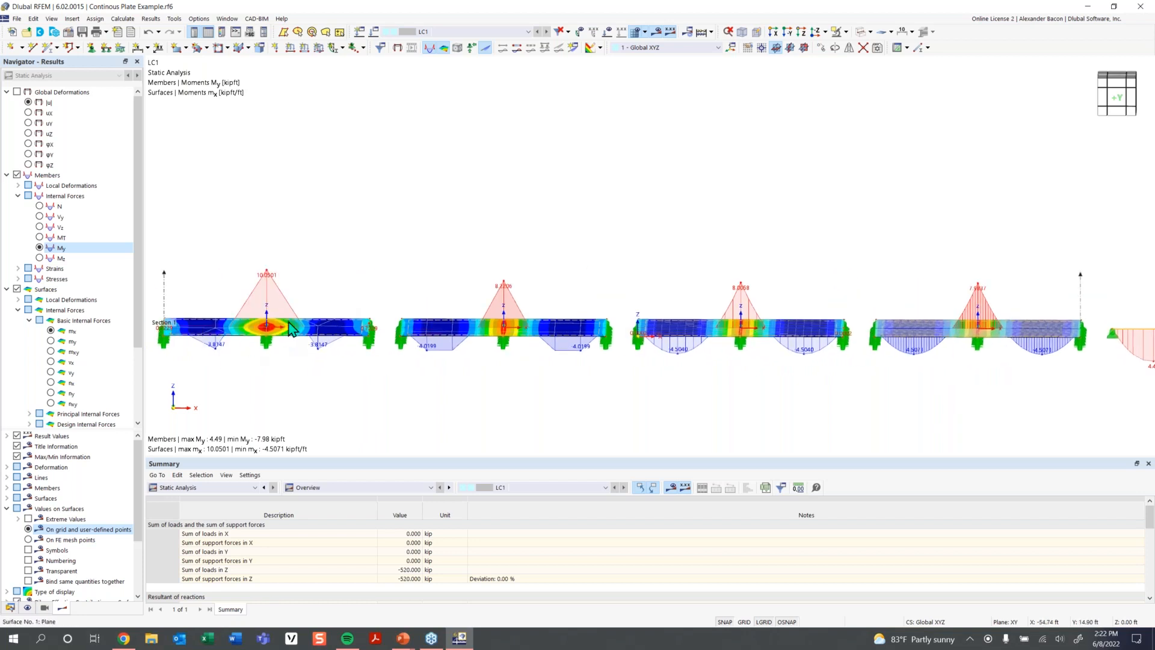
# Examine the moment mx contours and section diagrams on the plates in an angled view, focusing on the finer meshes beside the beam's My diagram
pyautogui.keyDown('ctrl'); pyautogui.moveTo(270, 298); pyautogui.dragTo(268, 361, button='middle'); pyautogui.keyUp('ctrl')
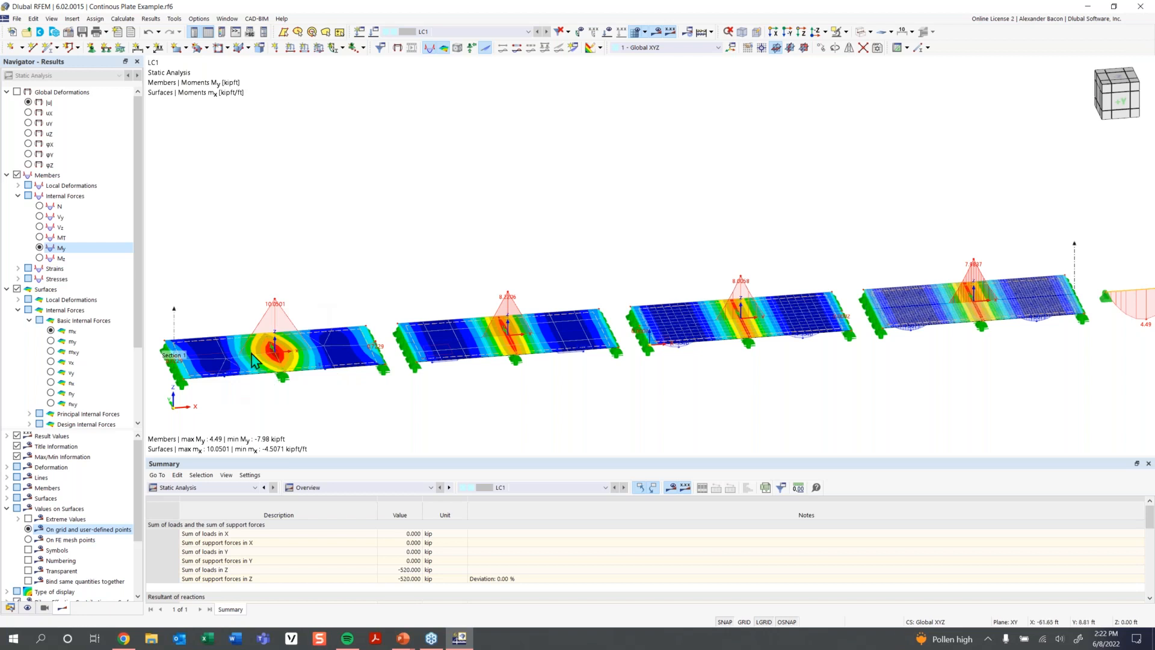
pyautogui.scroll(-1, 256, 358)
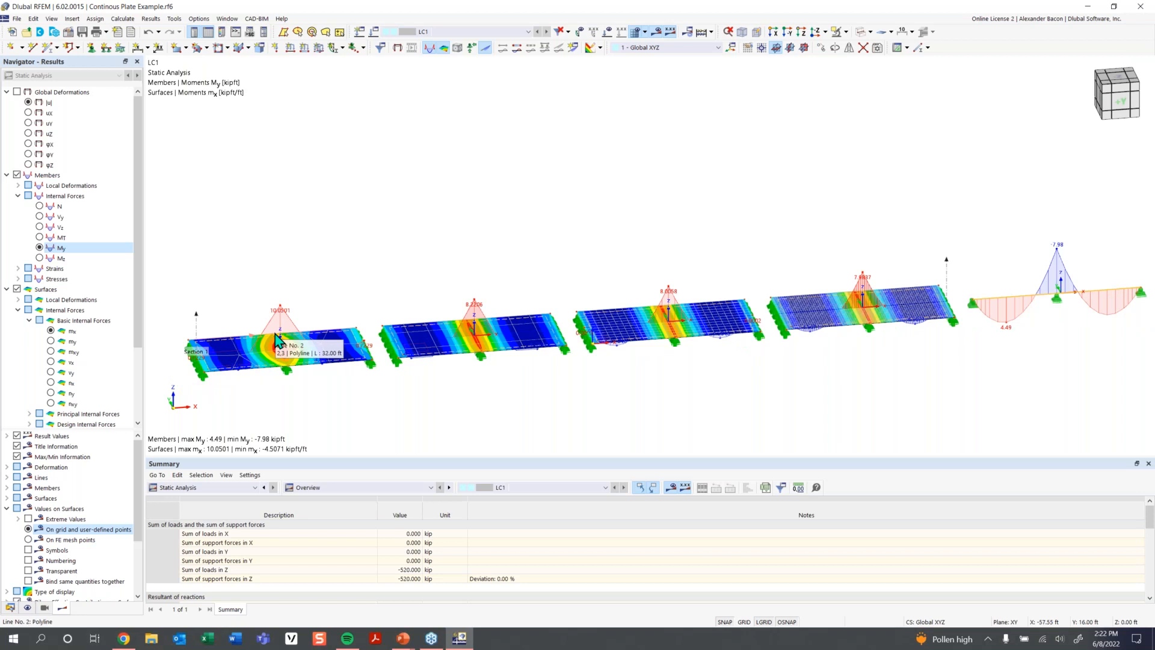
pyautogui.scroll(-1, 510, 349)
pyautogui.moveTo(689, 386); pyautogui.dragTo(487, 429, button='middle')
pyautogui.scroll(2, 599, 374)
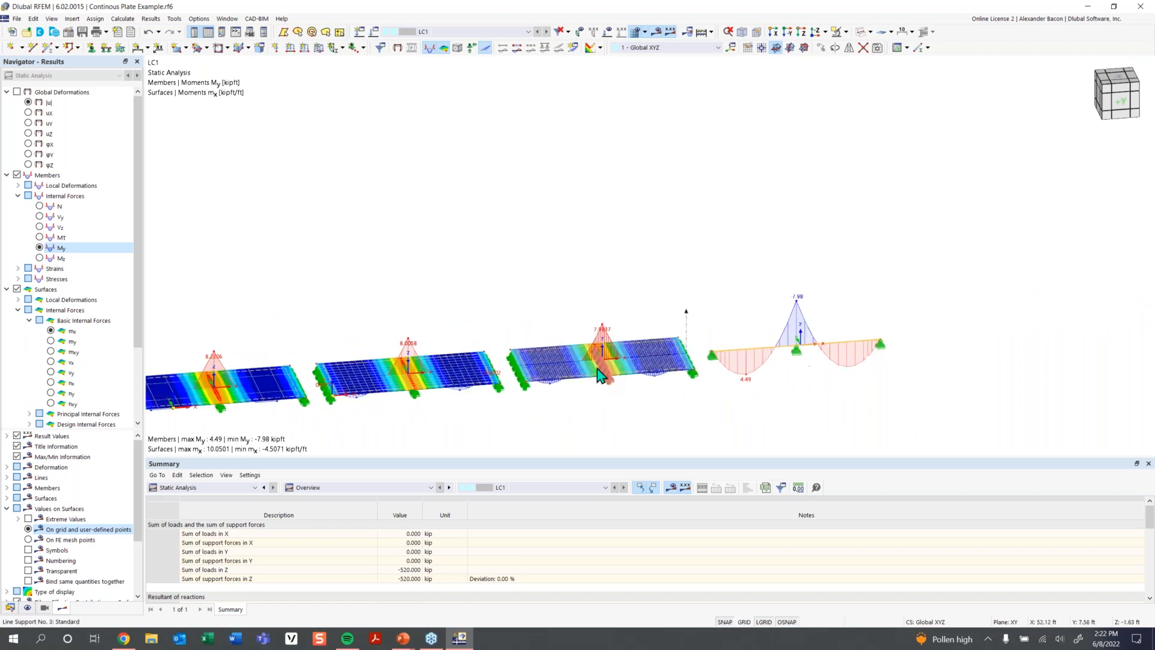
pyautogui.scroll(2, 565, 375)
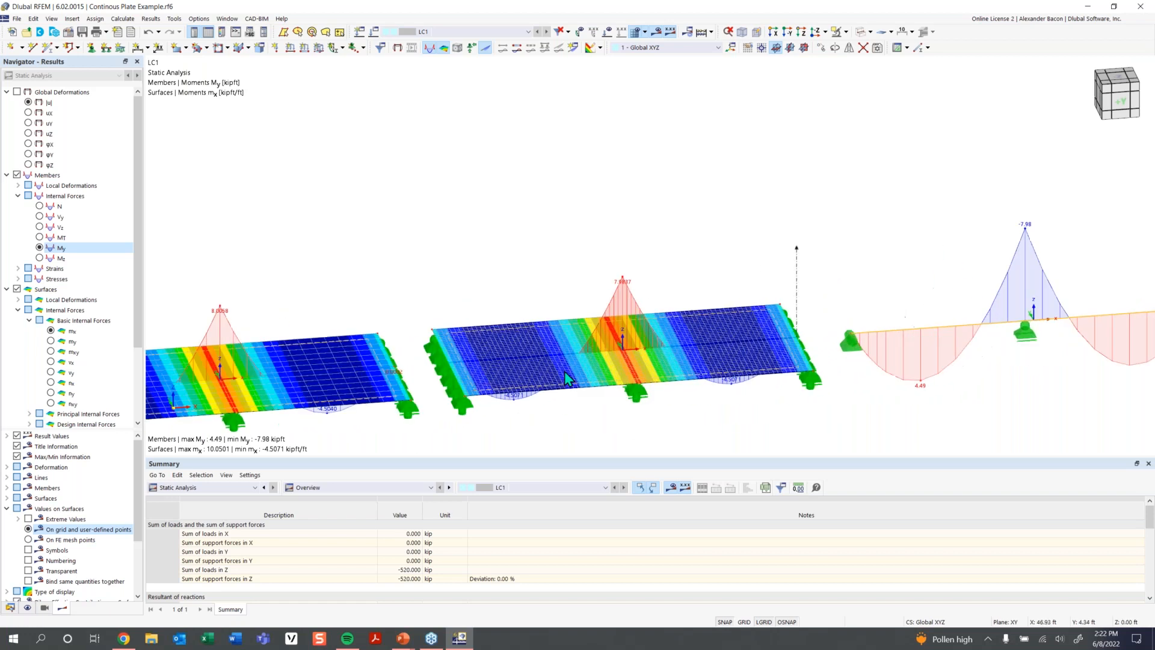
pyautogui.scroll(1, 564, 370)
pyautogui.moveTo(552, 365); pyautogui.dragTo(576, 329, button='middle')
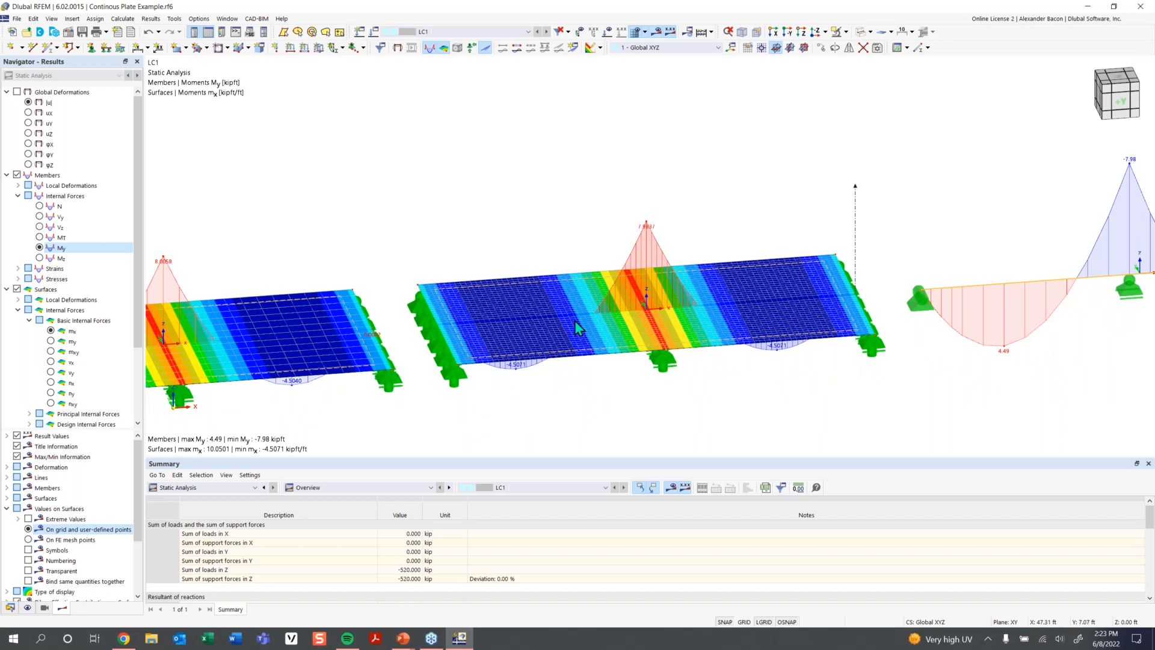
pyautogui.scroll(-1, 411, 344)
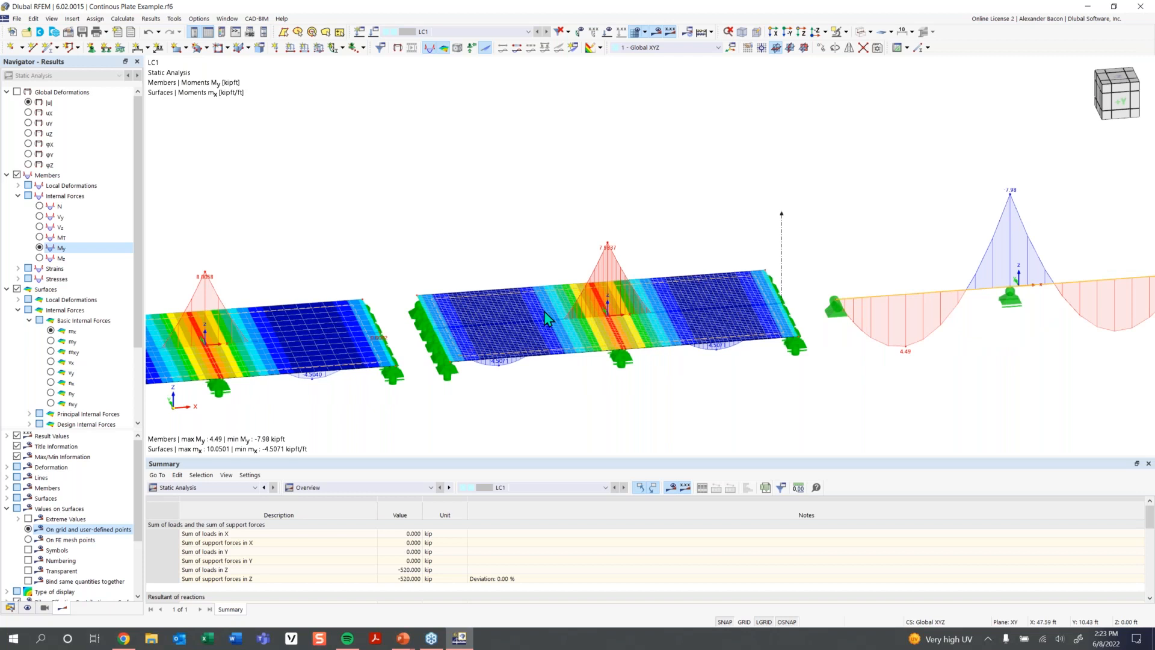
pyautogui.scroll(-1, 555, 317)
pyautogui.moveTo(391, 246); pyautogui.dragTo(575, 219, button='middle')
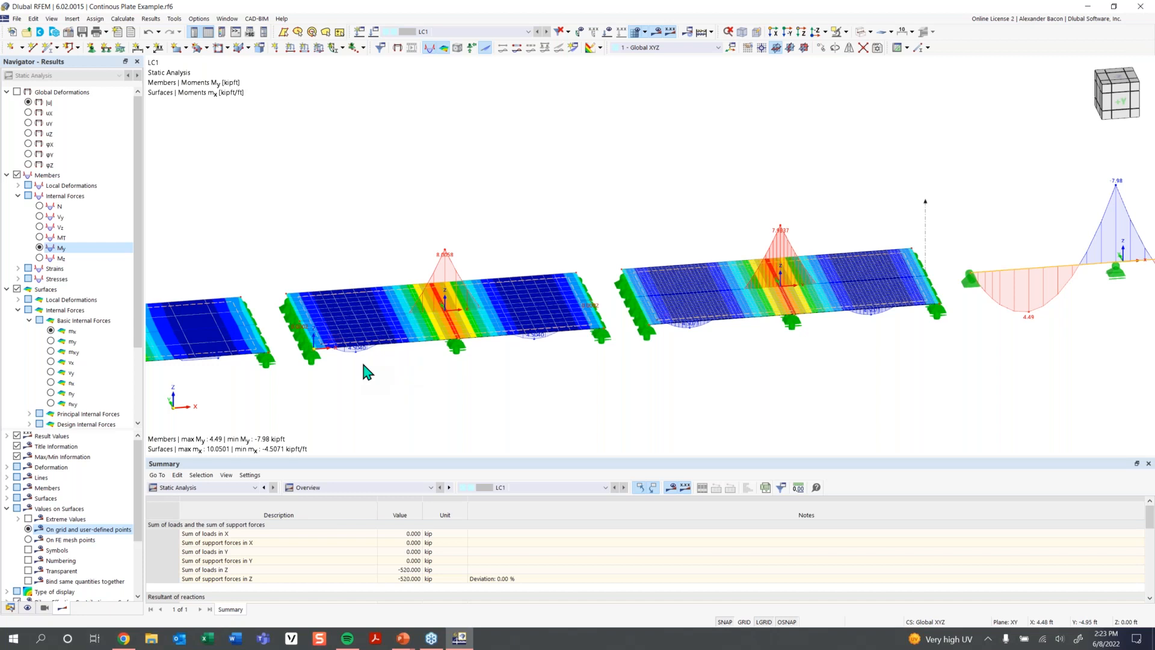
# Compare the mx moment contours and section diagrams across the four plates, from the finer meshes back to the coarsest
pyautogui.scroll(-3, 364, 374)
pyautogui.moveTo(366, 375); pyautogui.dragTo(494, 349, button='middle')
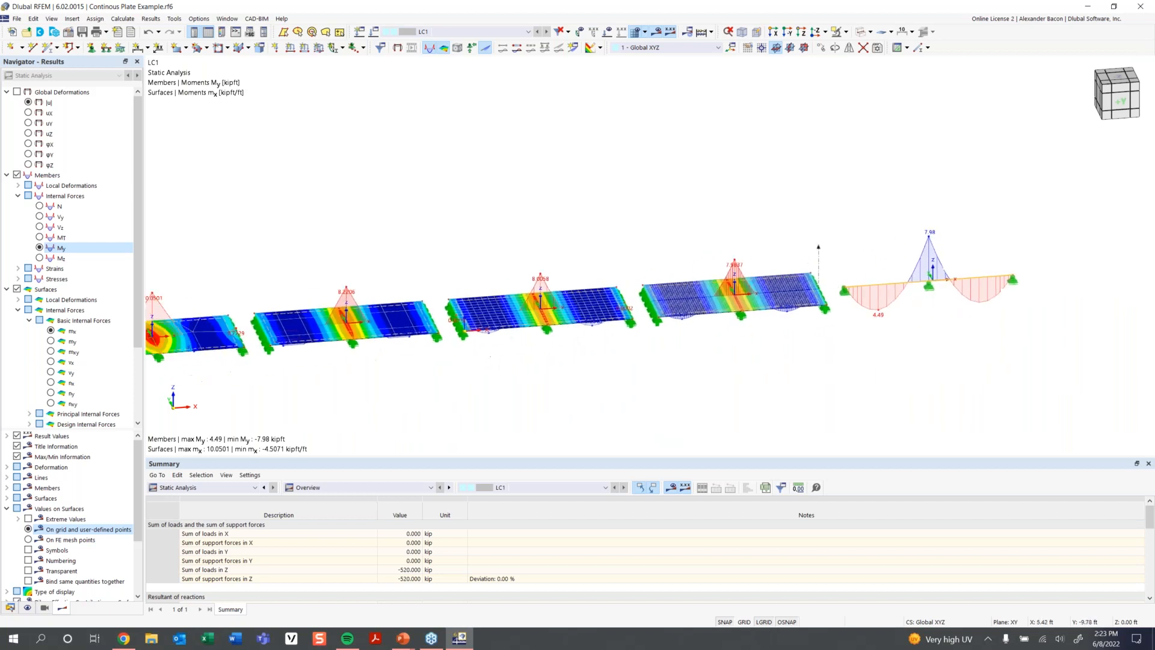
pyautogui.scroll(5, 281, 324)
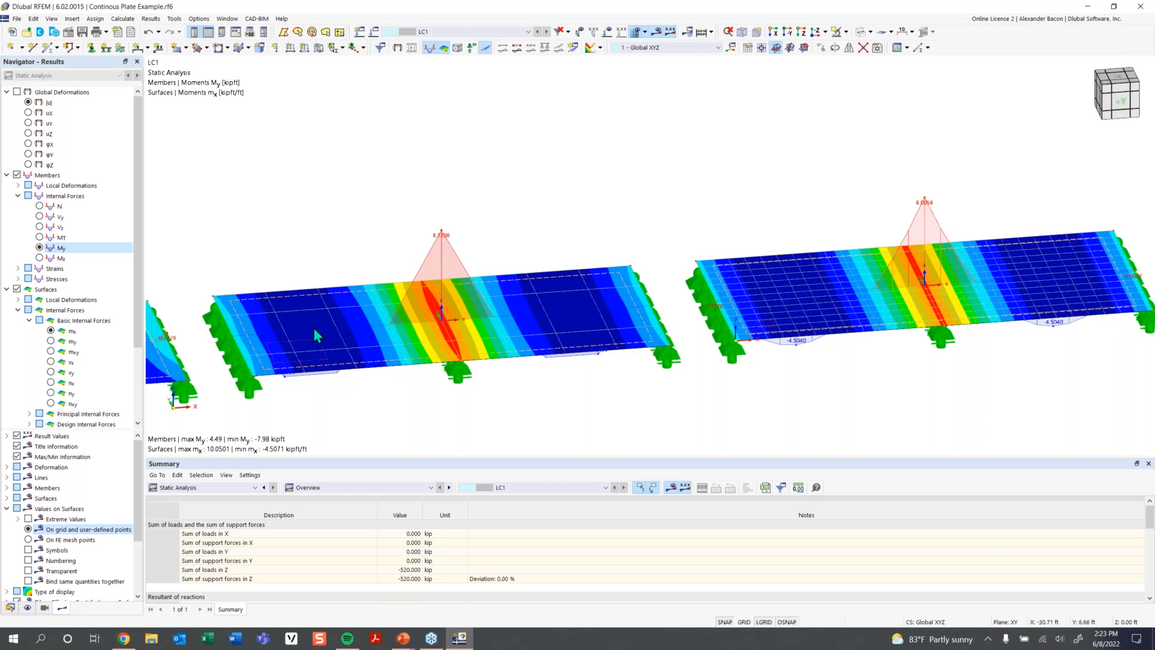
pyautogui.scroll(2, 313, 328)
pyautogui.scroll(-1, 313, 301)
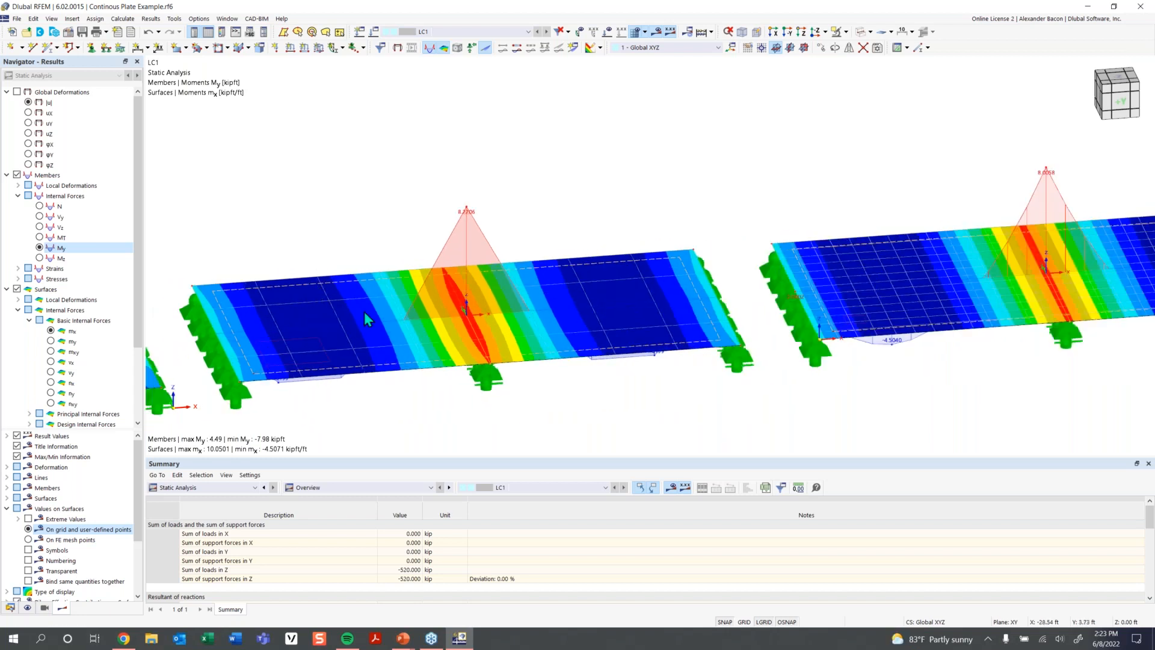
pyautogui.scroll(-1, 349, 317)
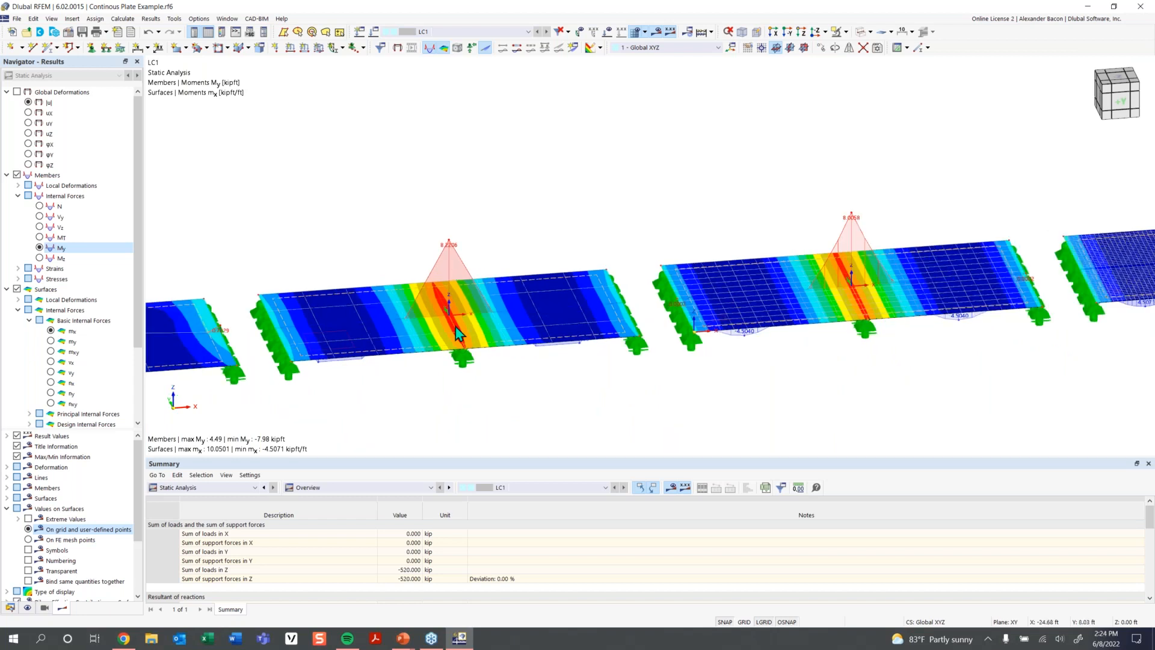
pyautogui.scroll(-1, 484, 306)
pyautogui.moveTo(531, 321); pyautogui.dragTo(350, 346, button='middle')
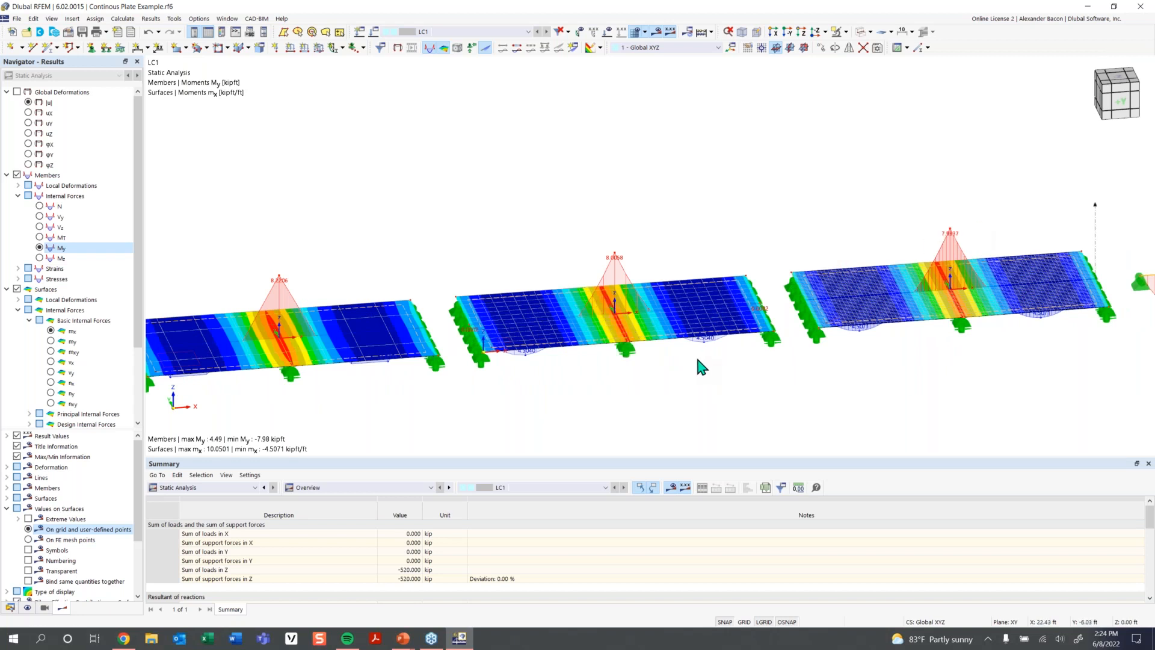
pyautogui.scroll(-1, 605, 382)
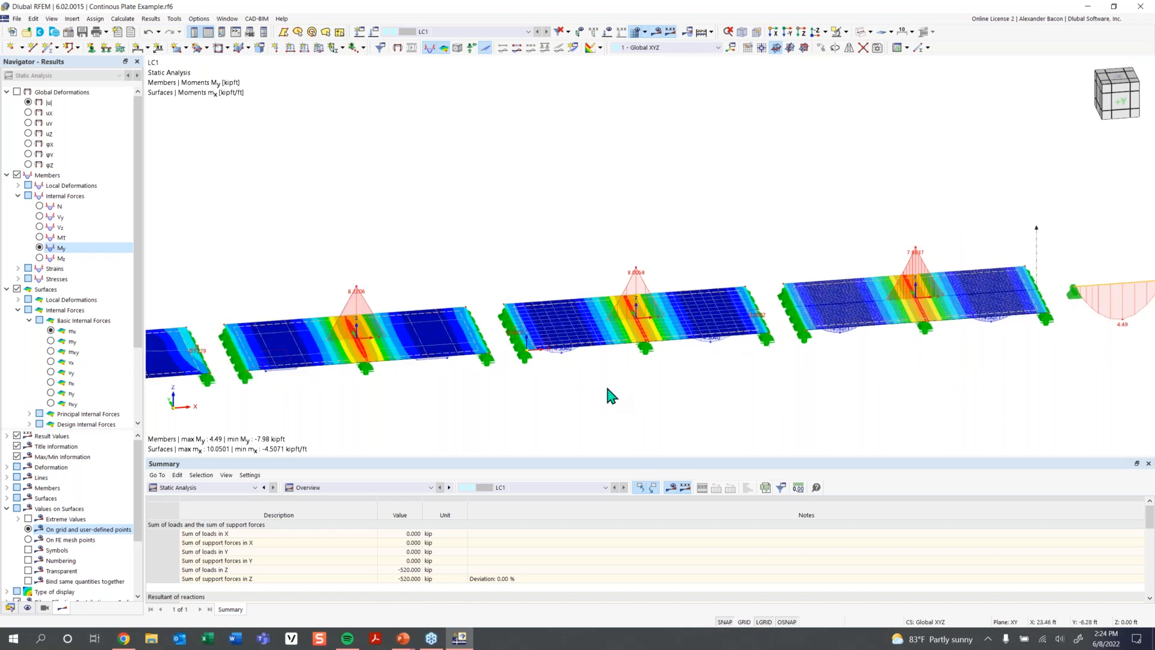
pyautogui.scroll(-2, 578, 387)
pyautogui.moveTo(579, 387); pyautogui.dragTo(645, 370, button='middle')
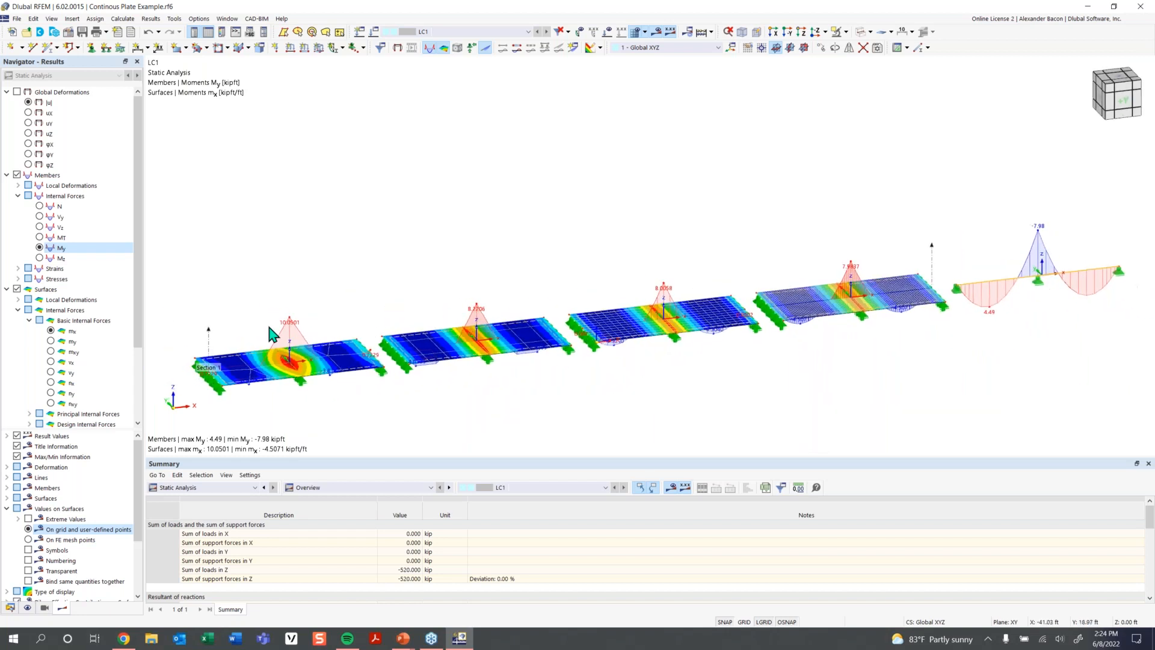
# Examine the result diagrams of result section 1 for deformation and moment mx along all four plates
pyautogui.rightClick(209, 339)
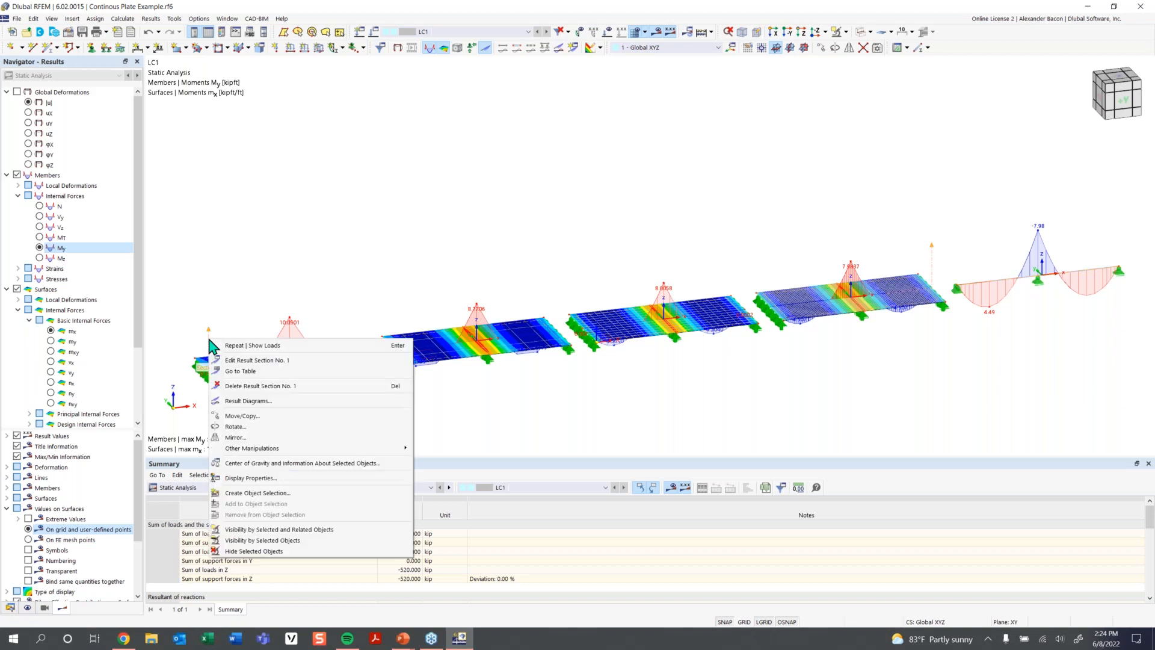
pyautogui.click(305, 398)
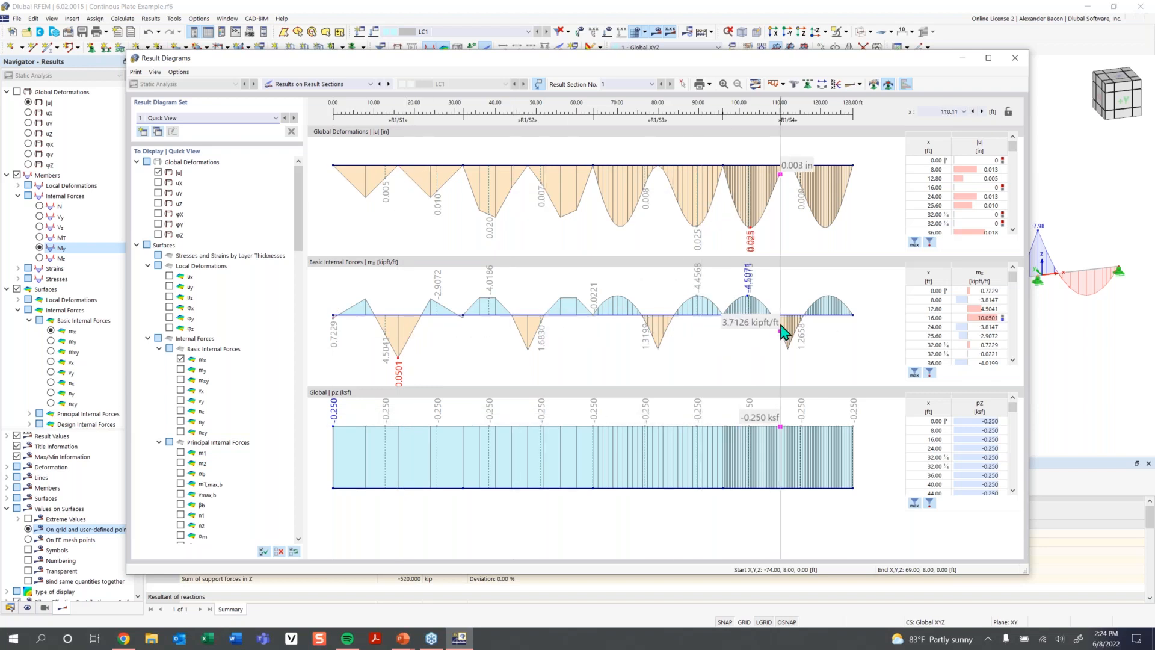
pyautogui.click(1015, 58)
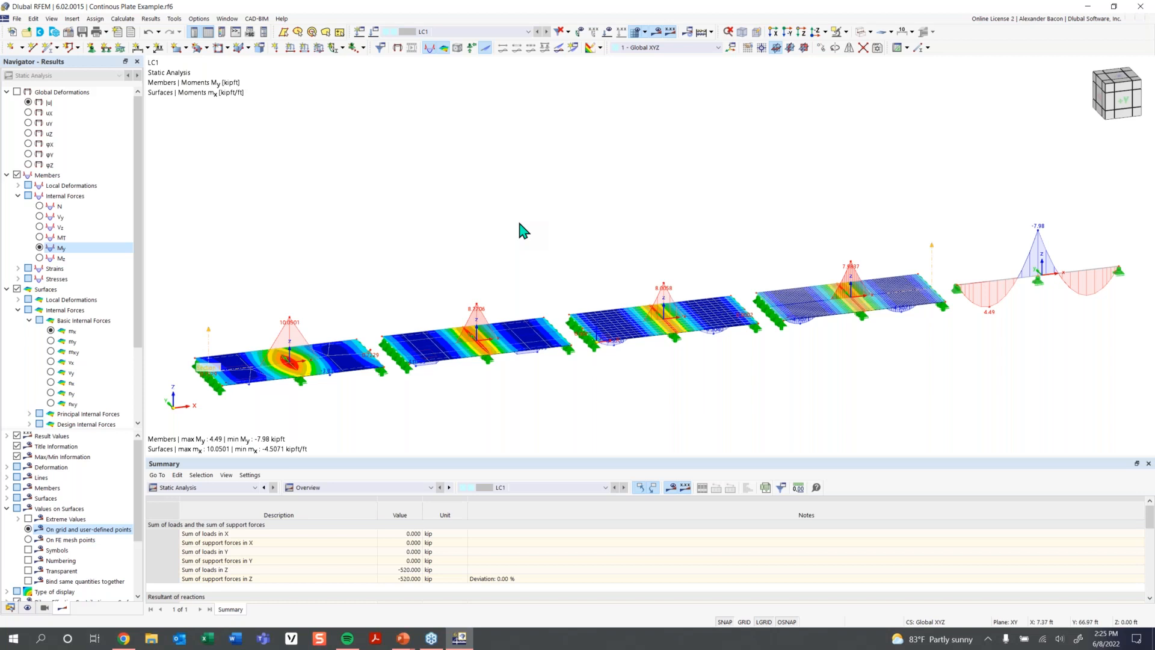
# Deactivate the shear stiffness in the beam member's R_M1 40/12 section, accepting the deletion of all results and the mesh
pyautogui.scroll(-1, 518, 222)
pyautogui.moveTo(749, 345); pyautogui.dragTo(719, 350, button='middle')
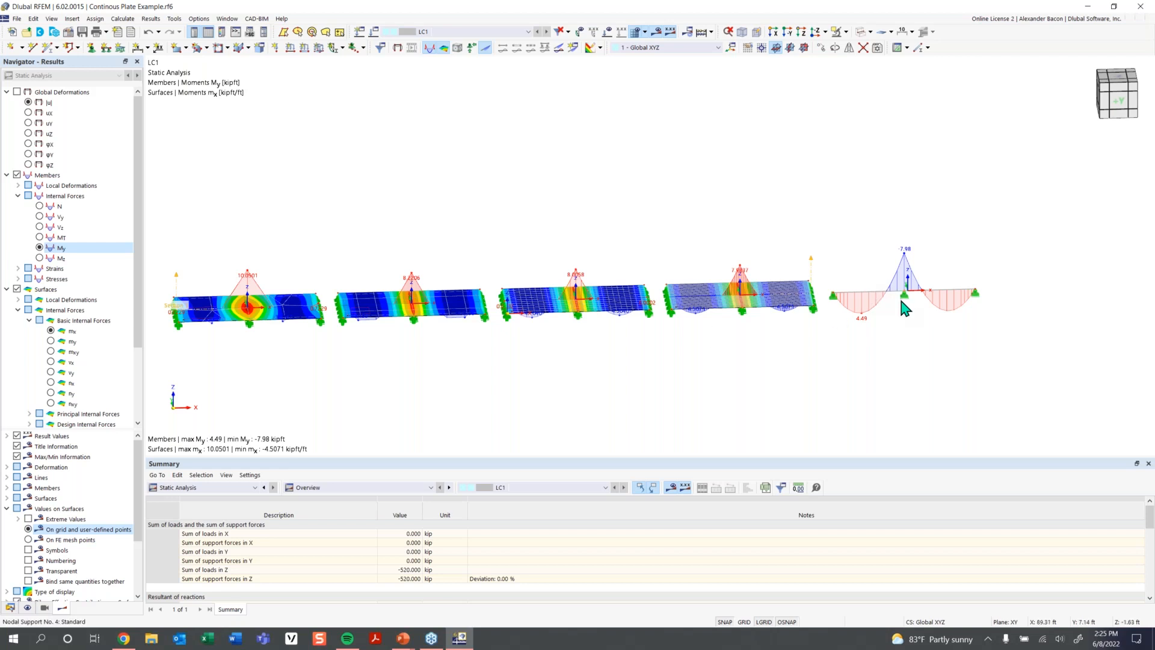
pyautogui.moveTo(868, 287); pyautogui.dragTo(718, 323, button='middle')
pyautogui.scroll(1, 722, 331)
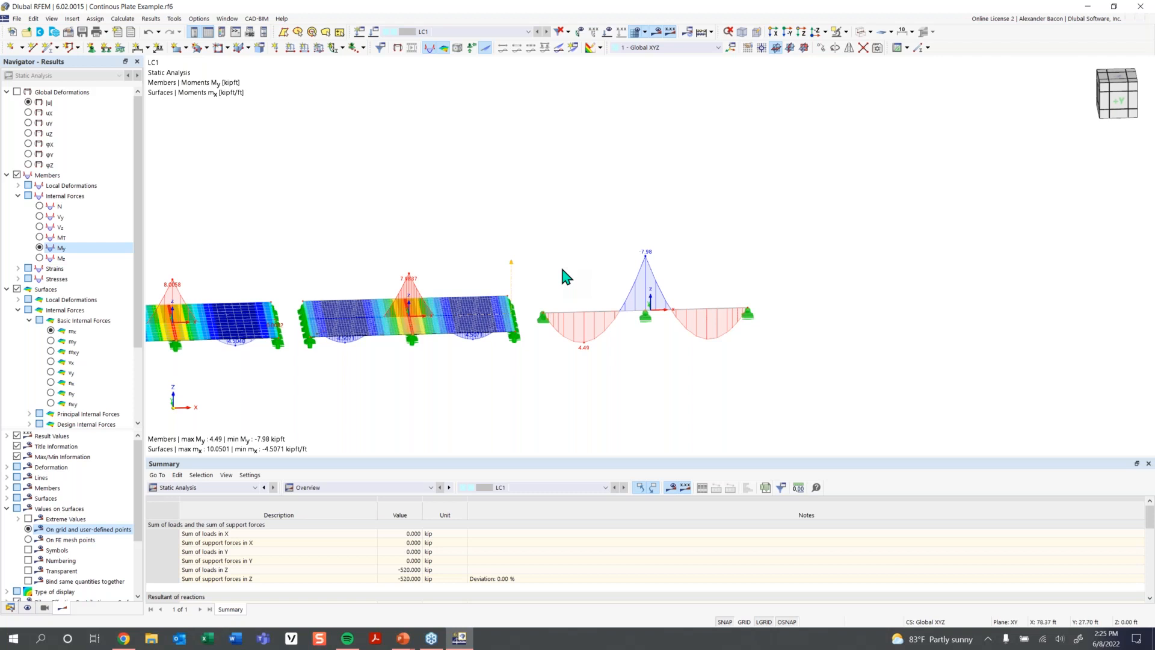
pyautogui.doubleClick(588, 319)
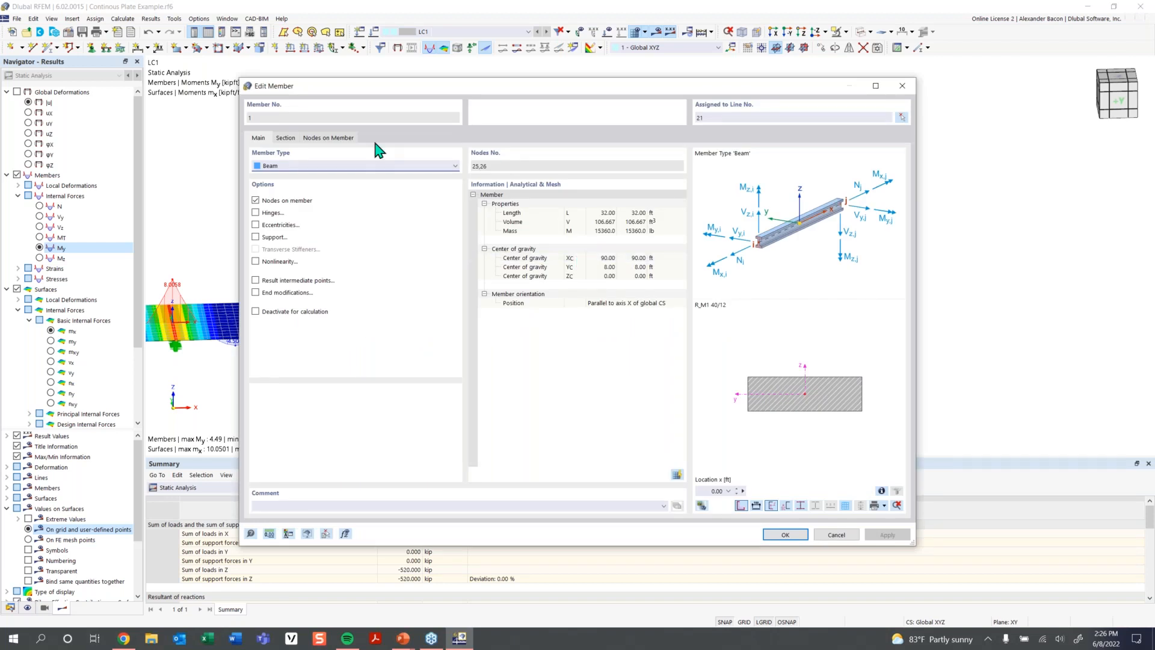
pyautogui.click(286, 138)
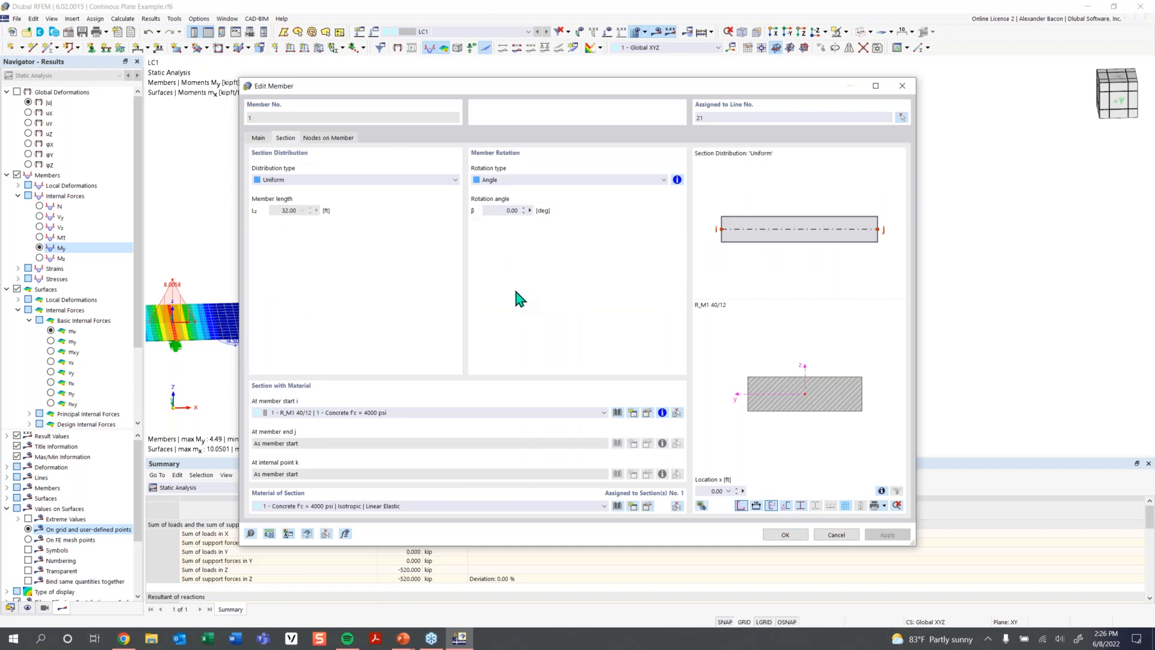
pyautogui.click(648, 413)
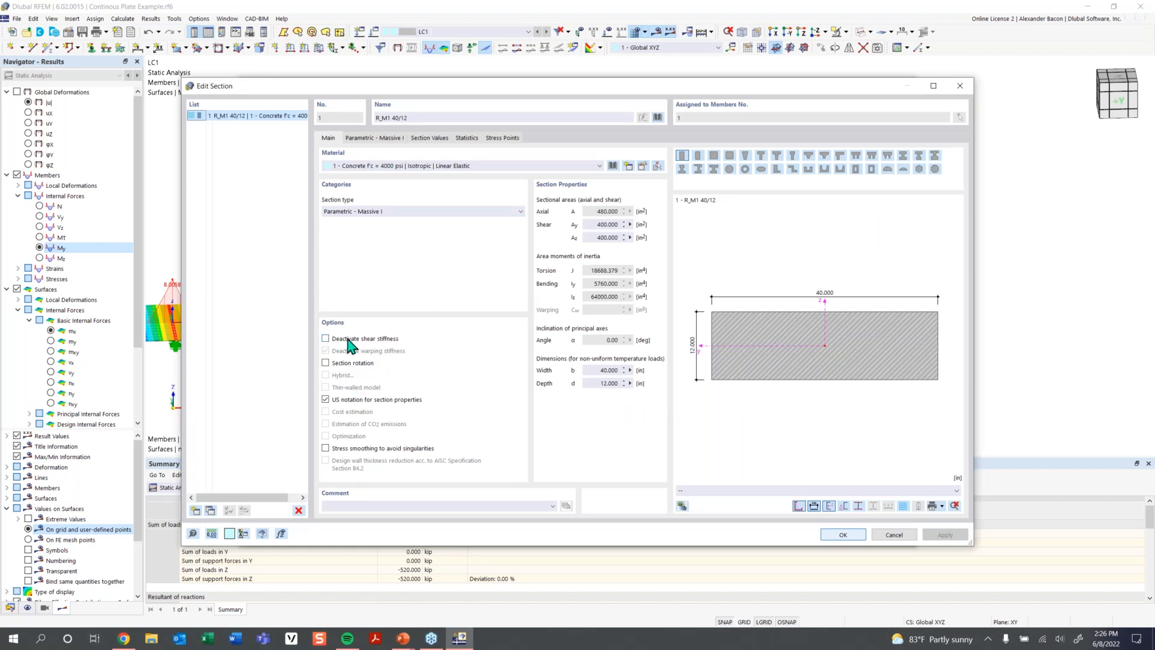
pyautogui.moveTo(520, 86); pyautogui.dragTo(501, 116)
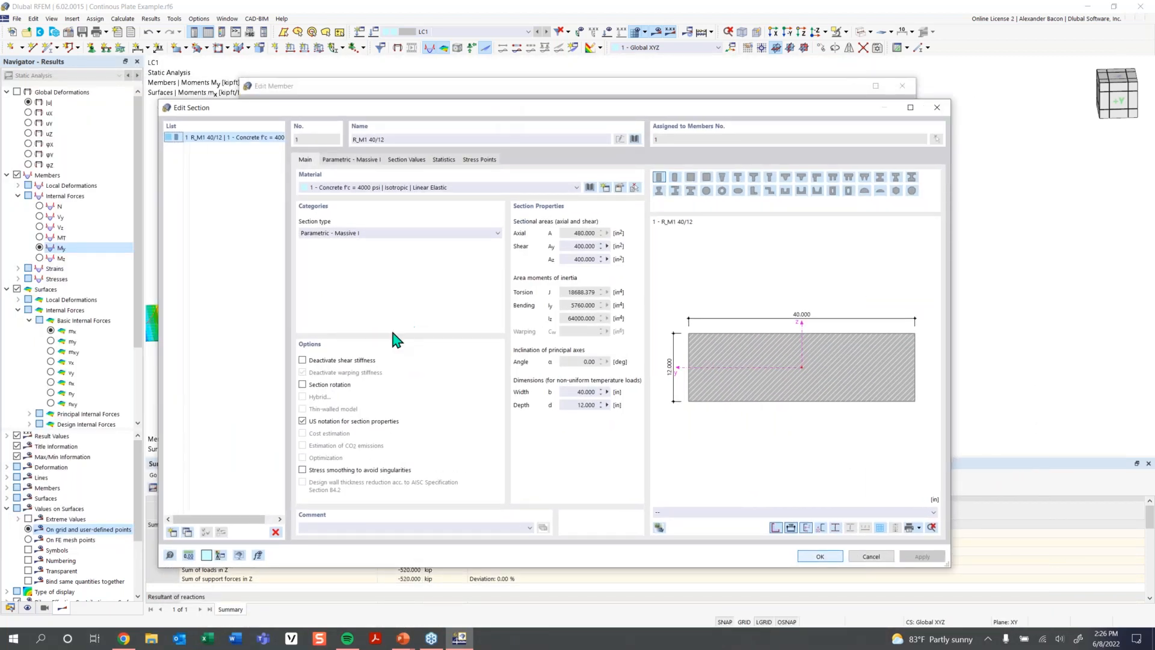
pyautogui.click(363, 360)
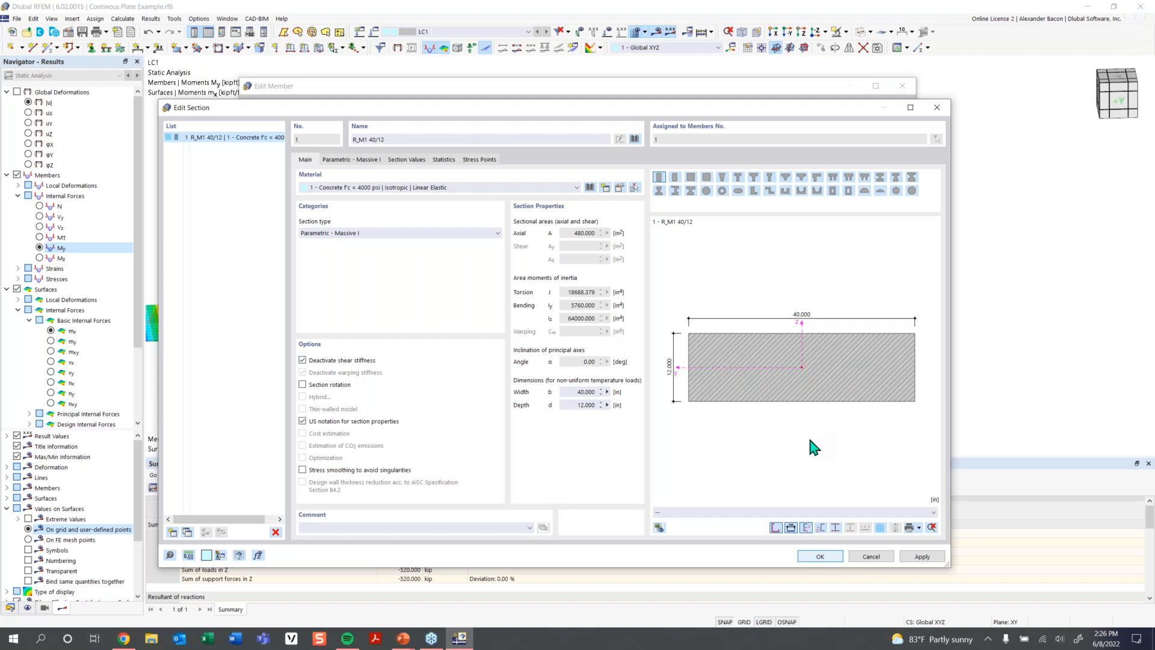
pyautogui.click(821, 556)
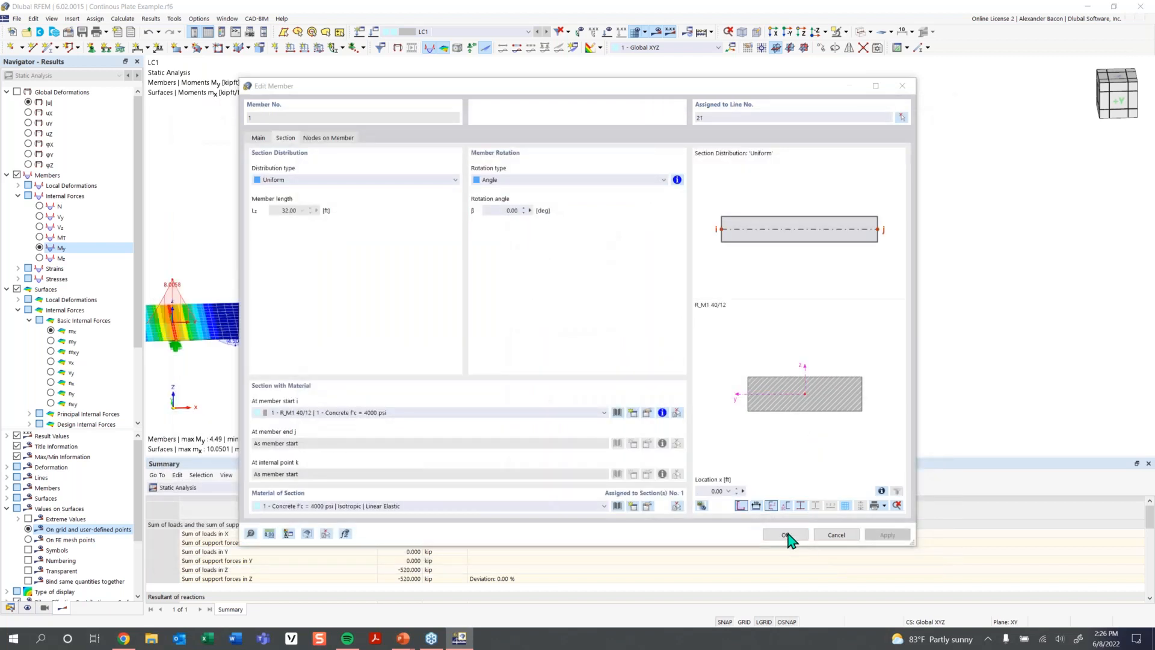
pyautogui.click(788, 537)
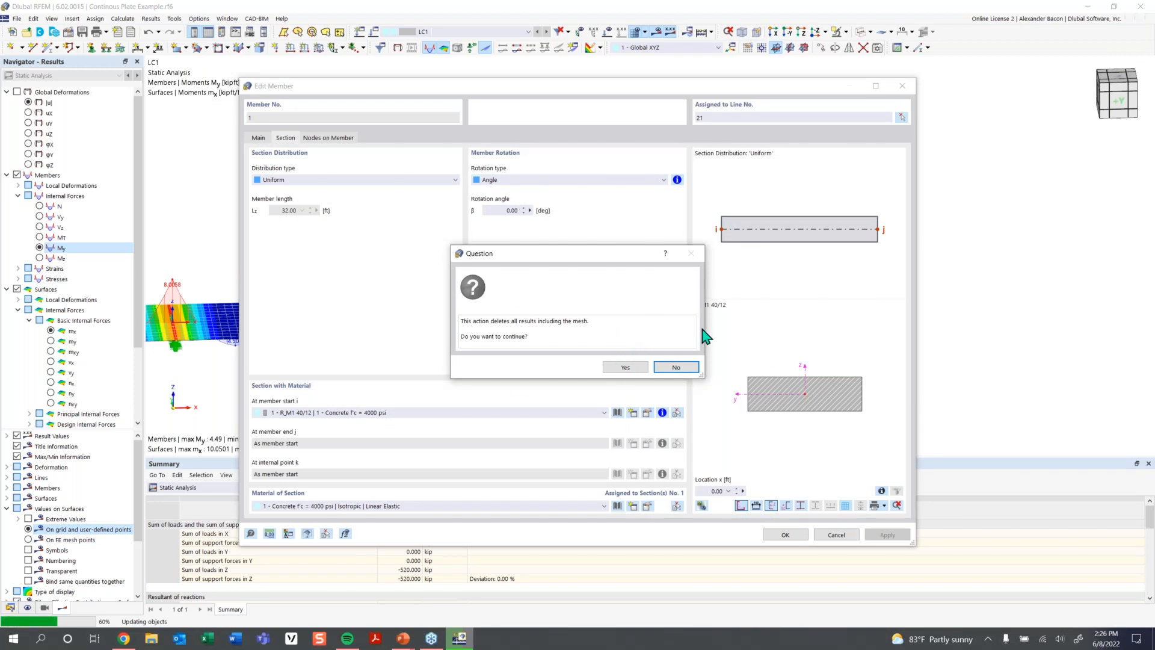
pyautogui.click(639, 369)
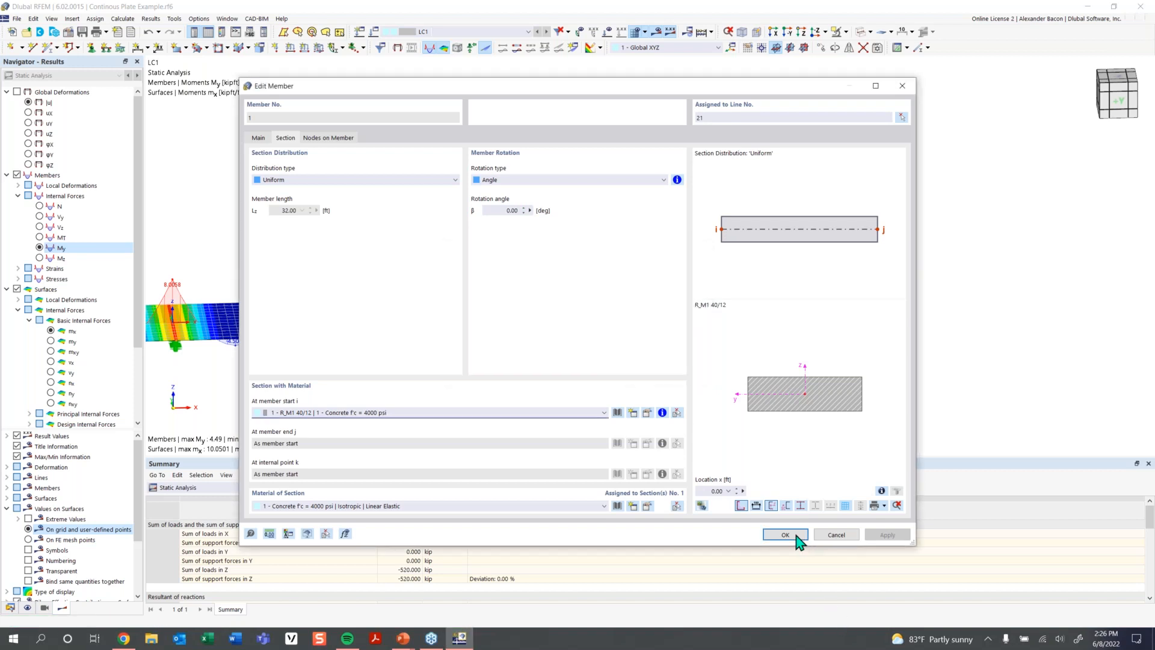
pyautogui.click(796, 535)
# Recalculate the LC1 results of the continuous plate model
pyautogui.click(656, 31)
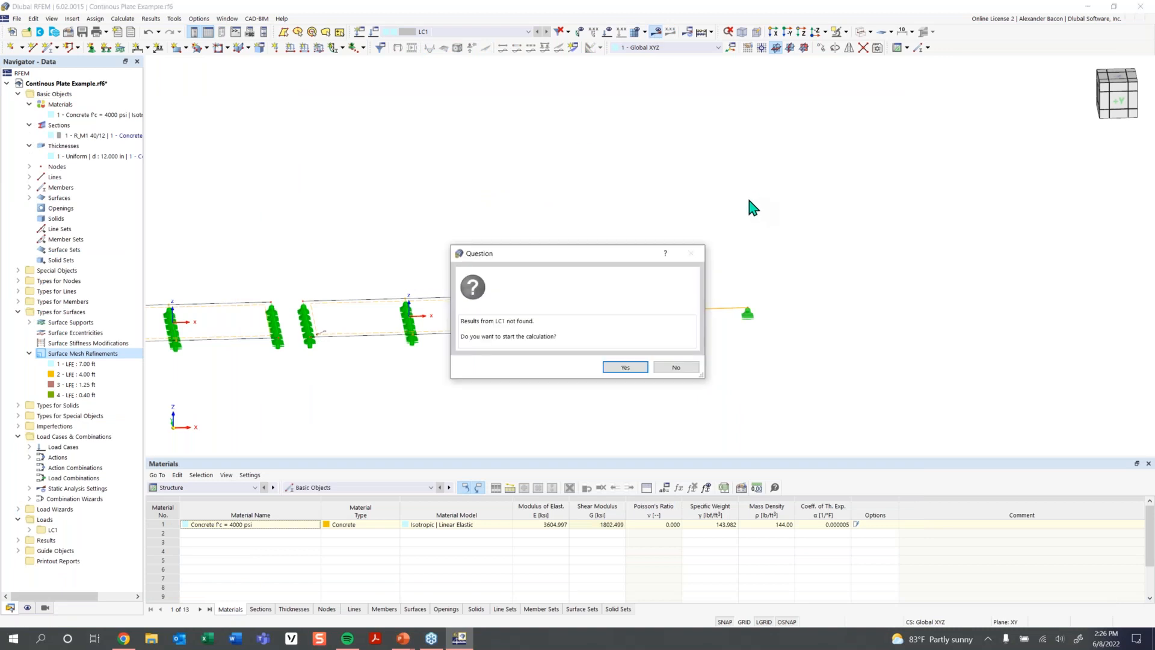
pyautogui.click(625, 367)
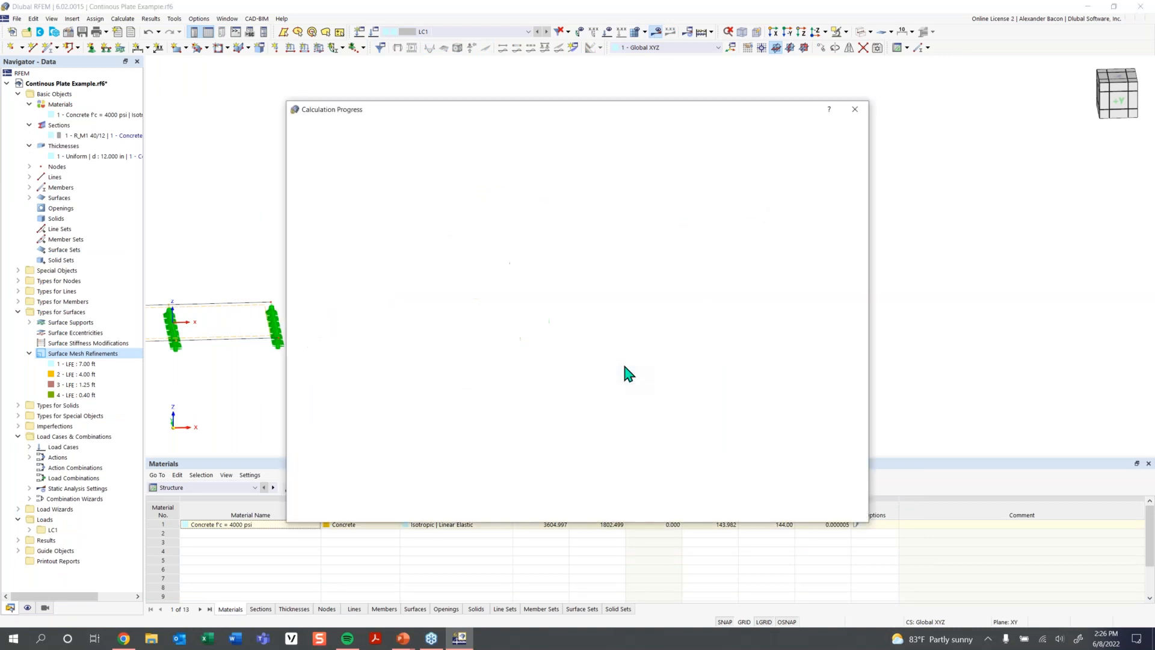
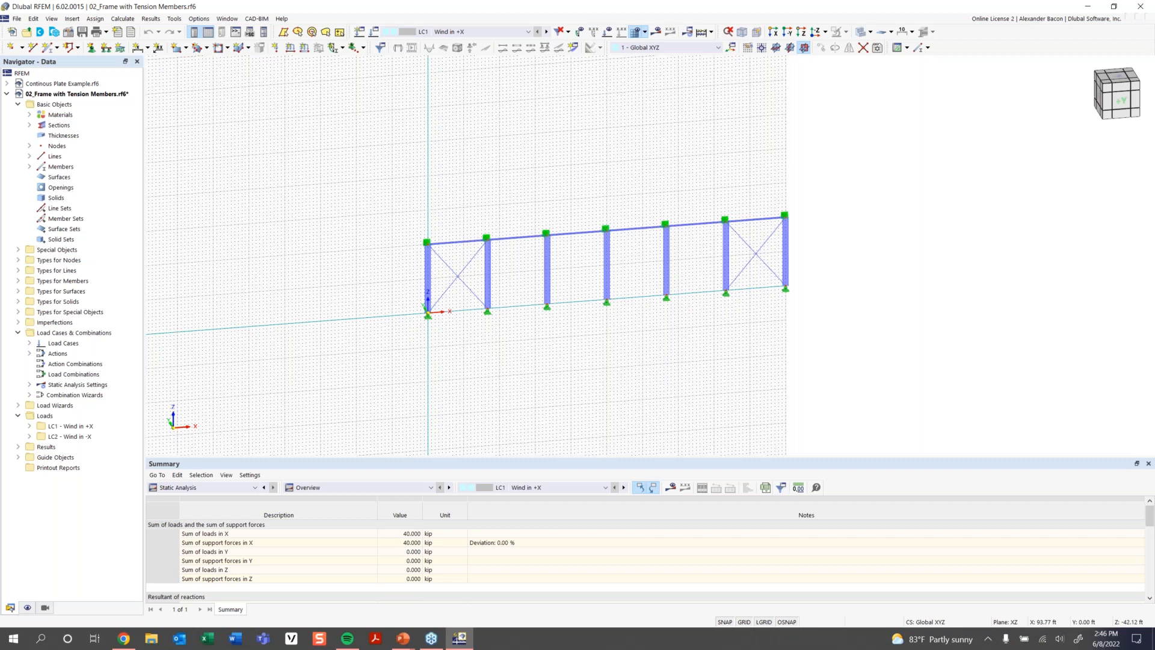
# Examine the member type and properties of a diagonal brace in the frame's first bay
pyautogui.scroll(5, 722, 301)
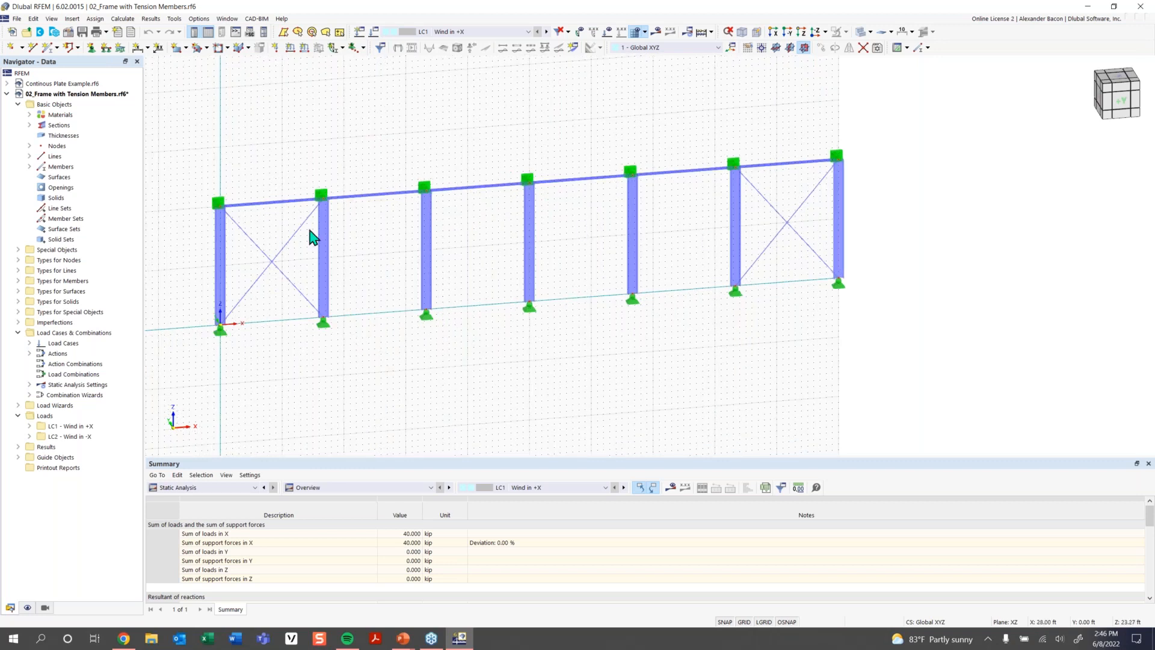
pyautogui.moveTo(275, 269)
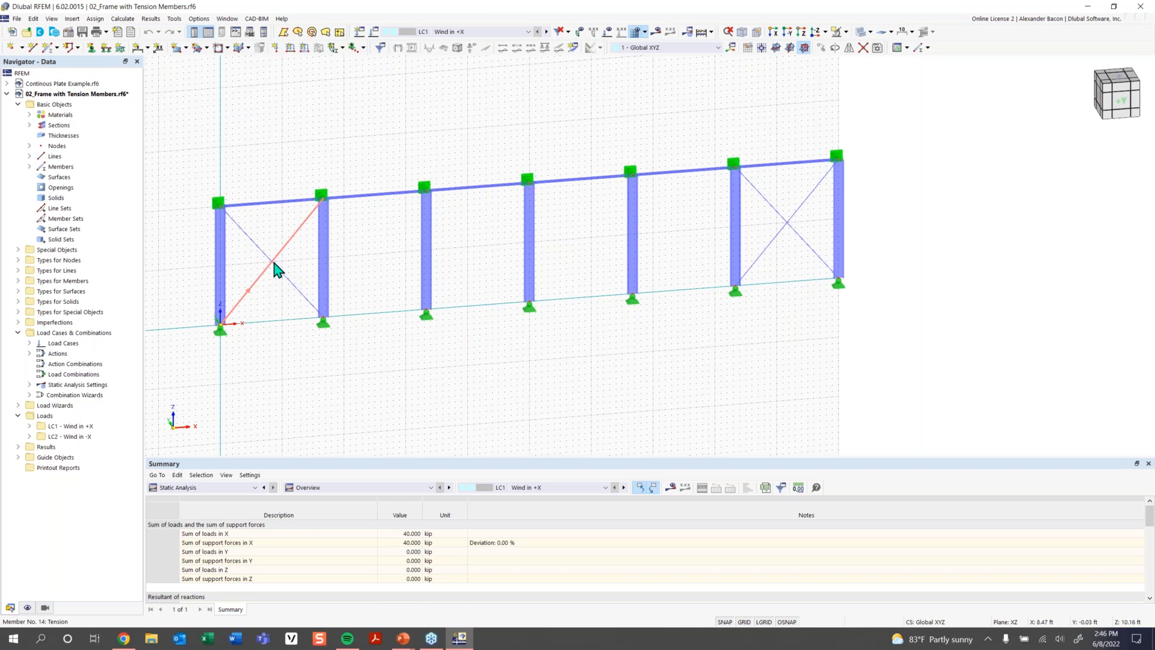
pyautogui.doubleClick(276, 269)
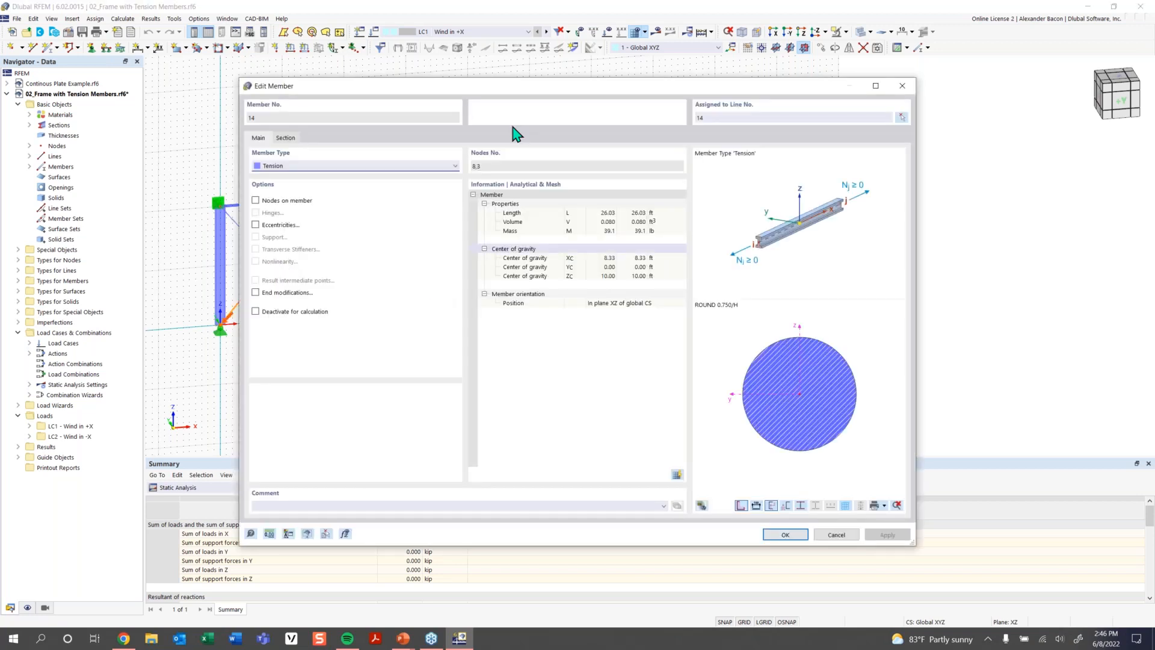
pyautogui.moveTo(429, 95); pyautogui.dragTo(408, 344)
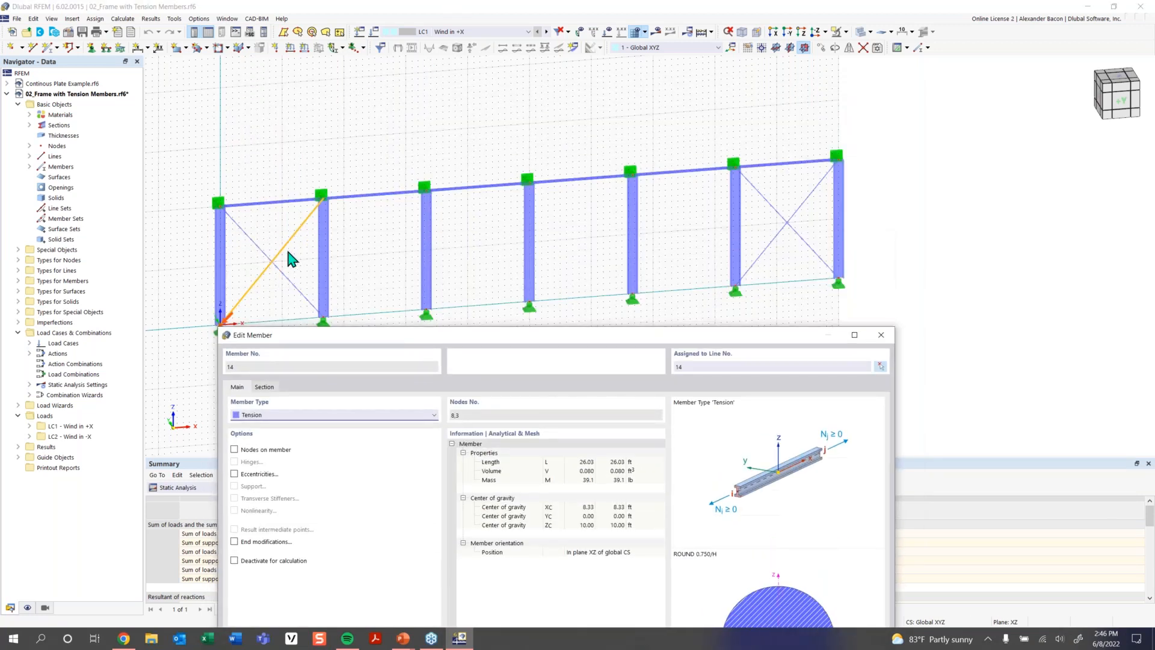
pyautogui.moveTo(335, 339); pyautogui.dragTo(303, 126)
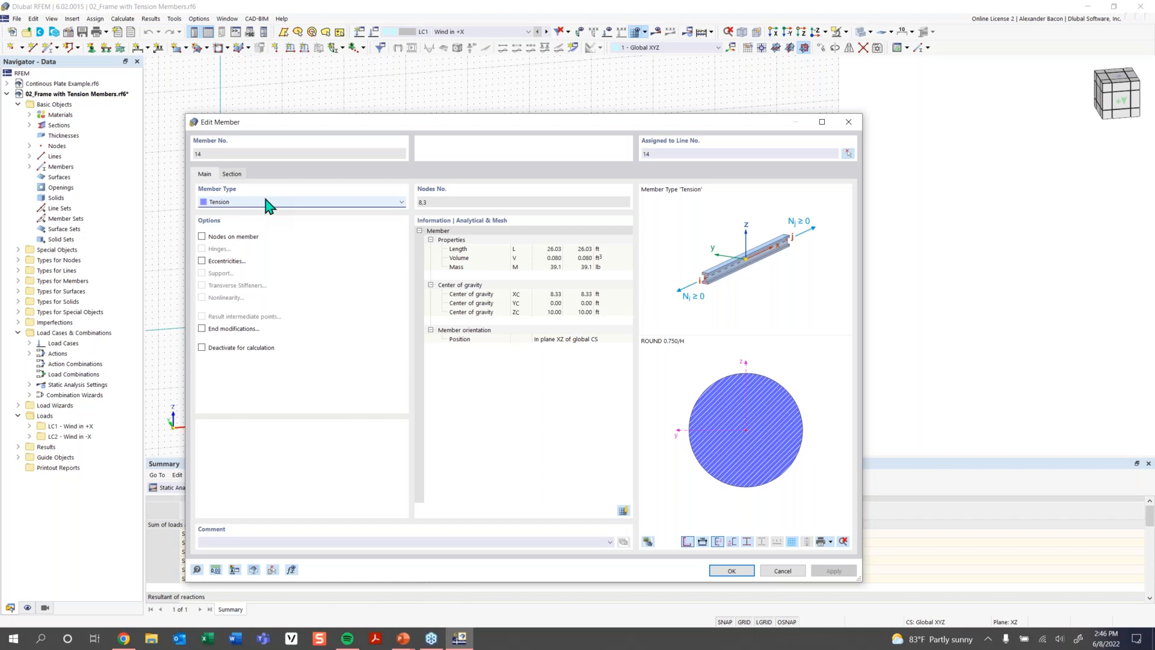
pyautogui.click(850, 123)
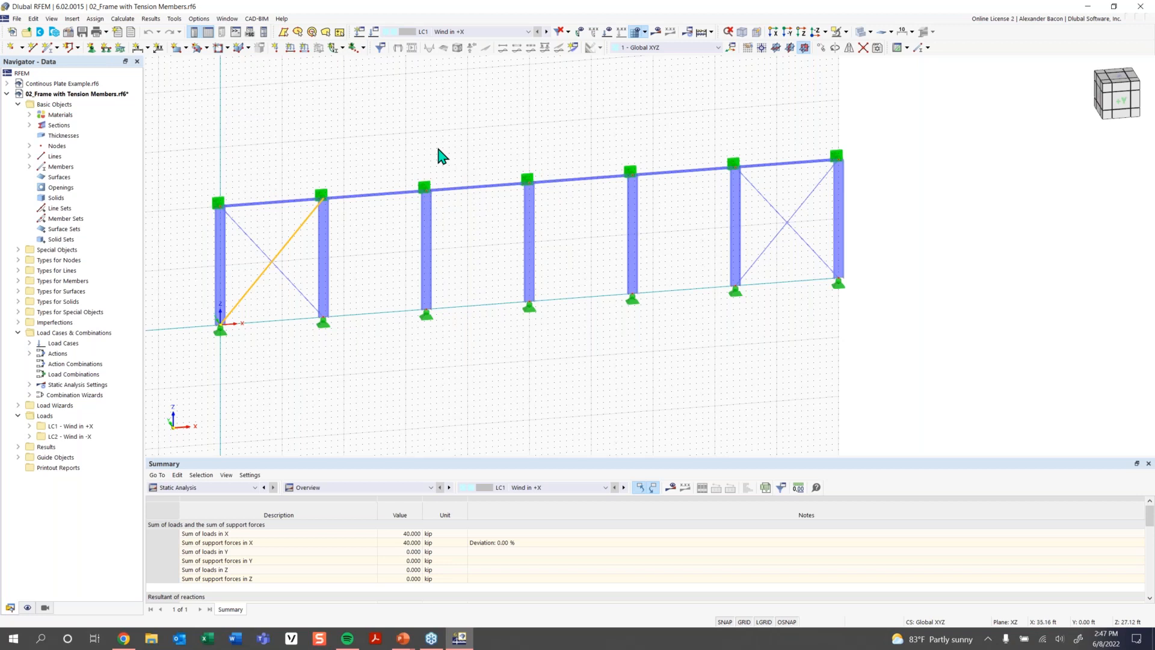
# Hide the grid and delete the crossed diagonal tension members in both end bays of the frame
pyautogui.click(745, 622)
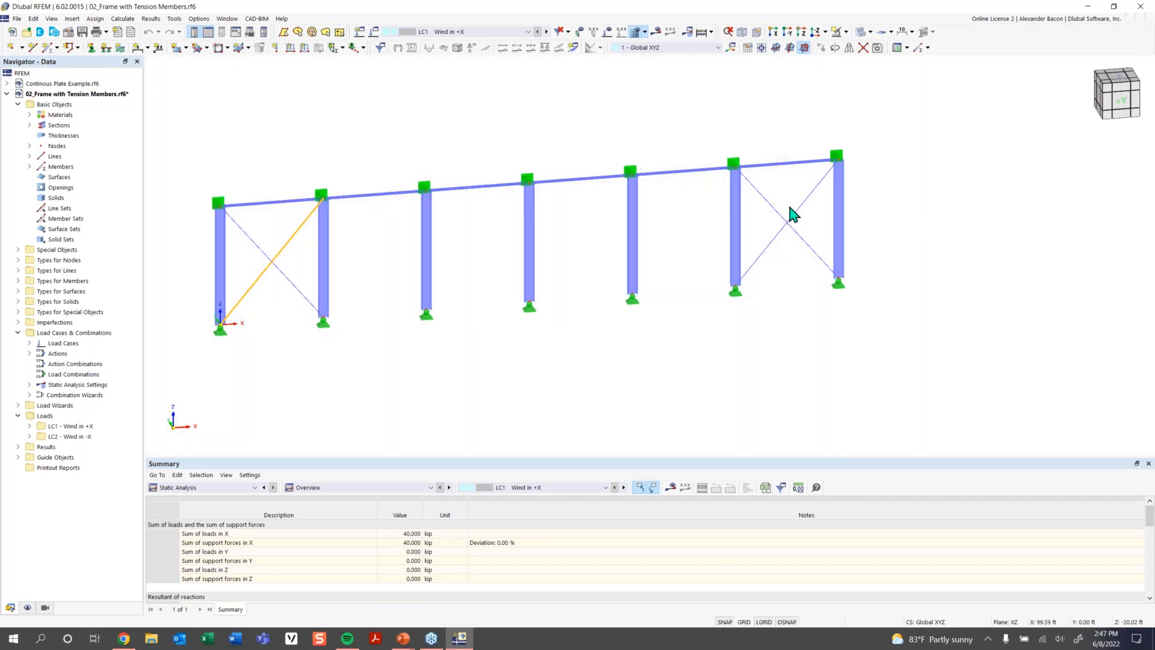
pyautogui.moveTo(566, 364); pyautogui.dragTo(582, 367, button='middle')
pyautogui.keyDown('ctrl'); pyautogui.moveTo(306, 238); pyautogui.dragTo(363, 246, button='middle'); pyautogui.keyUp('ctrl')
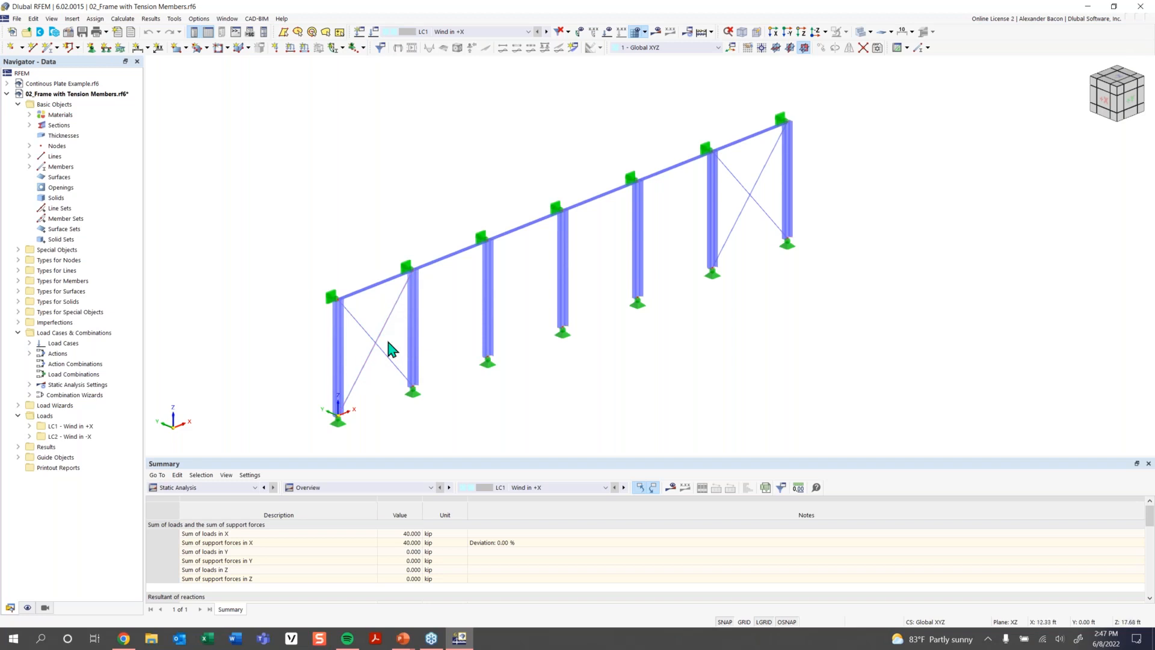
pyautogui.keyDown('ctrl'); pyautogui.moveTo(709, 316); pyautogui.dragTo(186, 302, button='middle'); pyautogui.keyUp('ctrl')
pyautogui.moveTo(270, 278); pyautogui.dragTo(246, 354)
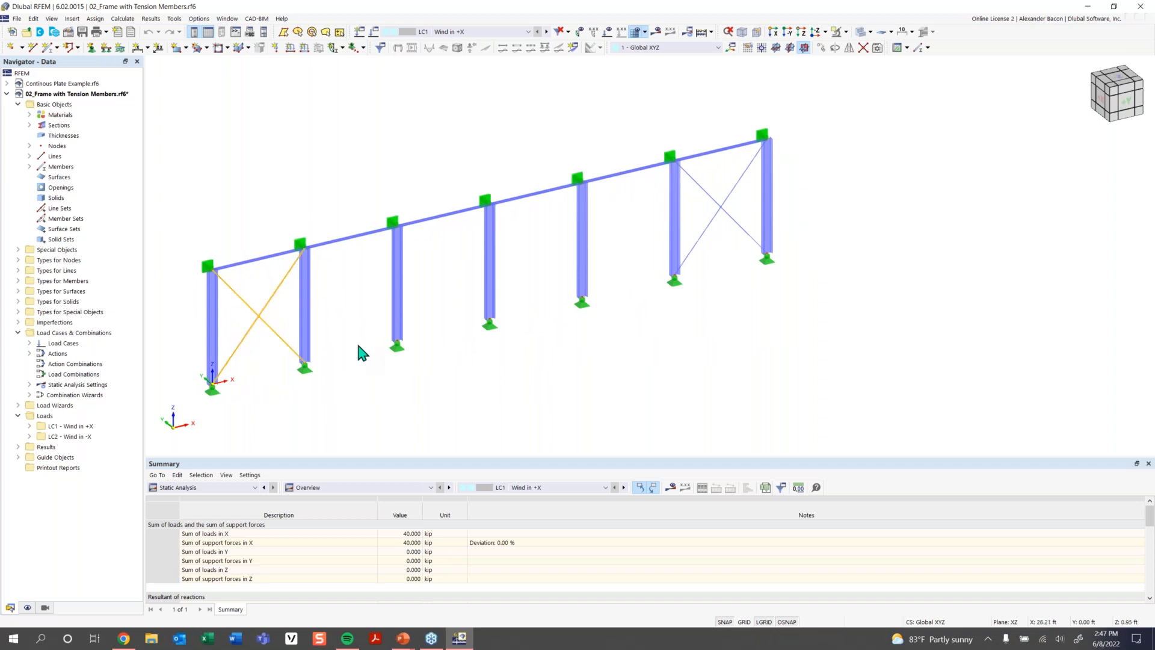
pyautogui.press('Delete')
pyautogui.click(617, 369)
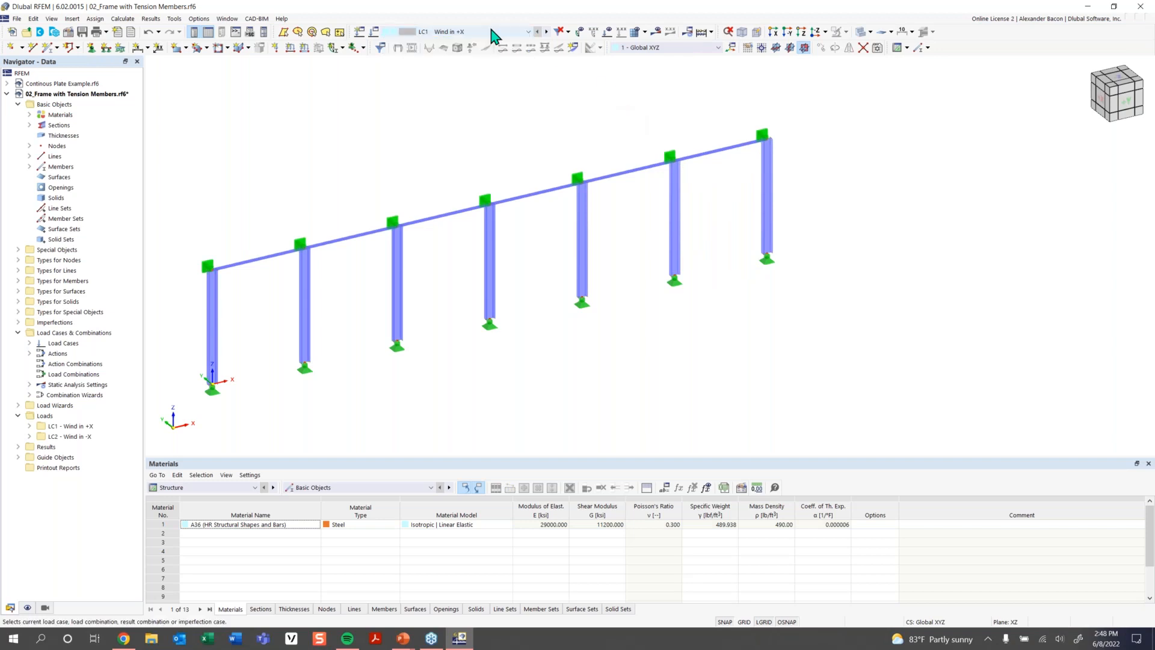
# Show the loads of LC1 - Wind in +X on the unbraced frame and run its calculation
pyautogui.click(607, 33)
pyautogui.moveTo(411, 142); pyautogui.dragTo(444, 133, button='middle')
pyautogui.scroll(-1, 443, 130)
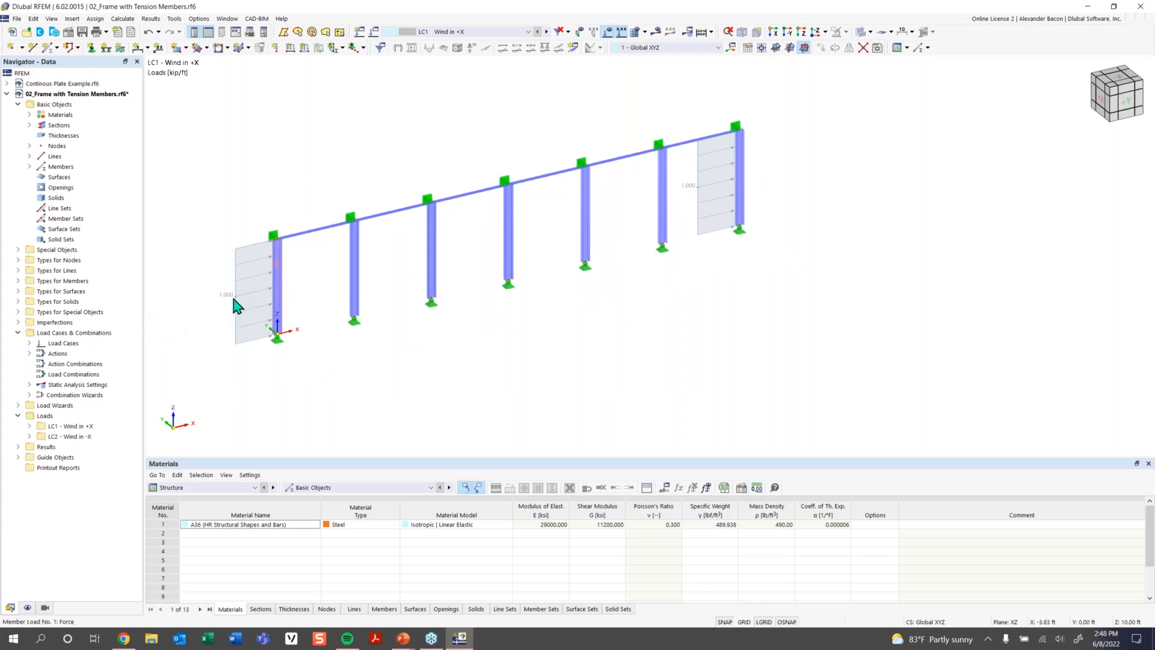
pyautogui.click(656, 31)
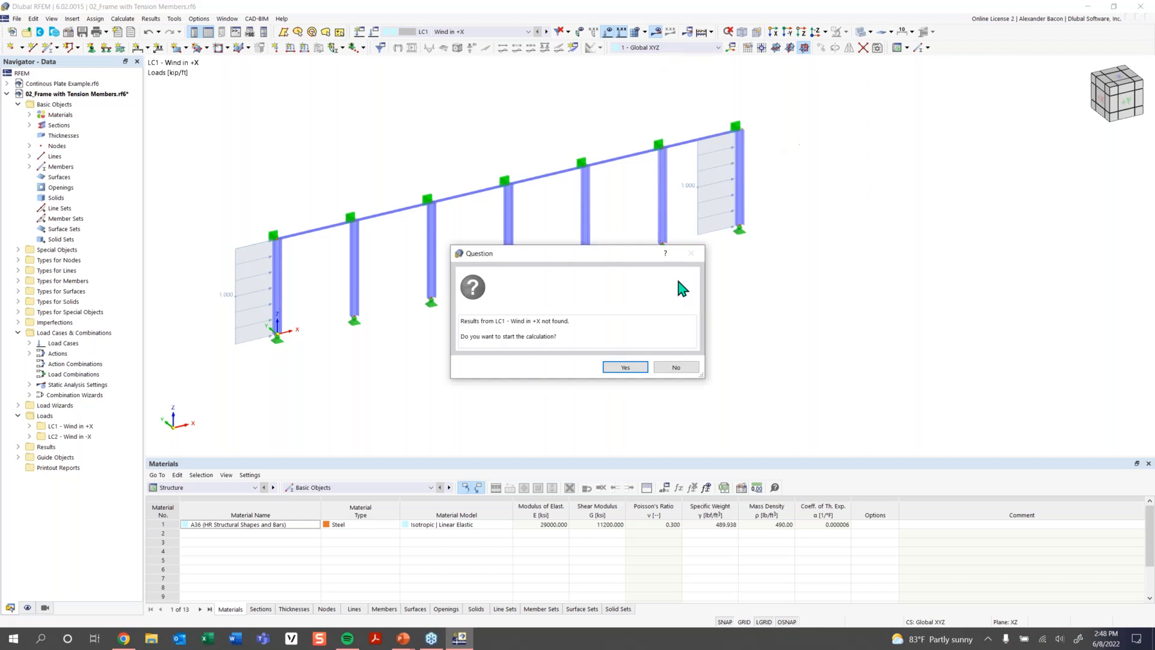
pyautogui.click(628, 367)
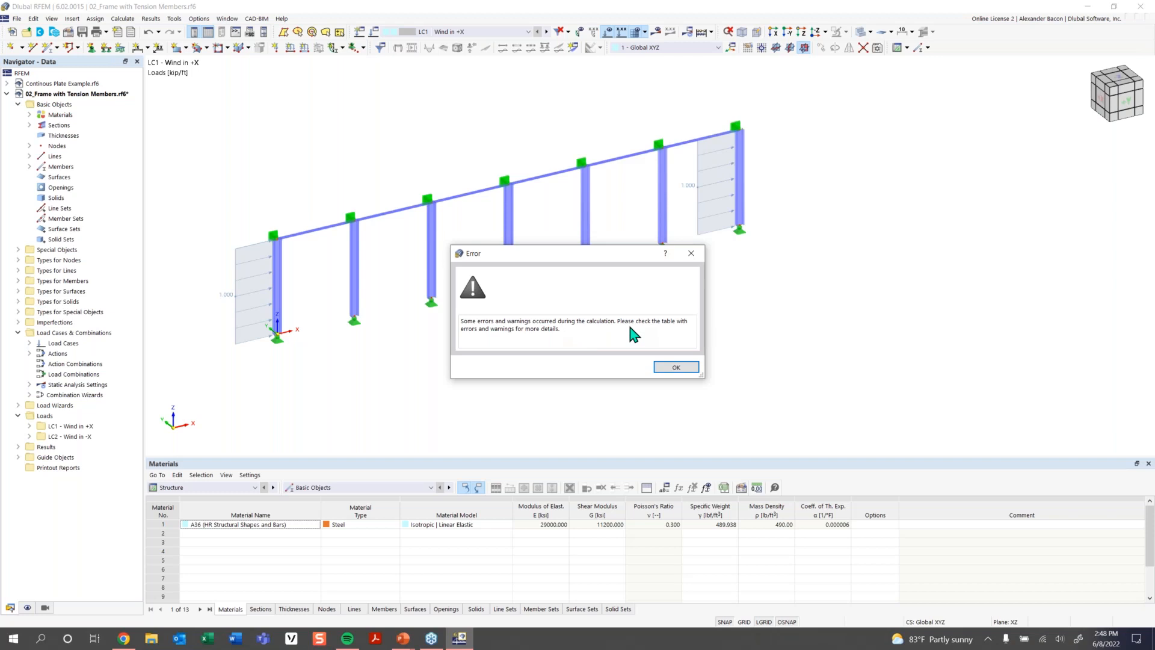
pyautogui.click(678, 367)
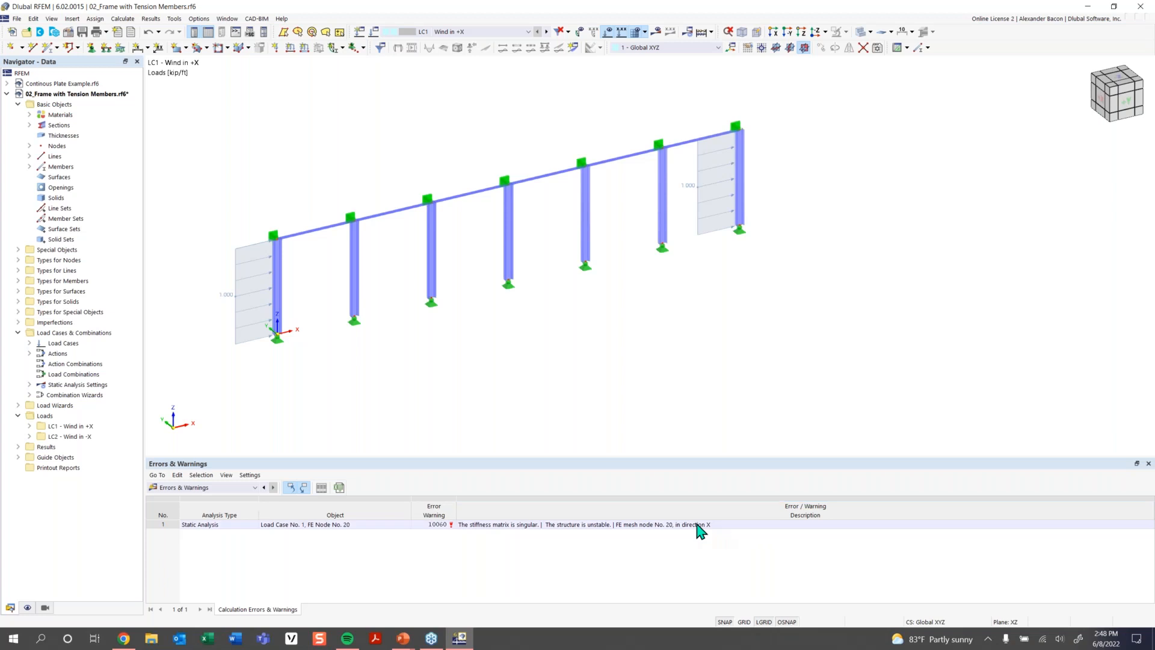
# Locate in the frame model the node that the calculation error refers to
pyautogui.click(646, 528)
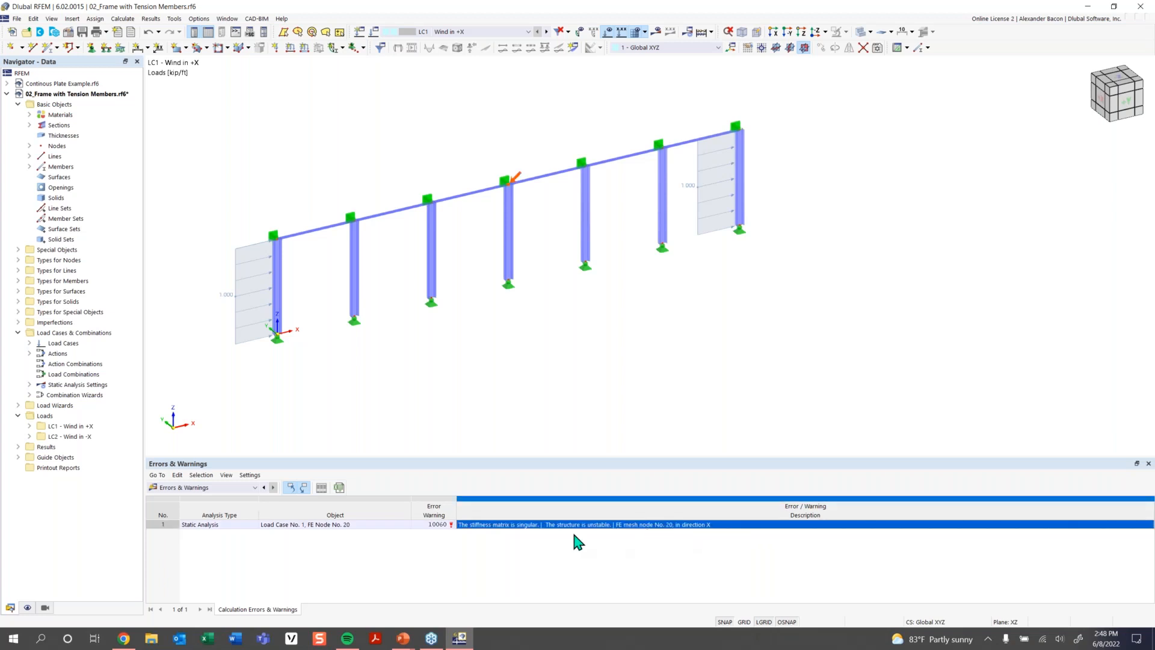
pyautogui.click(554, 535)
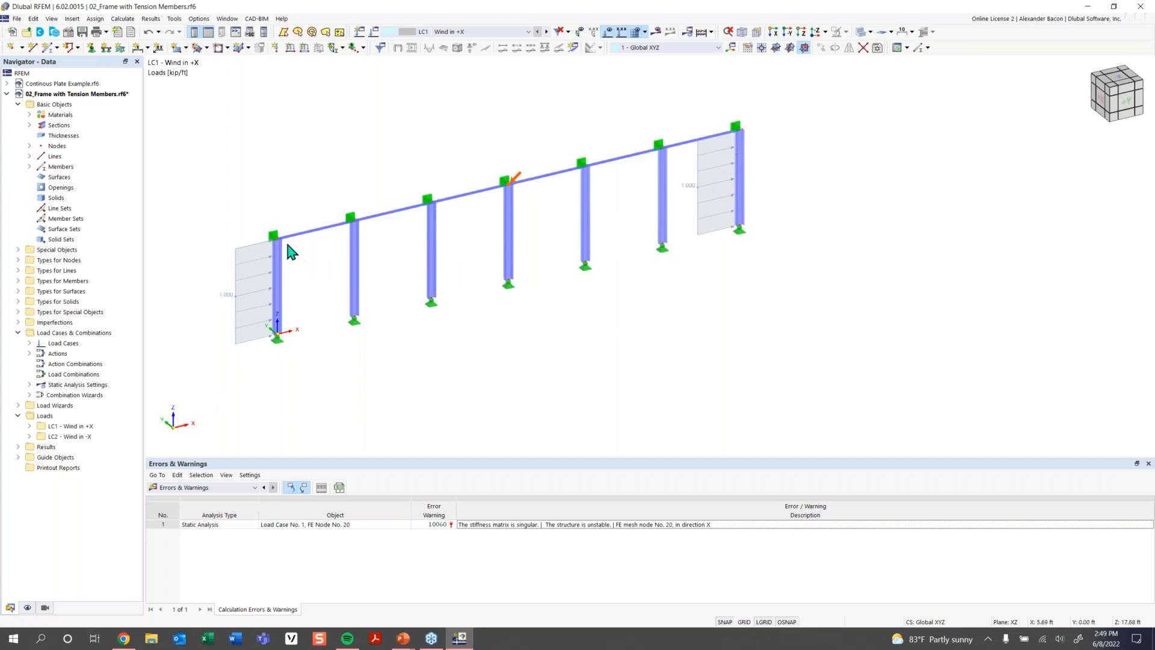
pyautogui.scroll(2, 278, 301)
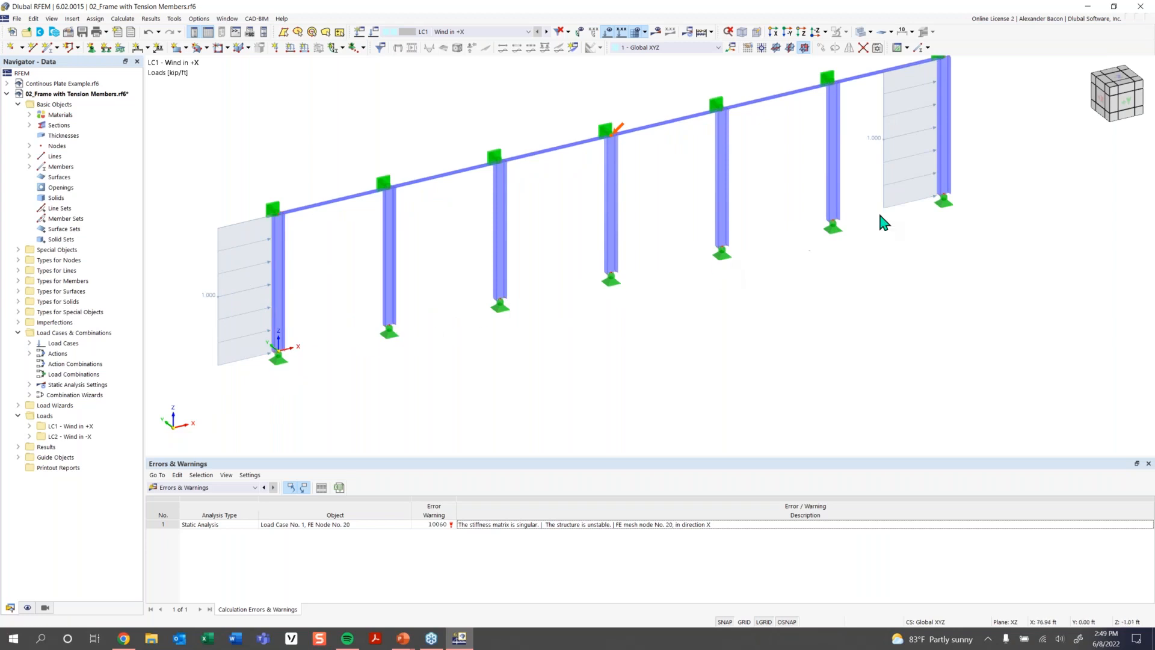
pyautogui.moveTo(886, 101); pyautogui.dragTo(856, 113, button='middle')
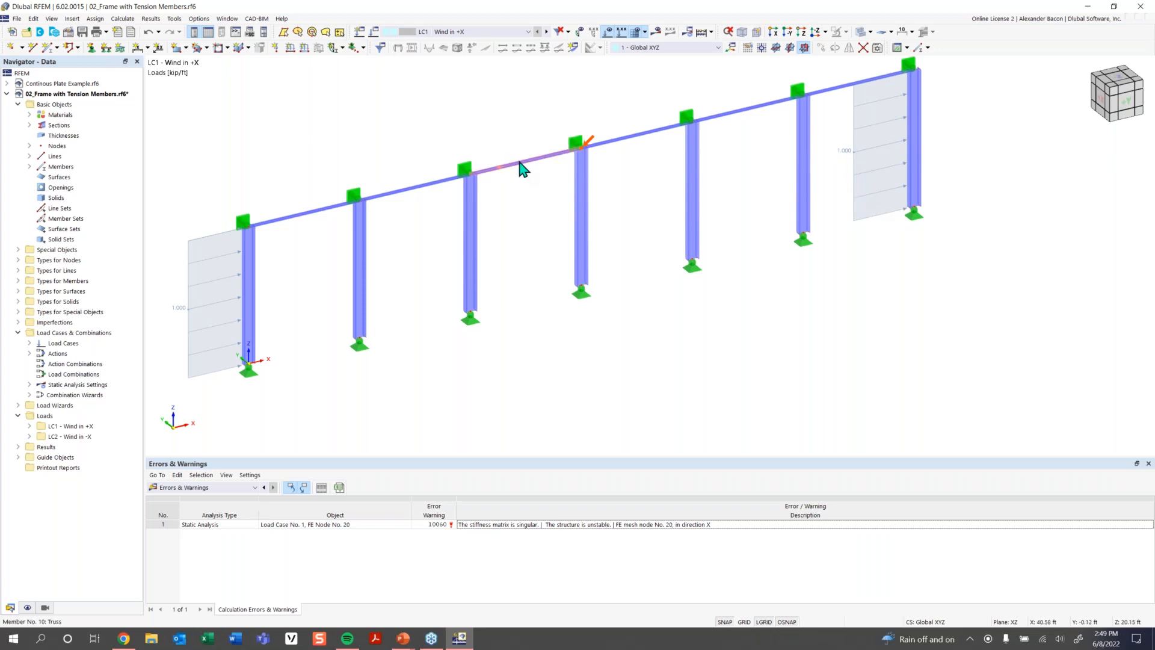
# Check the member type of the horizontal top member in the frame's third bay
pyautogui.doubleClick(586, 209)
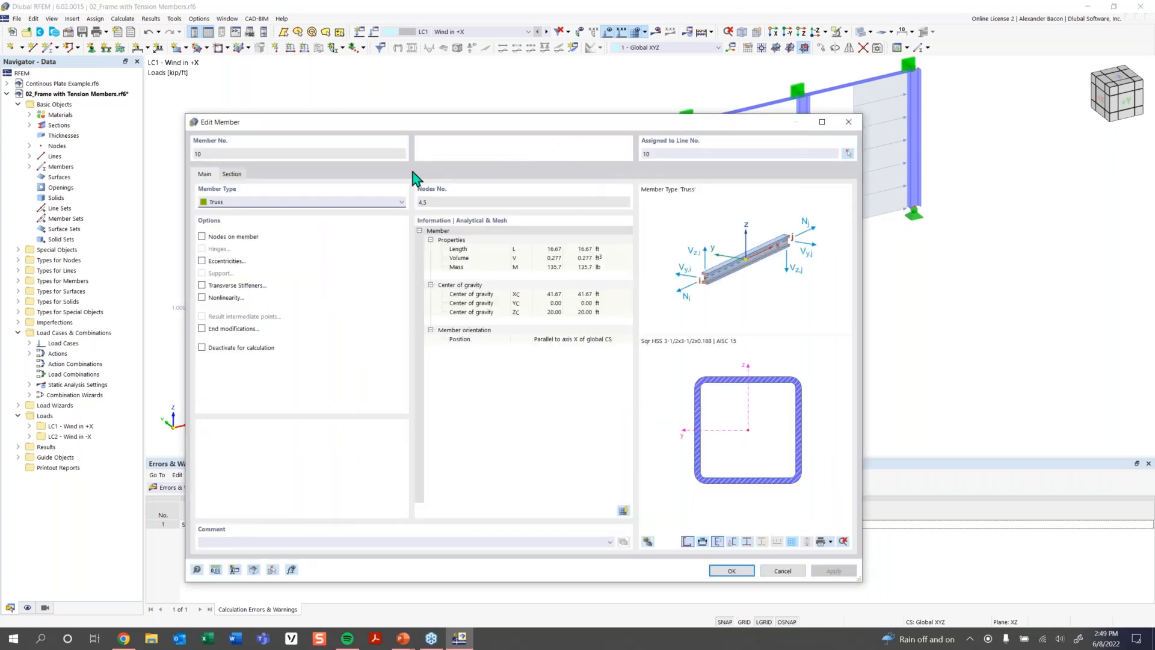
pyautogui.click(845, 124)
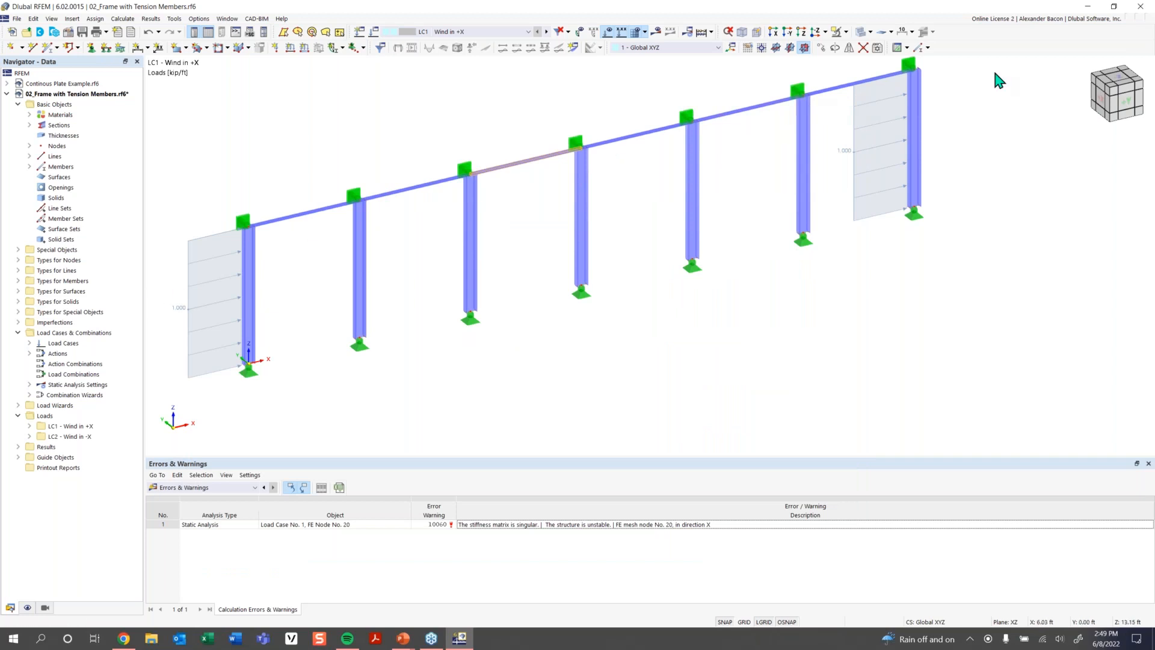
pyautogui.scroll(-1, 783, 259)
pyautogui.moveTo(756, 299); pyautogui.dragTo(734, 322, button='middle')
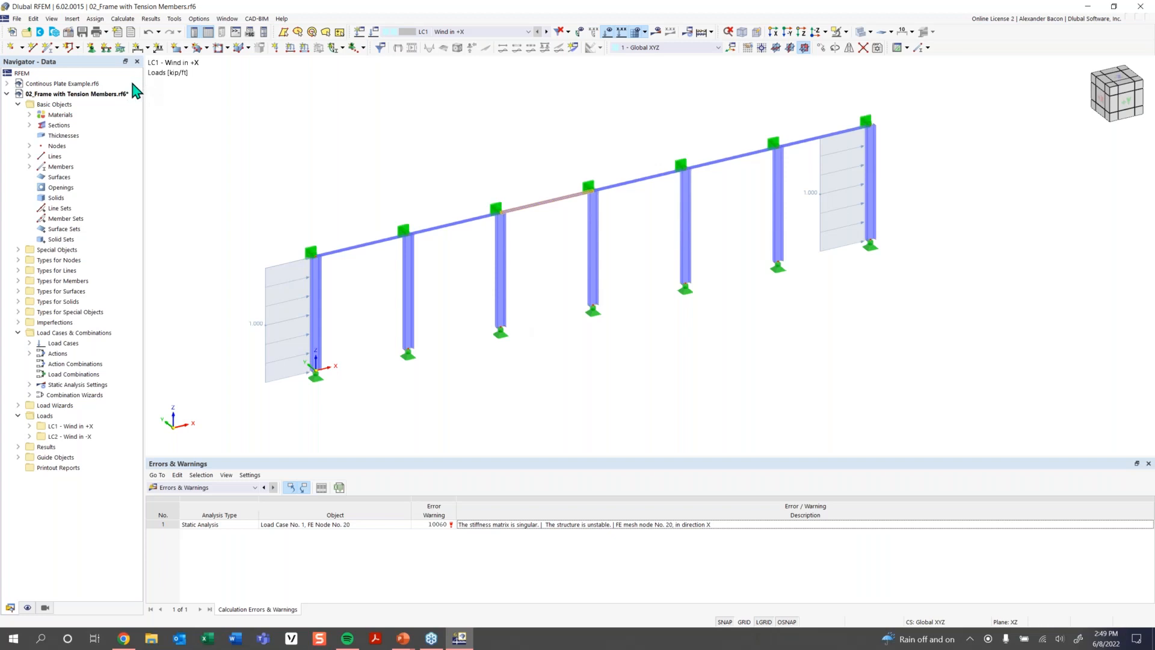
# Set up a new member of type Tension with the section 3 - ROUND 0.750/H in A36 steel
pyautogui.click(48, 46)
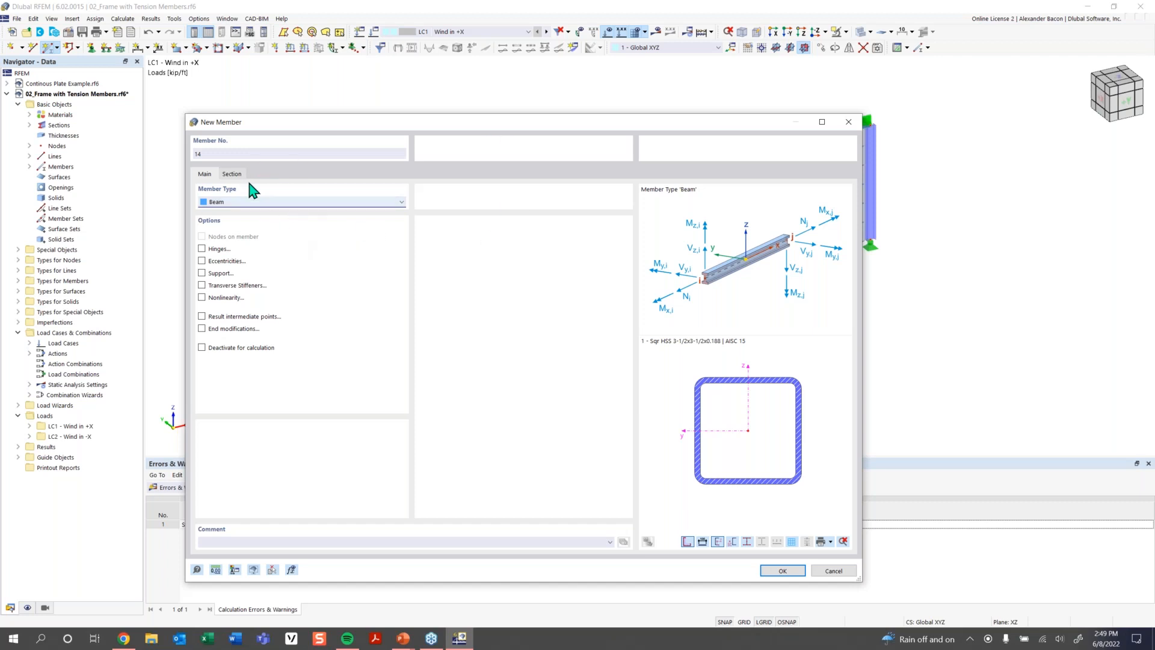
pyautogui.click(240, 202)
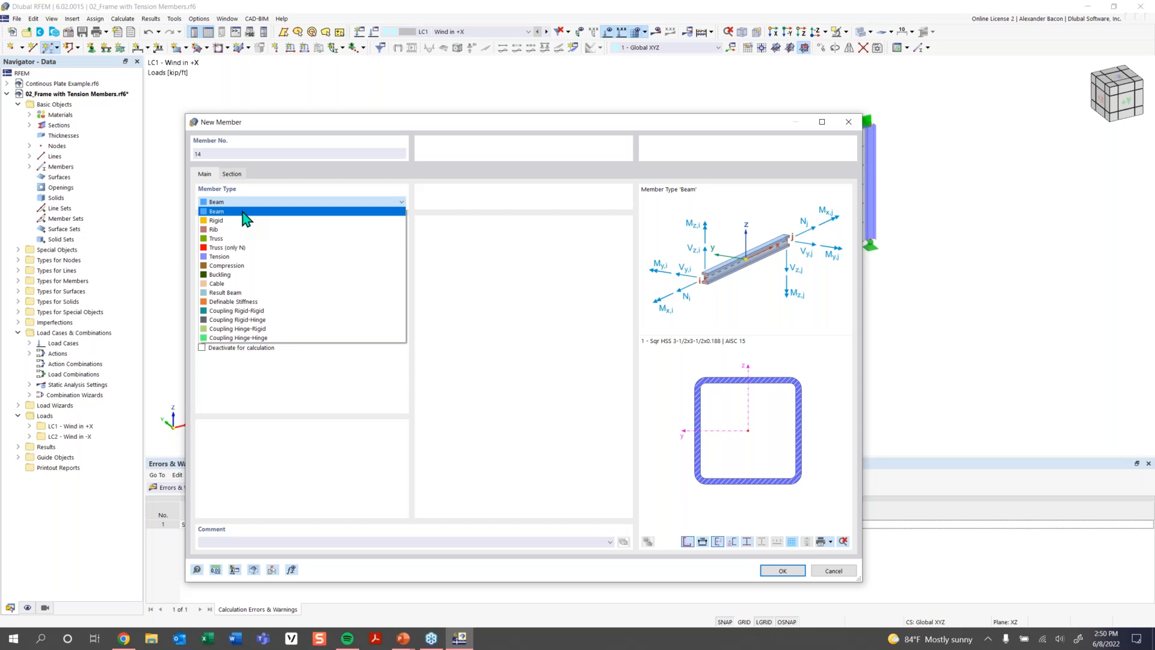
pyautogui.click(236, 258)
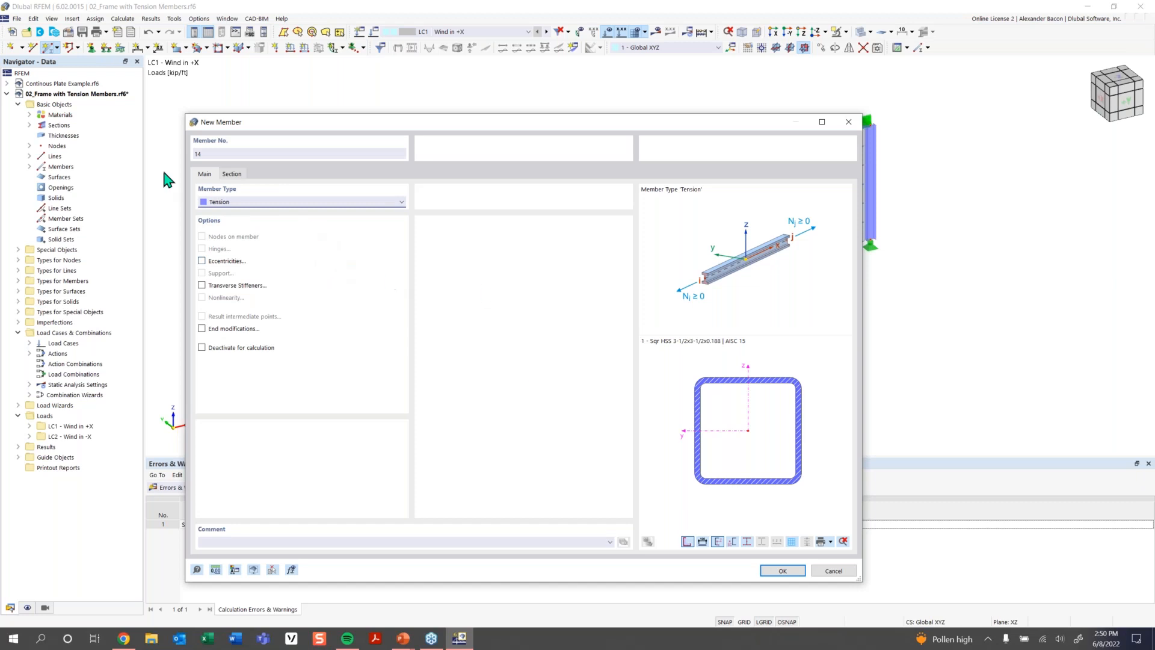
pyautogui.click(232, 174)
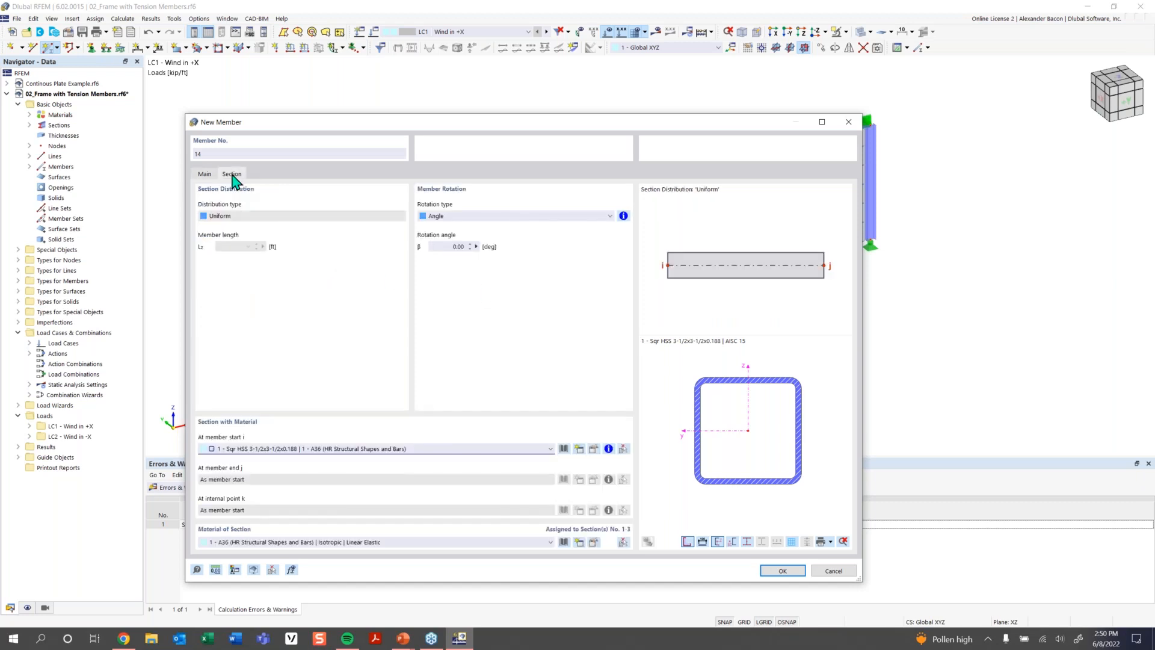
pyautogui.click(495, 449)
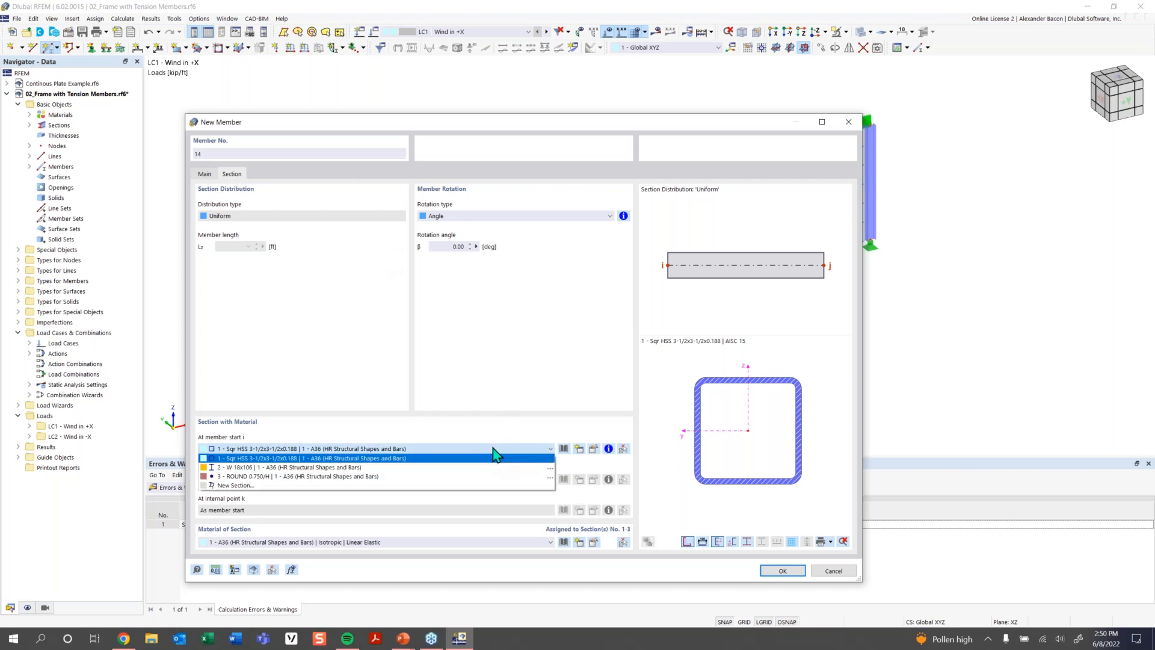
pyautogui.click(445, 476)
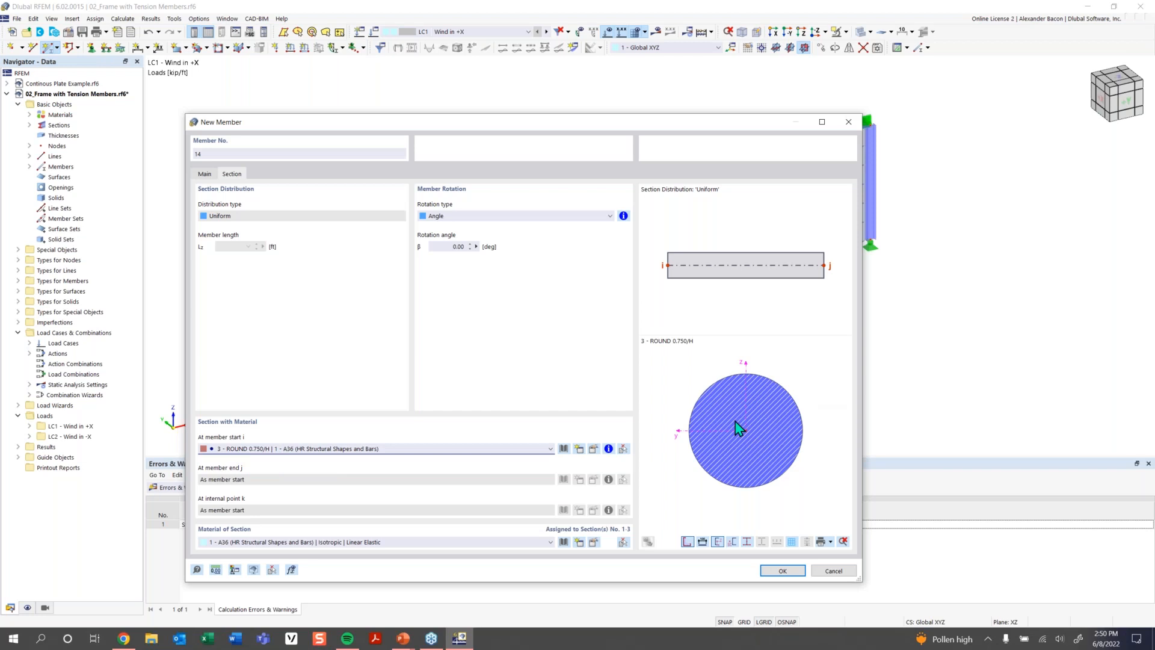
pyautogui.click(781, 570)
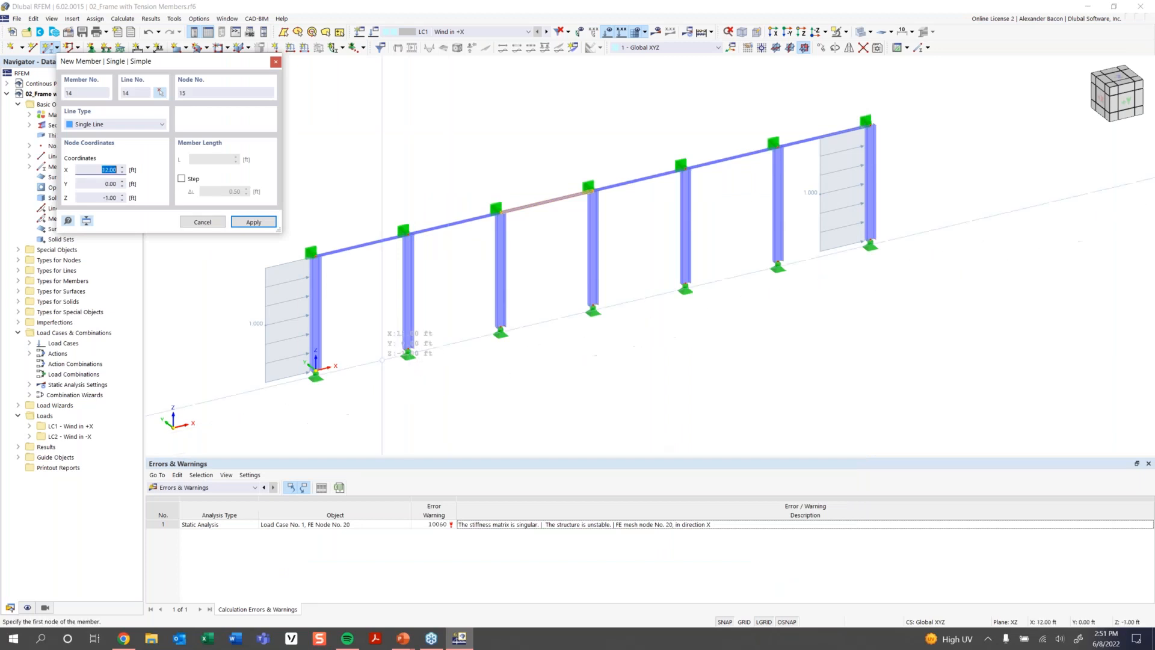
# Draw two crossed tension members between the column ends of the frame's first bay, accepting the deletion of all results and the mesh
pyautogui.click(315, 369)
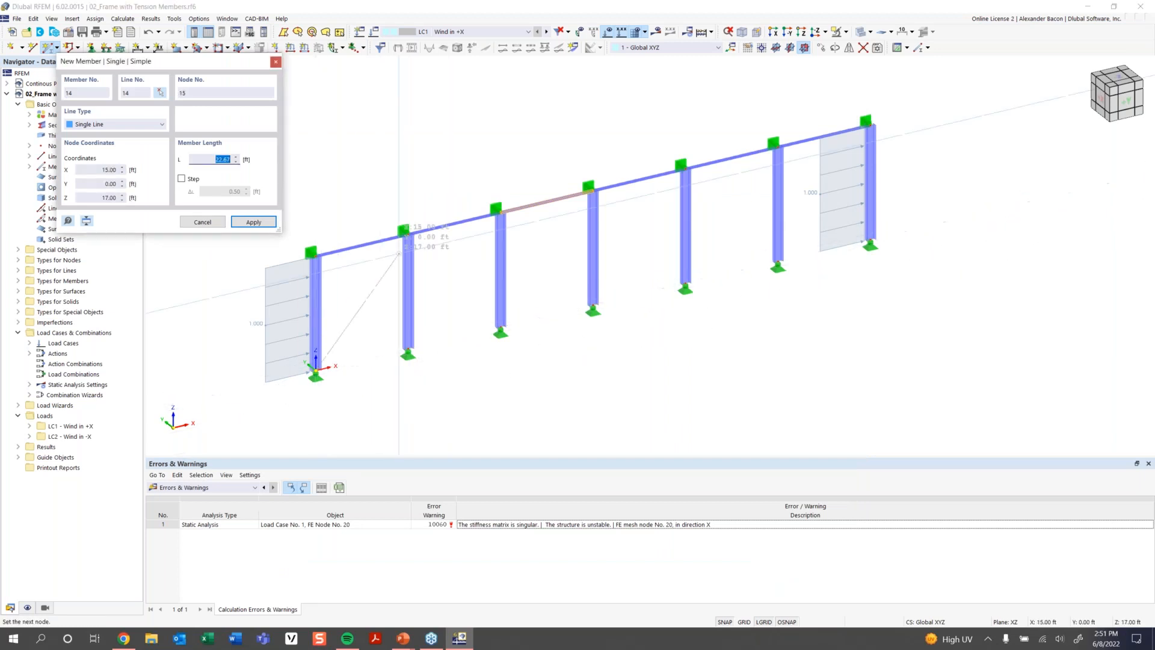
pyautogui.click(408, 234)
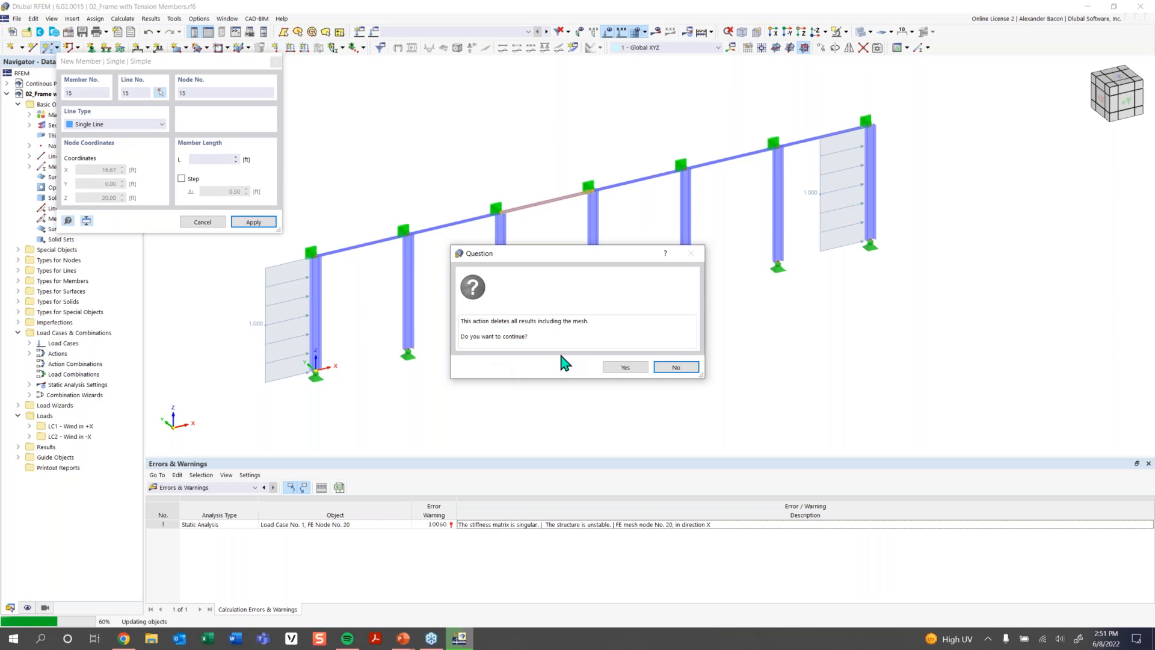
pyautogui.click(621, 366)
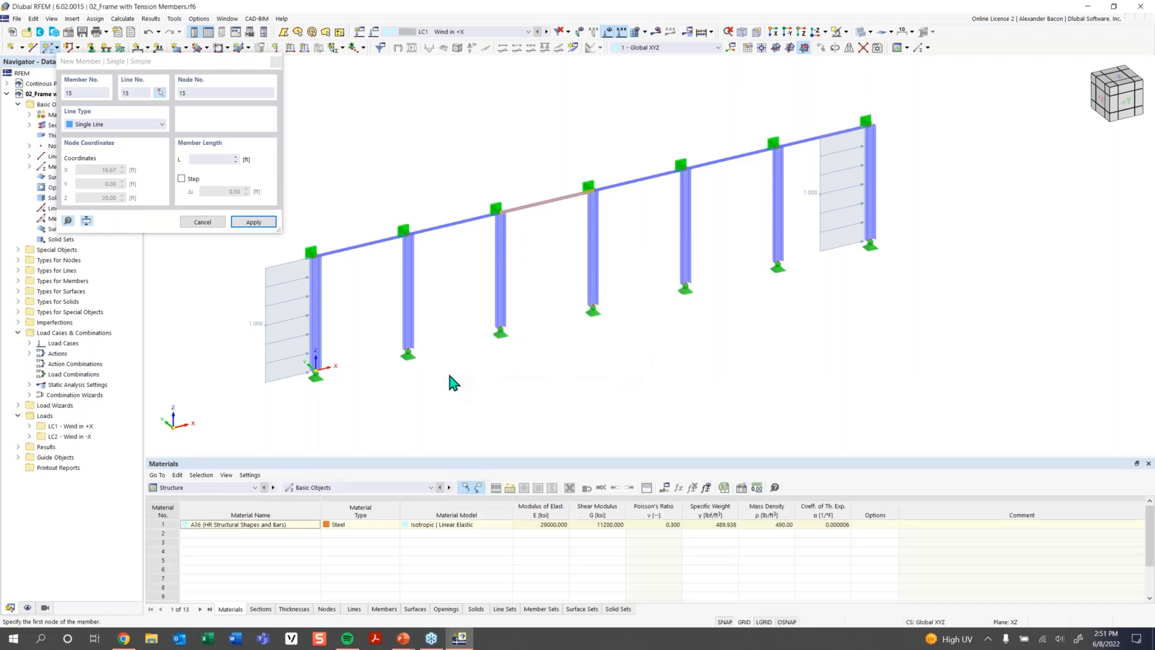
pyautogui.click(315, 253)
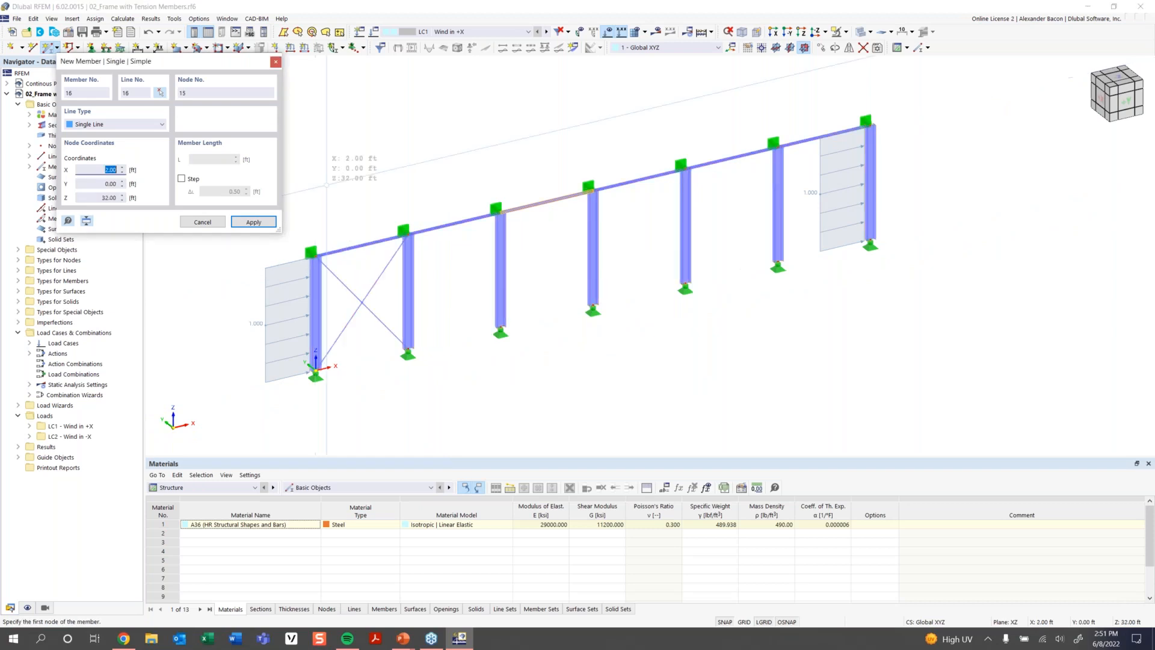
pyautogui.rightClick(330, 186)
pyautogui.rightClick(330, 186)
pyautogui.click(333, 145)
pyautogui.click(333, 145)
pyautogui.scroll(-1, 639, 366)
pyautogui.moveTo(638, 367); pyautogui.dragTo(584, 379, button='middle')
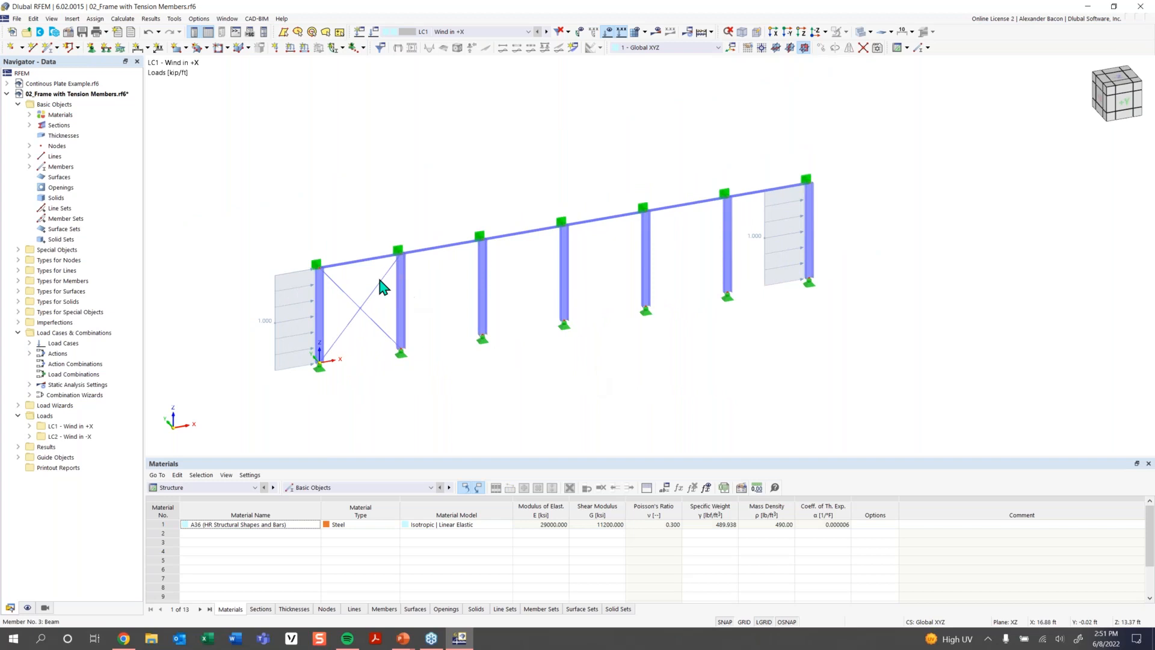
# Save the model and duplicate the crossed tension members so that both the first and the last bay are braced
pyautogui.hotkey('ctrl', 's')
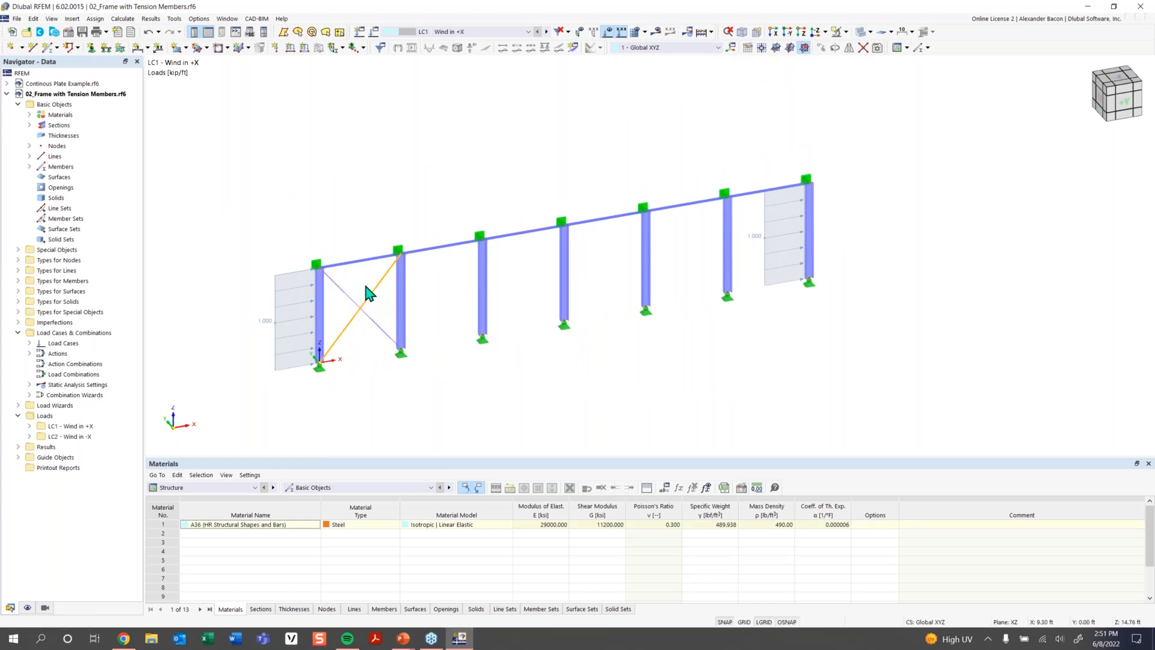
pyautogui.moveTo(354, 336); pyautogui.dragTo(355, 337)
pyautogui.keyDown('ctrl'); pyautogui.moveTo(392, 333); pyautogui.dragTo(807, 277); pyautogui.keyUp('ctrl')
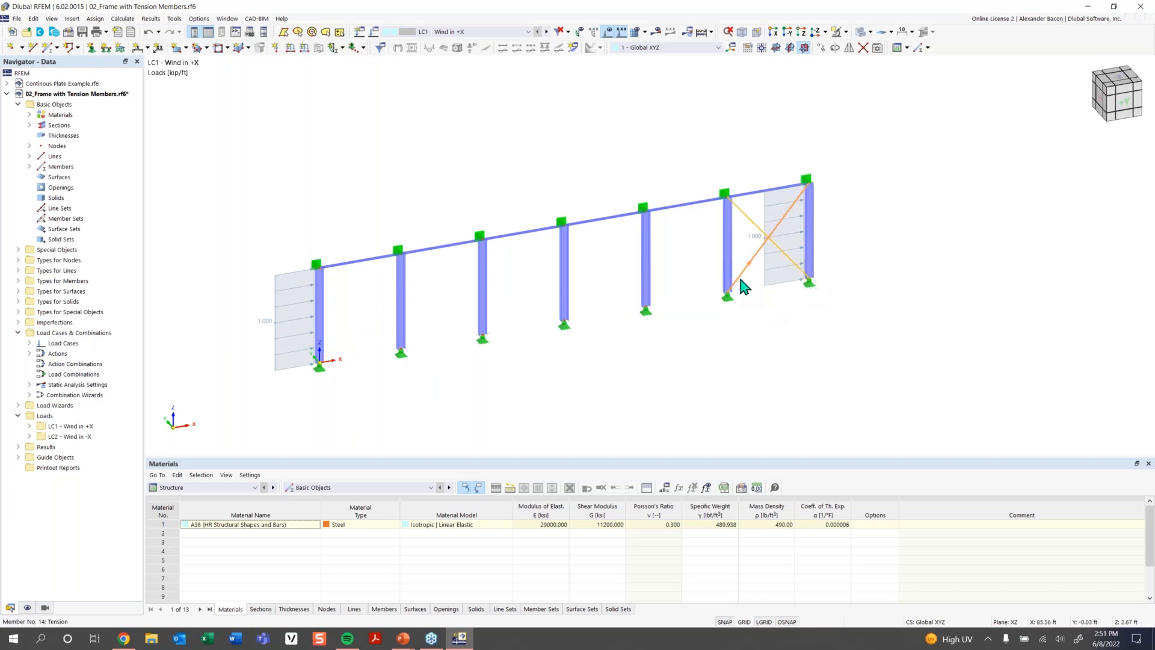
pyautogui.moveTo(741, 277); pyautogui.dragTo(322, 363)
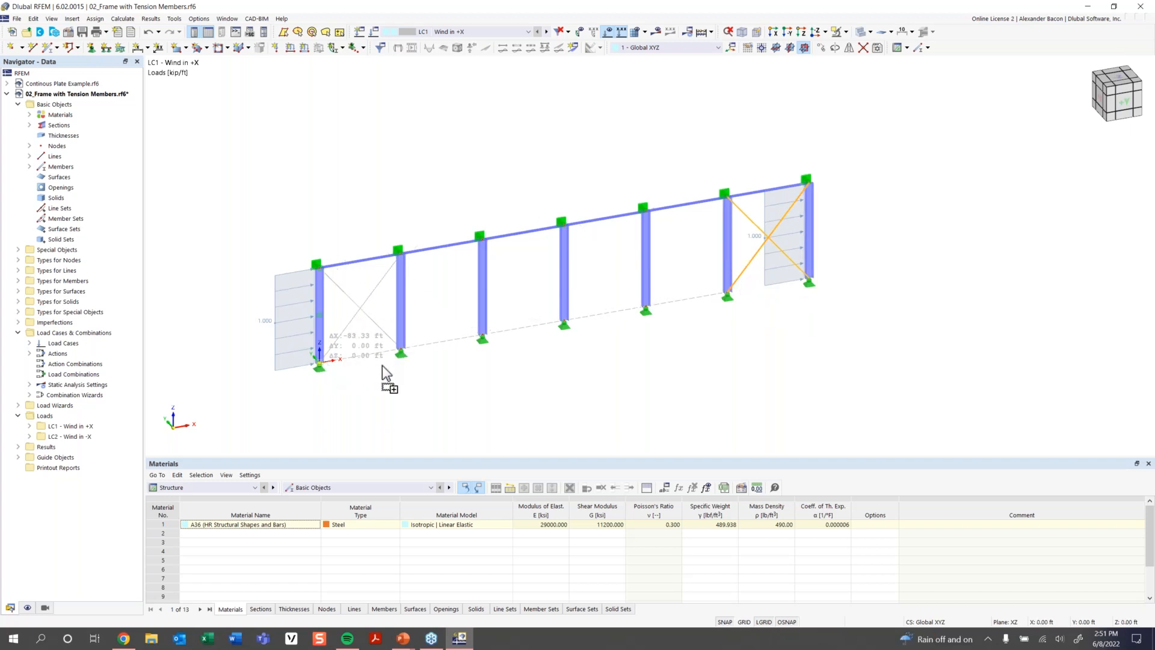
pyautogui.click(390, 378)
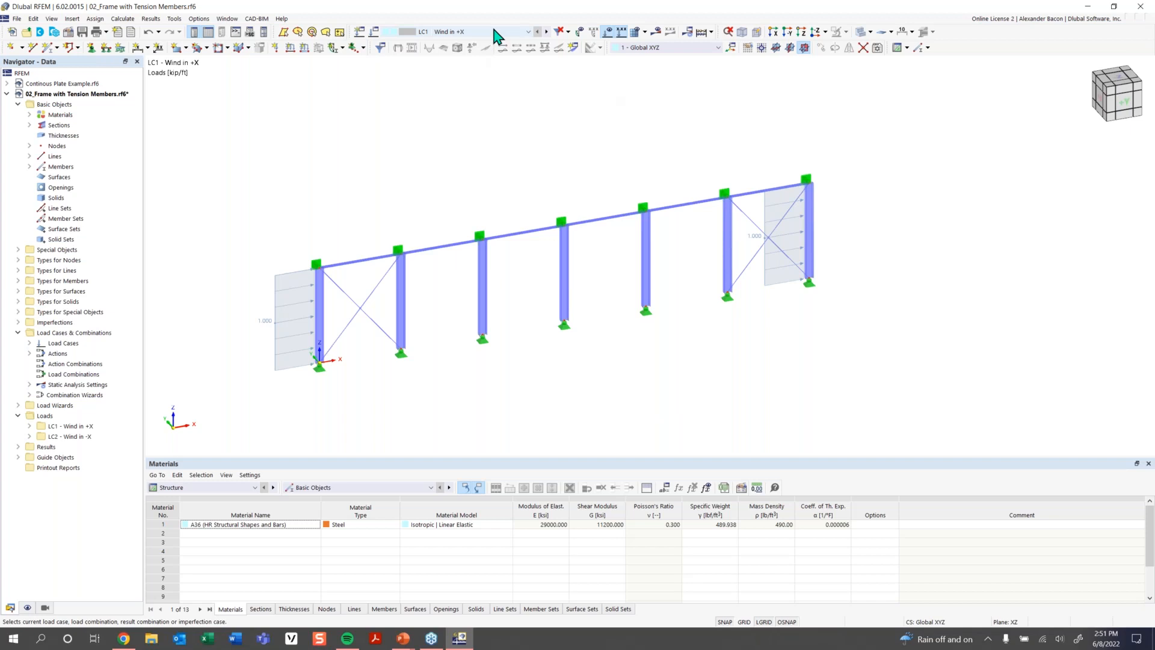
# Calculate LC1 - Wind in +X for the braced frame and hide the loads in the deformation view
pyautogui.click(659, 33)
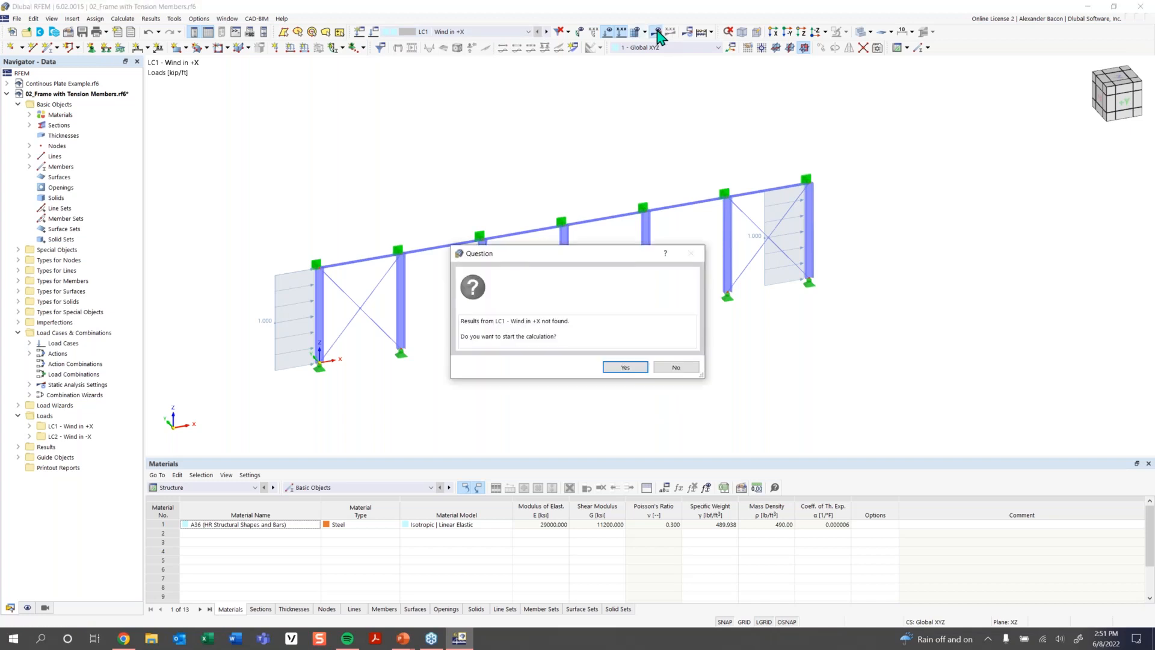
pyautogui.click(631, 367)
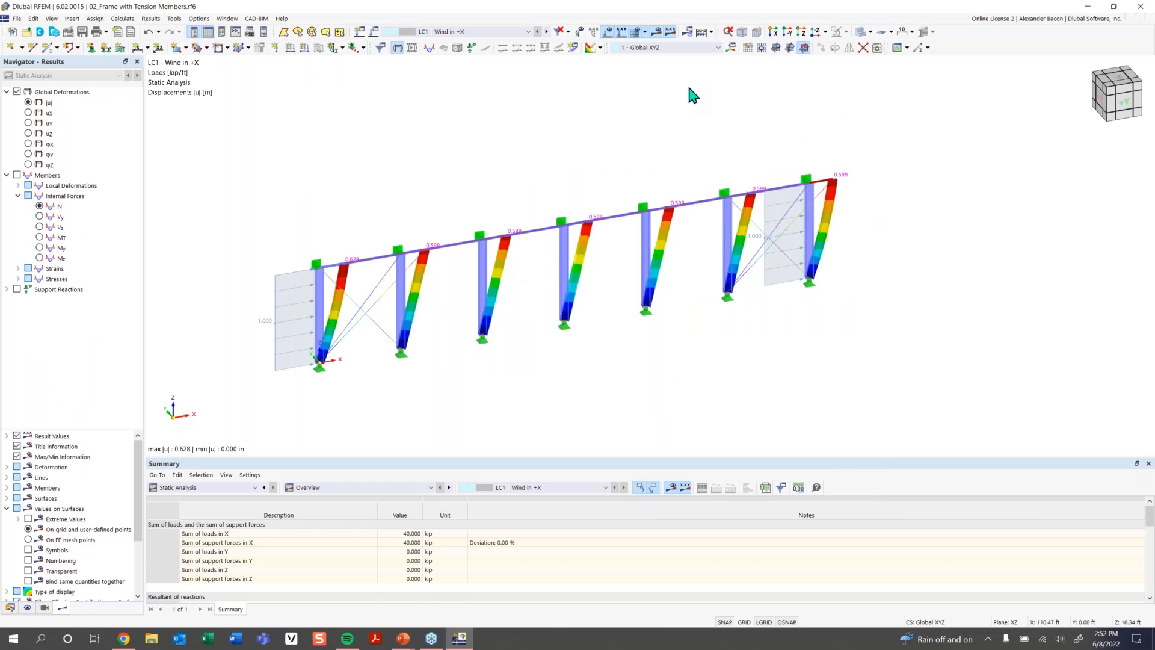
pyautogui.scroll(1, 493, 320)
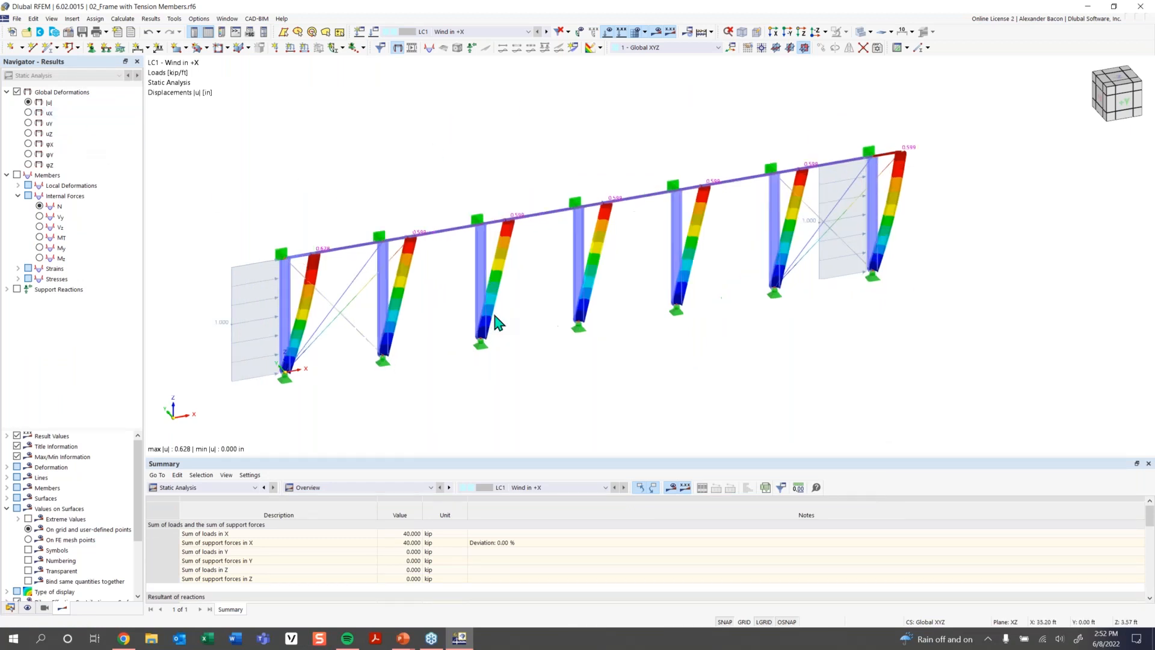
pyautogui.click(607, 43)
pyautogui.scroll(2, 369, 307)
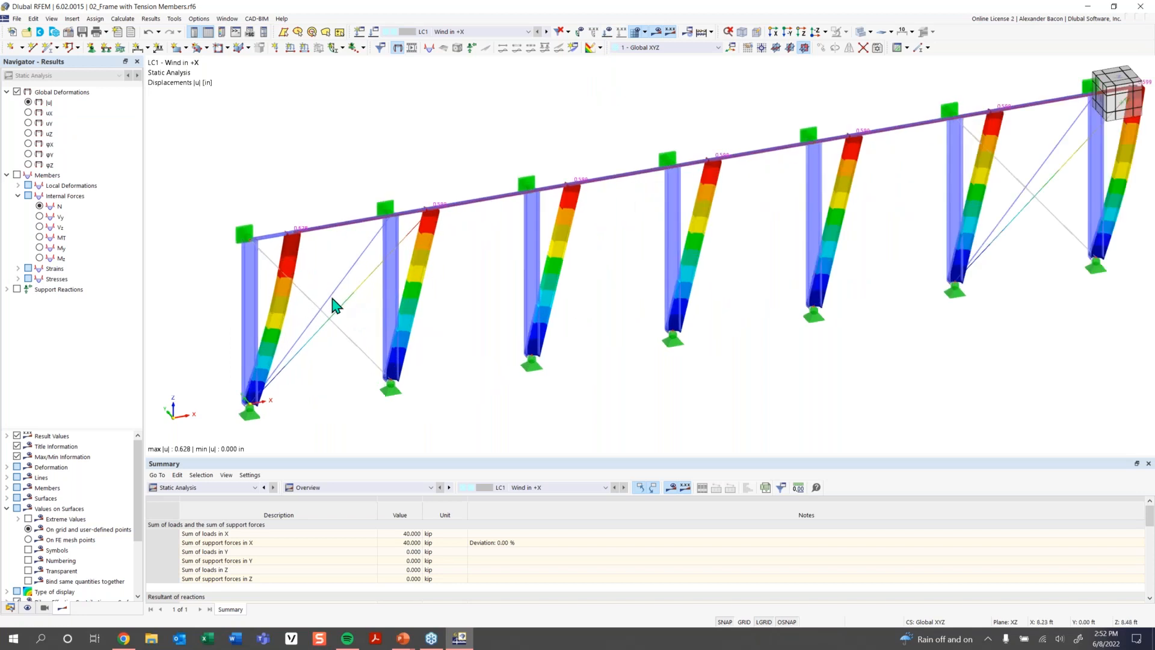
# Examine the deformed braces in both end bays, and display the members' axial forces N instead of the global deformations
pyautogui.scroll(1, 338, 319)
pyautogui.moveTo(339, 319); pyautogui.dragTo(373, 281, button='middle')
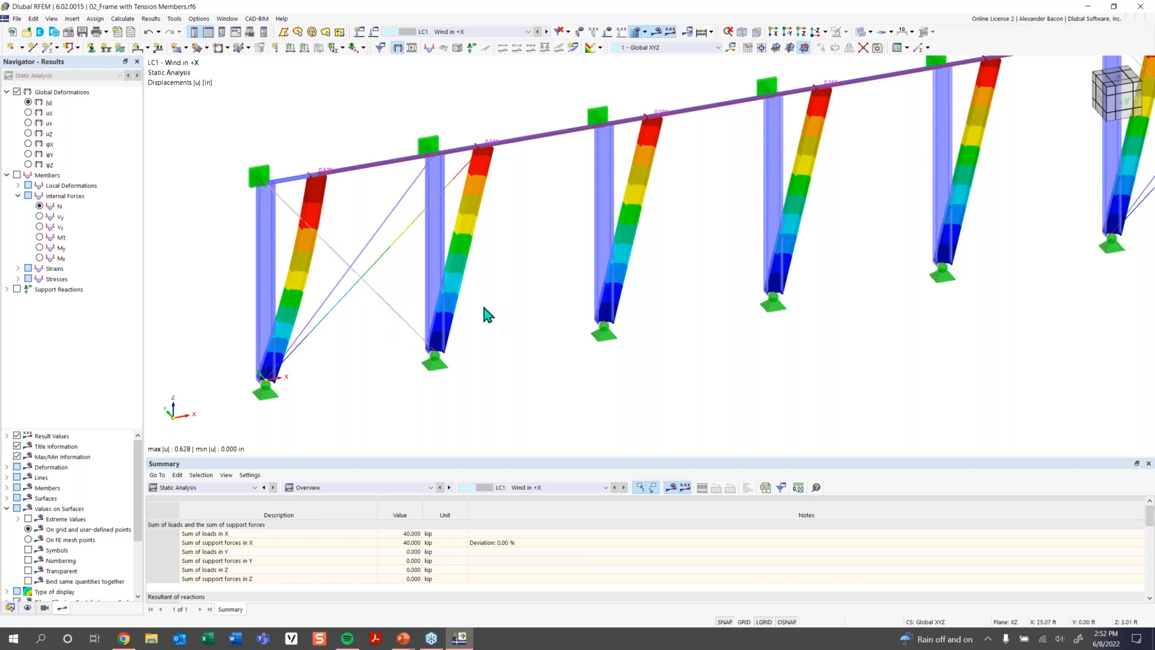
pyautogui.scroll(-1, 604, 304)
pyautogui.scroll(-2, 608, 304)
pyautogui.scroll(5, 662, 288)
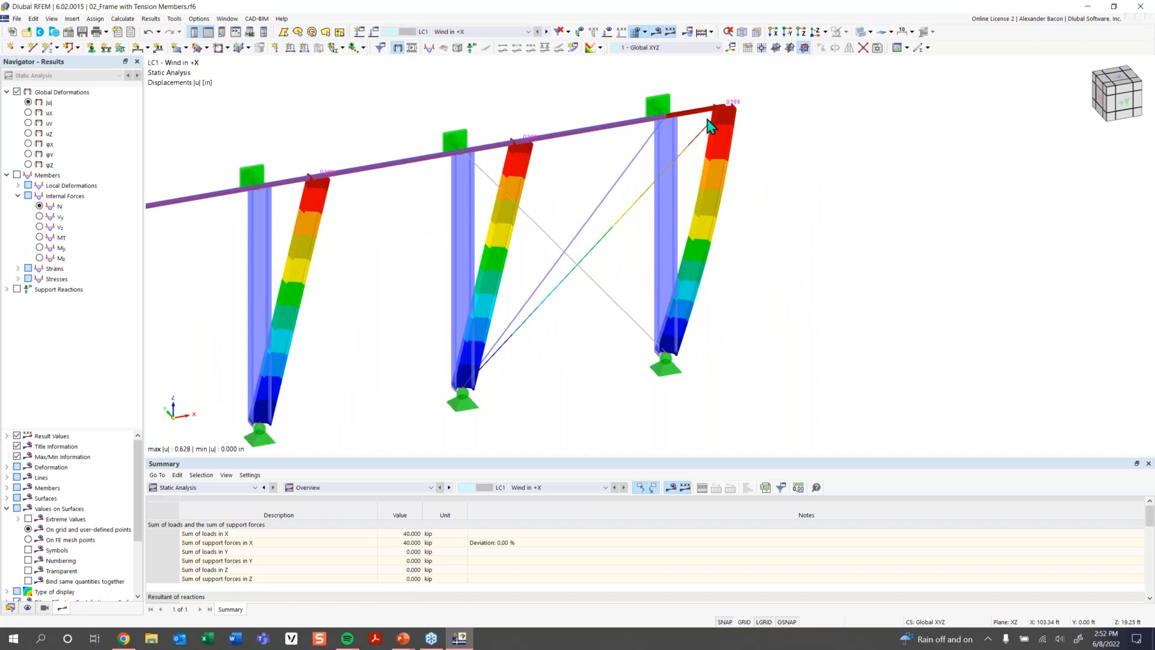
pyautogui.scroll(-5, 521, 250)
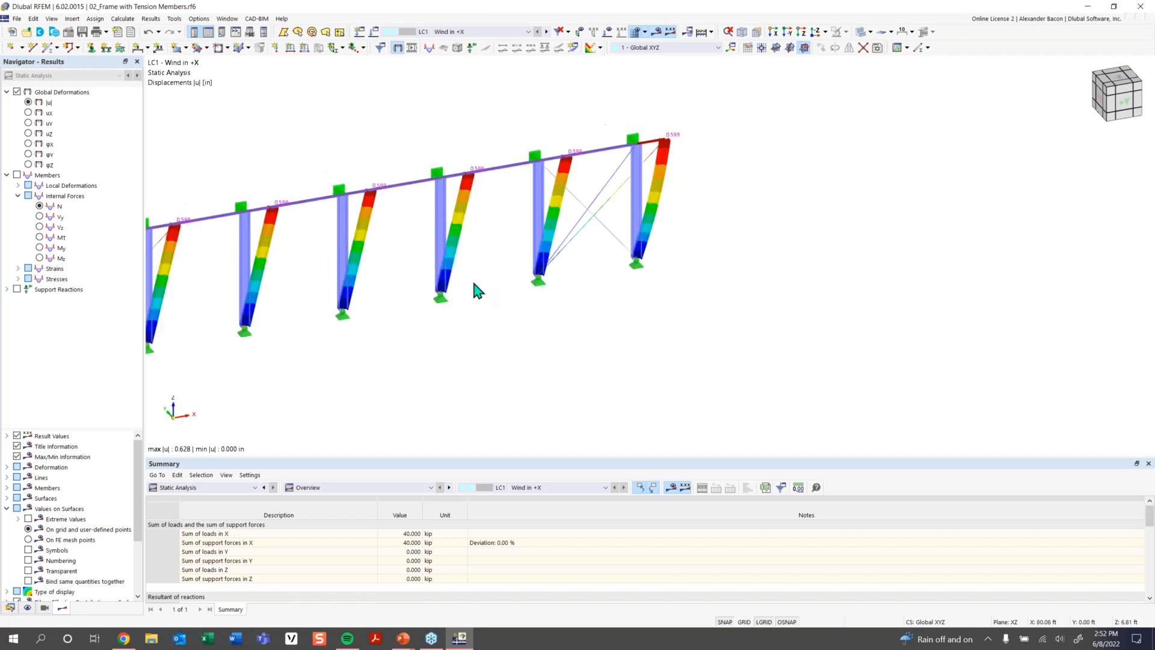
pyautogui.click(18, 175)
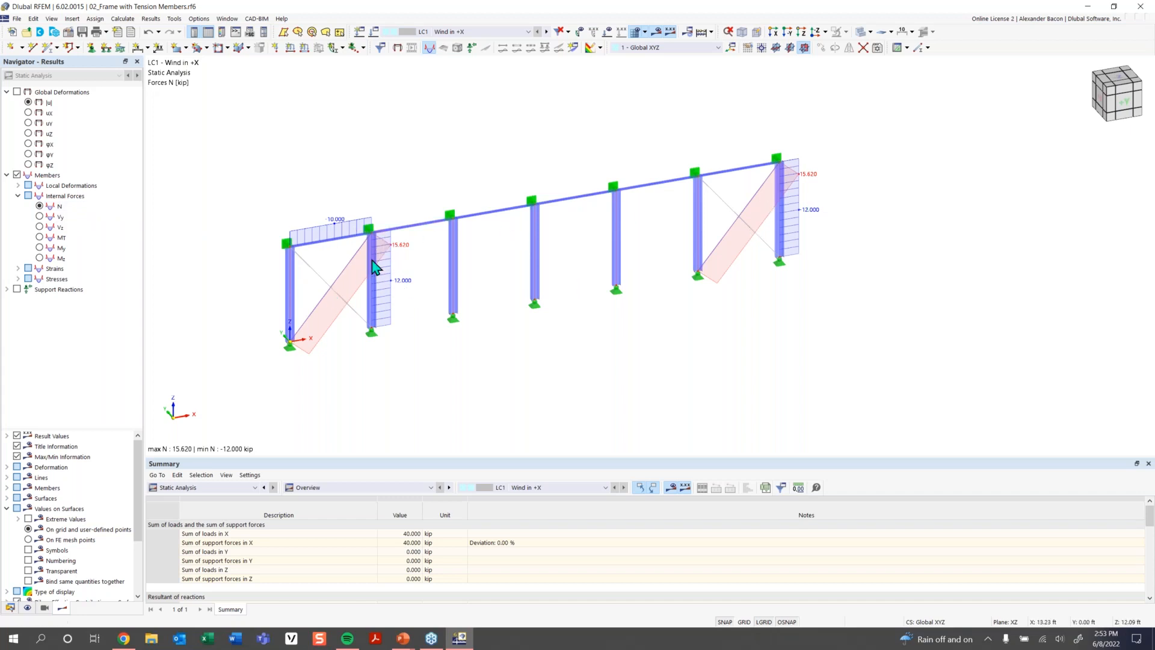
# Examine the axial forces N in the tension braces, columns and beam of both end bays under LC1 - Wind in +X
pyautogui.scroll(1, 371, 260)
pyautogui.click(335, 272)
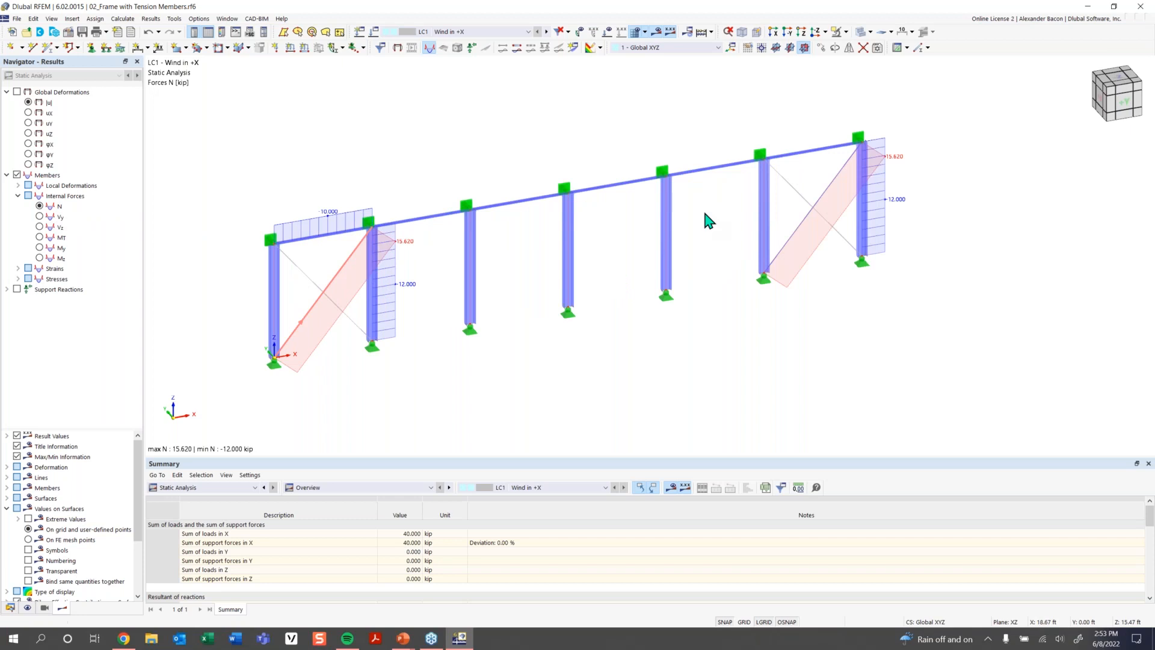
pyautogui.click(829, 184)
pyautogui.scroll(1, 408, 249)
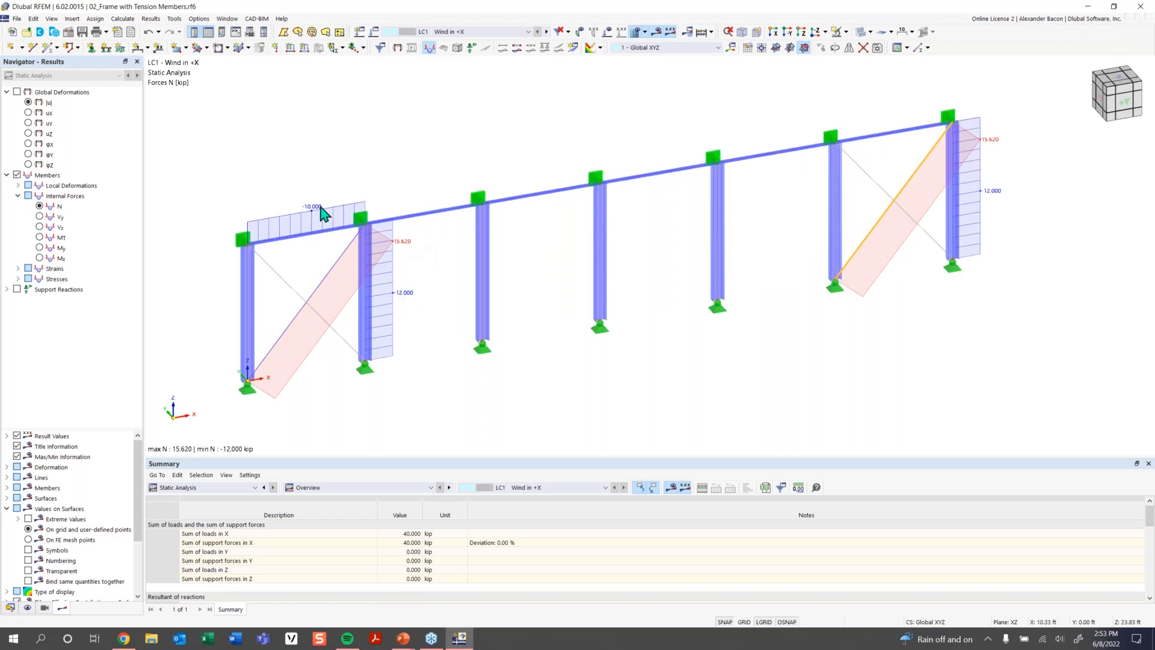
pyautogui.scroll(-3, 547, 308)
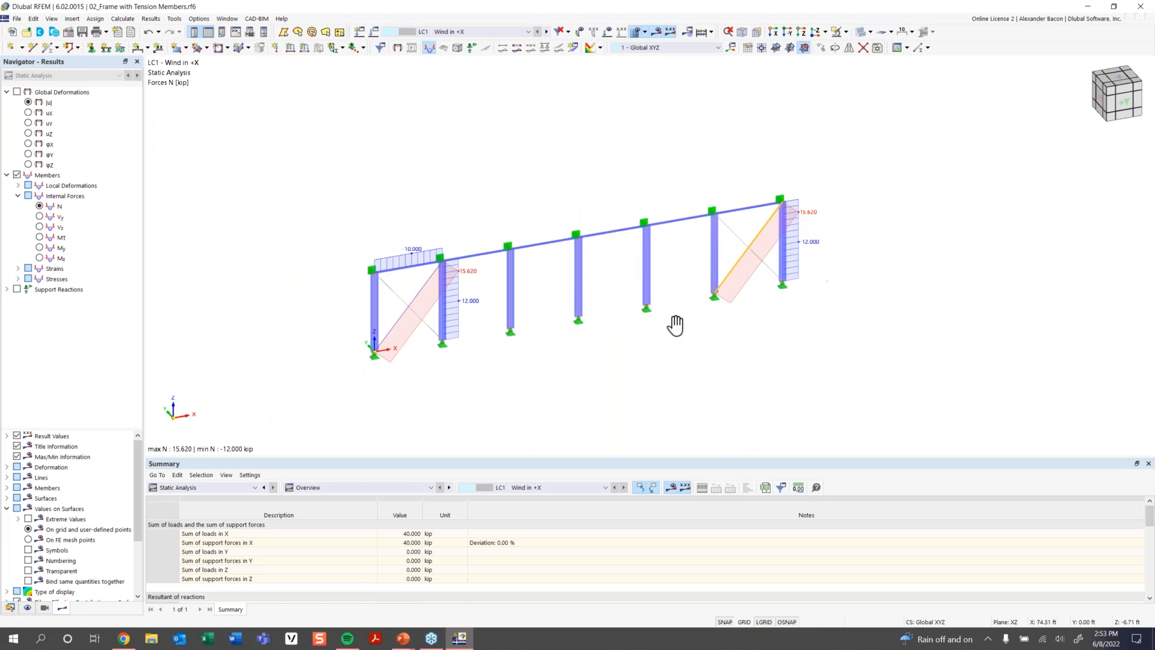
pyautogui.moveTo(675, 325); pyautogui.dragTo(563, 324, button='middle')
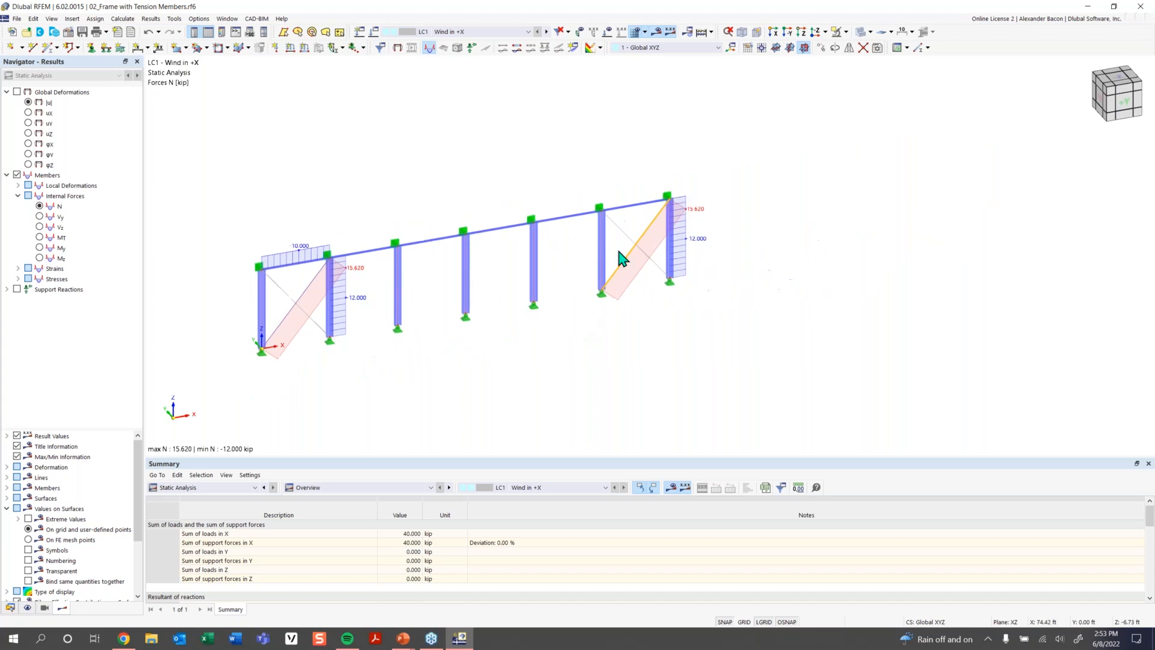
# Activate LC2 - Wind in -X, show its loads and calculate its results for the braced frame
pyautogui.click(546, 31)
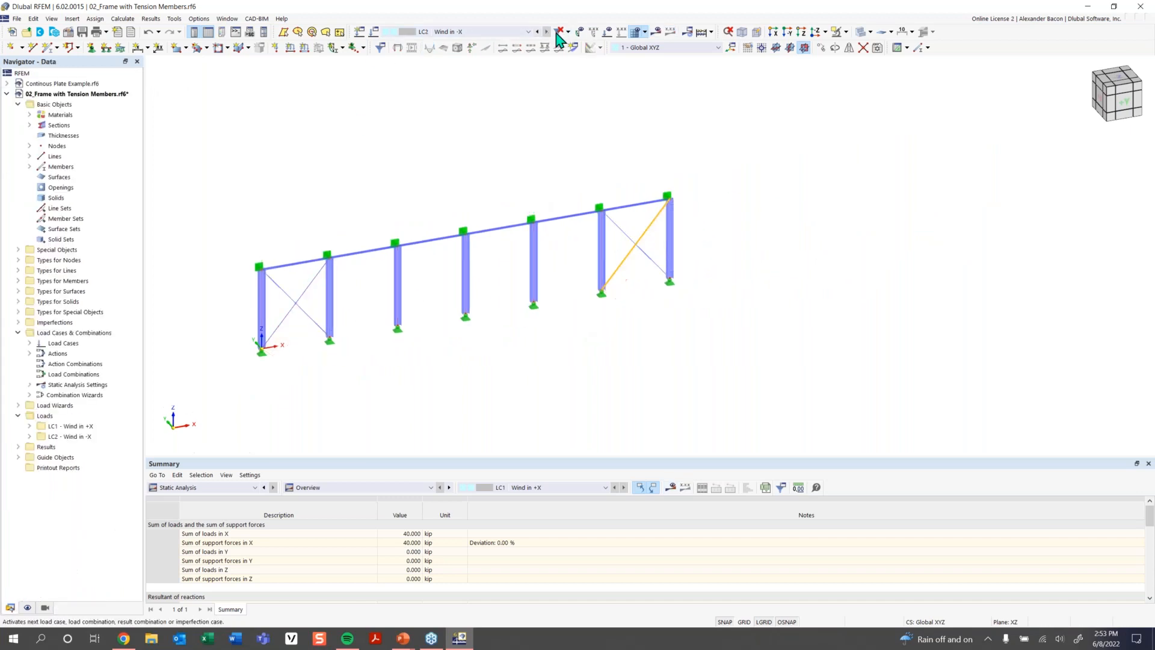
pyautogui.click(607, 31)
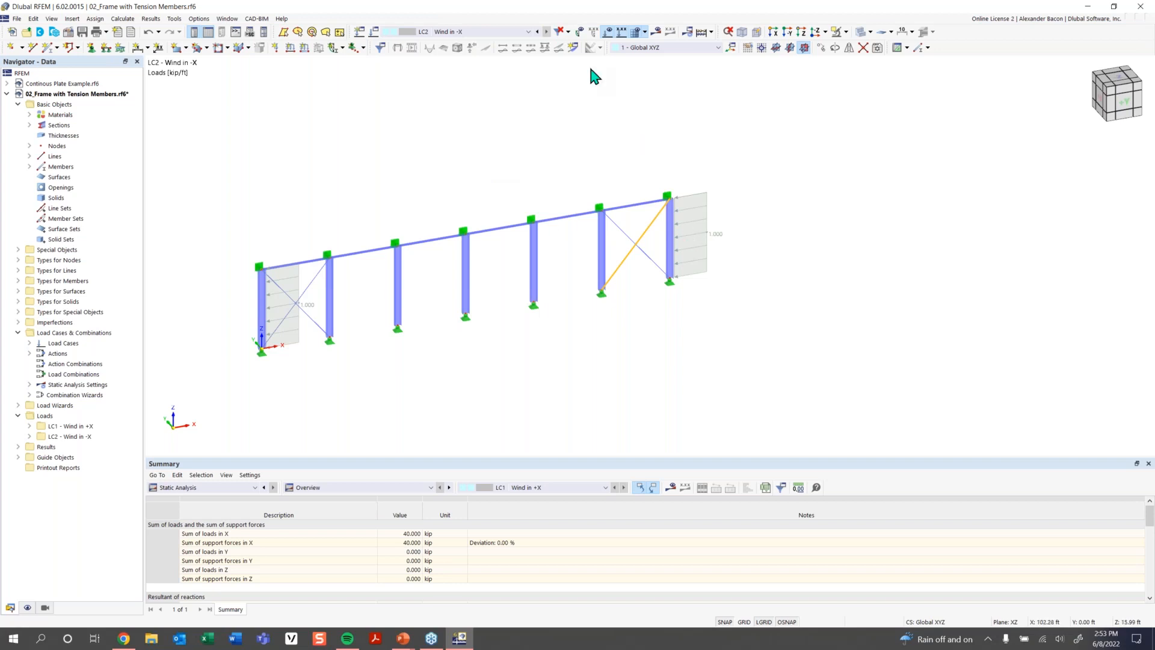
pyautogui.click(657, 33)
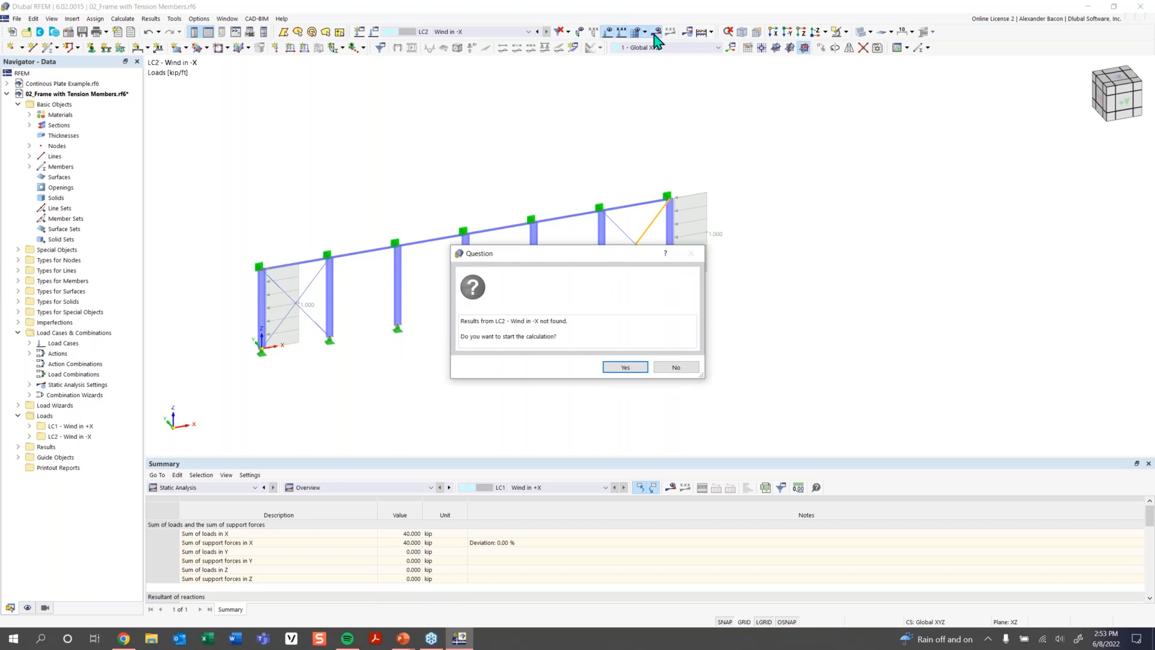
pyautogui.click(626, 367)
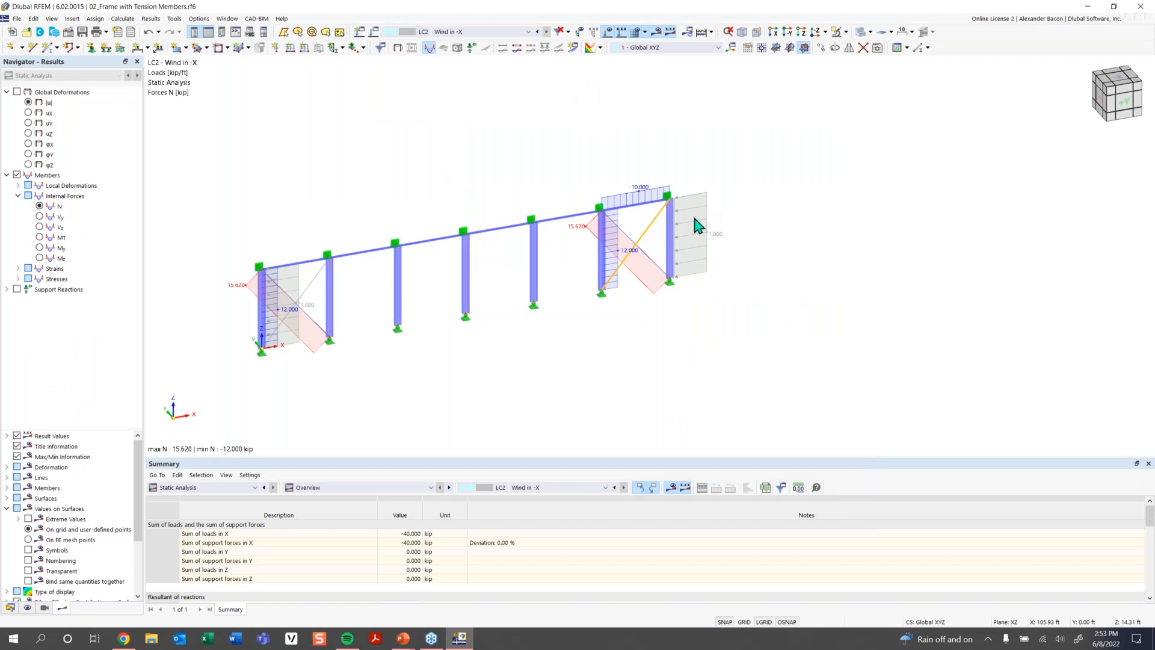
# Display the global deformations |u| for LC2 instead of the member forces and examine the braces in both end bays
pyautogui.scroll(1, 292, 298)
pyautogui.click(17, 92)
pyautogui.scroll(2, 317, 290)
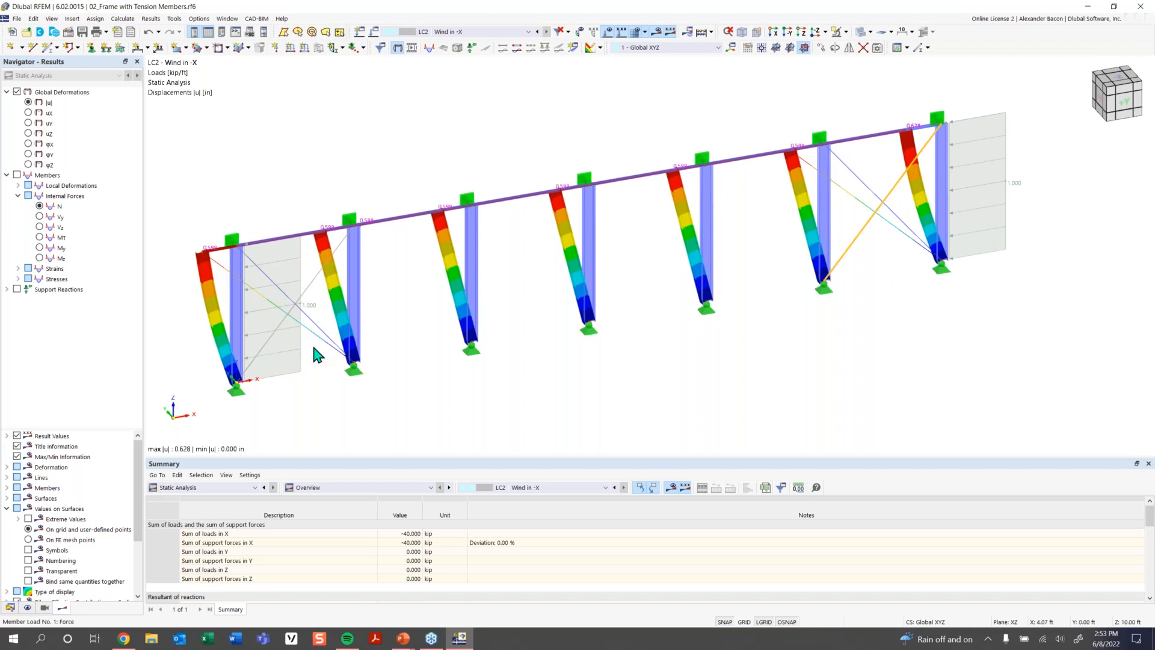
pyautogui.scroll(-2, 443, 361)
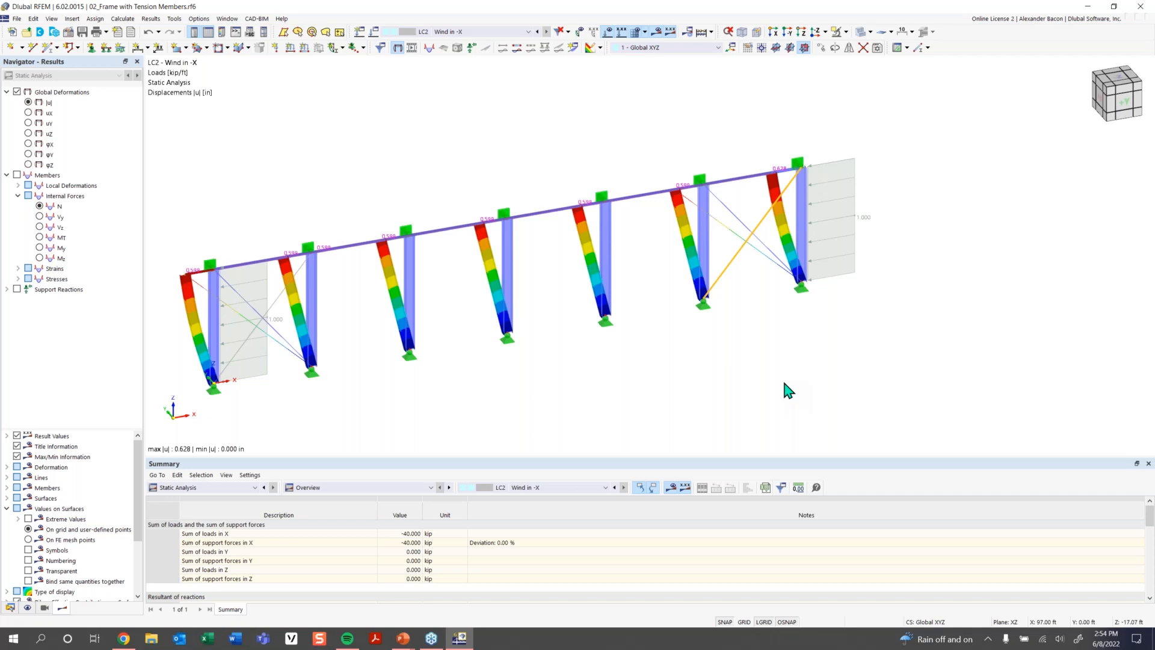
pyautogui.scroll(-1, 666, 351)
pyautogui.moveTo(657, 346); pyautogui.dragTo(649, 328, button='middle')
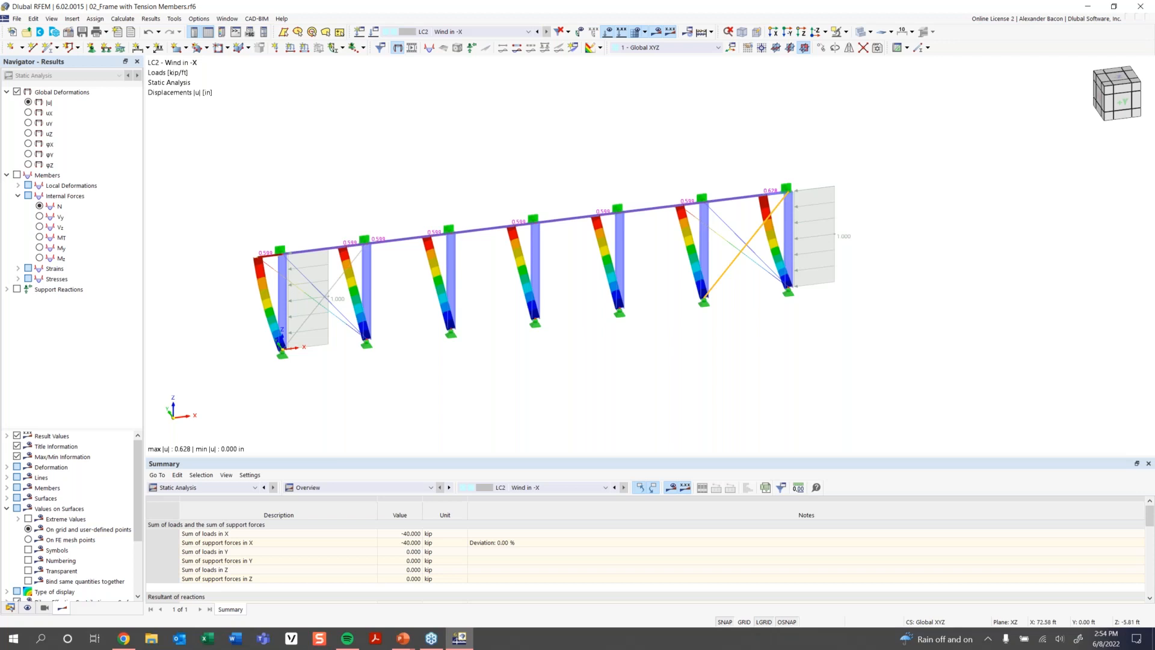
# Open the model 04_Nonlinear Support.rf6 and maximize its window to view both frames
pyautogui.click(25, 33)
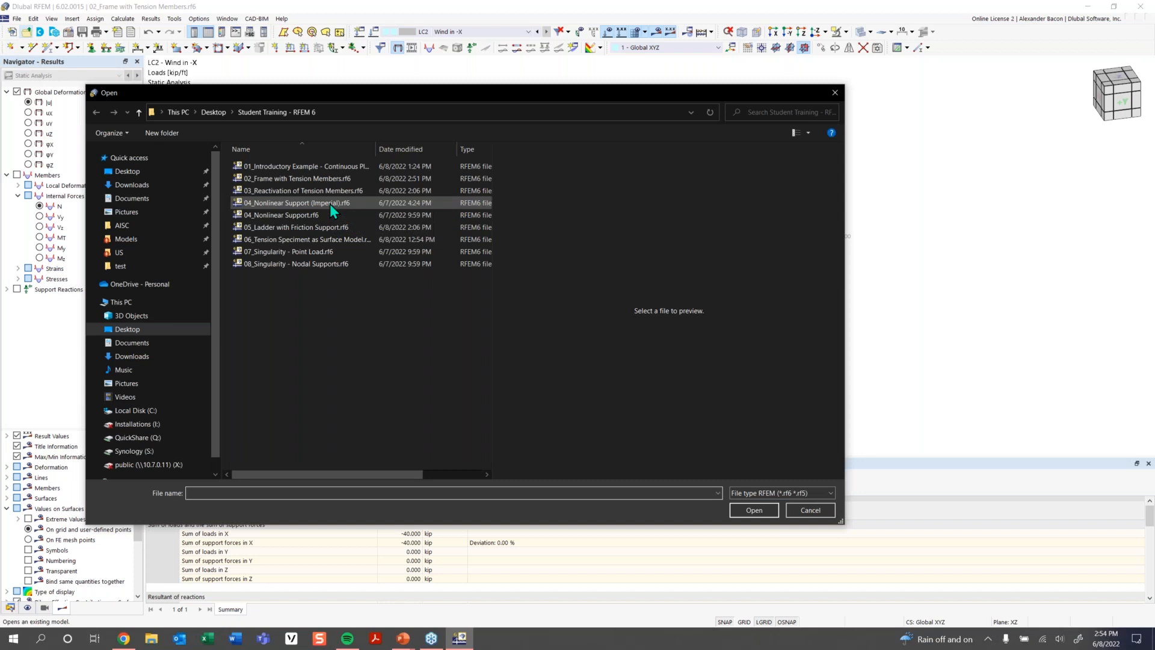
pyautogui.click(330, 204)
pyautogui.click(325, 215)
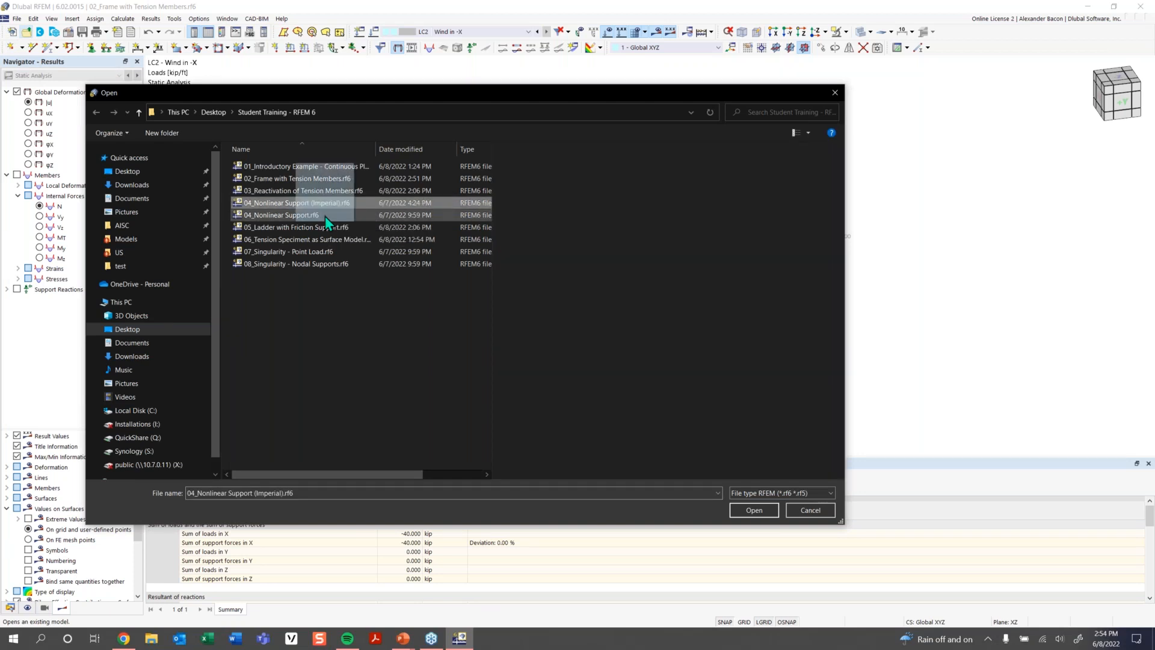
pyautogui.click(755, 510)
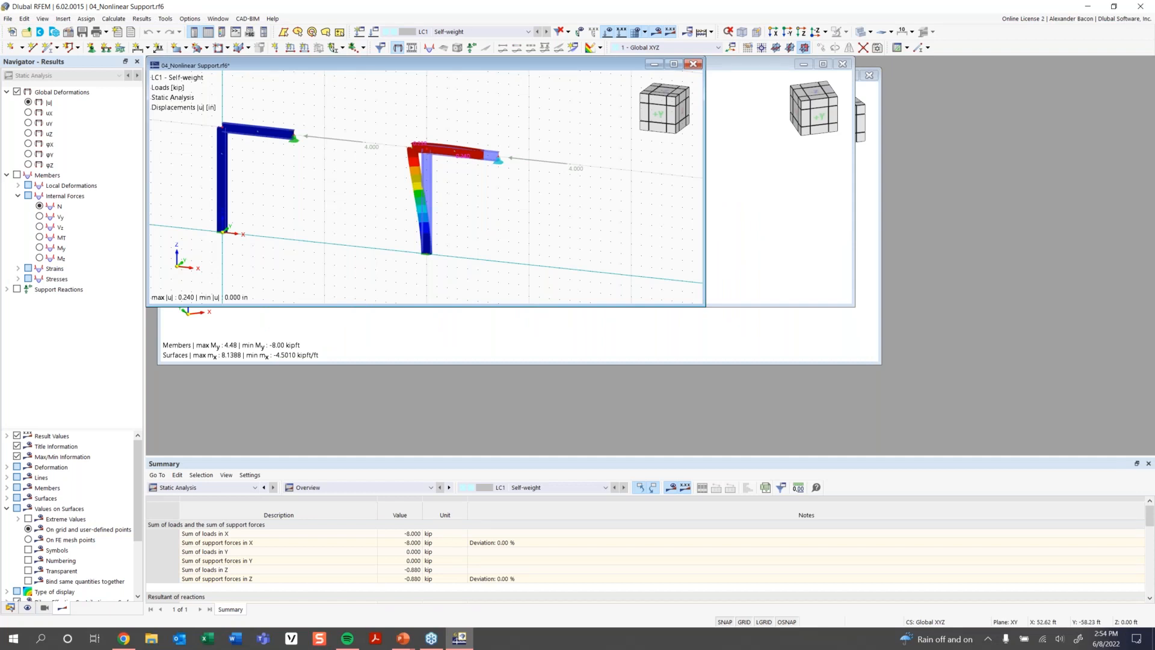
pyautogui.click(673, 64)
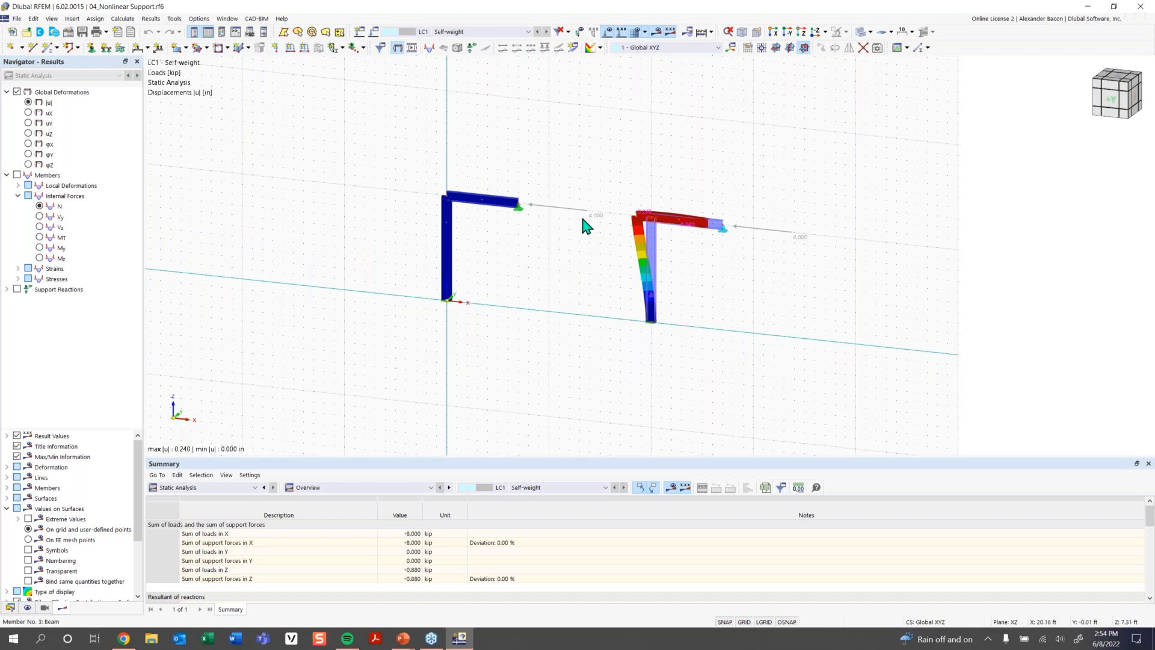
pyautogui.scroll(1, 553, 246)
pyautogui.moveTo(477, 284); pyautogui.dragTo(381, 326, button='middle')
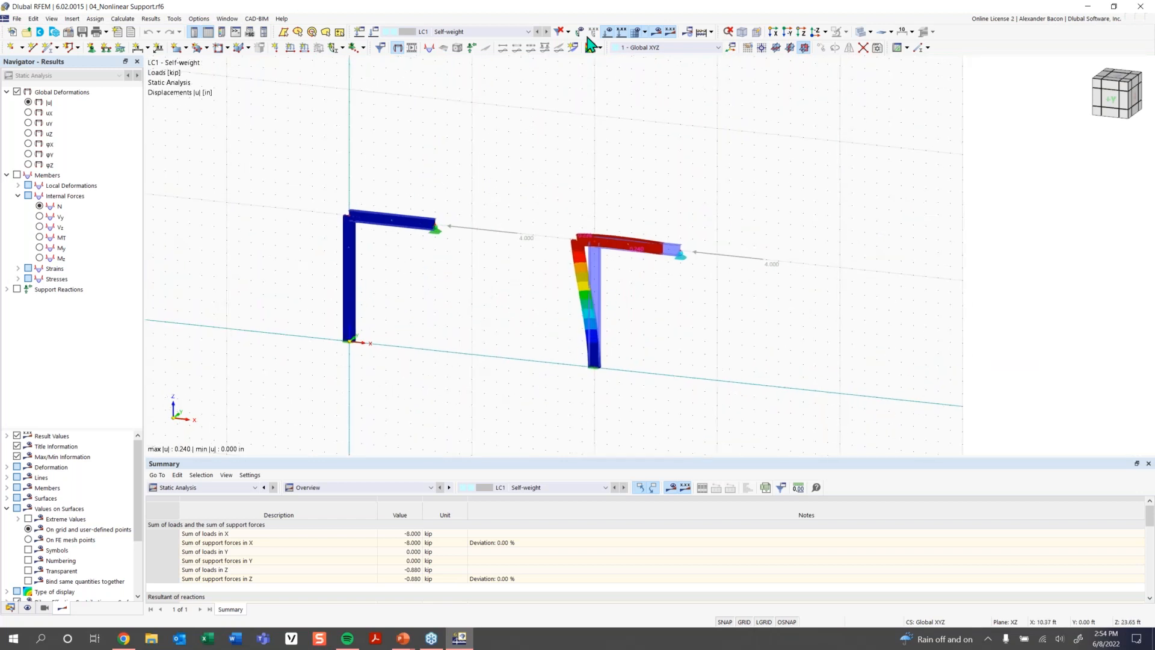
# Hide the LC1 results and enlarge the nodal support symbols on both frames
pyautogui.click(656, 35)
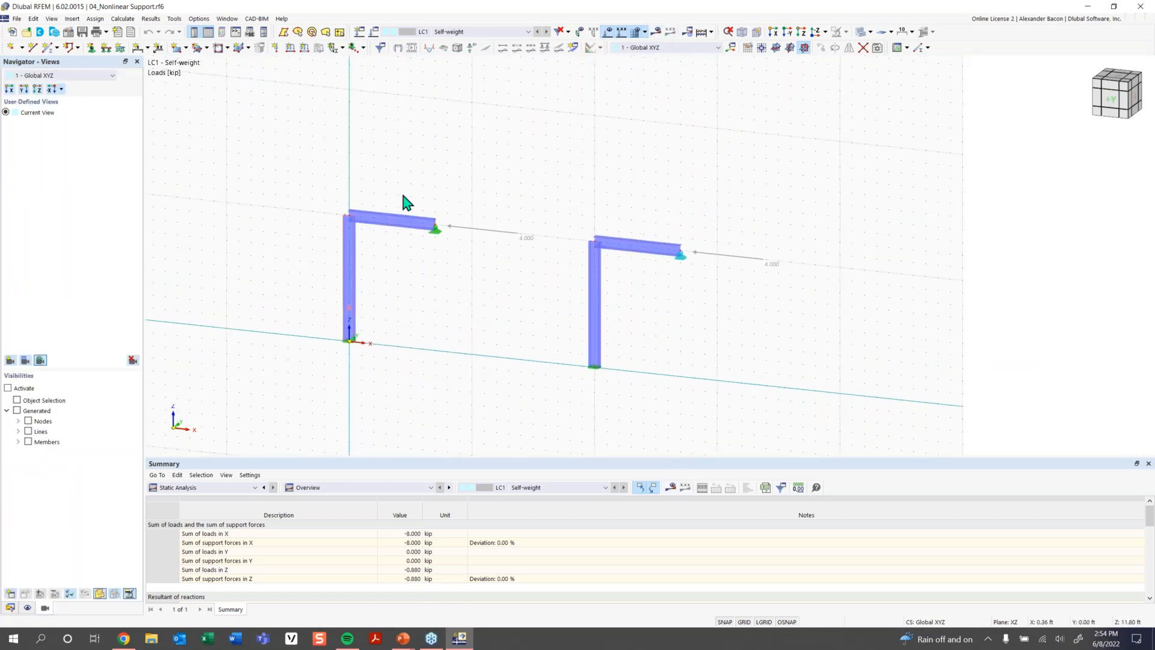
pyautogui.scroll(3, 633, 269)
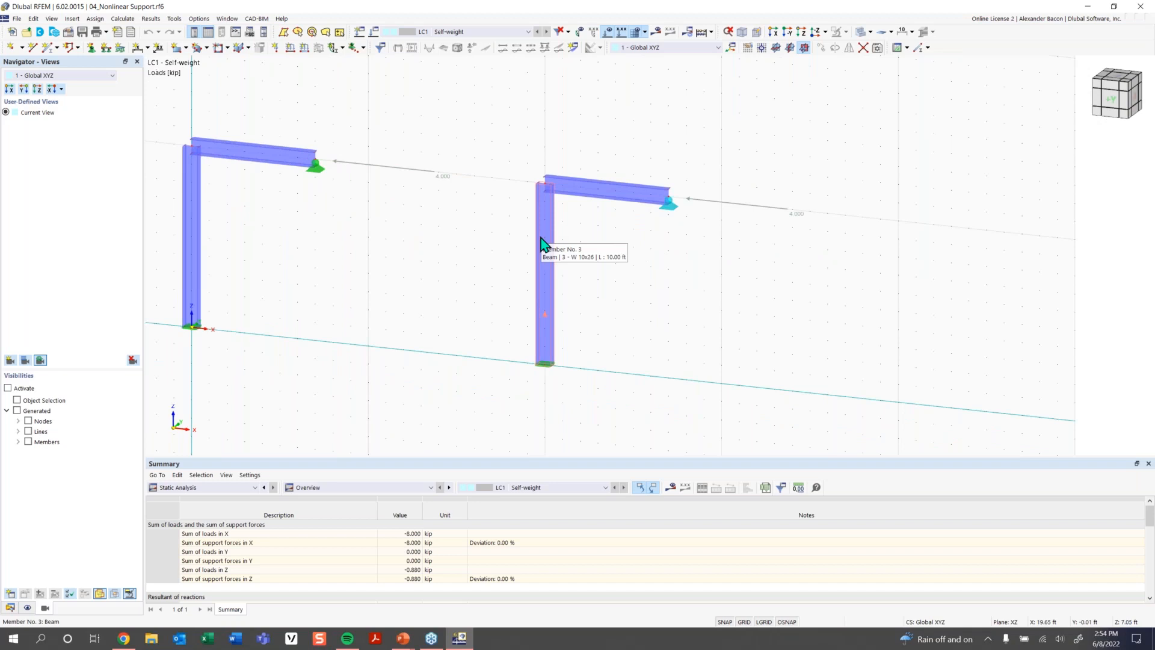
pyautogui.click(673, 211)
pyautogui.scroll(2, 673, 213)
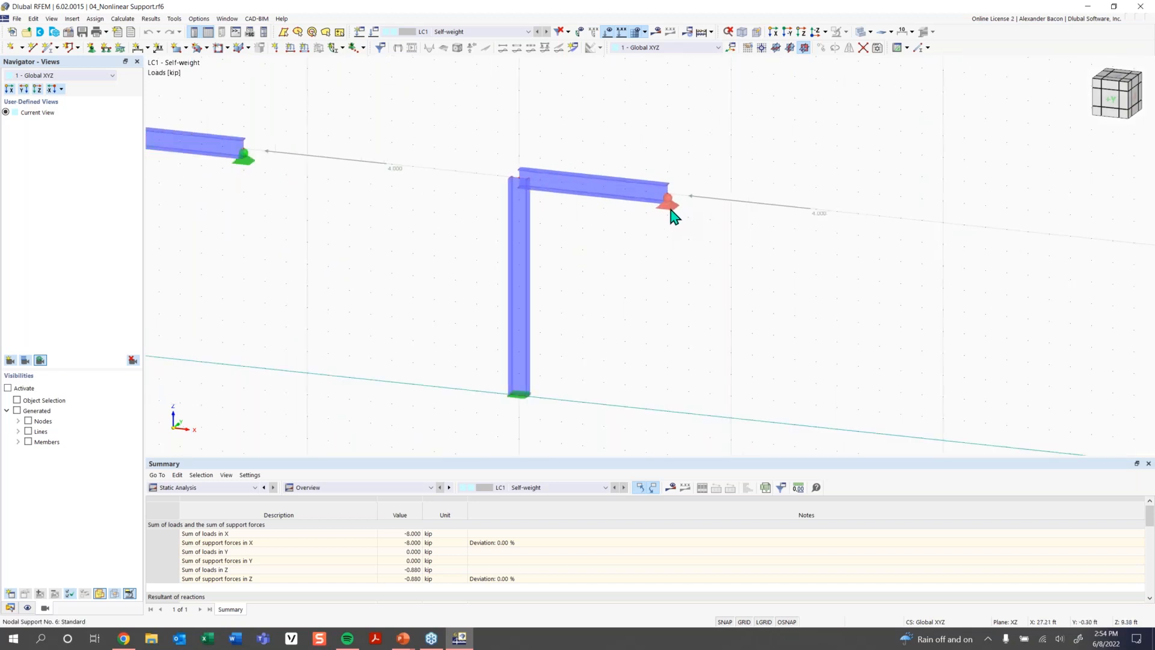
pyautogui.rightClick(671, 211)
pyautogui.moveTo(727, 302); pyautogui.dragTo(765, 308)
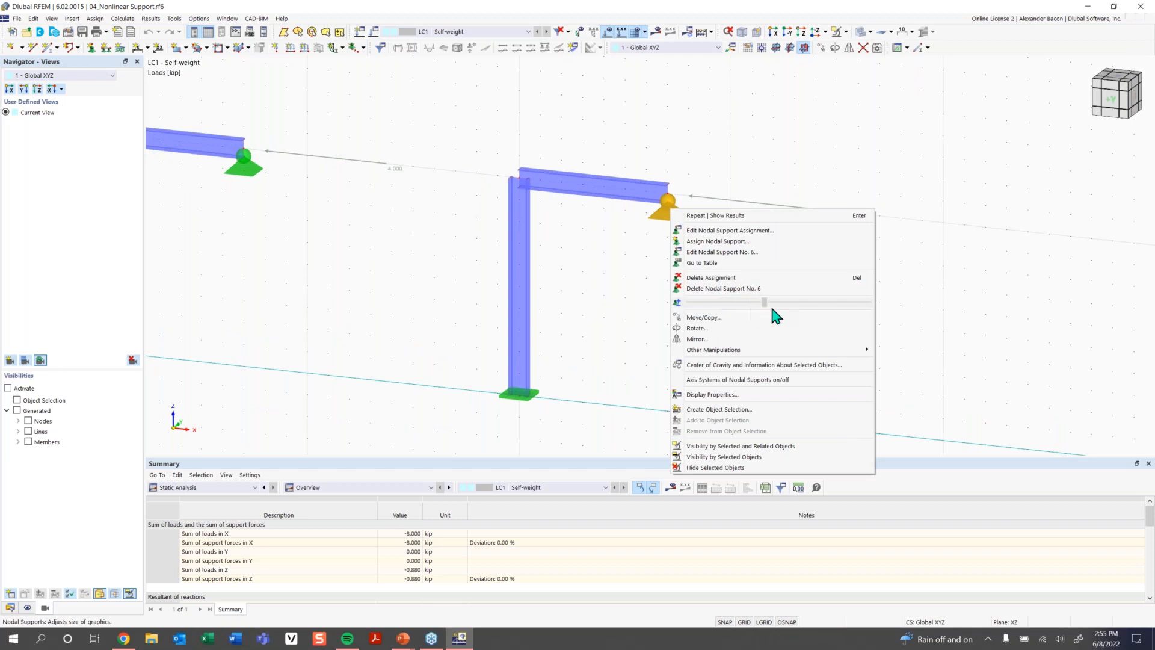
pyautogui.click(645, 302)
pyautogui.moveTo(392, 265); pyautogui.dragTo(459, 253, button='middle')
# Review the nodal support at the second frame's beam end, keeping the uX nonlinearity at Failure if negative Px
pyautogui.click(729, 199)
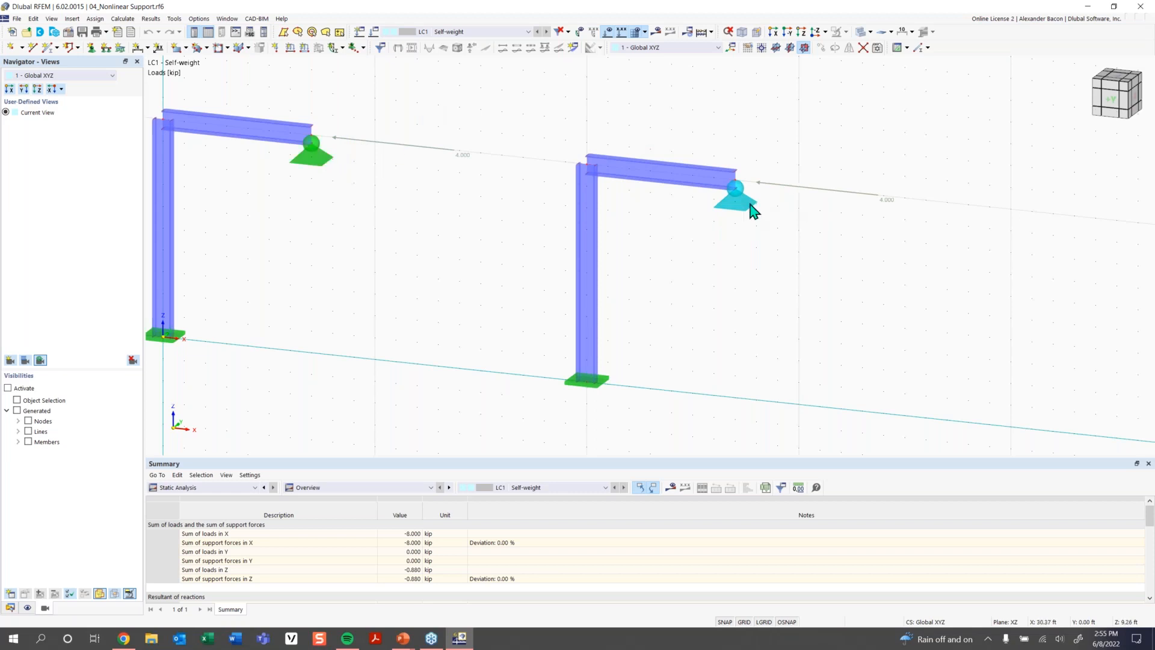
pyautogui.click(750, 201)
pyautogui.doubleClick(745, 200)
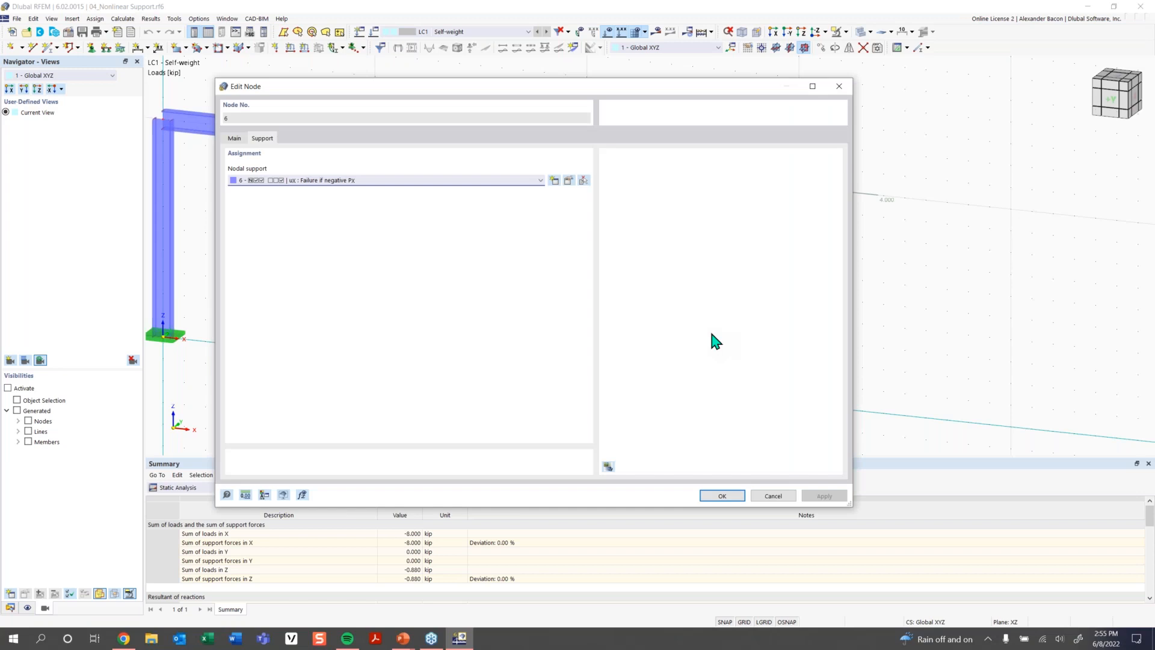
pyautogui.click(569, 181)
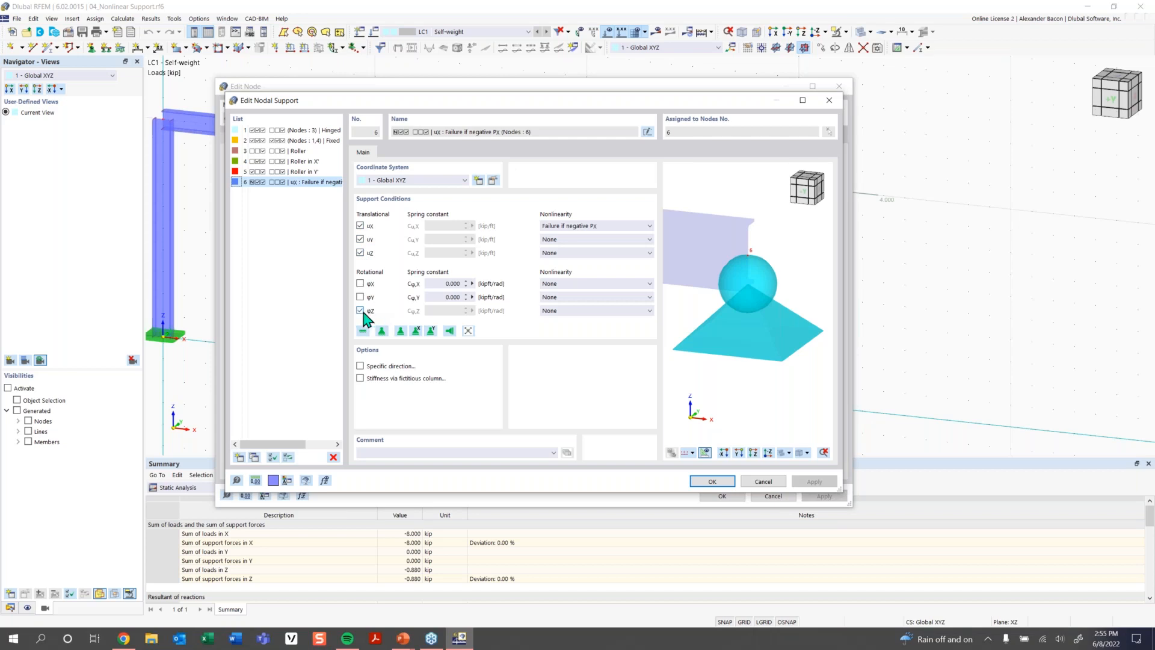
pyautogui.click(571, 226)
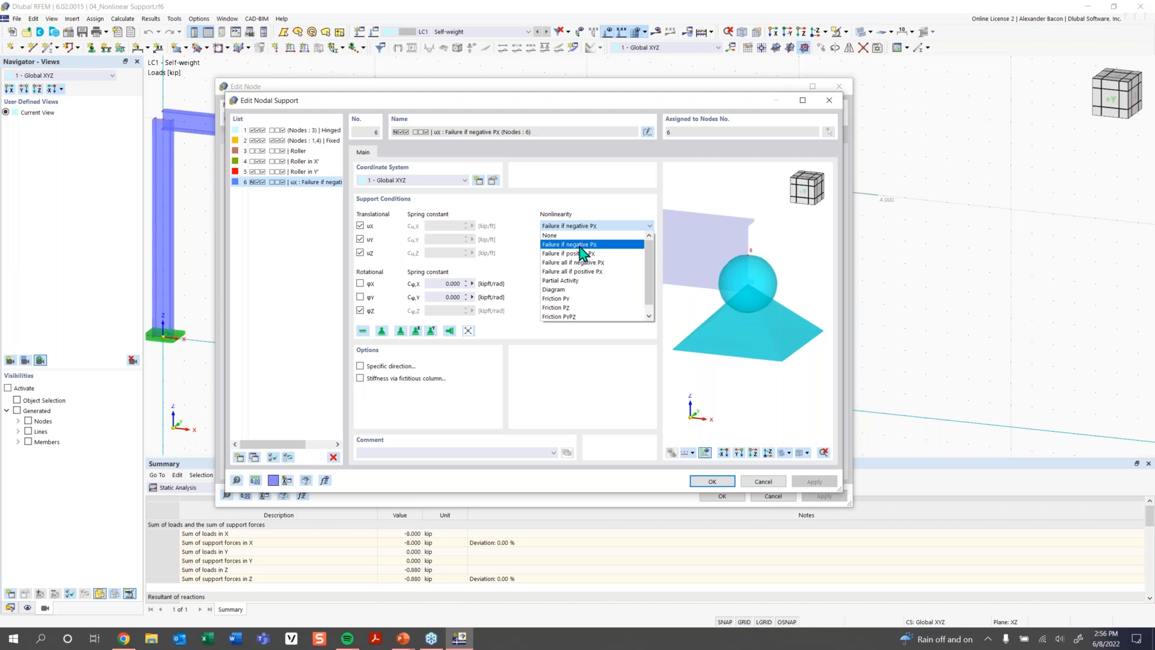
pyautogui.click(582, 245)
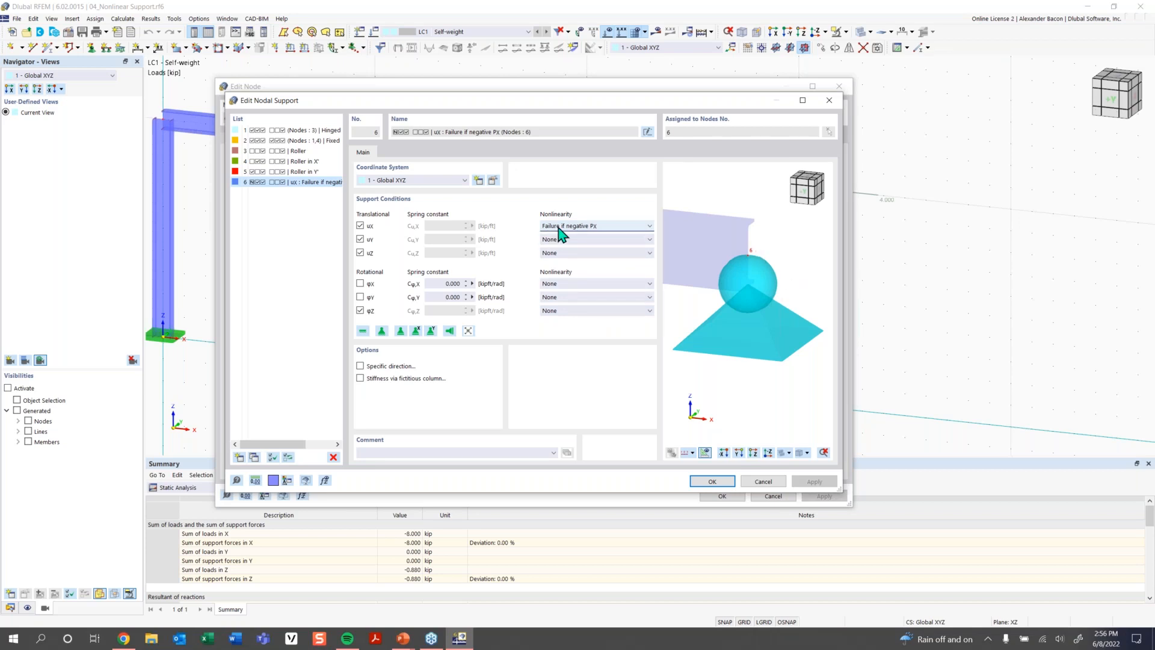
pyautogui.click(713, 482)
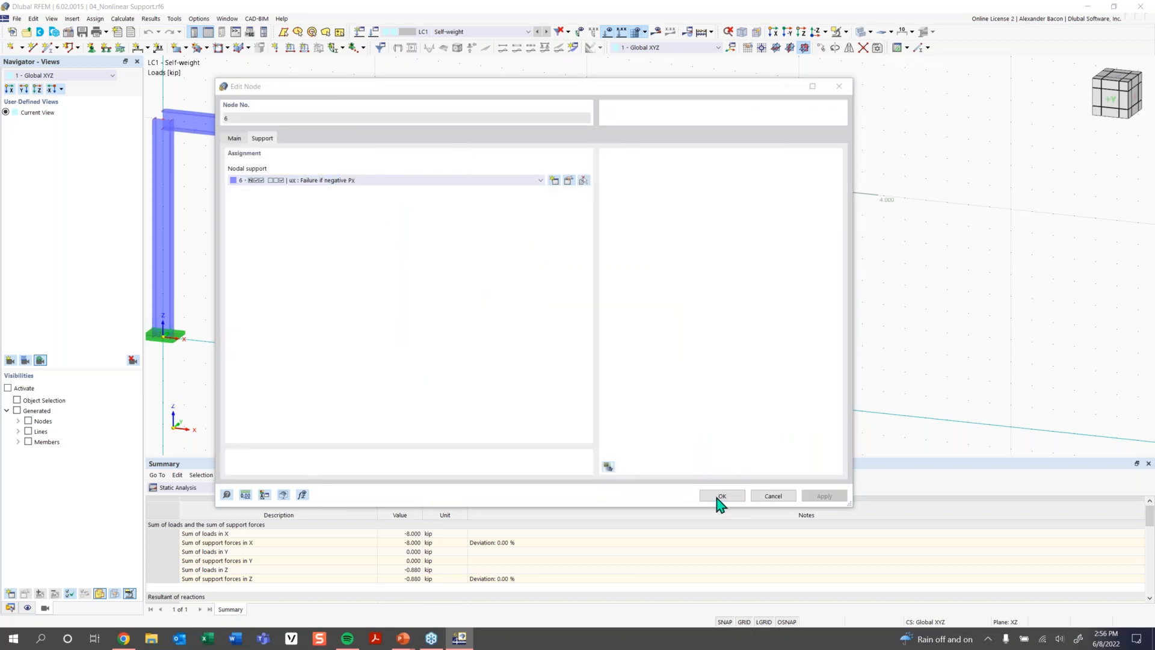
pyautogui.click(720, 497)
# Show the LC1 displacement results again for both frames and clear the support selection
pyautogui.scroll(-3, 689, 369)
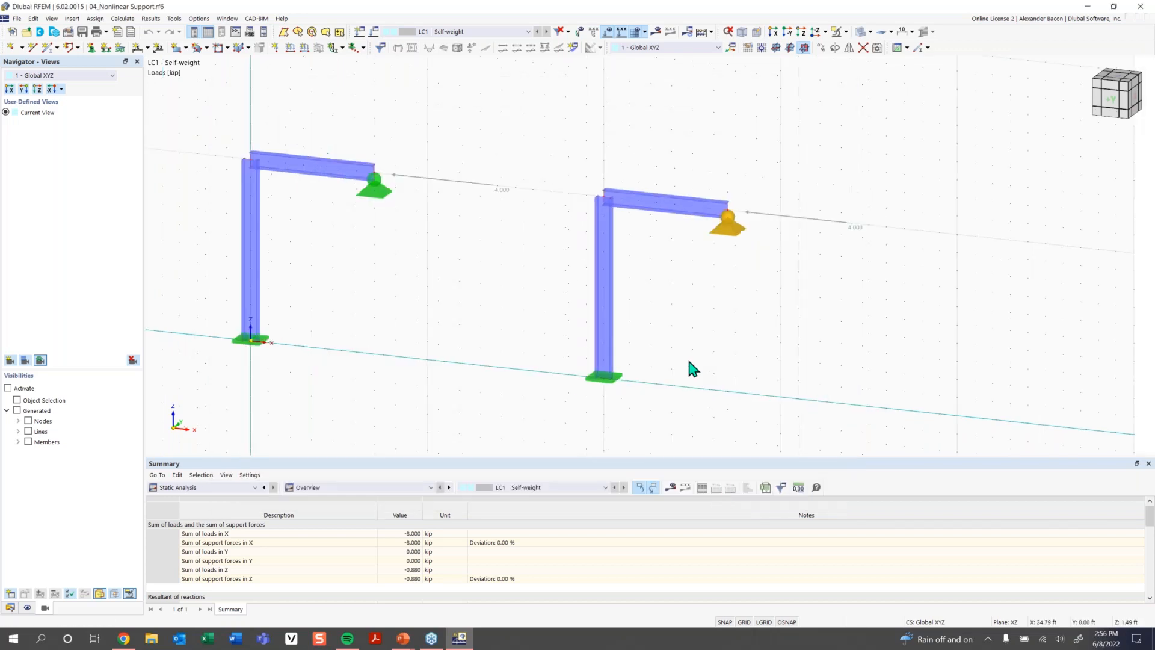
pyautogui.click(657, 31)
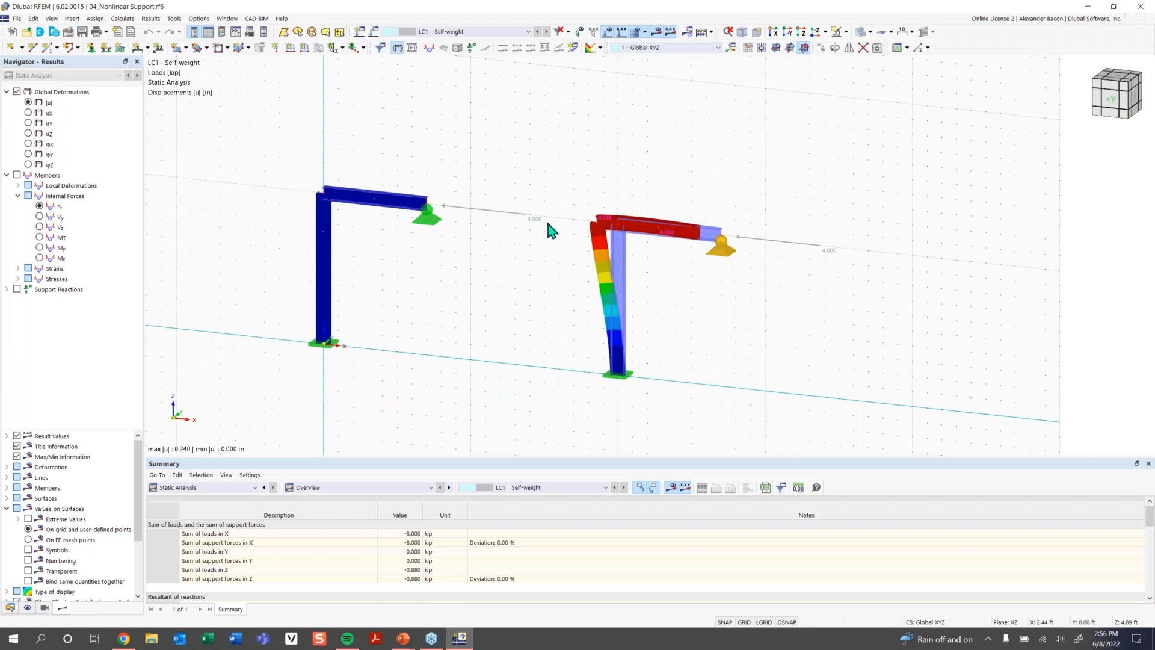
pyautogui.click(987, 39)
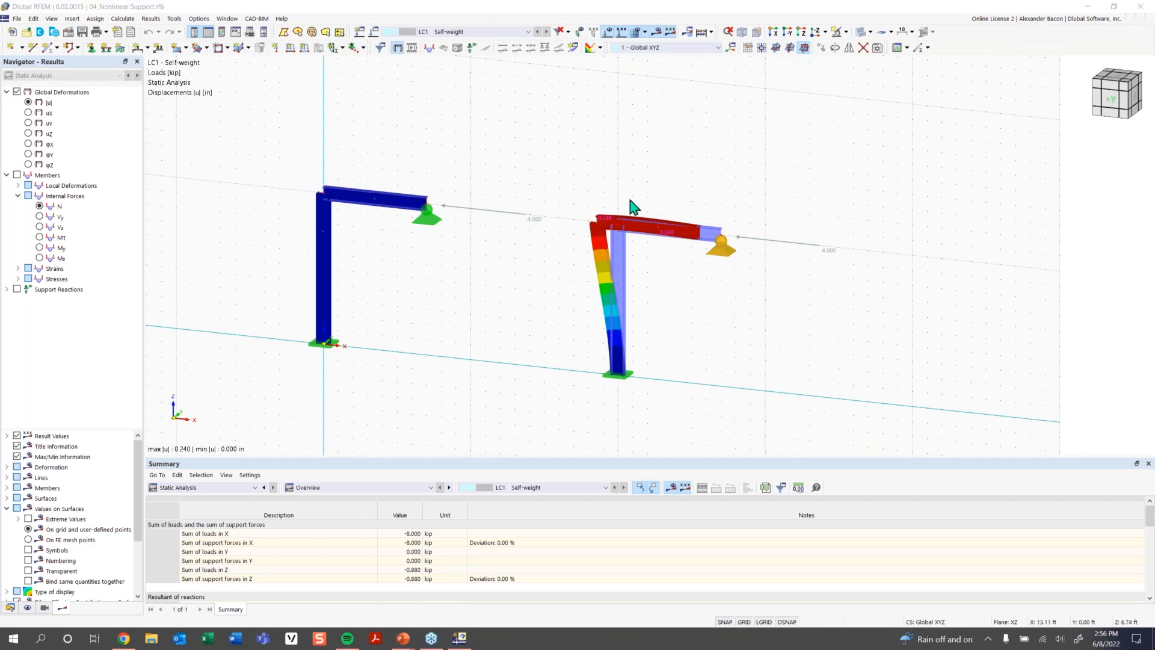
# Raise the deformations display factor to 256 and compare the exaggerated deformed shapes of the two frames
pyautogui.click(222, 32)
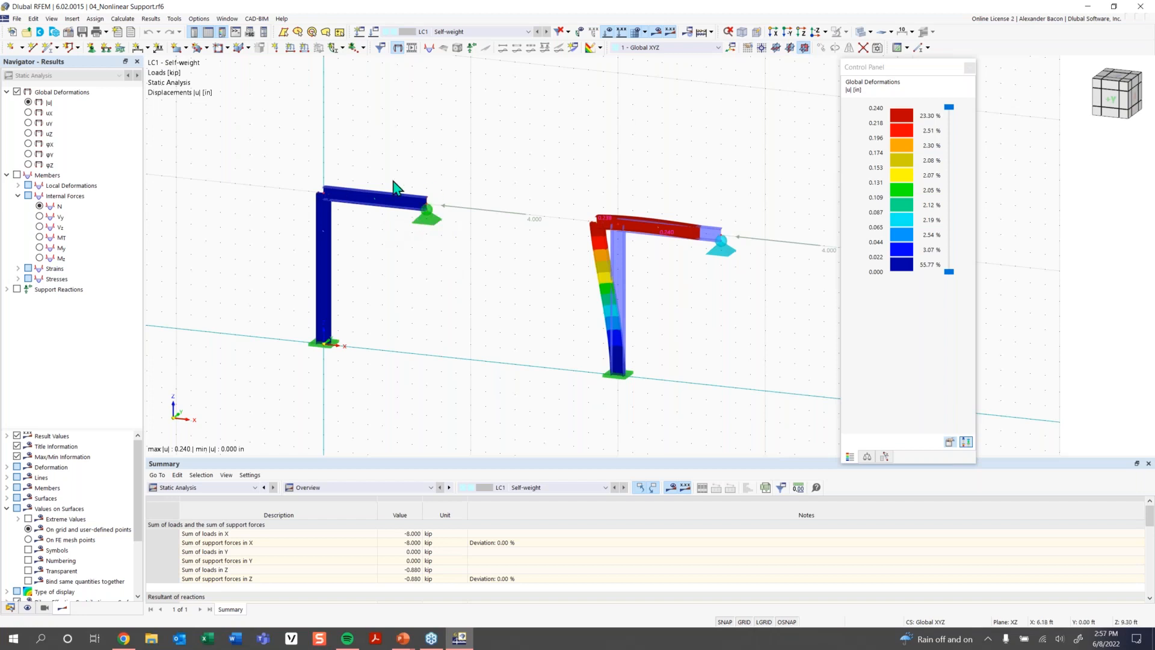
pyautogui.moveTo(679, 263); pyautogui.dragTo(558, 239, button='middle')
pyautogui.scroll(1, 618, 233)
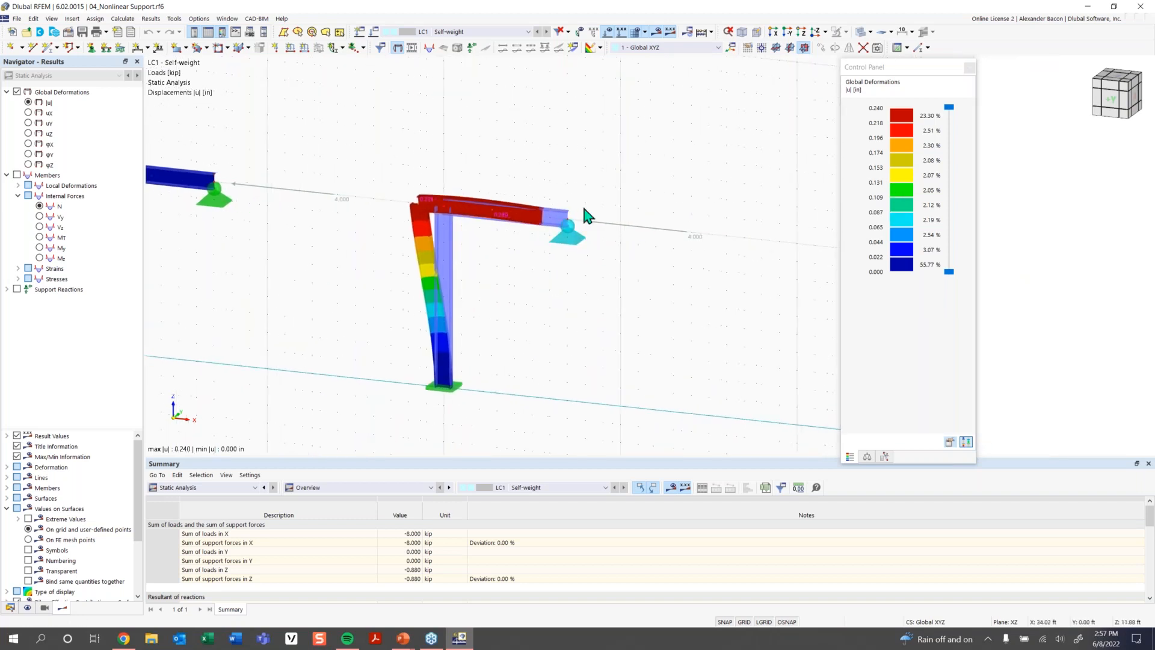
pyautogui.click(868, 459)
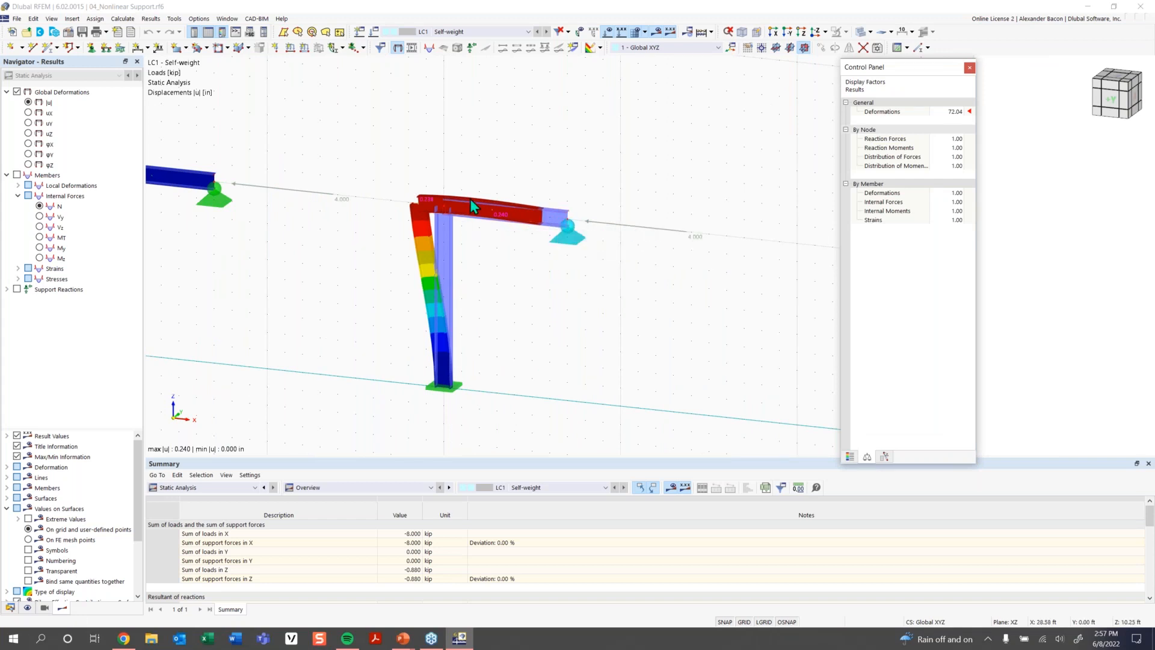
pyautogui.click(958, 113)
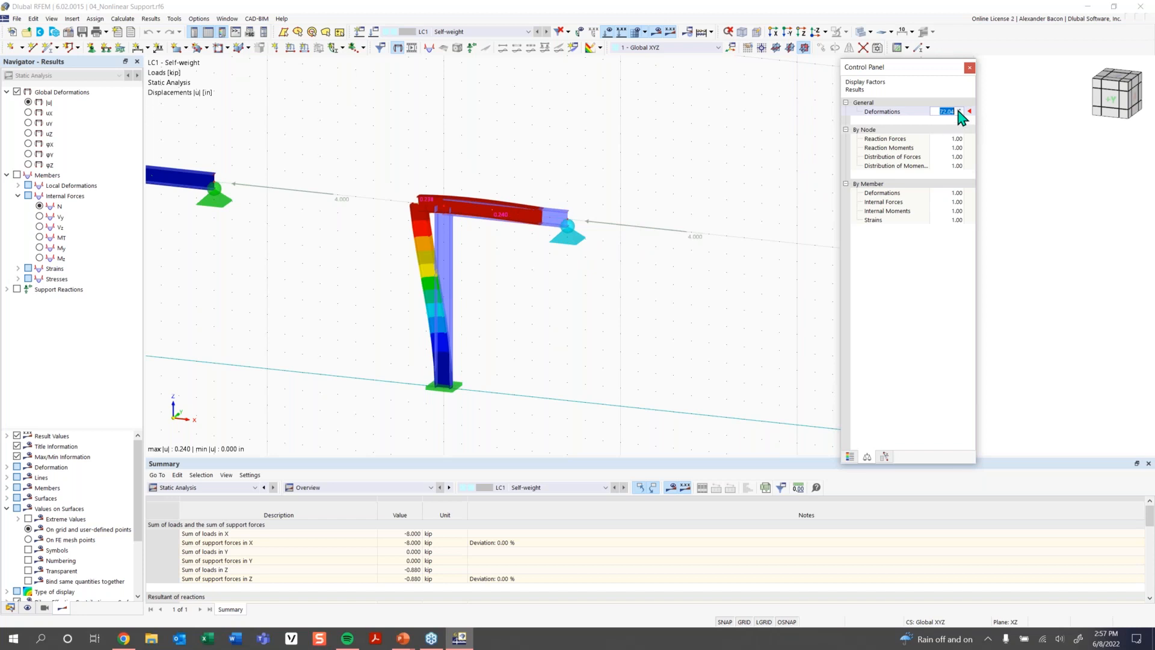
pyautogui.click(961, 110)
pyautogui.click(960, 110)
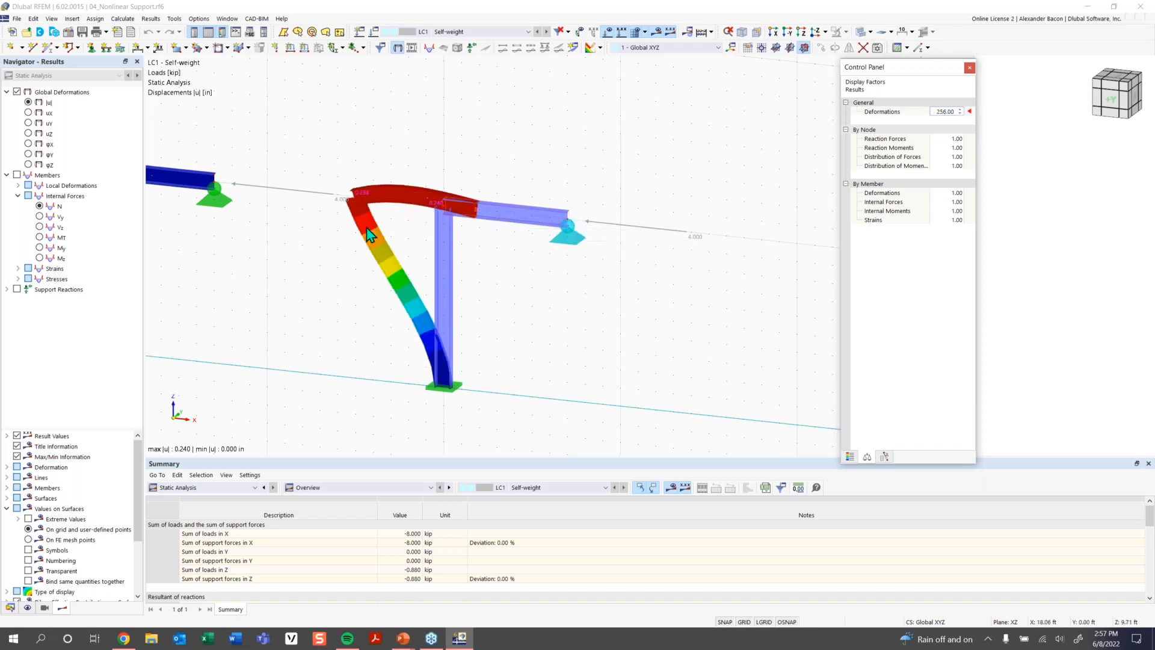
pyautogui.scroll(-3, 361, 240)
pyautogui.moveTo(371, 234); pyautogui.dragTo(422, 235, button='middle')
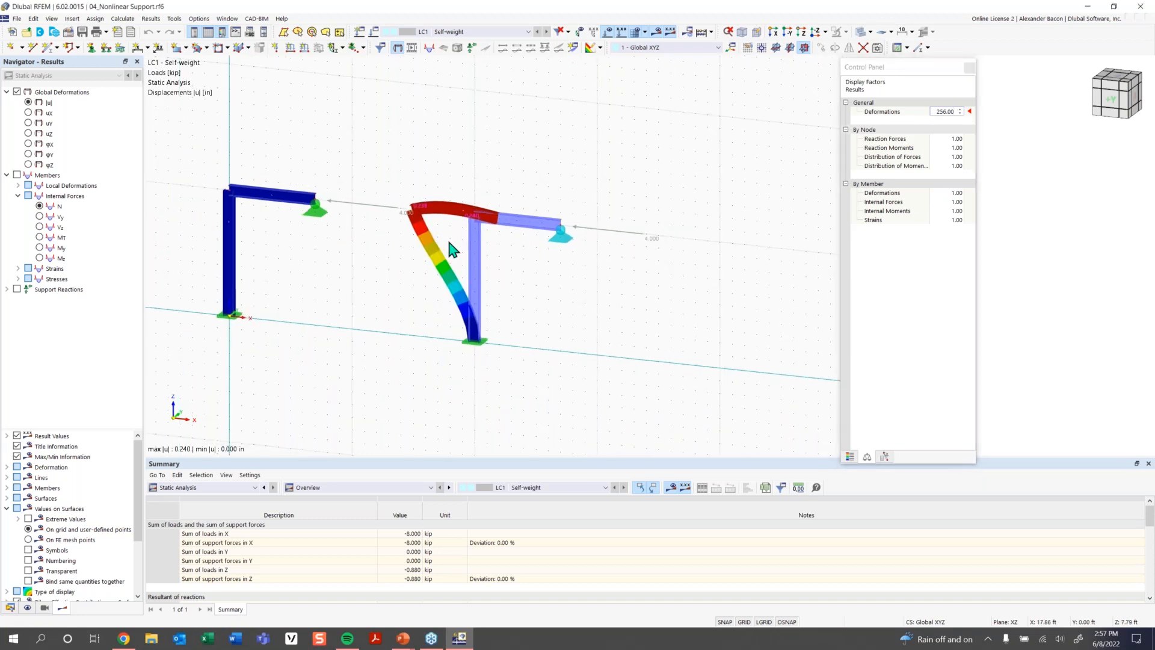
# Display the local nodal support reactions Px, Py and Pz on both frames and show the global deformations colour scale
pyautogui.click(17, 289)
pyautogui.click(7, 290)
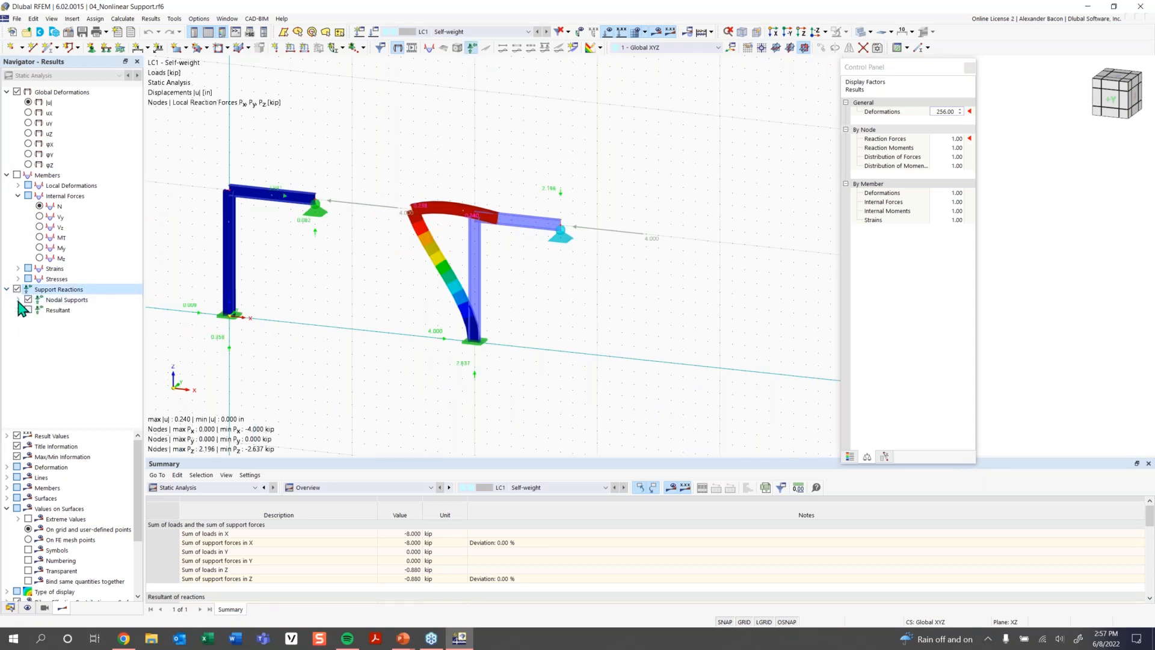
pyautogui.click(18, 300)
pyautogui.scroll(2, 279, 205)
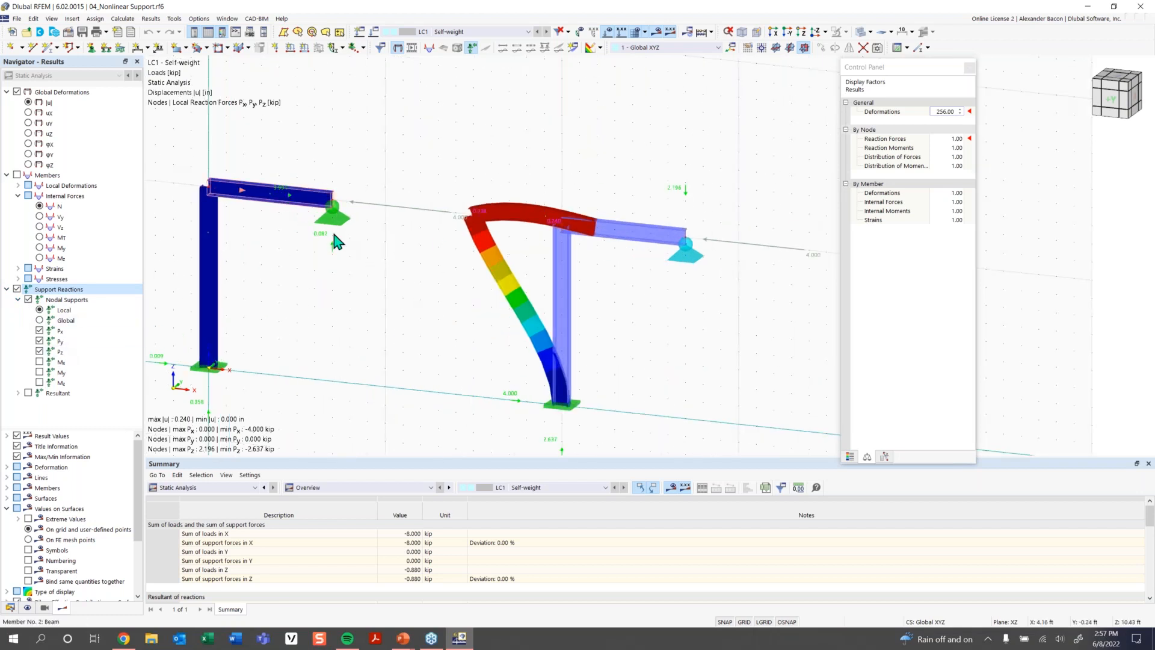
pyautogui.scroll(-1, 636, 280)
pyautogui.moveTo(619, 309); pyautogui.dragTo(551, 303, button='middle')
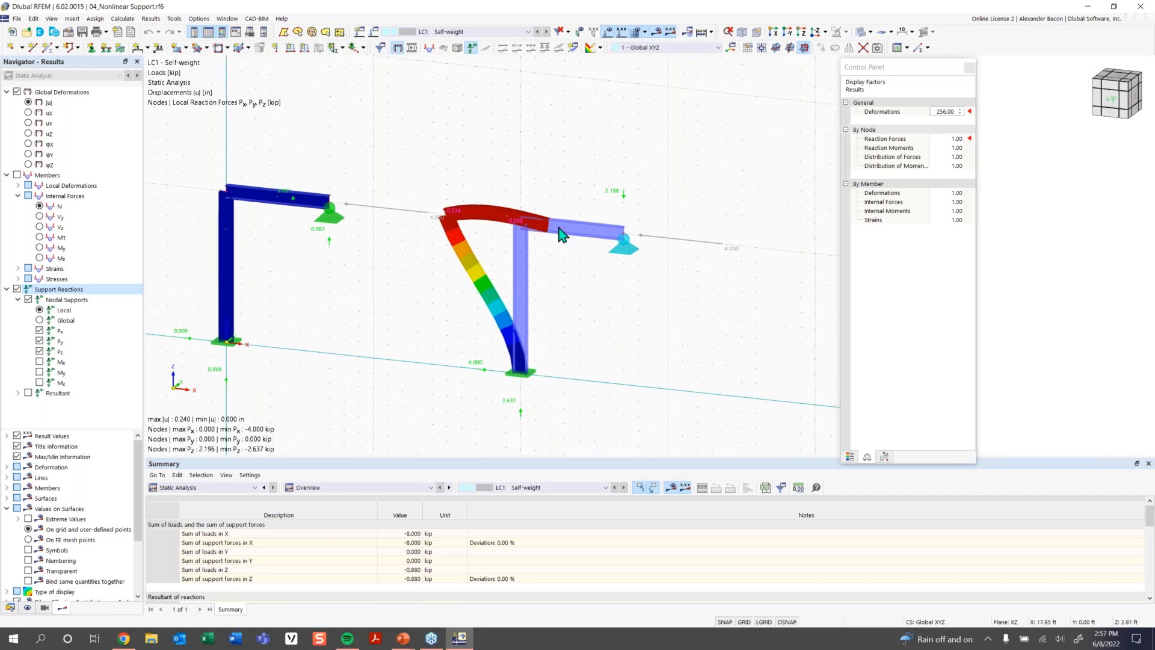
pyautogui.click(850, 457)
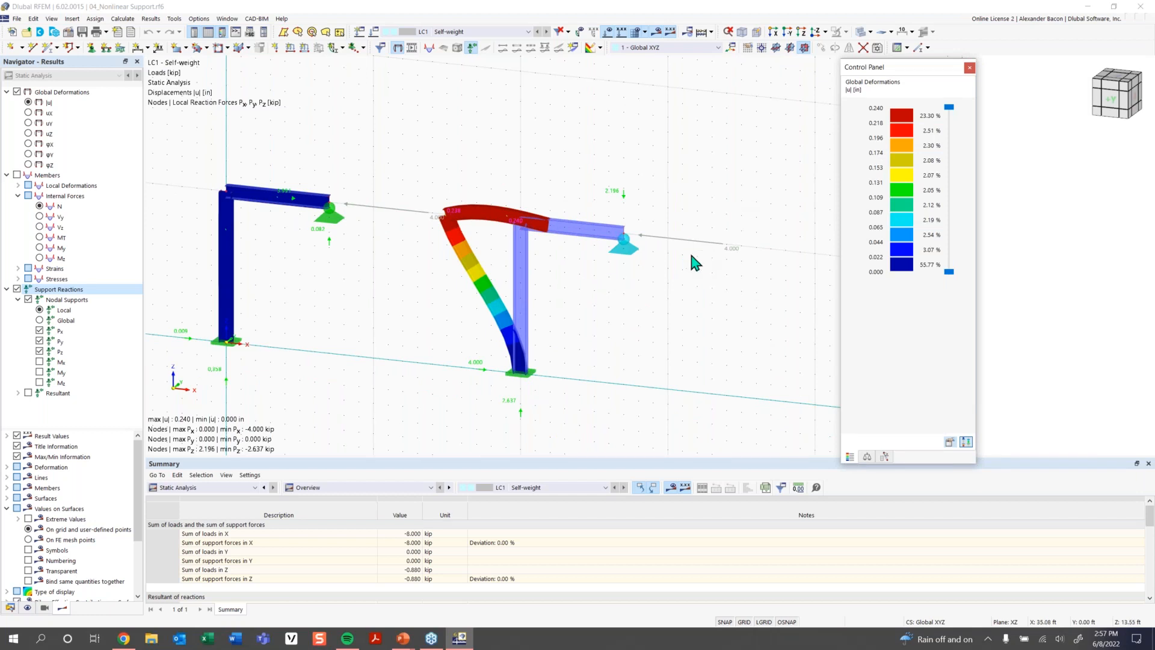
pyautogui.scroll(-1, 691, 263)
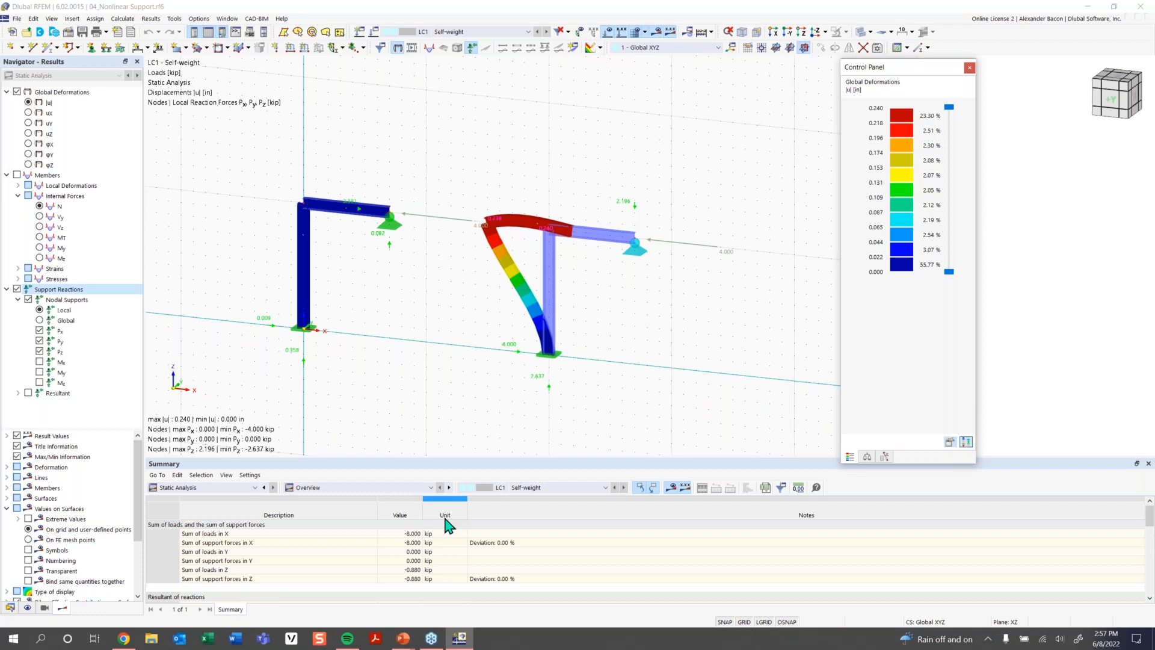
# Switch to the PowerPoint slide show and advance to the Any Questions slide
pyautogui.moveTo(403, 637)
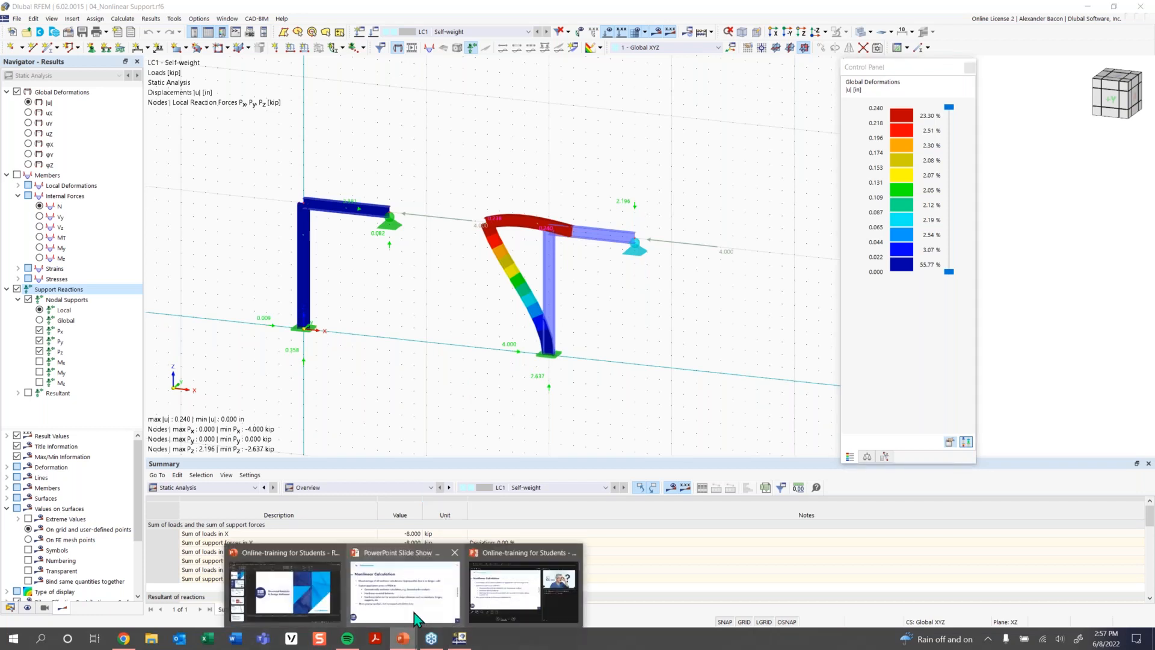
pyautogui.click(439, 592)
pyautogui.click(836, 503)
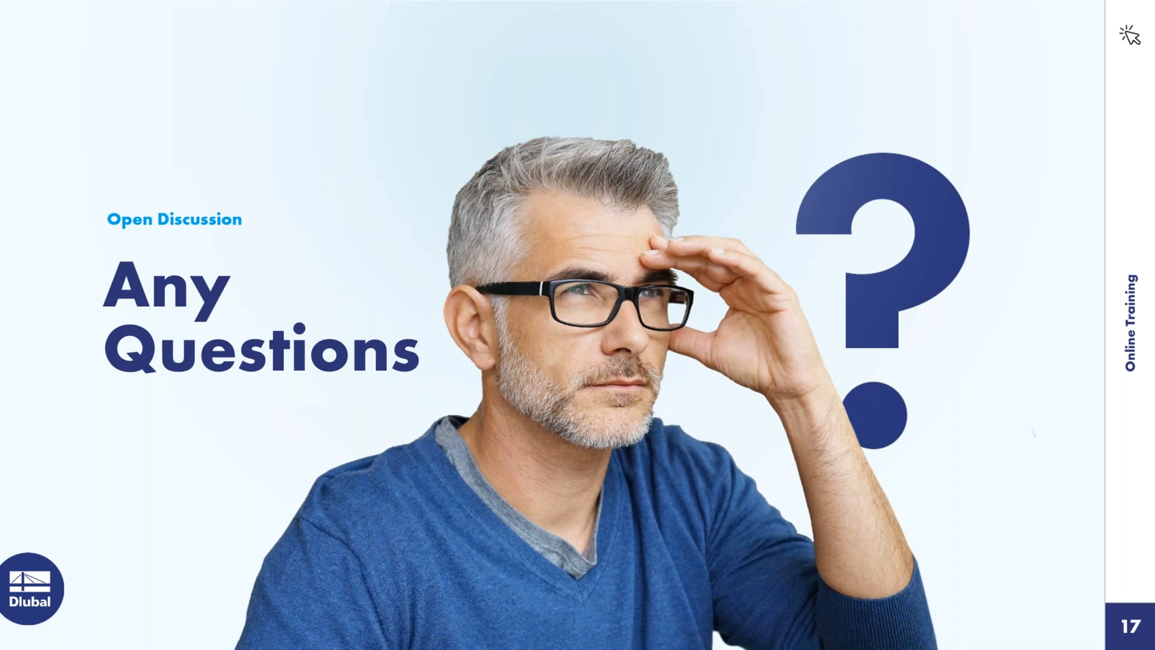
# Switch back to RFEM, move the Control Panel clear of the model and assign the hotkey Ctrl+M to Measure Distance Between Two Nodes
pyautogui.hotkey('alt', 'Tab')
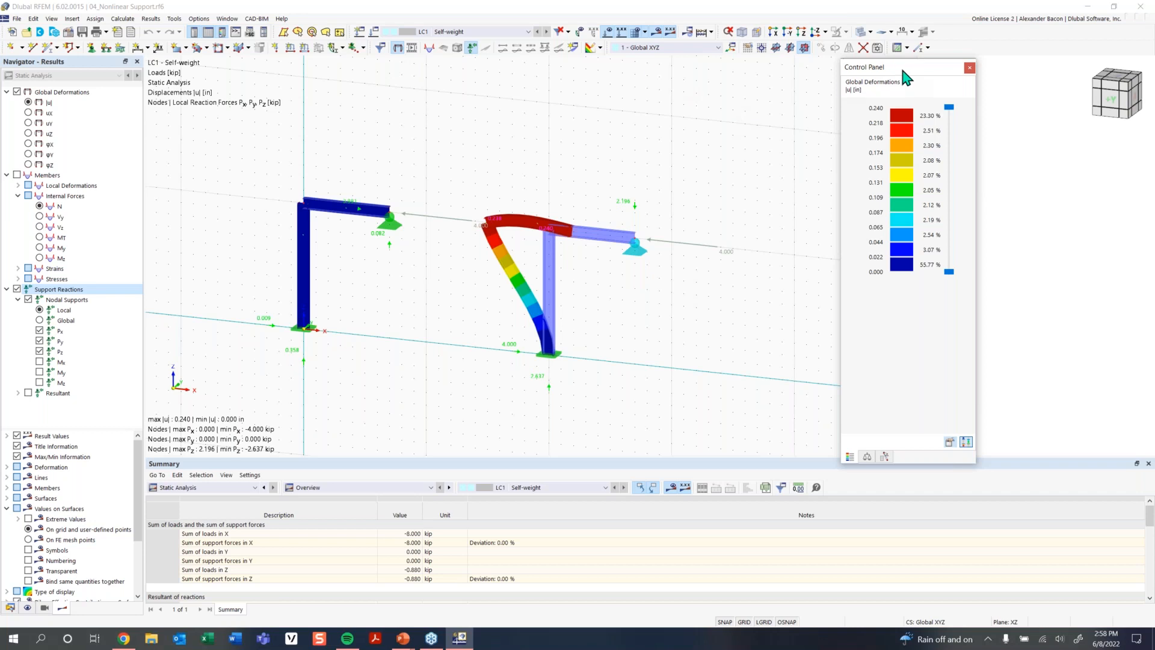
pyautogui.moveTo(902, 65); pyautogui.dragTo(1004, 97)
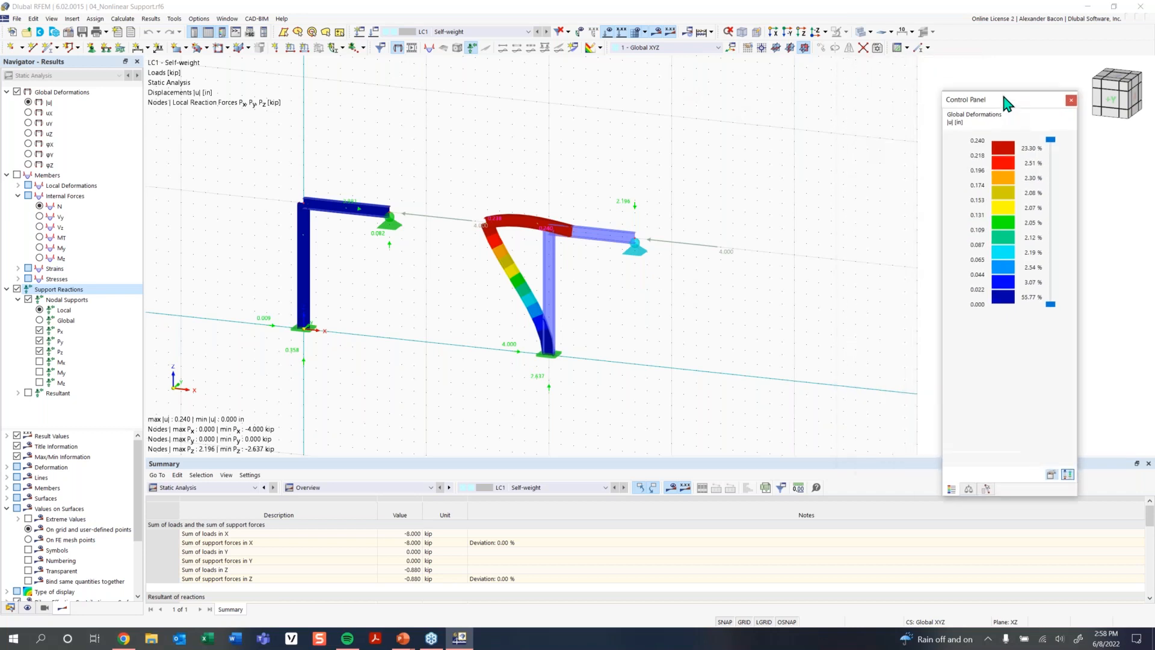
pyautogui.rightClick(955, 47)
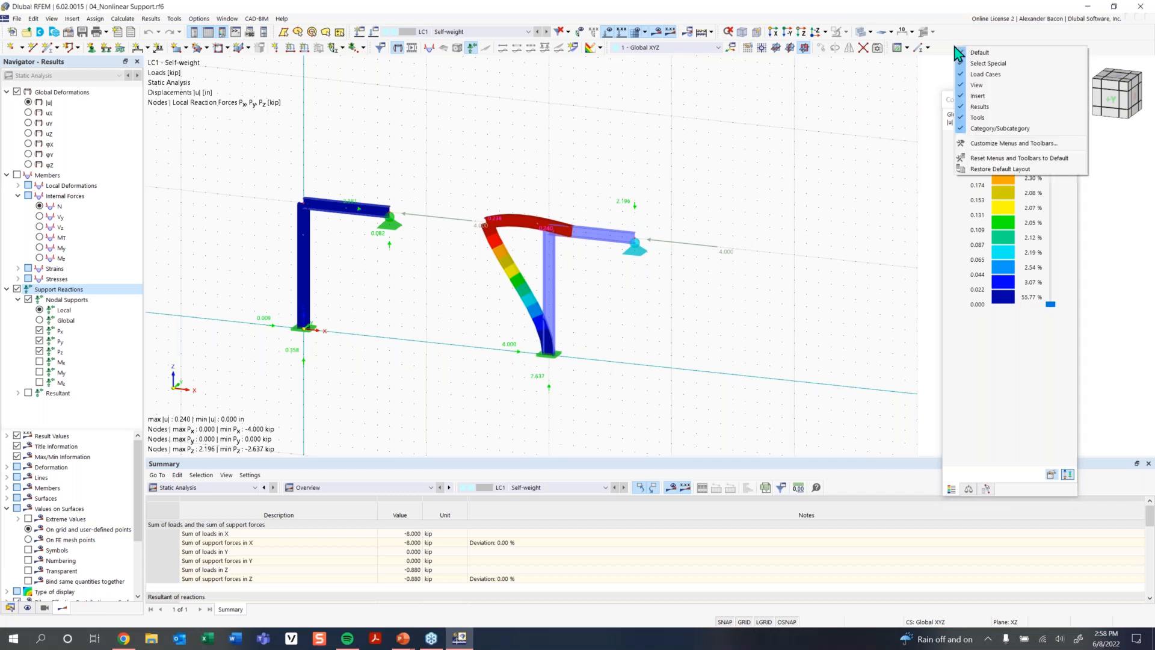
pyautogui.click(992, 144)
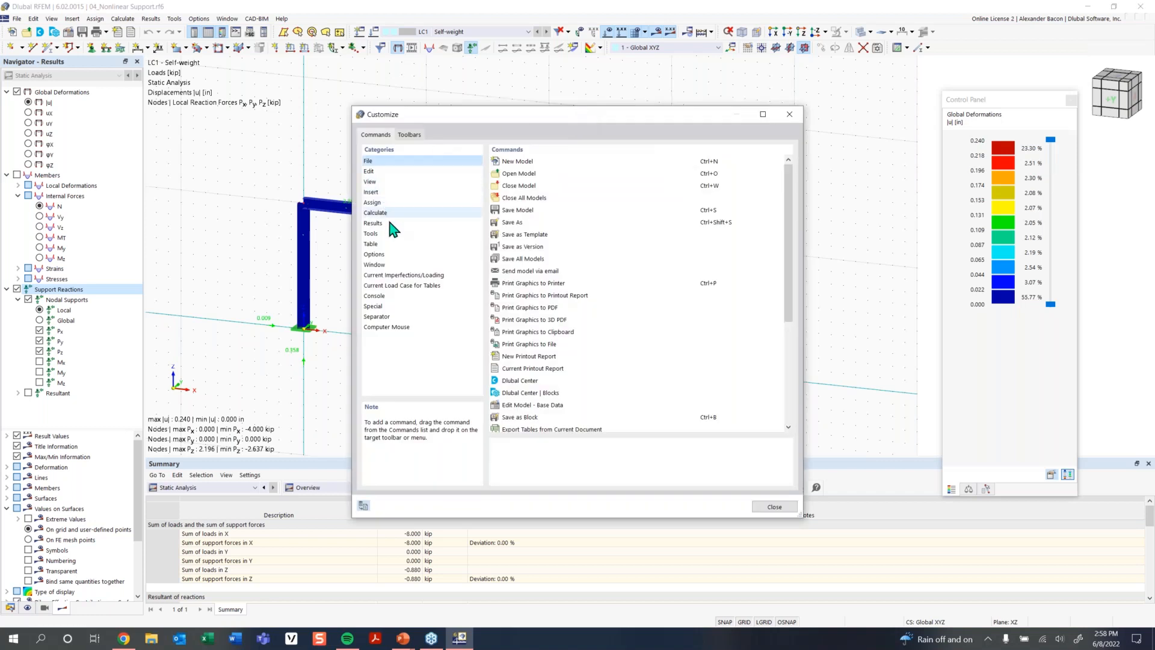
pyautogui.click(384, 234)
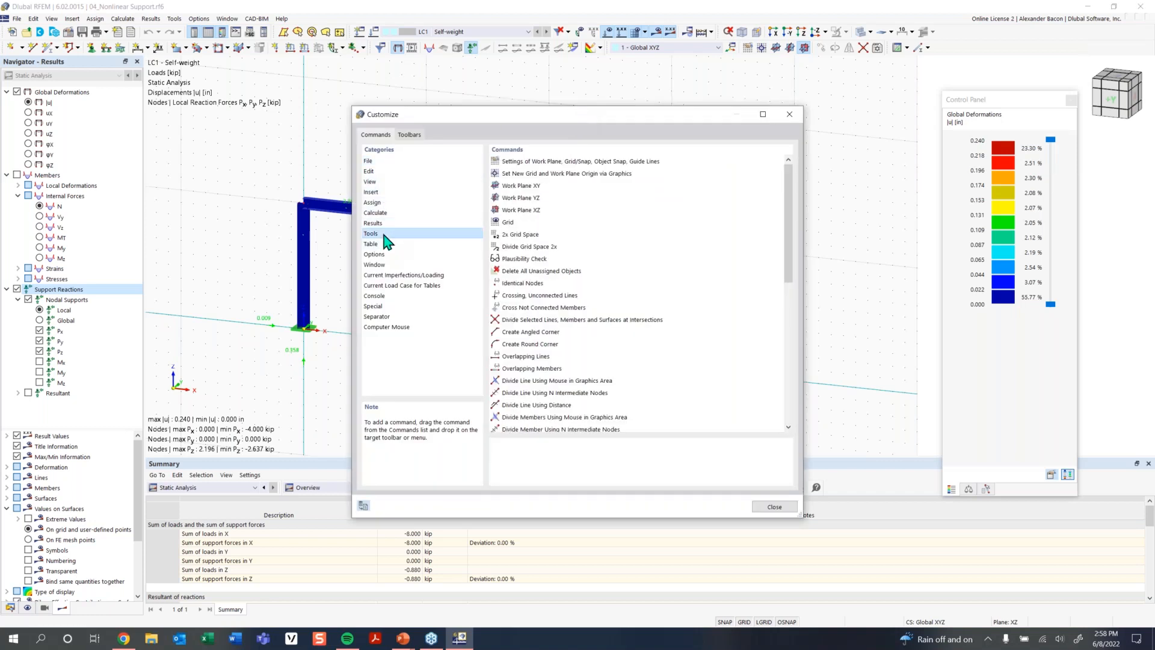
pyautogui.scroll(-6, 587, 295)
pyautogui.scroll(-2, 587, 295)
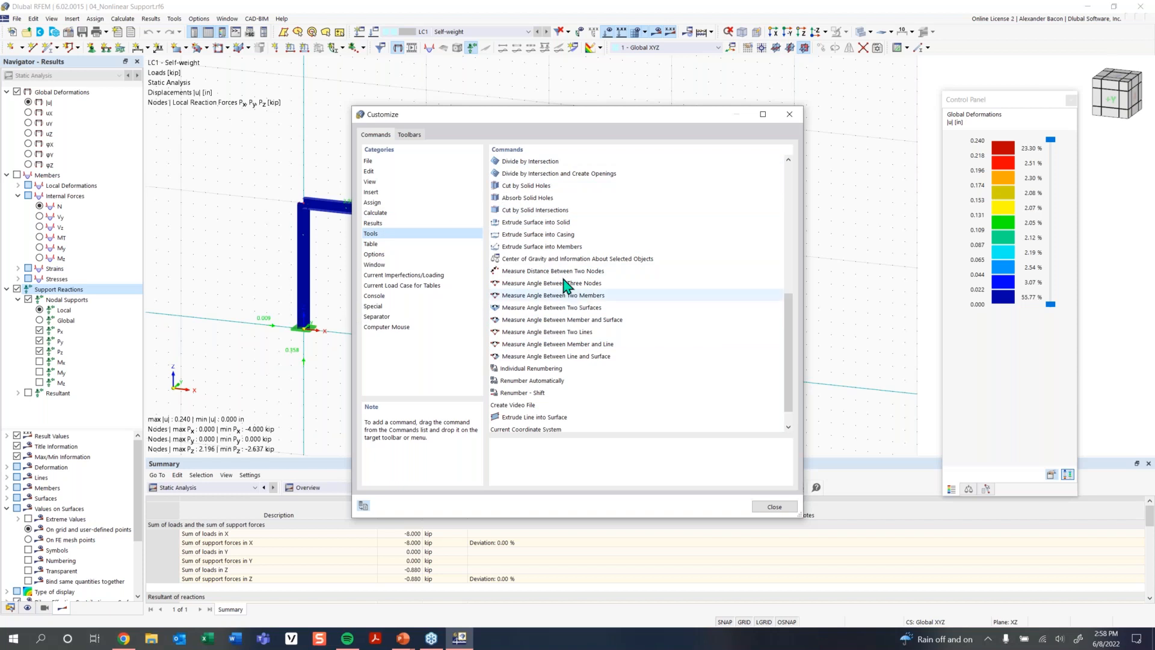
pyautogui.doubleClick(562, 271)
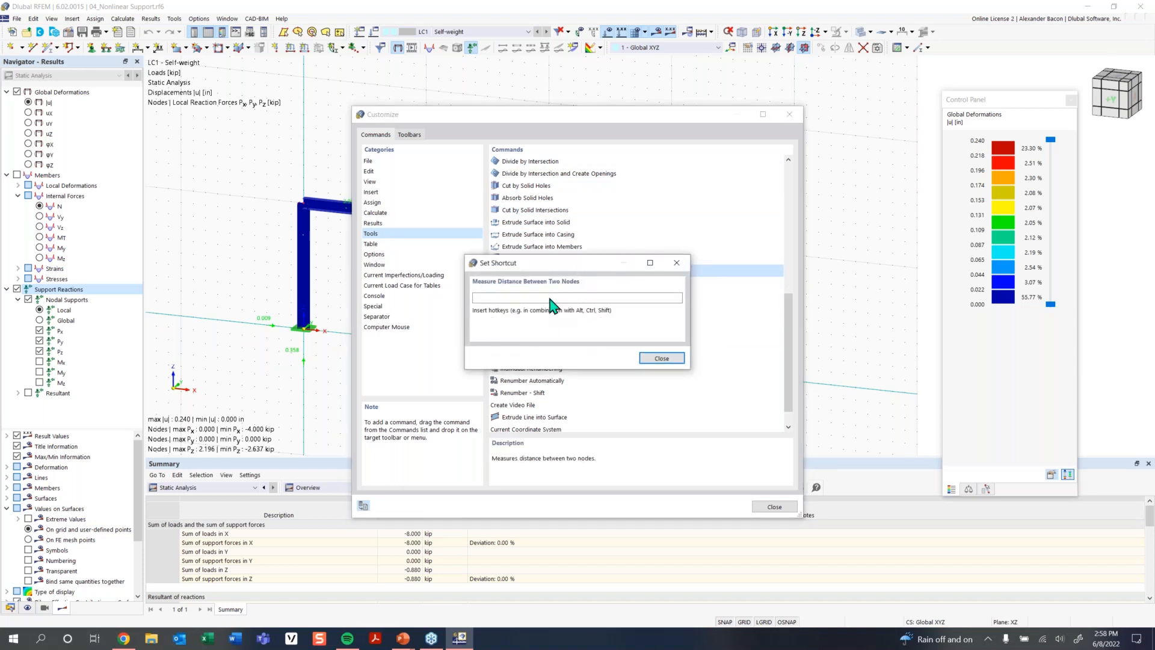
pyautogui.hotkey('ctrl', 'm')
pyautogui.click(604, 358)
pyautogui.click(790, 114)
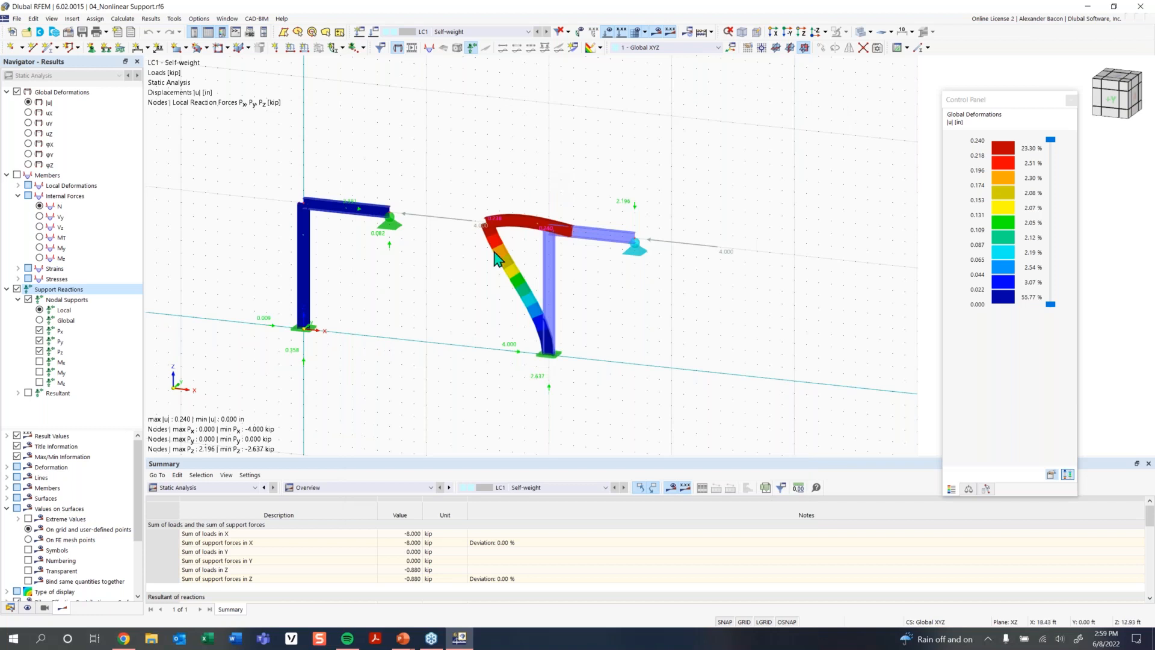
# Return to the open discussion slide in the PowerPoint slide show
pyautogui.moveTo(407, 641)
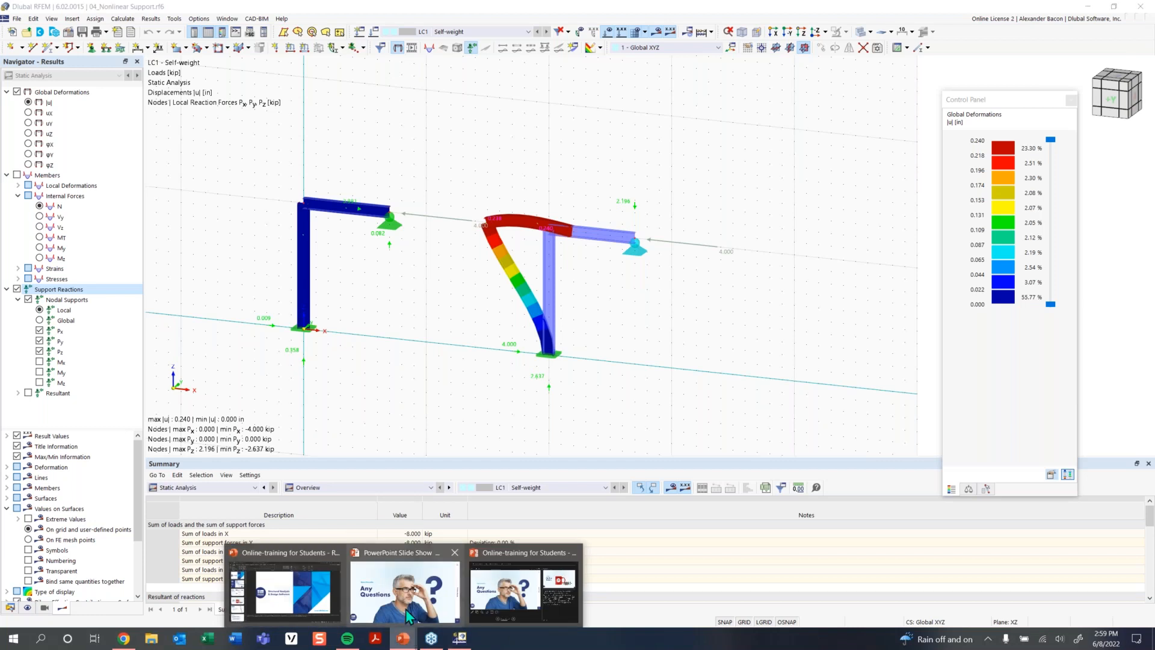
pyautogui.click(409, 615)
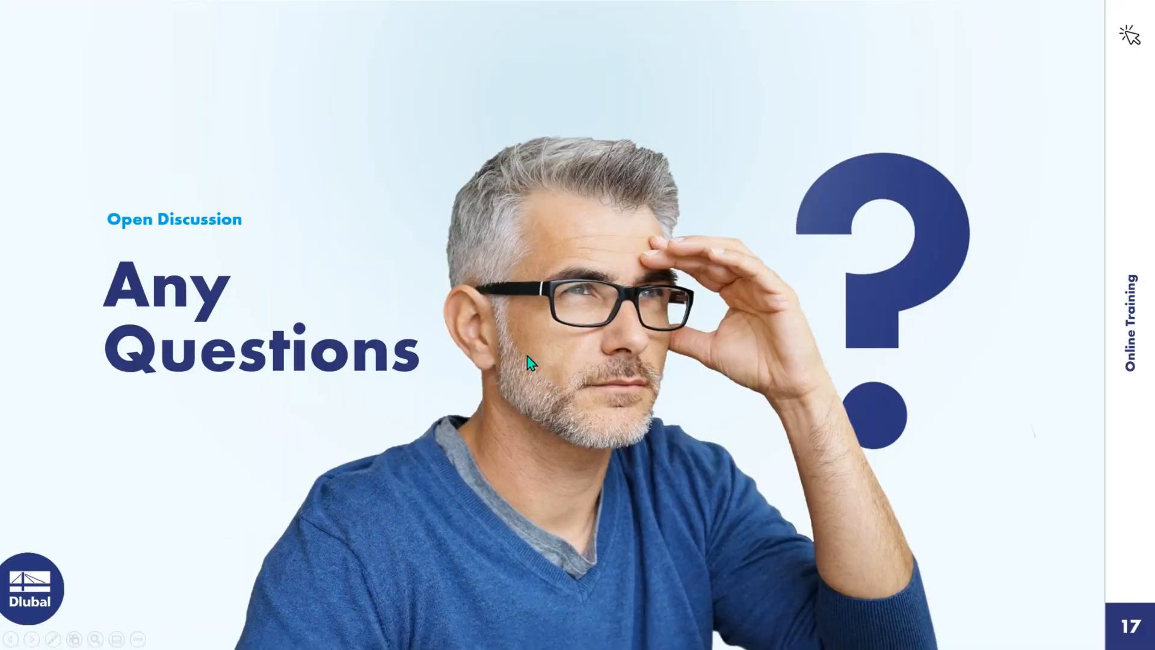
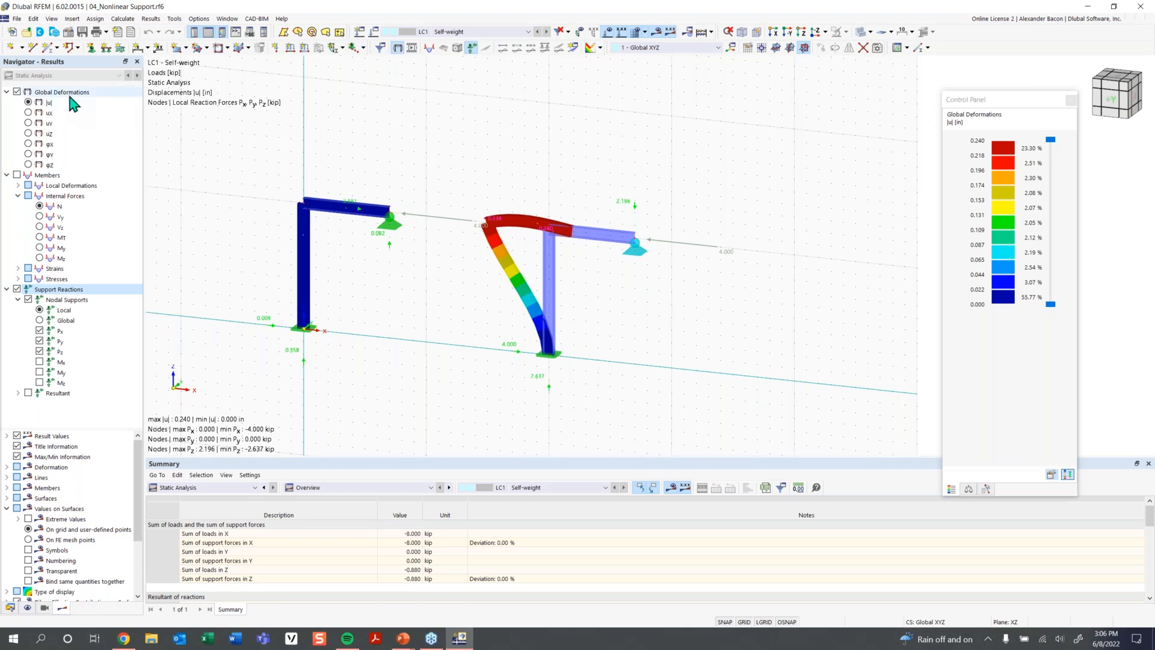
# Open the model 05_Ladder with Friction Support.rf6 from the Student Training - RFEM 6 folder
pyautogui.click(27, 32)
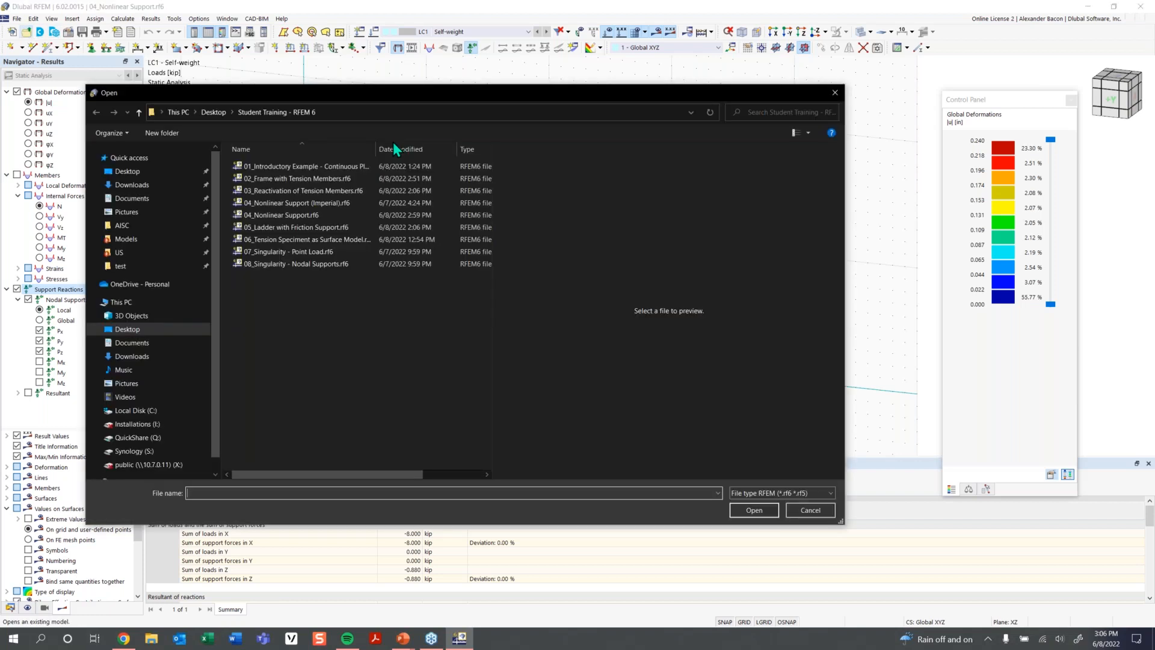
pyautogui.click(341, 227)
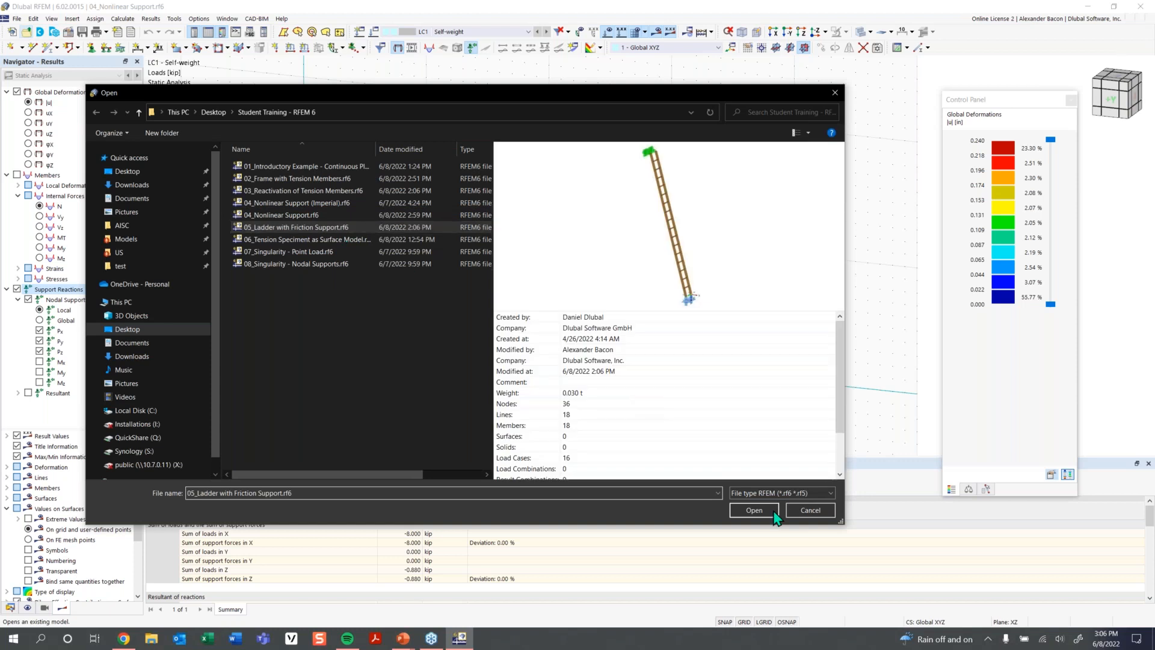
pyautogui.click(741, 515)
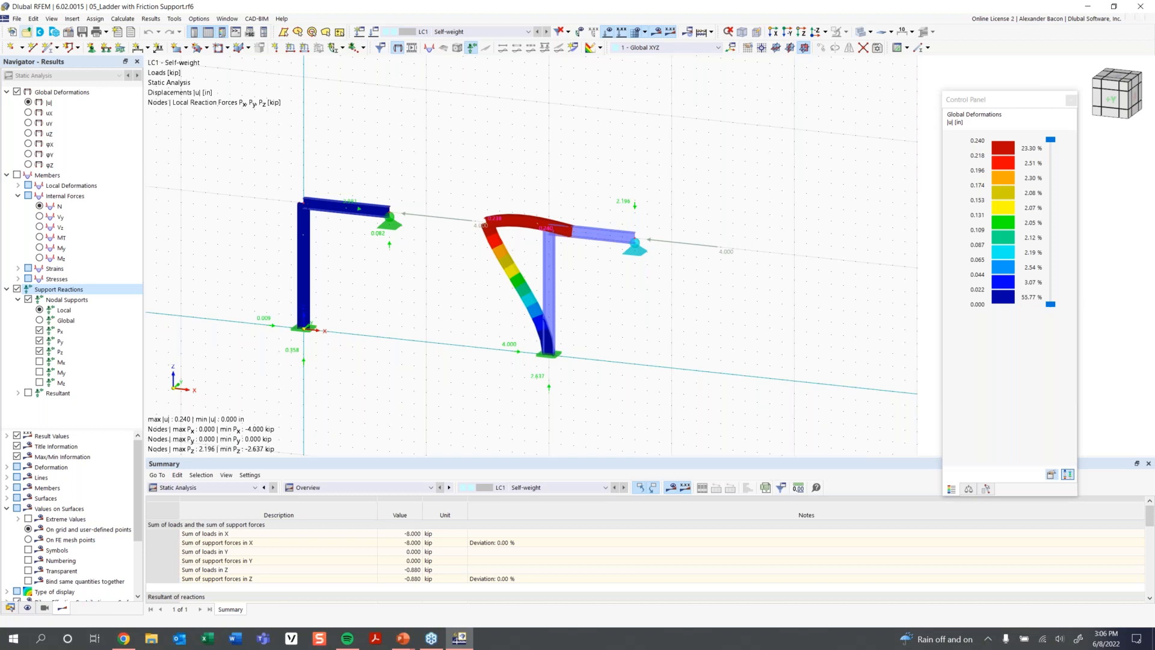
pyautogui.moveTo(685, 278); pyautogui.dragTo(581, 280, button='middle')
pyautogui.scroll(2, 582, 282)
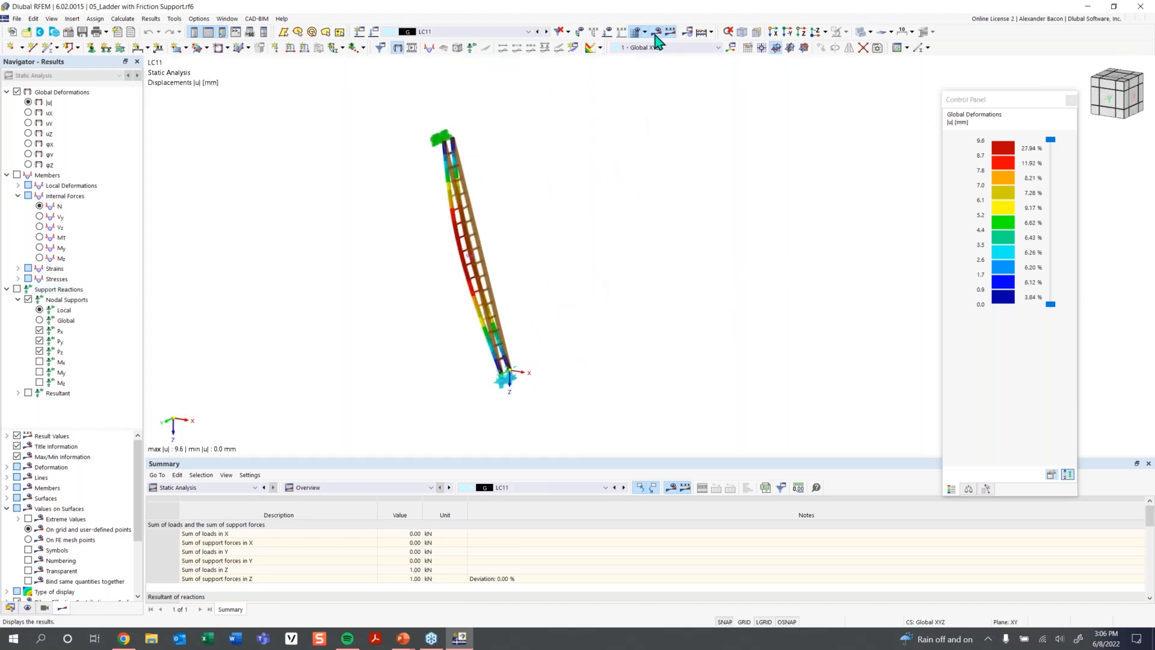
# Hide the ladder's results, activate load case LC1 and display its loads with their values
pyautogui.click(654, 35)
pyautogui.moveTo(569, 337)
pyautogui.keyDown('ctrl'); pyautogui.mouseDown(button='middle')
pyautogui.moveTo(594, 337)
pyautogui.moveTo(546, 332)
pyautogui.moveTo(573, 343)
pyautogui.mouseUp(button='middle'); pyautogui.keyUp('ctrl')
pyautogui.scroll(1, 546, 334)
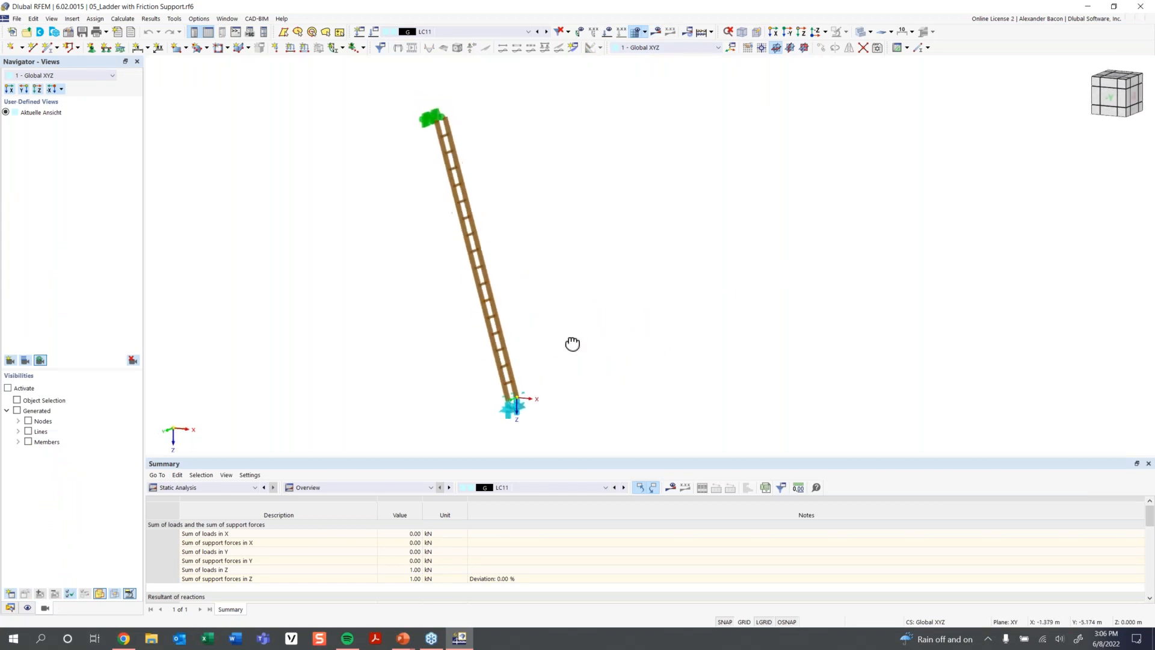
pyautogui.click(489, 34)
pyautogui.click(490, 46)
pyautogui.click(608, 31)
pyautogui.click(622, 32)
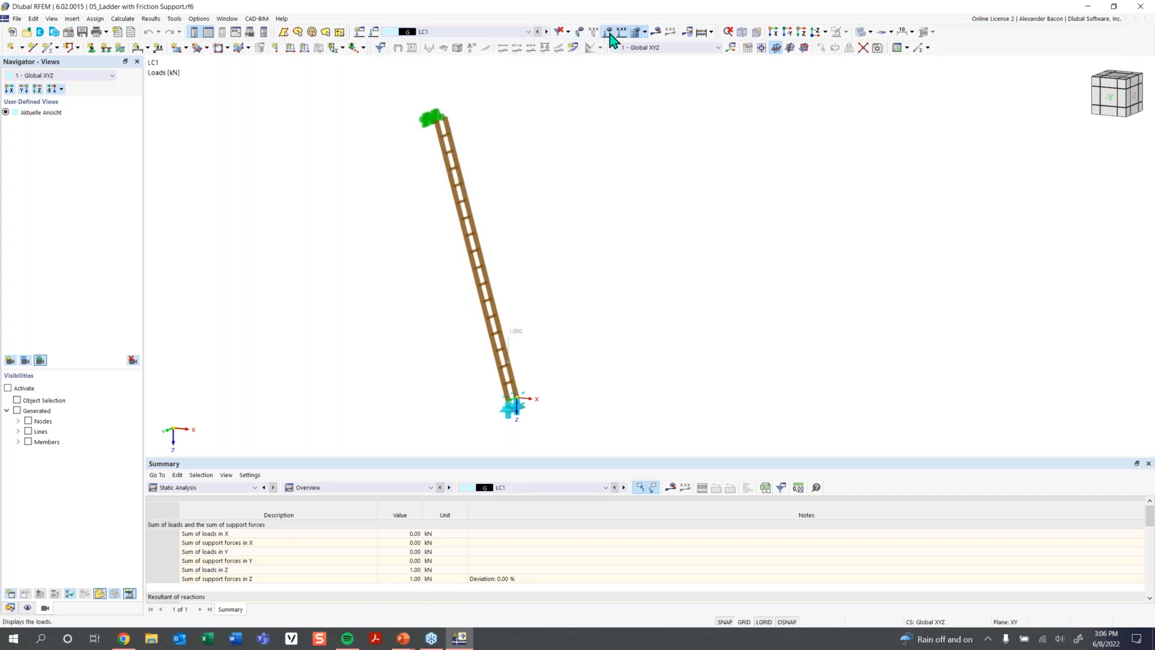
# Step through load cases LC2 to LC8 to follow the load's position along the ladder
pyautogui.click(547, 32)
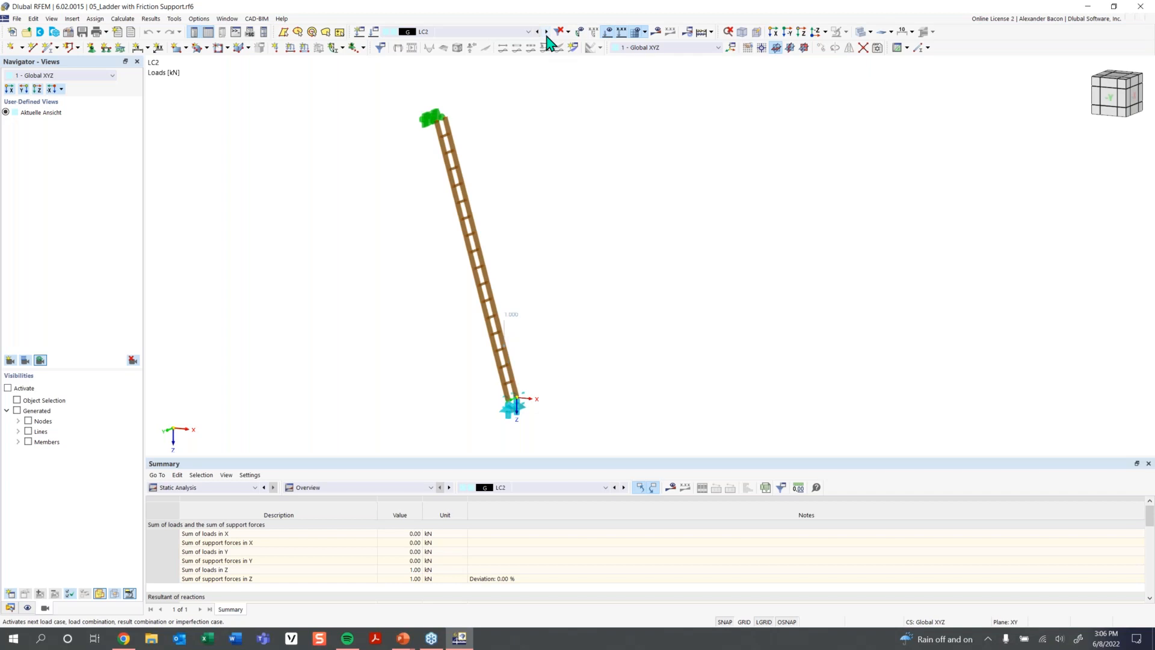
pyautogui.click(547, 32)
pyautogui.click(546, 33)
pyautogui.moveTo(569, 186); pyautogui.dragTo(593, 205, button='middle')
pyautogui.click(547, 33)
pyautogui.click(547, 33)
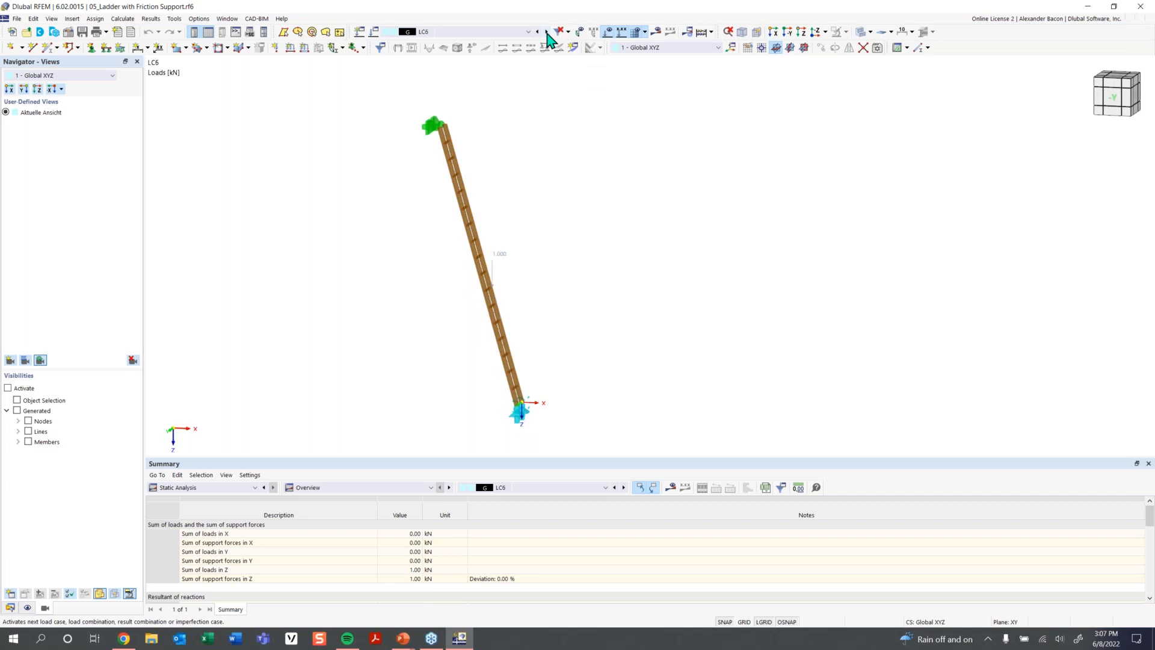
pyautogui.click(547, 32)
pyautogui.click(547, 33)
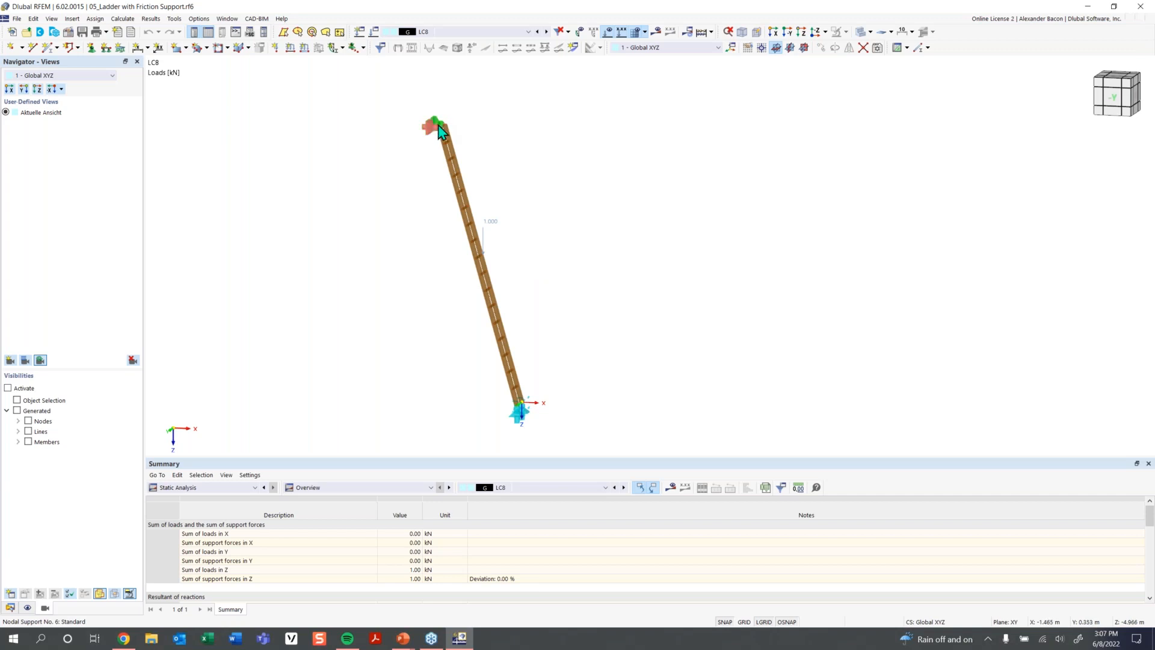
# Review the support conditions of nodal support 6 at the top of the ladder and close its dialogs without changes
pyautogui.scroll(8, 439, 124)
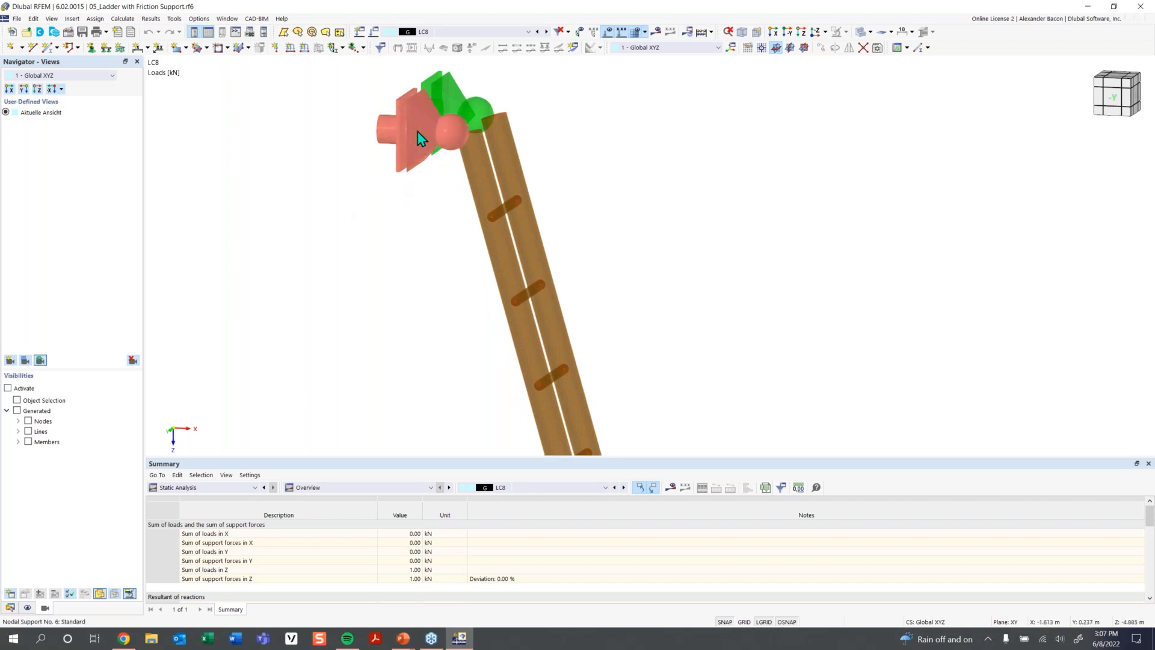
pyautogui.doubleClick(424, 133)
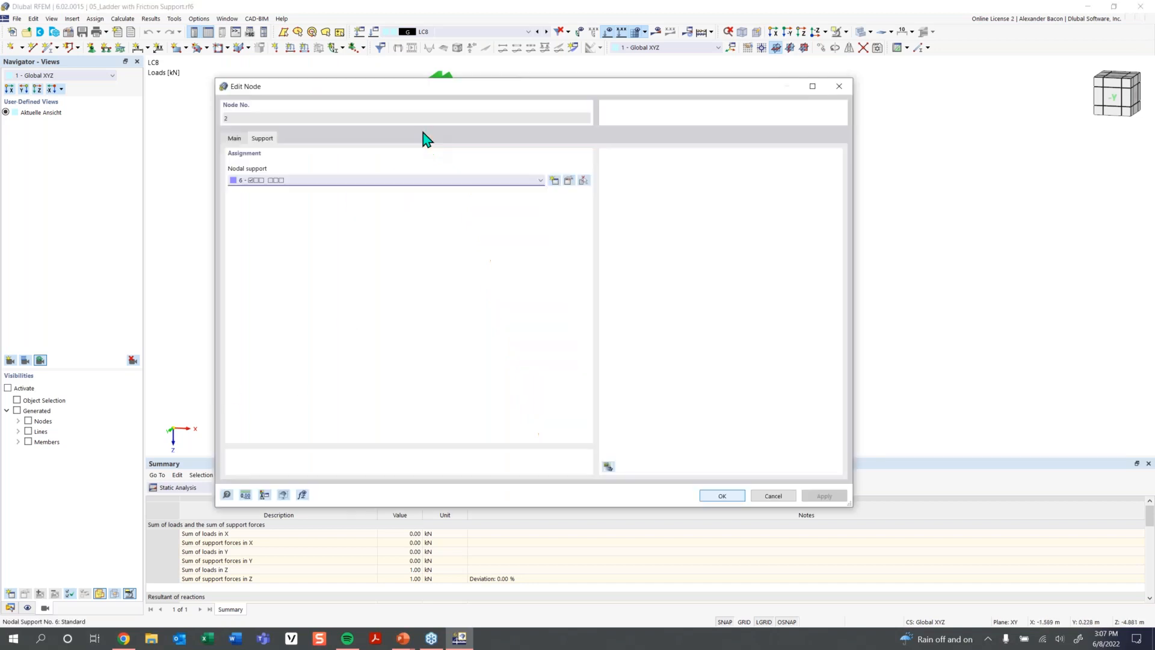
pyautogui.click(569, 181)
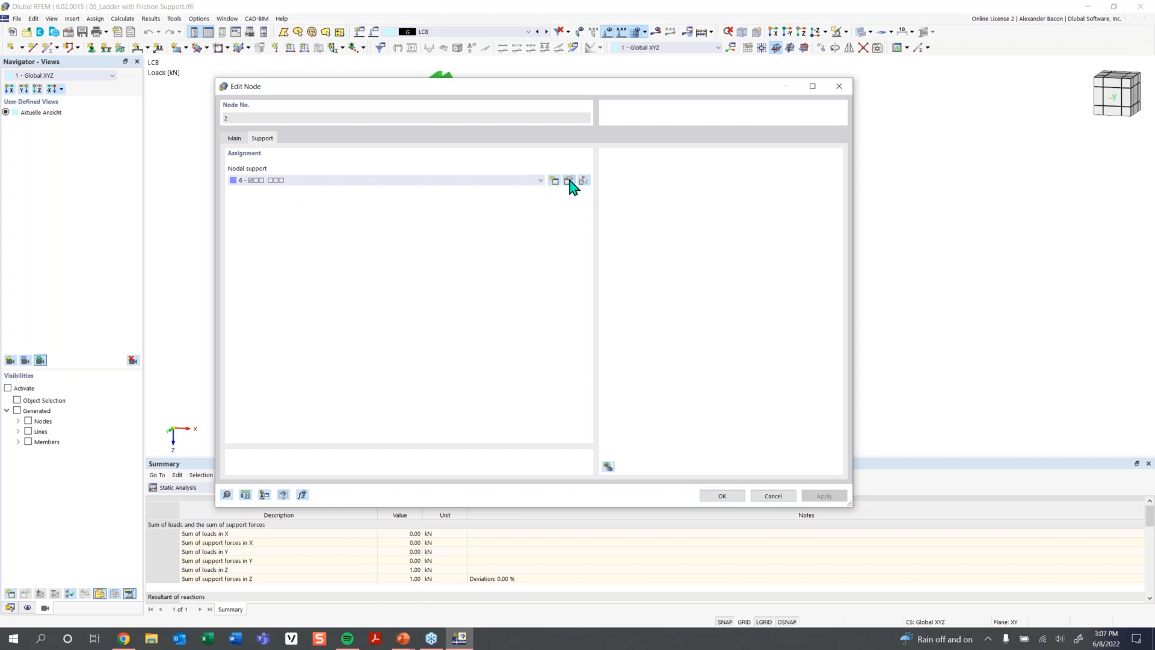
pyautogui.click(569, 182)
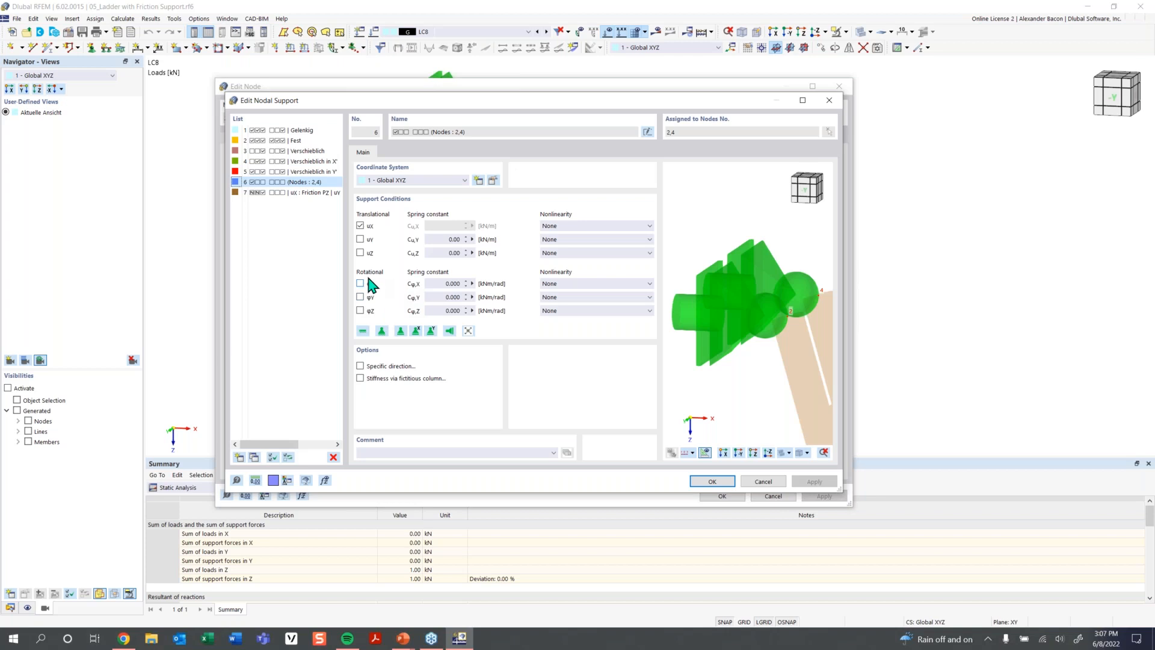
pyautogui.click(830, 100)
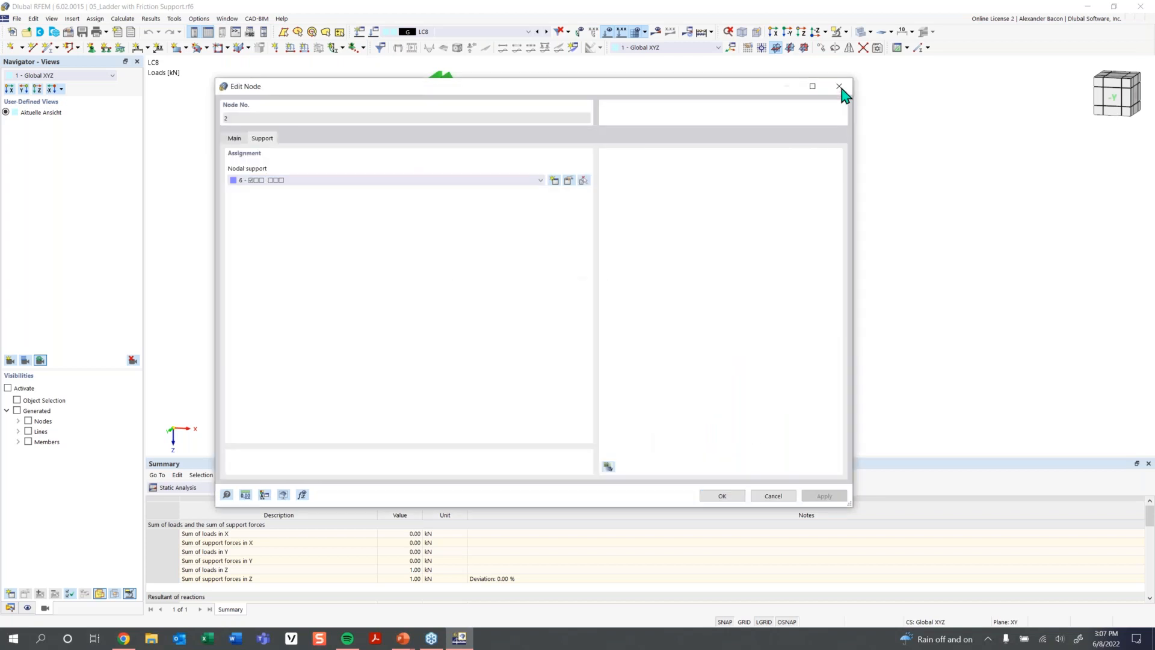
pyautogui.click(839, 87)
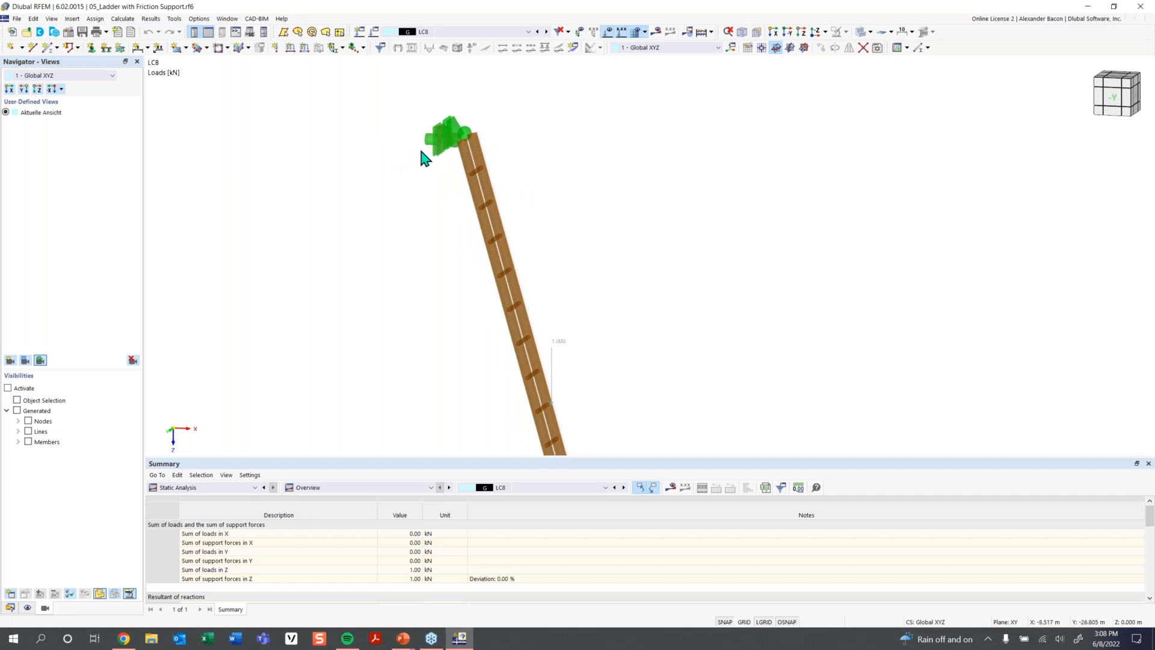
# Review the friction settings of nodal support 7 at the foot of the ladder and close its dialogs without changes
pyautogui.scroll(-3, 425, 154)
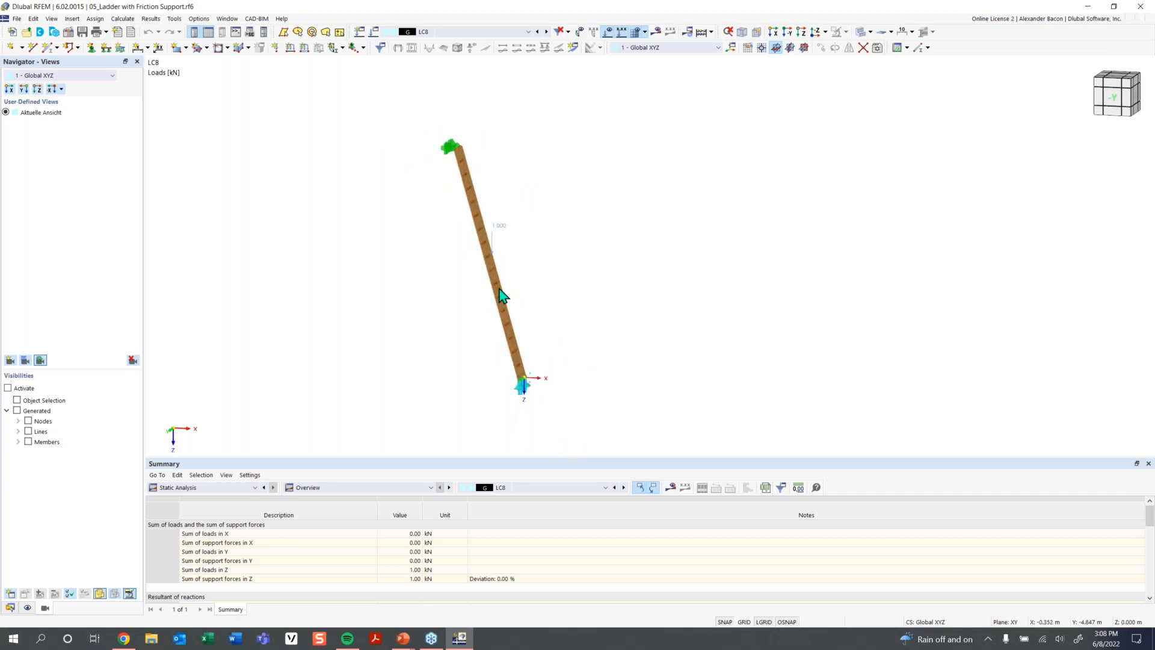
pyautogui.moveTo(495, 230)
pyautogui.scroll(3, 521, 373)
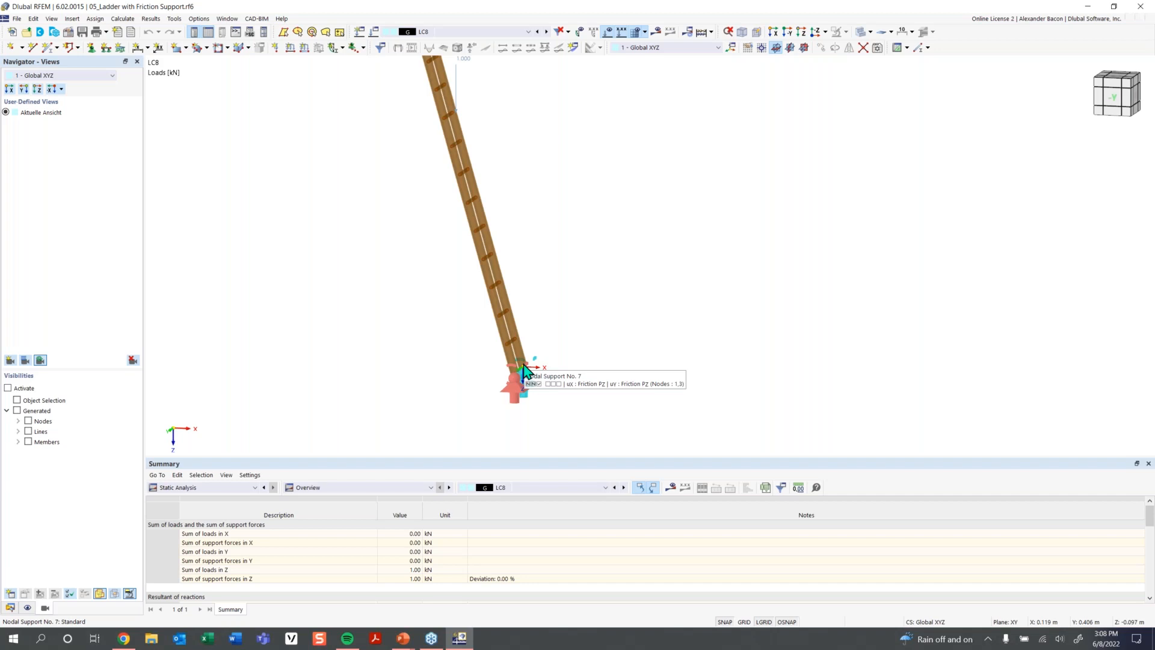
pyautogui.doubleClick(521, 381)
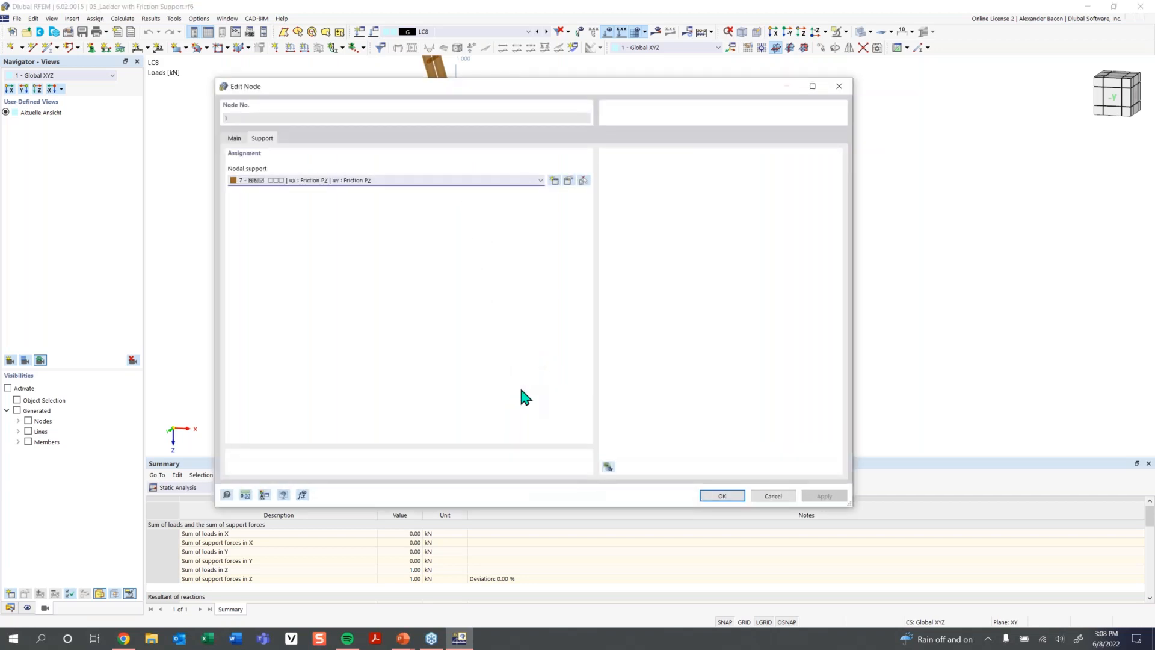
pyautogui.click(568, 182)
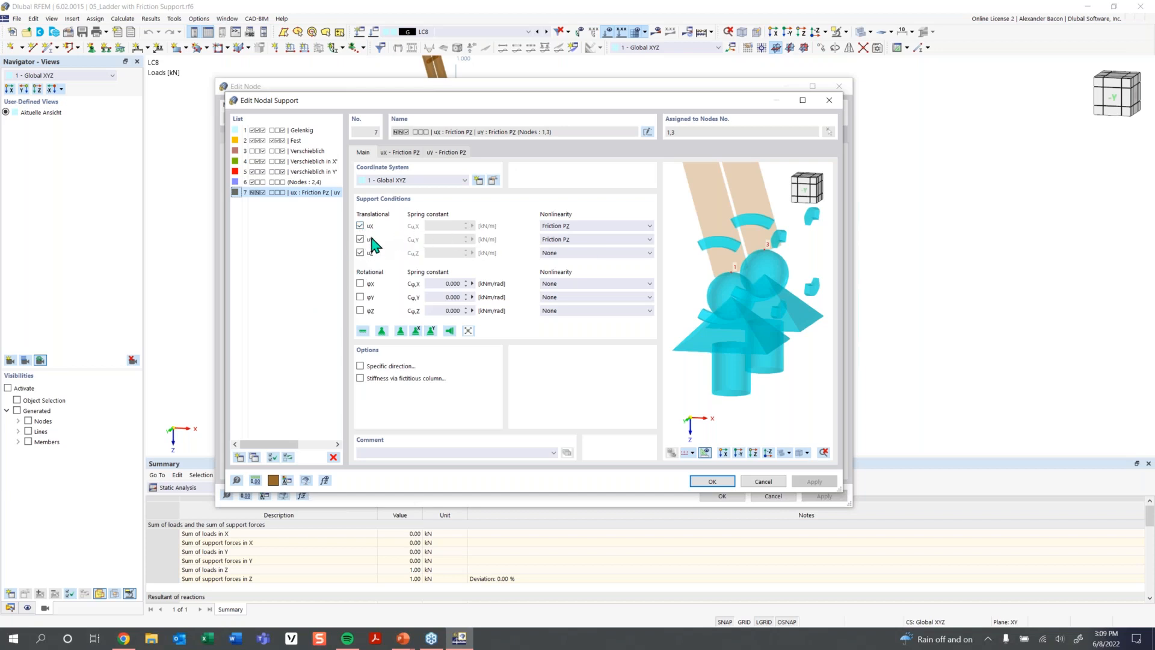
pyautogui.click(563, 240)
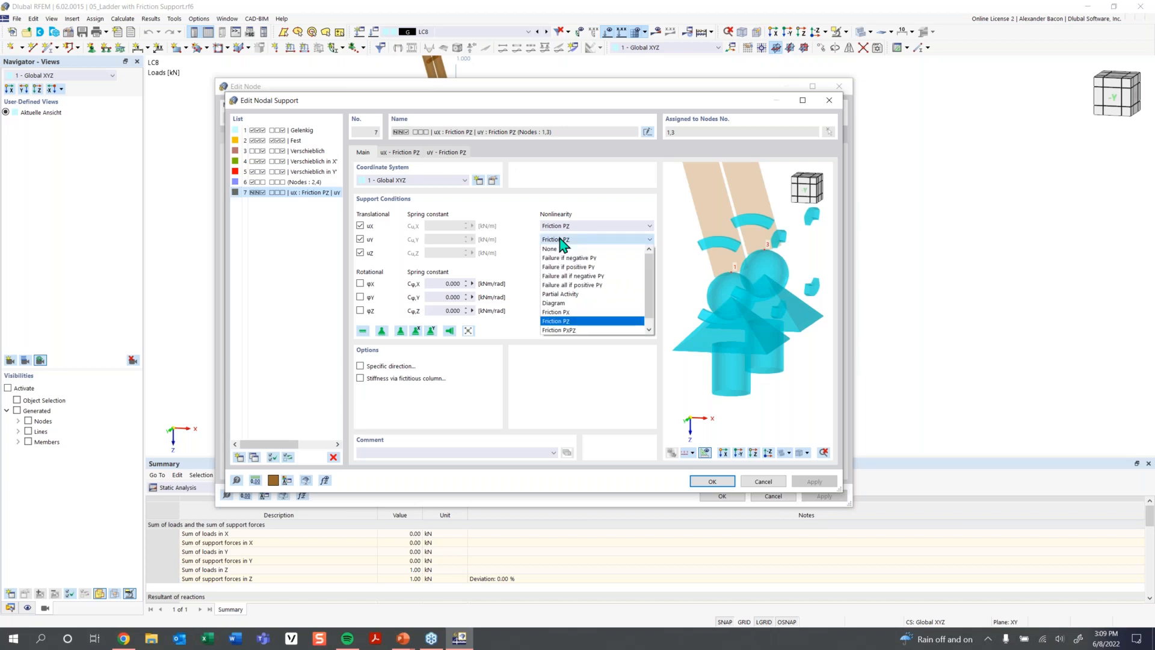
pyautogui.click(562, 240)
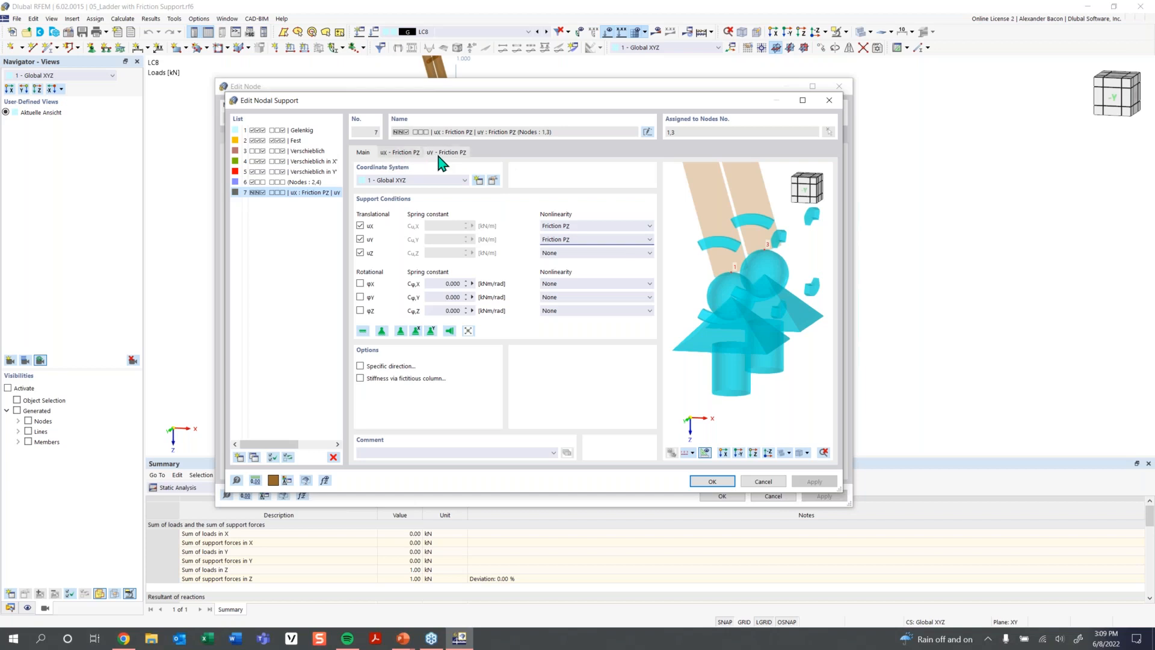
pyautogui.click(402, 154)
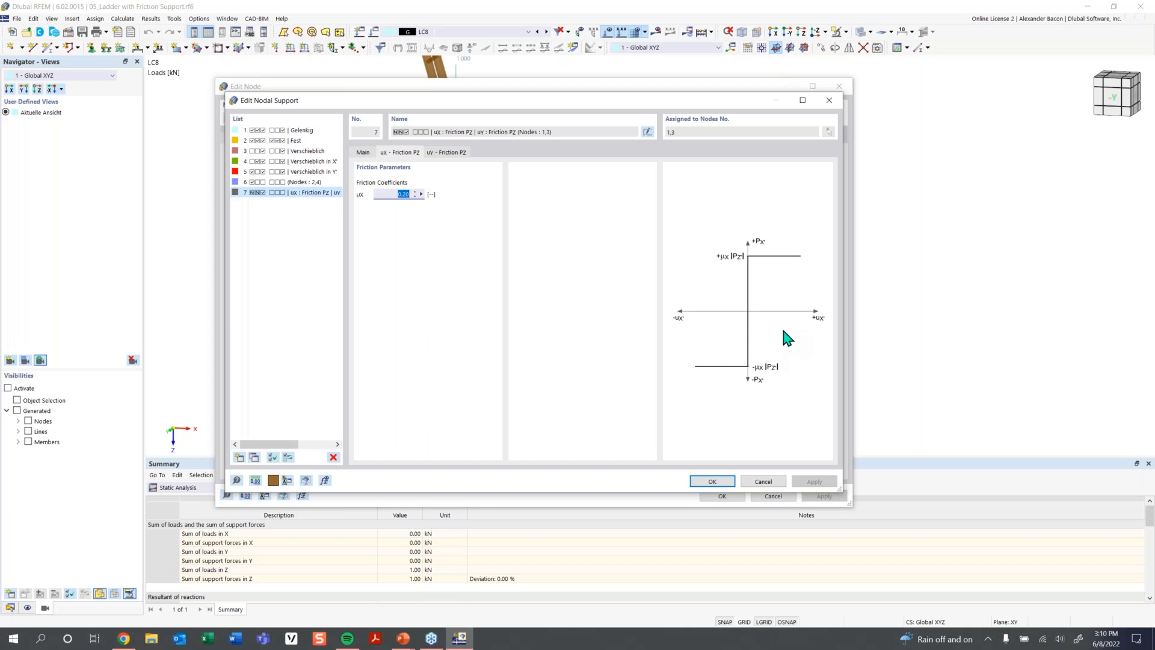
pyautogui.click(710, 481)
pyautogui.click(723, 496)
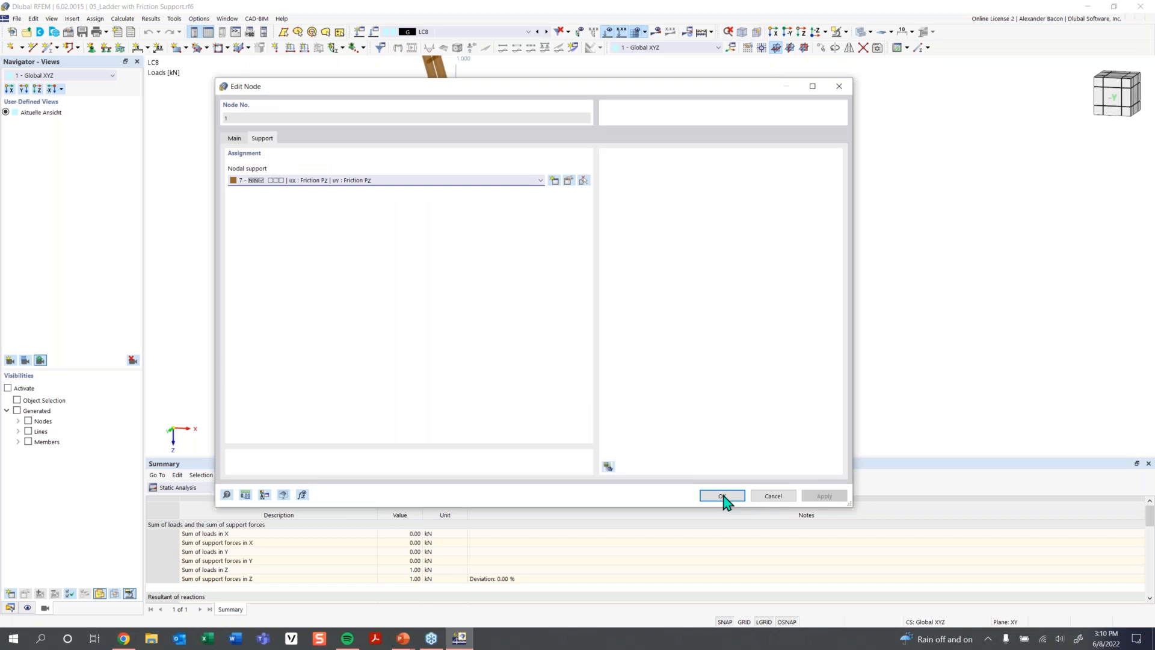
# Activate load case LC1, run the calculation and display the ladder's global deformations
pyautogui.click(486, 34)
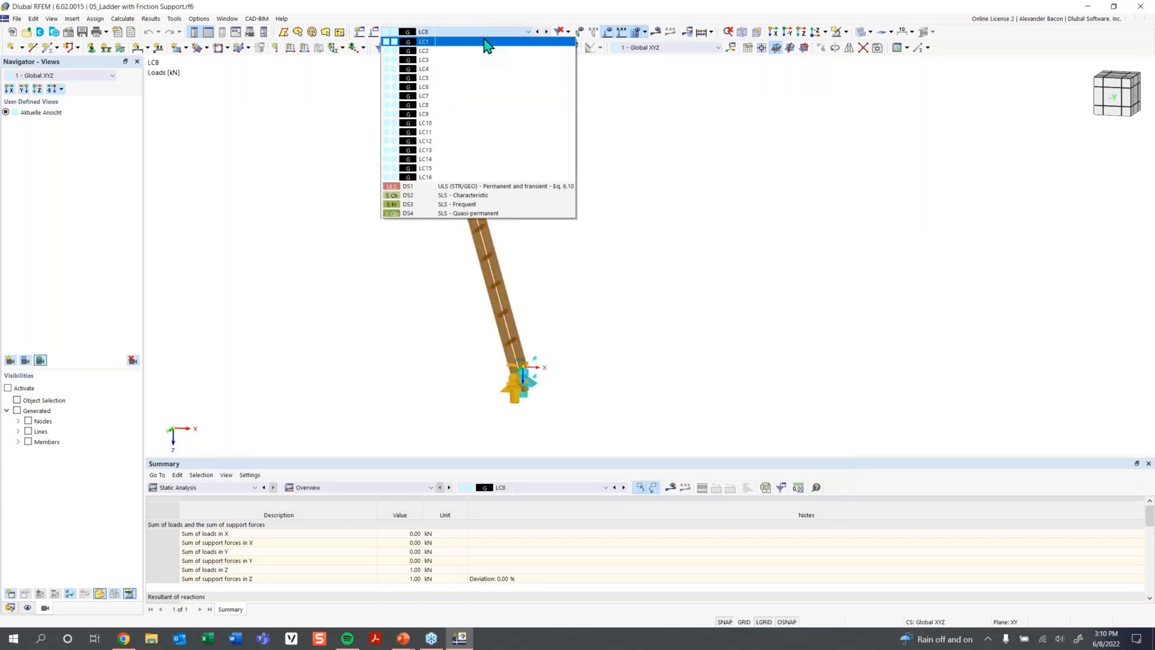
pyautogui.click(487, 41)
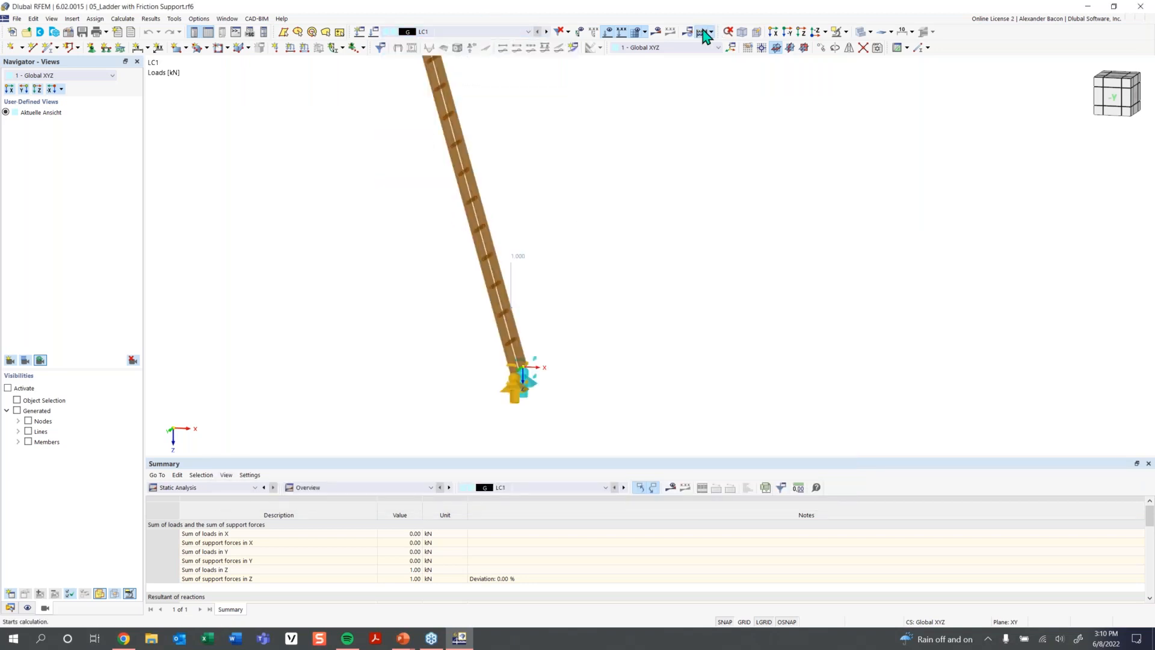
pyautogui.click(728, 31)
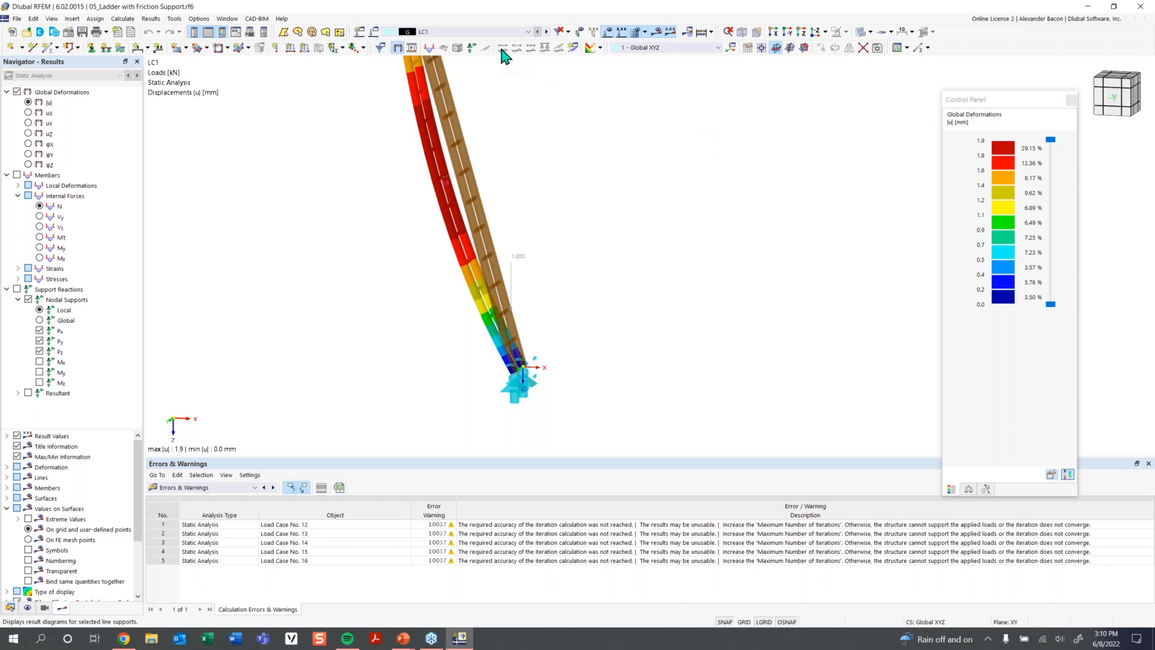
pyautogui.scroll(-2, 535, 120)
pyautogui.moveTo(534, 159); pyautogui.dragTo(523, 319, button='middle')
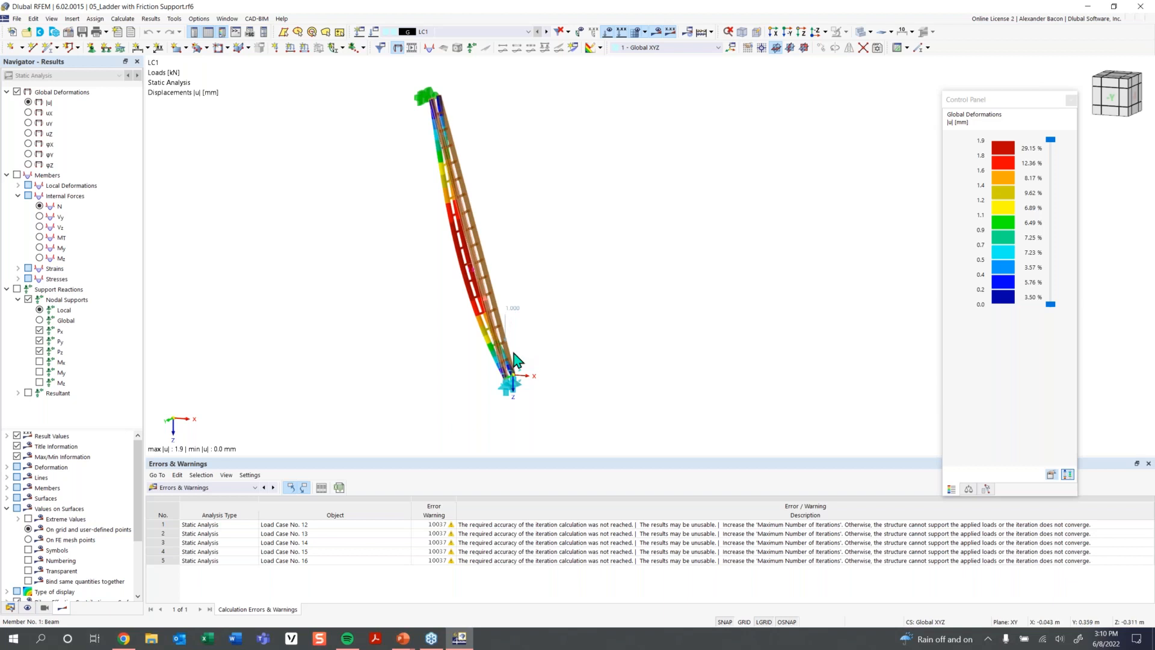
pyautogui.moveTo(472, 209); pyautogui.dragTo(562, 258, button='middle')
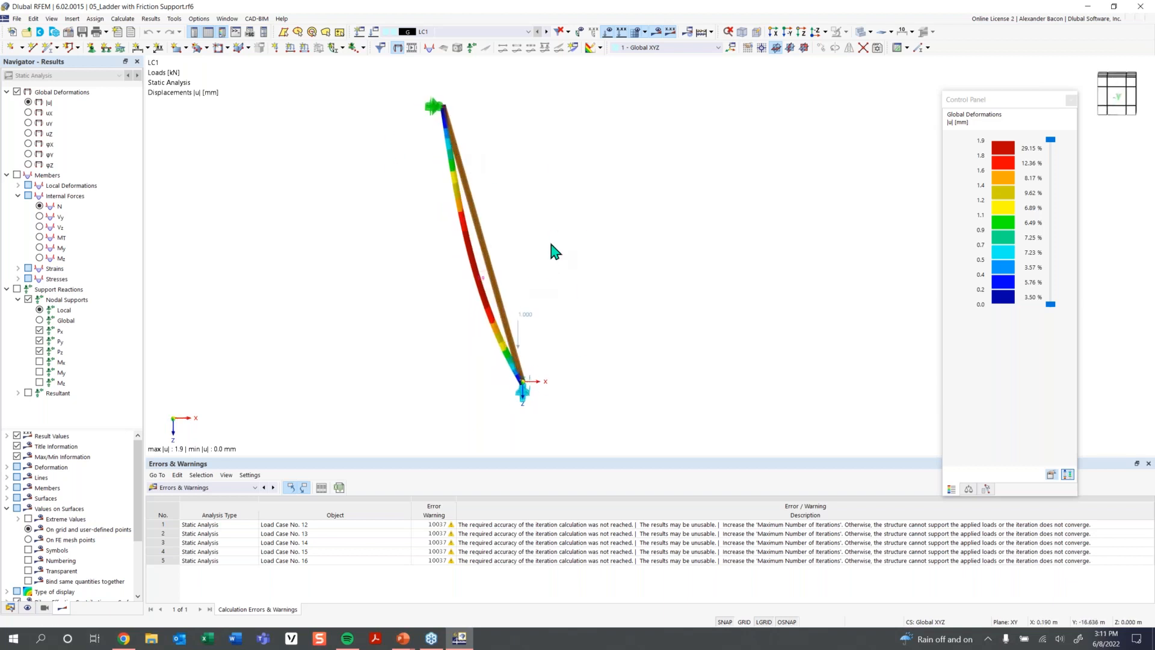
# Advance the results to load case LC3 and display the support reactions on the ladder
pyautogui.click(547, 32)
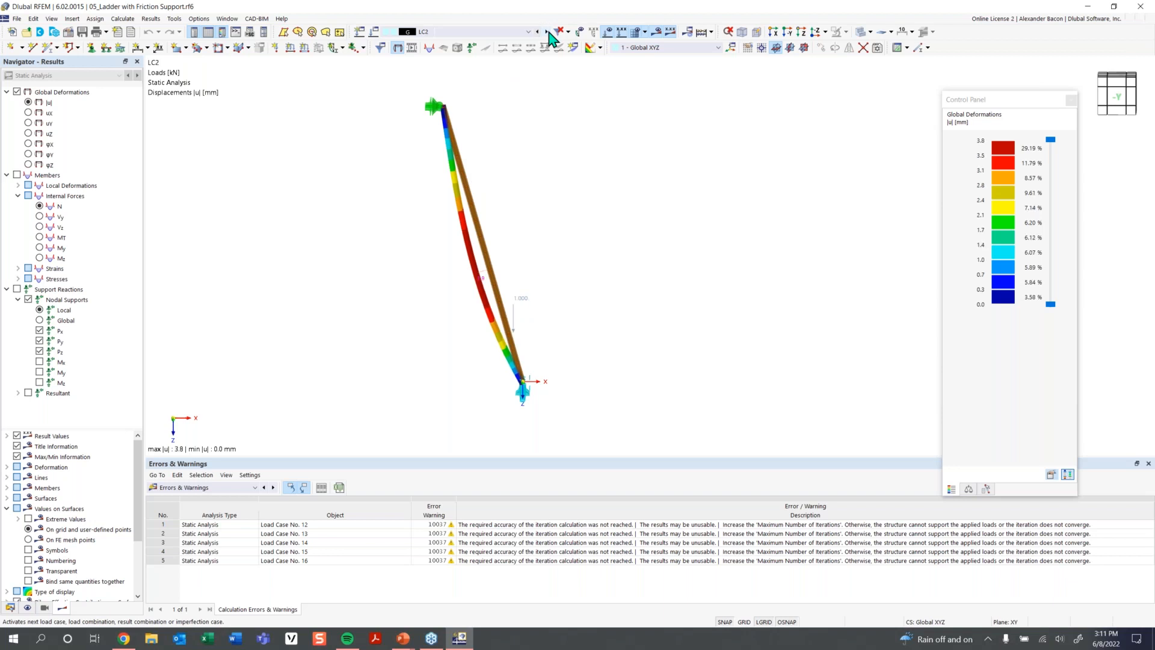
pyautogui.click(548, 32)
pyautogui.click(17, 289)
pyautogui.scroll(2, 581, 385)
pyautogui.scroll(-1, 580, 391)
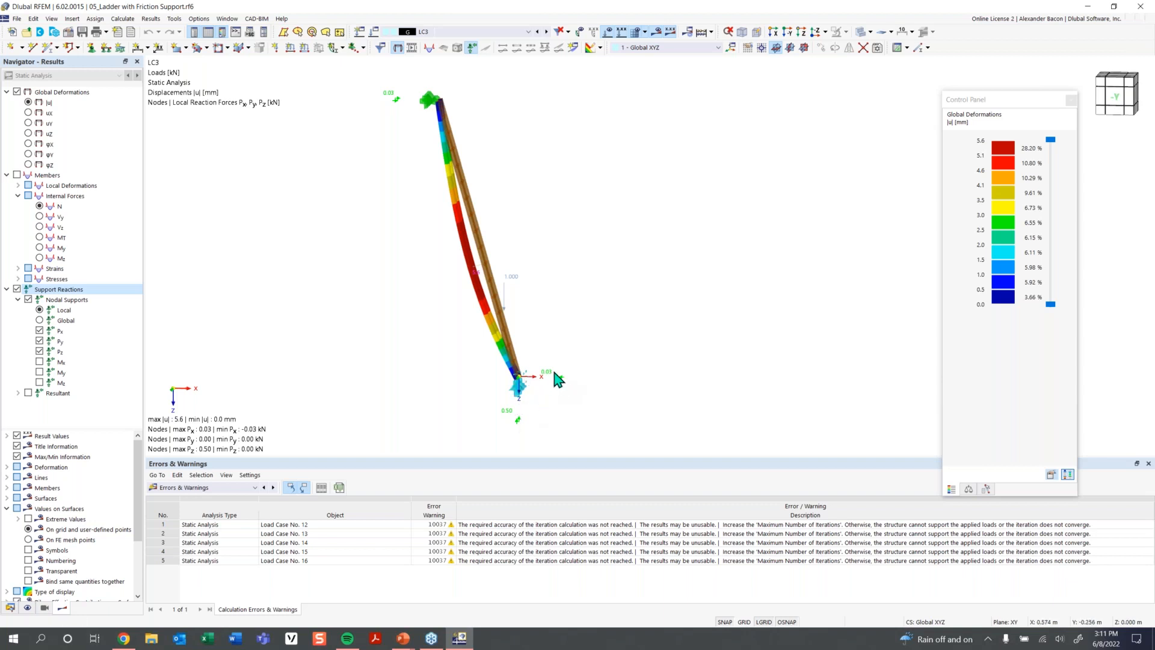
# Step through the results of load cases LC4 to LC12 and examine the ladder's displacement and base reactions in LC12
pyautogui.click(547, 32)
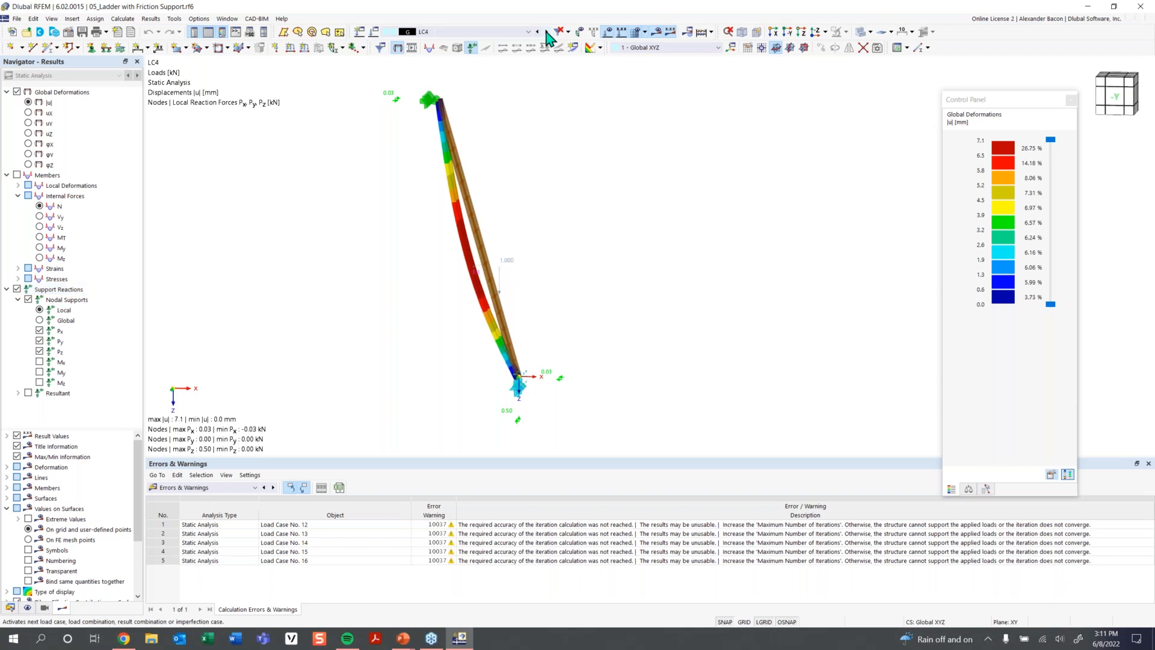
pyautogui.click(547, 32)
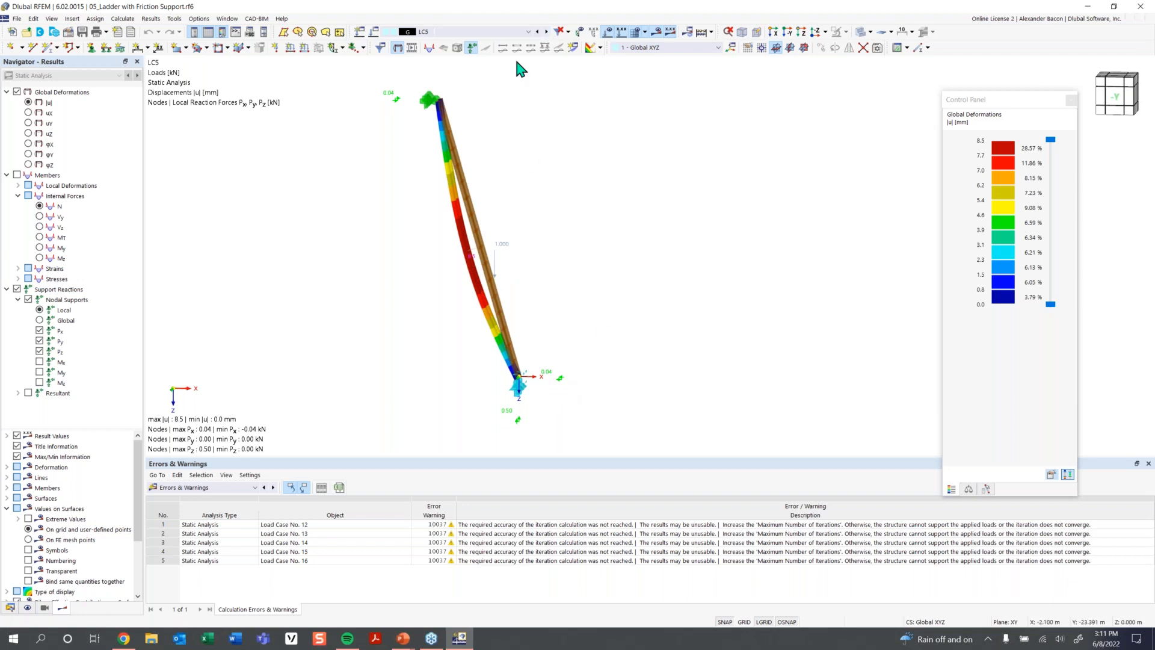
pyautogui.click(548, 32)
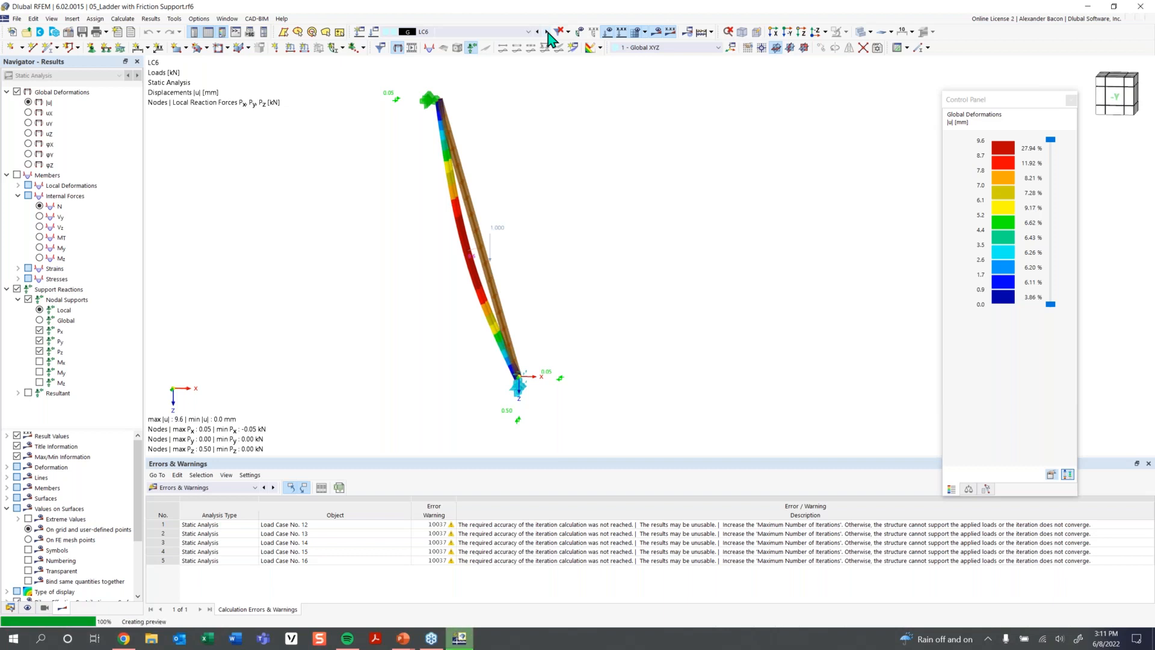
pyautogui.click(548, 33)
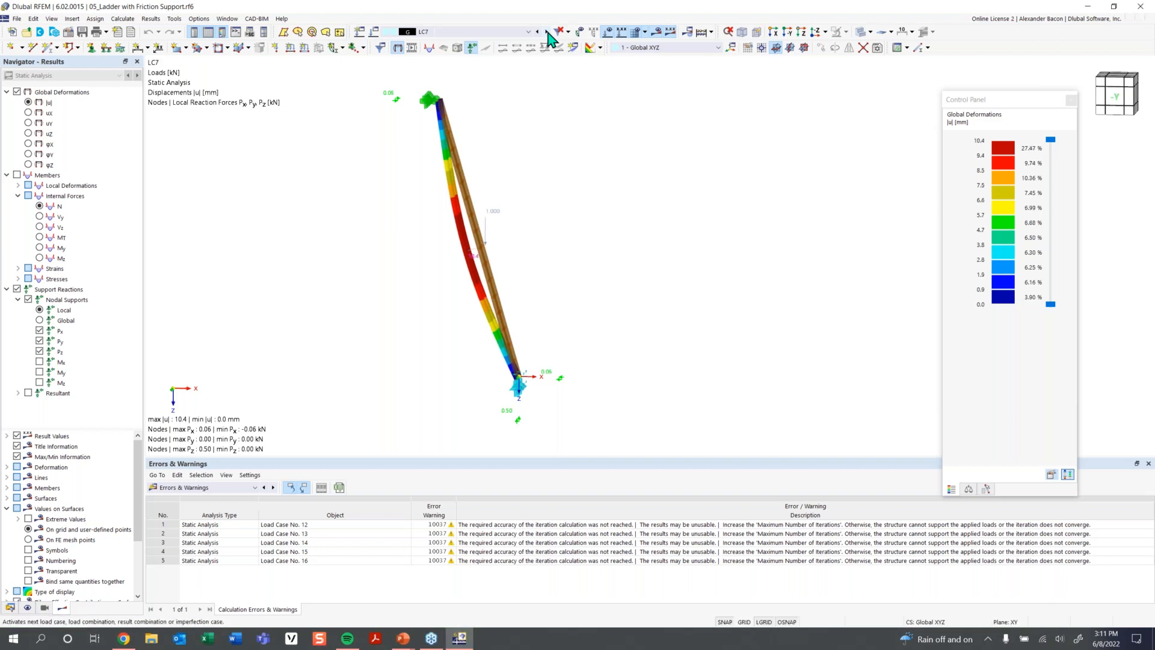
pyautogui.click(547, 33)
pyautogui.click(548, 33)
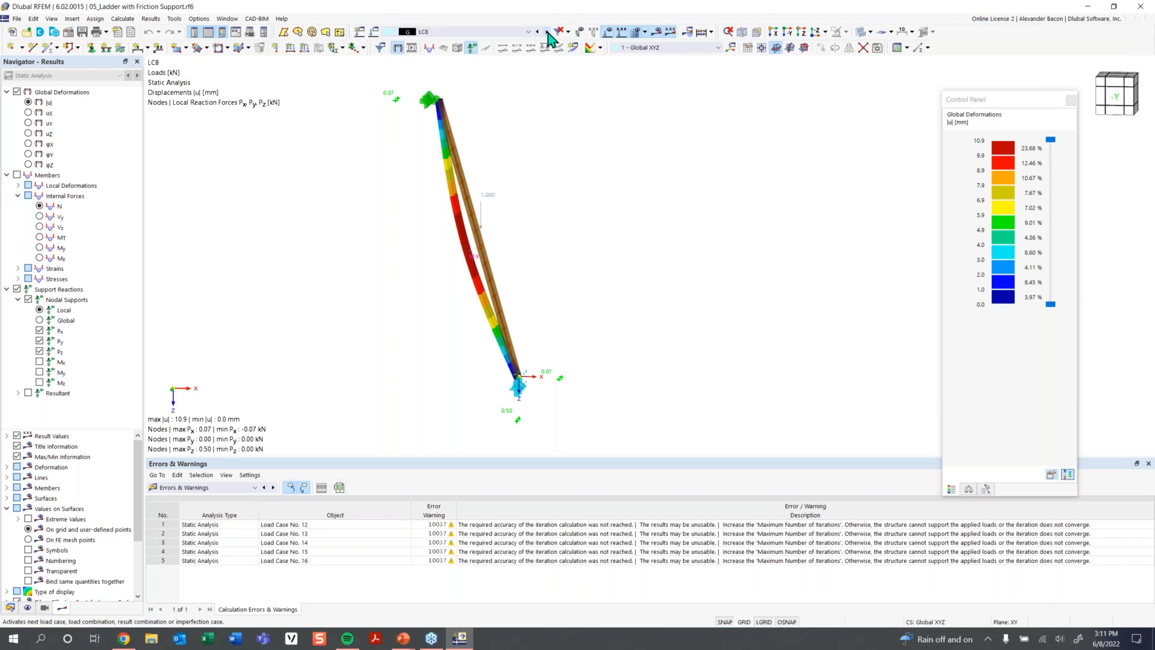
pyautogui.click(547, 32)
pyautogui.click(548, 33)
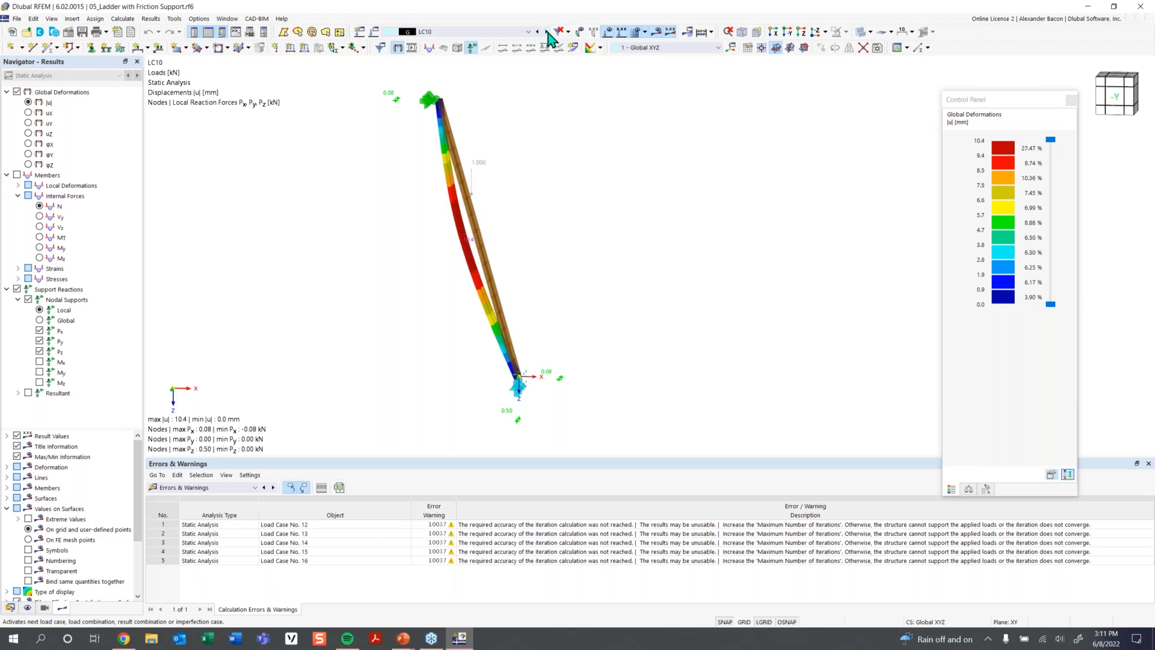
pyautogui.click(548, 33)
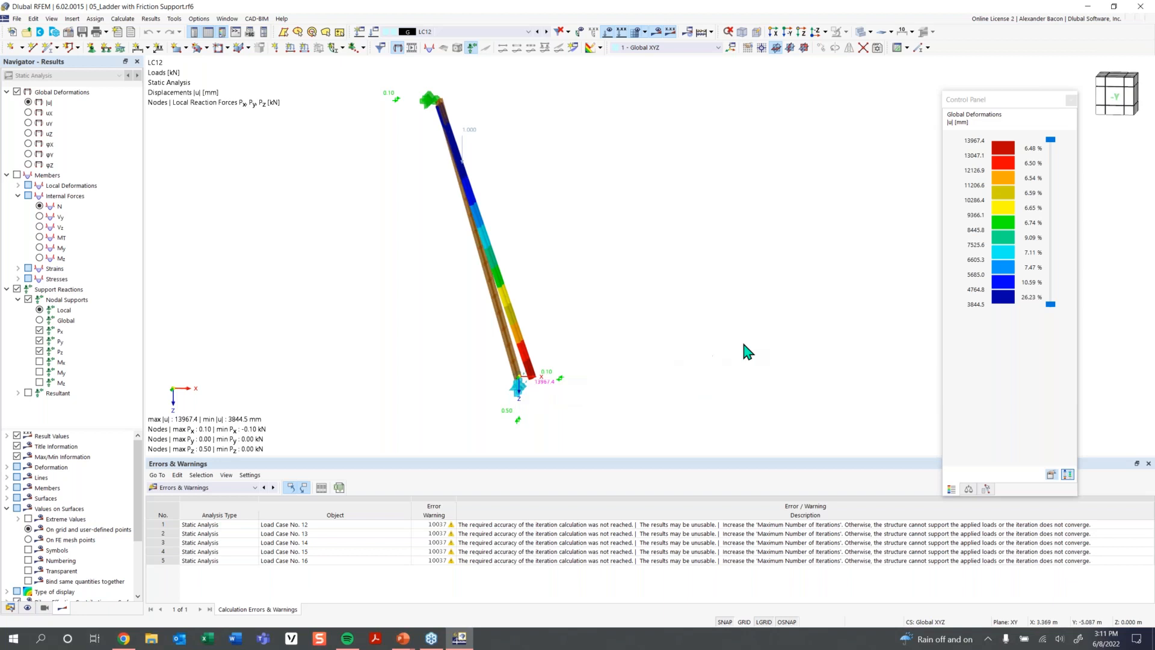
pyautogui.scroll(3, 551, 391)
pyautogui.moveTo(547, 402); pyautogui.dragTo(544, 383, button='middle')
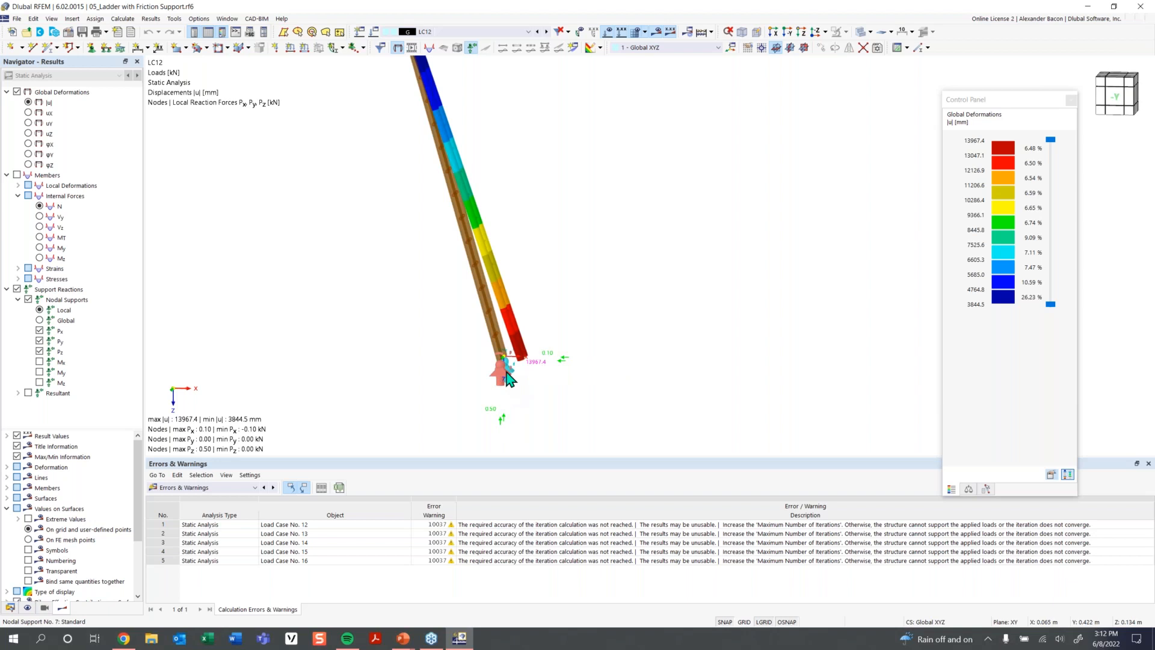
pyautogui.scroll(-2, 528, 296)
pyautogui.moveTo(547, 279); pyautogui.dragTo(536, 307, button='middle')
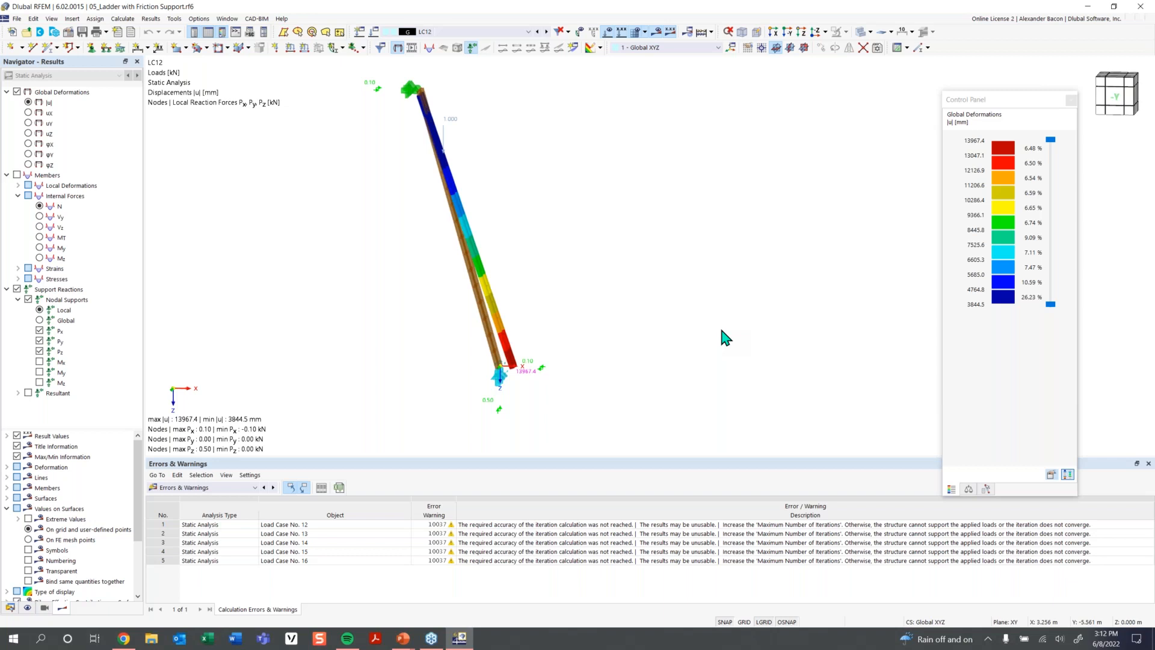
pyautogui.moveTo(373, 237); pyautogui.dragTo(366, 256, button='middle')
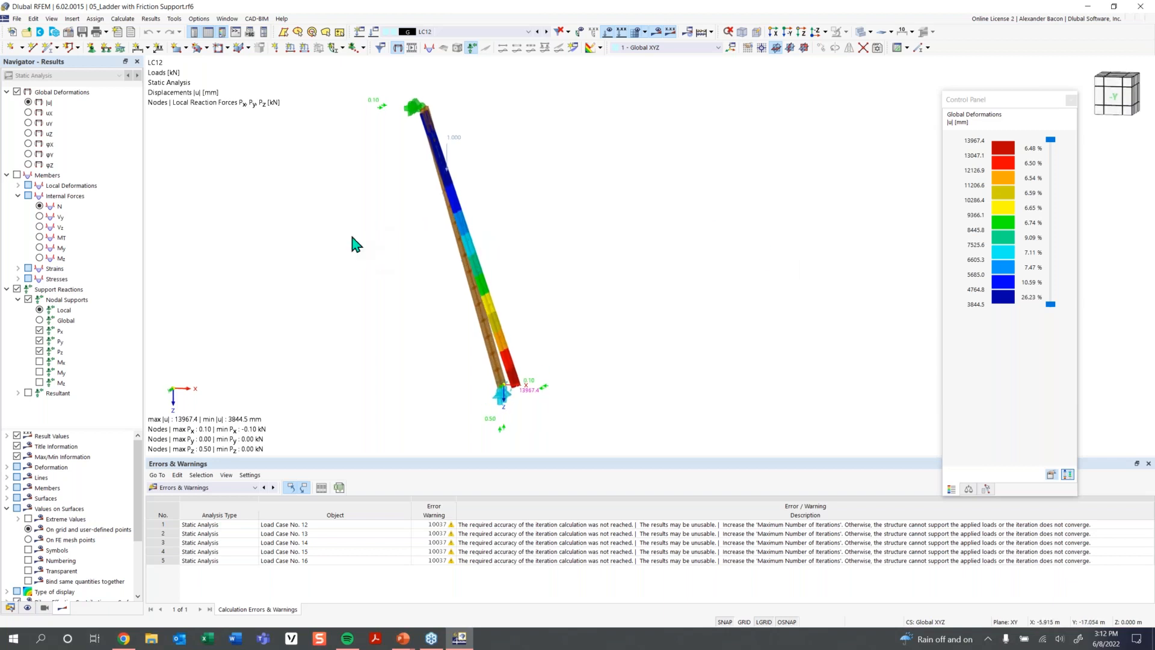
# Open the model 06_Tension Speciment as Surface Model.rf6 from the Student Training - RFEM 6 folder
pyautogui.click(31, 34)
pyautogui.click(28, 34)
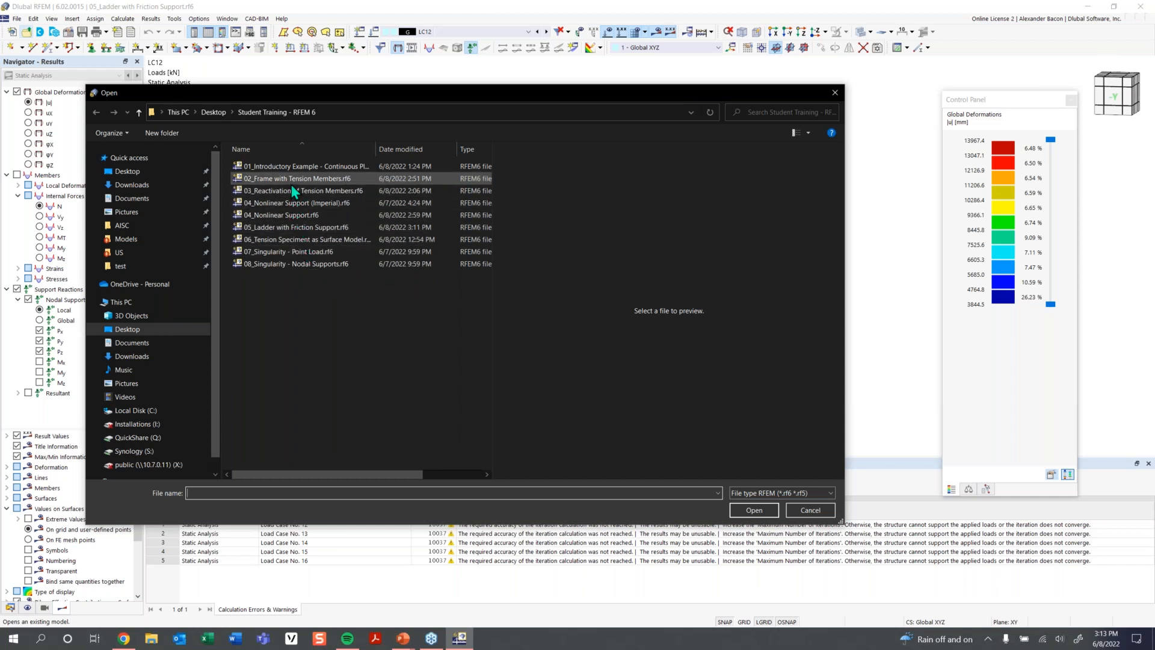
pyautogui.click(303, 241)
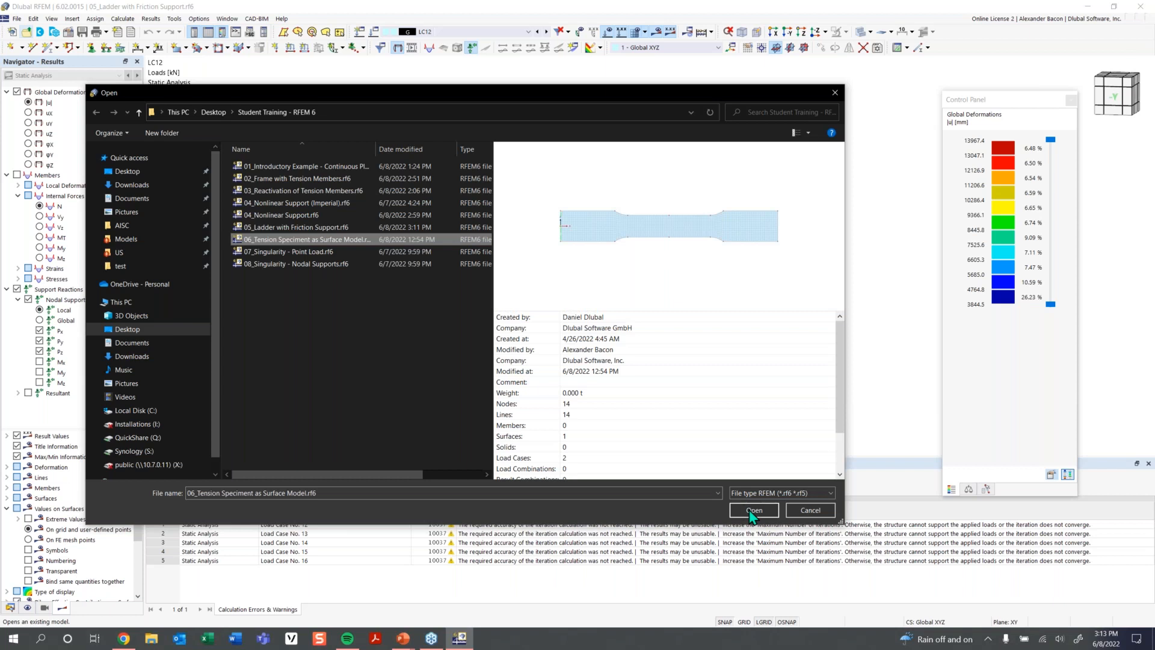
pyautogui.click(754, 510)
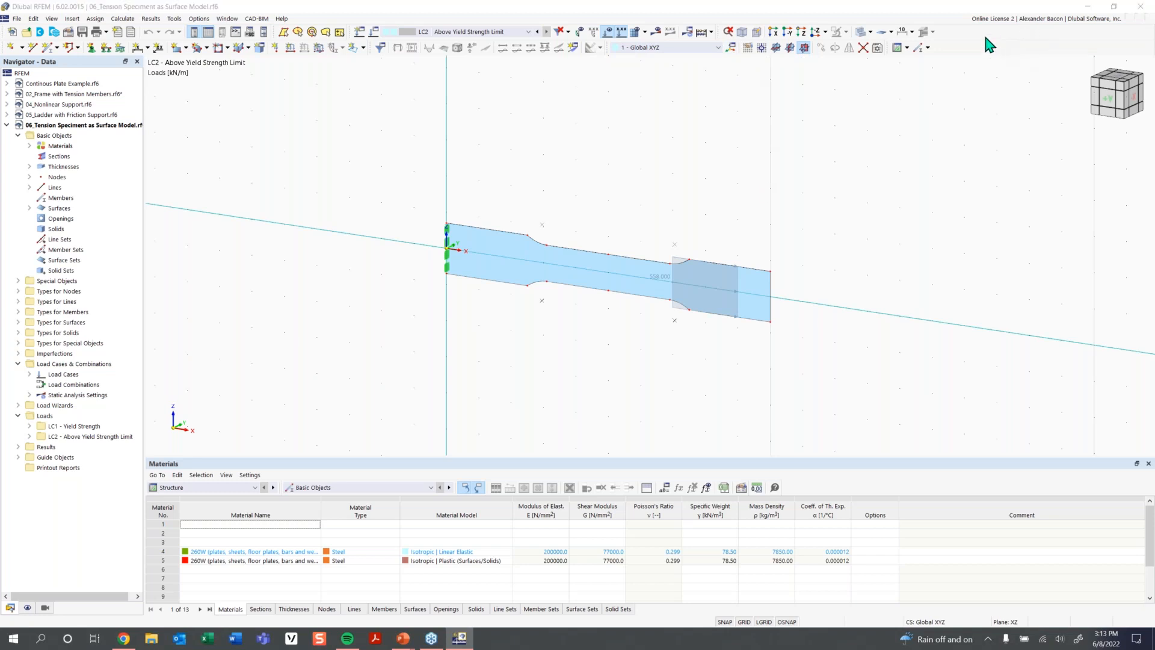
# Activate load case LC1 - Yield Strength and show the tension specimen face-on in the XZ plane
pyautogui.click(509, 32)
pyautogui.click(487, 42)
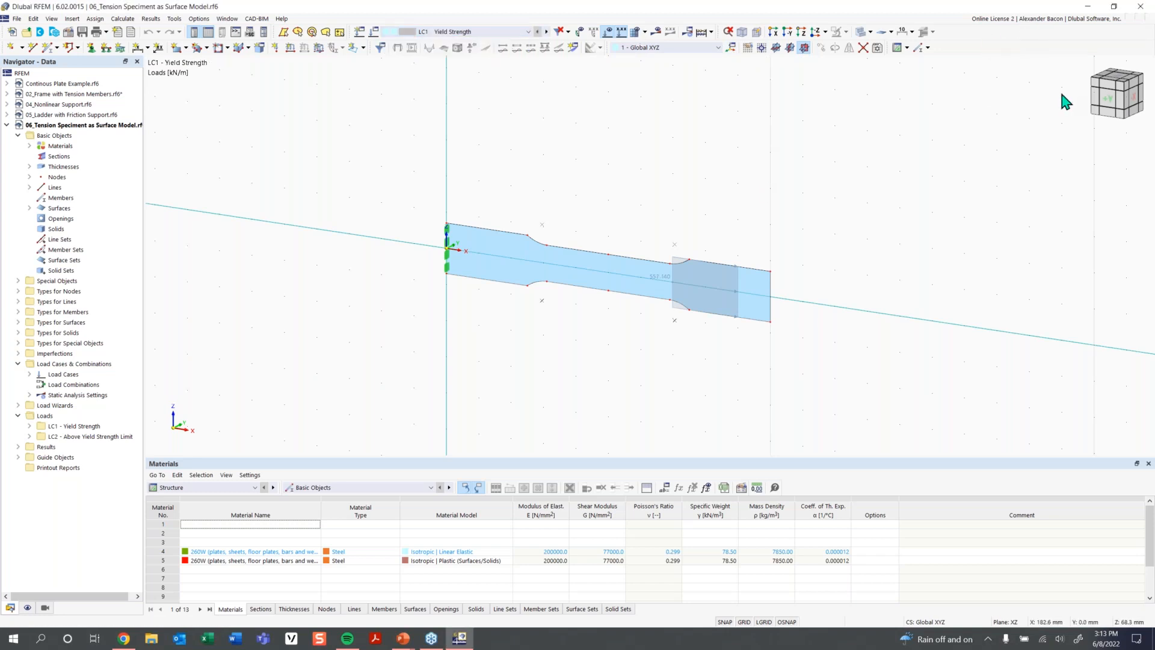
pyautogui.click(1112, 102)
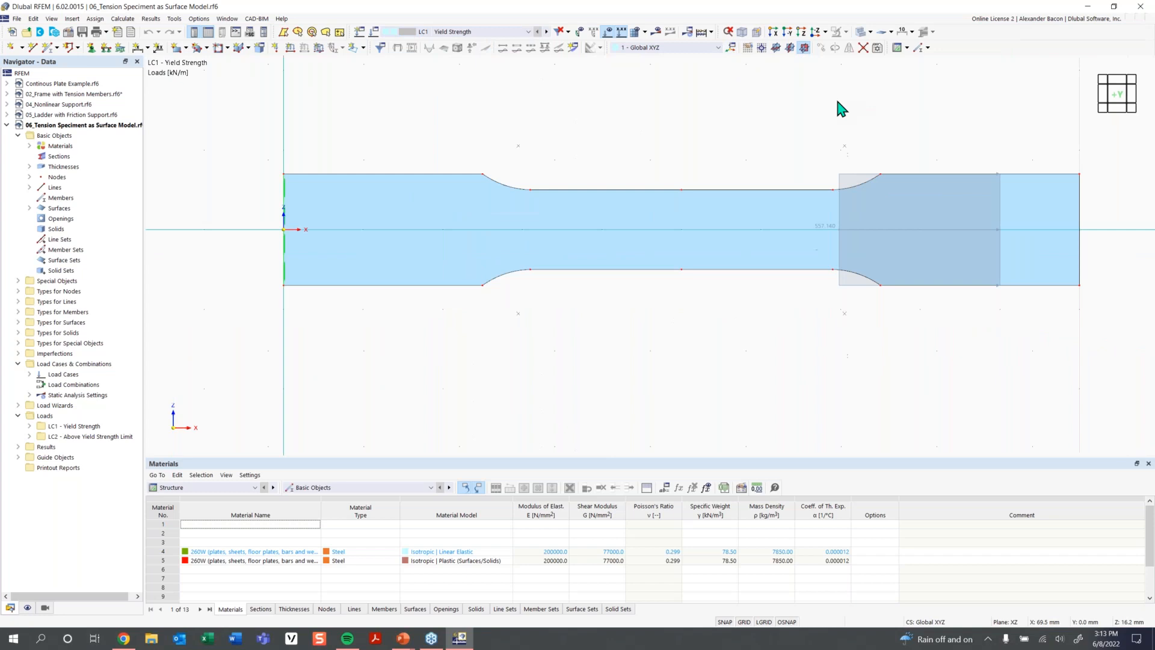
# Hide the load display so only the tension specimen's geometry is shown
pyautogui.click(609, 33)
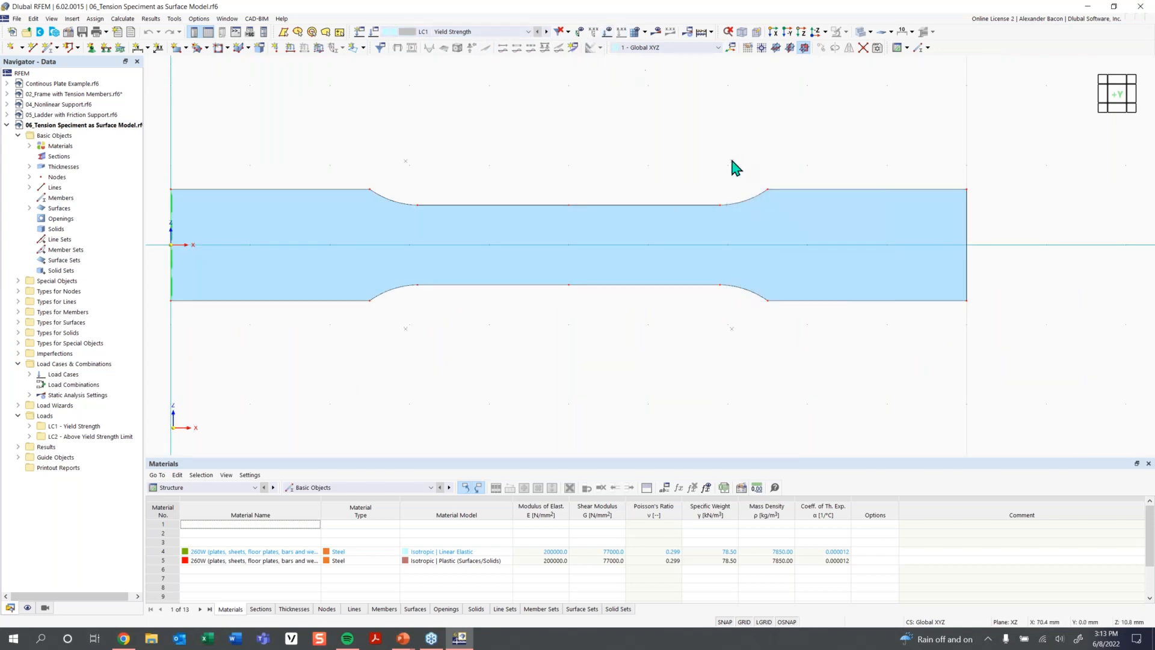
pyautogui.scroll(-2, 732, 168)
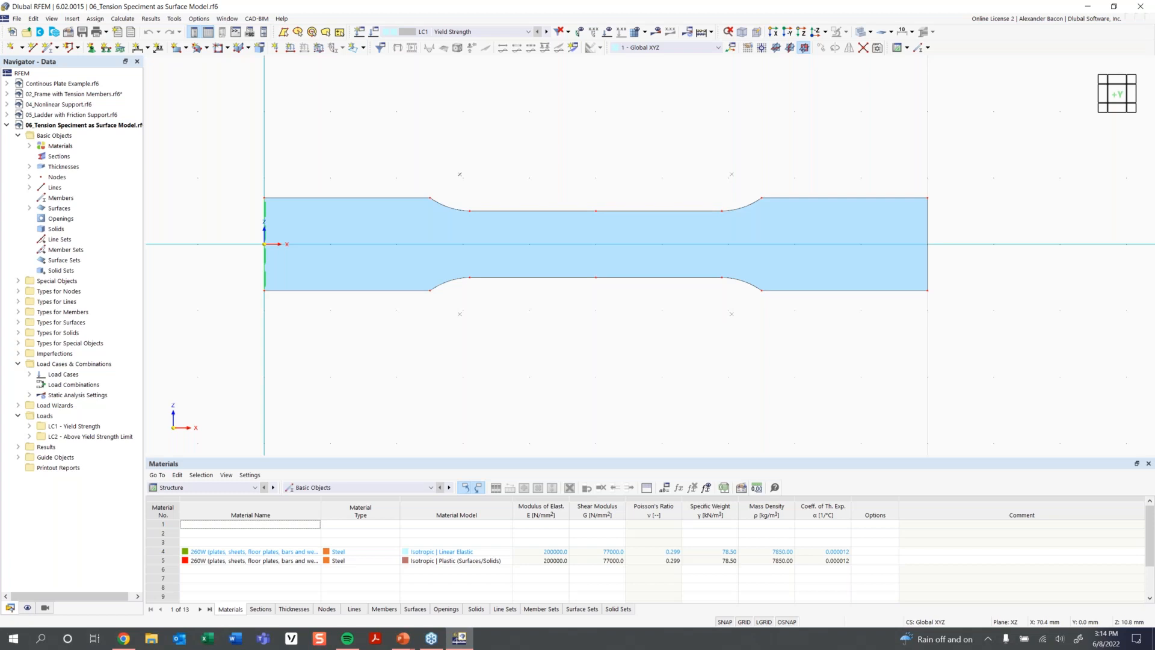
pyautogui.scroll(-1, 637, 181)
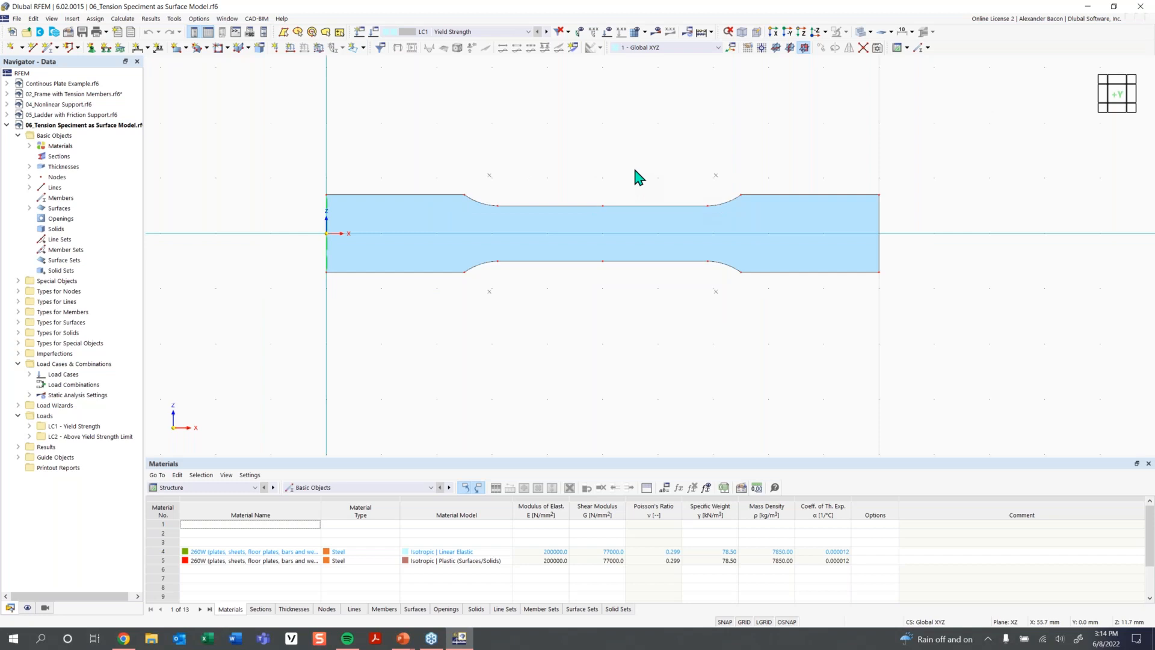
pyautogui.moveTo(601, 183); pyautogui.dragTo(569, 199, button='middle')
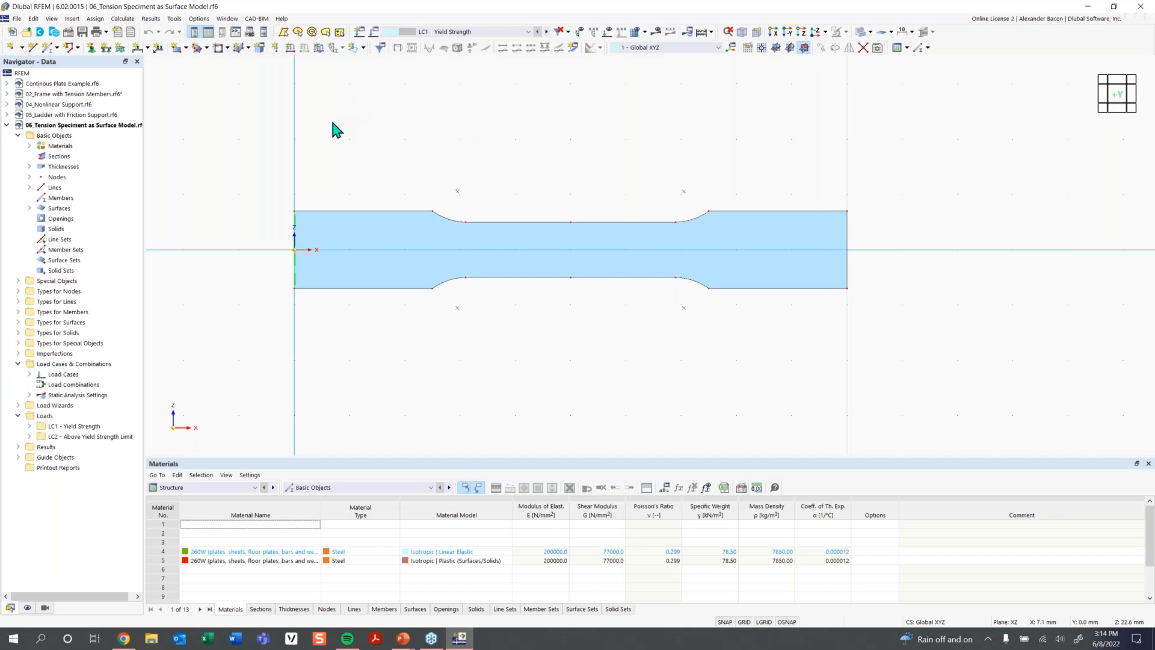
# Open the base data of the tension specimen model and review its activated add-ons, including Nonlinear Material Behavior
pyautogui.rightClick(70, 127)
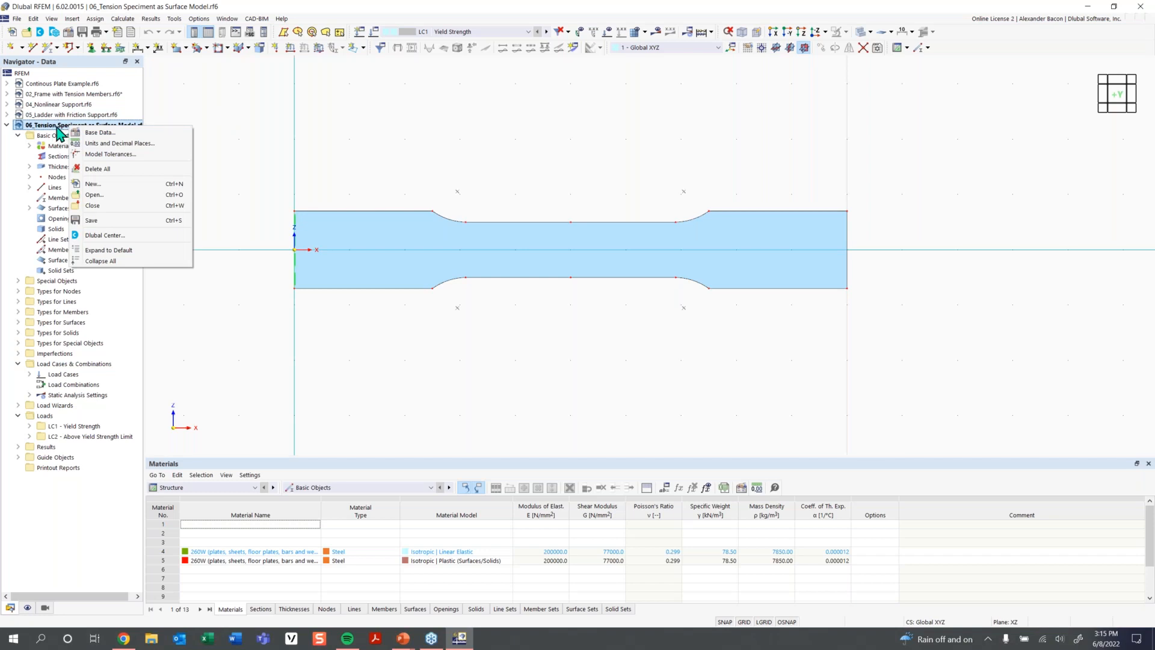
pyautogui.click(100, 132)
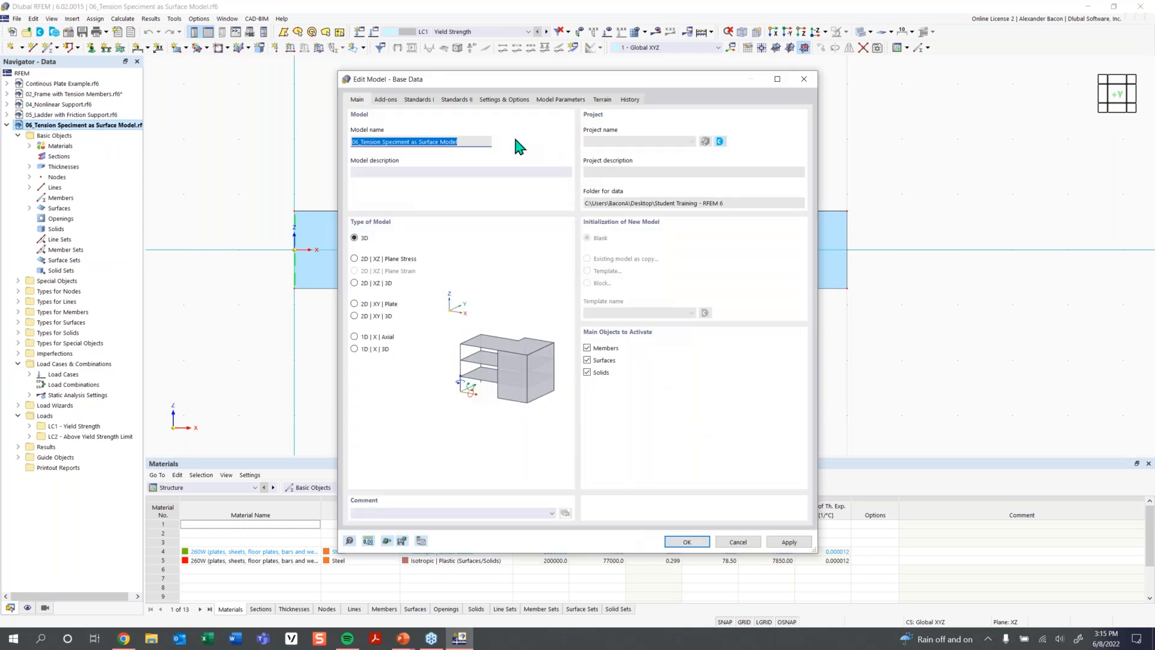
pyautogui.click(388, 102)
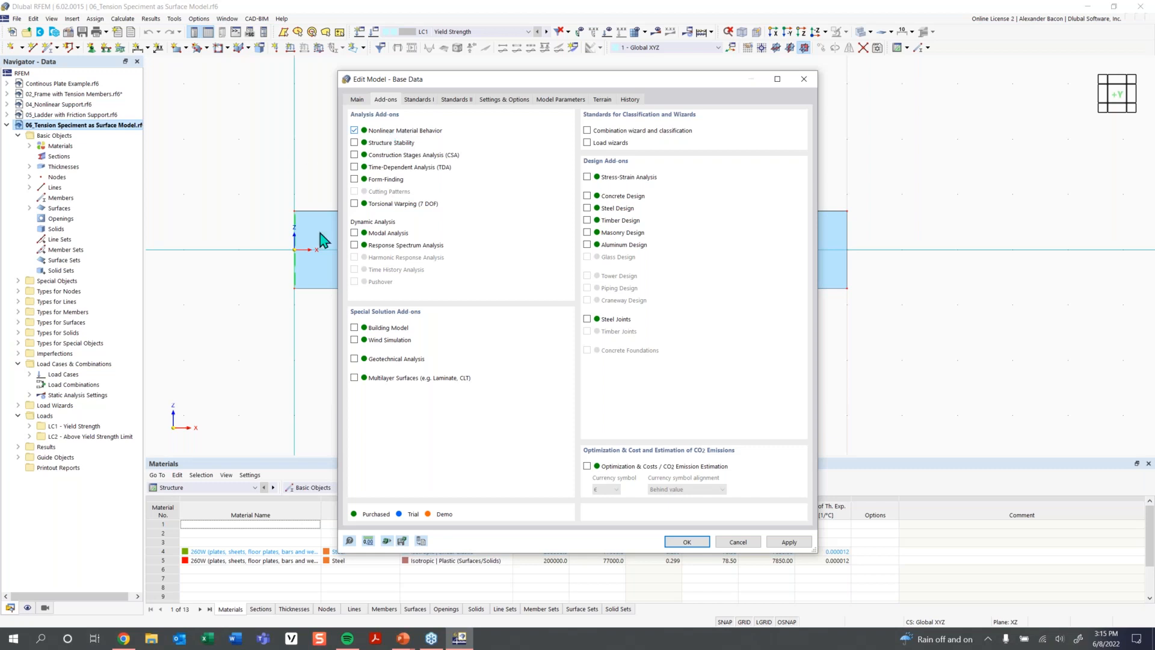
pyautogui.rightClick(985, 638)
pyautogui.click(987, 638)
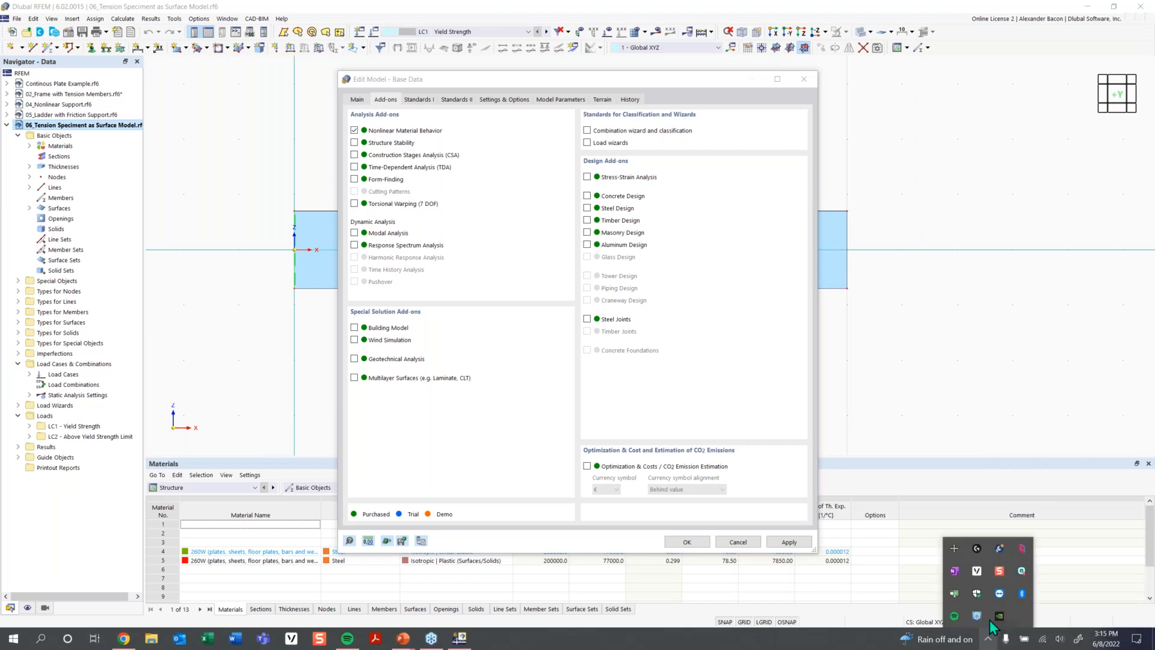
pyautogui.rightClick(976, 576)
pyautogui.click(998, 601)
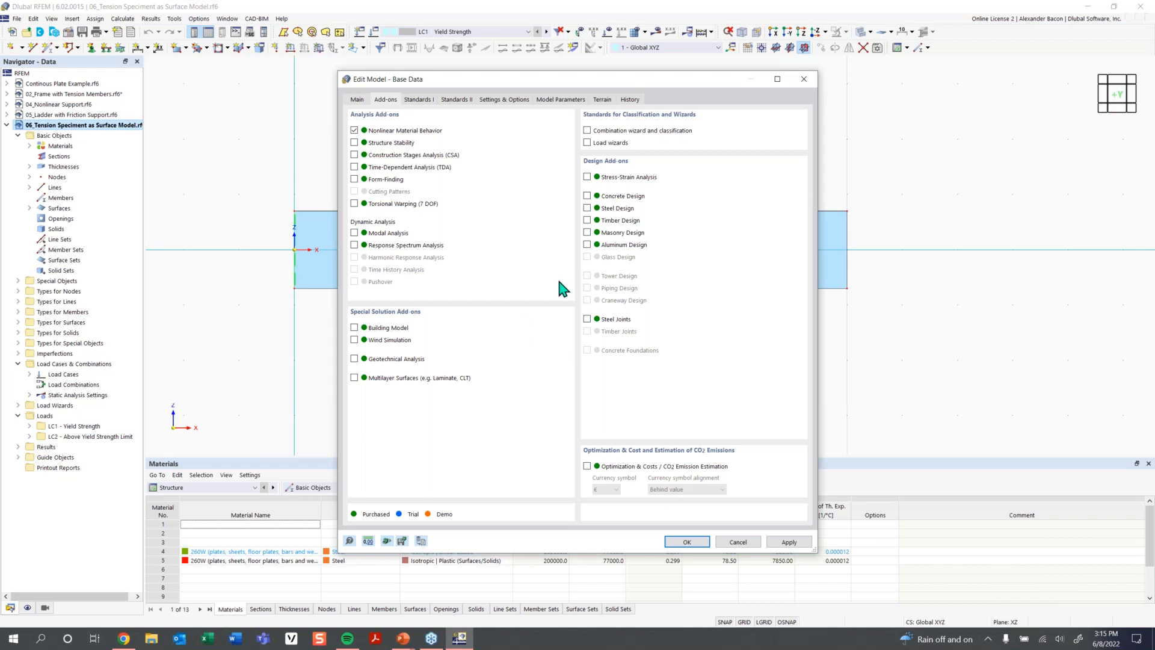
# Accept the base data and assign the 260W Isotropic | Linear Elastic material to the specimen surface, agreeing to delete all results
pyautogui.click(686, 542)
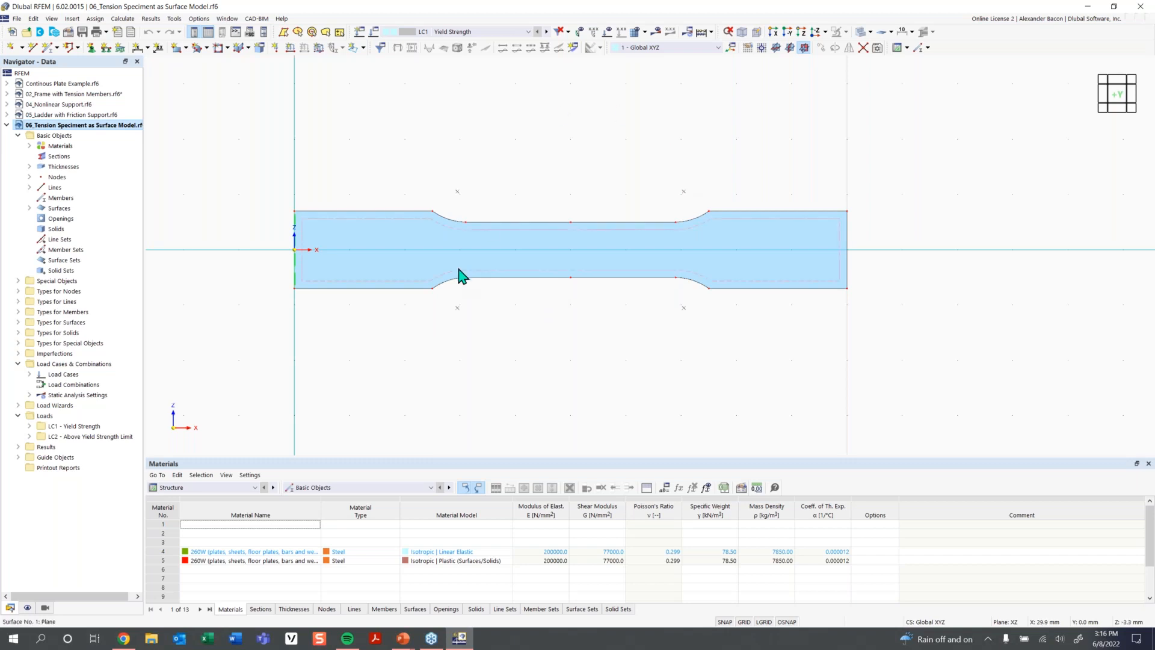
pyautogui.doubleClick(471, 249)
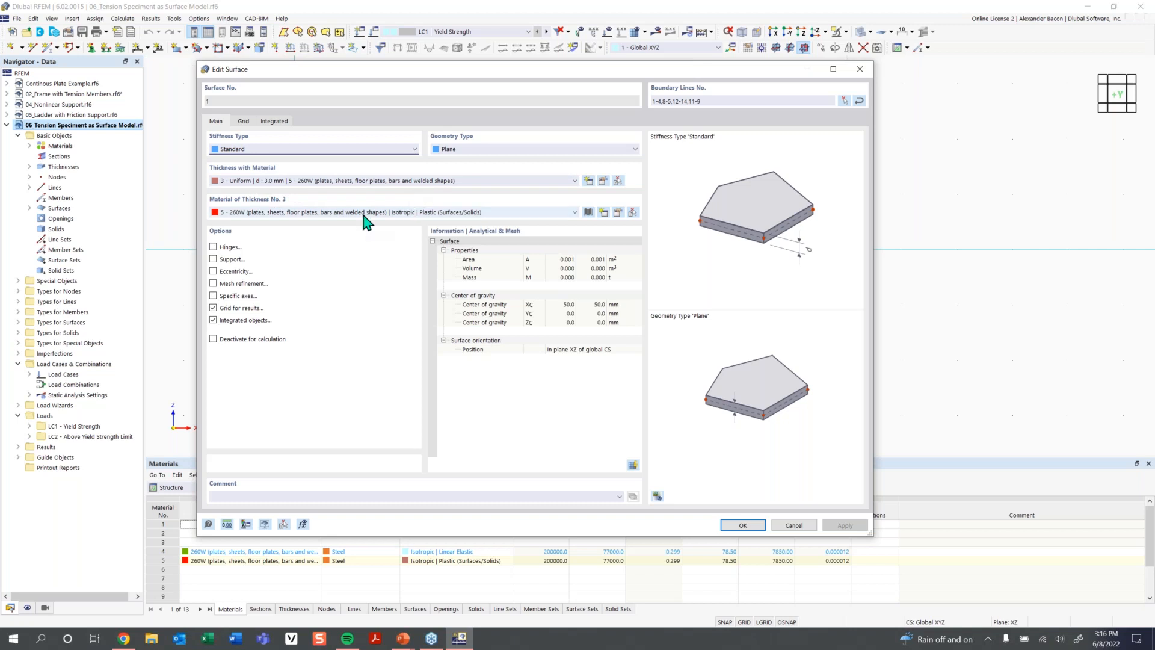
pyautogui.click(291, 214)
pyautogui.click(292, 222)
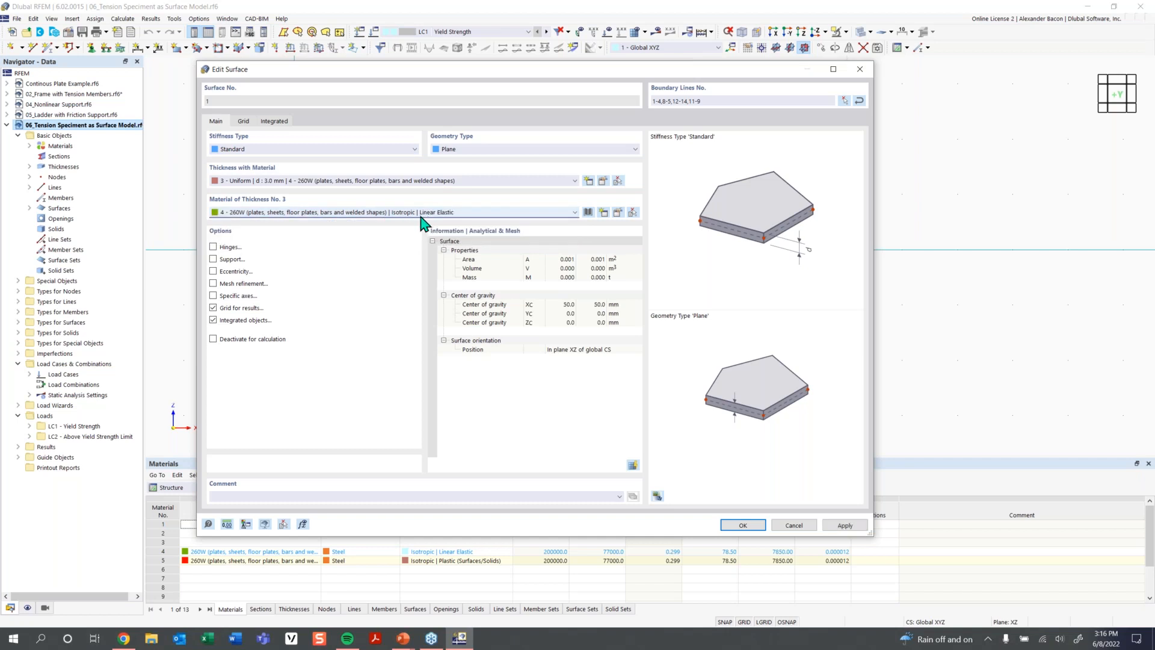
pyautogui.click(460, 216)
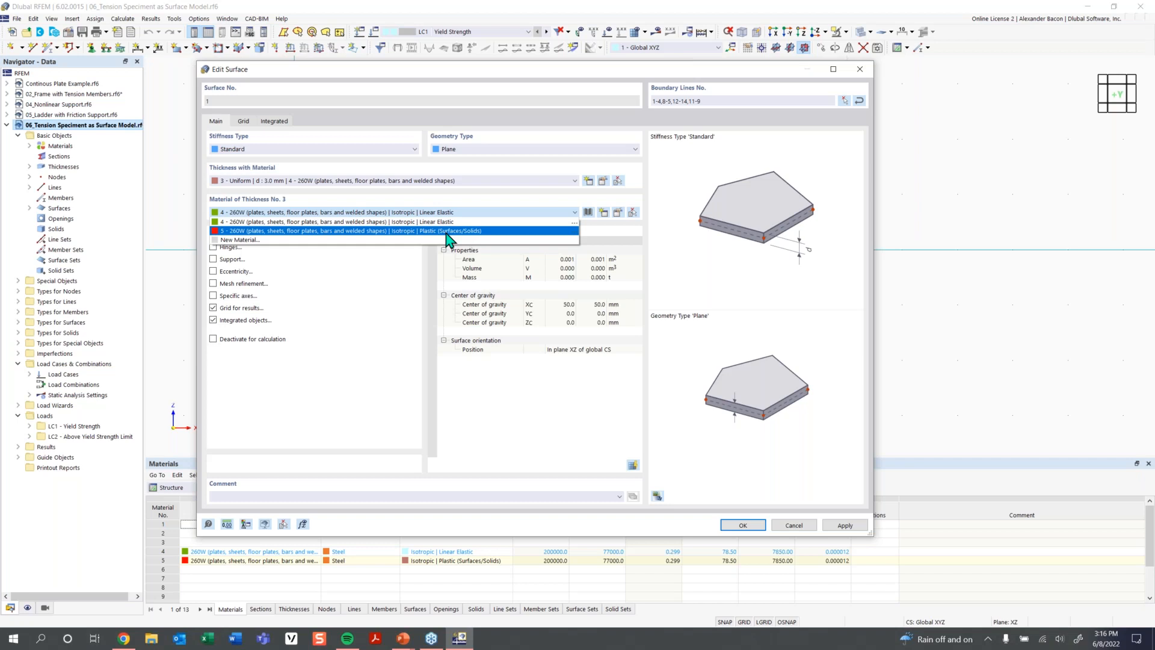
pyautogui.click(451, 215)
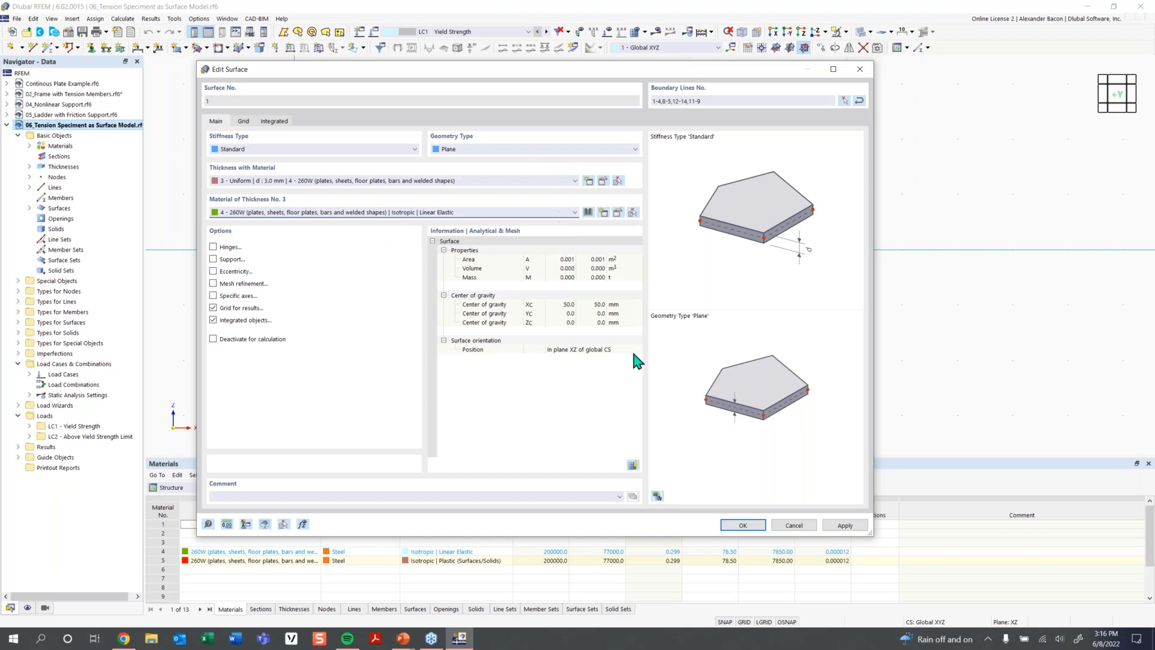
pyautogui.click(743, 525)
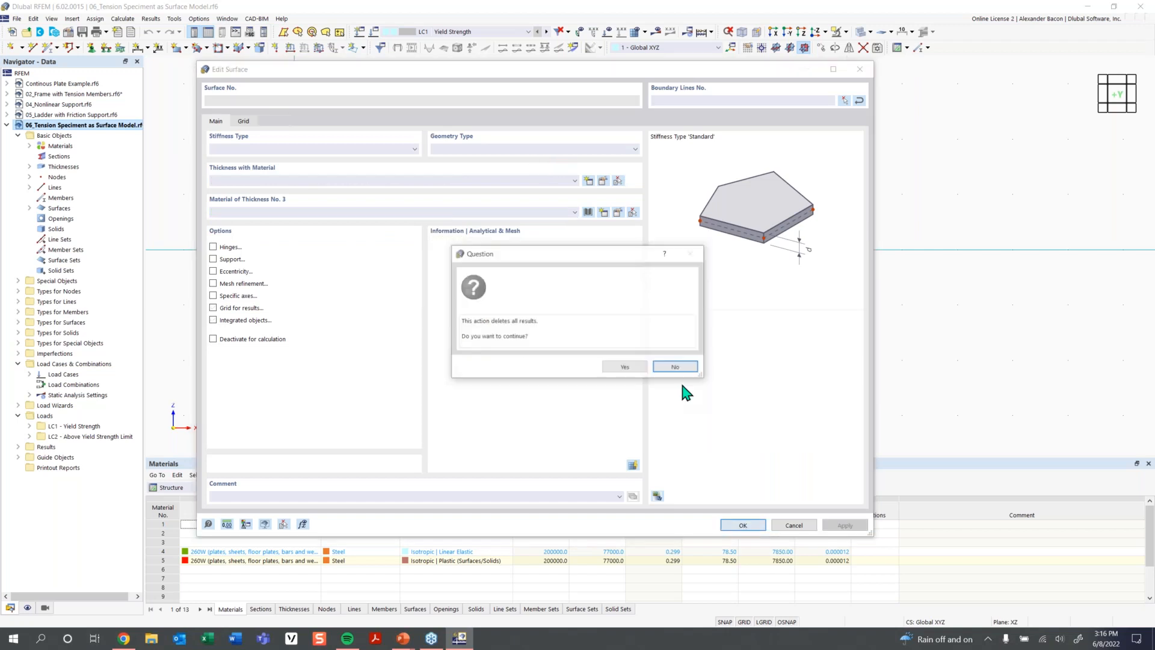
pyautogui.click(624, 369)
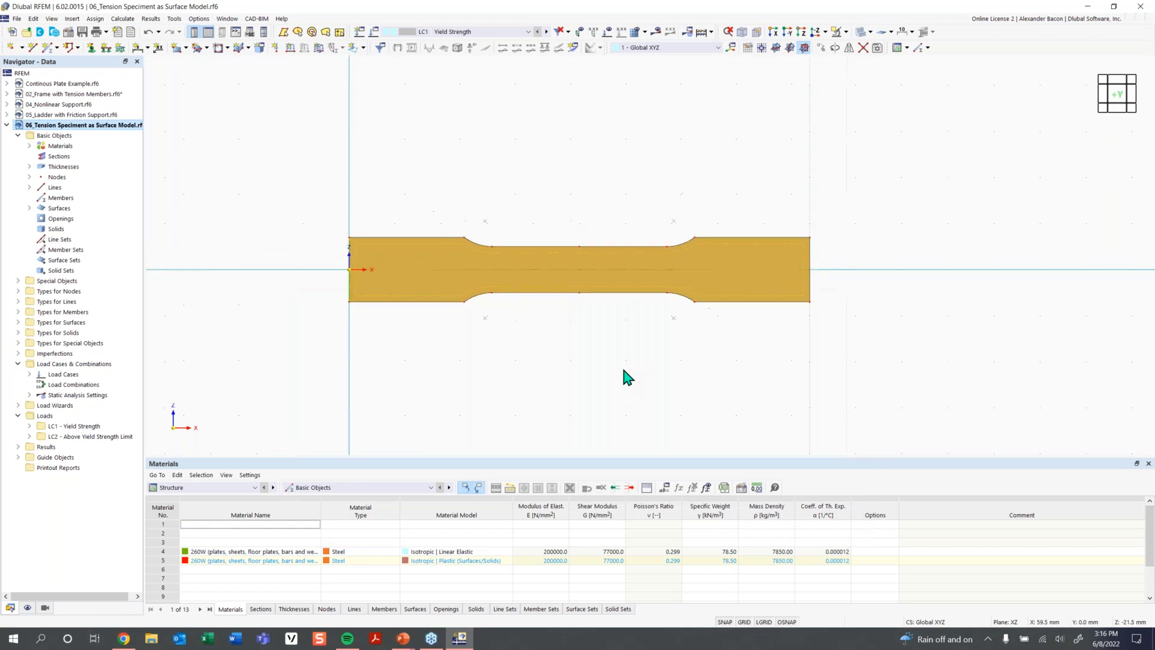
# List the model's materials and highlight the surface that uses the linear elastic 260W material, then clear the selection
pyautogui.click(29, 146)
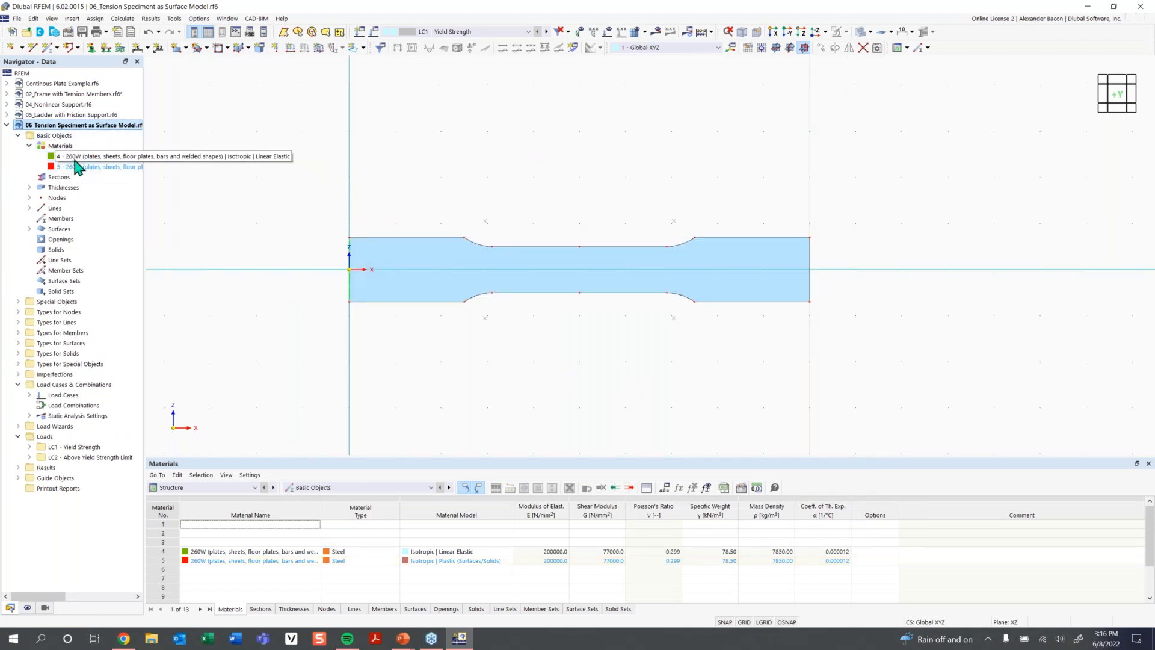
pyautogui.click(83, 158)
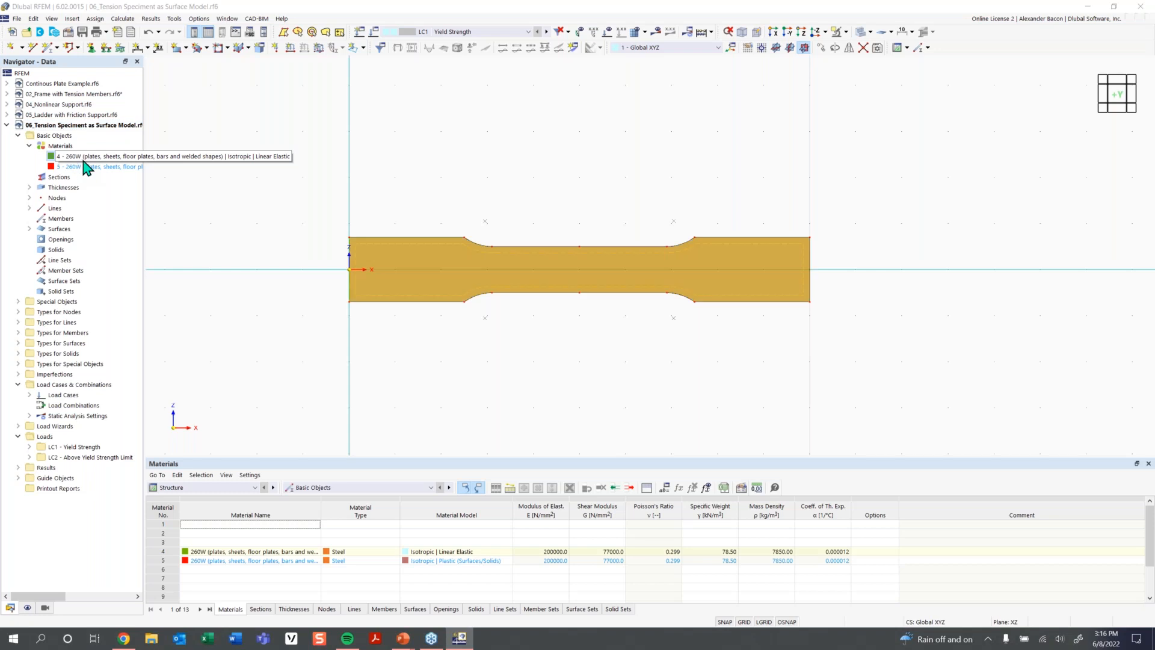
pyautogui.click(473, 186)
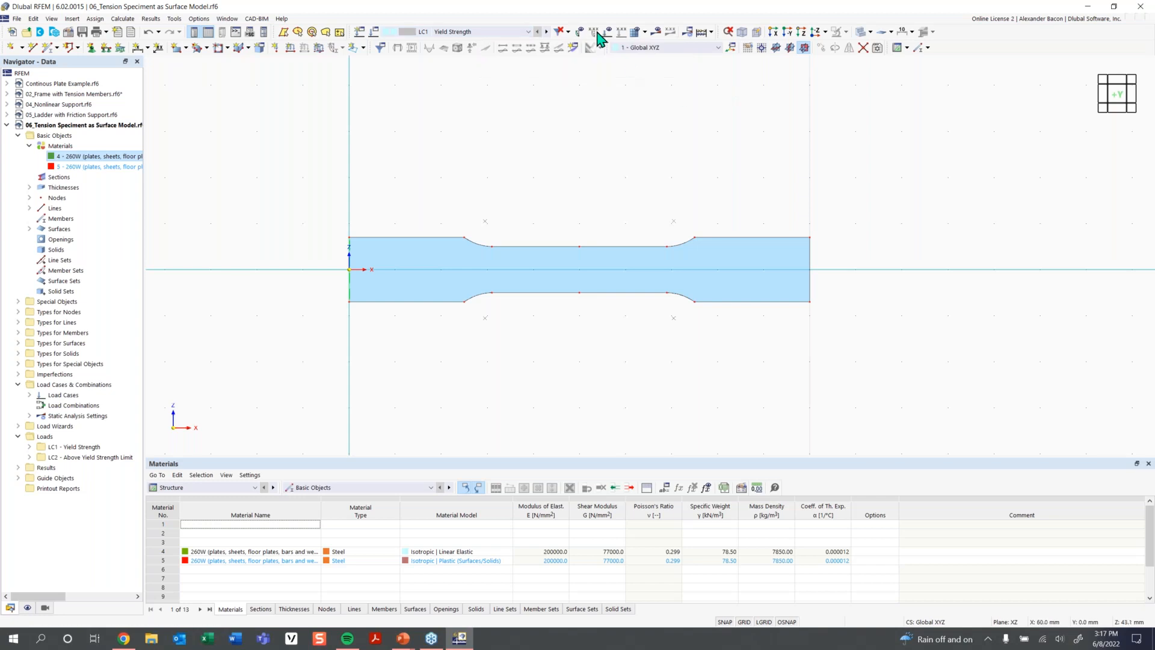
# Show the loads on the specimen and calculate the results for load case LC1 Yield Strength
pyautogui.click(621, 31)
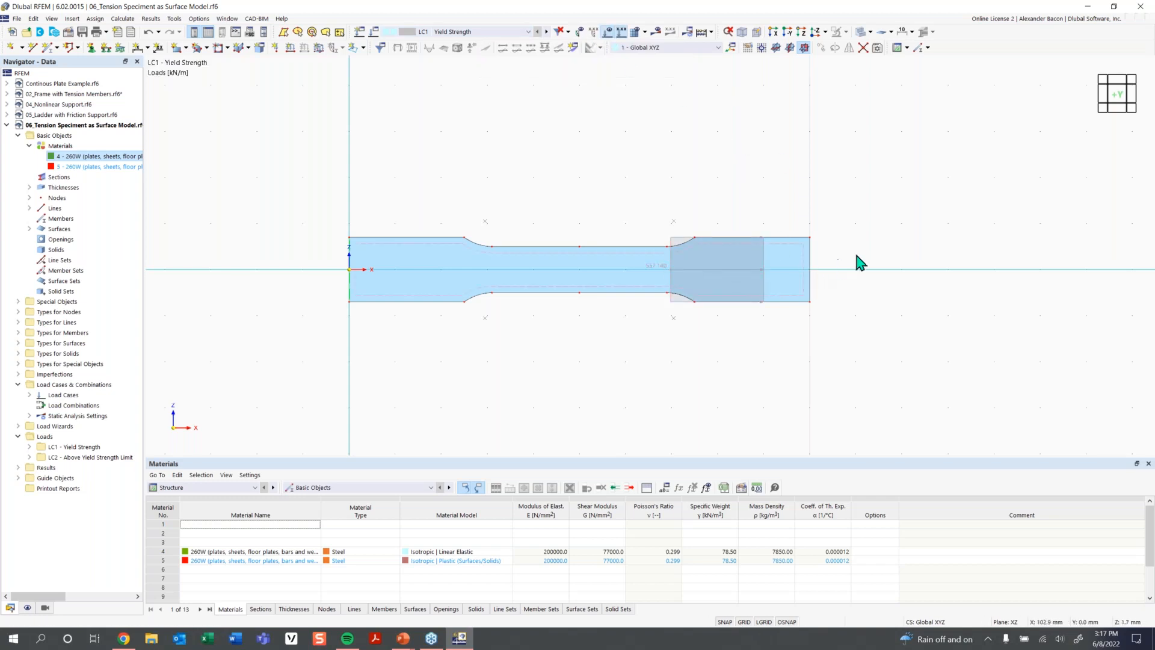
pyautogui.keyDown('ctrl'); pyautogui.moveTo(413, 221); pyautogui.dragTo(407, 263, button='middle'); pyautogui.keyUp('ctrl')
pyautogui.keyDown('ctrl'); pyautogui.moveTo(512, 178); pyautogui.dragTo(646, 178, button='middle'); pyautogui.keyUp('ctrl')
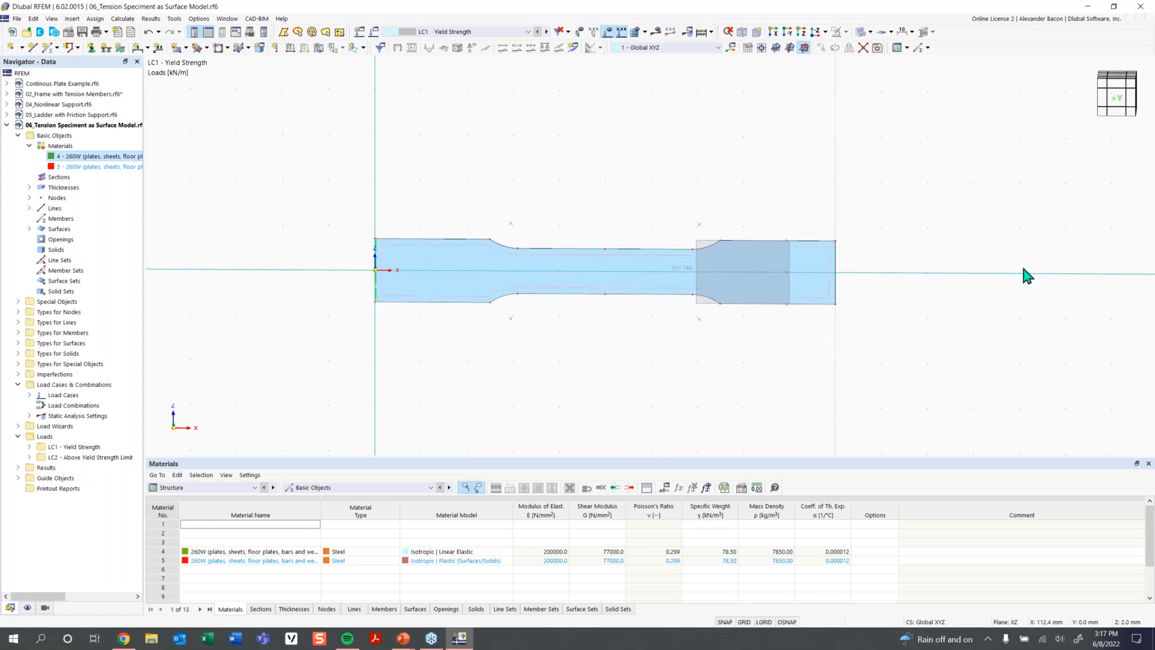
pyautogui.keyDown('ctrl'); pyautogui.moveTo(606, 148); pyautogui.dragTo(662, 187, button='middle'); pyautogui.keyUp('ctrl')
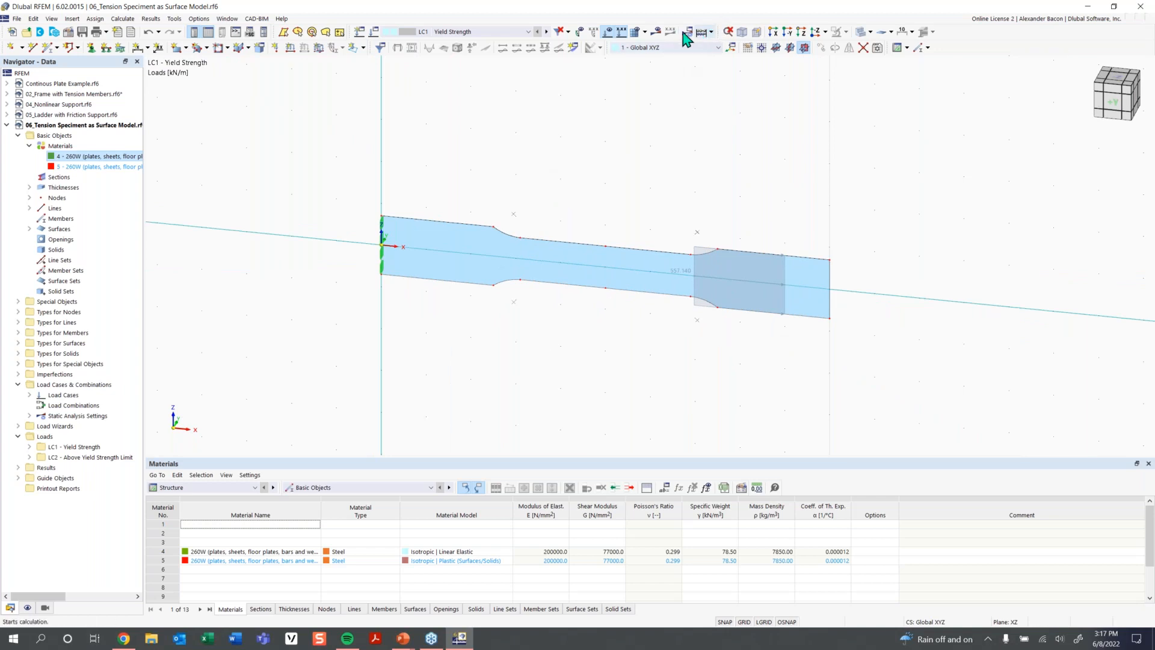
pyautogui.click(698, 34)
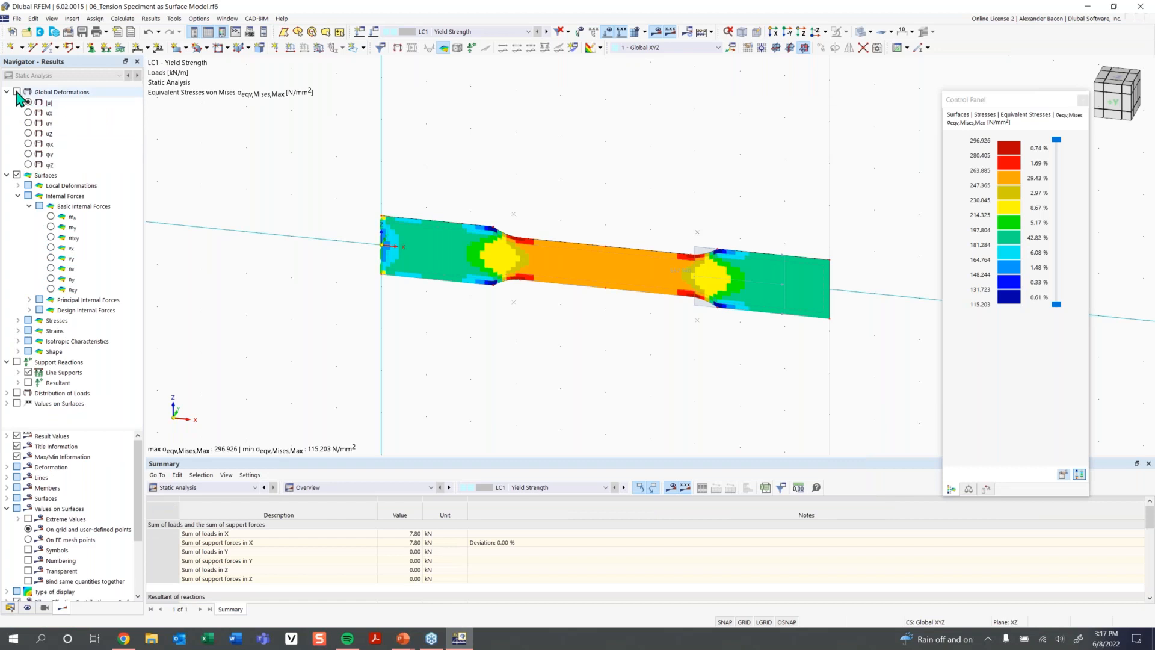
# Display the specimen's global deformations |u| and view the deformed shape at an angle
pyautogui.click(17, 92)
pyautogui.moveTo(666, 389); pyautogui.dragTo(571, 397, button='middle')
pyautogui.keyDown('ctrl'); pyautogui.moveTo(570, 397); pyautogui.dragTo(672, 395, button='middle'); pyautogui.keyUp('ctrl')
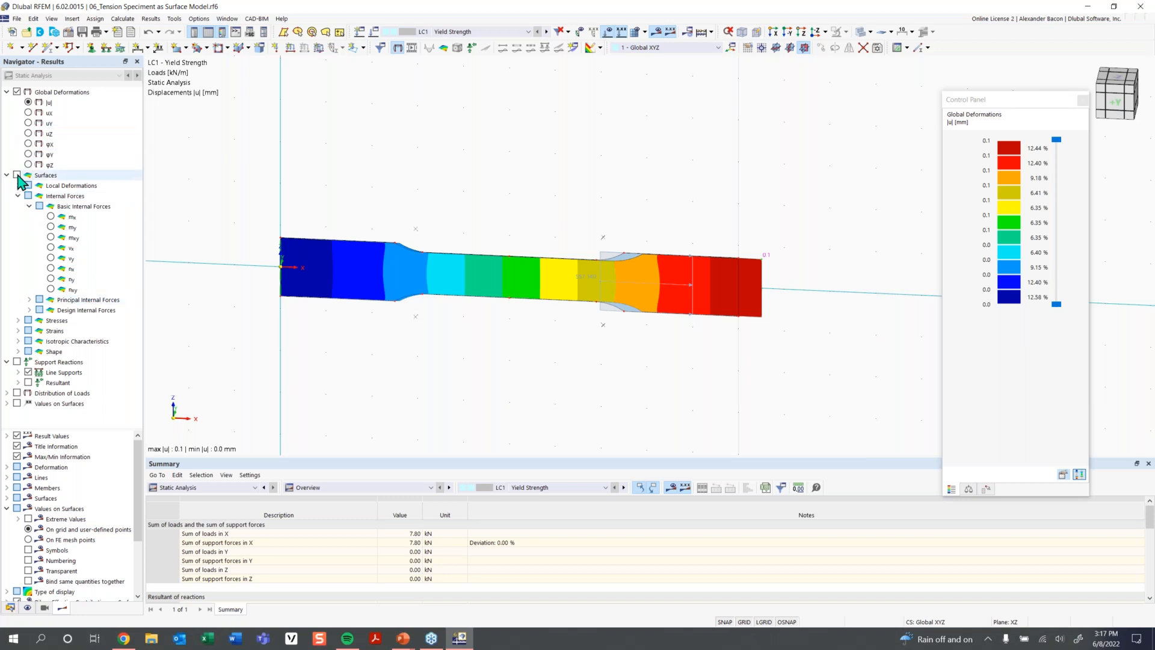
# Switch the results back to the surfaces and expand the stress results to the von Mises equivalent stresses
pyautogui.click(17, 175)
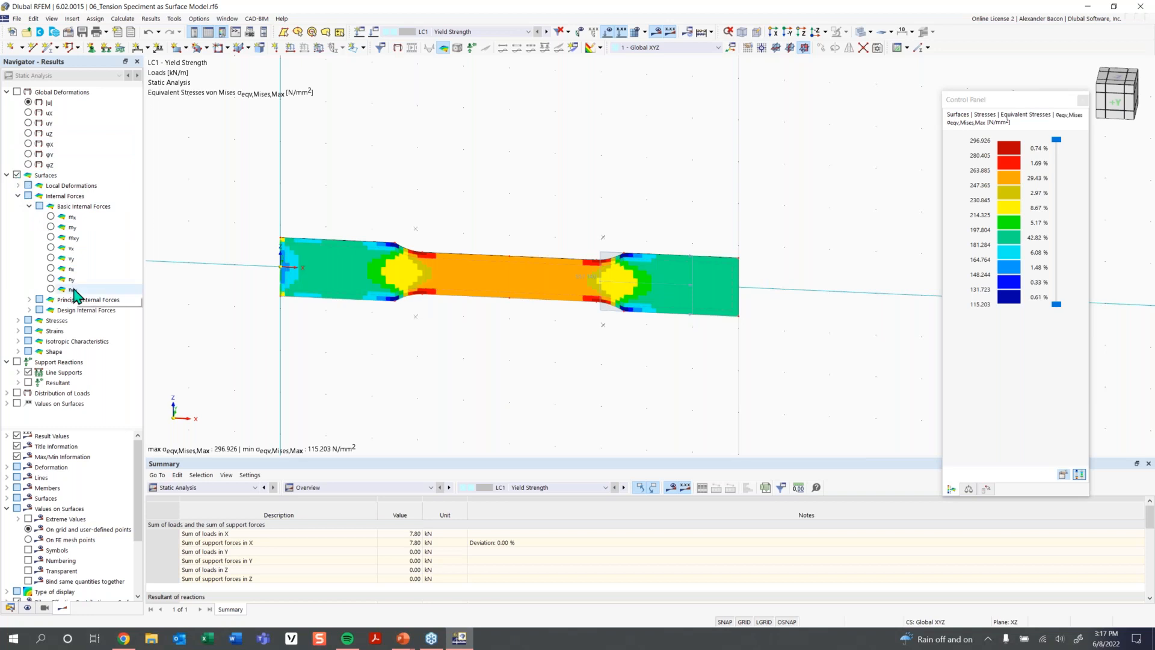
pyautogui.click(18, 320)
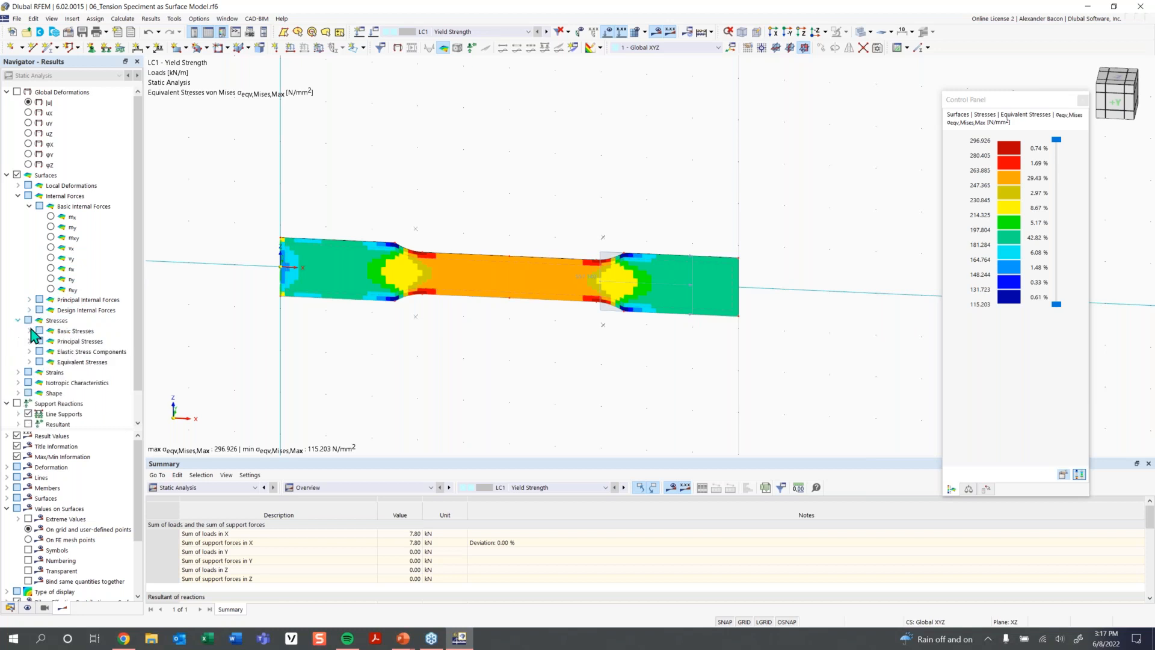
pyautogui.click(30, 361)
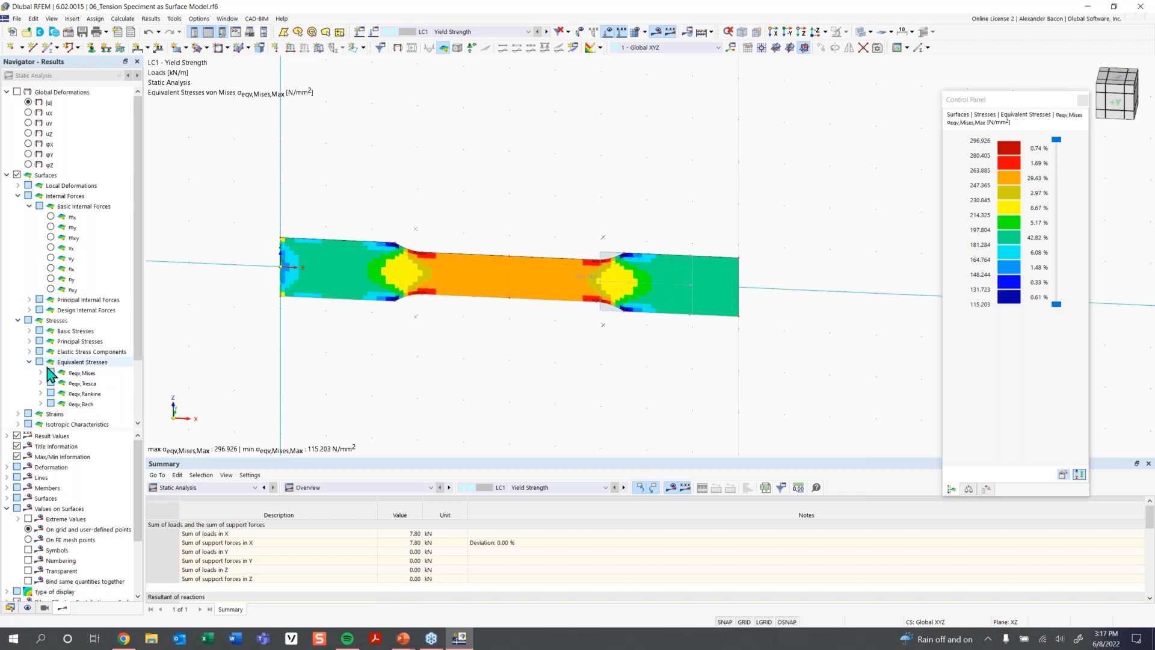
pyautogui.click(41, 373)
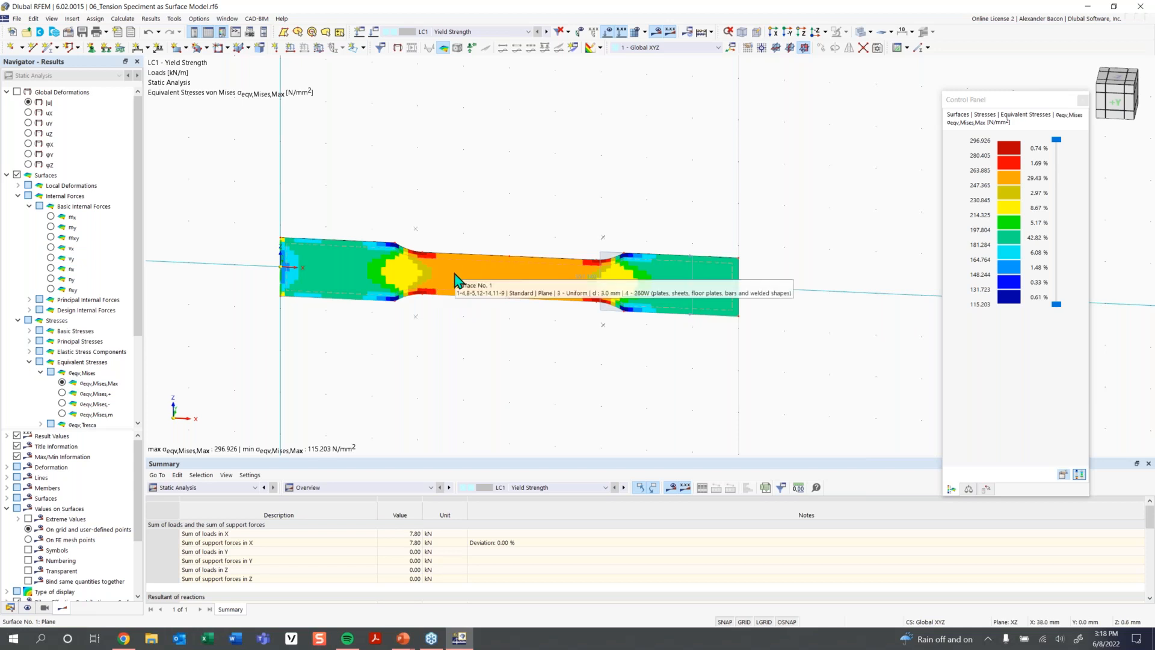
# Inspect the strength values of the surface's 260W linear elastic material and close the material and surface dialogs unchanged
pyautogui.doubleClick(455, 274)
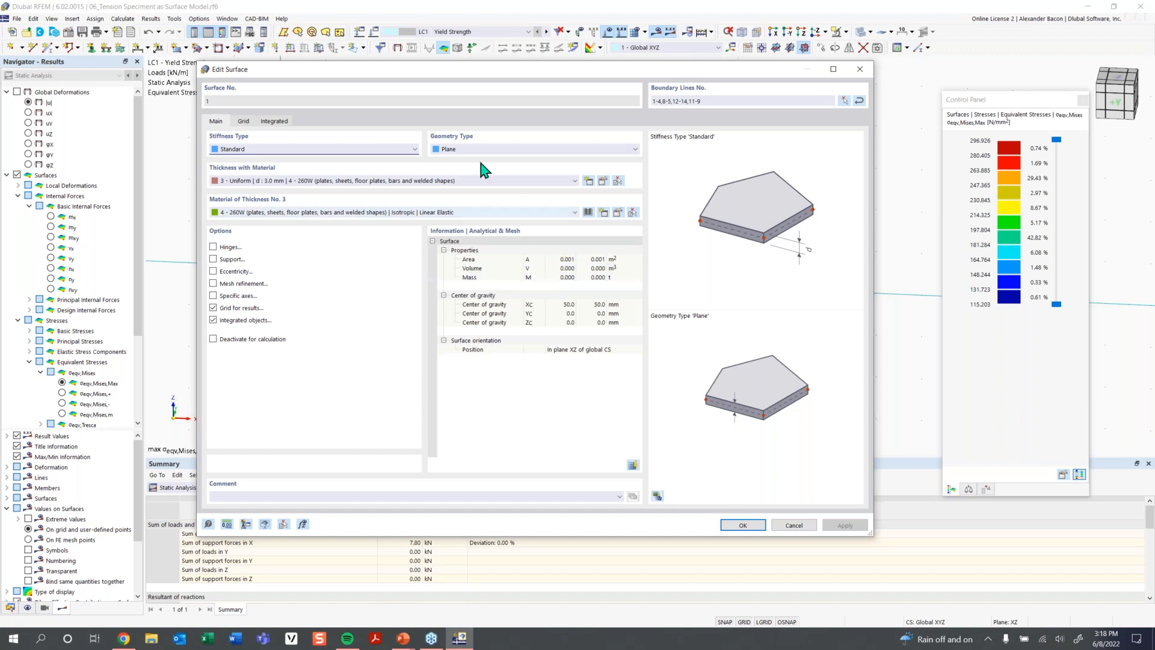
pyautogui.click(617, 214)
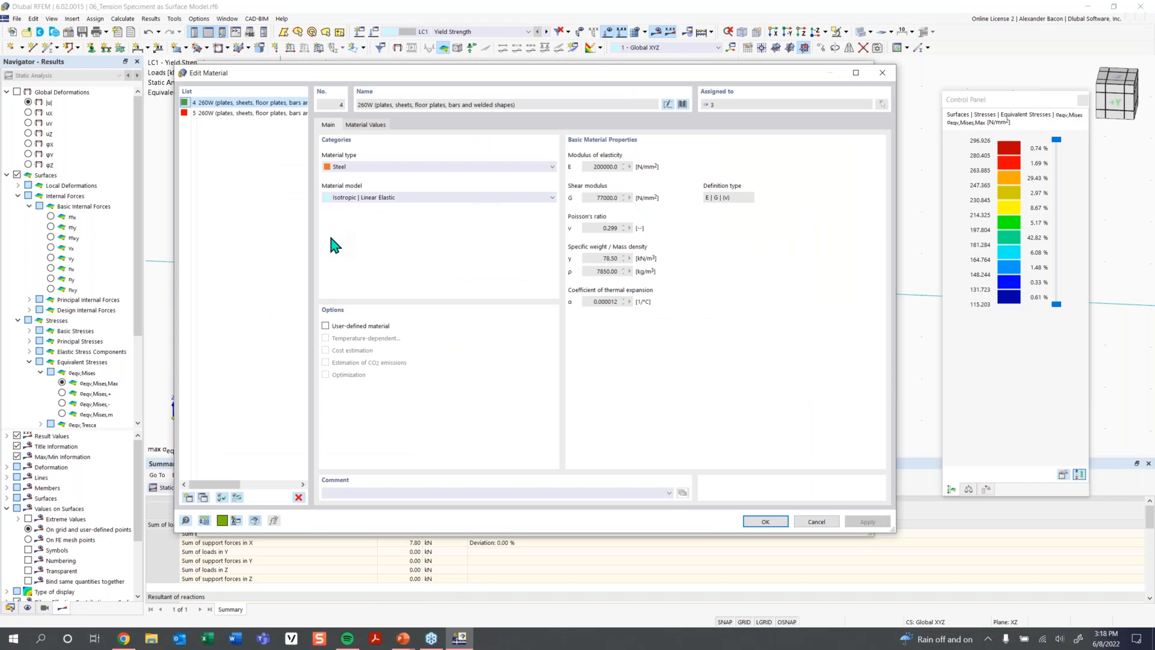
pyautogui.click(368, 126)
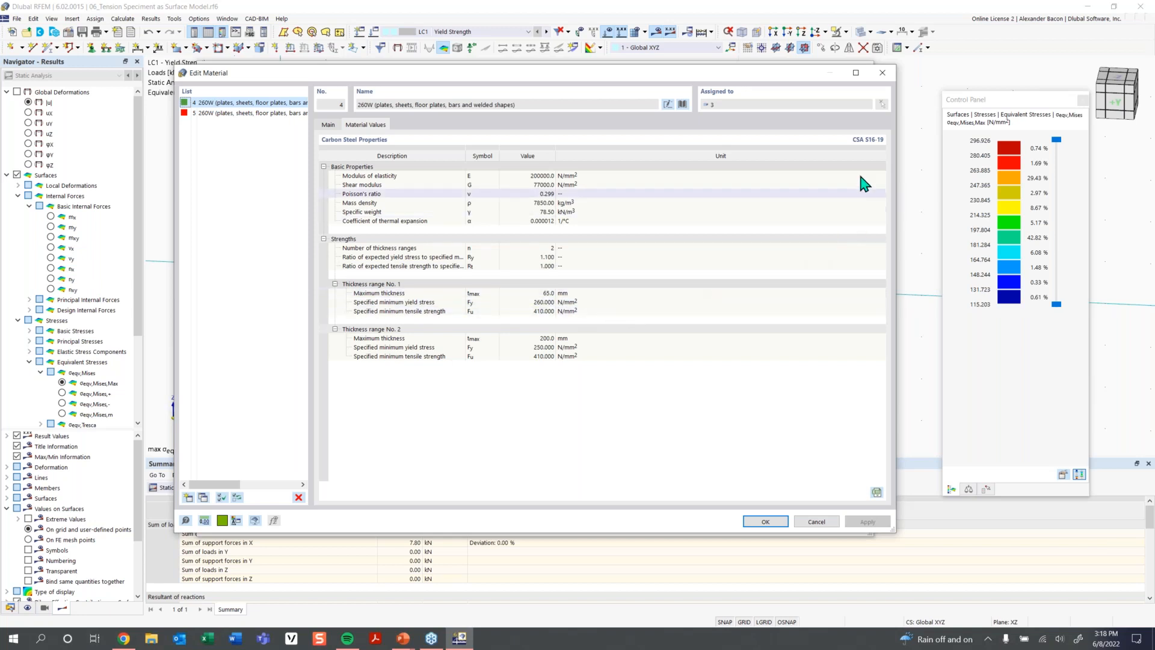
pyautogui.click(882, 73)
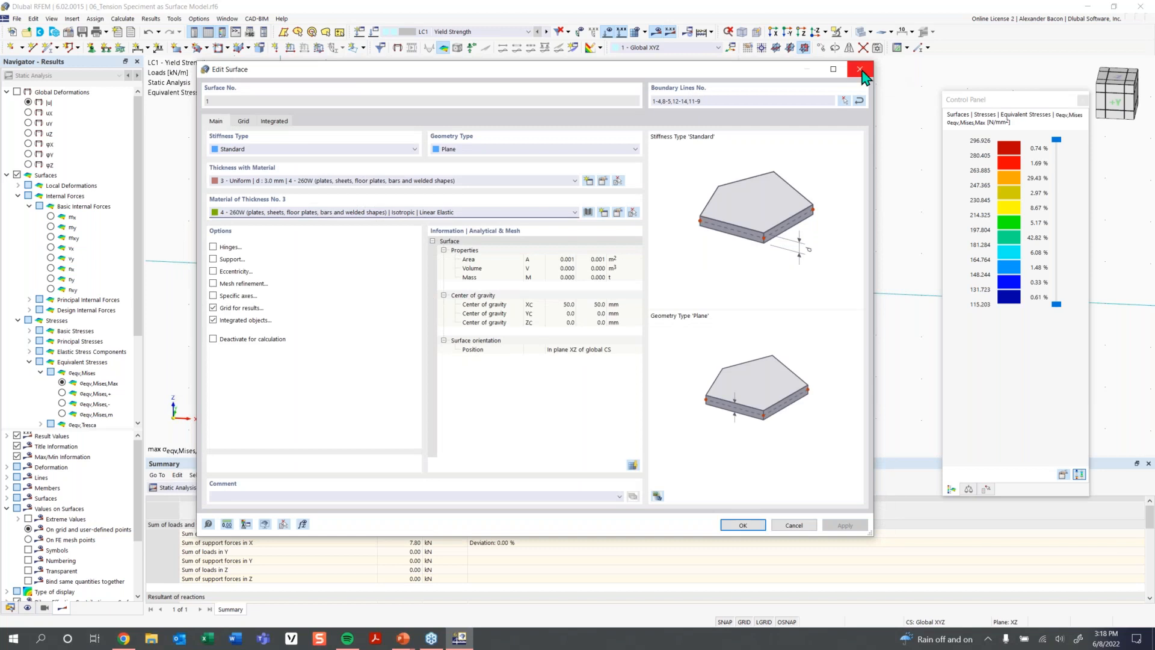
pyautogui.click(862, 72)
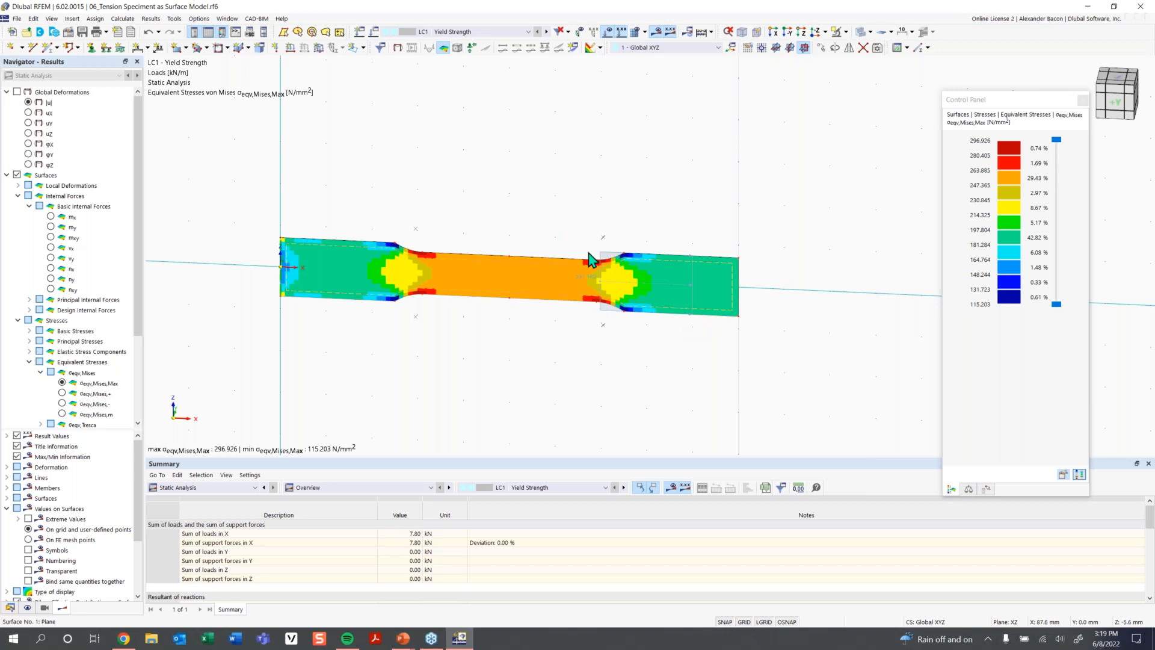
# Review the line load's magnitude, direction and stress calculation comment in load case LC1, and close it unchanged
pyautogui.moveTo(589, 284)
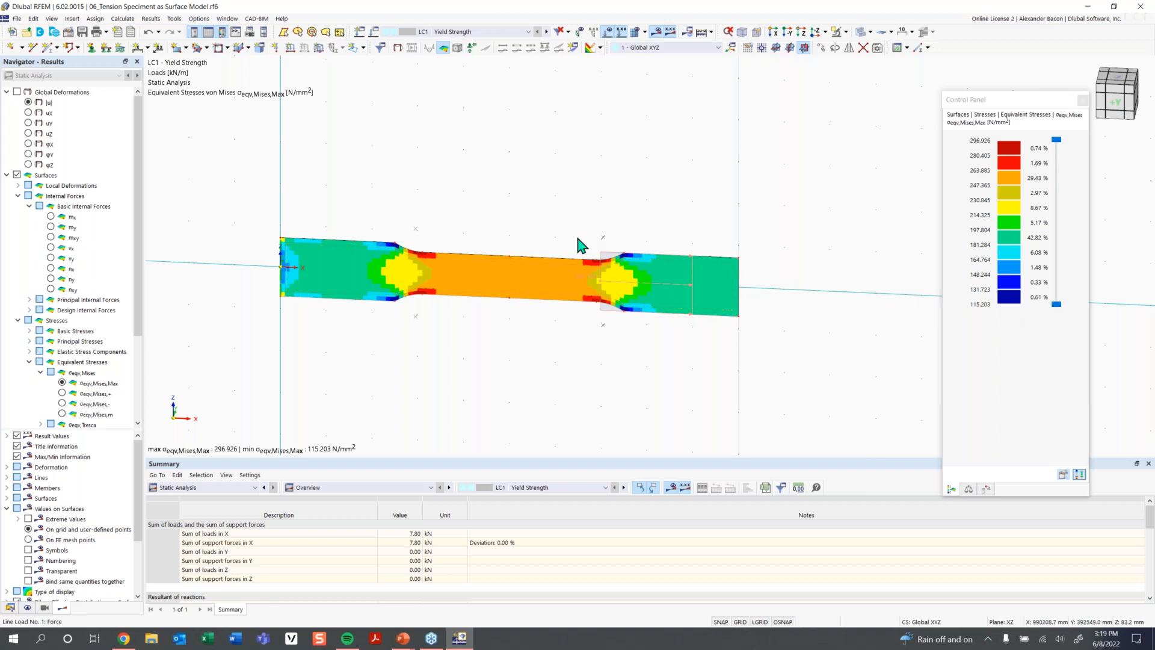
pyautogui.doubleClick(570, 197)
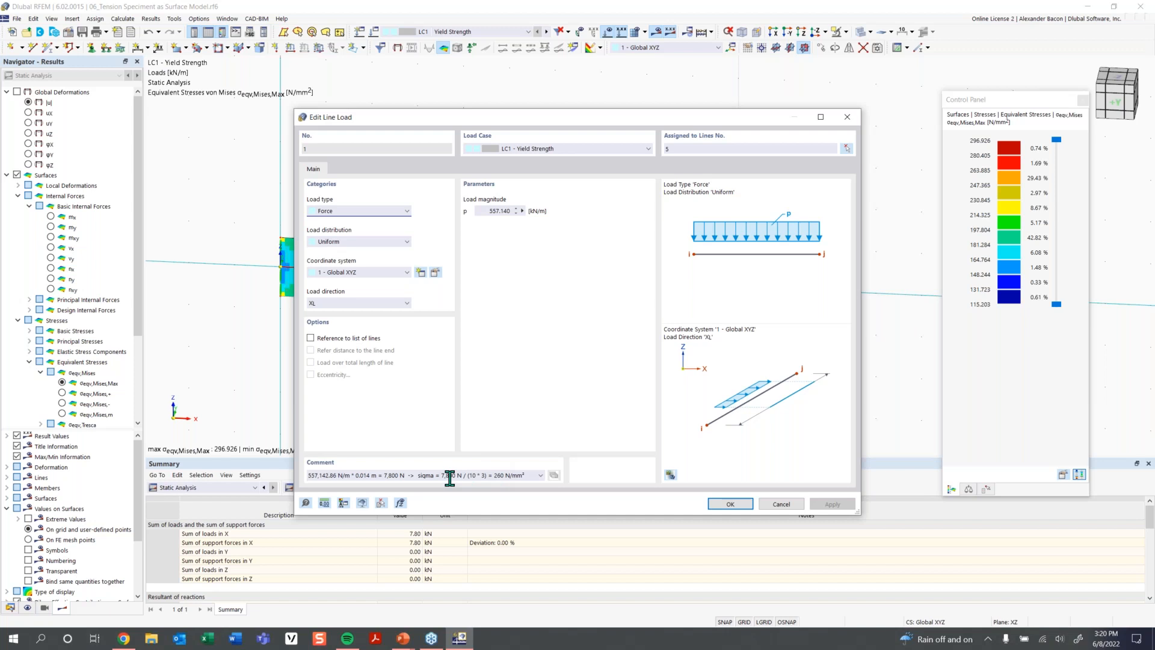
pyautogui.moveTo(611, 125); pyautogui.dragTo(378, 138)
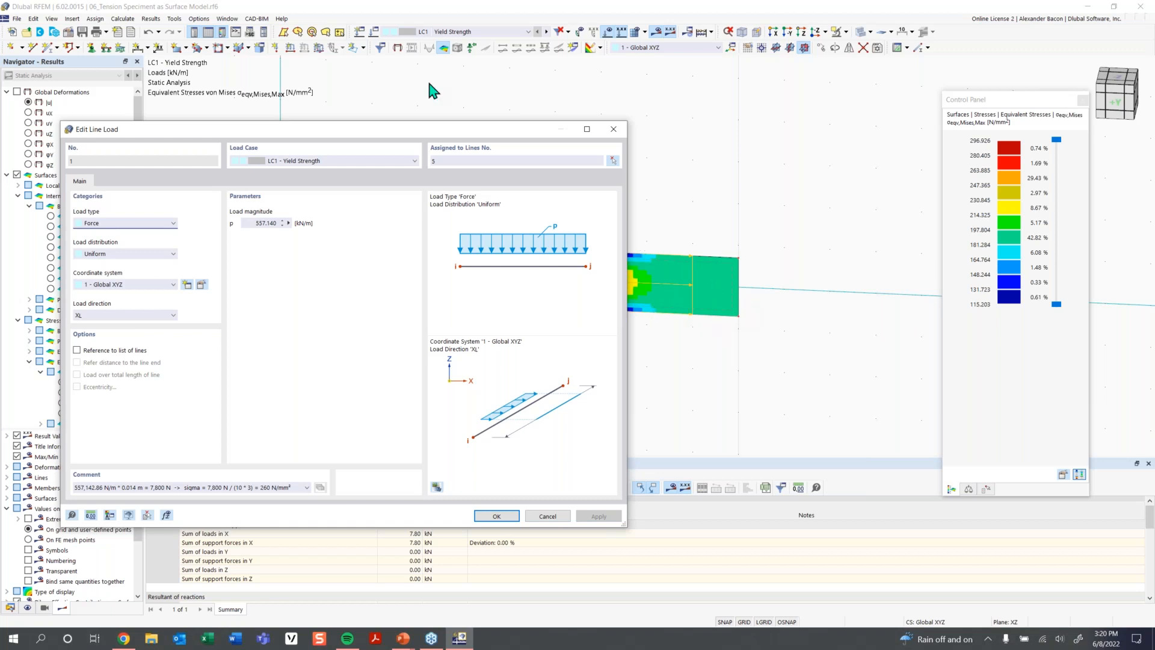
pyautogui.moveTo(428, 130); pyautogui.dragTo(608, 123)
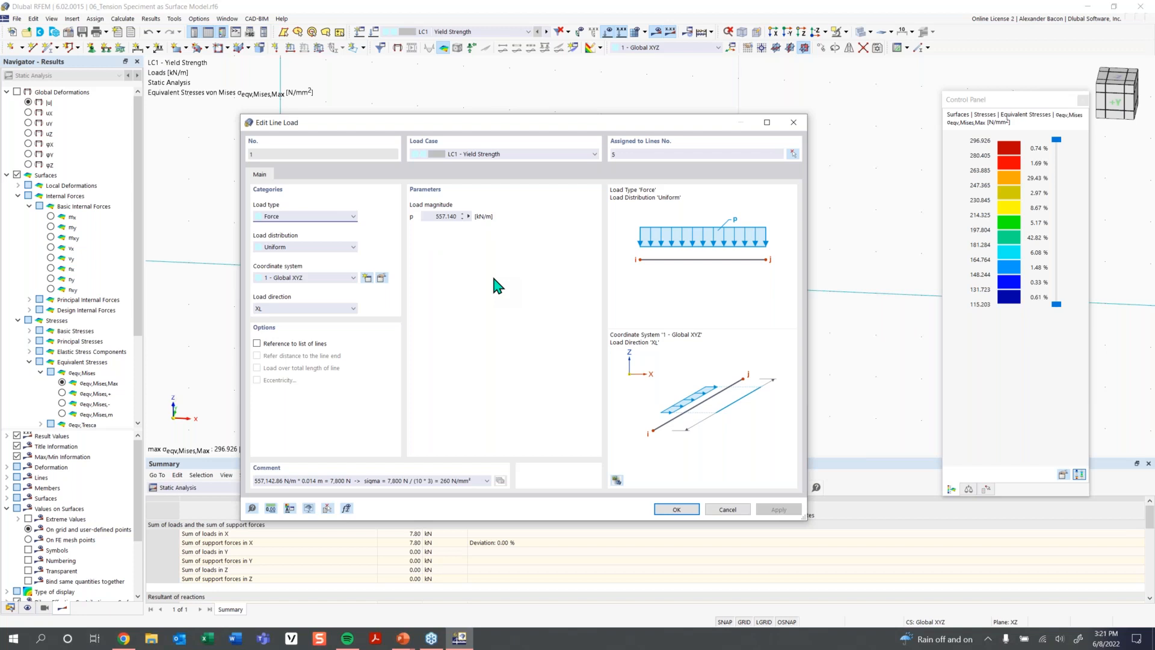
pyautogui.click(677, 509)
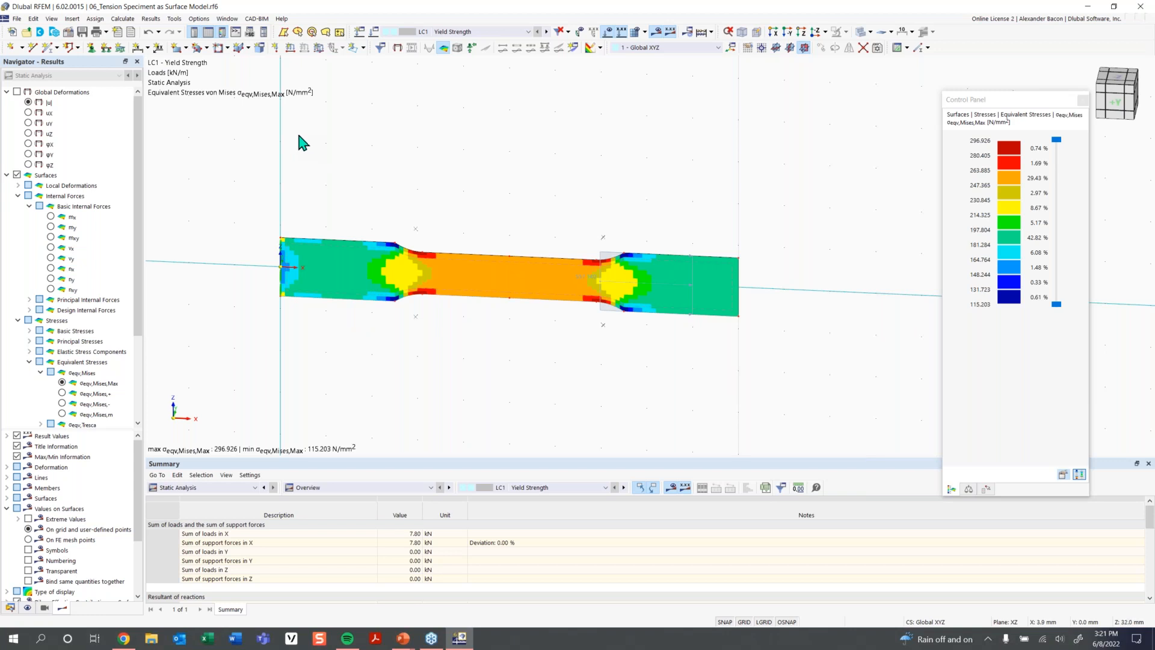
# Compare the surface result smoothing types Constant on mesh elements and Continuous within surfaces, and keep Constant on mesh elements
pyautogui.click(150, 19)
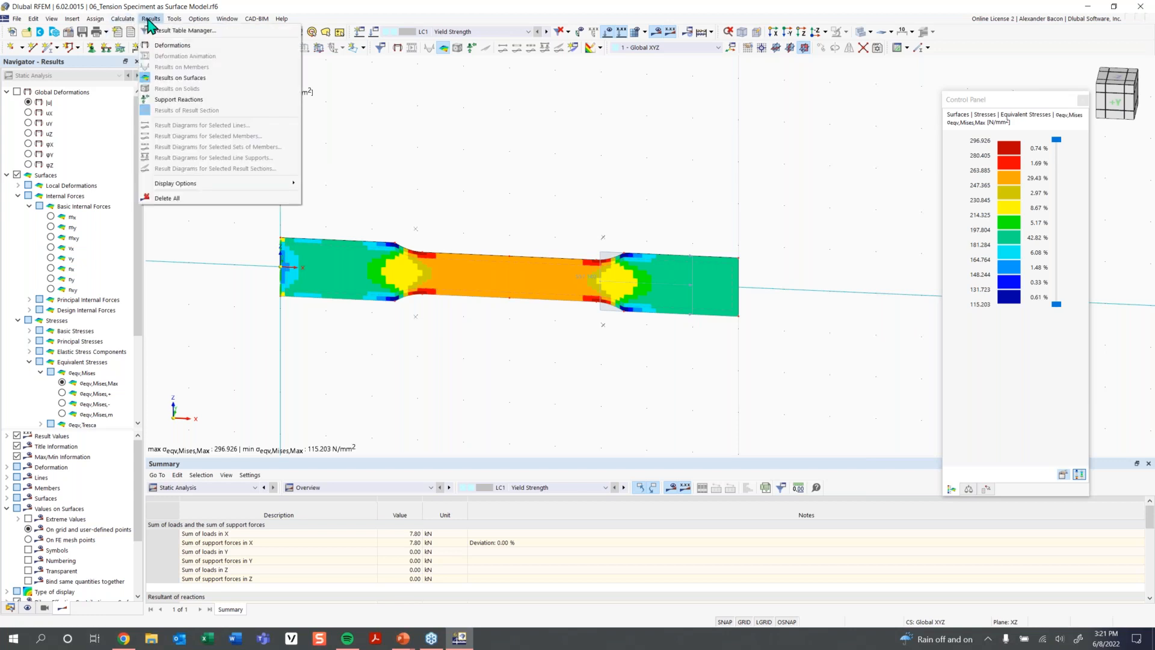
pyautogui.moveTo(170, 21)
pyautogui.moveTo(196, 191)
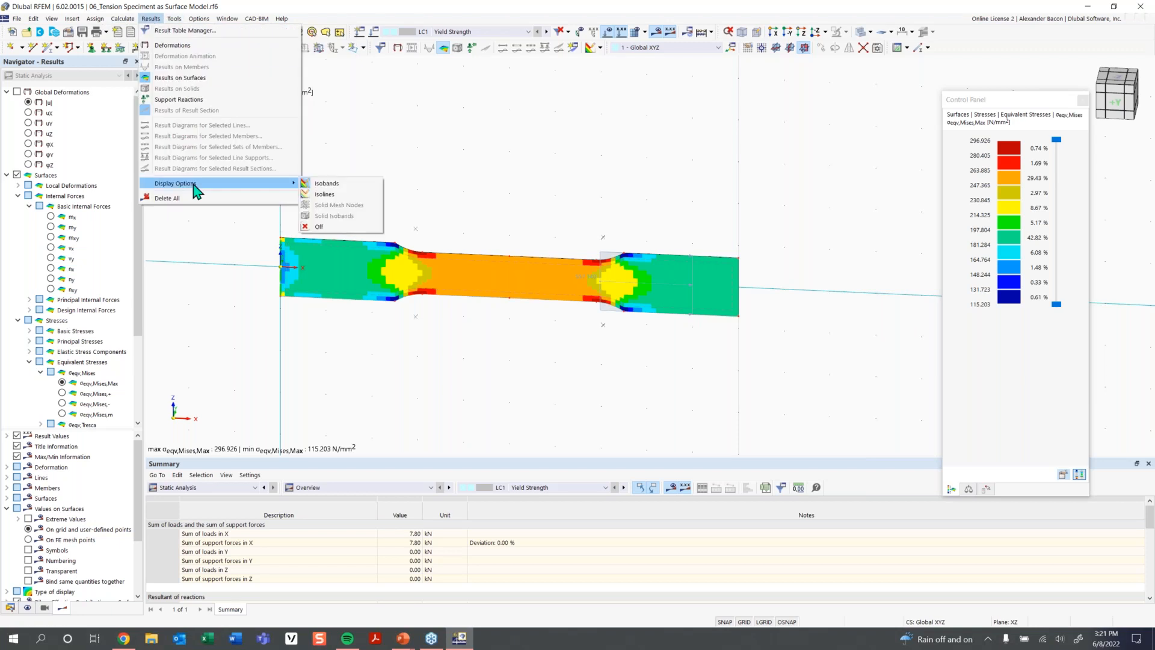
pyautogui.click(124, 20)
pyautogui.click(122, 21)
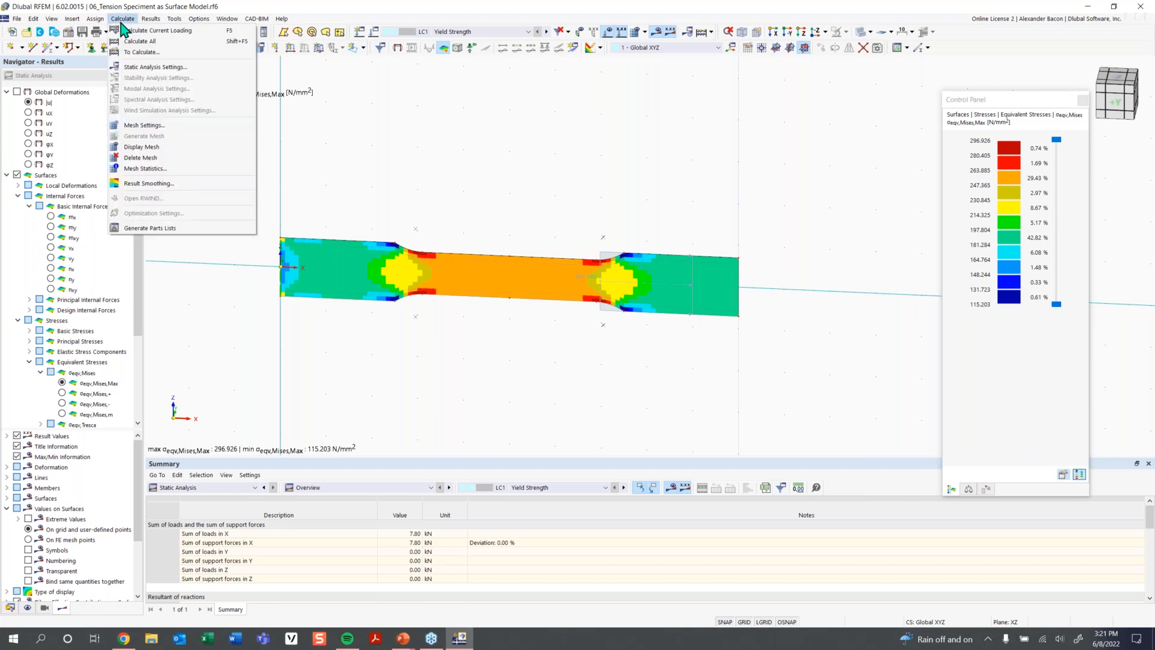
pyautogui.click(157, 185)
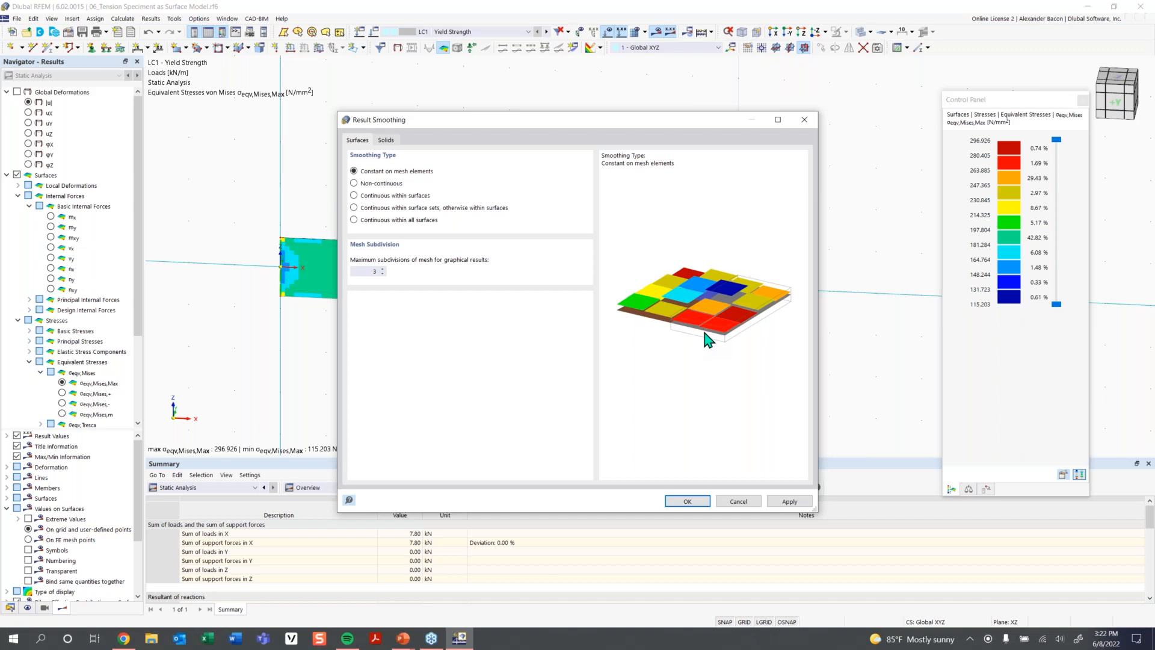
pyautogui.click(399, 197)
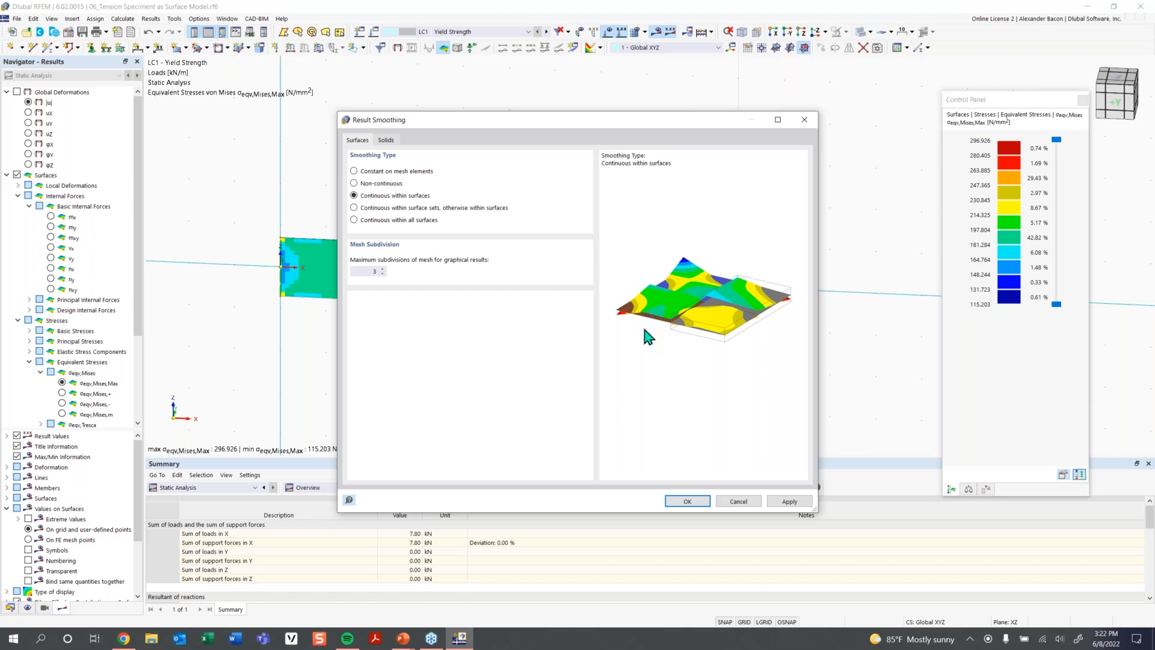
pyautogui.click(422, 173)
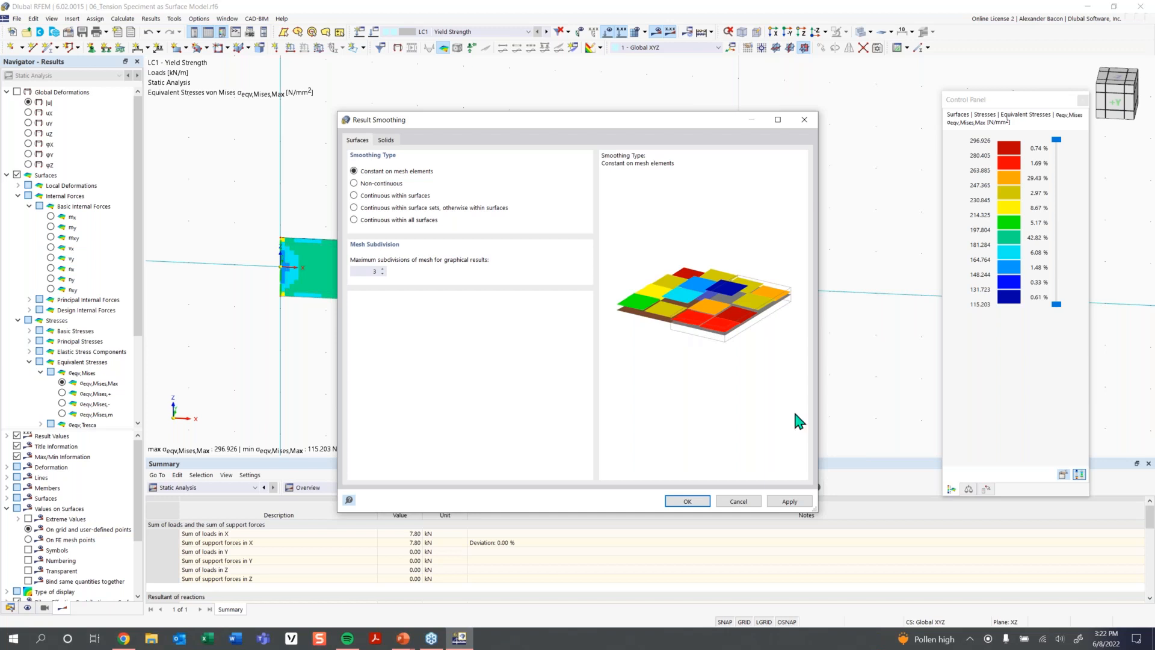
pyautogui.click(687, 501)
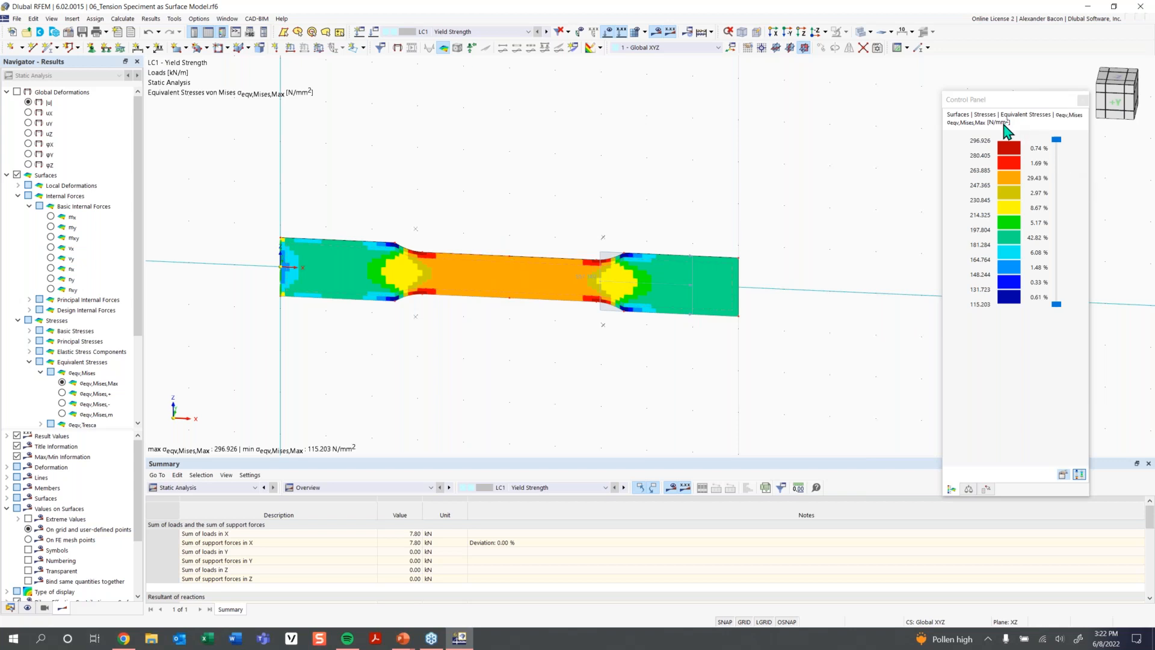
# Examine the von Mises stresses around both transitions to the specimen's narrow section against the color scale
pyautogui.moveTo(1001, 109); pyautogui.dragTo(862, 106)
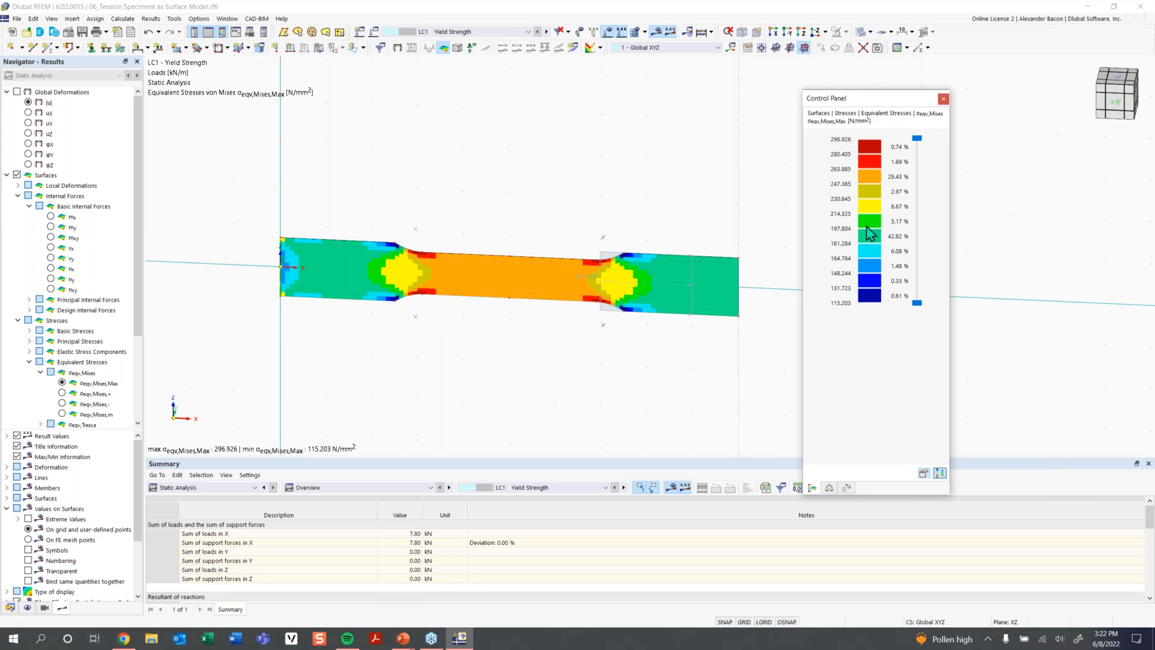
pyautogui.scroll(1, 665, 282)
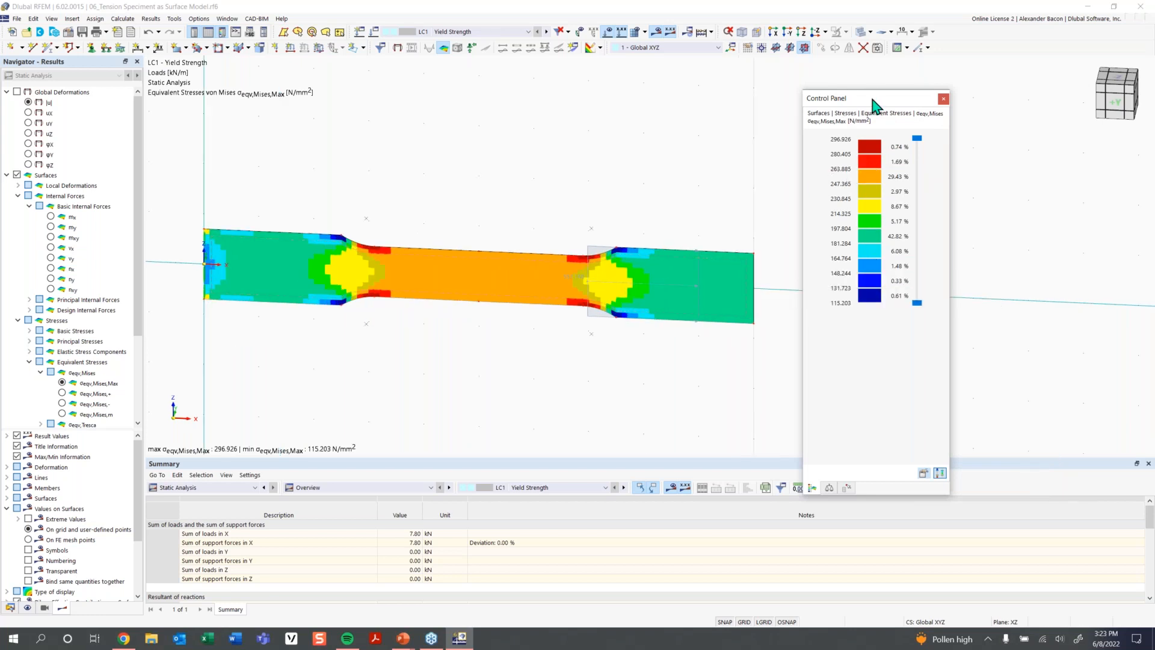
pyautogui.moveTo(846, 99); pyautogui.dragTo(919, 88)
pyautogui.scroll(1, 604, 279)
pyautogui.moveTo(603, 272); pyautogui.dragTo(667, 268, button='middle')
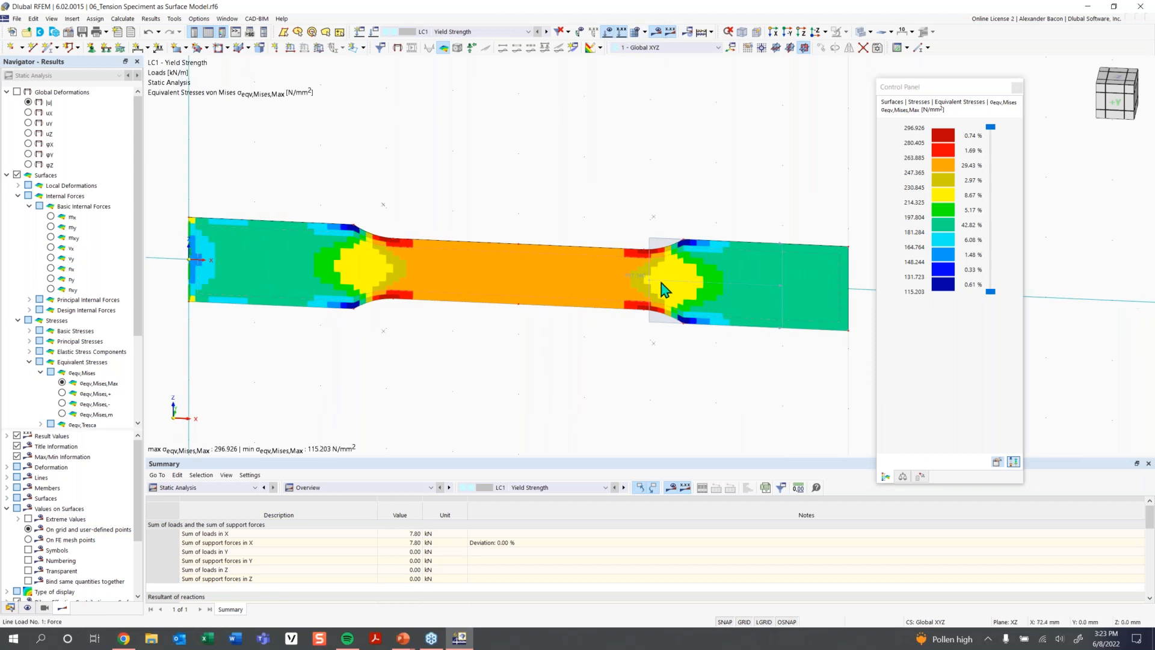
pyautogui.moveTo(641, 286)
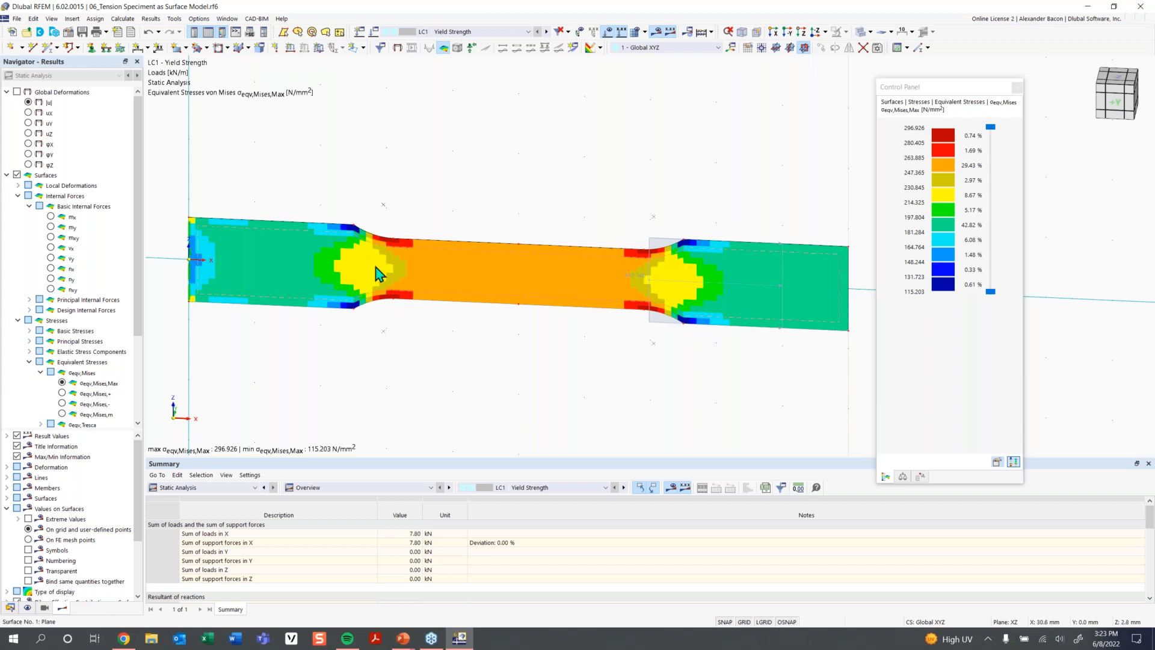
pyautogui.moveTo(376, 275)
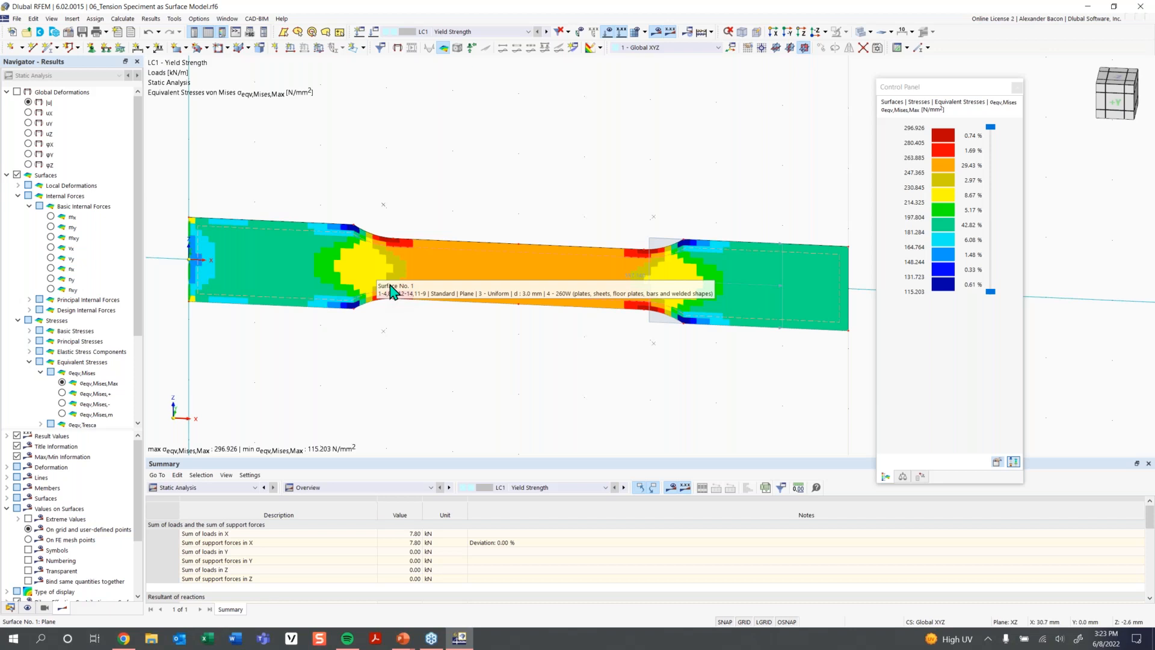
# Base the von Mises stress color scale on limits of 260 and 0 N/mm²
pyautogui.click(948, 199)
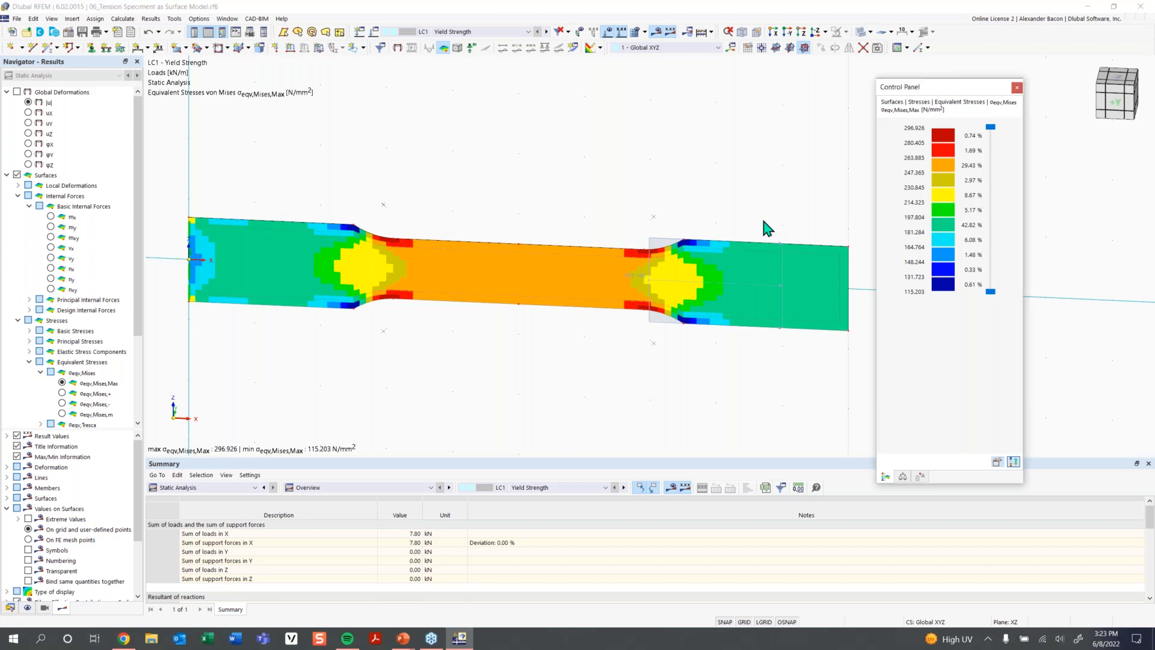
pyautogui.doubleClick(946, 221)
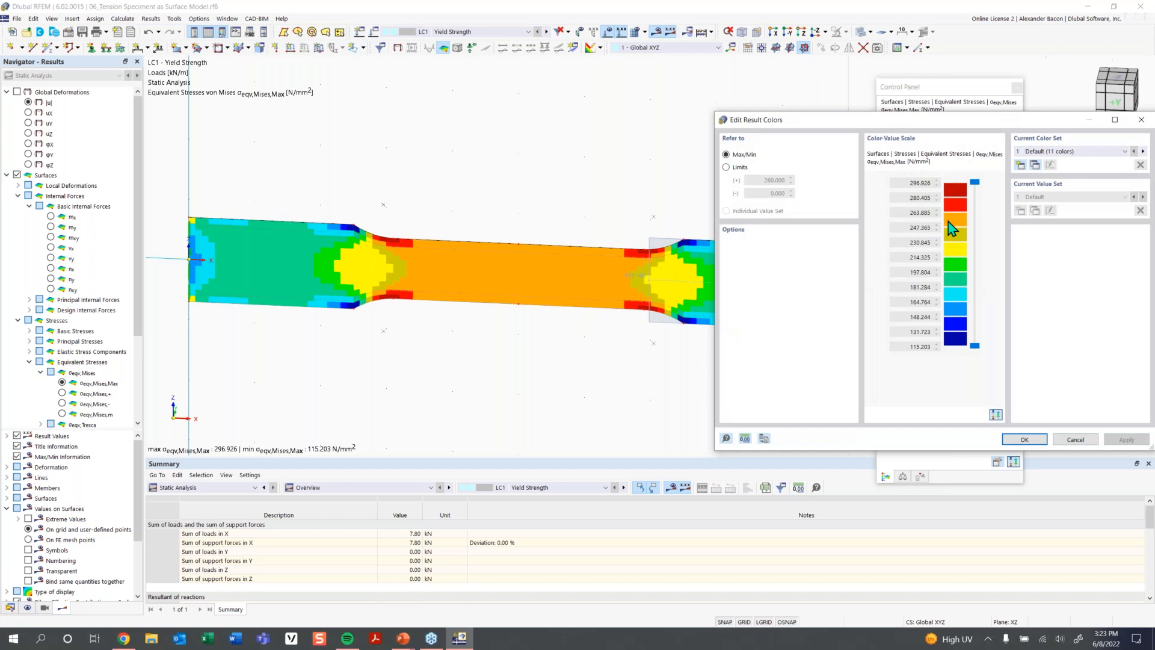
pyautogui.click(742, 168)
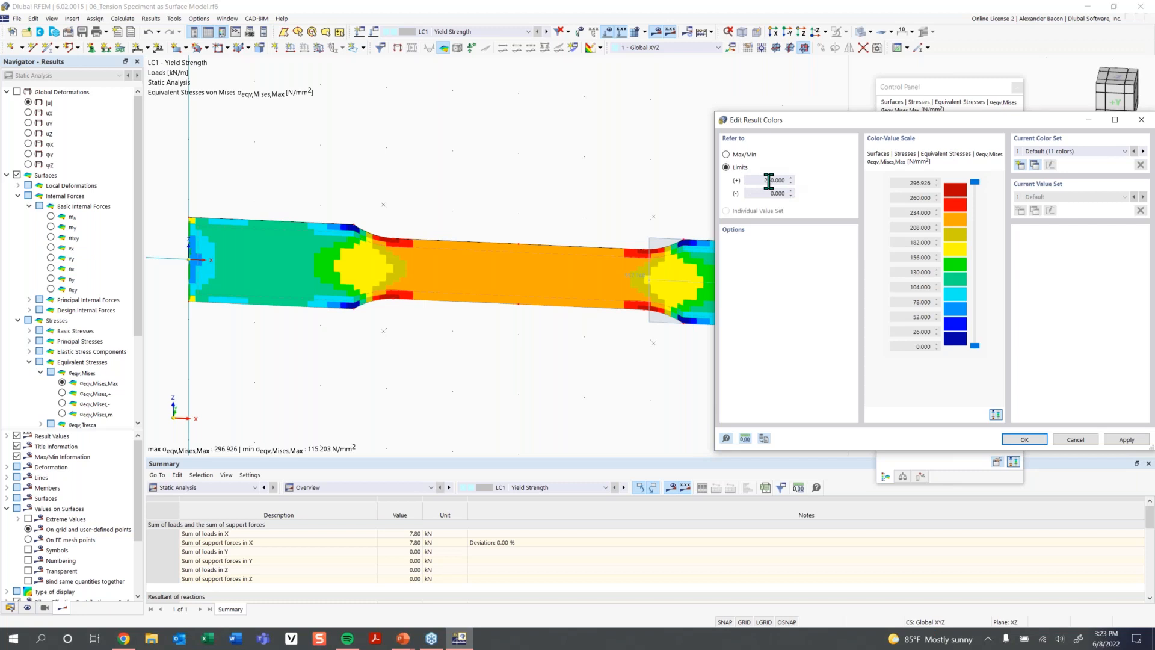
pyautogui.click(1025, 440)
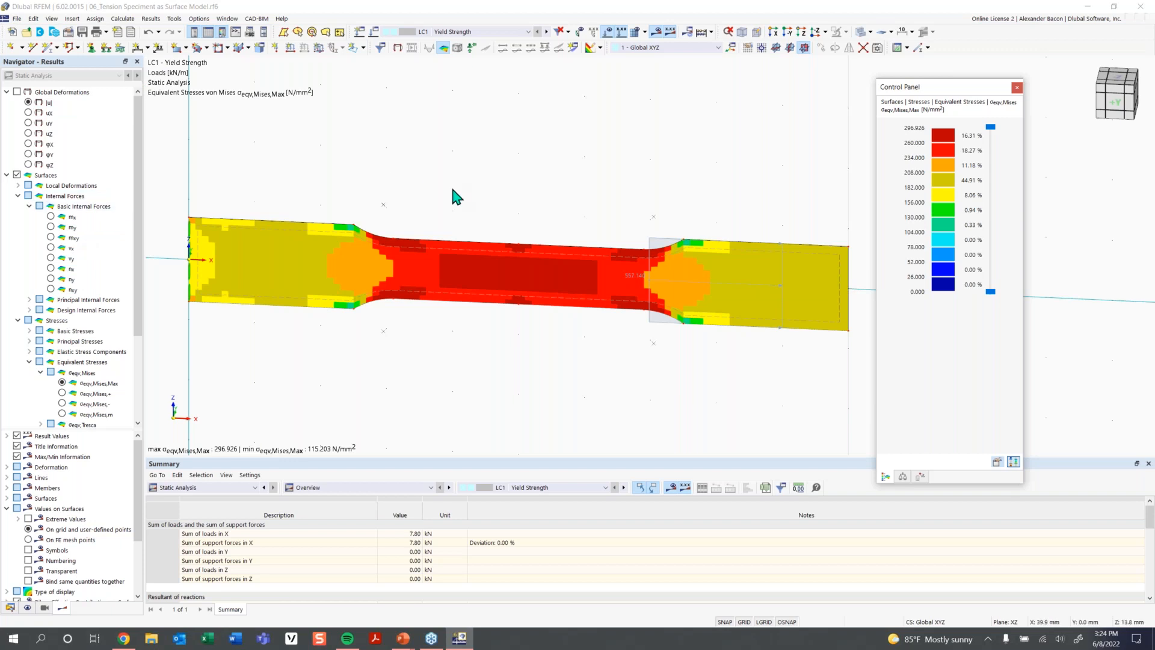
# Change the specimen surface's material to 5 - 260W, Isotropic | Plastic (Surfaces/Solids)
pyautogui.click(465, 295)
pyautogui.doubleClick(465, 295)
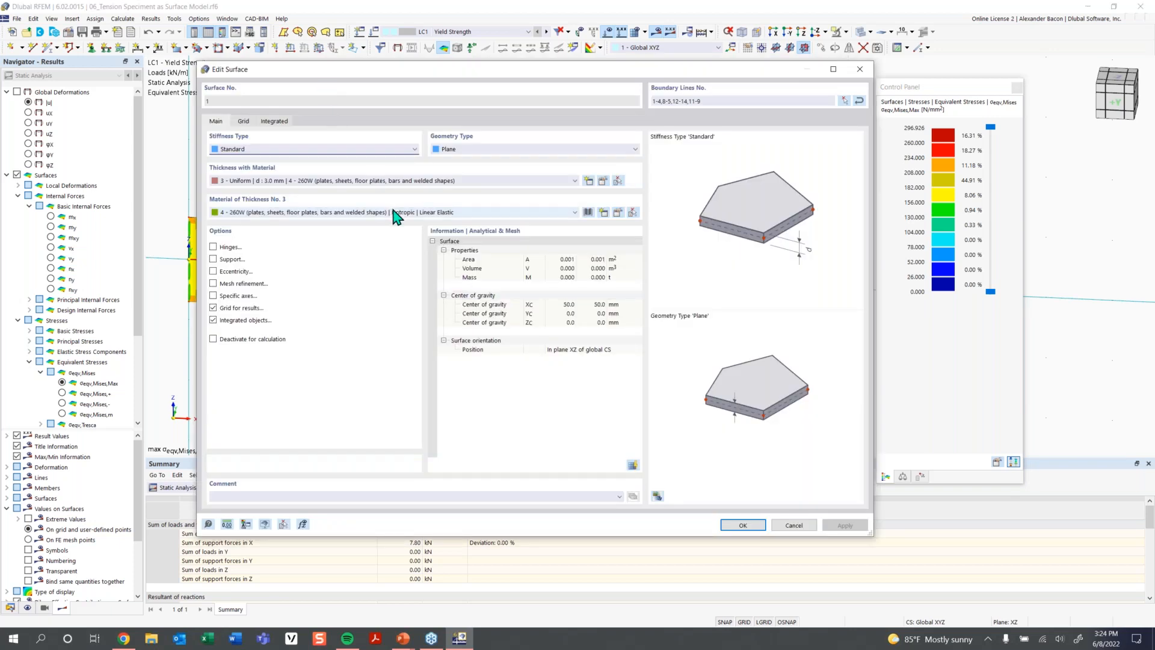
pyautogui.click(509, 213)
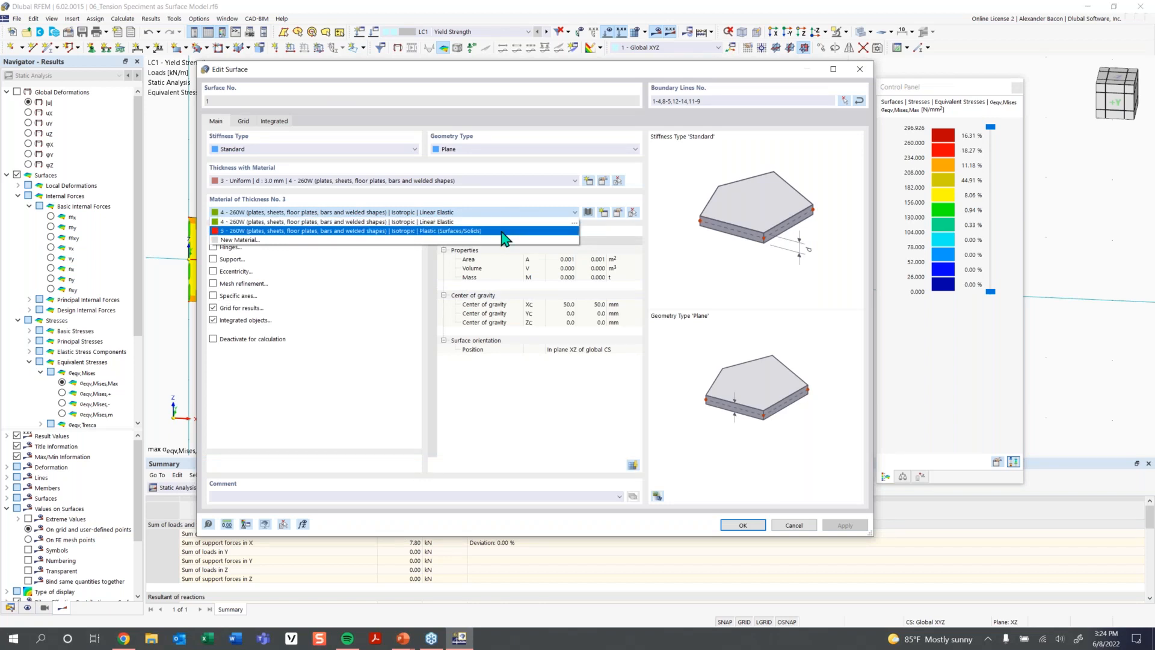
pyautogui.click(503, 231)
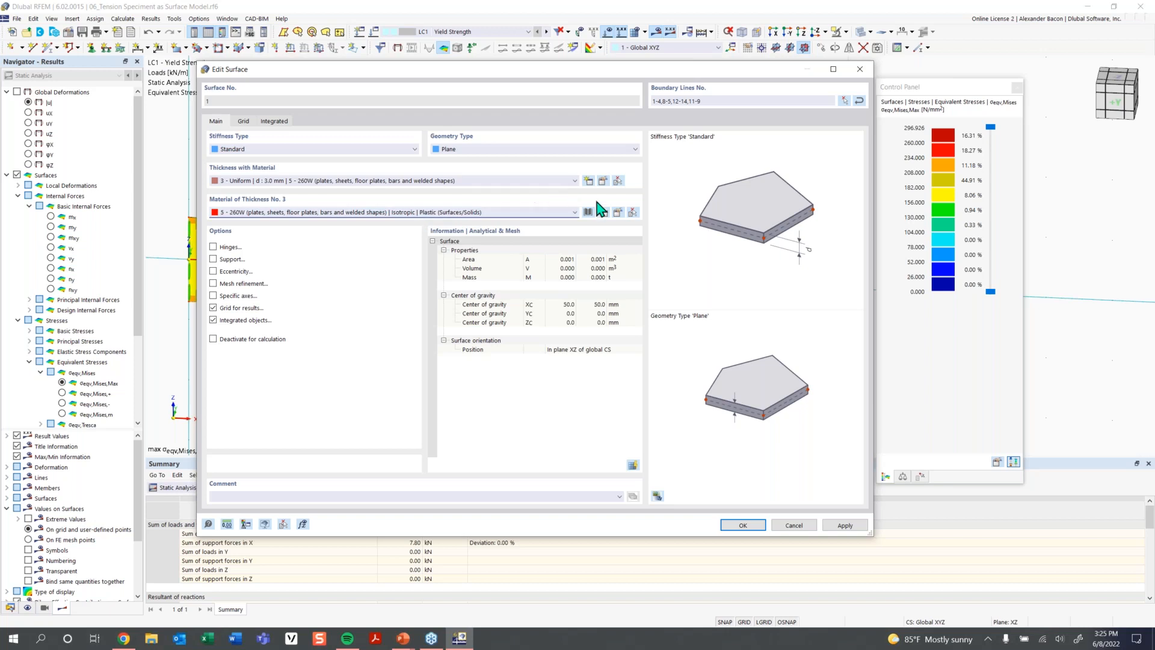
# Inspect the plastic 260W material's model, stress failure hypothesis, diagram type and yield strengths, keeping its settings
pyautogui.click(617, 214)
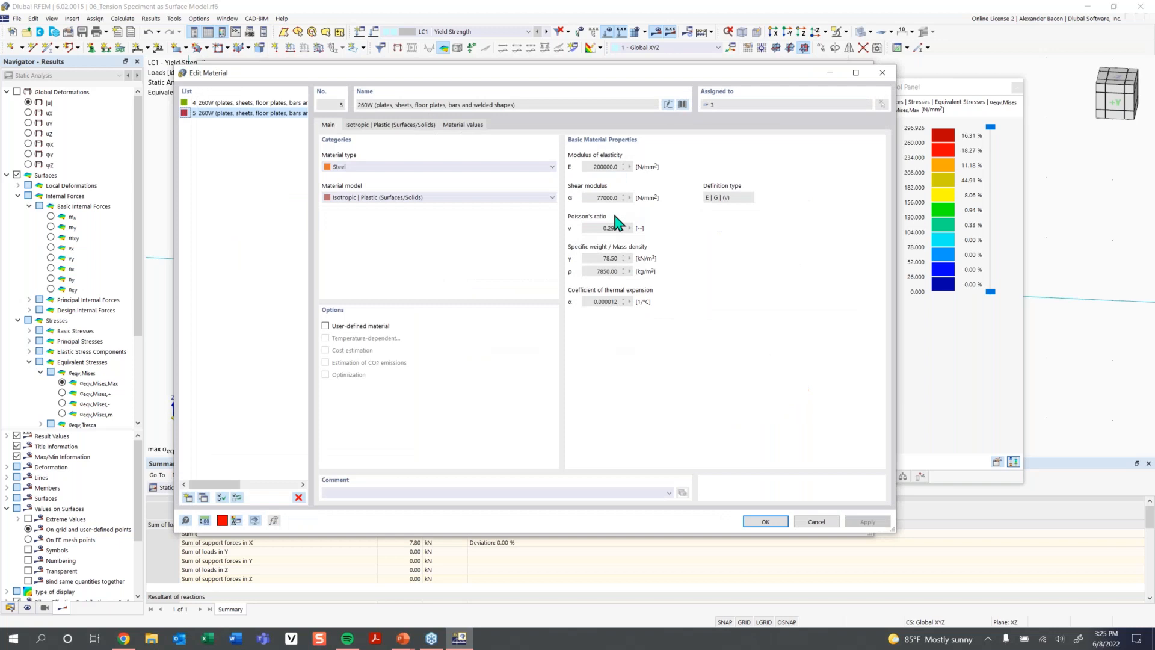
pyautogui.click(402, 199)
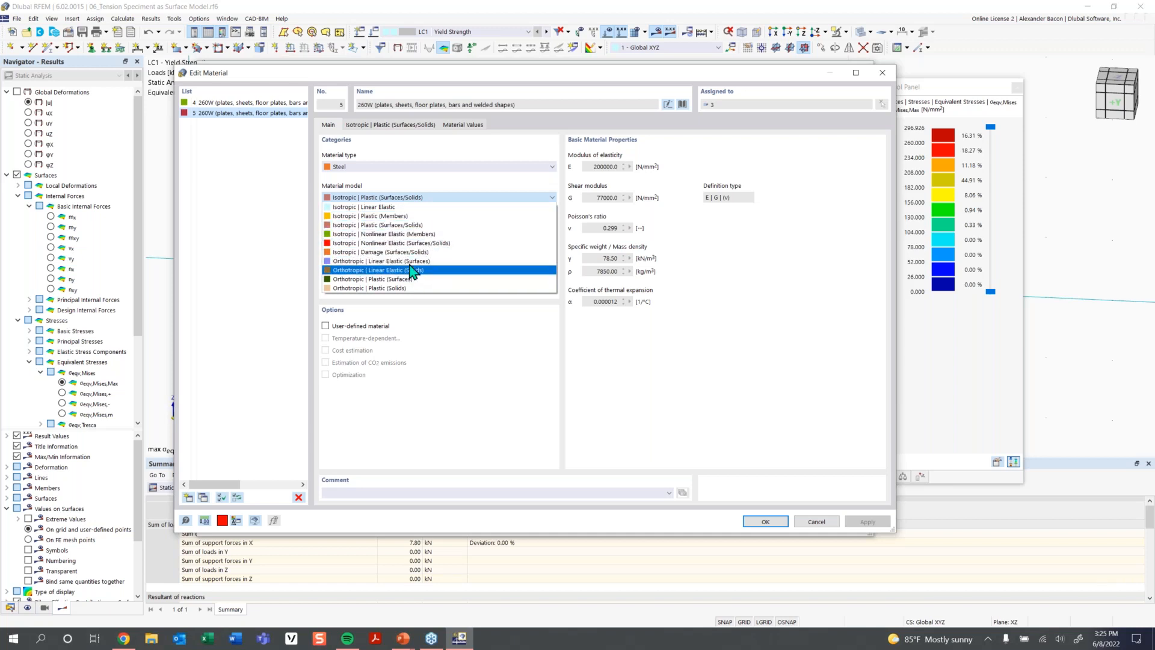
pyautogui.click(405, 228)
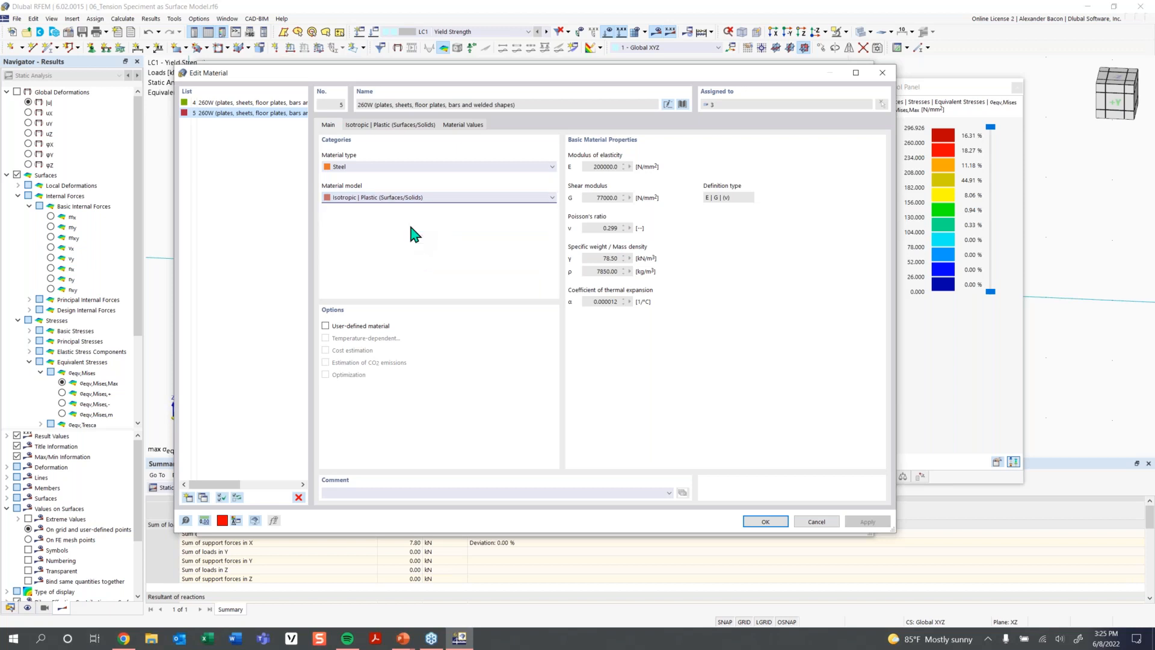
pyautogui.click(386, 125)
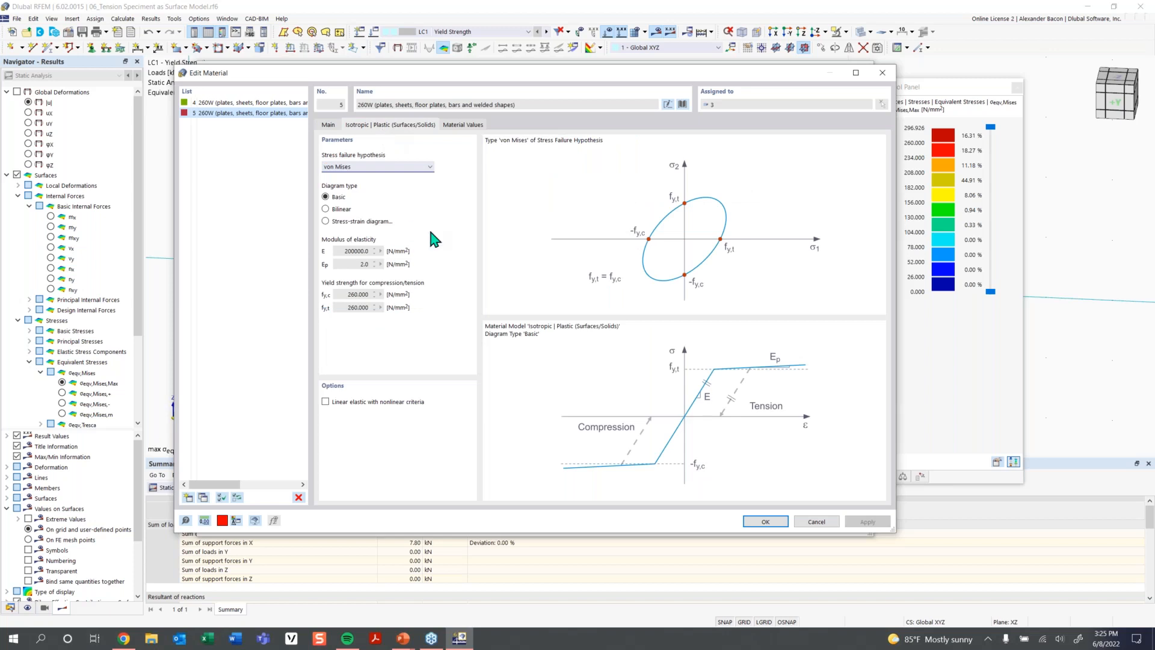
pyautogui.click(397, 174)
pyautogui.click(398, 172)
pyautogui.click(358, 297)
pyautogui.click(767, 522)
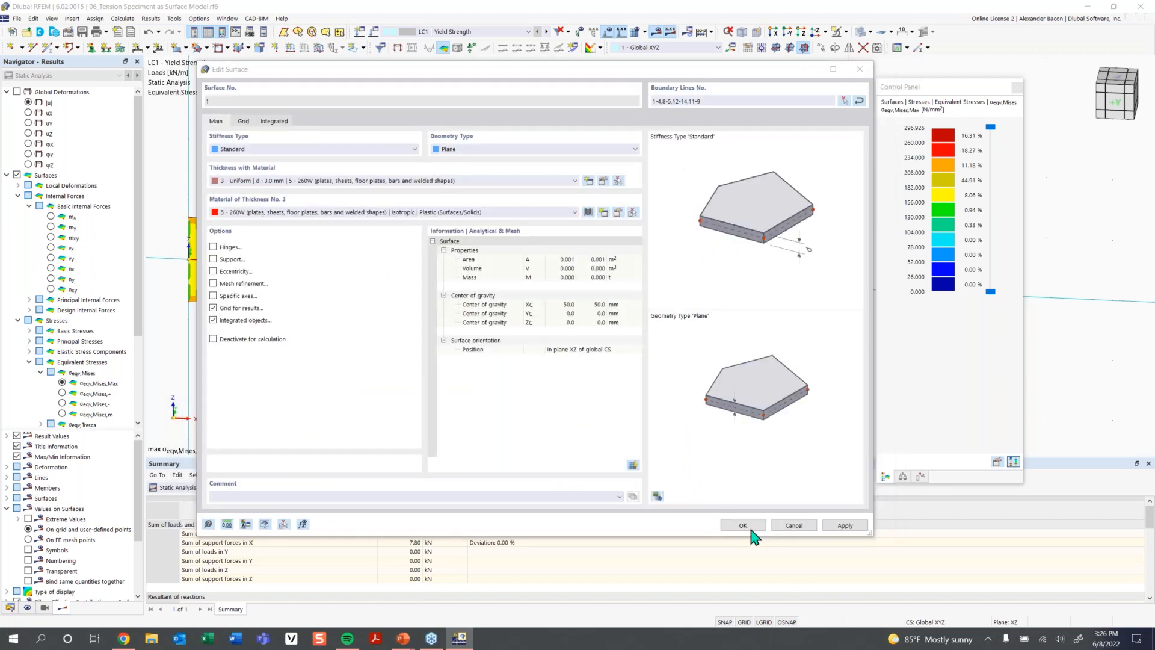
# Confirm the surface's material change and recalculate the results for load case LC1 Yield Strength
pyautogui.click(749, 529)
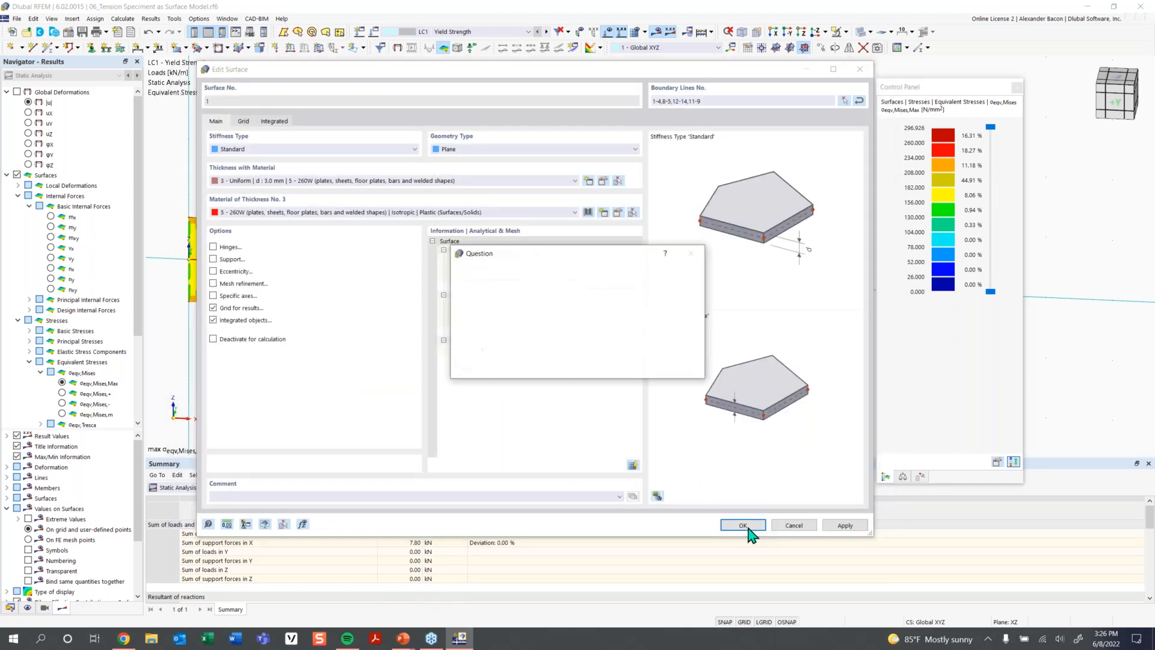
pyautogui.click(632, 368)
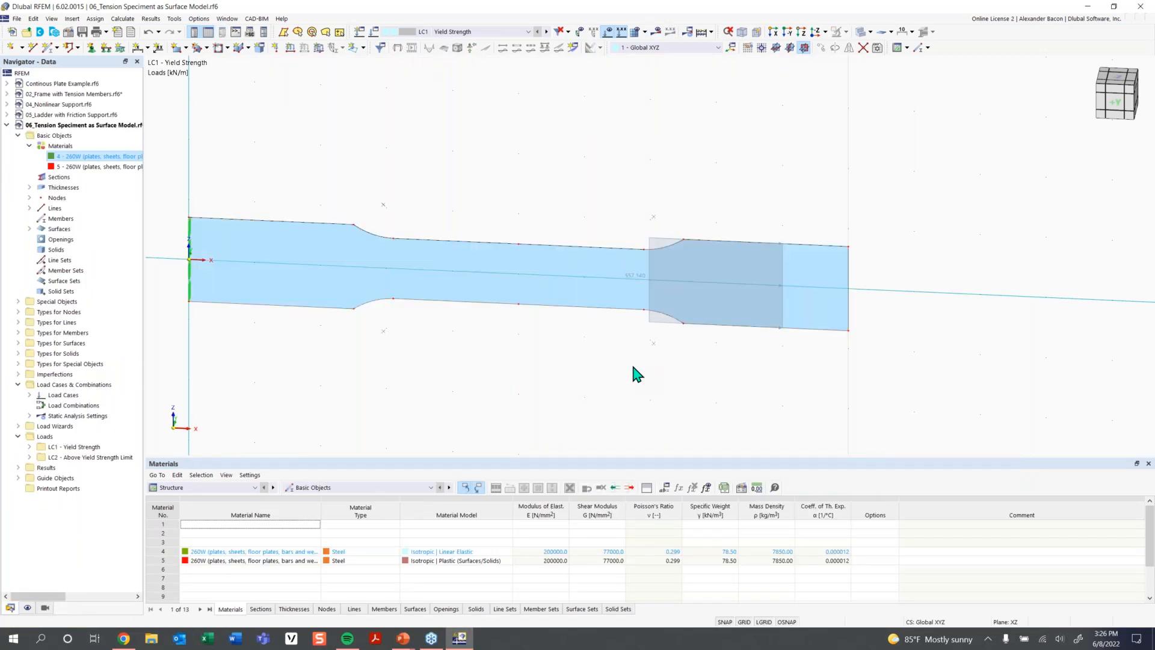
pyautogui.click(656, 35)
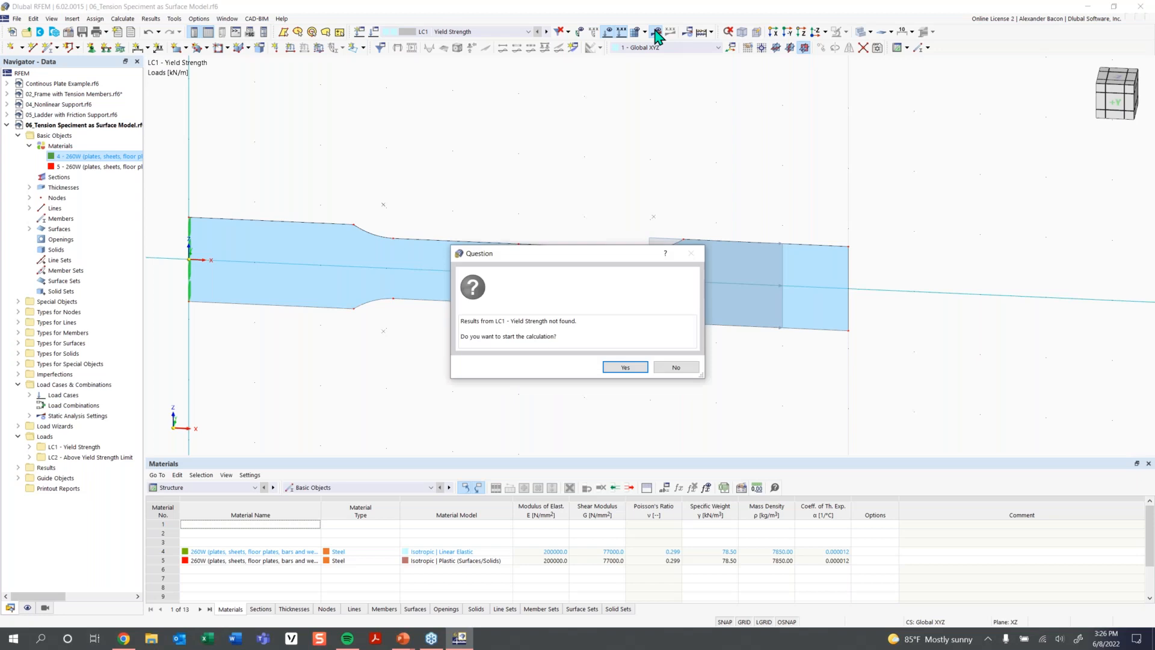
pyautogui.click(620, 367)
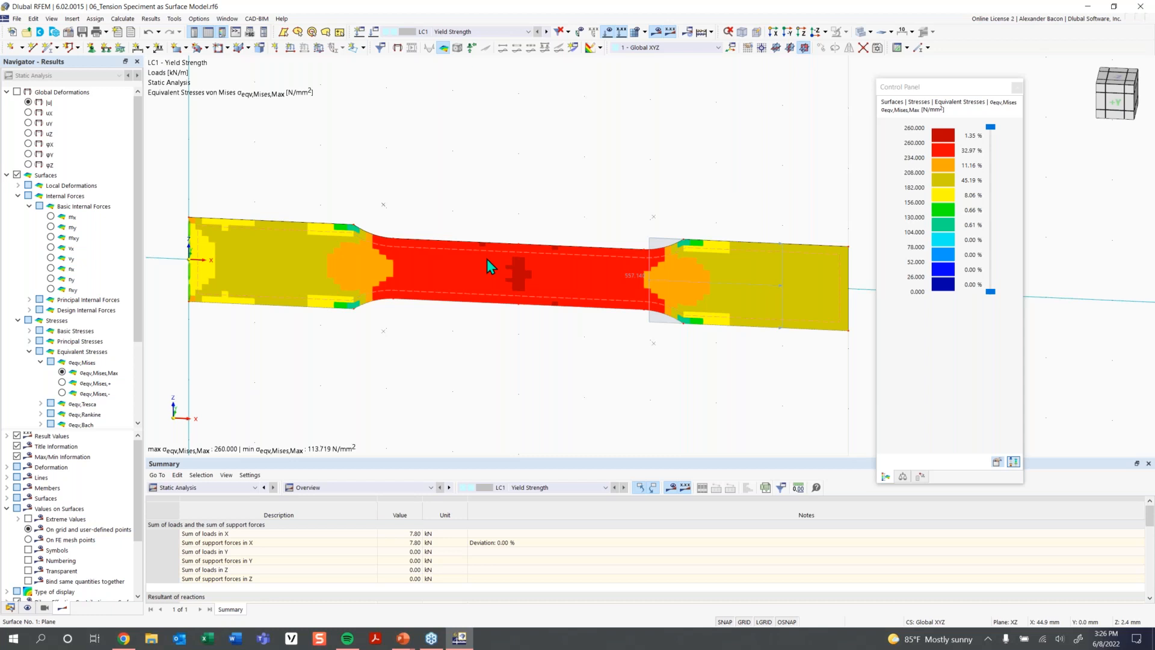
# Display the Criteria results with the nonlinearity rate ηpl on the specimen surface
pyautogui.moveTo(488, 261)
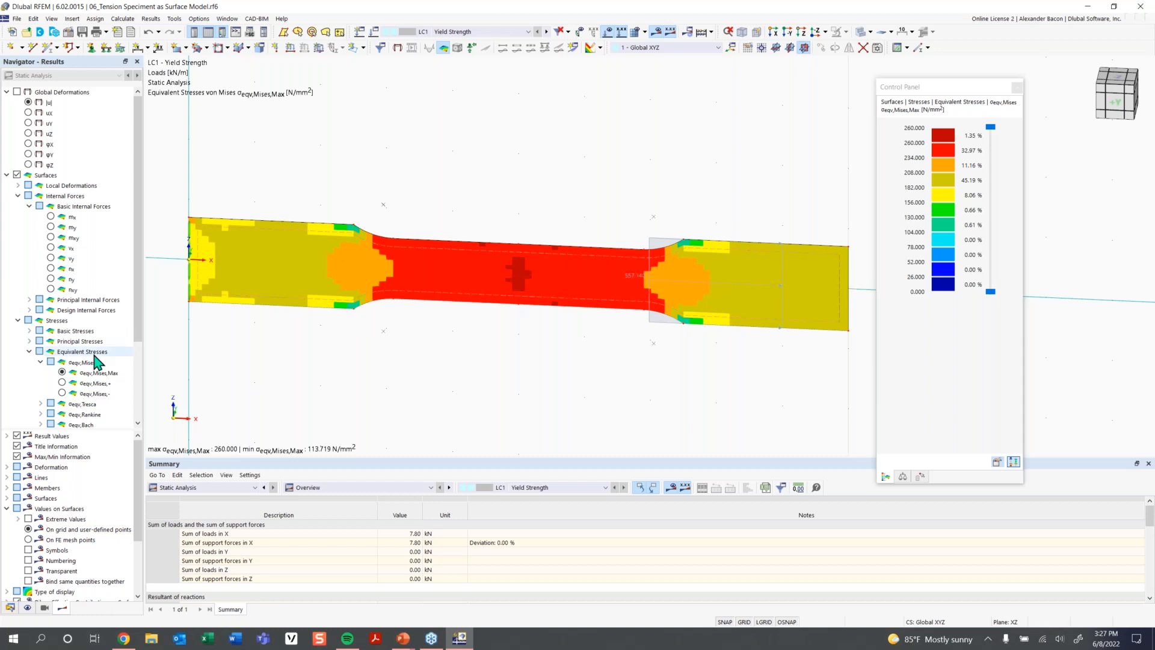
pyautogui.scroll(-3, 93, 353)
pyautogui.click(17, 361)
pyautogui.click(8, 362)
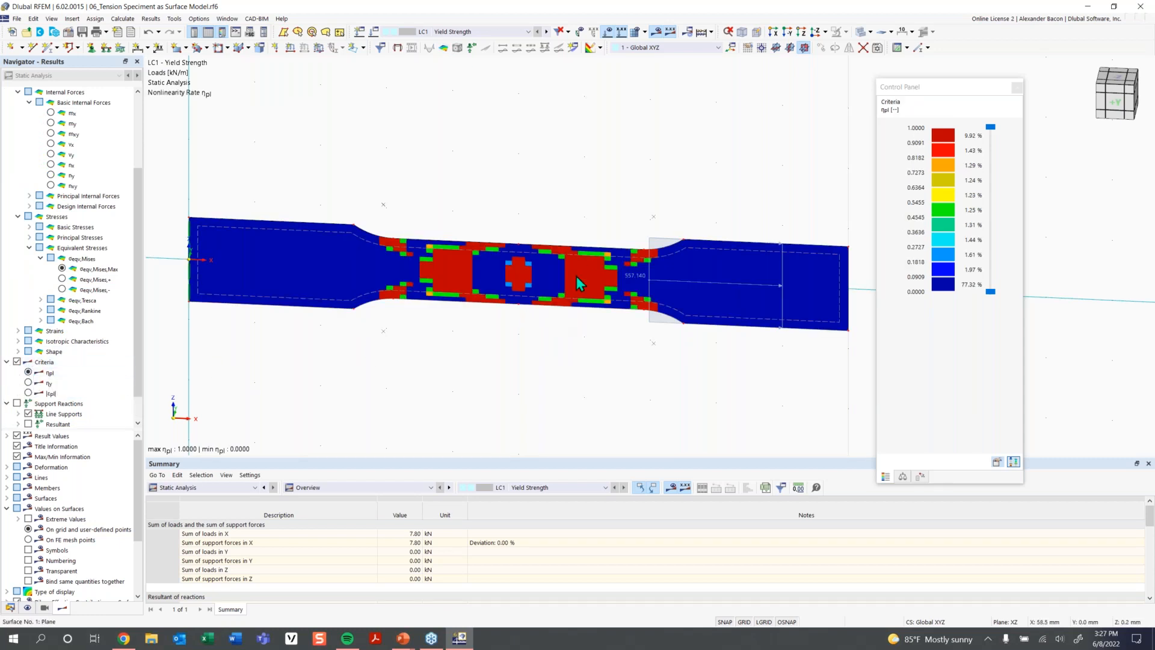
# Switch to load case LC2 Above Yield Strength Limit and calculate its results to display the nonlinearity rate ηpl on the specimen
pyautogui.scroll(1, 571, 287)
pyautogui.moveTo(645, 290); pyautogui.dragTo(623, 294, button='middle')
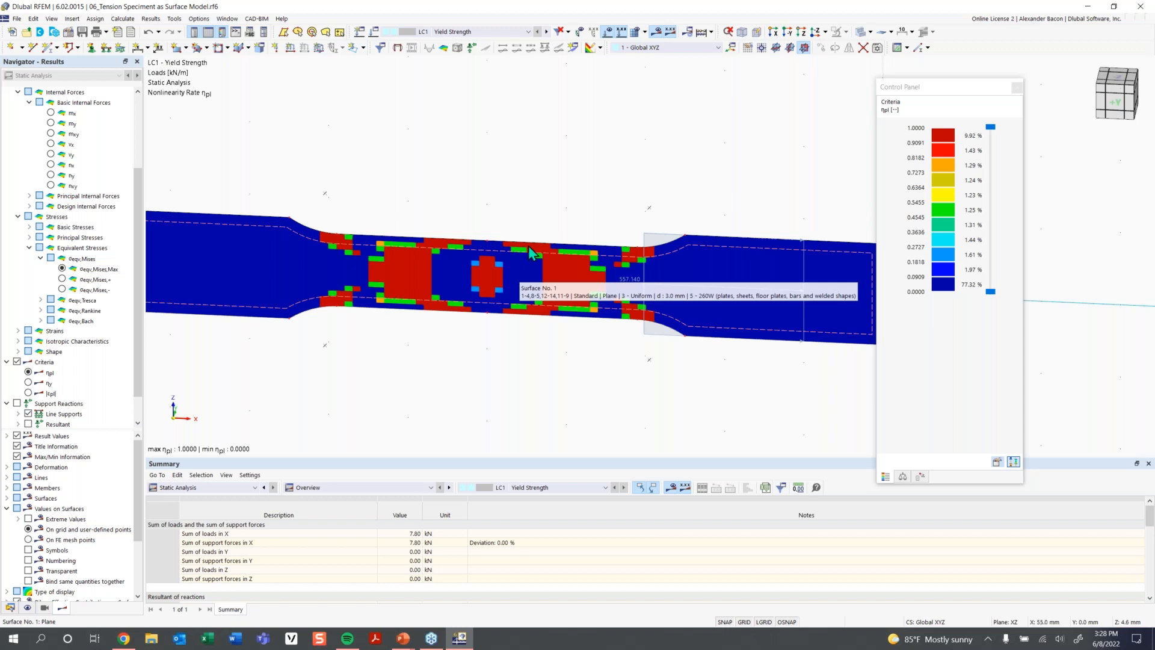
pyautogui.scroll(-1, 741, 300)
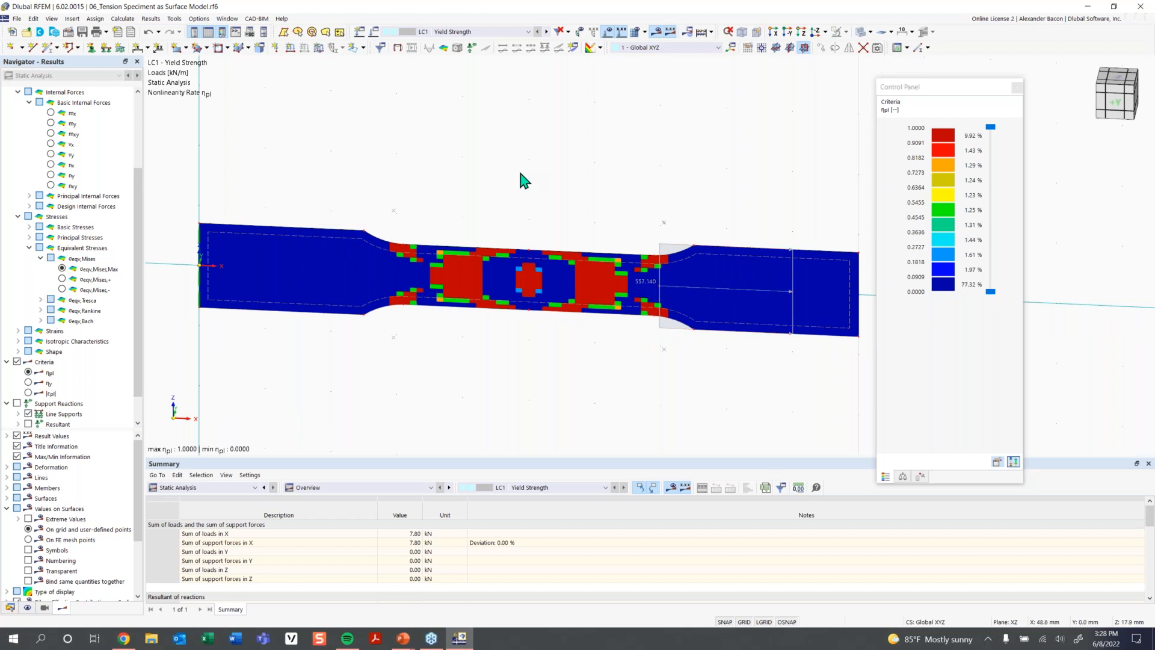
pyautogui.click(453, 31)
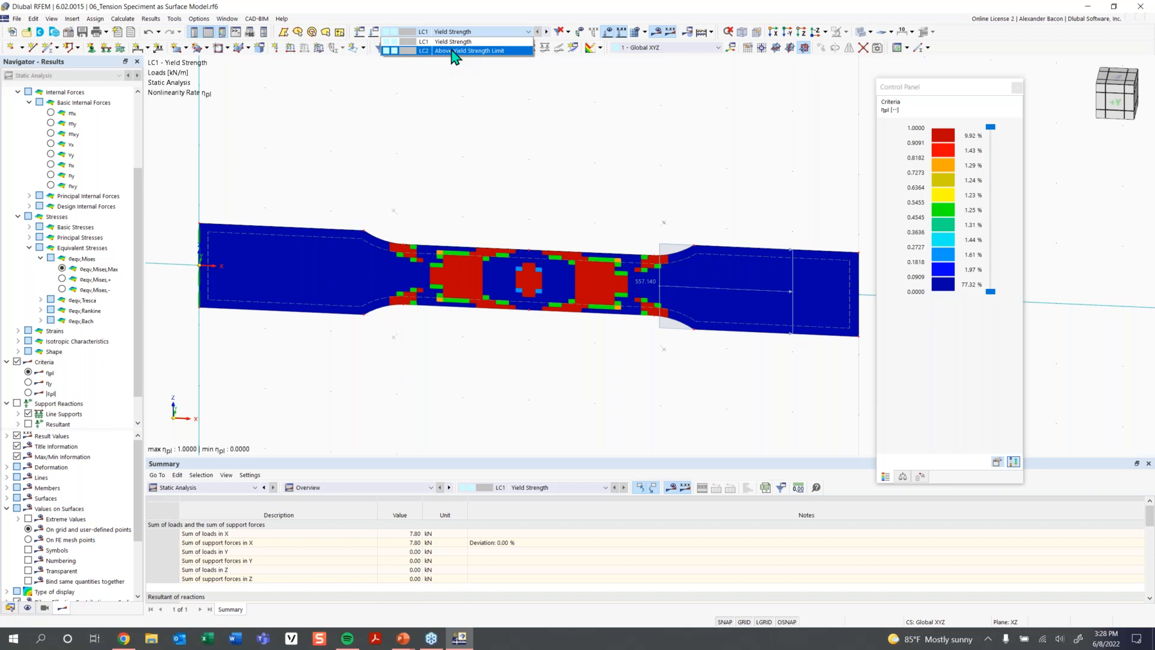
pyautogui.click(455, 51)
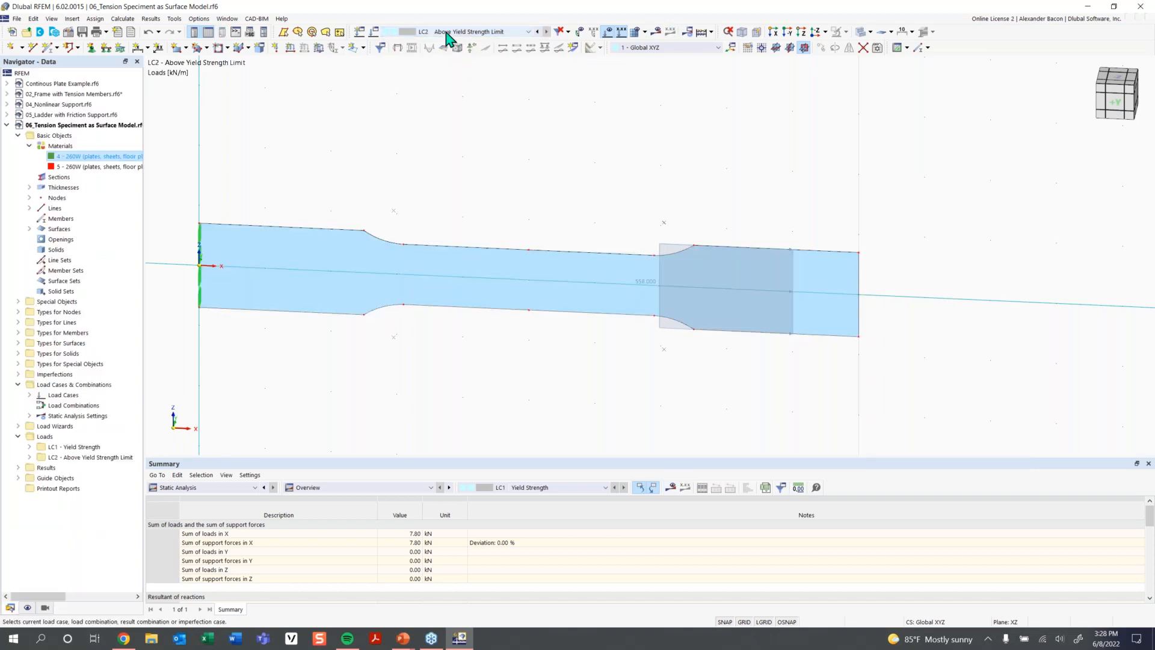
pyautogui.moveTo(650, 289)
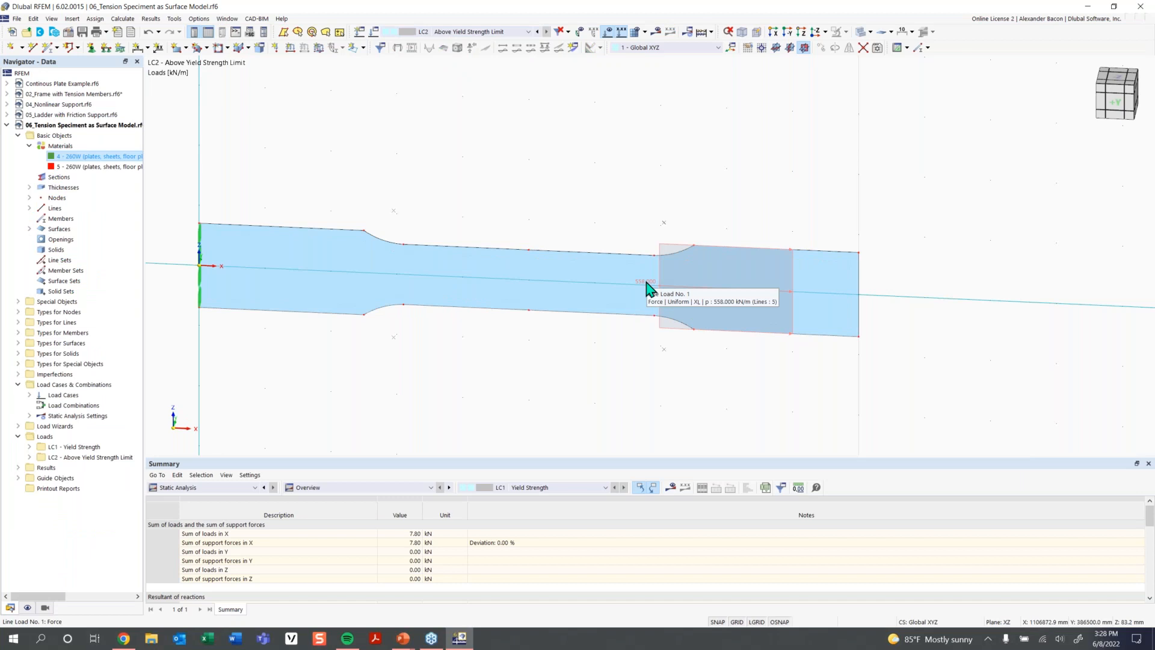
pyautogui.click(658, 31)
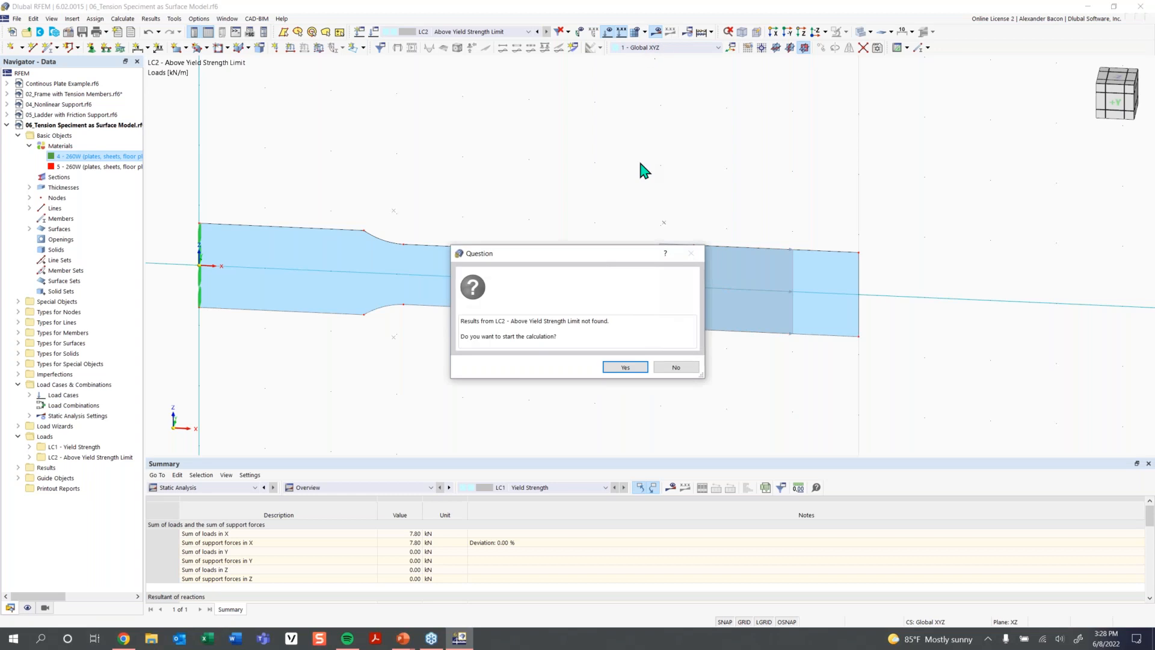
pyautogui.click(625, 367)
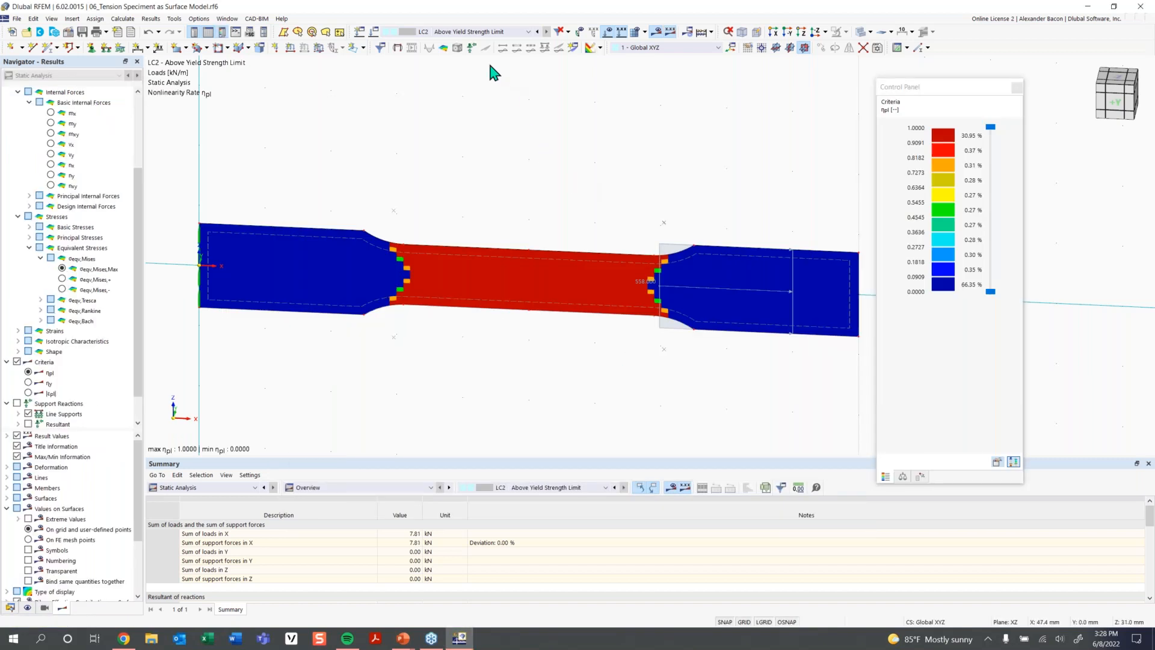
# Return to load case LC1 Yield Strength and examine the specimen's global deformations |u|
pyautogui.click(472, 32)
pyautogui.click(457, 41)
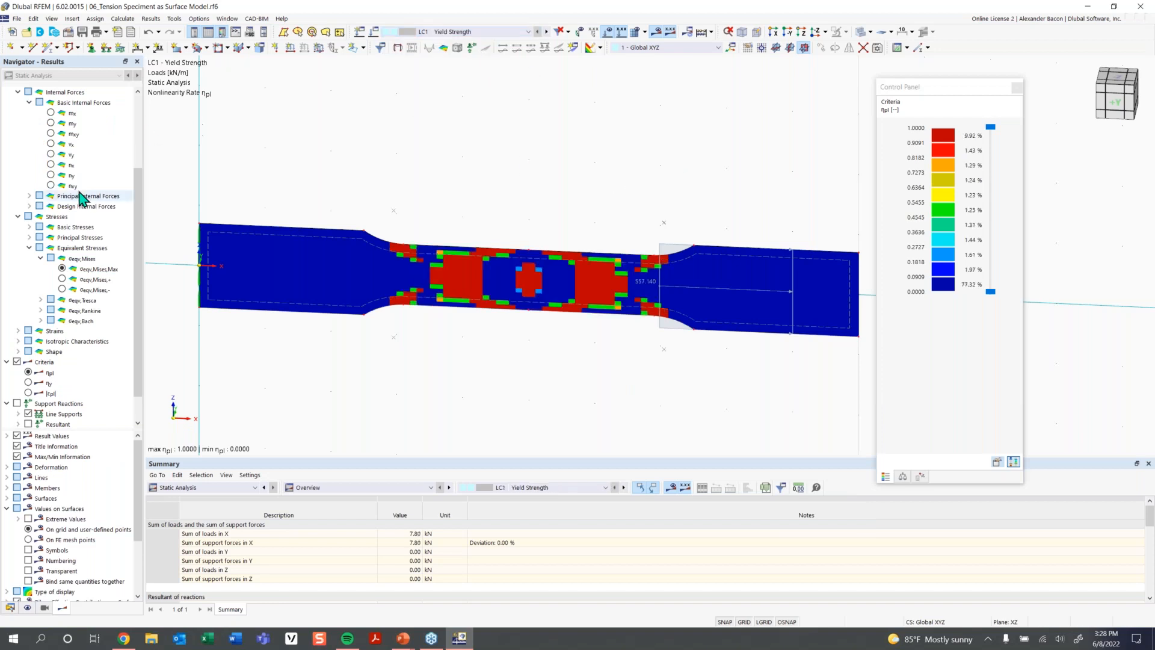
pyautogui.scroll(4, 85, 193)
pyautogui.click(17, 92)
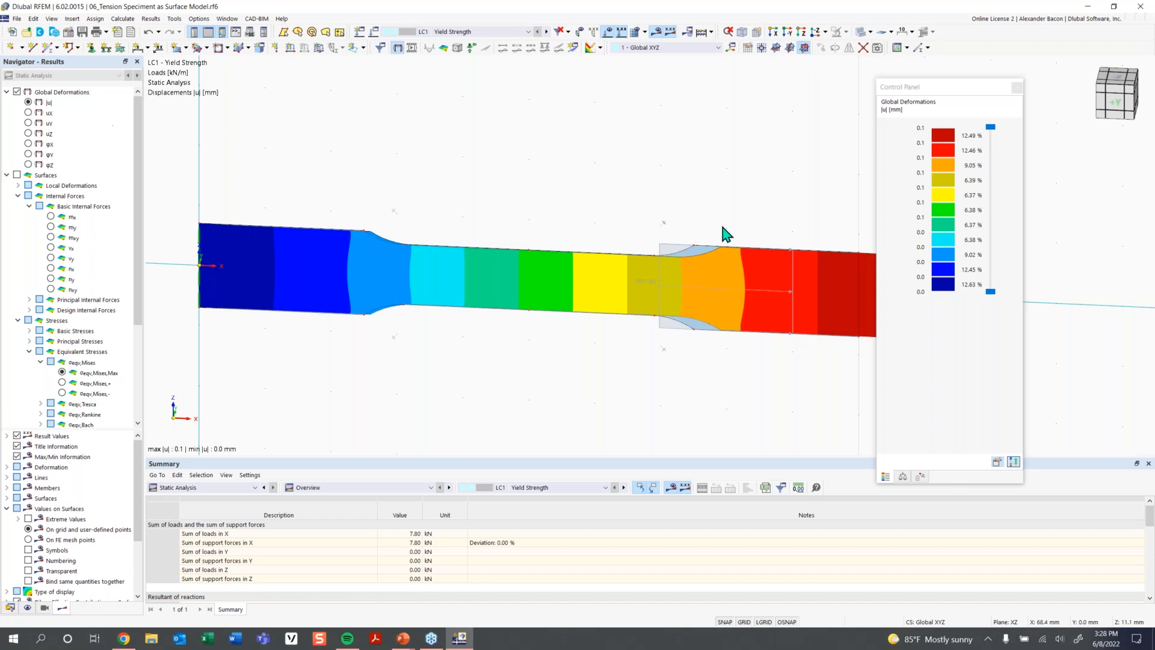
pyautogui.scroll(-1, 723, 228)
pyautogui.moveTo(737, 206); pyautogui.dragTo(658, 212, button='middle')
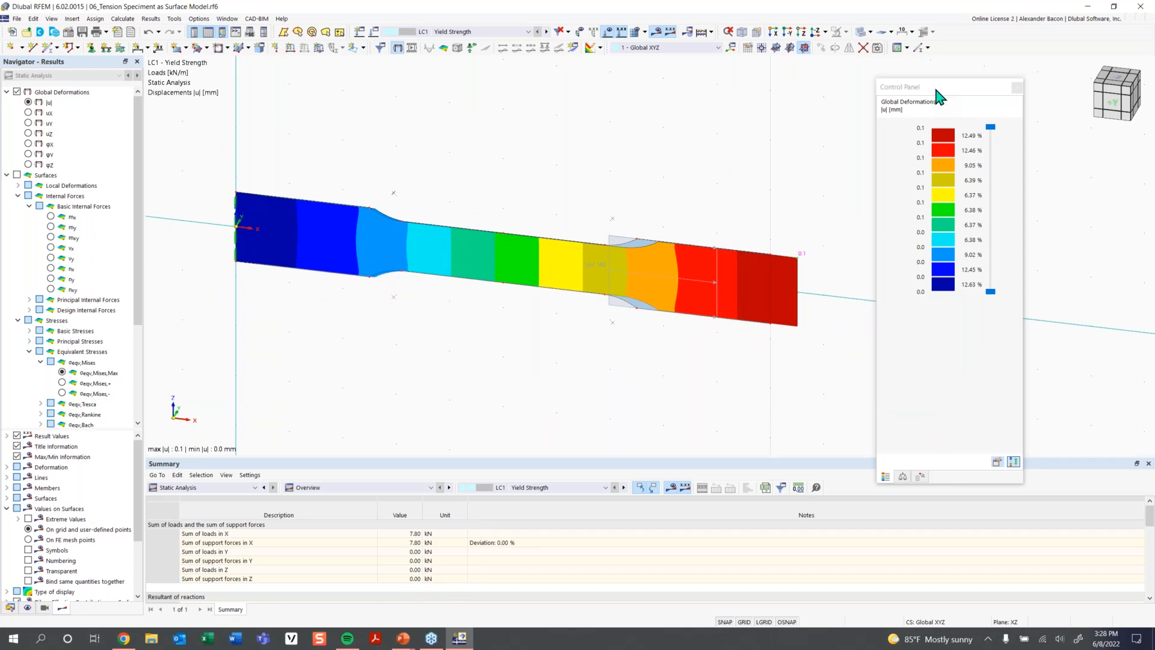
pyautogui.moveTo(935, 89); pyautogui.dragTo(966, 92)
pyautogui.scroll(5, 511, 239)
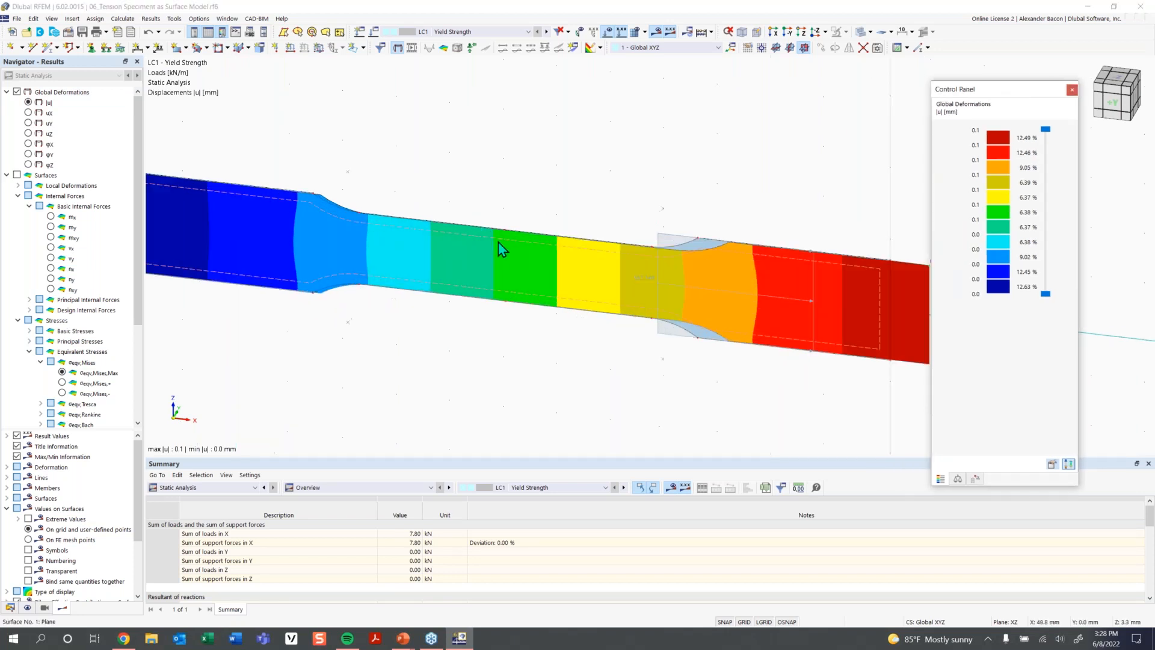
pyautogui.scroll(-5, 549, 250)
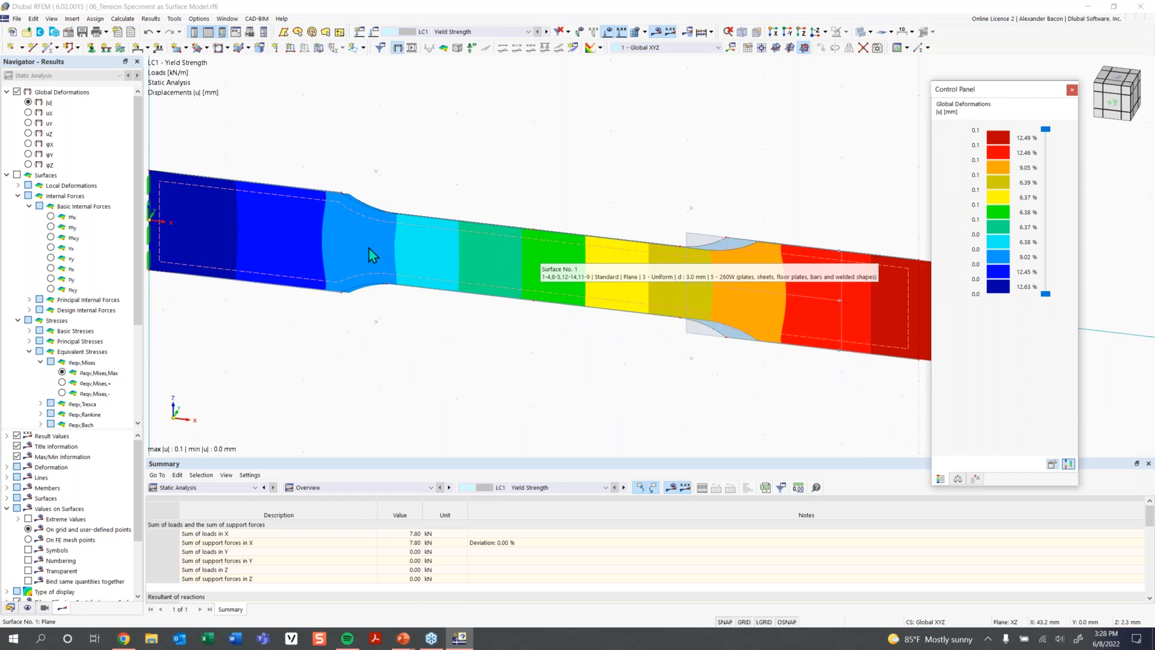
pyautogui.moveTo(619, 277); pyautogui.dragTo(529, 253, button='middle')
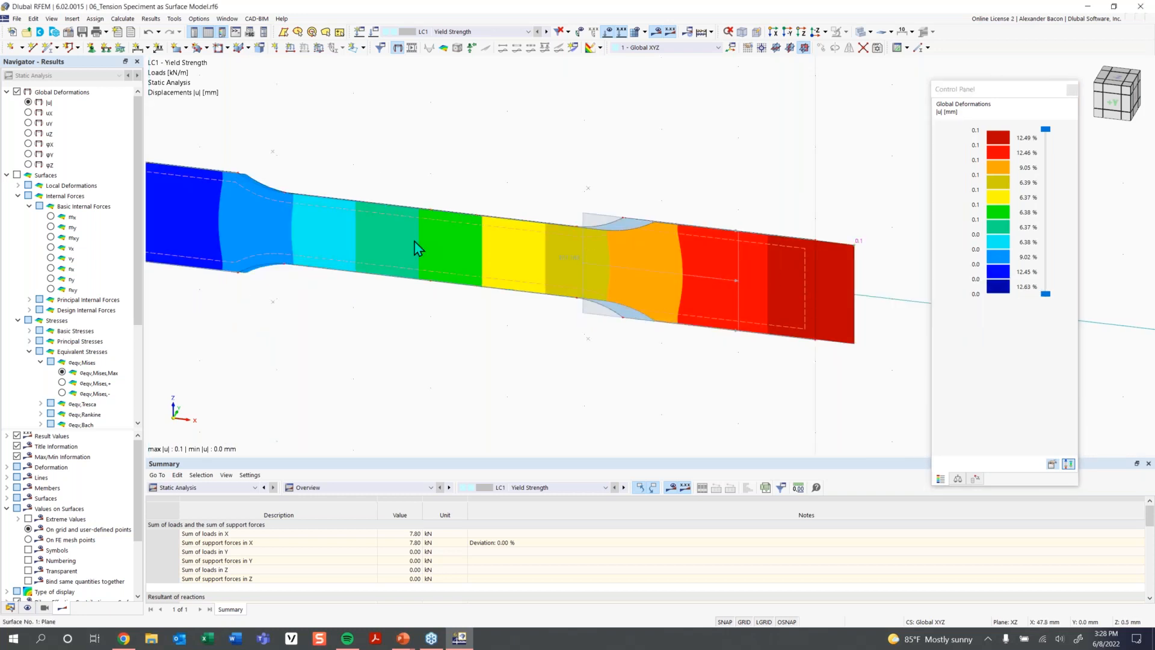
# Compare the animated global deformations of LC2 Above Yield Strength Limit and LC1 Yield Strength, ending on LC2, and hide the deformation display
pyautogui.click(546, 32)
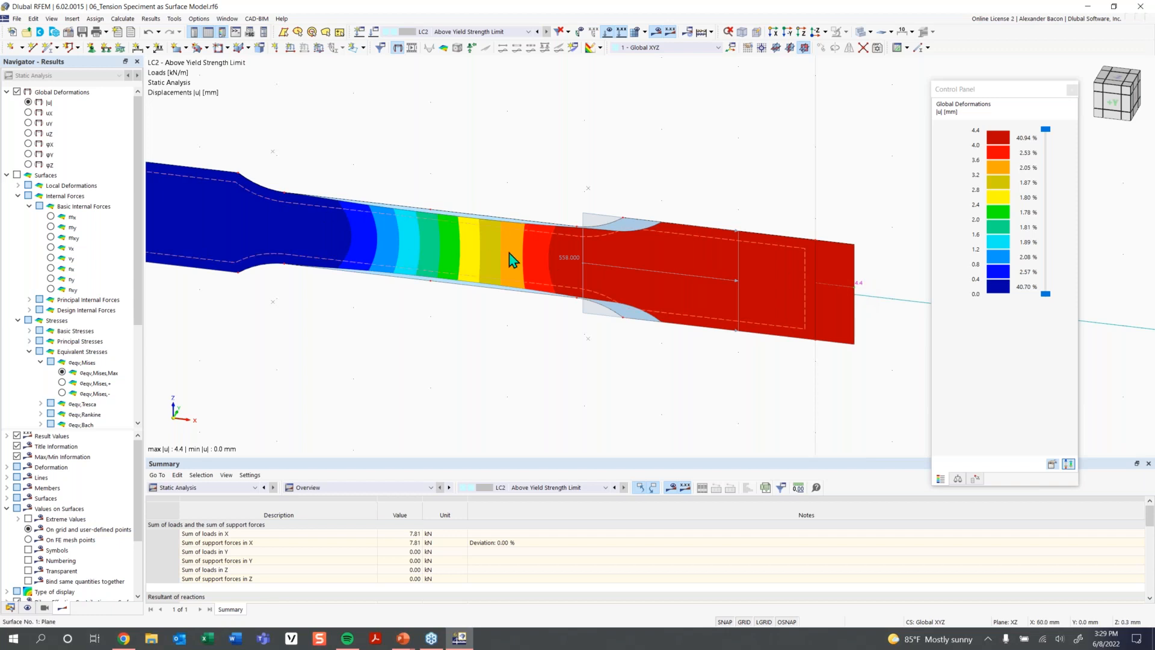
pyautogui.moveTo(510, 260)
pyautogui.click(413, 48)
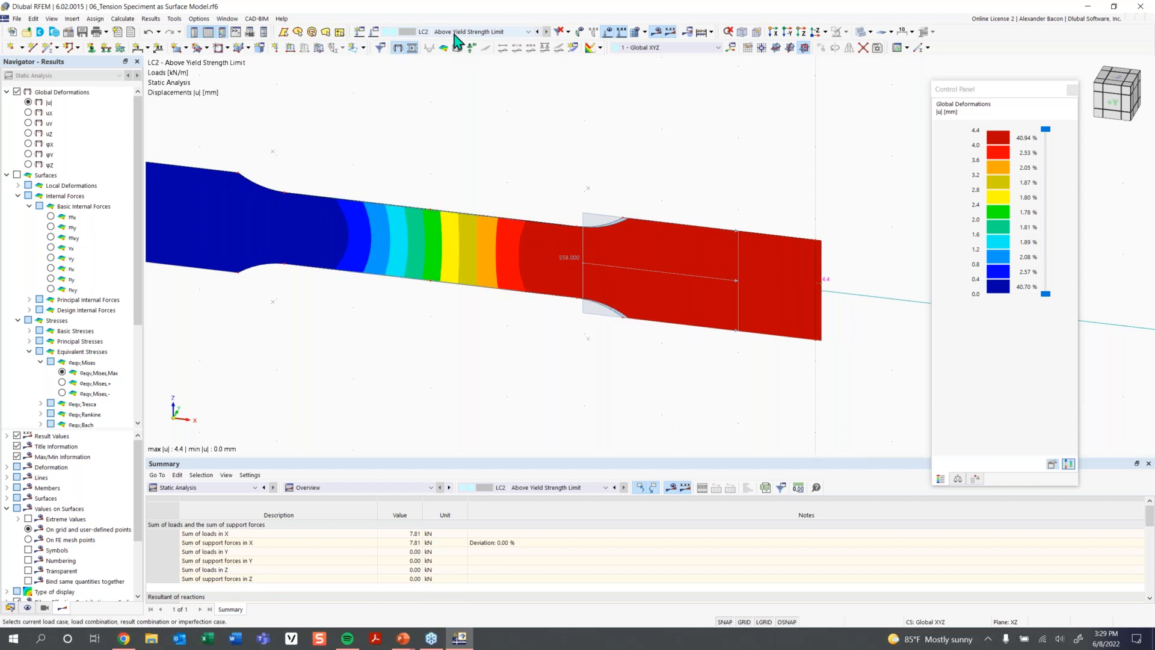
pyautogui.click(414, 47)
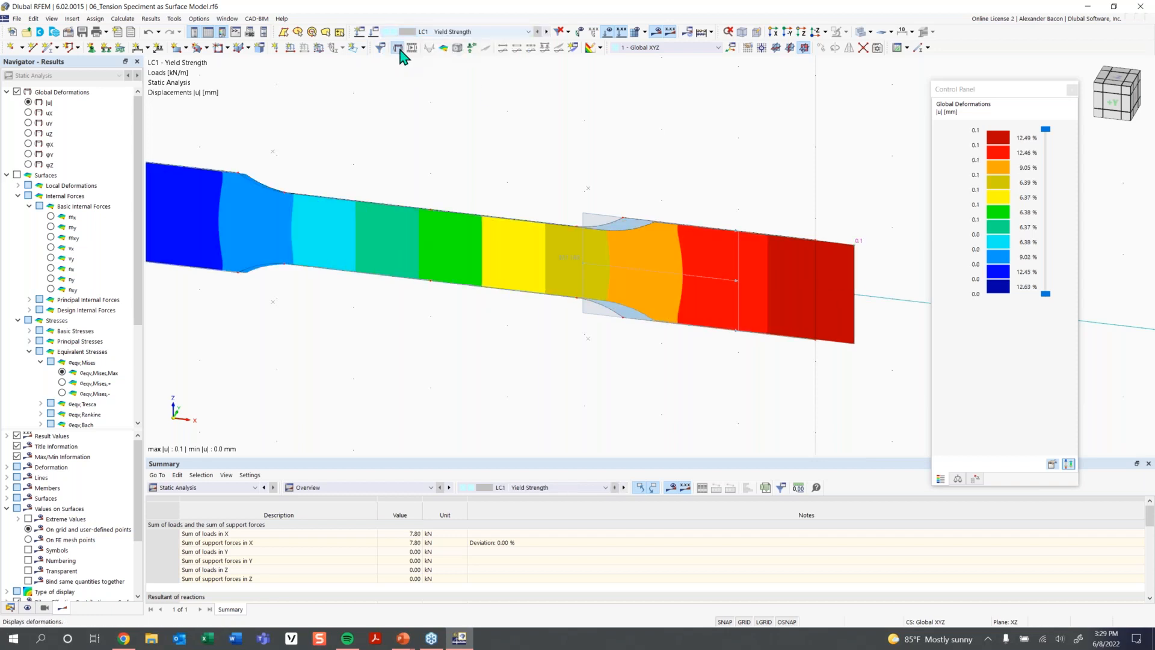
pyautogui.click(413, 49)
pyautogui.click(409, 50)
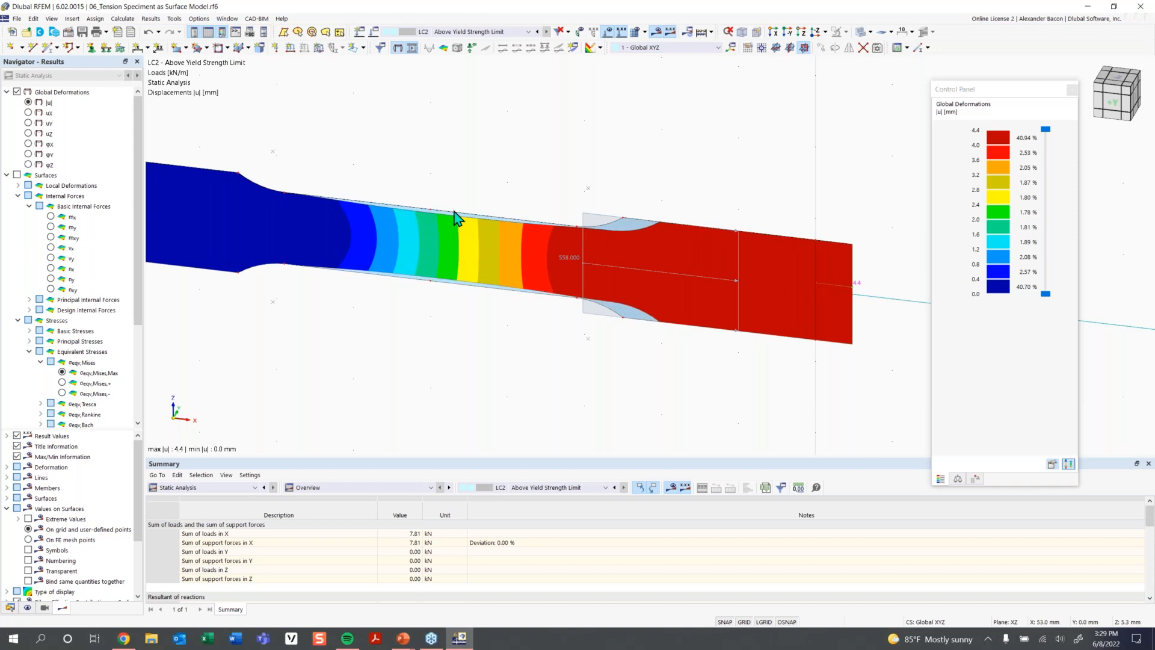
pyautogui.scroll(-2, 479, 265)
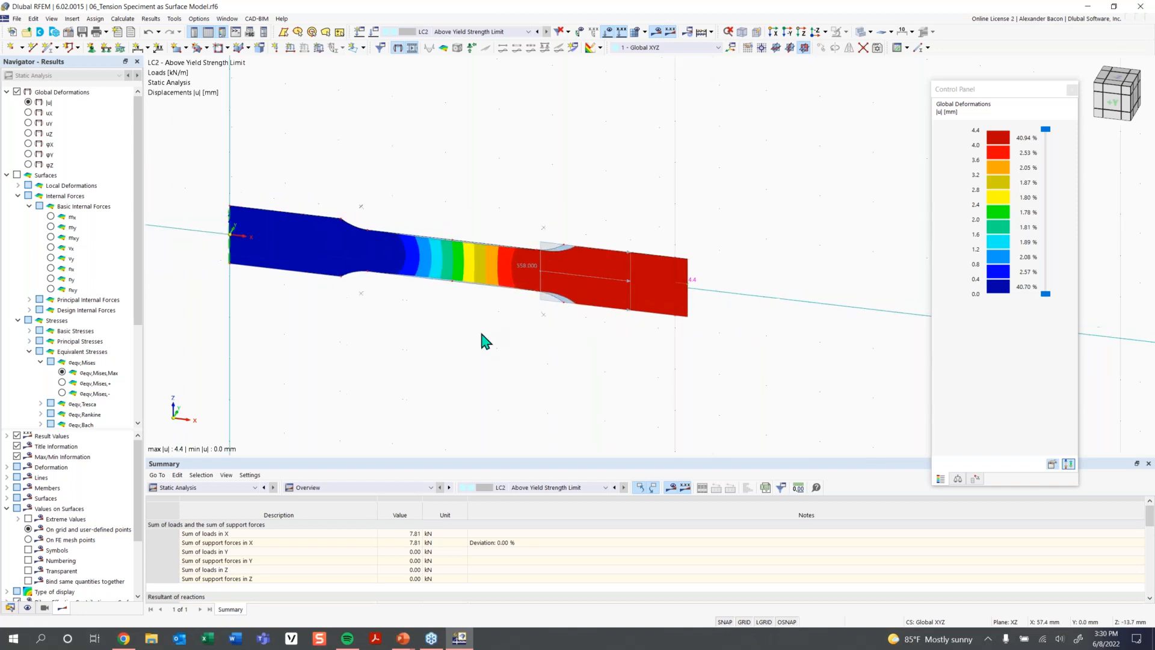
pyautogui.click(399, 48)
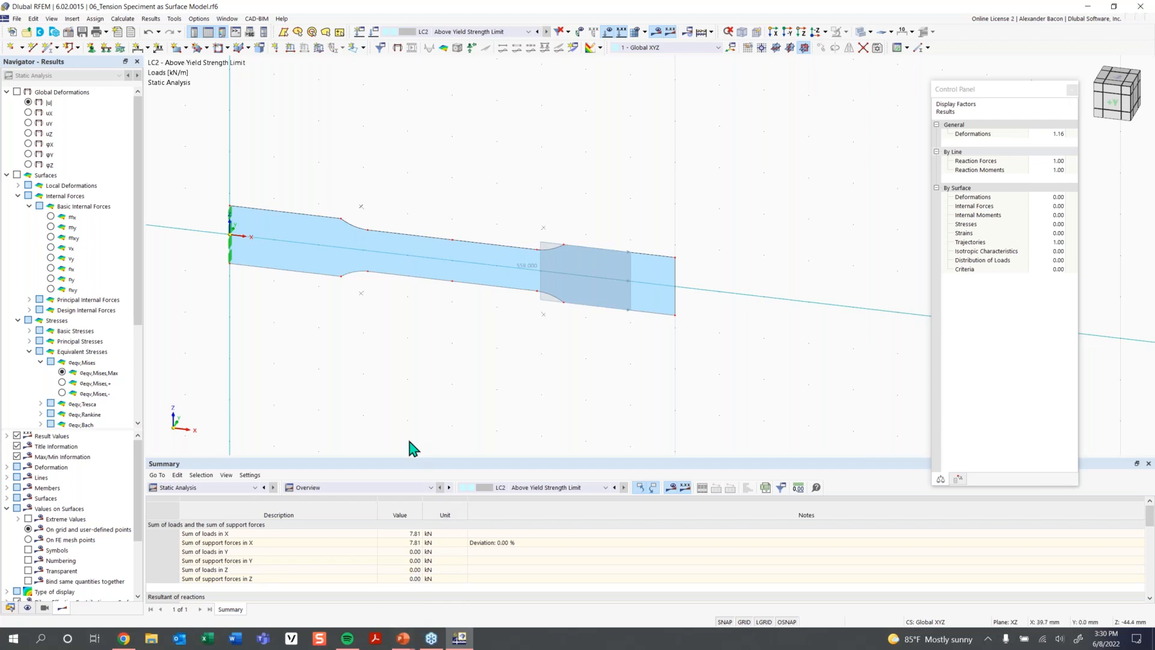
# Switch to the PowerPoint slide show and advance to the slide asking what singularities are and where they occur
pyautogui.moveTo(411, 644)
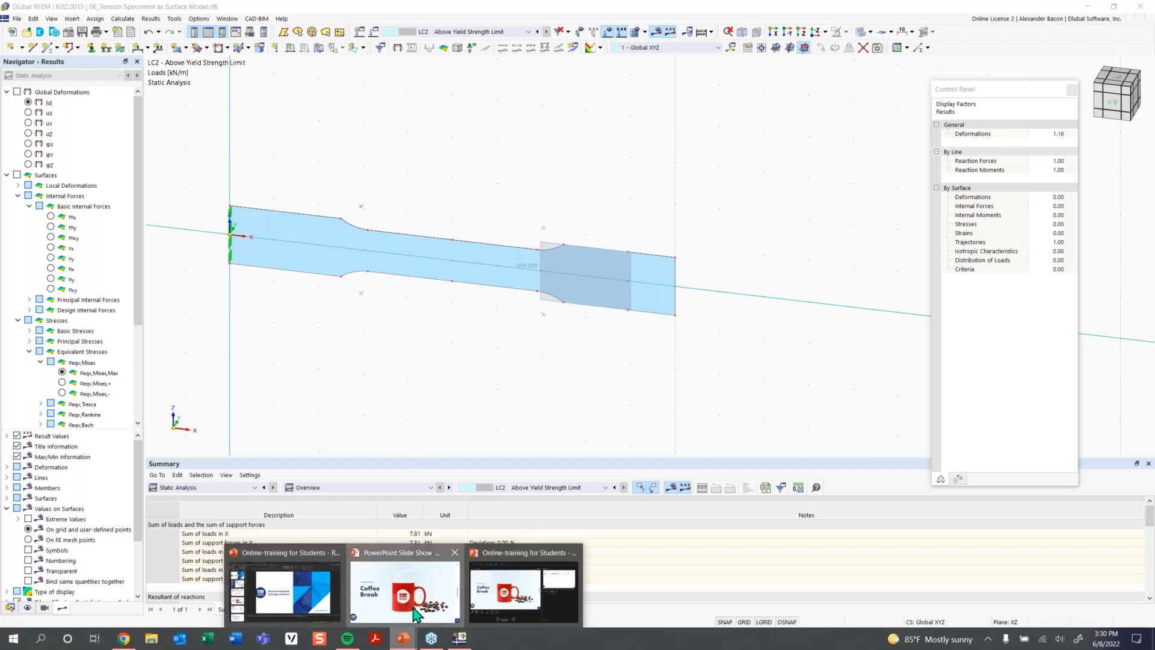
pyautogui.click(405, 595)
pyautogui.click(722, 425)
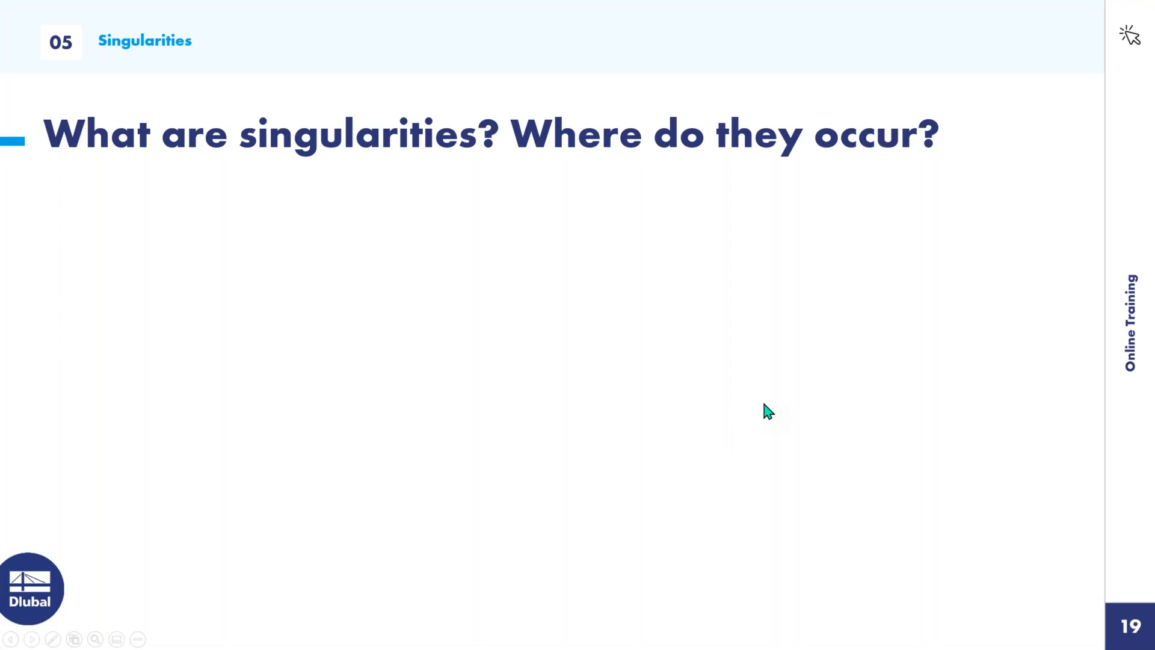
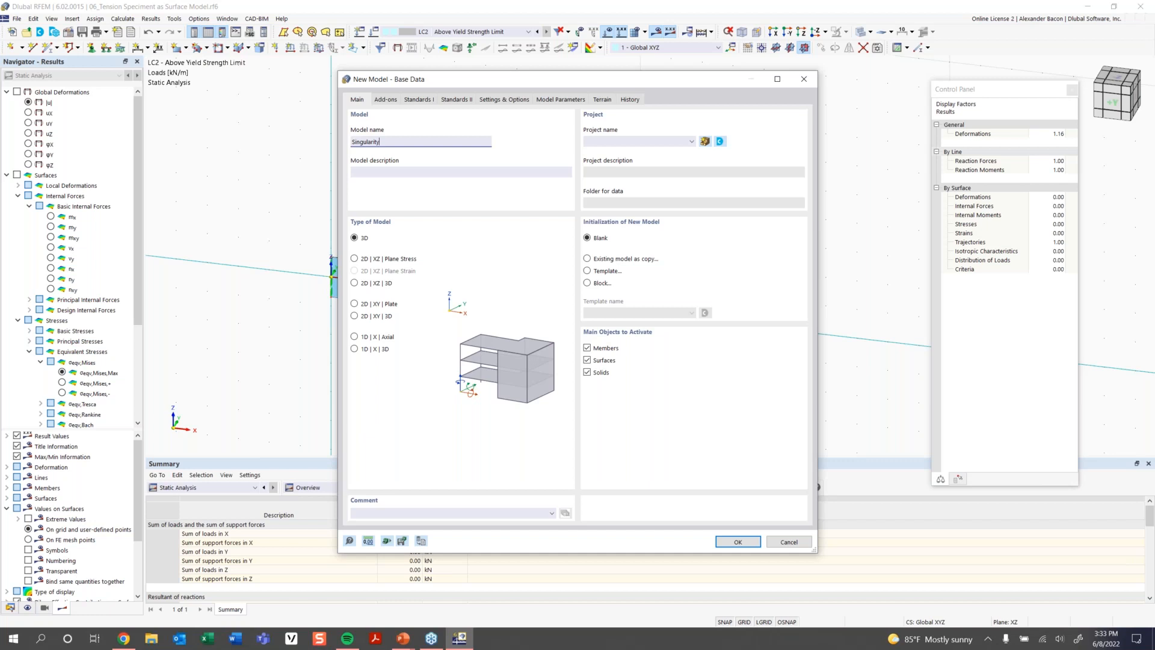
# Name the new model Singularity - Point Load, review its add-ons and axis orientation, and create it as a blank 3D model
pyautogui.write('- Point Load')
pyautogui.click(386, 99)
pyautogui.click(613, 144)
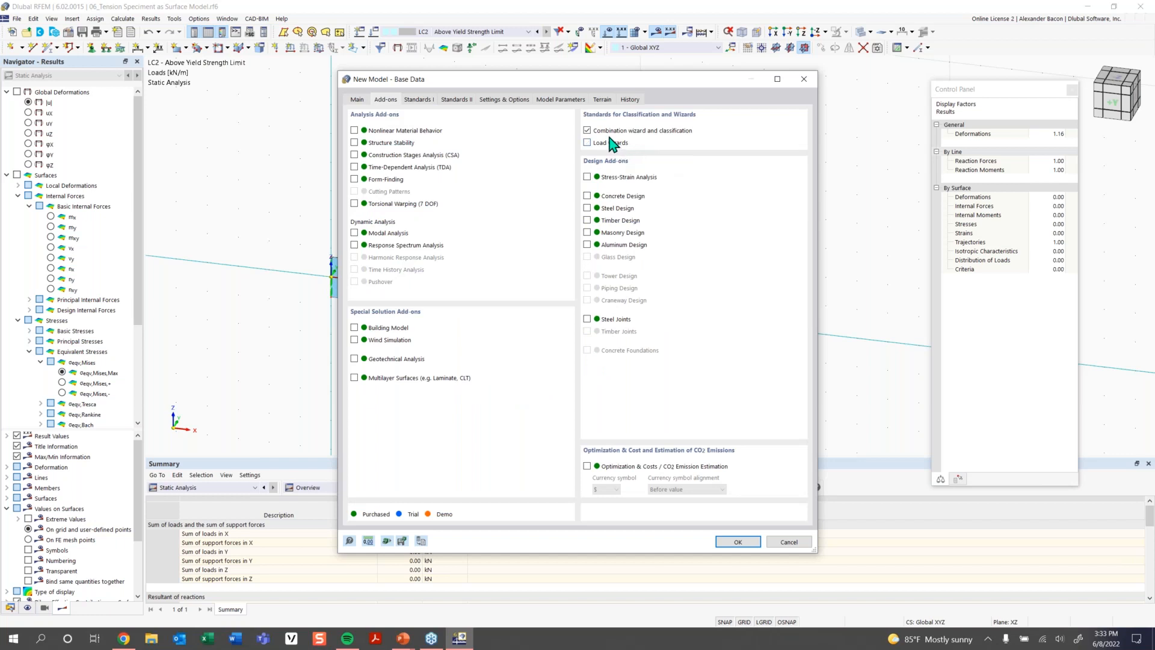
pyautogui.click(605, 131)
pyautogui.click(504, 99)
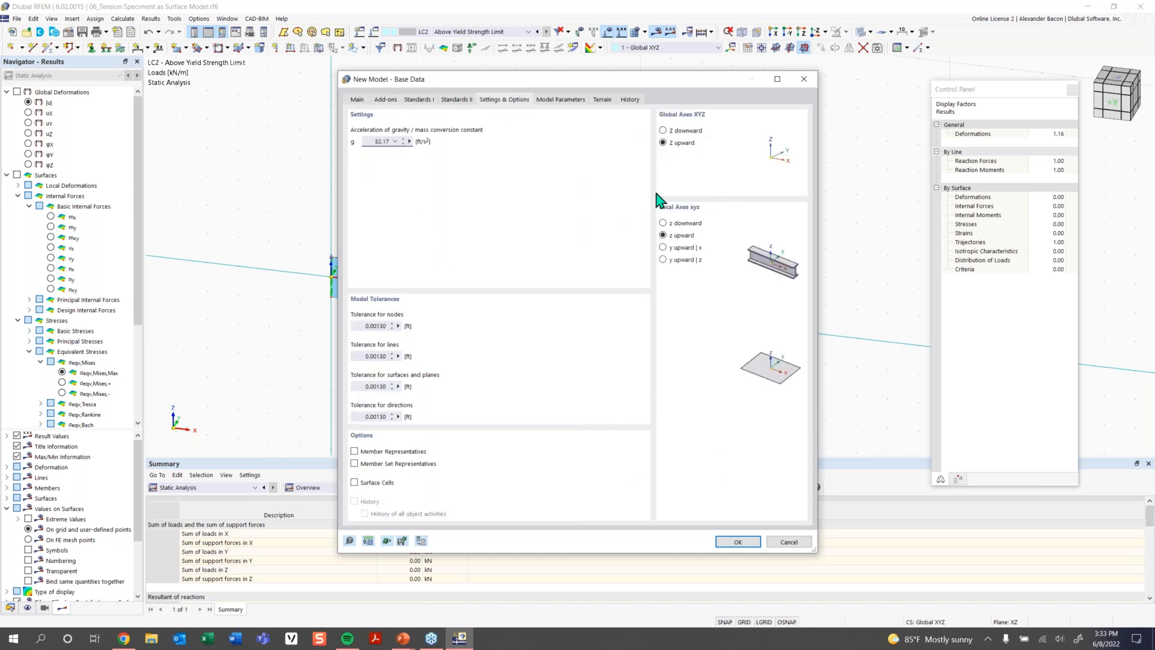
pyautogui.click(357, 99)
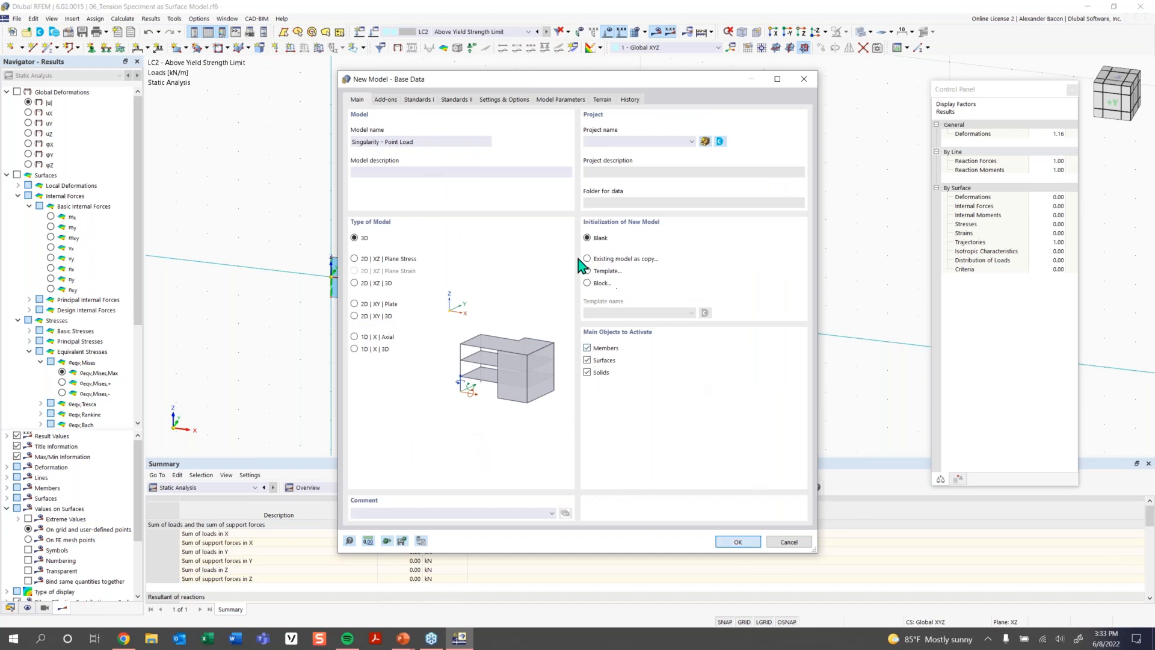
pyautogui.press('Return')
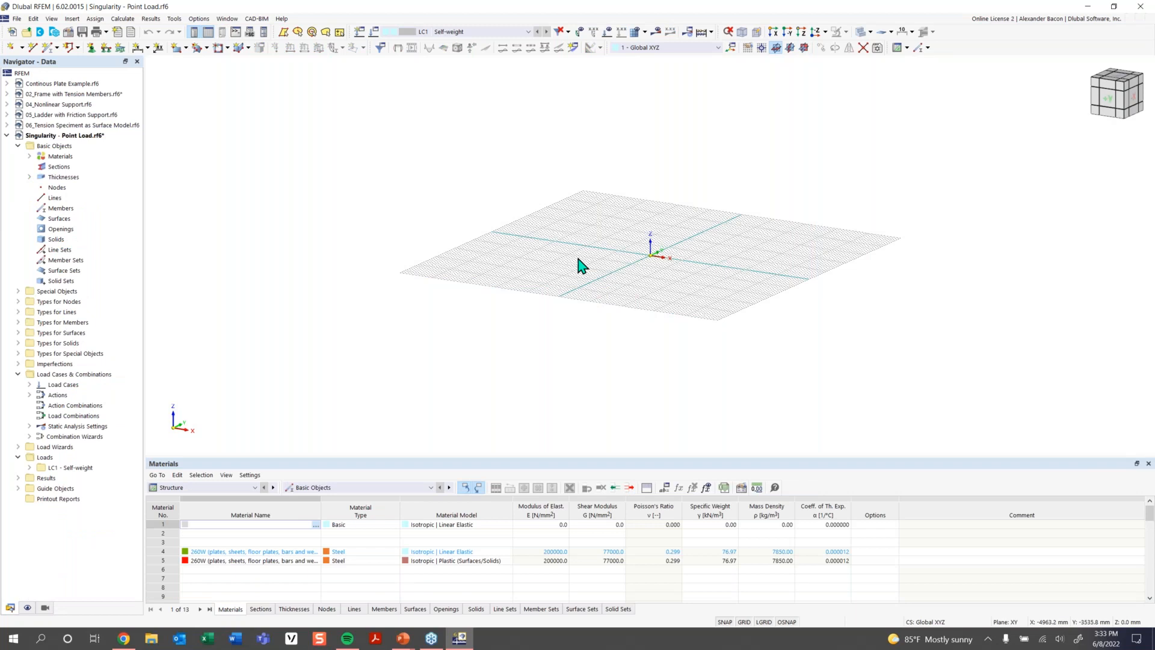
# Load an imperial units profile with lengths in ft and thicknesses in inches, and accept the XY work plane and grid settings
pyautogui.moveTo(649, 232); pyautogui.dragTo(653, 335, button='middle')
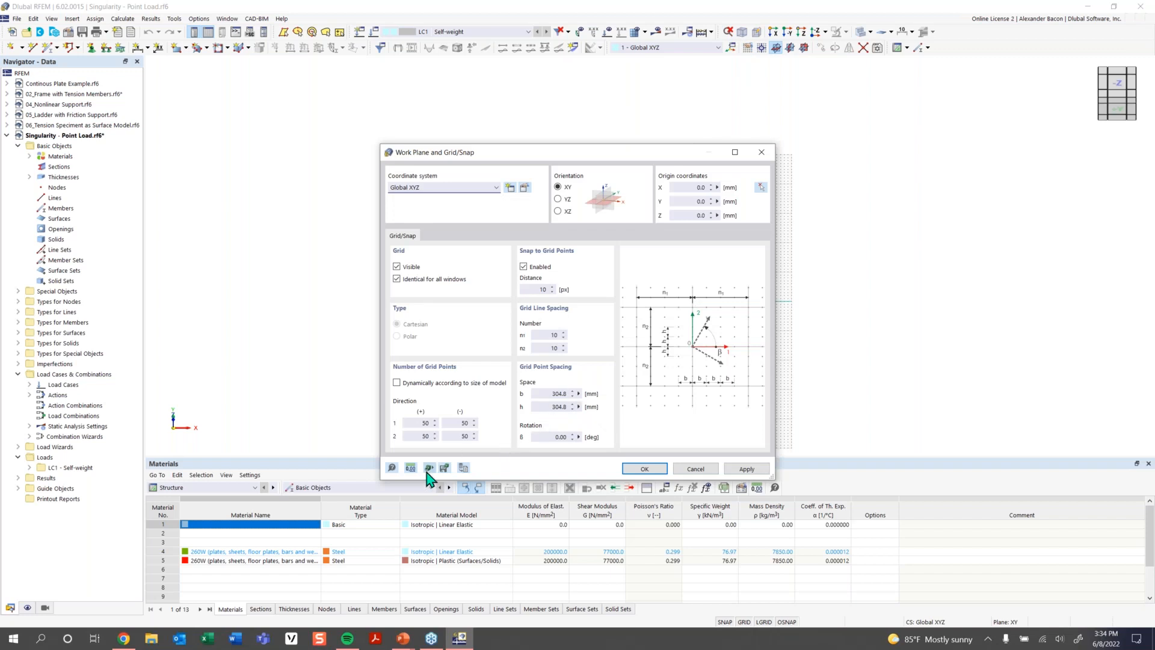
pyautogui.click(411, 468)
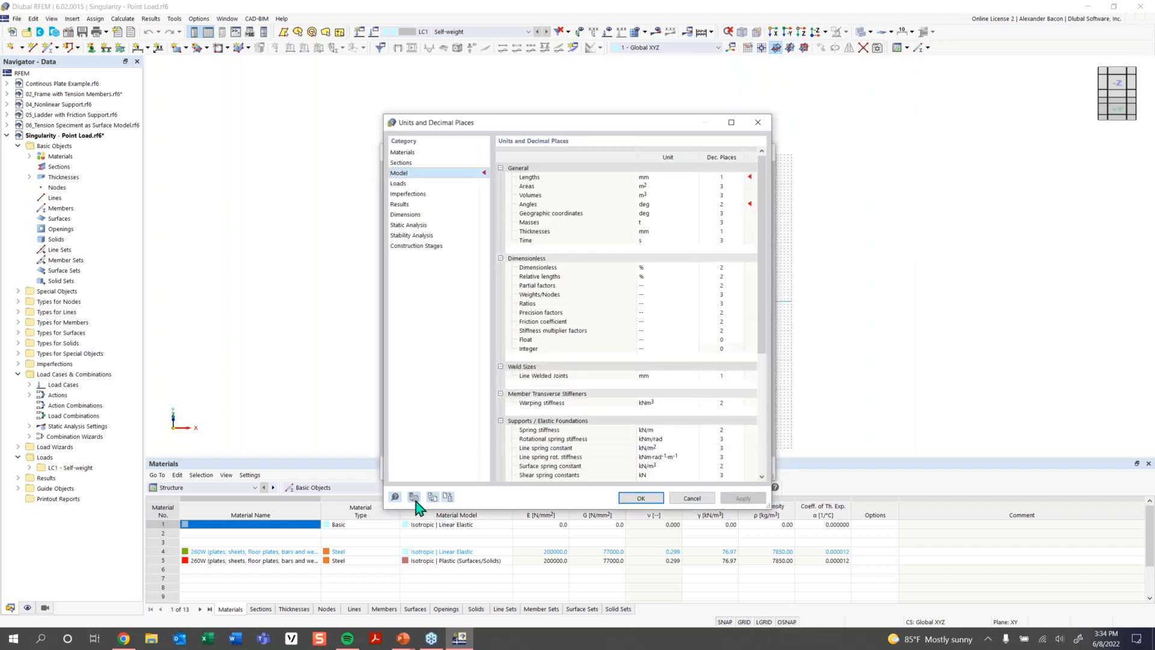
pyautogui.click(433, 498)
pyautogui.click(536, 259)
pyautogui.click(596, 421)
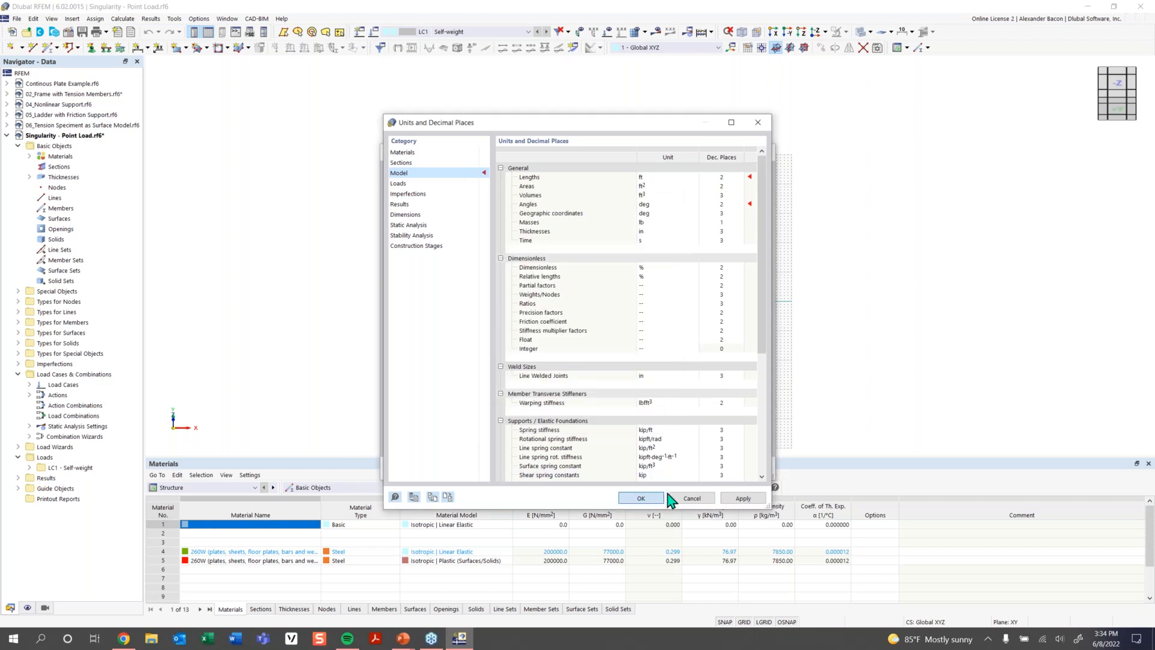
pyautogui.click(642, 498)
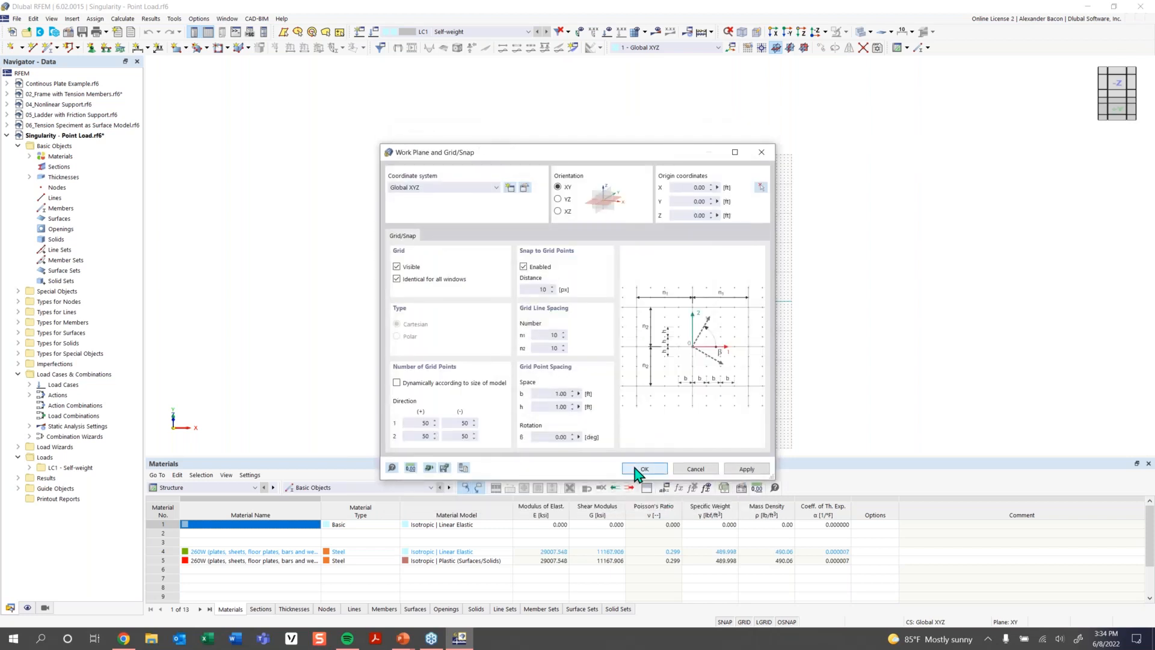
pyautogui.click(638, 468)
# Start a new rectangular surface and begin a new uniform thickness definition for it
pyautogui.moveTo(623, 305); pyautogui.dragTo(571, 320, button='middle')
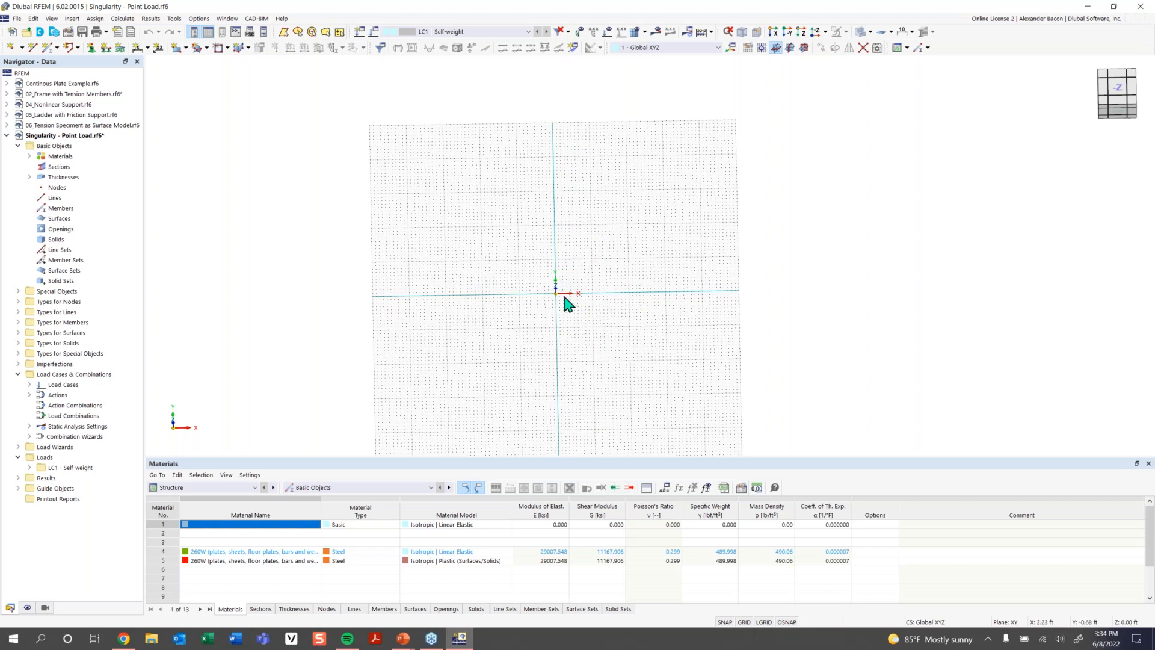
pyautogui.scroll(2, 564, 299)
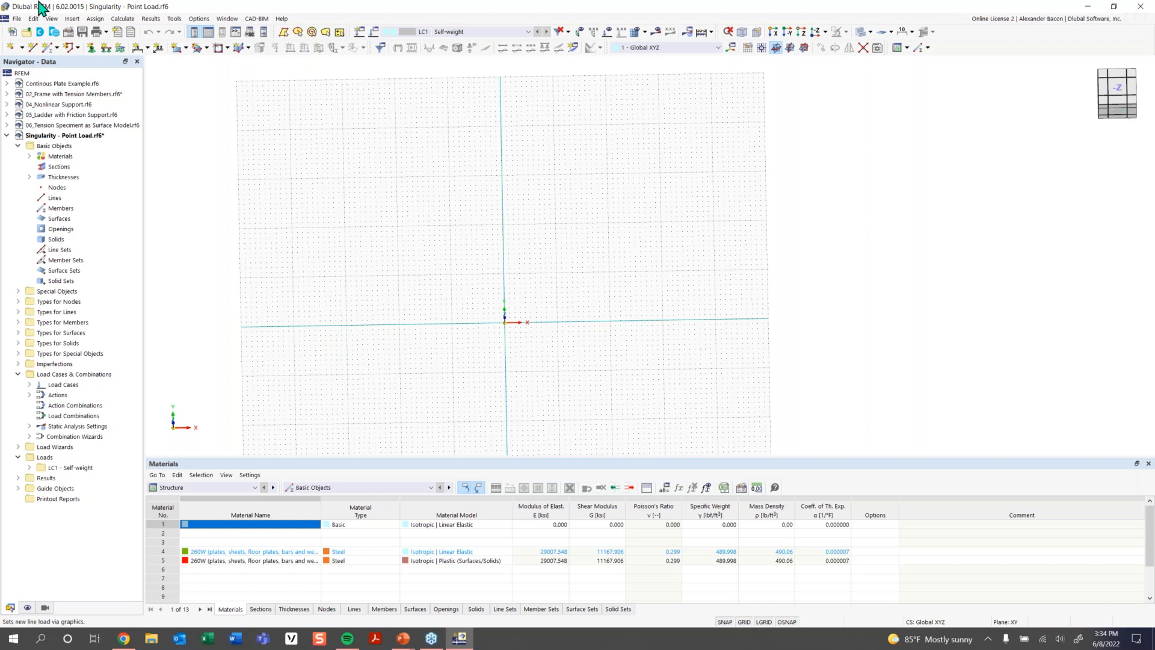
pyautogui.click(179, 52)
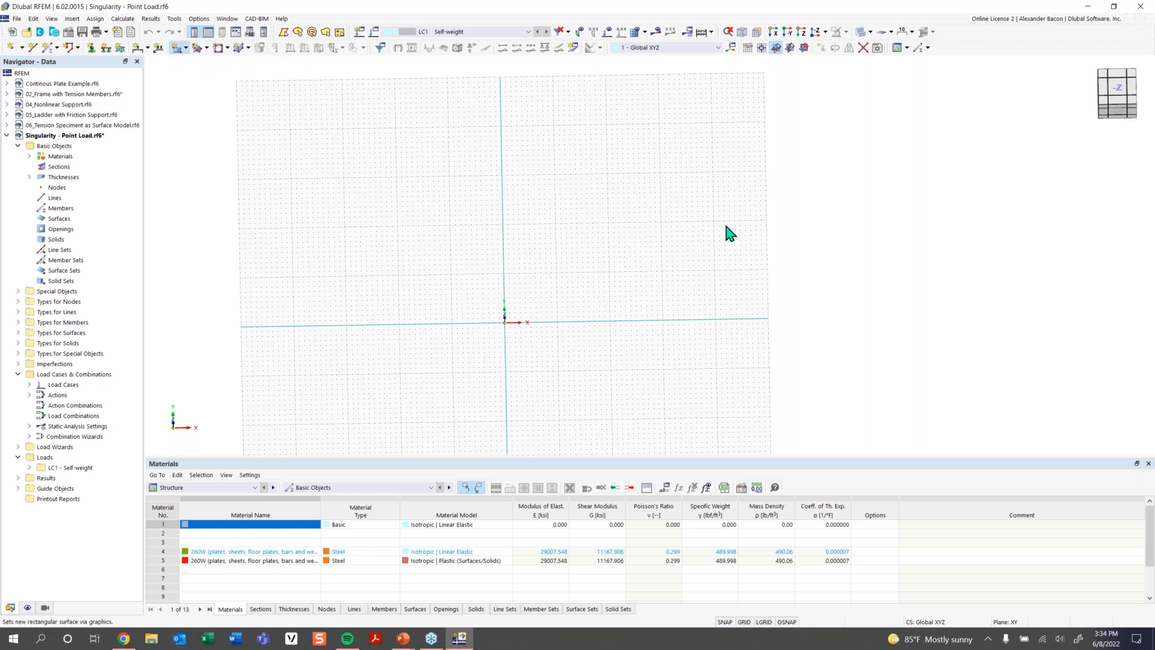
pyautogui.click(278, 183)
pyautogui.click(277, 206)
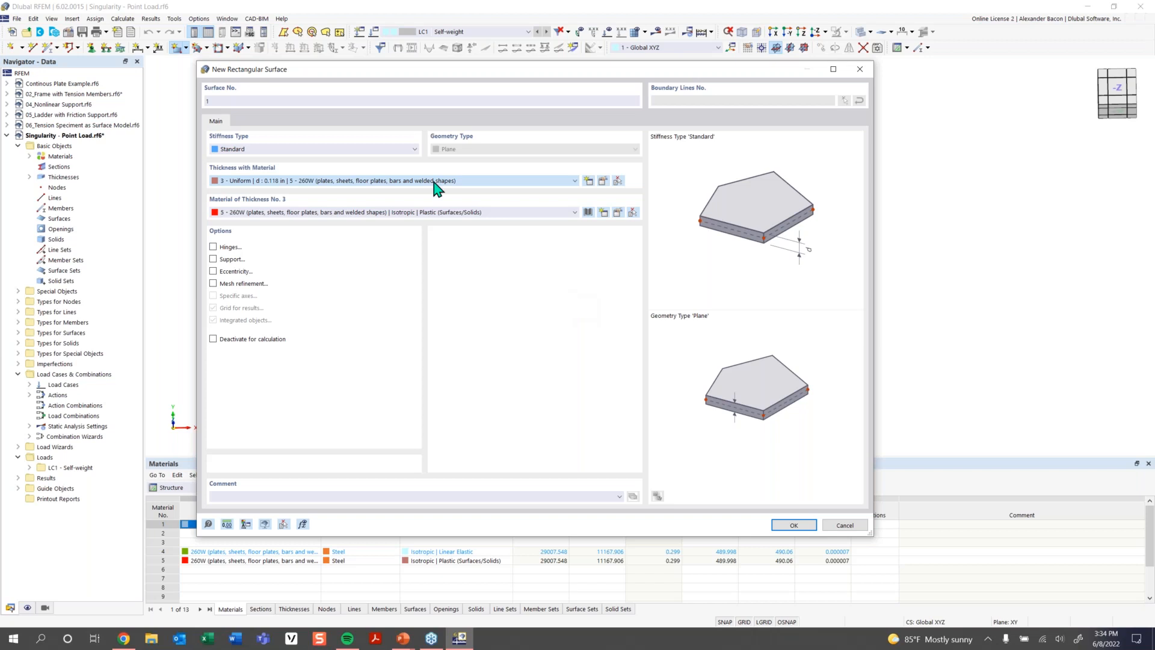
pyautogui.click(588, 180)
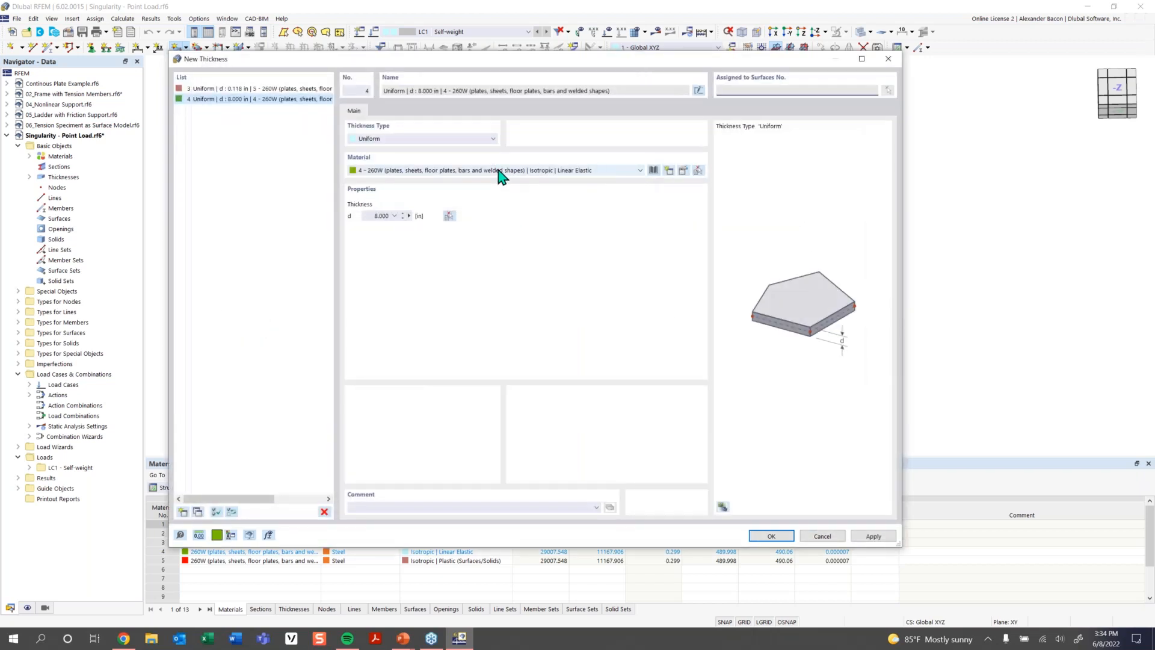
# Create a new material for the thickness from the library, using ACI 318-19 Concrete f'c = 4000 psi
pyautogui.click(433, 173)
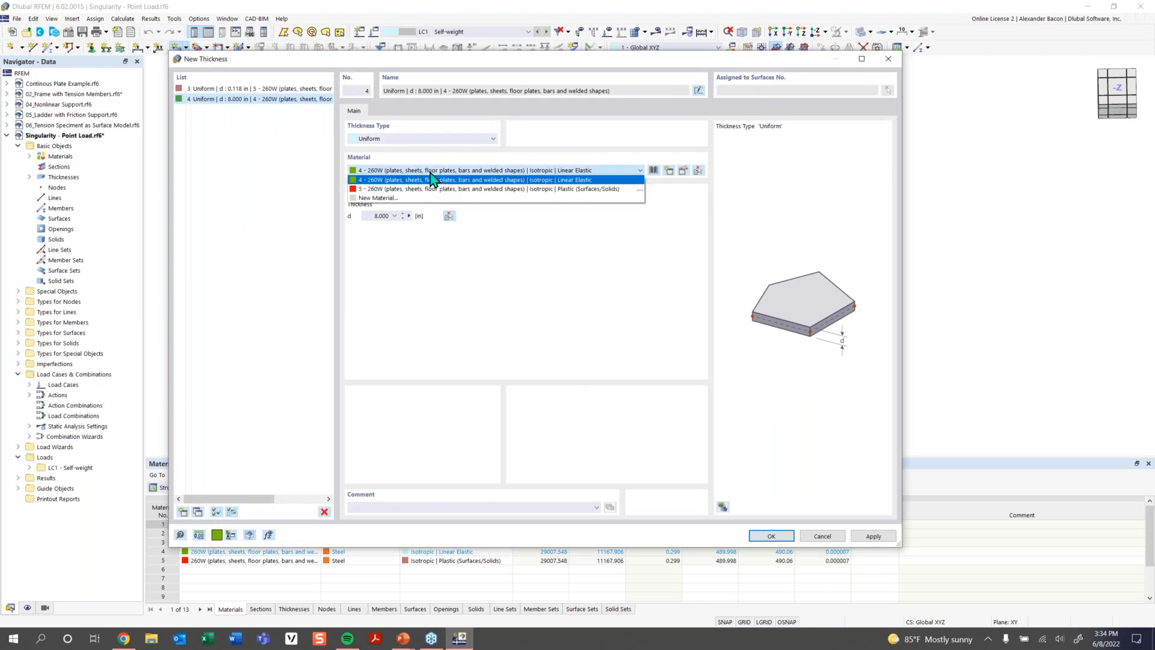
pyautogui.click(424, 198)
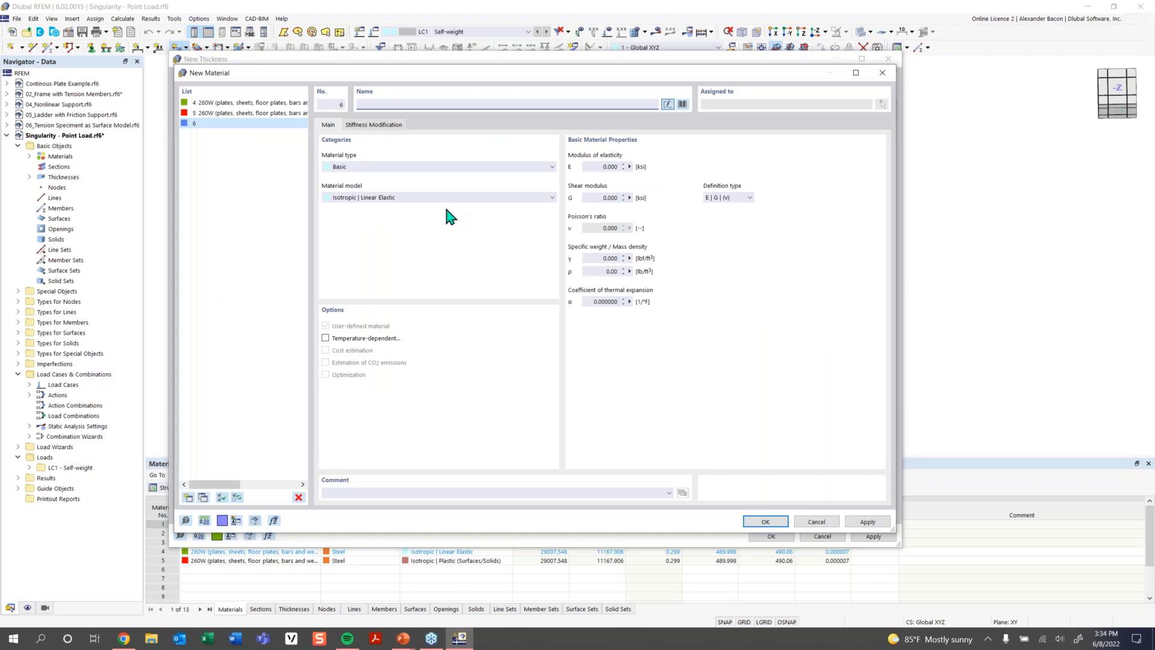
pyautogui.click(683, 105)
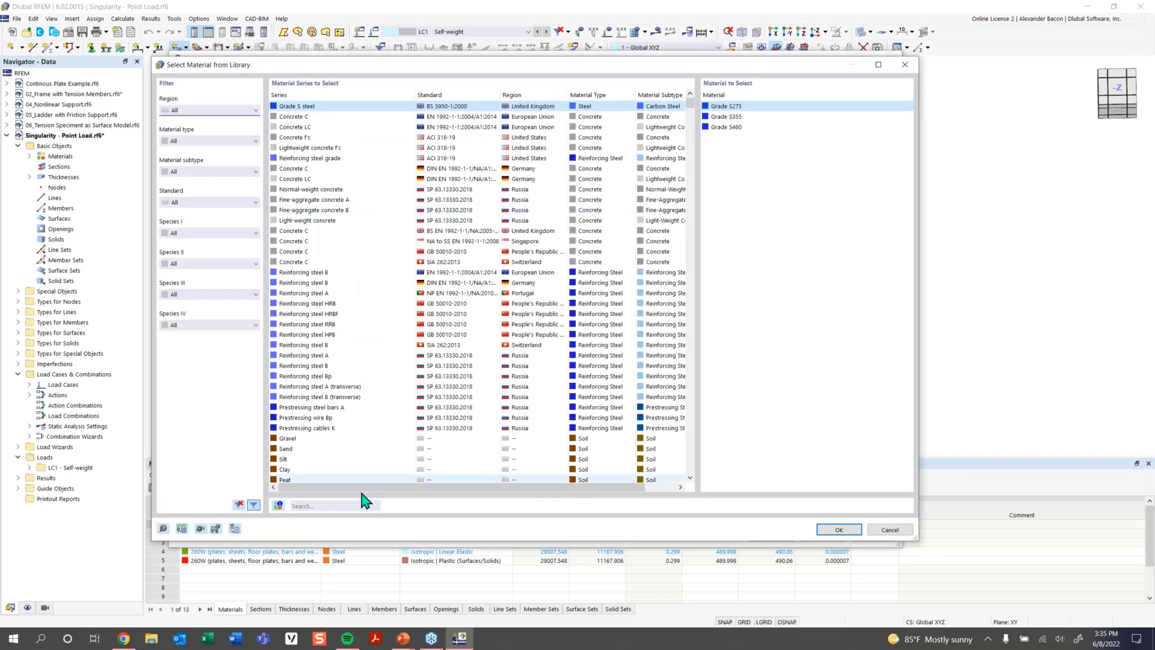
pyautogui.click(342, 504)
pyautogui.write('c')
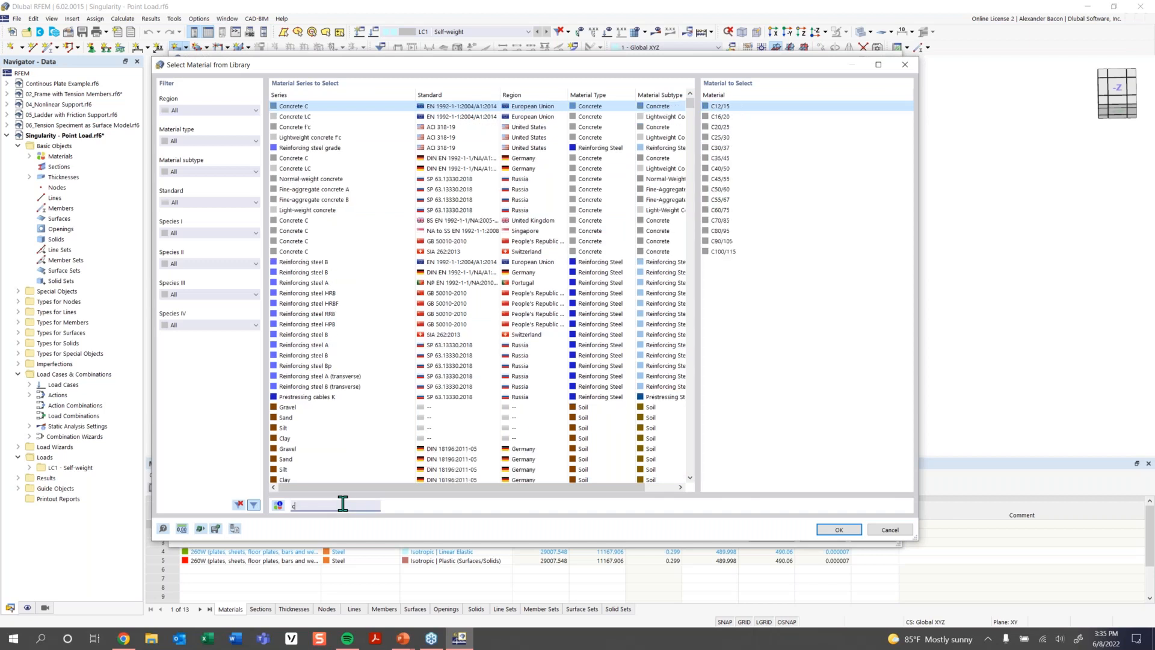
pyautogui.write('onc')
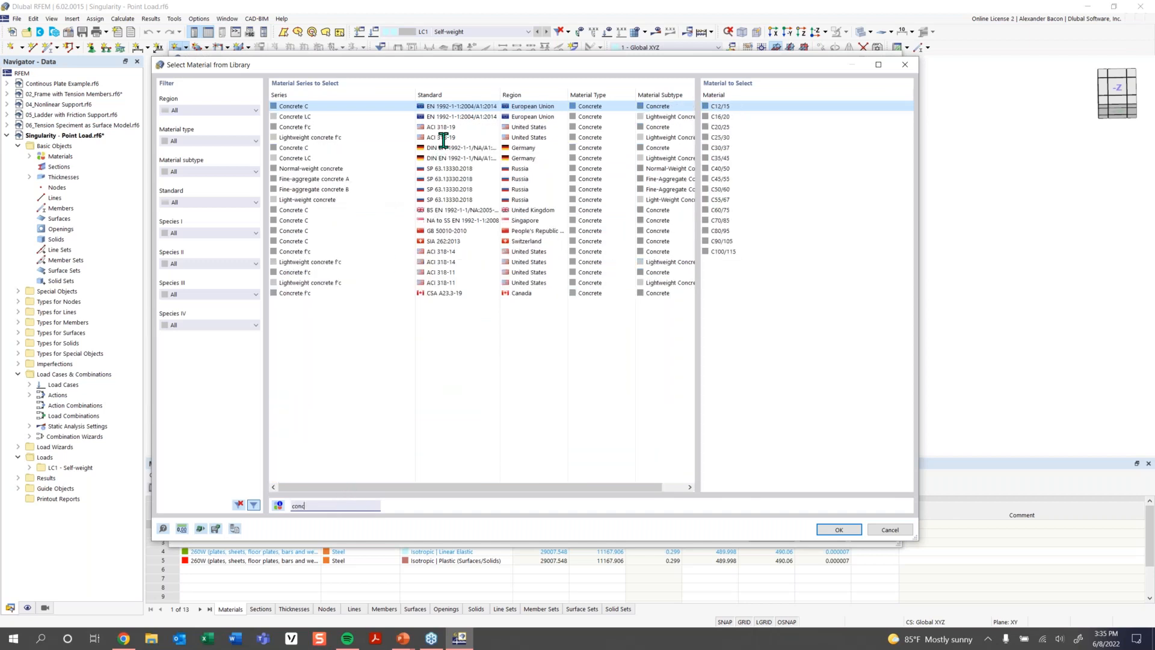
pyautogui.write('rete')
pyautogui.click(521, 127)
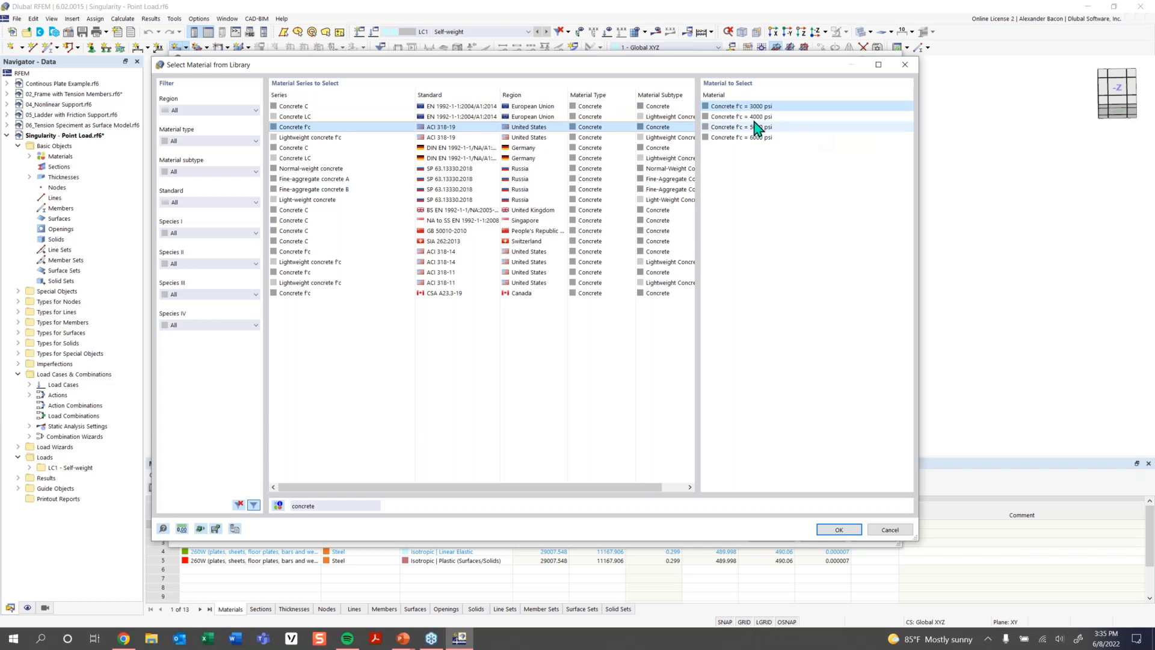
pyautogui.click(756, 118)
pyautogui.click(838, 531)
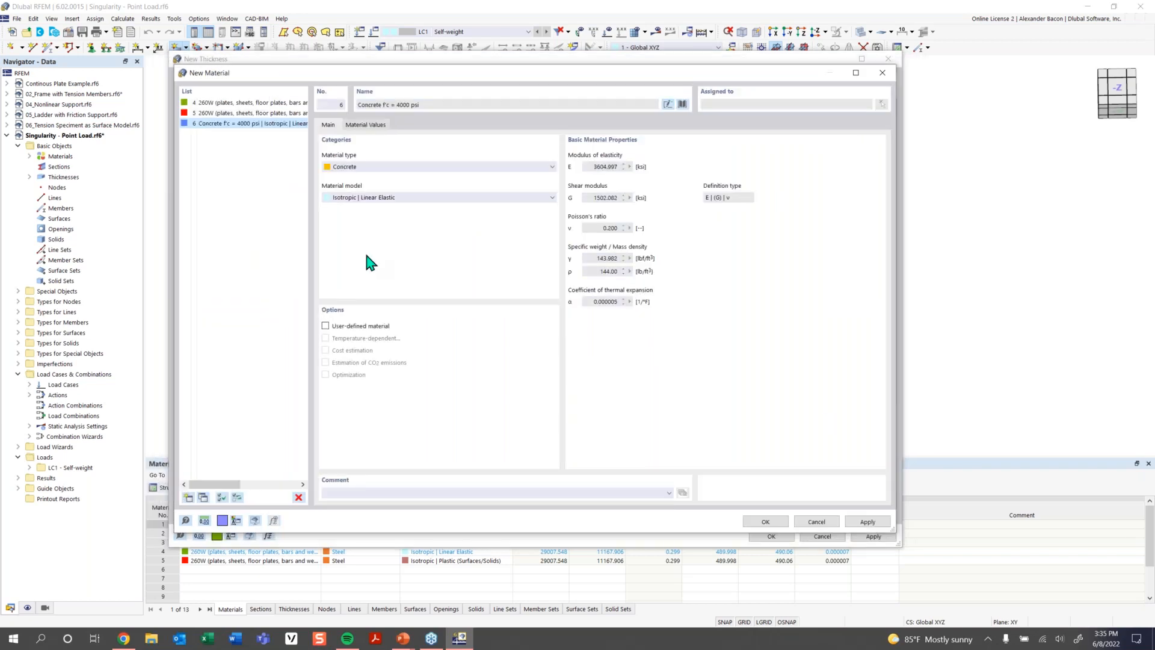
pyautogui.click(764, 523)
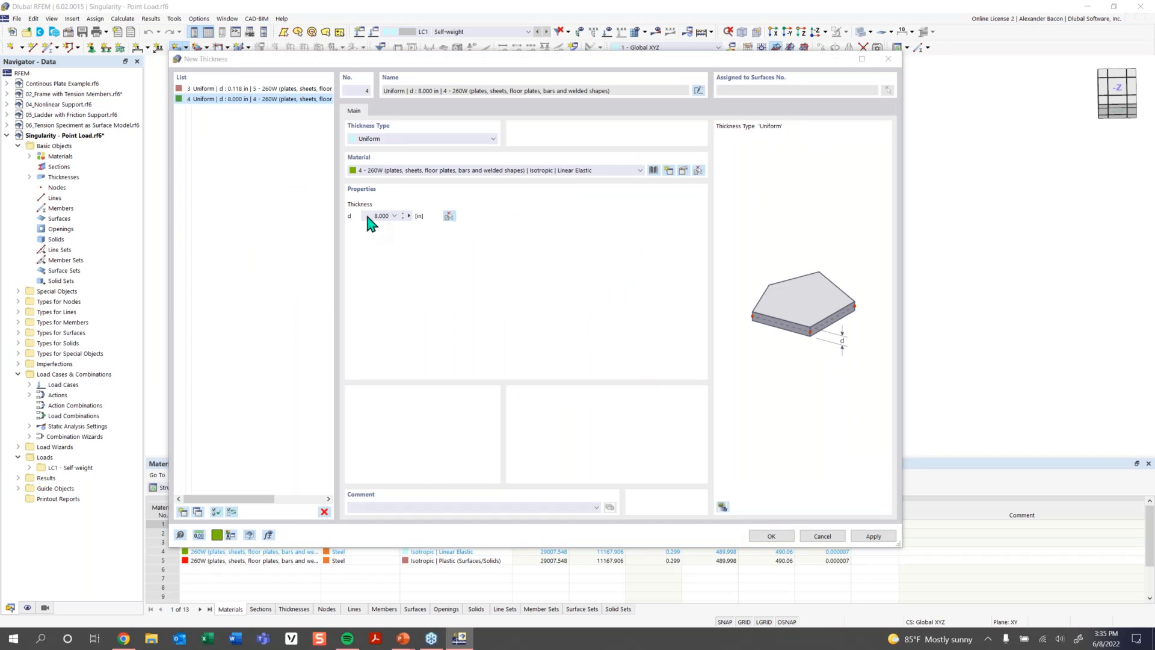
# Set the uniform thickness to 12 in and accept the thickness and rectangular surface settings
pyautogui.moveTo(366, 216); pyautogui.dragTo(413, 224)
pyautogui.write('12')
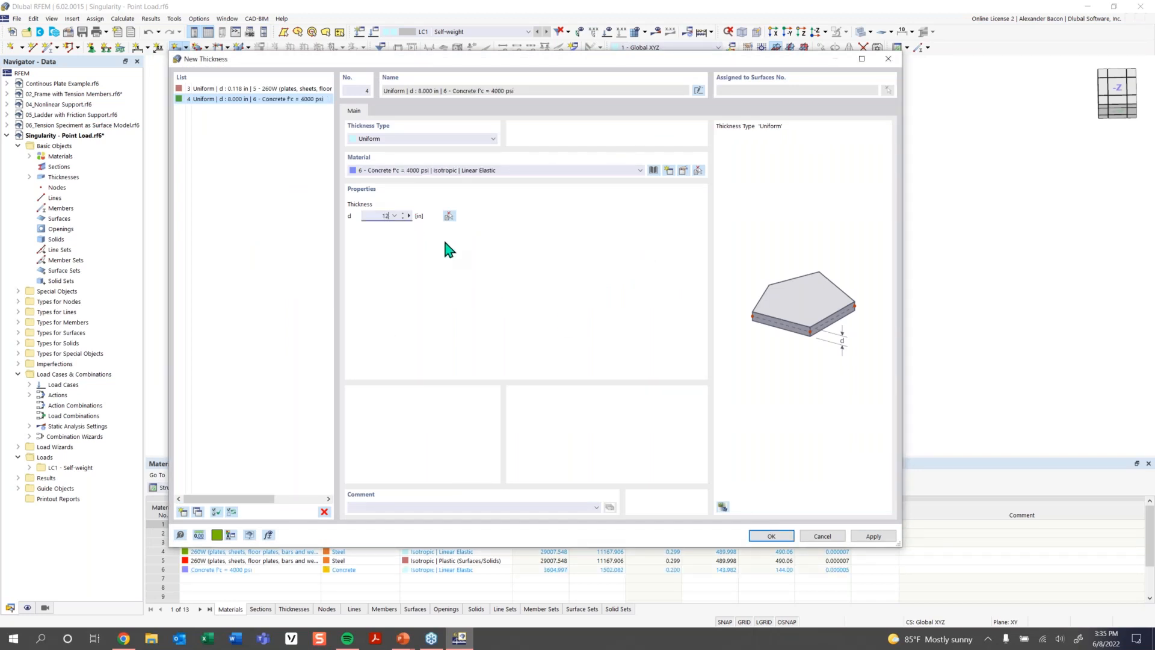
pyautogui.click(770, 536)
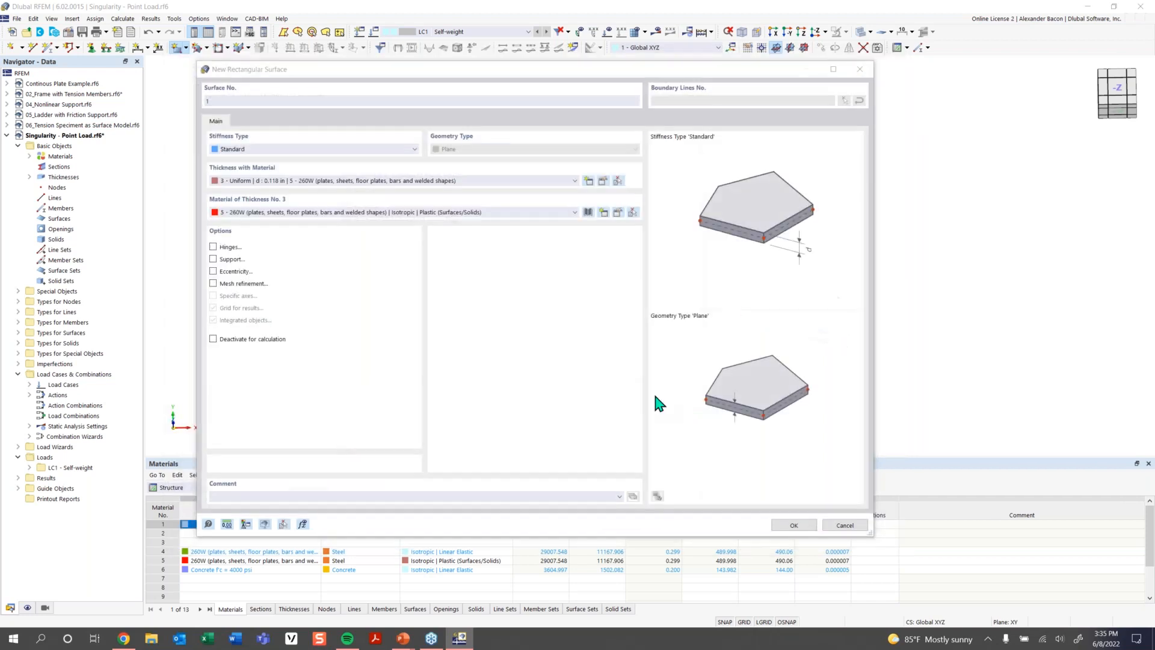
pyautogui.click(792, 525)
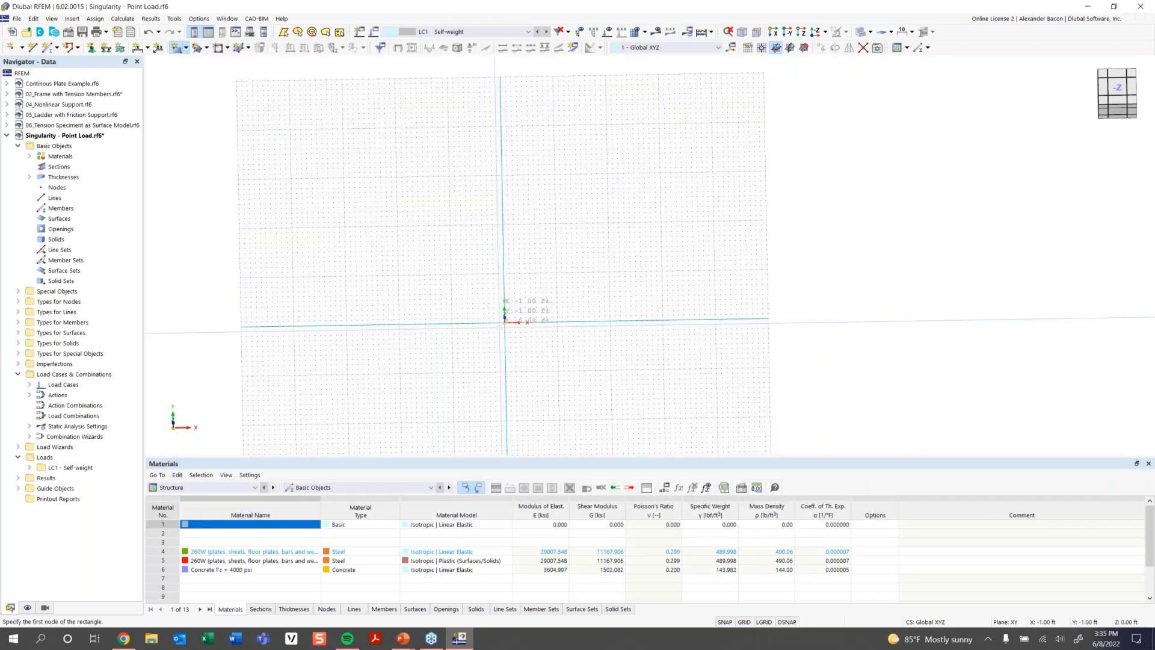
# Draw the rectangular surface from the origin to X 32 ft, Y 16 ft and end the command
pyautogui.click(504, 323)
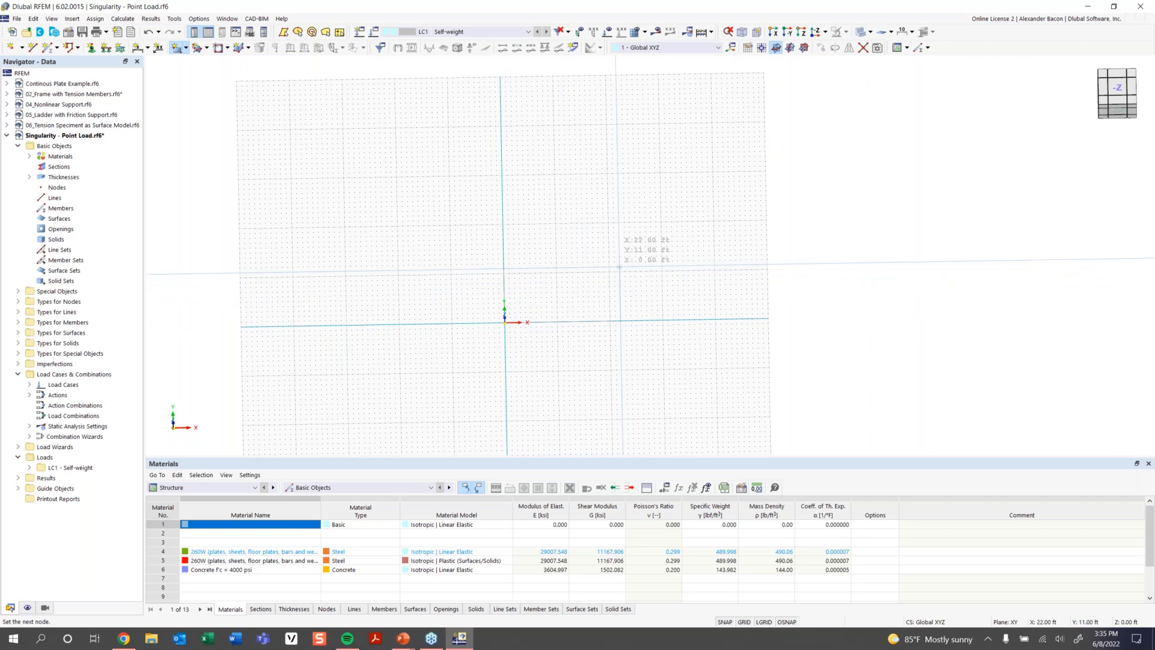
pyautogui.scroll(2, 619, 266)
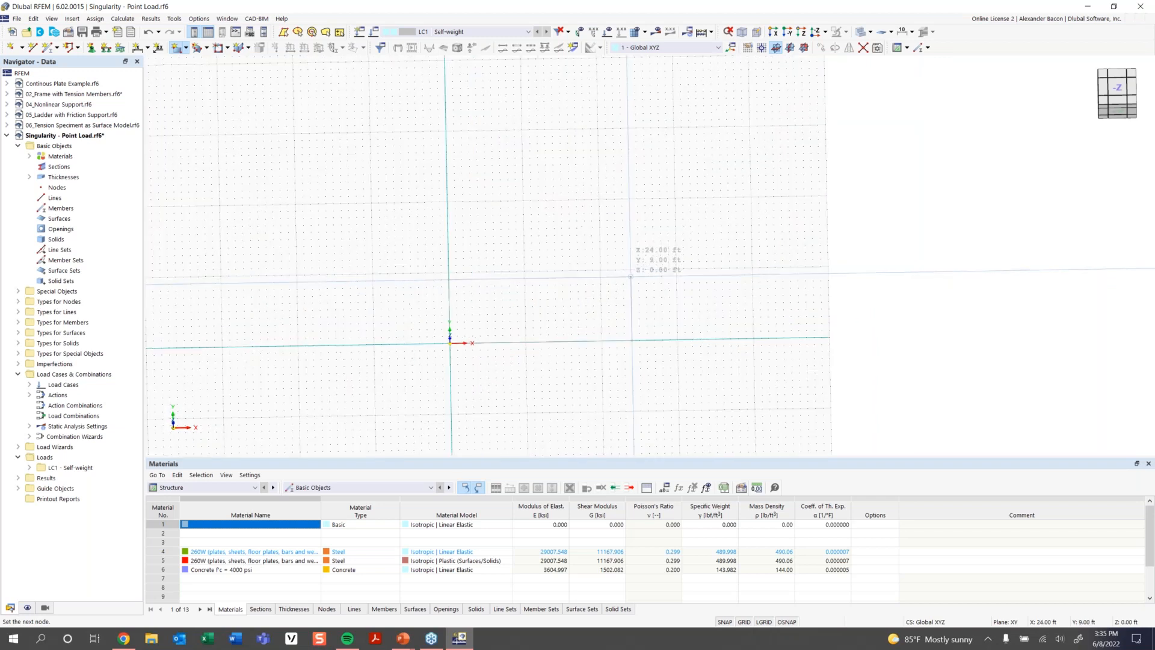
pyautogui.click(691, 226)
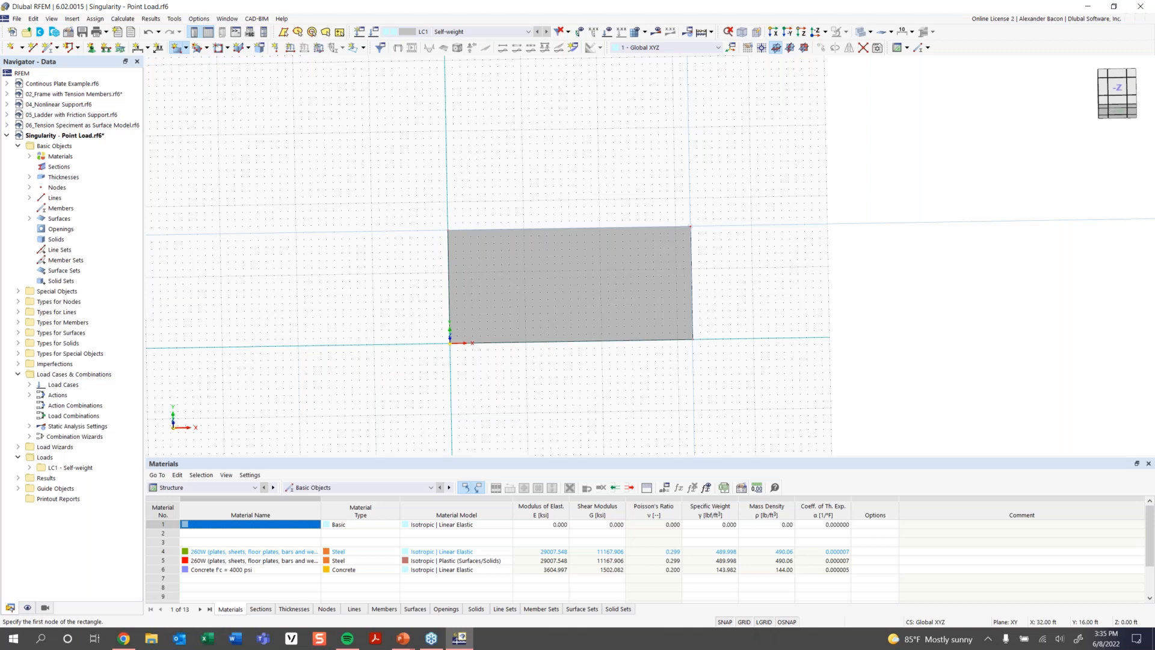
pyautogui.press('Escape')
# Add a node at the plate's center, halfway (50 %) between two diagonally opposite corner nodes
pyautogui.keyDown('ctrl'); pyautogui.moveTo(718, 384); pyautogui.dragTo(752, 311, button='middle'); pyautogui.keyUp('ctrl')
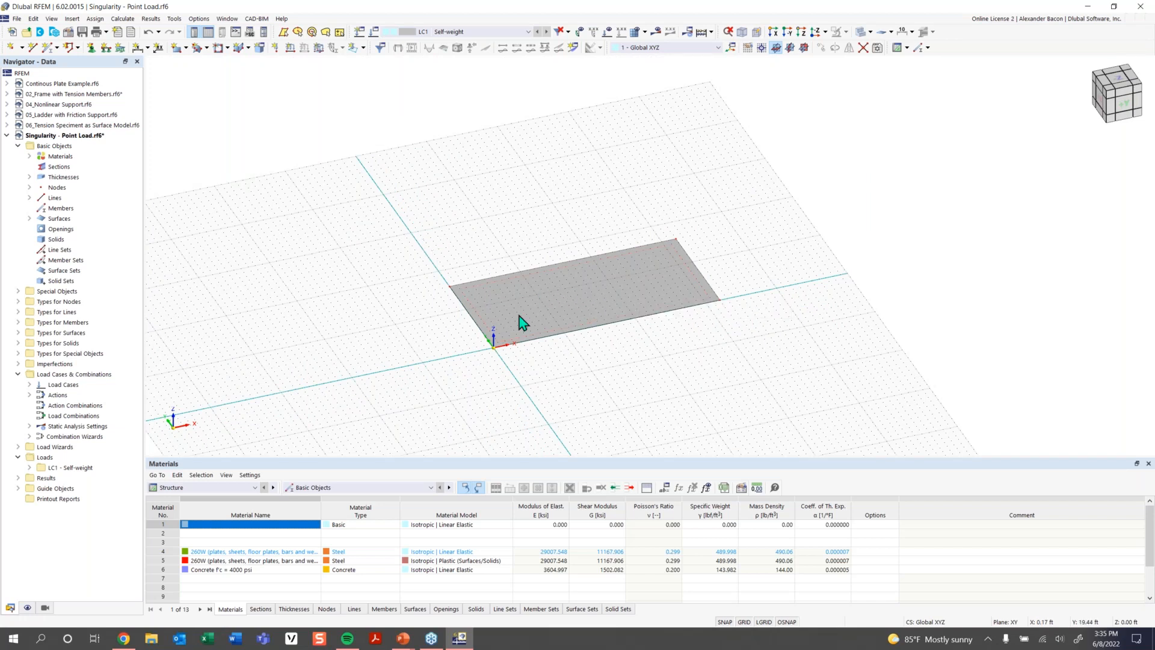
pyautogui.click(22, 49)
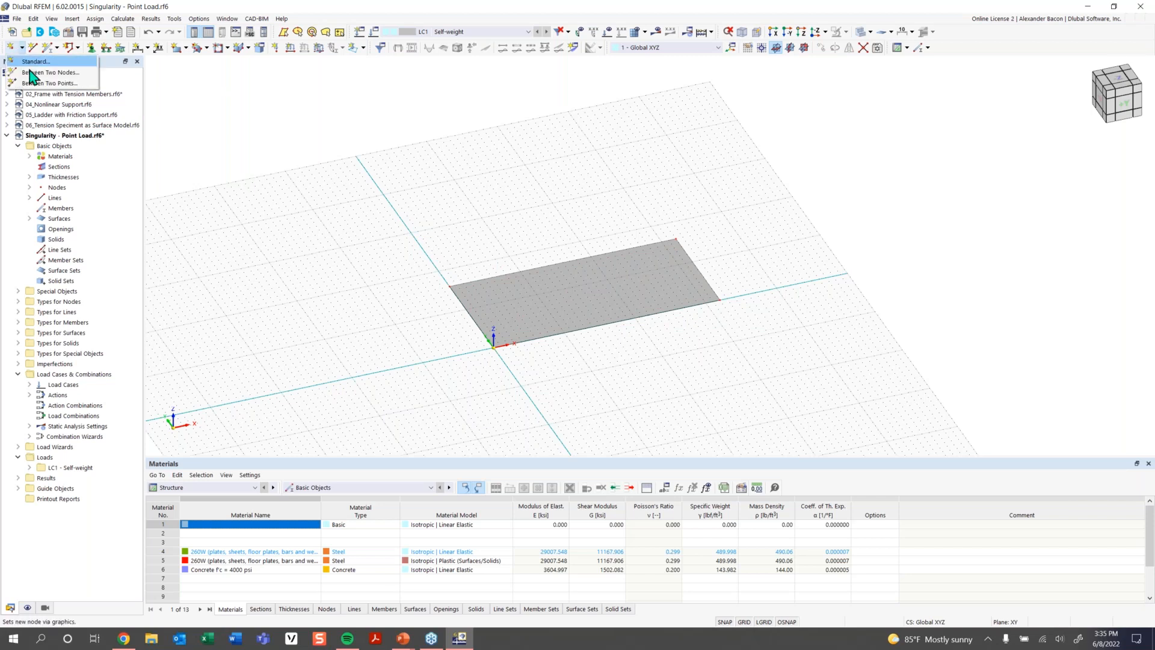
pyautogui.click(31, 72)
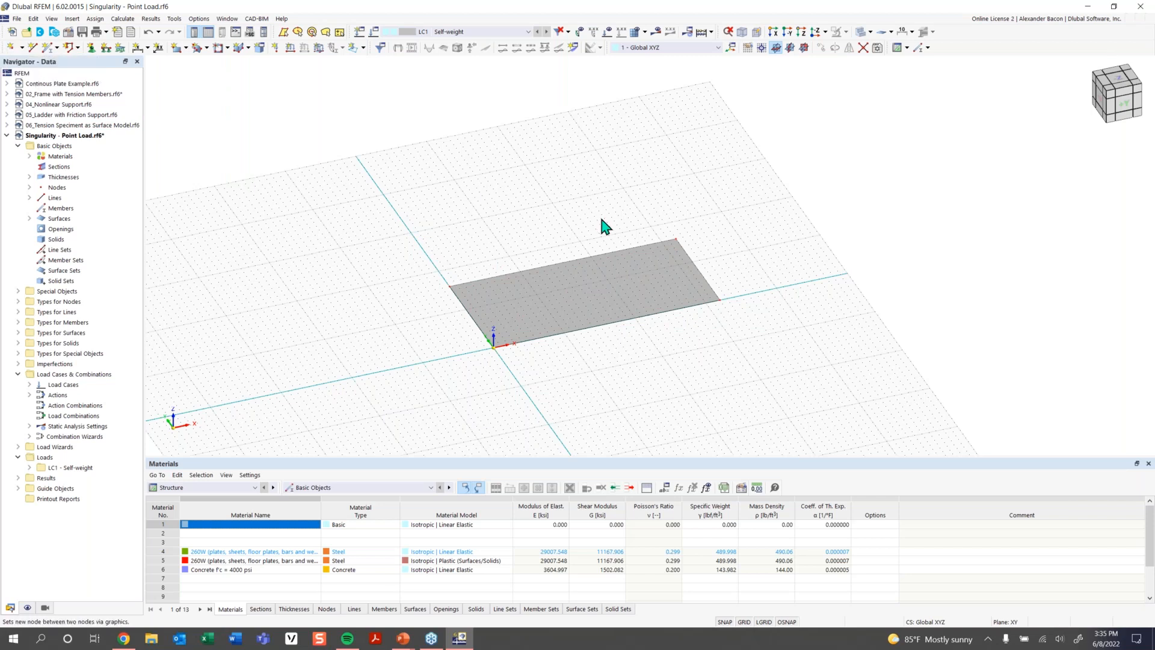
pyautogui.click(450, 285)
pyautogui.click(720, 299)
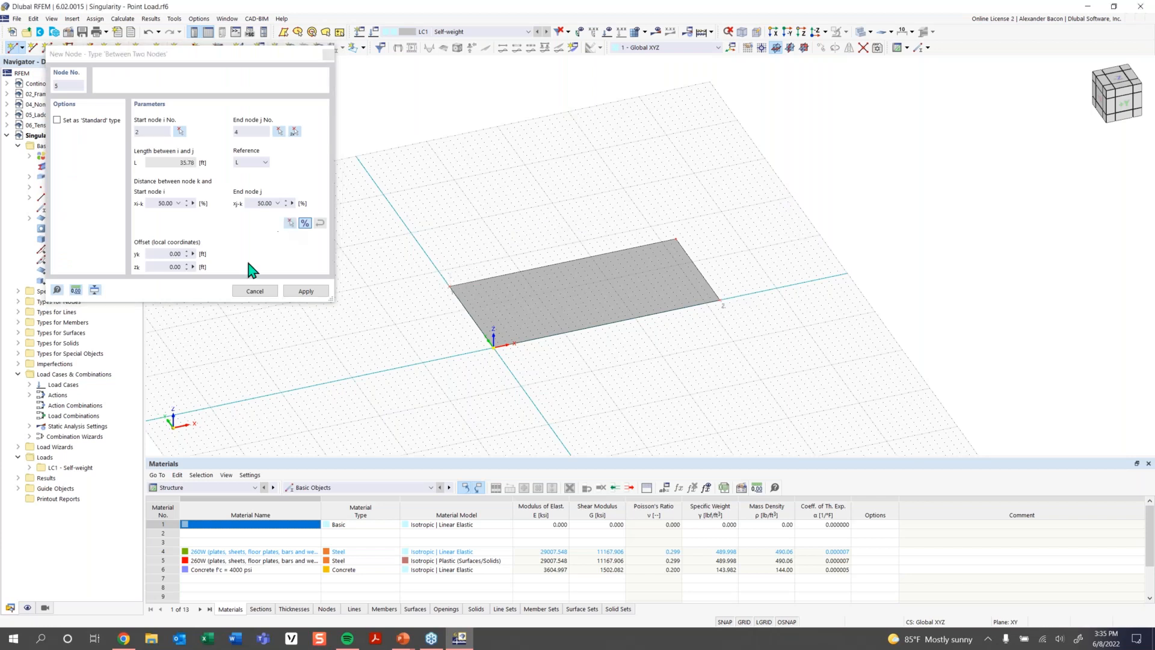
pyautogui.click(301, 292)
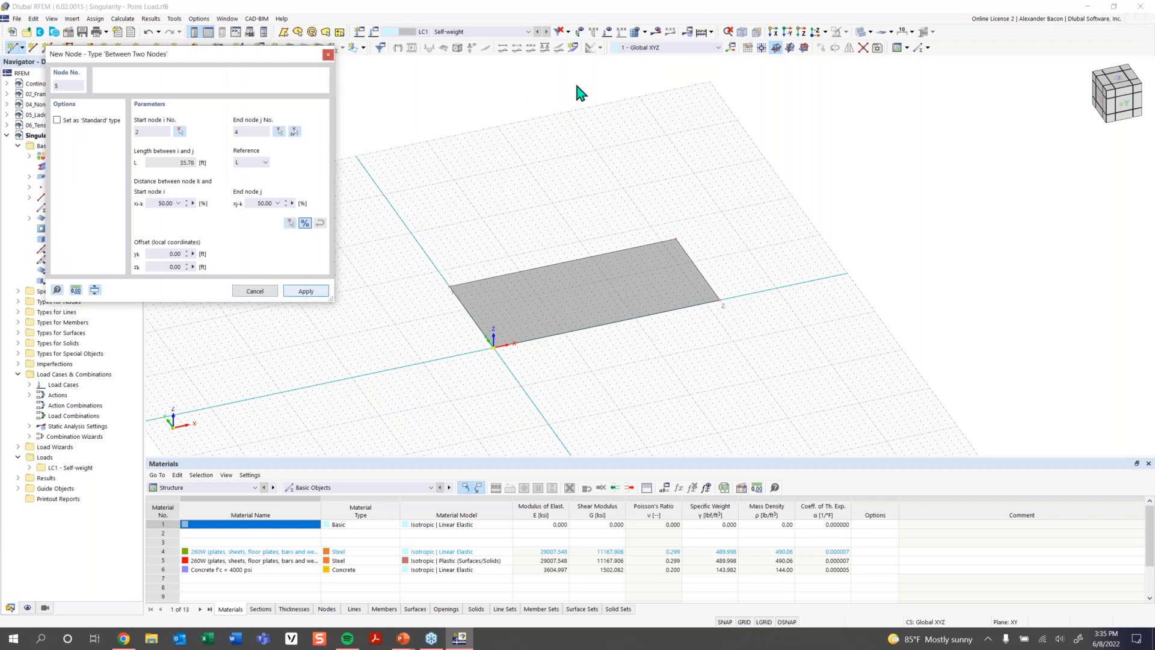
pyautogui.click(328, 54)
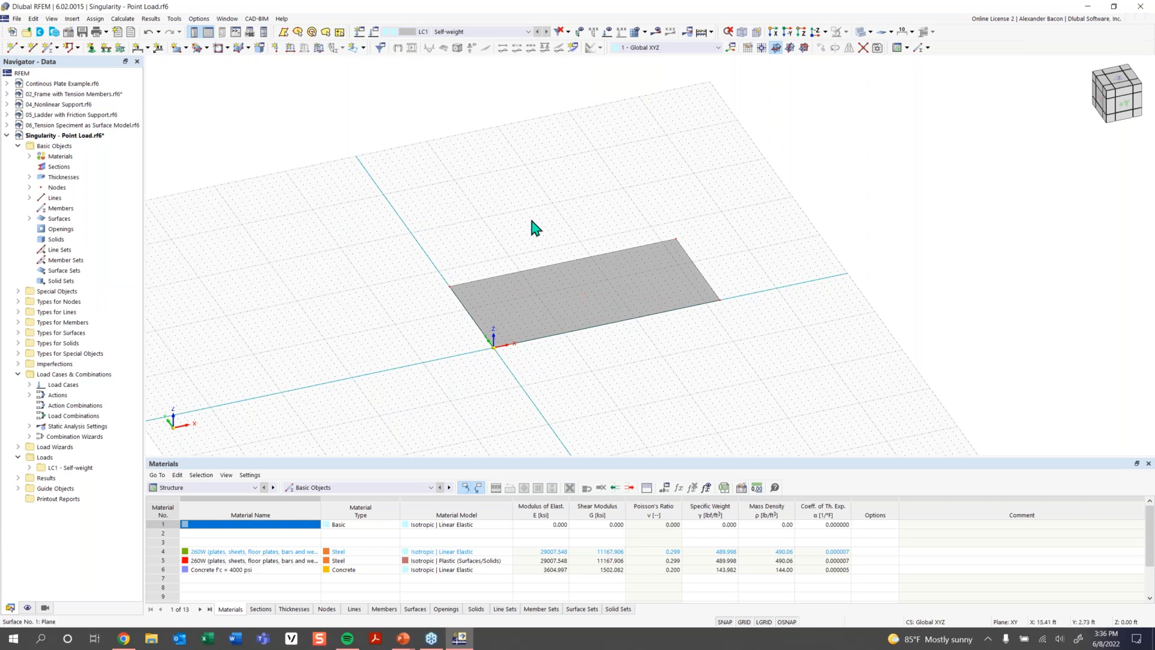
# Apply a nodal force of -10 kip in the global Z direction to the plate's center node in LC1
pyautogui.click(275, 48)
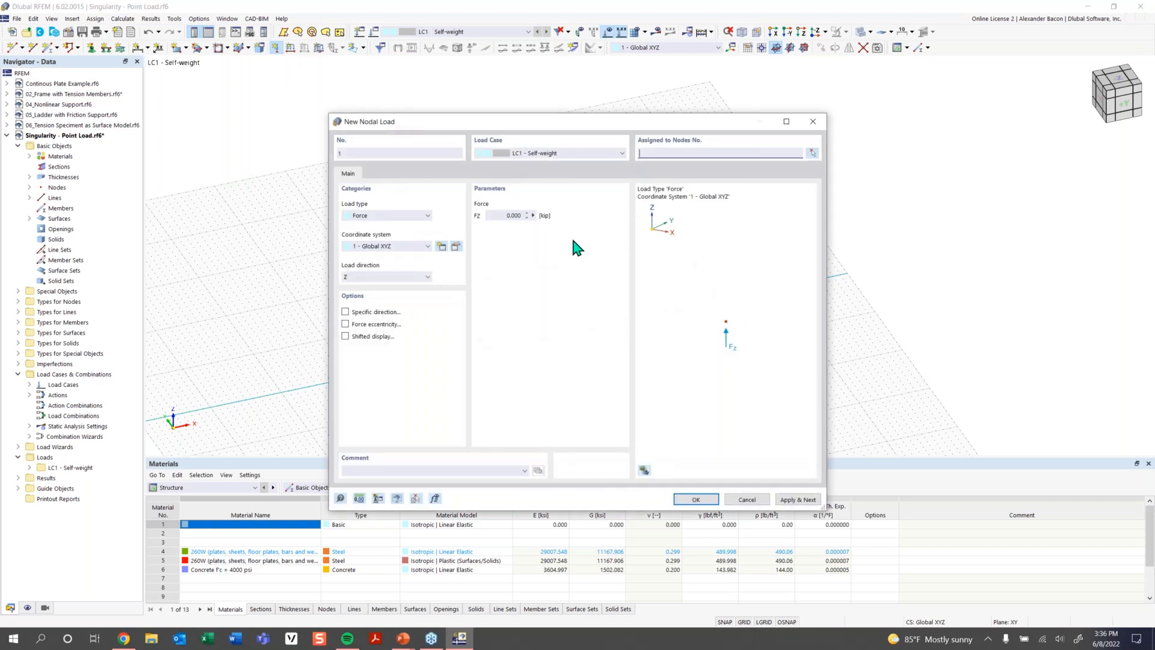
pyautogui.click(507, 215)
pyautogui.press('BackSpace')
pyautogui.click(397, 279)
pyautogui.click(396, 278)
pyautogui.click(696, 500)
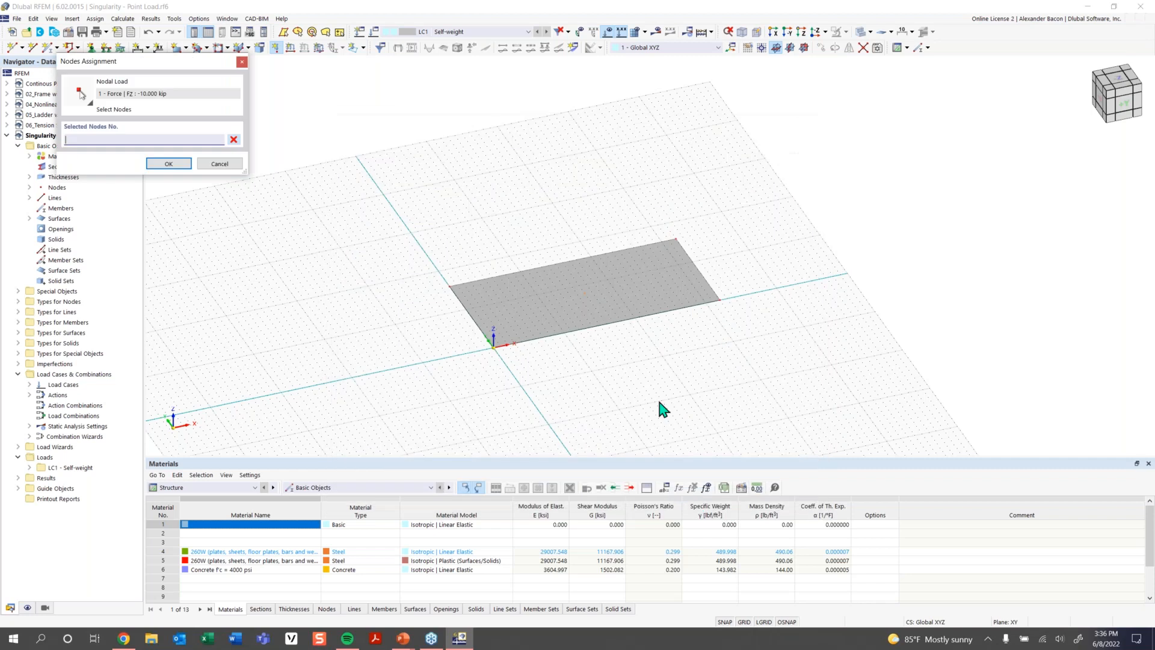
pyautogui.click(583, 293)
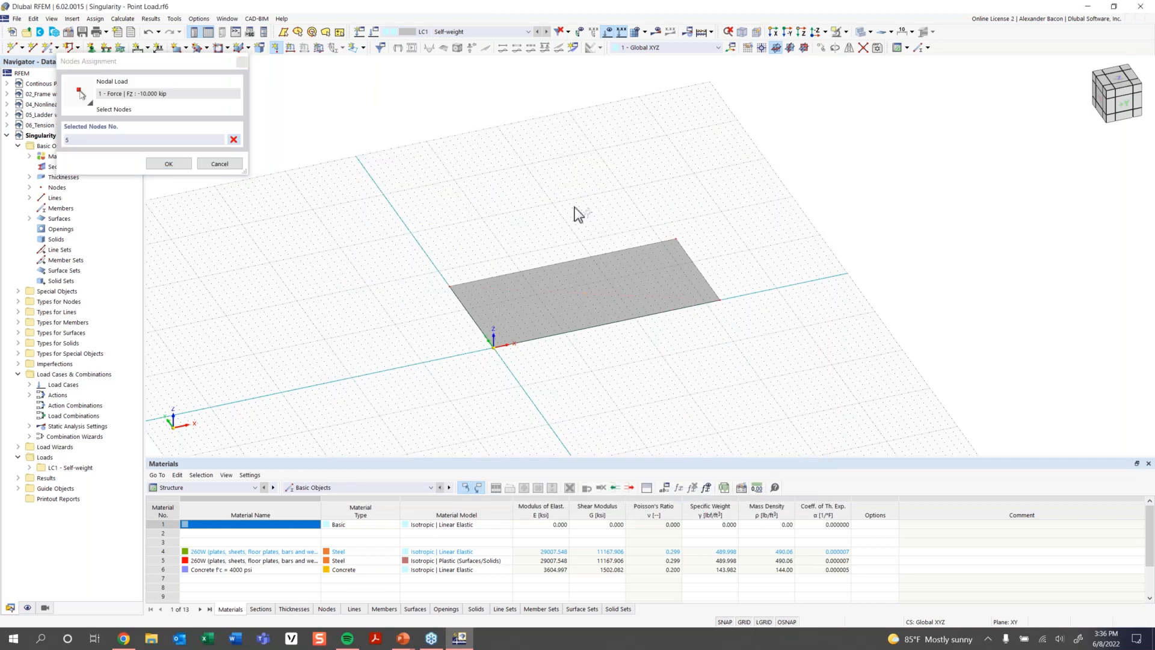
pyautogui.click(180, 164)
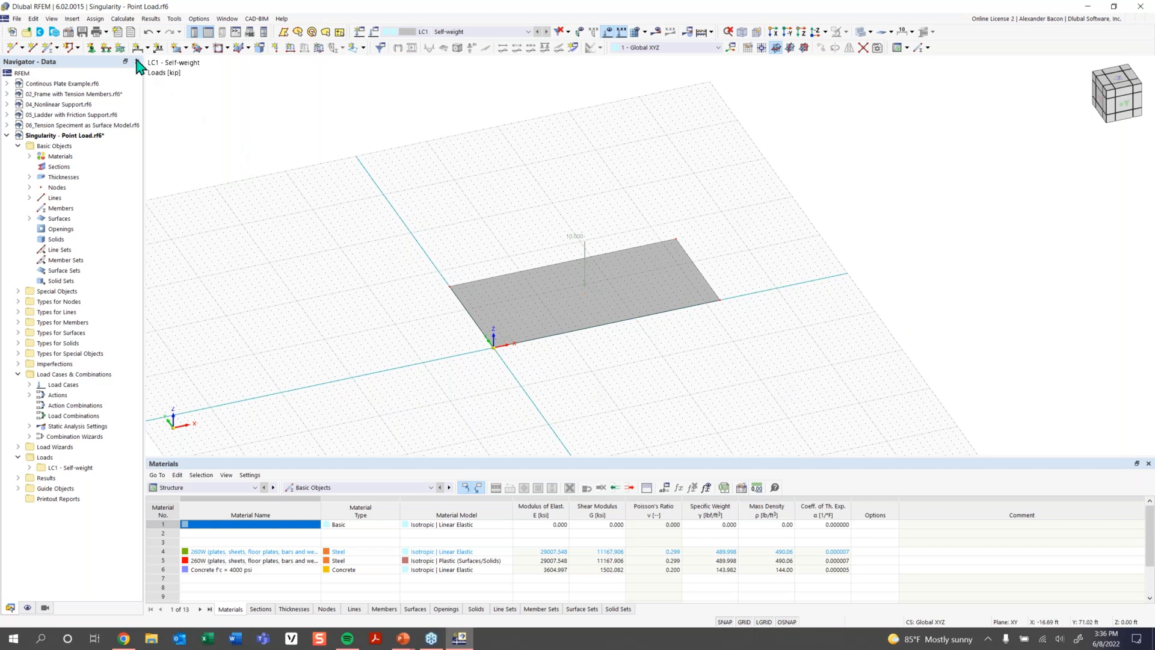
# Select the plate and assign the Hinged line support to its four boundary lines, 1-4
pyautogui.click(106, 52)
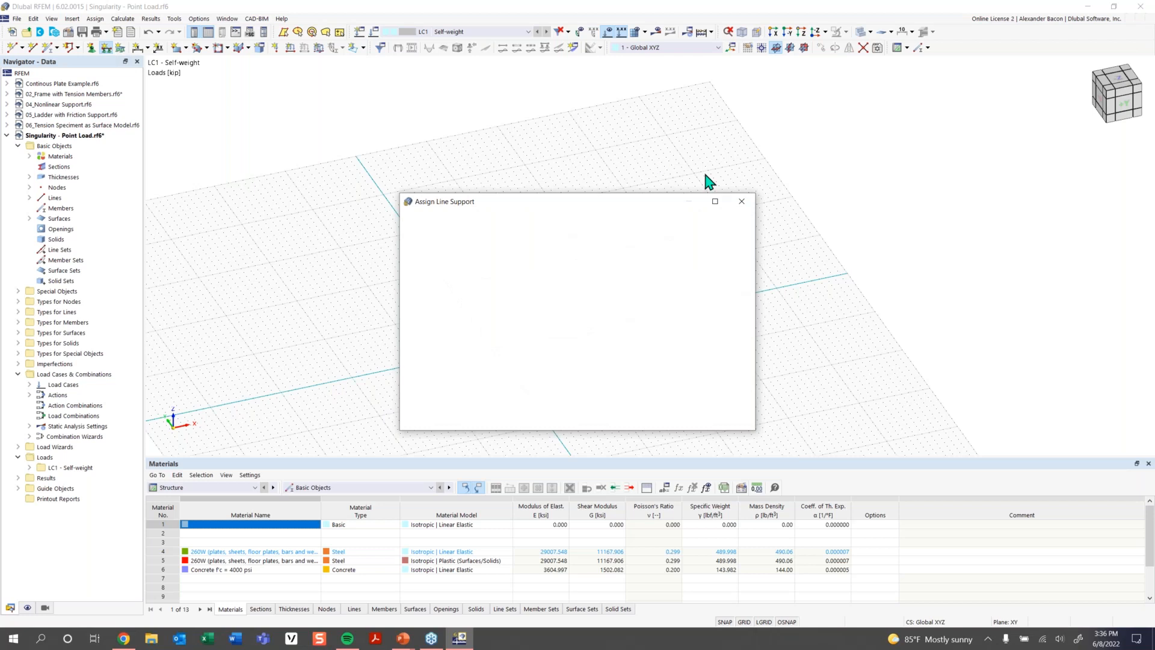
pyautogui.click(746, 201)
pyautogui.moveTo(817, 181); pyautogui.dragTo(374, 438)
pyautogui.click(106, 47)
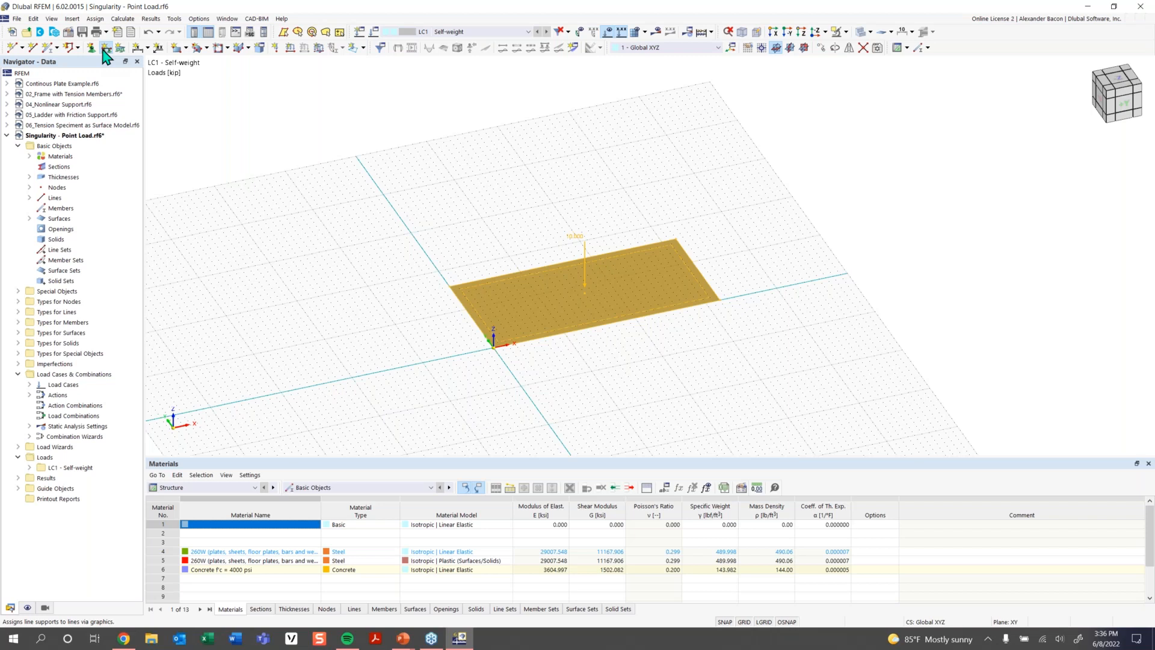
pyautogui.click(485, 278)
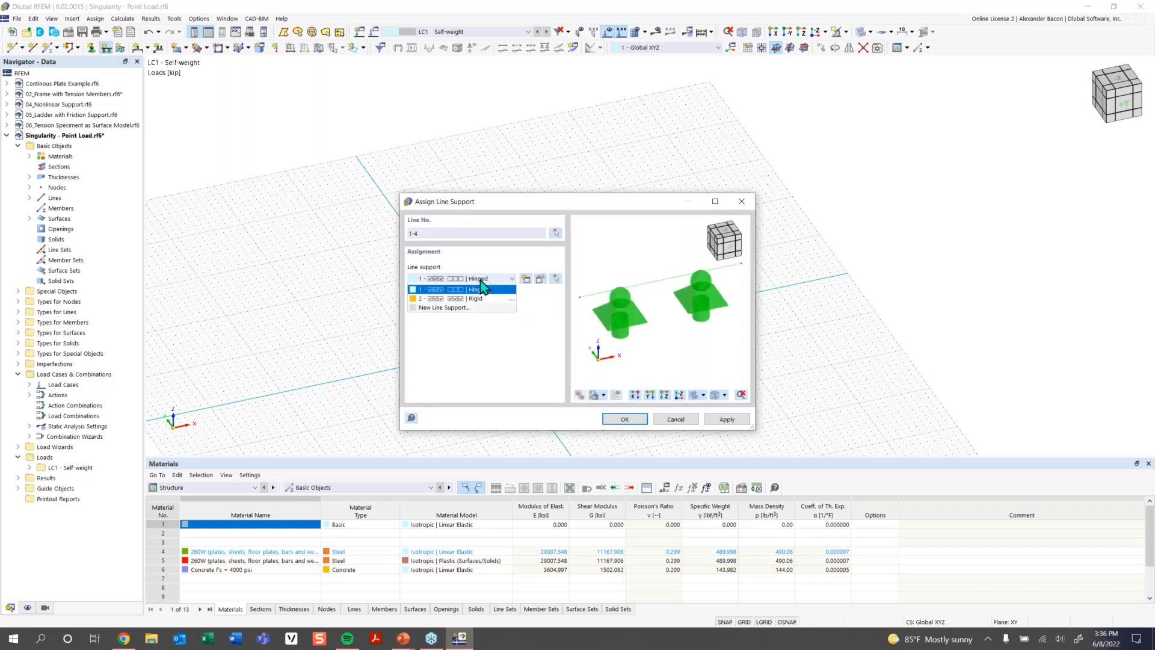
pyautogui.click(476, 297)
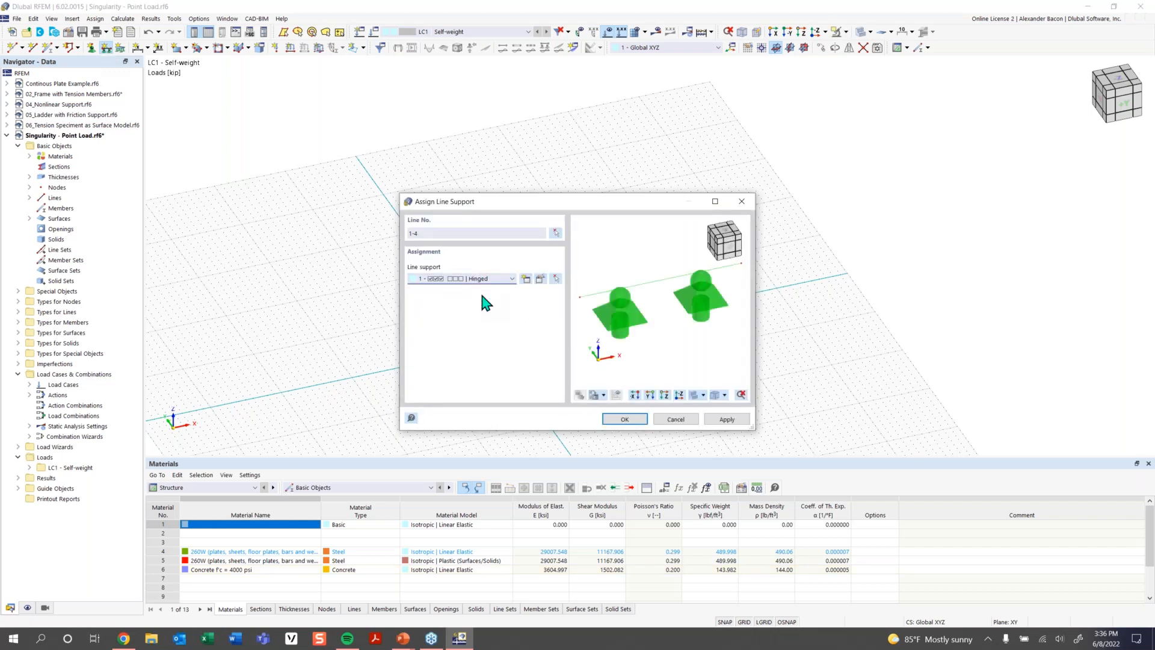
pyautogui.click(629, 419)
pyautogui.click(615, 372)
# Copy the whole plate with its supports and nodal load three times in a row along the X direction
pyautogui.keyDown('ctrl'); pyautogui.moveTo(671, 379); pyautogui.dragTo(677, 350, button='middle'); pyautogui.keyUp('ctrl')
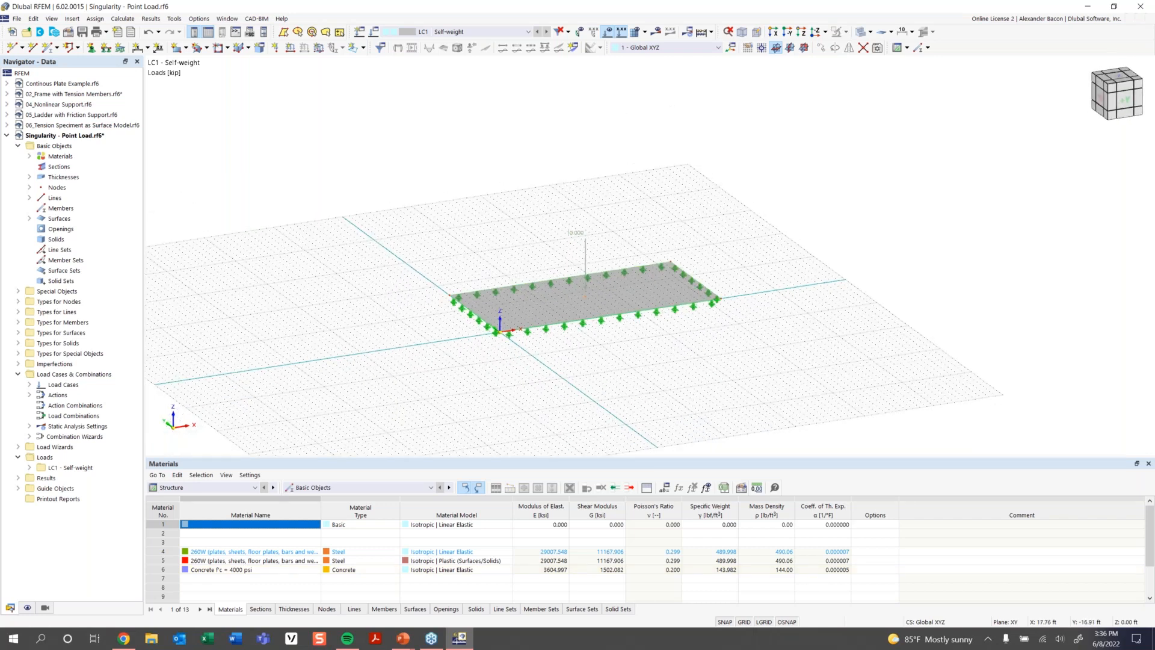
pyautogui.keyDown('ctrl'); pyautogui.moveTo(679, 356); pyautogui.dragTo(725, 253, button='middle'); pyautogui.keyUp('ctrl')
pyautogui.moveTo(767, 228); pyautogui.dragTo(381, 402)
pyautogui.rightClick(575, 297)
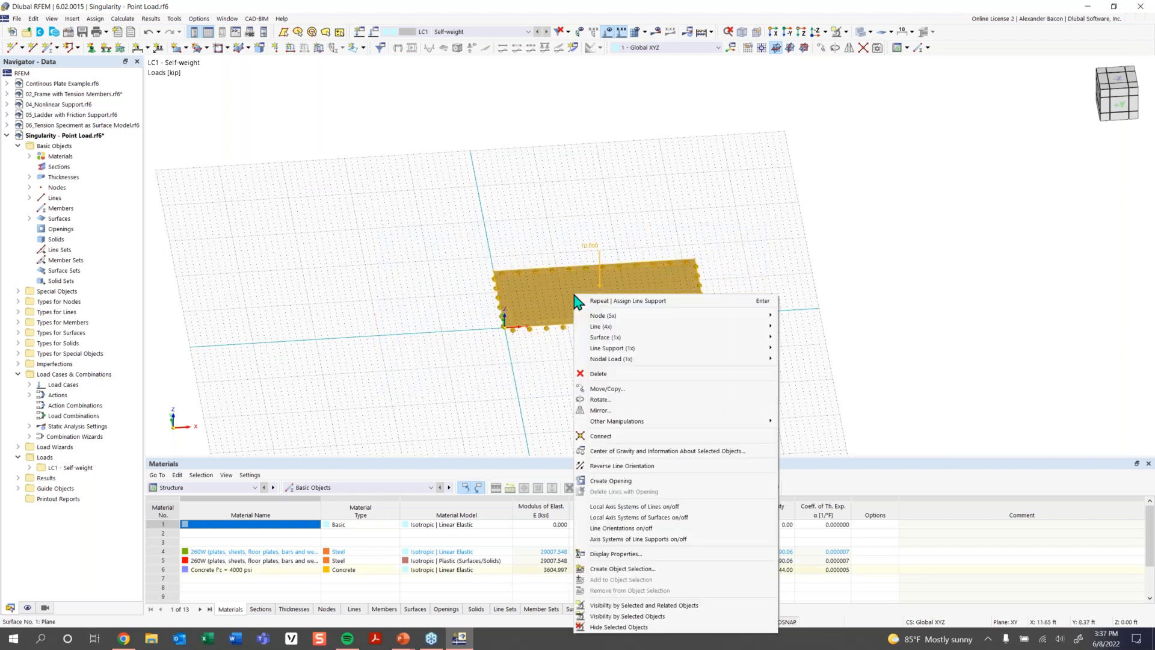
pyautogui.click(620, 389)
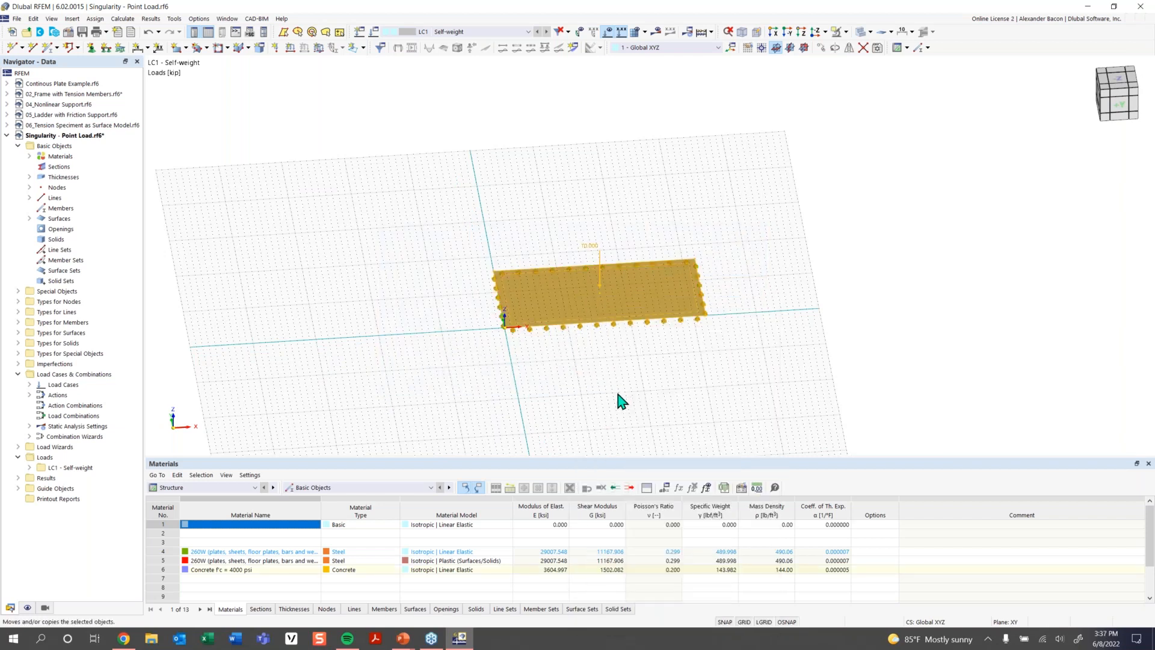
pyautogui.moveTo(571, 176); pyautogui.dragTo(371, 144)
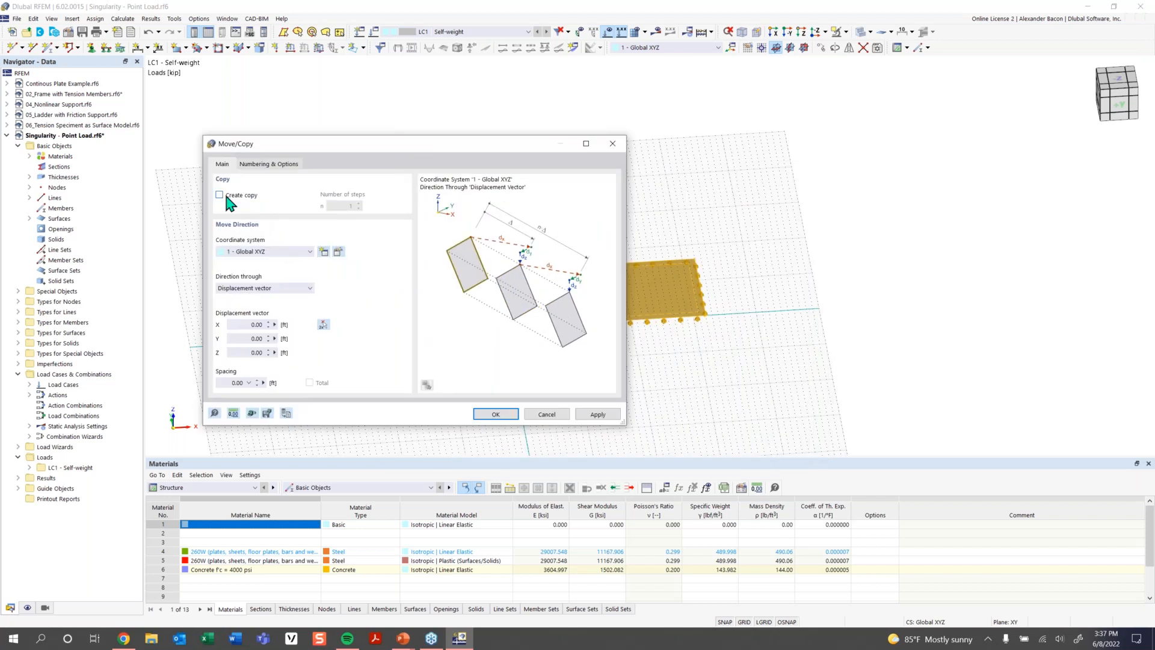
pyautogui.click(352, 206)
pyautogui.write('3')
pyautogui.click(247, 325)
pyautogui.click(495, 415)
pyautogui.click(495, 415)
pyautogui.scroll(-3, 580, 404)
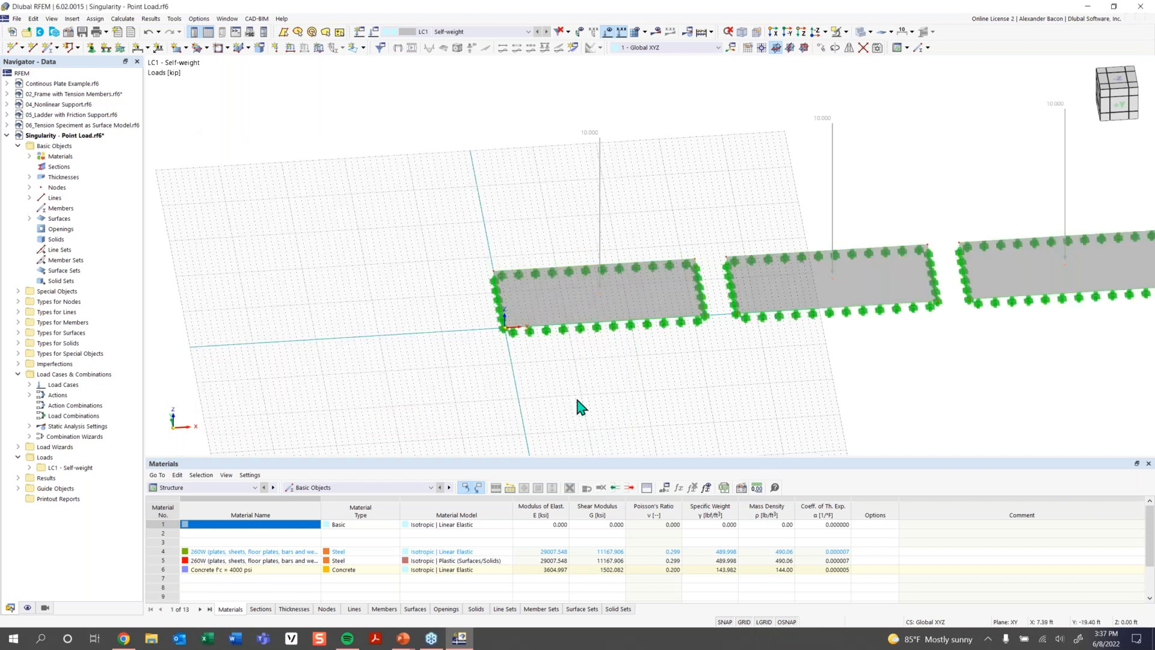
# Set the work plane's number of grid points dynamically according to the model size, and hide the grid
pyautogui.moveTo(495, 378); pyautogui.dragTo(465, 373, button='middle')
pyautogui.scroll(-1, 465, 373)
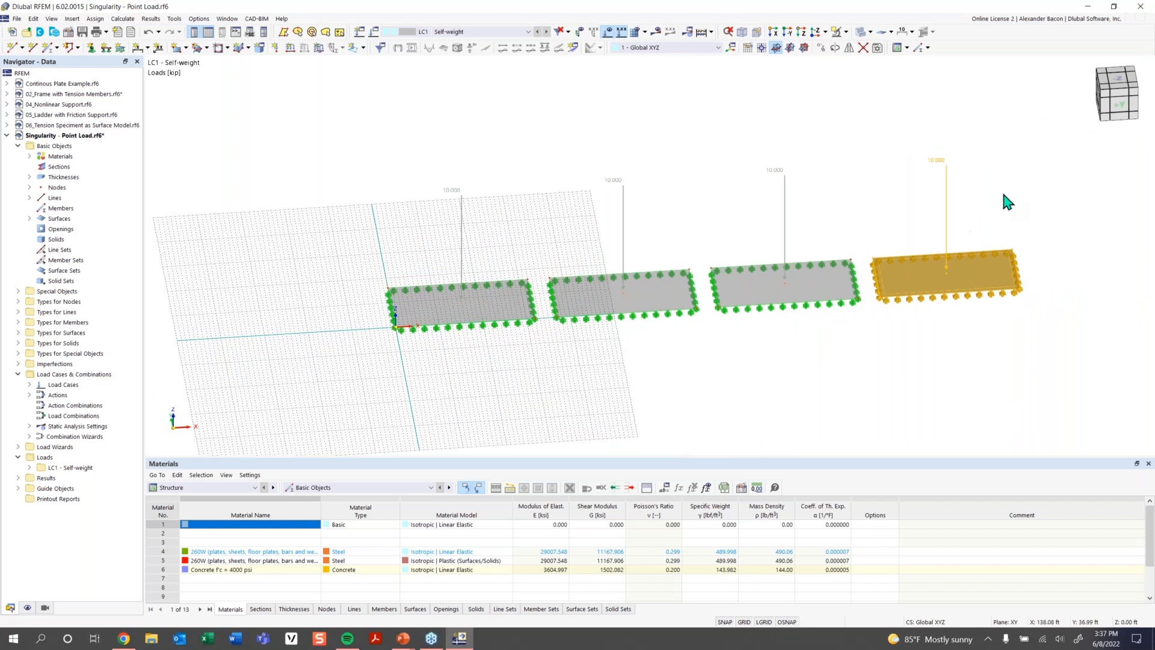
pyautogui.moveTo(765, 365); pyautogui.dragTo(725, 367, button='middle')
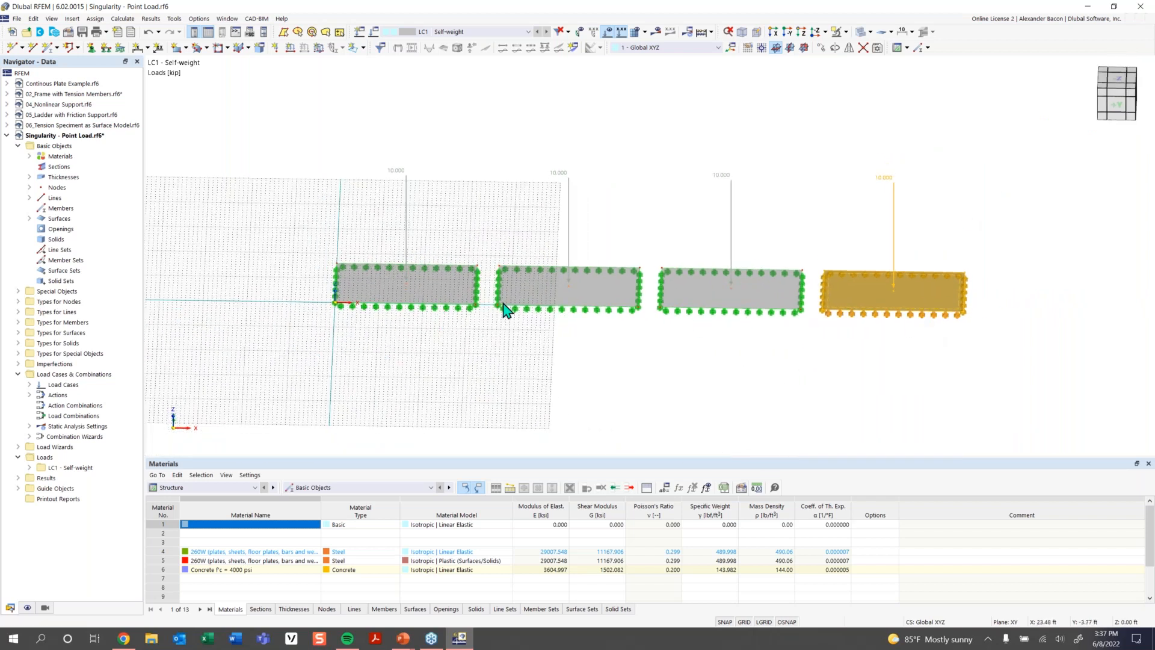
pyautogui.click(750, 49)
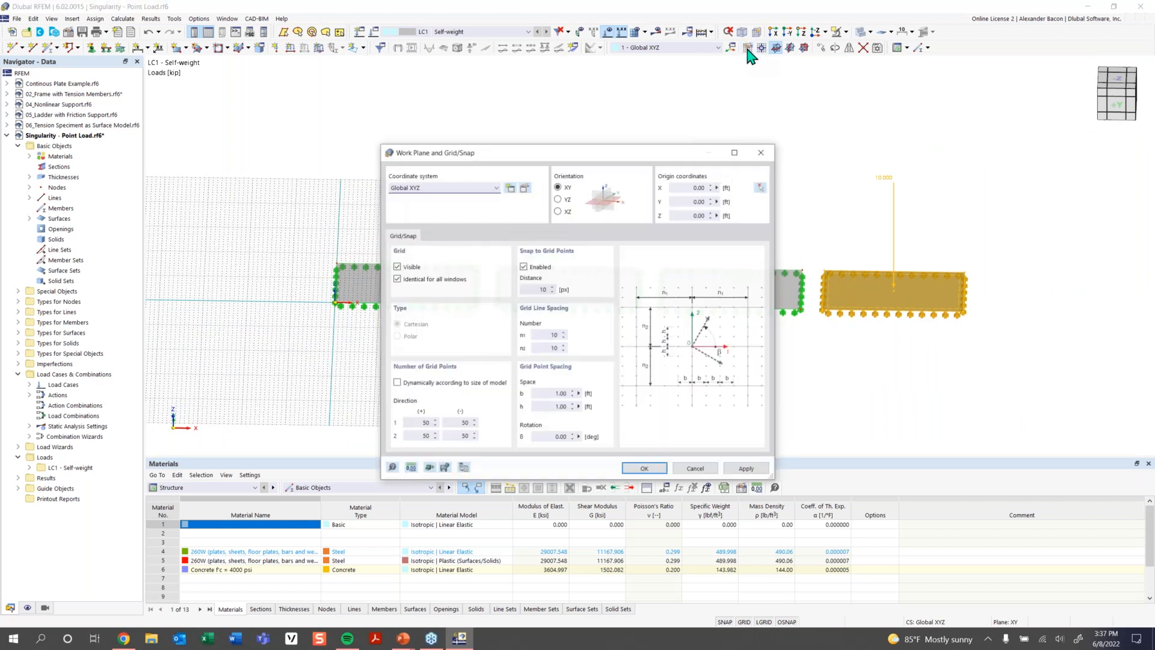
pyautogui.click(410, 385)
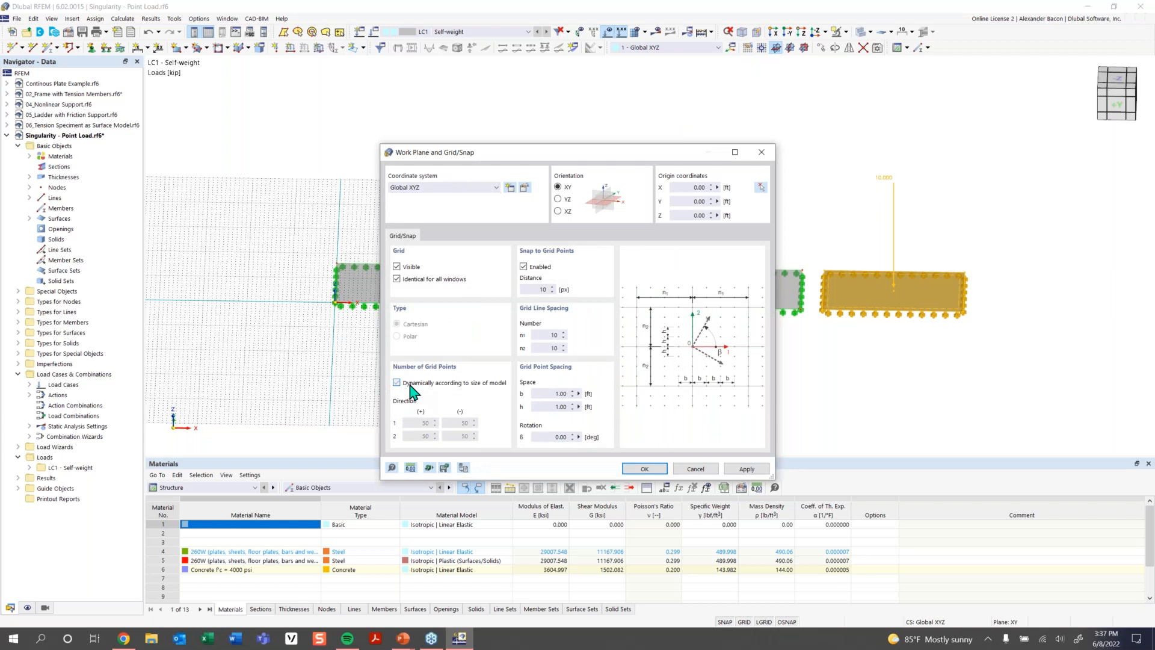
pyautogui.click(639, 470)
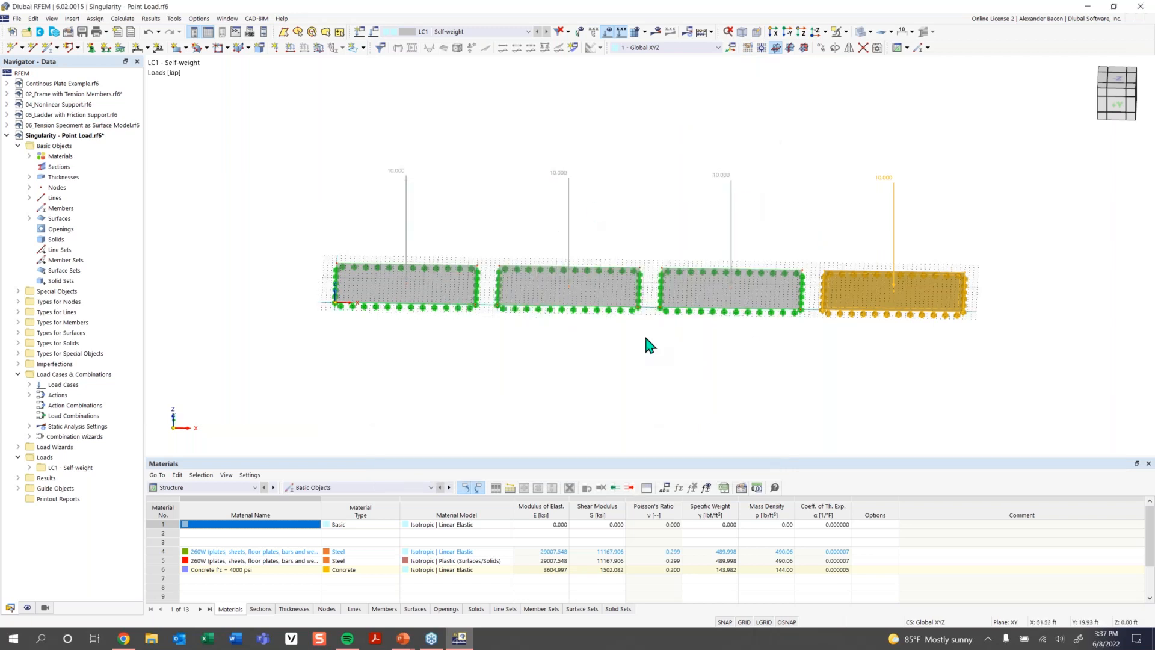
pyautogui.scroll(-1, 799, 278)
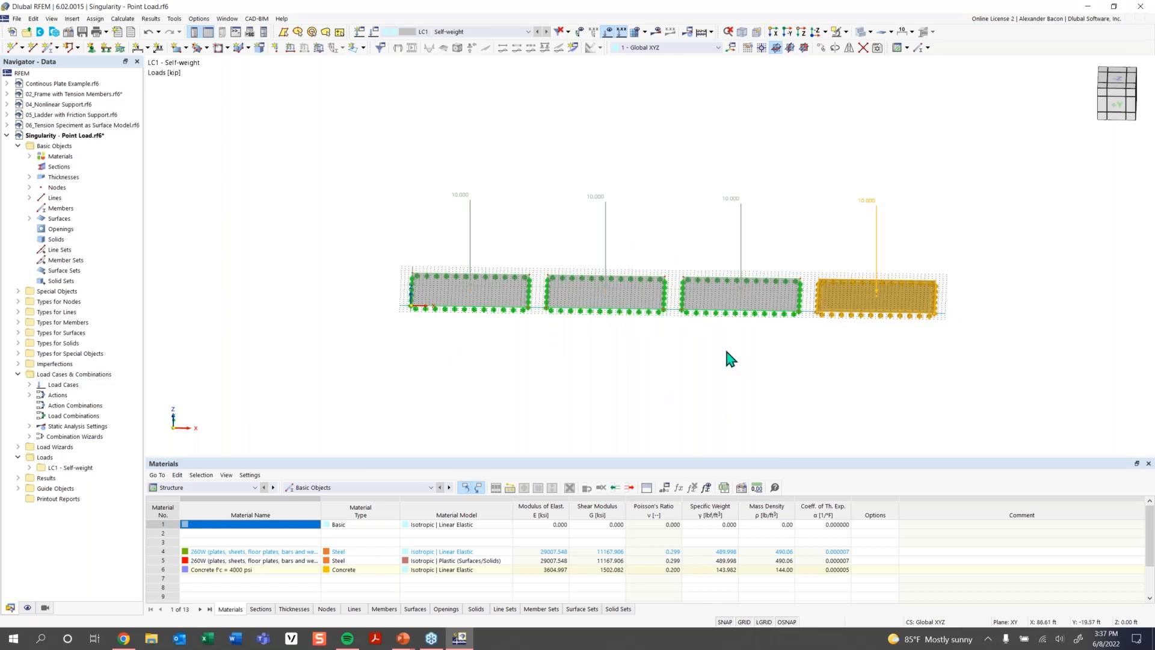
pyautogui.click(745, 622)
pyautogui.moveTo(720, 361); pyautogui.dragTo(675, 353, button='middle')
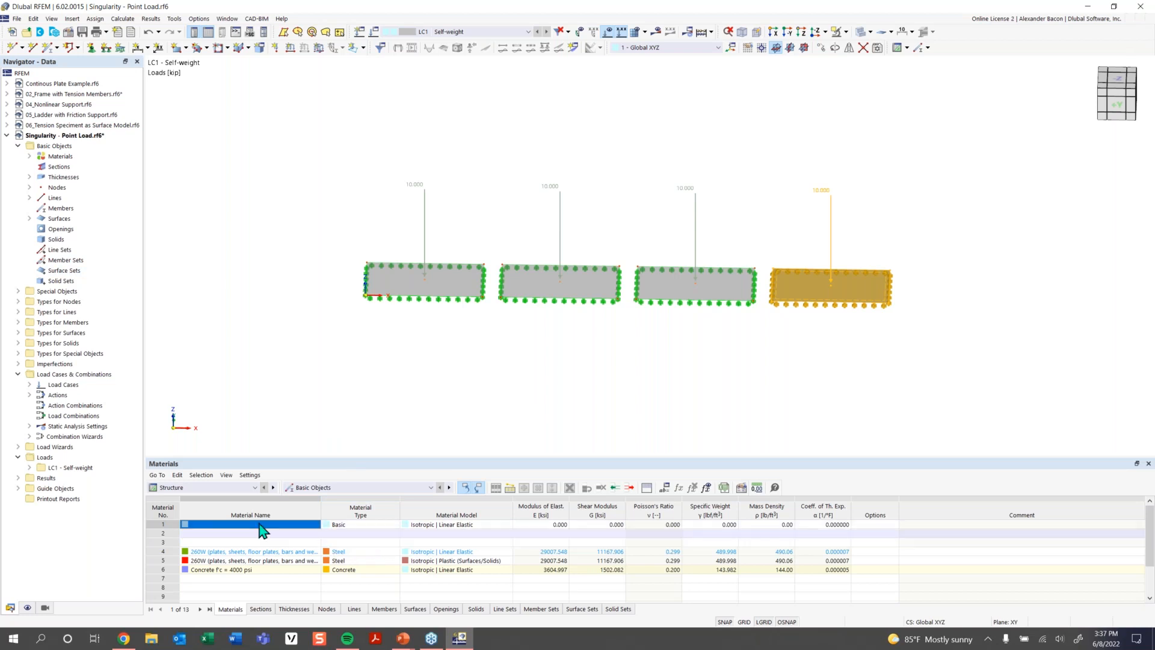
# Open the Surface Mesh Refinements table under Types for Surfaces and save the model as Singularity - Point Load.rf6
pyautogui.click(330, 488)
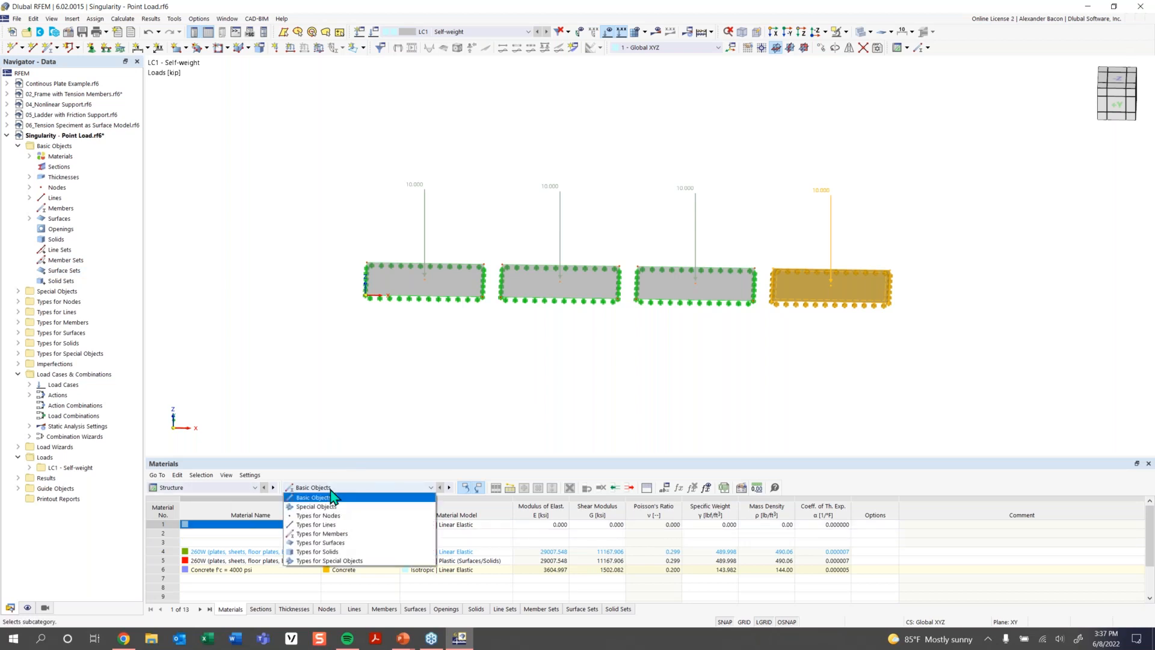
pyautogui.click(349, 542)
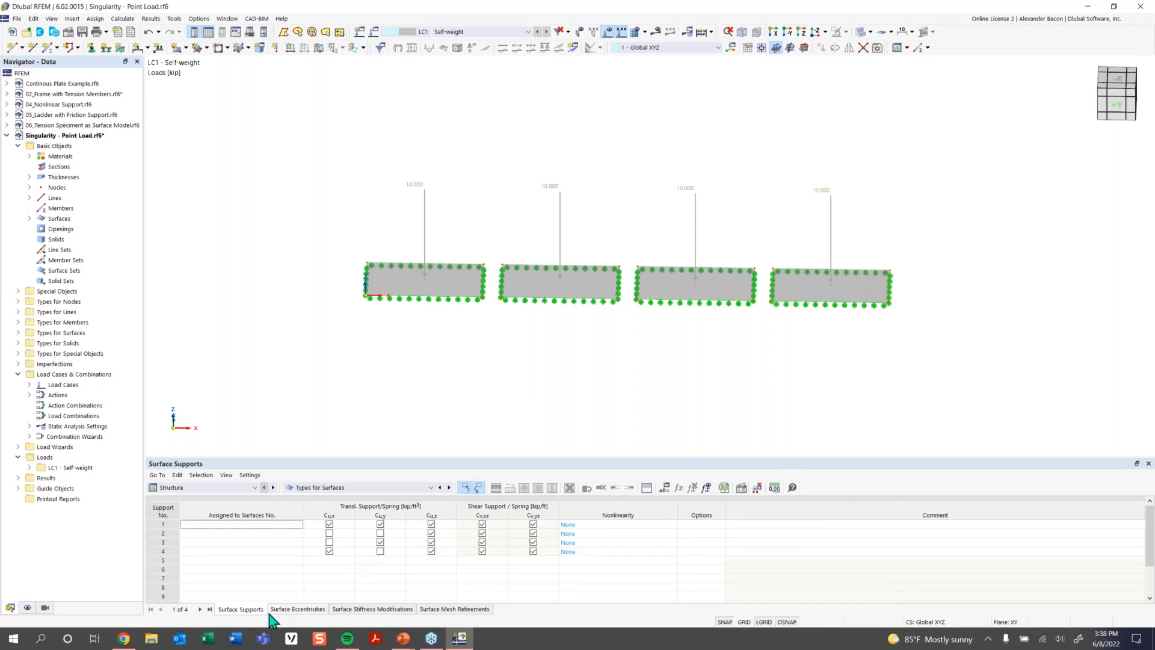
pyautogui.click(452, 609)
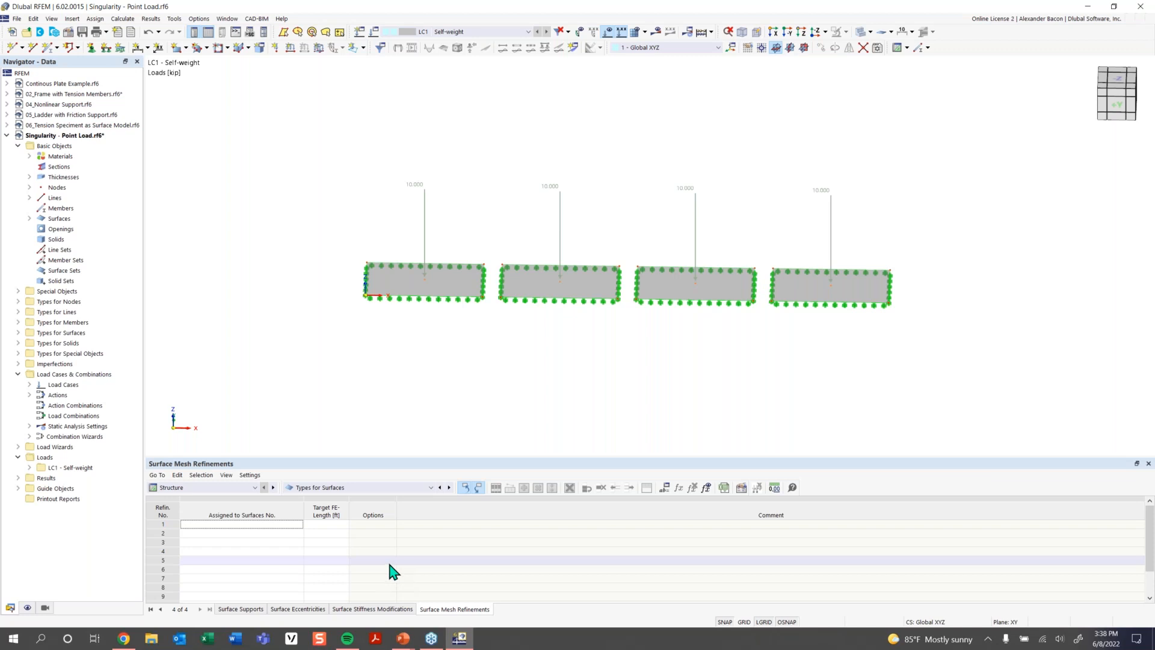
pyautogui.doubleClick(243, 525)
pyautogui.click(614, 421)
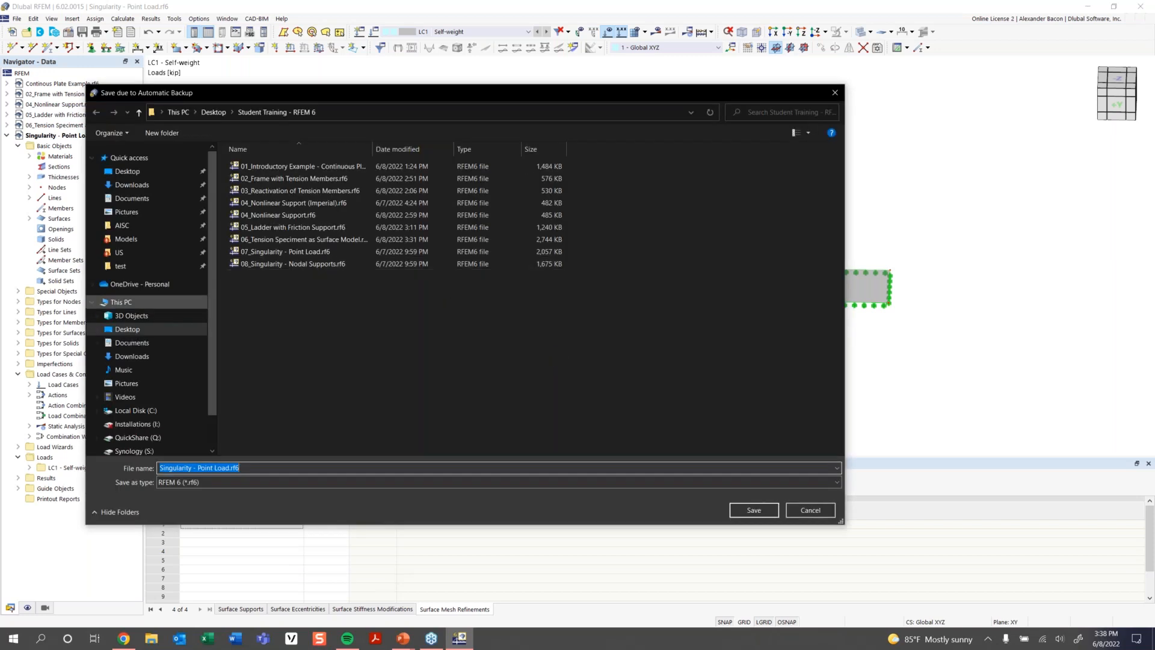
pyautogui.click(746, 511)
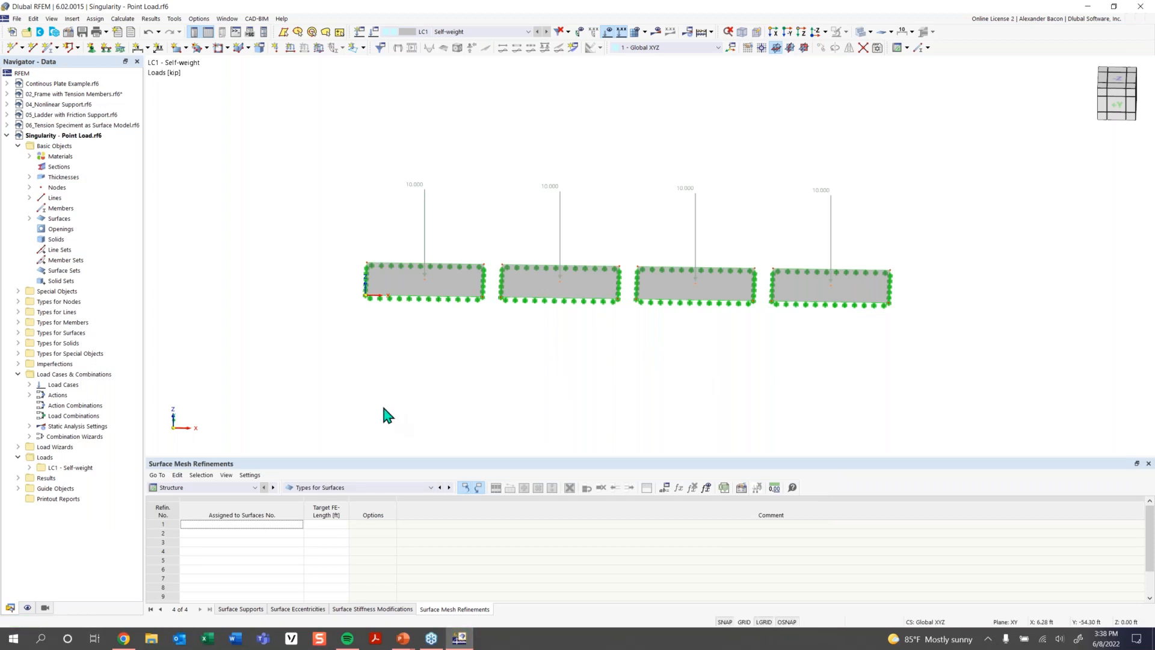
# Define four surface mesh refinements with target FE lengths of 7, 4, 1.25 and 0.4 ft
pyautogui.click(328, 526)
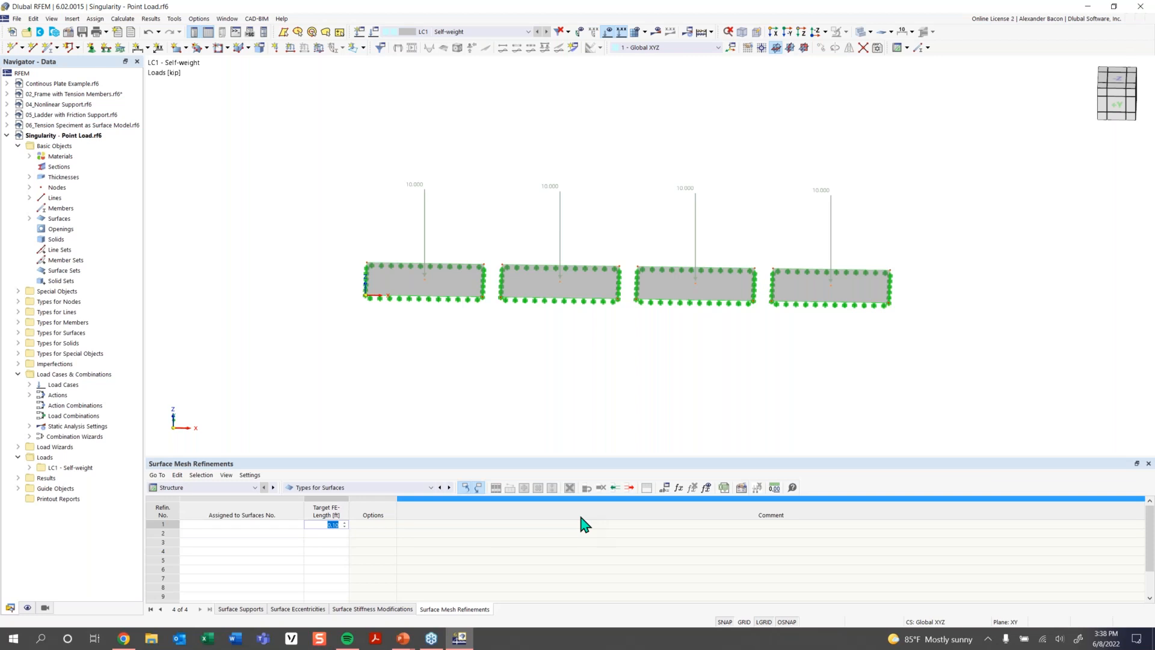
pyautogui.write('7')
pyautogui.press('Return')
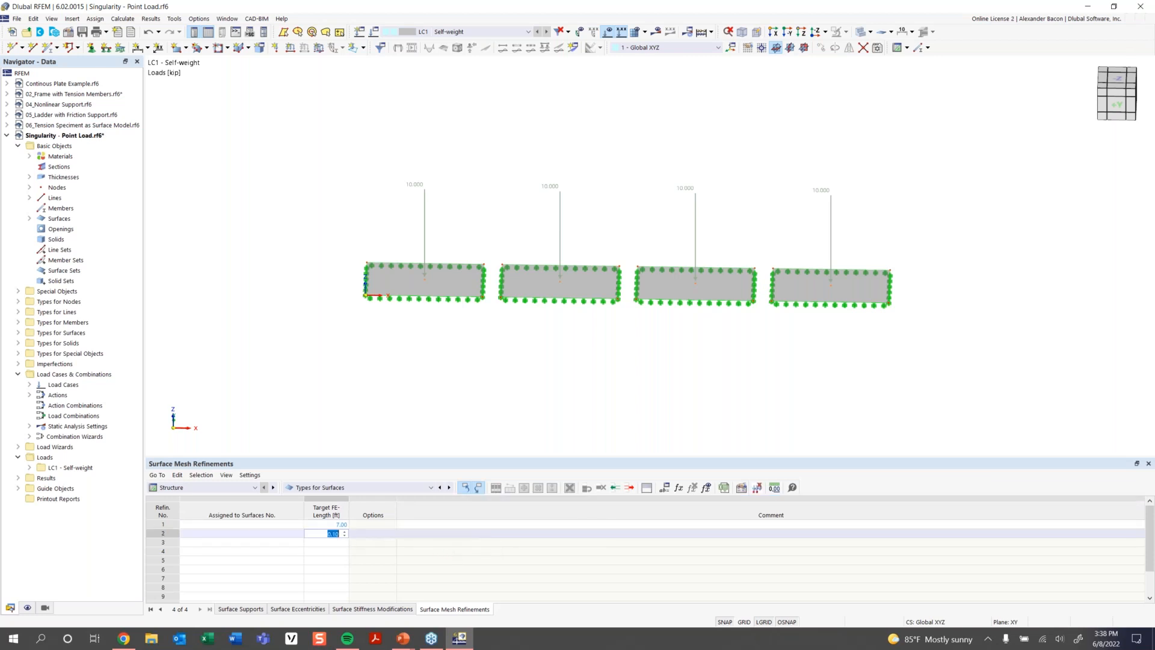
pyautogui.write('4')
pyautogui.press('Return')
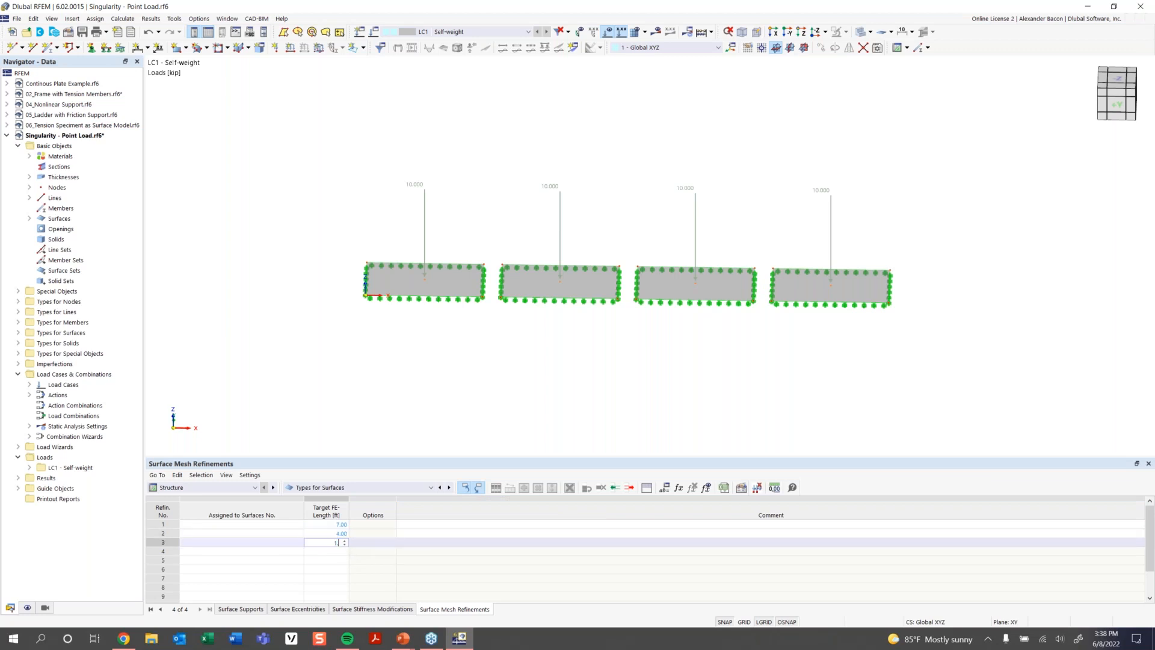
pyautogui.write('1.25')
pyautogui.press('Return')
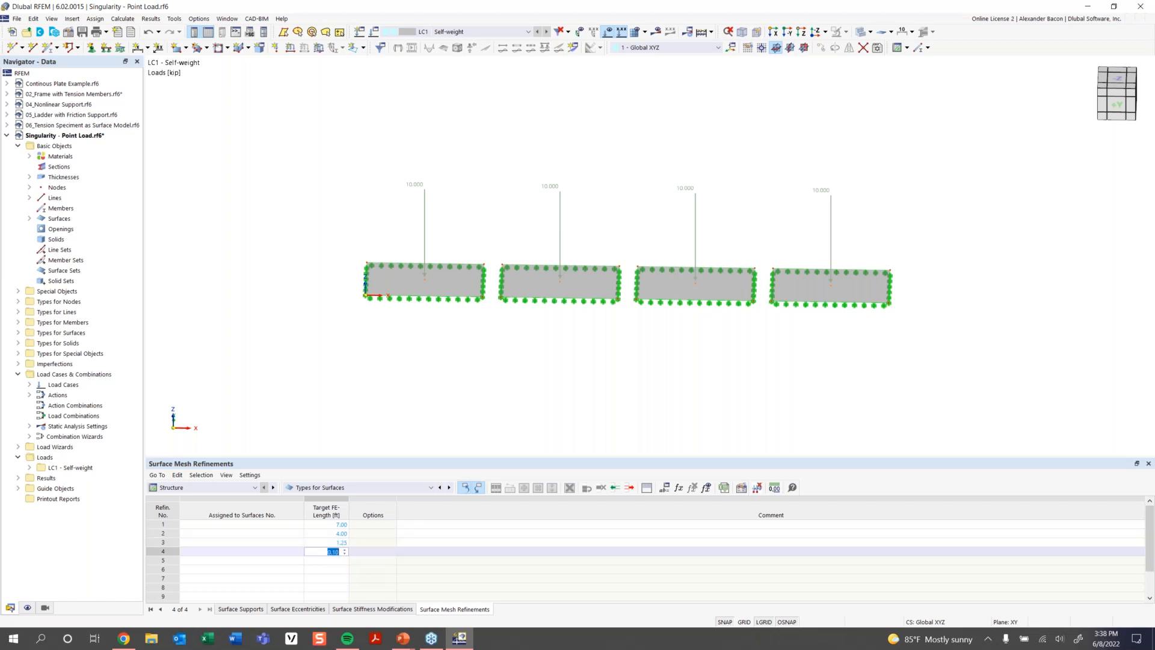
pyautogui.write('0.4')
pyautogui.press('Return')
# Show the object numbering in the model view to identify the plate surfaces
pyautogui.click(283, 524)
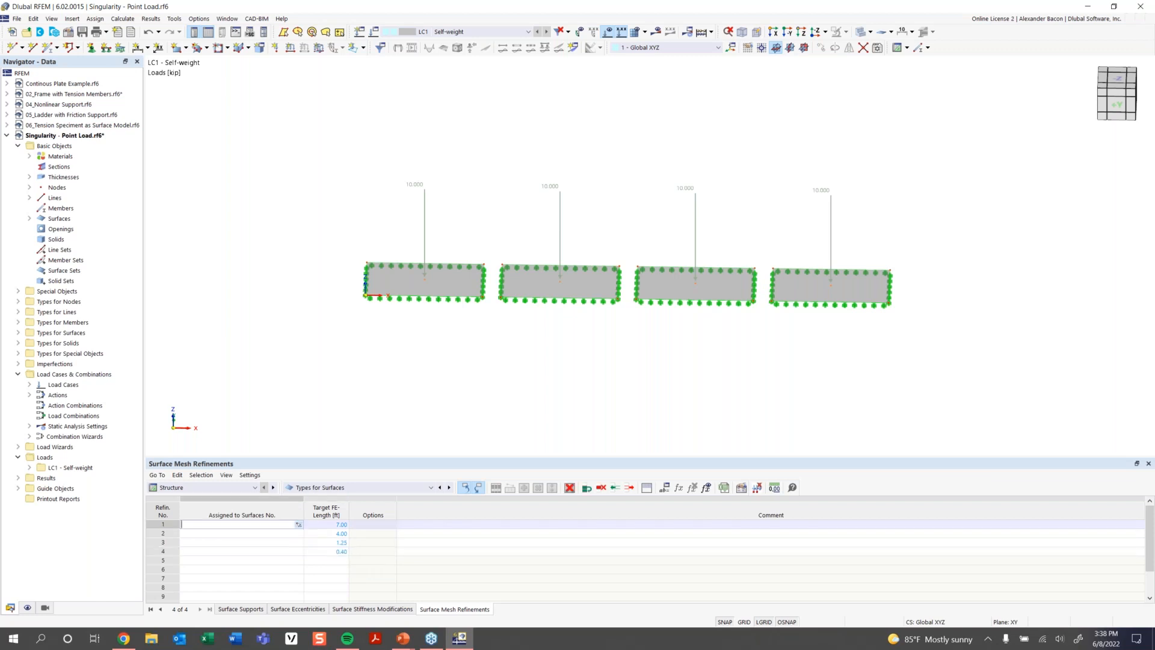
pyautogui.rightClick(436, 289)
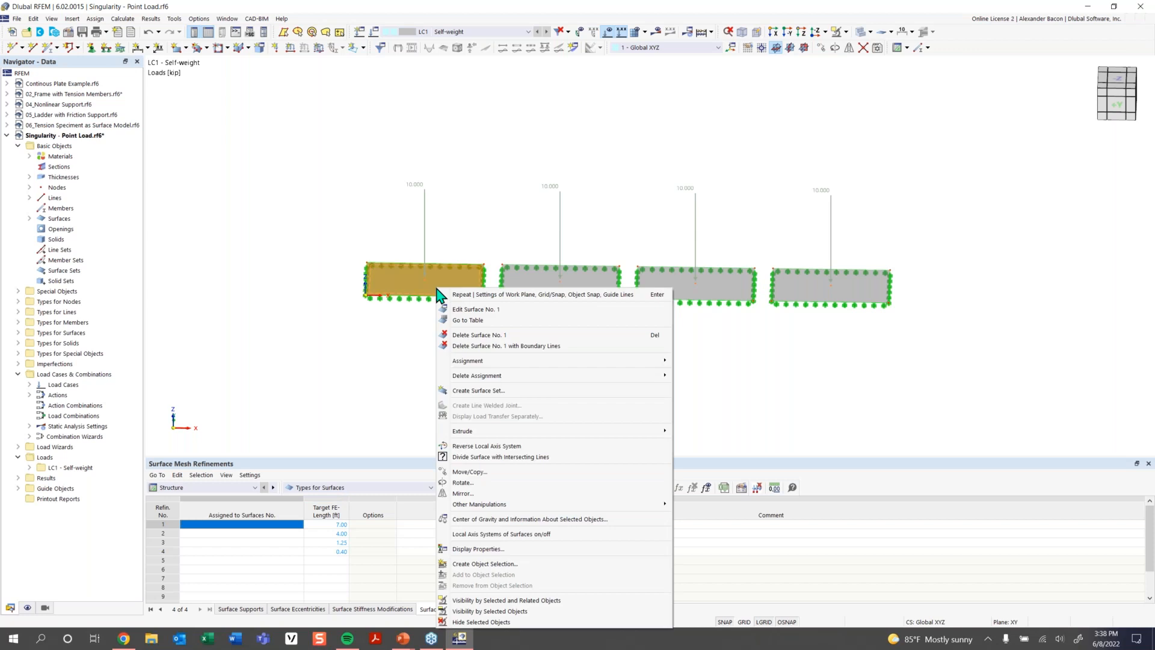
pyautogui.click(432, 337)
pyautogui.rightClick(443, 291)
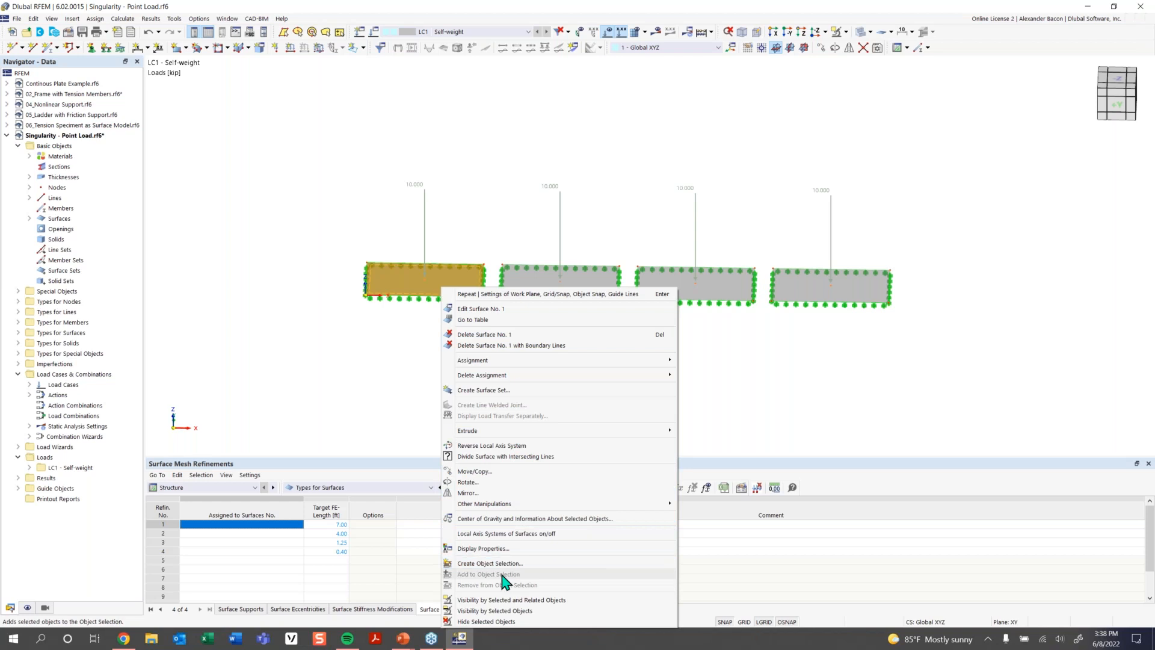
pyautogui.rightClick(331, 263)
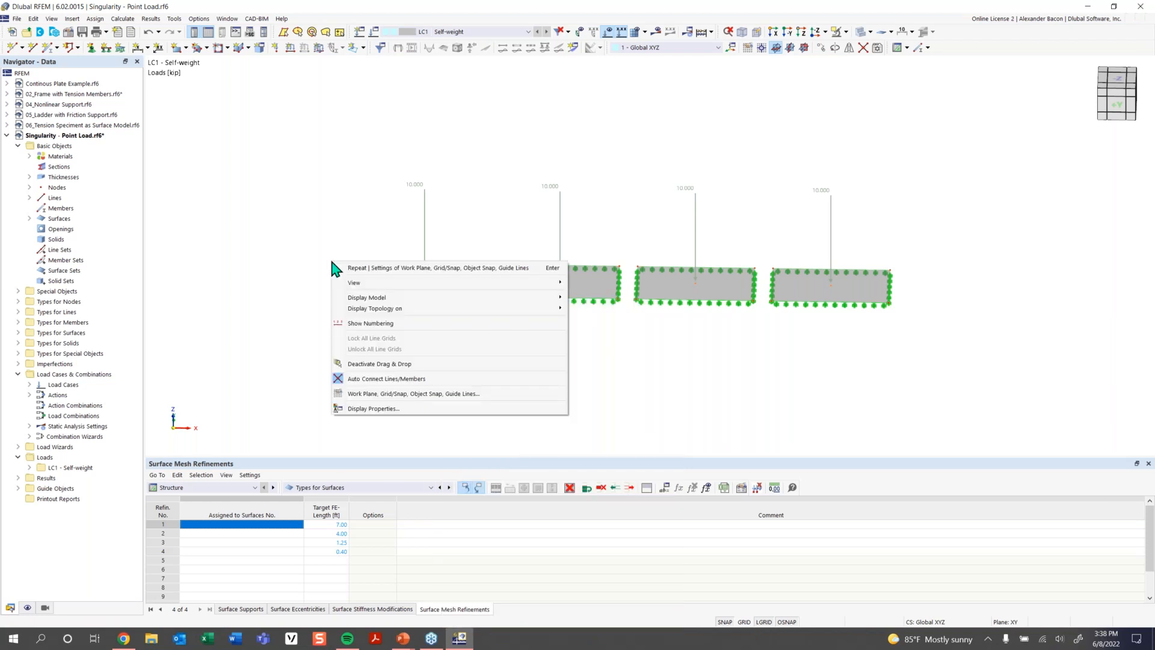
pyautogui.click(368, 323)
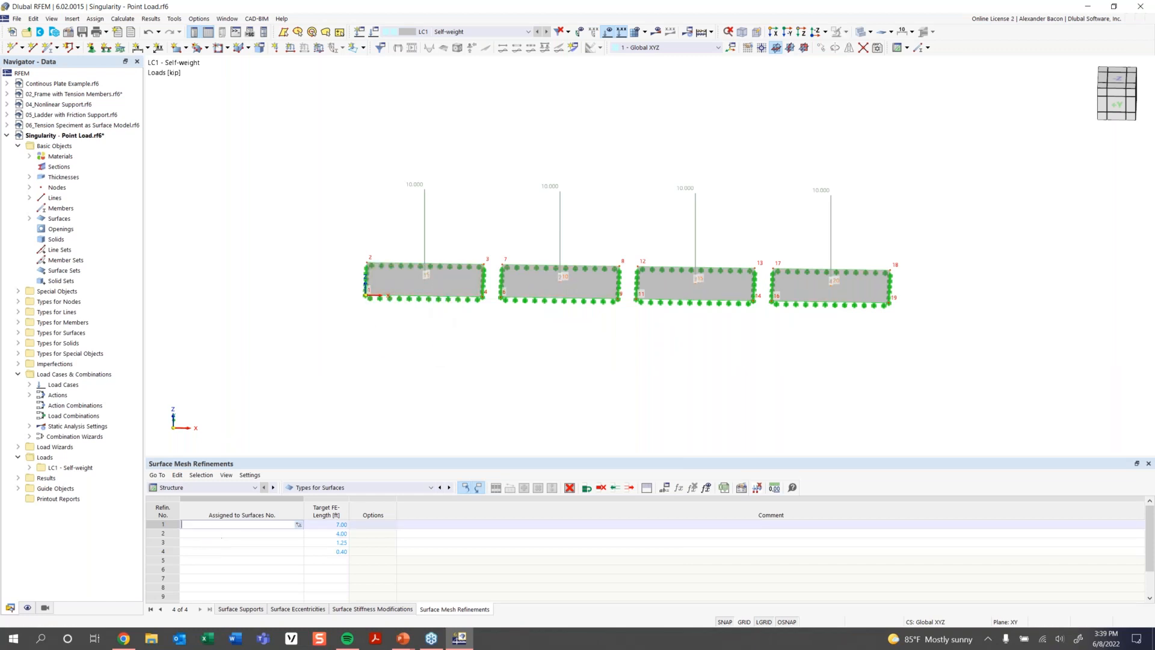
# Assign surface mesh refinements 1, 2, 3 and 4 to surfaces 1, 2, 3 and 4 respectively
pyautogui.write('1')
pyautogui.press('Return')
pyautogui.write('2')
pyautogui.press('Return')
pyautogui.press('Return')
pyautogui.click(249, 542)
pyautogui.write('3')
pyautogui.click(245, 551)
pyautogui.write('4')
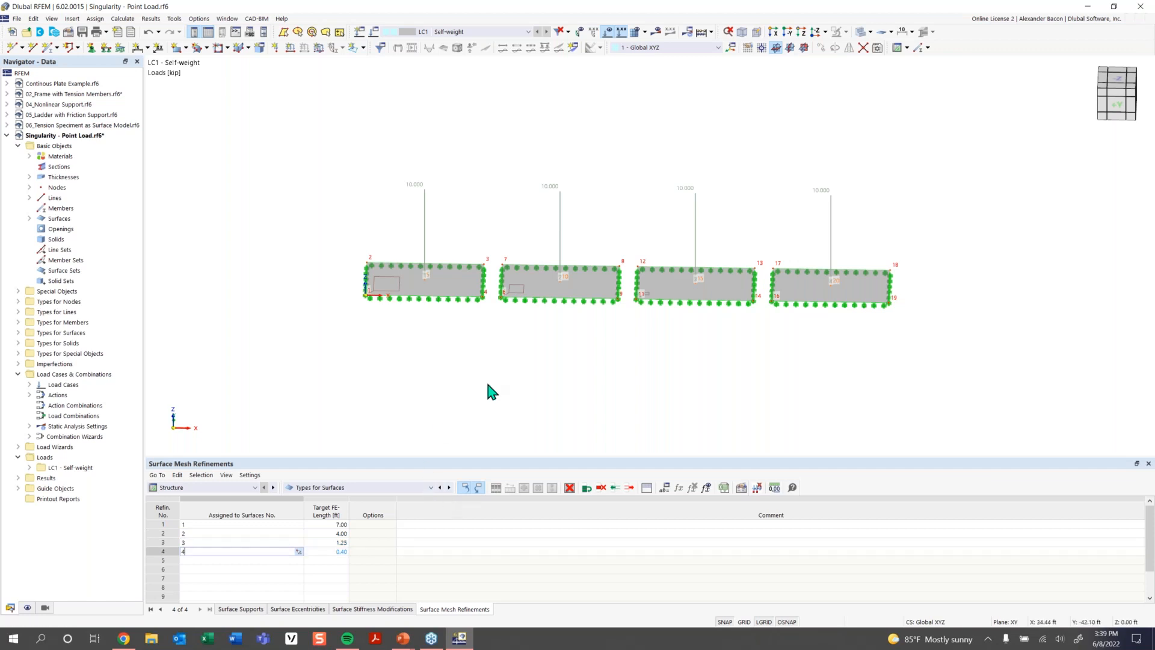
pyautogui.click(265, 551)
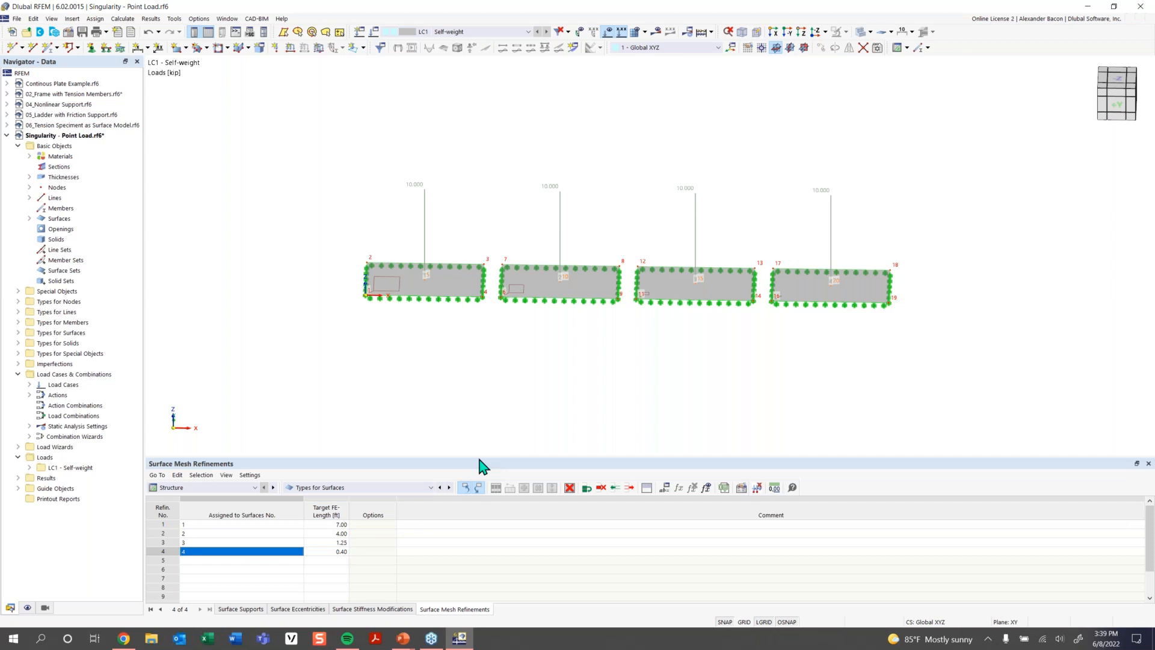
# Create a result section along the plates' midline from (0, 8, 0) to (143, 8, 0) ft, projected in global Z
pyautogui.click(575, 48)
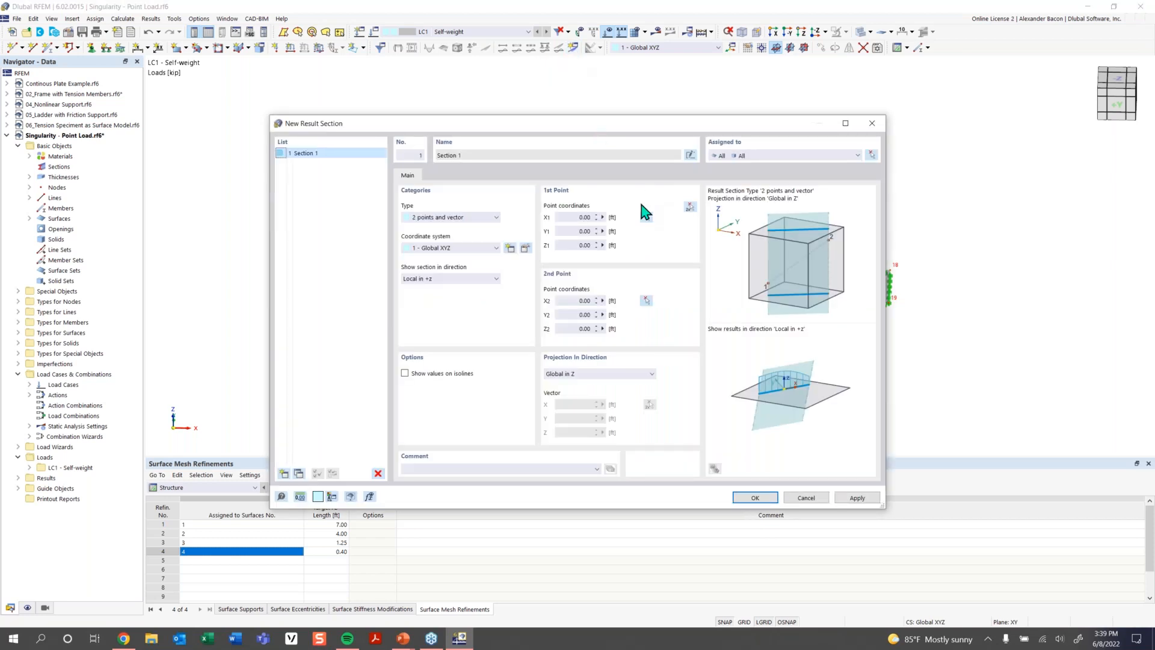
pyautogui.click(690, 207)
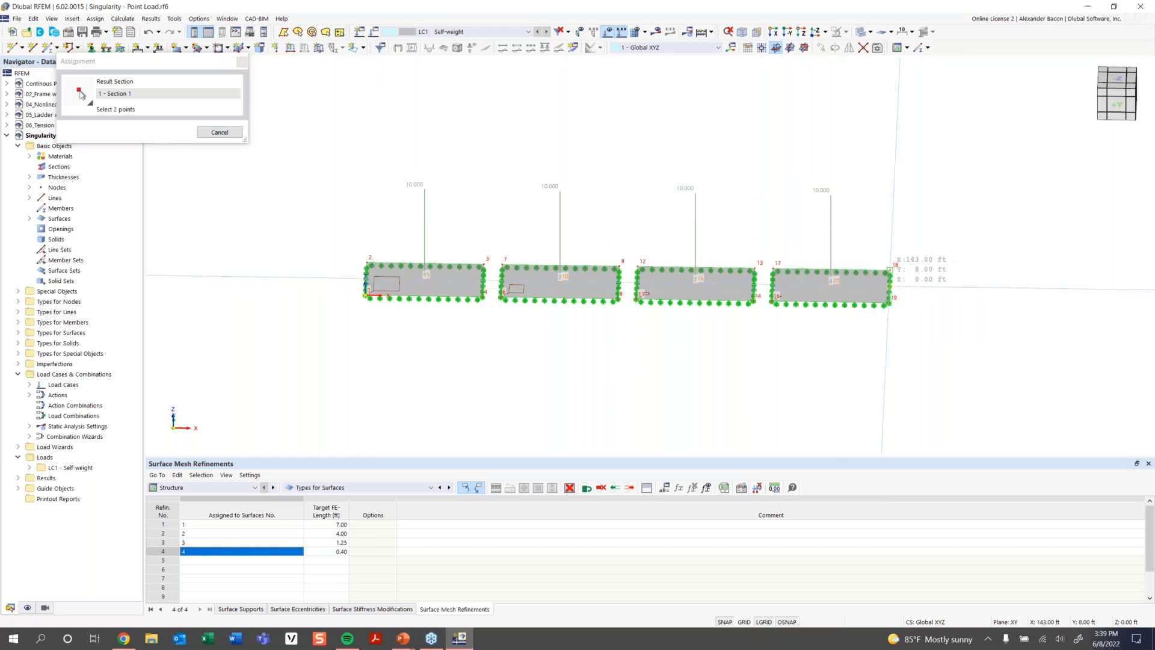
pyautogui.click(891, 269)
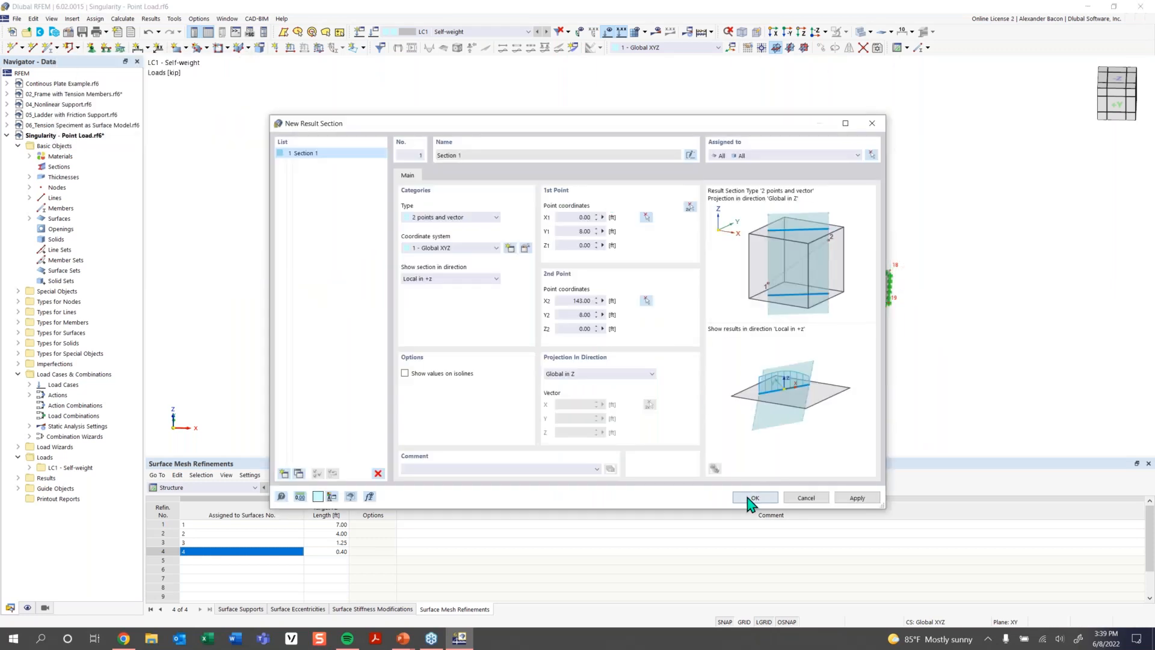
pyautogui.click(753, 498)
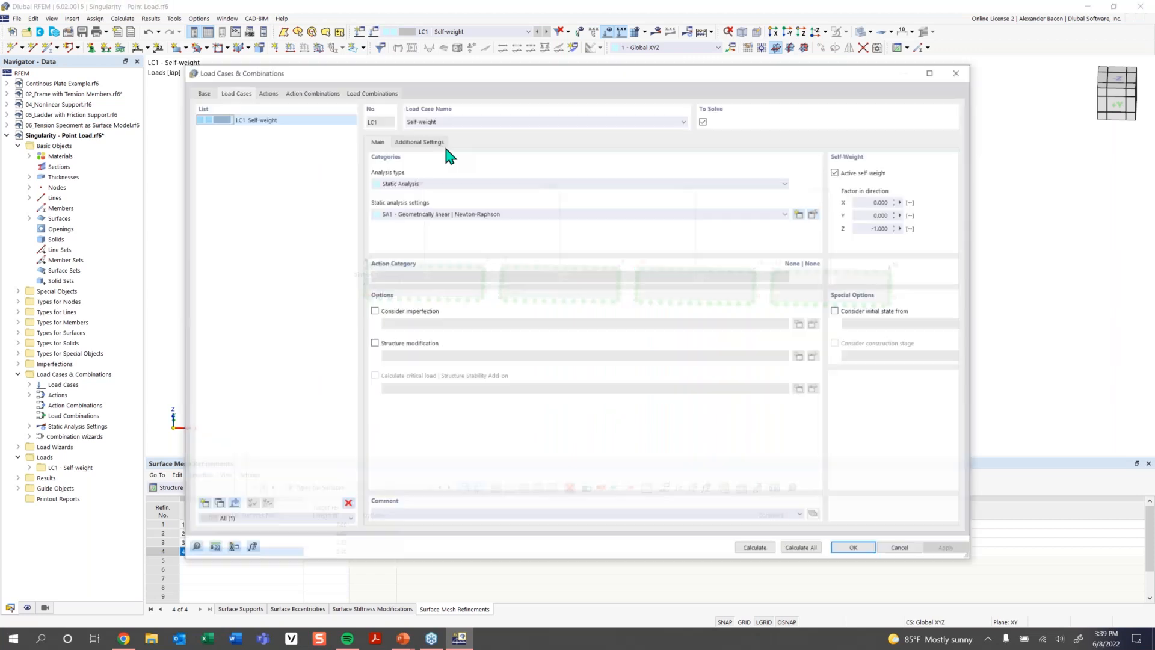
# Deactivate self-weight for load case LC1 and clear its load case name
pyautogui.click(724, 174)
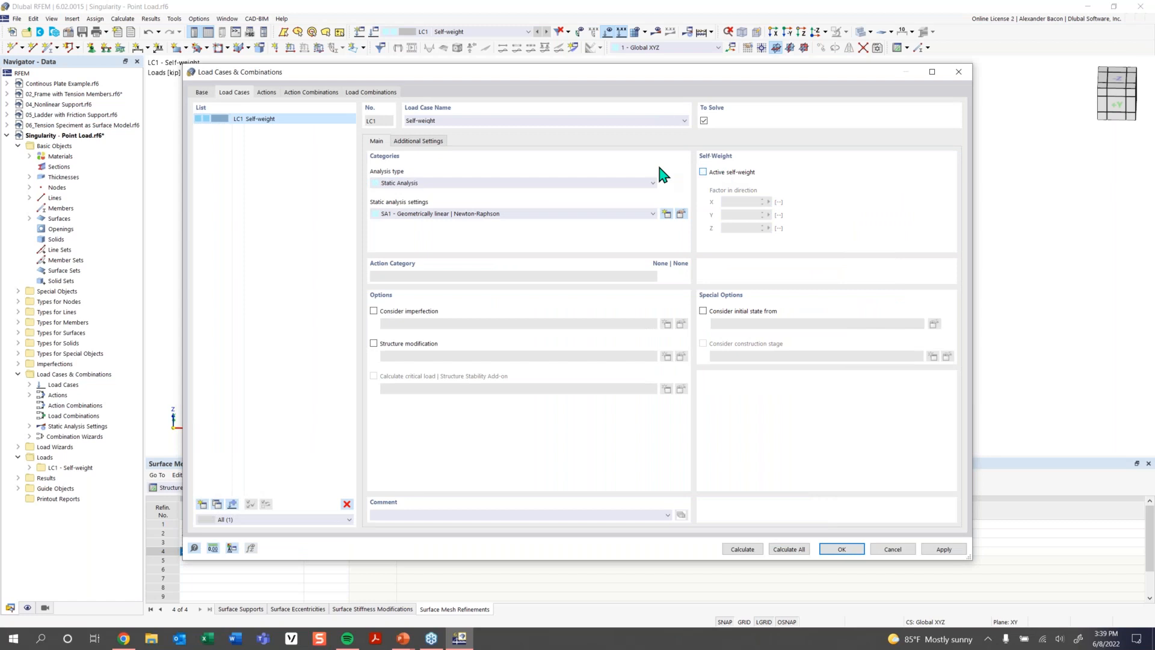
pyautogui.doubleClick(424, 121)
pyautogui.press('Delete')
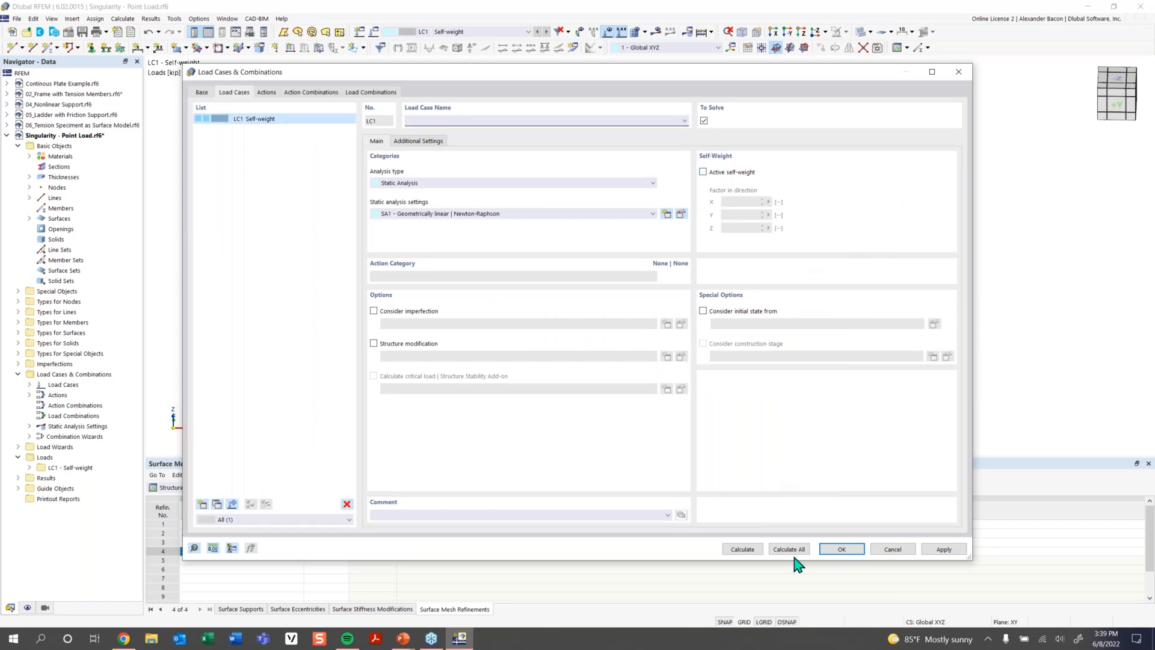
pyautogui.click(839, 548)
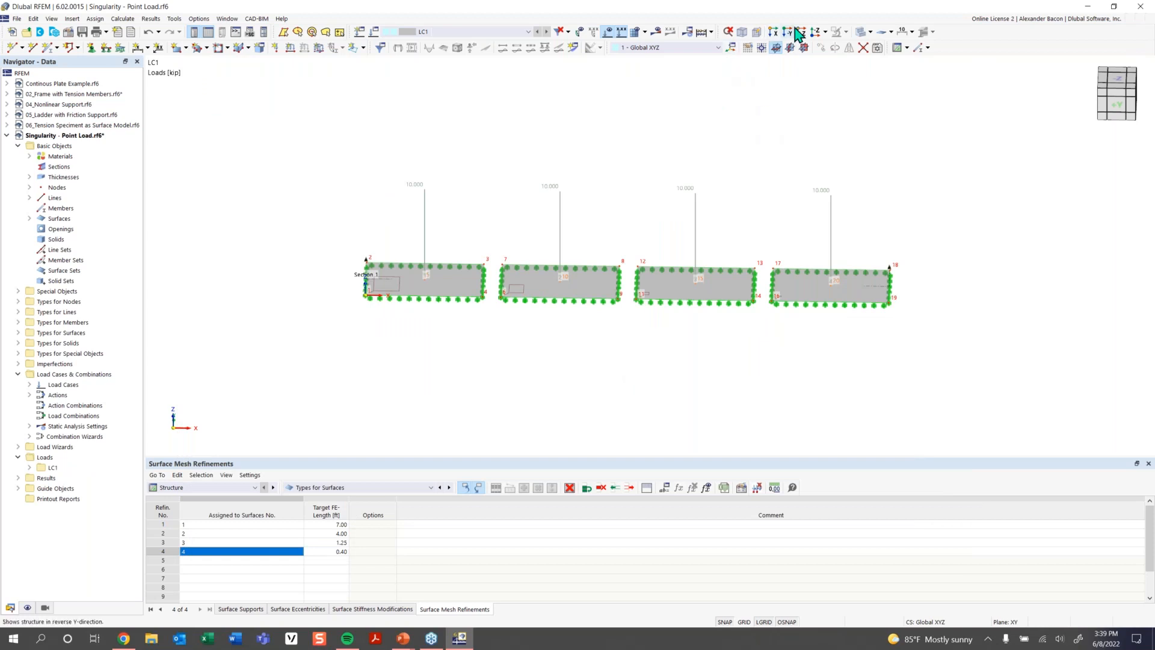
# Calculate the model and label the result section diagrams with their local extremes
pyautogui.click(702, 33)
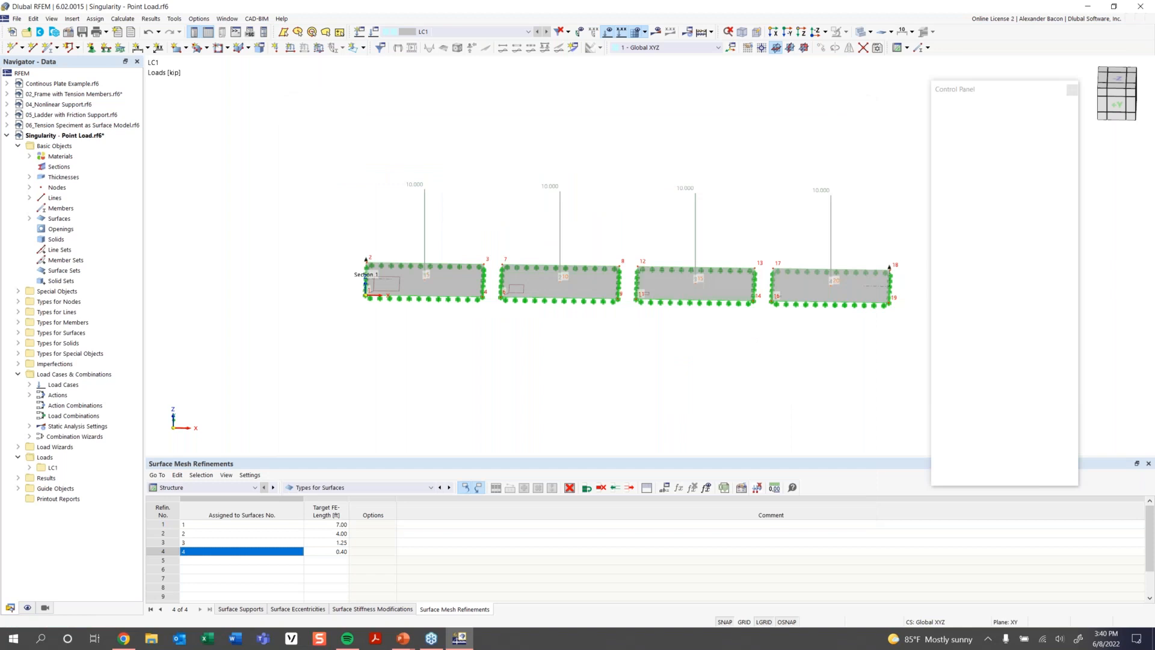
pyautogui.moveTo(728, 160); pyautogui.dragTo(699, 119, button='middle')
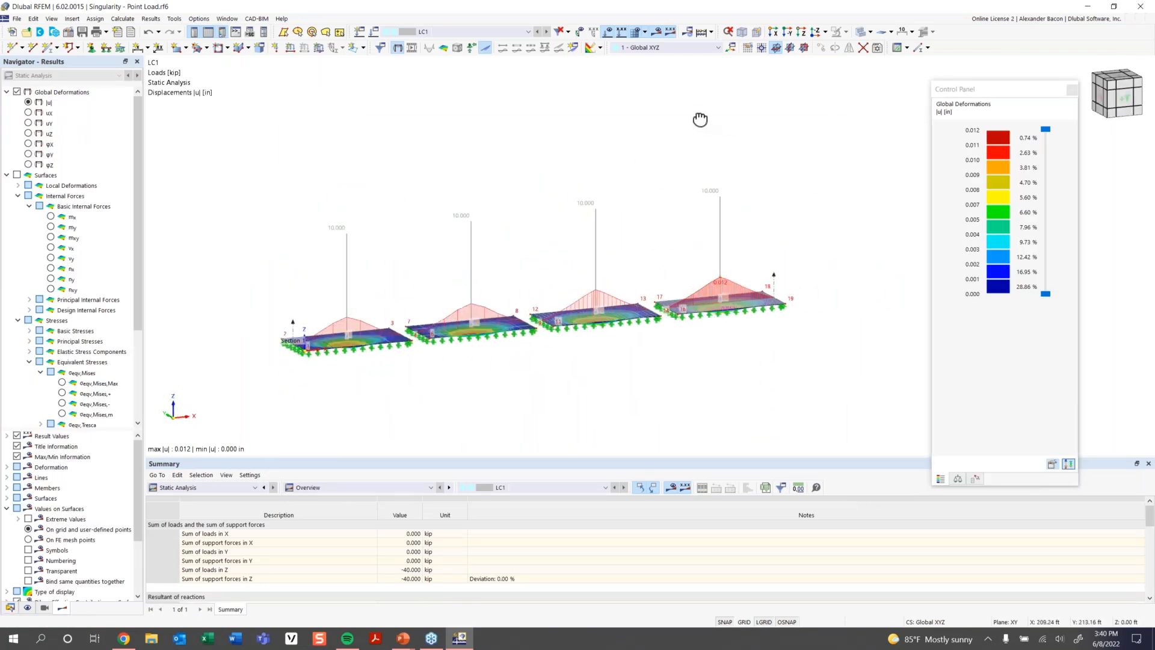
pyautogui.scroll(-4, 85, 376)
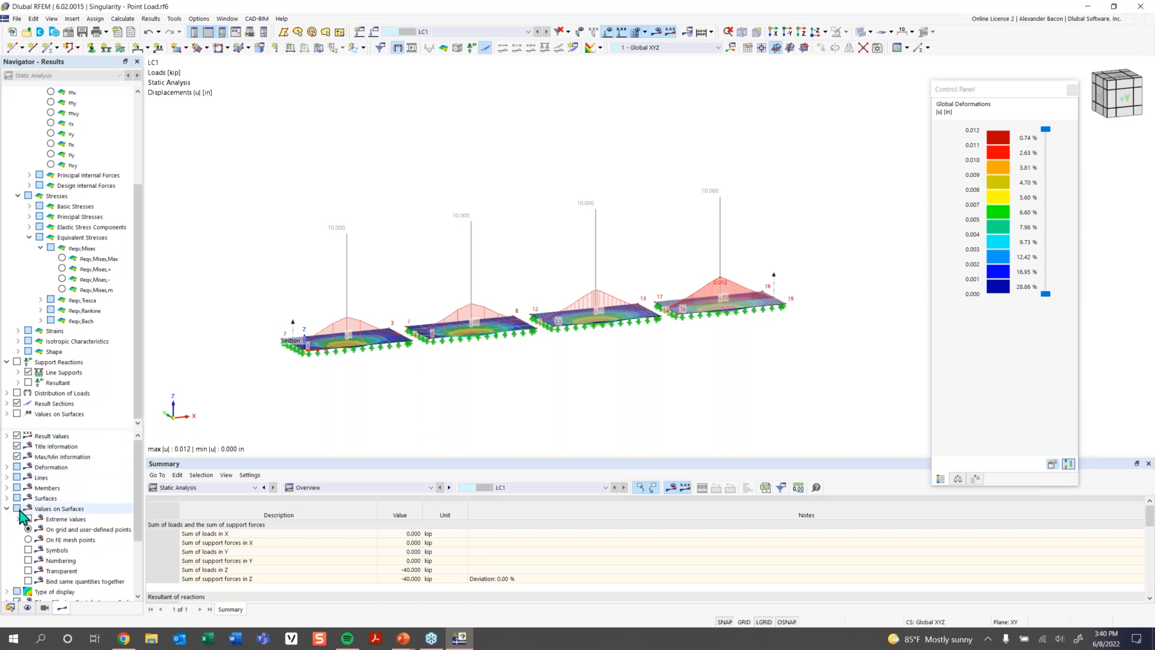
pyautogui.click(7, 508)
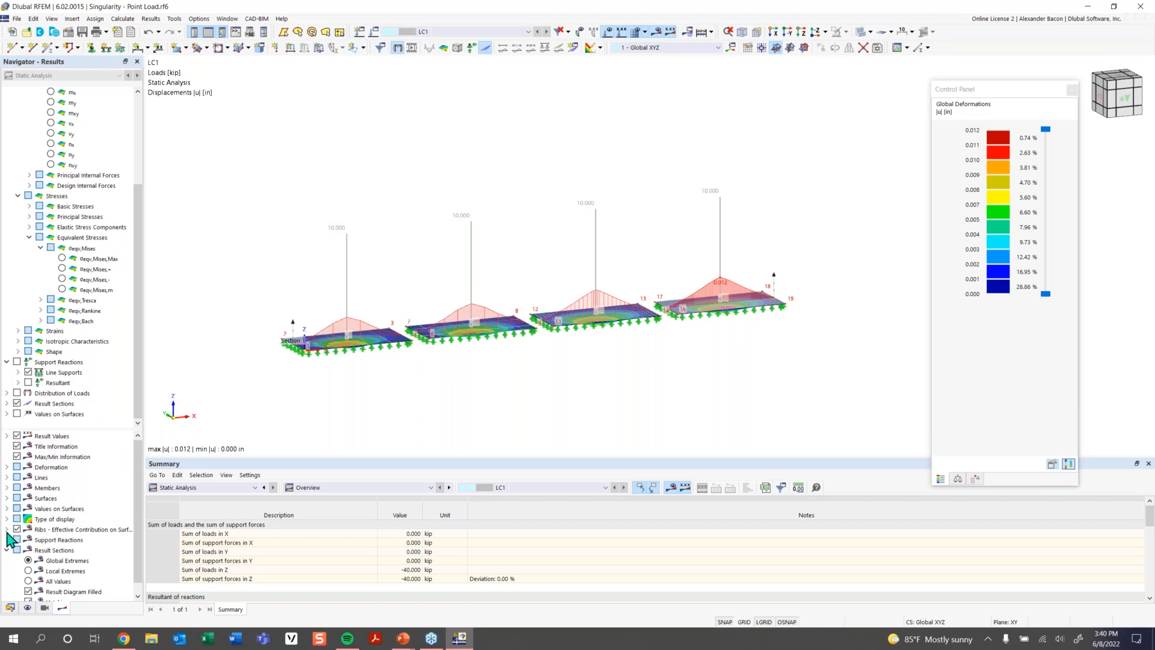
pyautogui.scroll(-1, 21, 563)
pyautogui.click(28, 560)
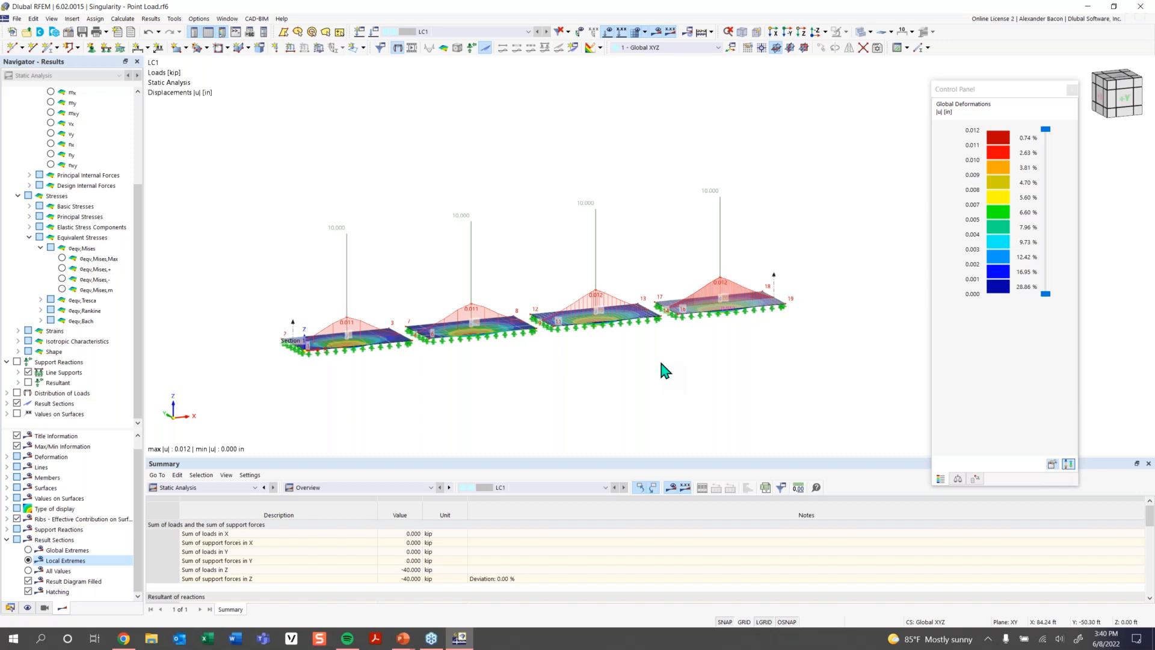
# Turn on the surface results and display the basic internal force mx on the four plates
pyautogui.keyDown('ctrl'); pyautogui.moveTo(448, 395); pyautogui.dragTo(421, 373, button='middle'); pyautogui.keyUp('ctrl')
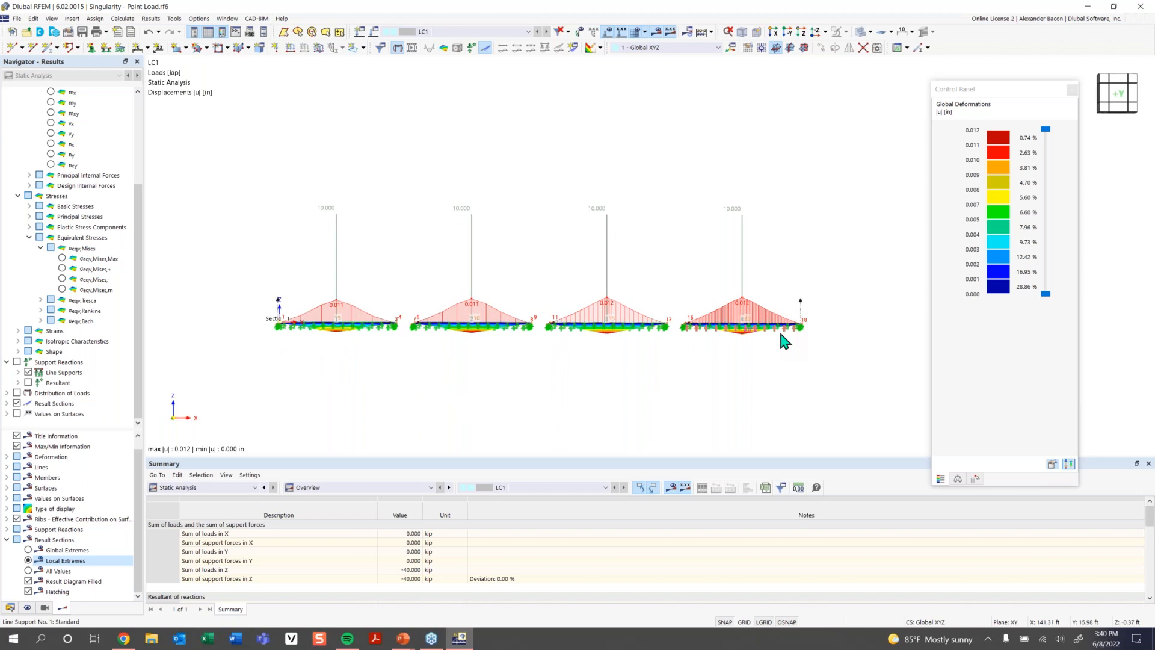
pyautogui.scroll(1, 403, 368)
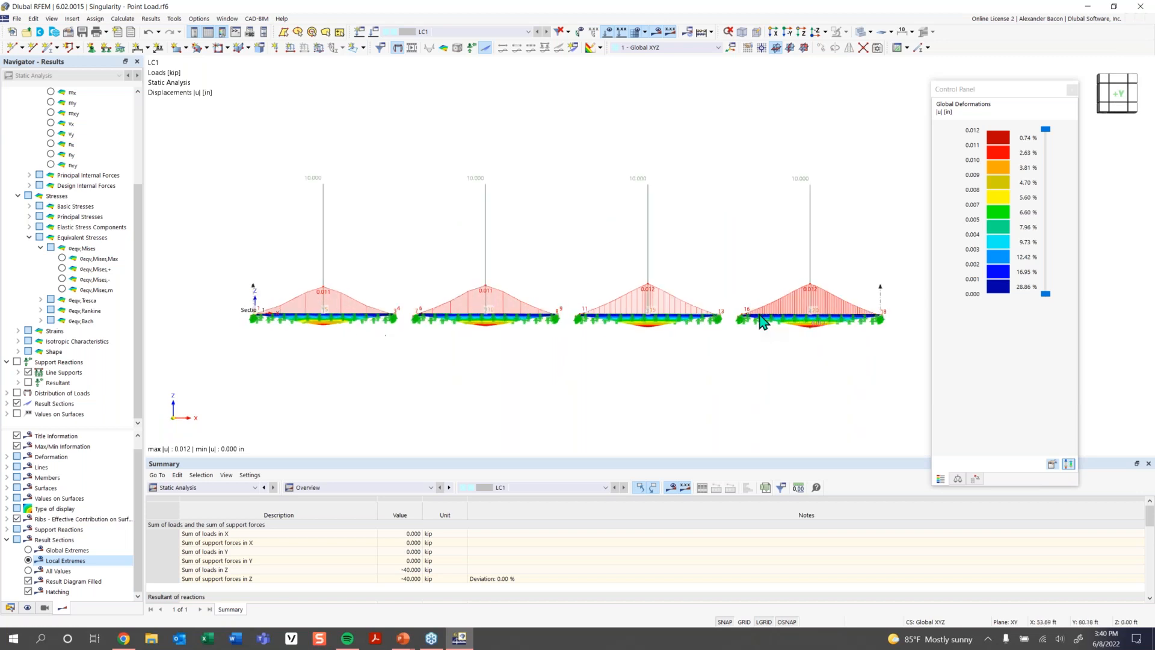
pyautogui.keyDown('ctrl'); pyautogui.moveTo(480, 375); pyautogui.dragTo(497, 426, button='middle'); pyautogui.keyUp('ctrl')
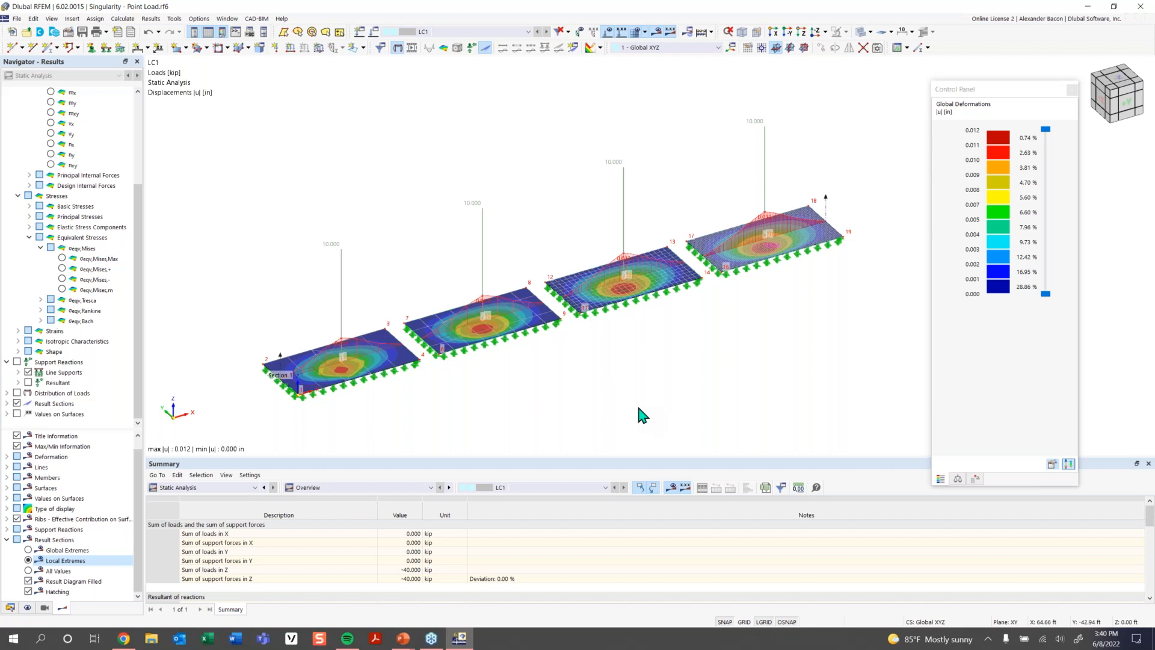
pyautogui.scroll(4, 93, 220)
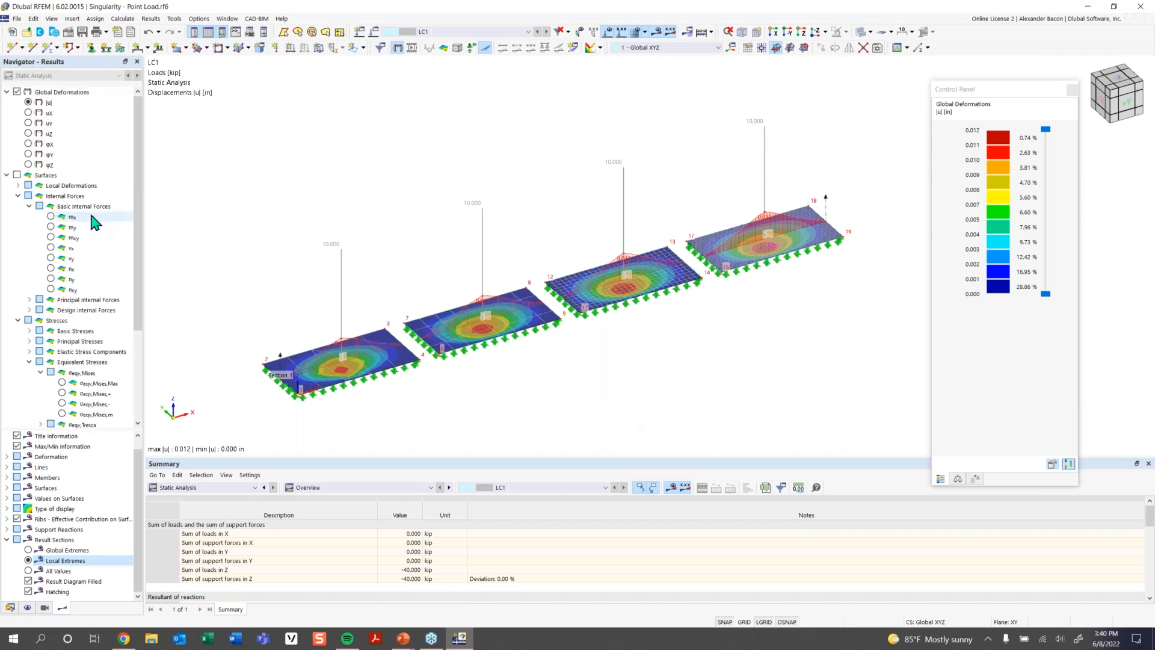
pyautogui.scroll(-3, 93, 220)
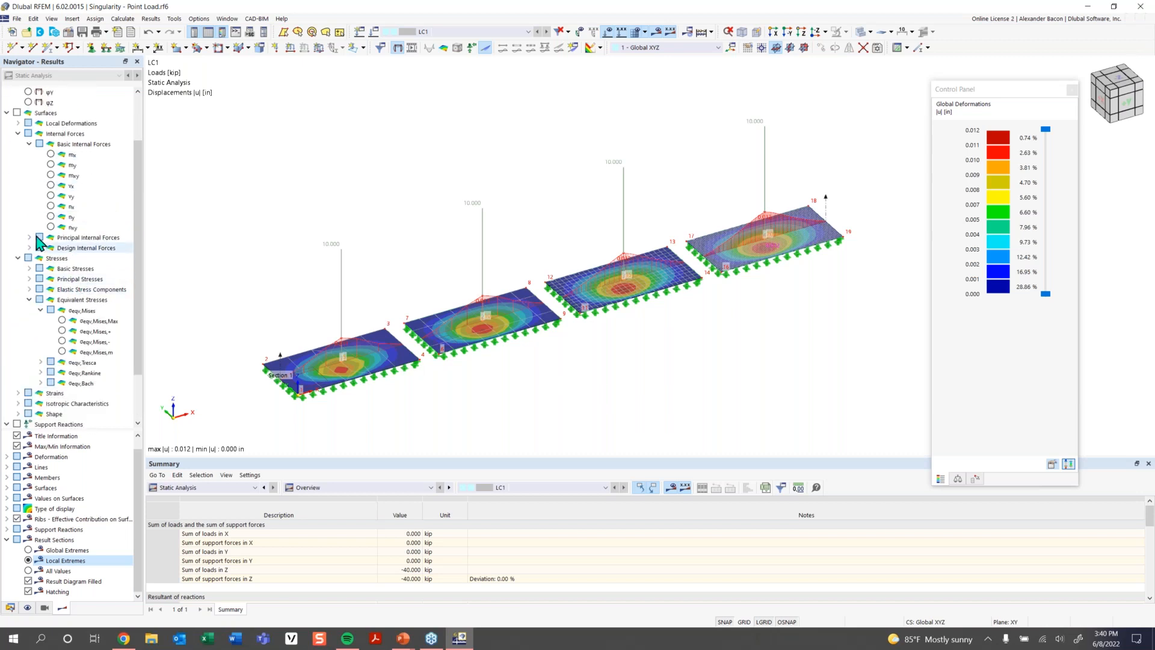
pyautogui.click(18, 113)
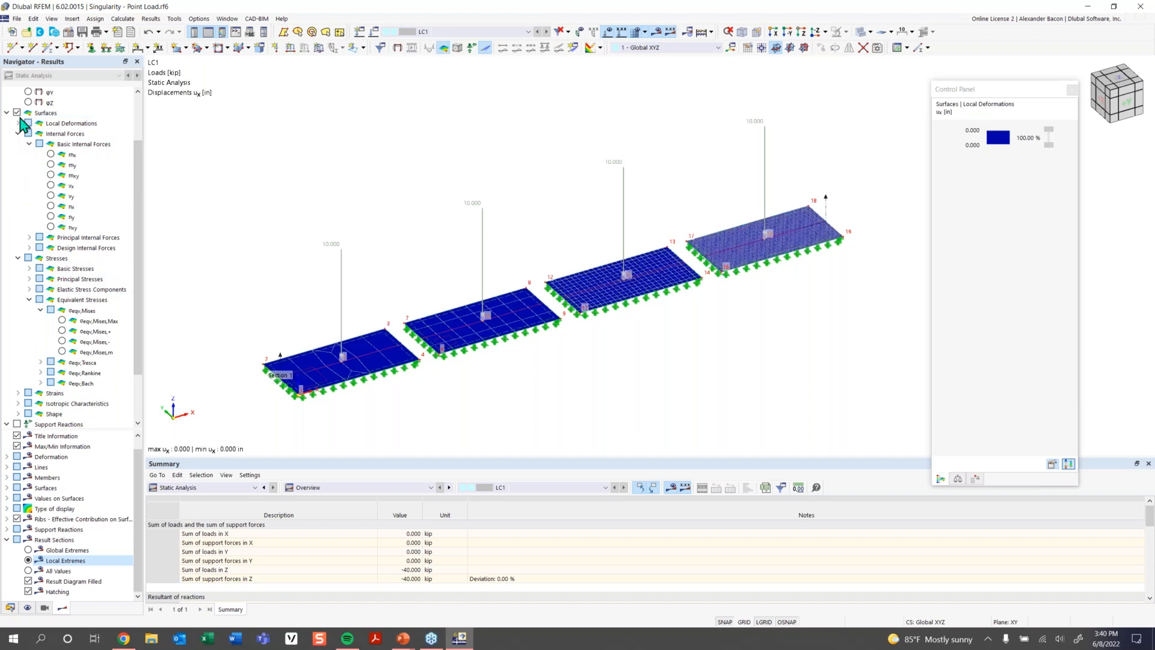
pyautogui.click(51, 155)
# Compare the mx moment peaks under the point loads along the midline section of all four plates
pyautogui.keyDown('ctrl'); pyautogui.moveTo(704, 360); pyautogui.dragTo(650, 305, button='middle'); pyautogui.keyUp('ctrl')
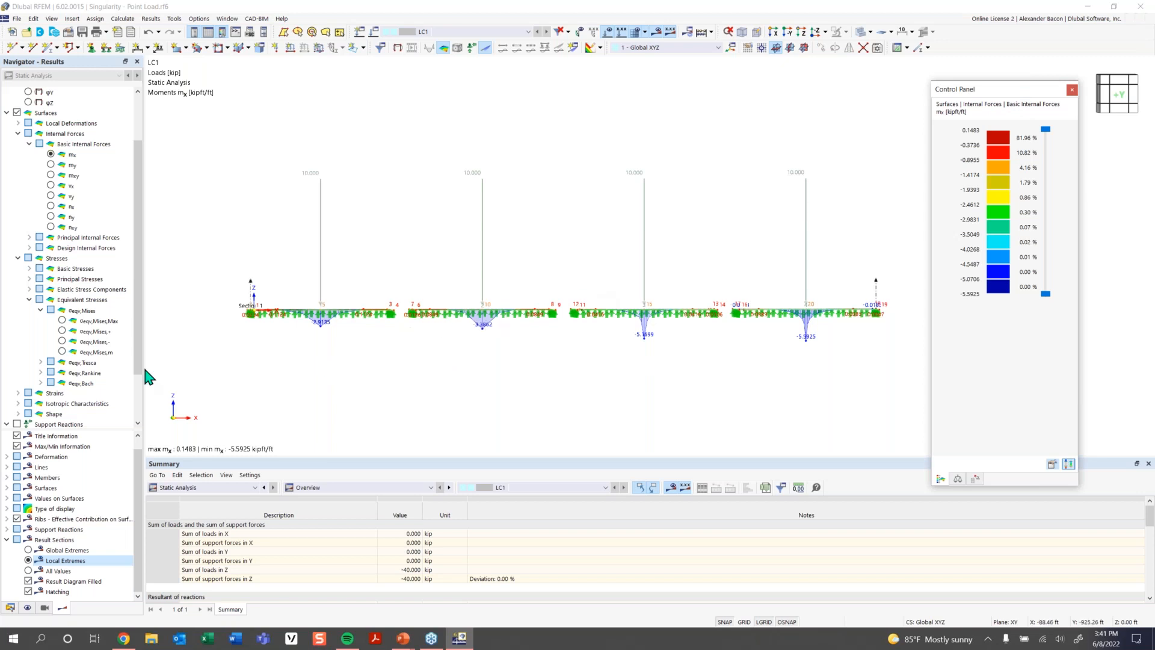
pyautogui.scroll(1, 323, 336)
pyautogui.scroll(2, 323, 337)
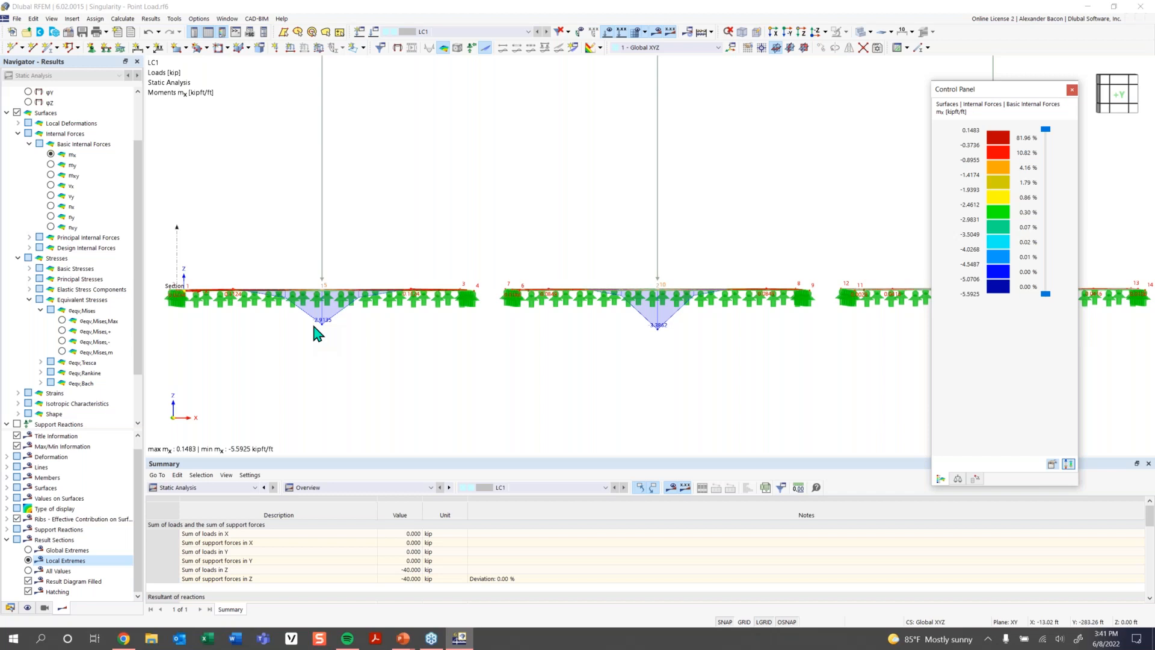
pyautogui.scroll(-2, 323, 325)
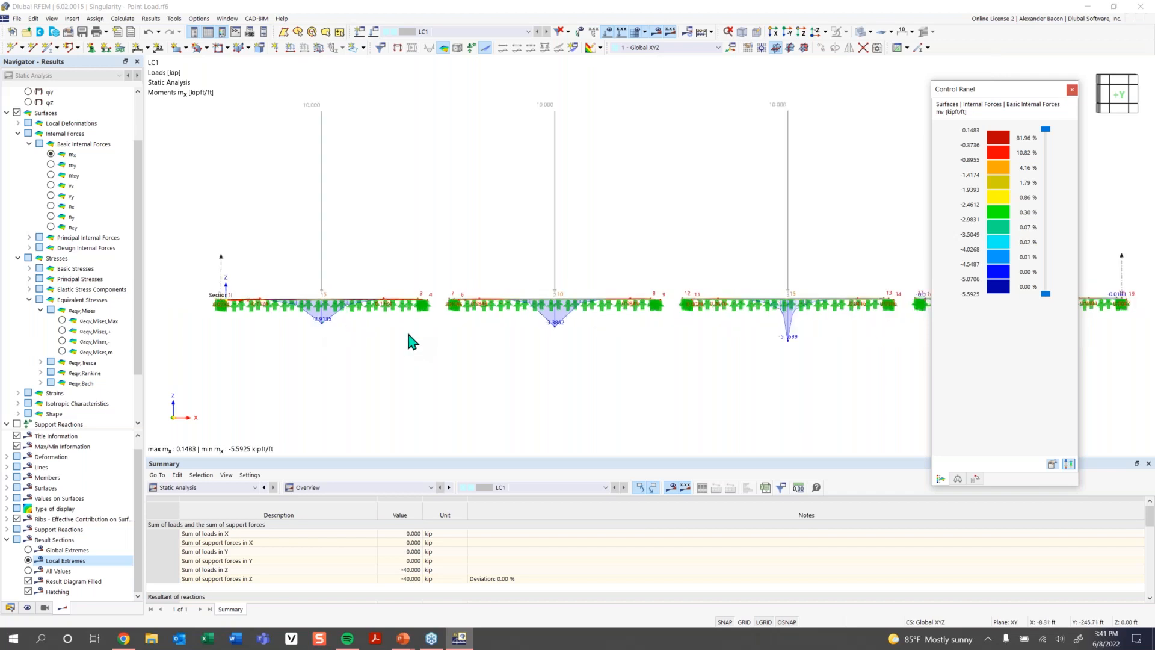
pyautogui.moveTo(887, 350); pyautogui.dragTo(497, 336, button='middle')
pyautogui.scroll(1, 639, 330)
pyautogui.scroll(1, 638, 331)
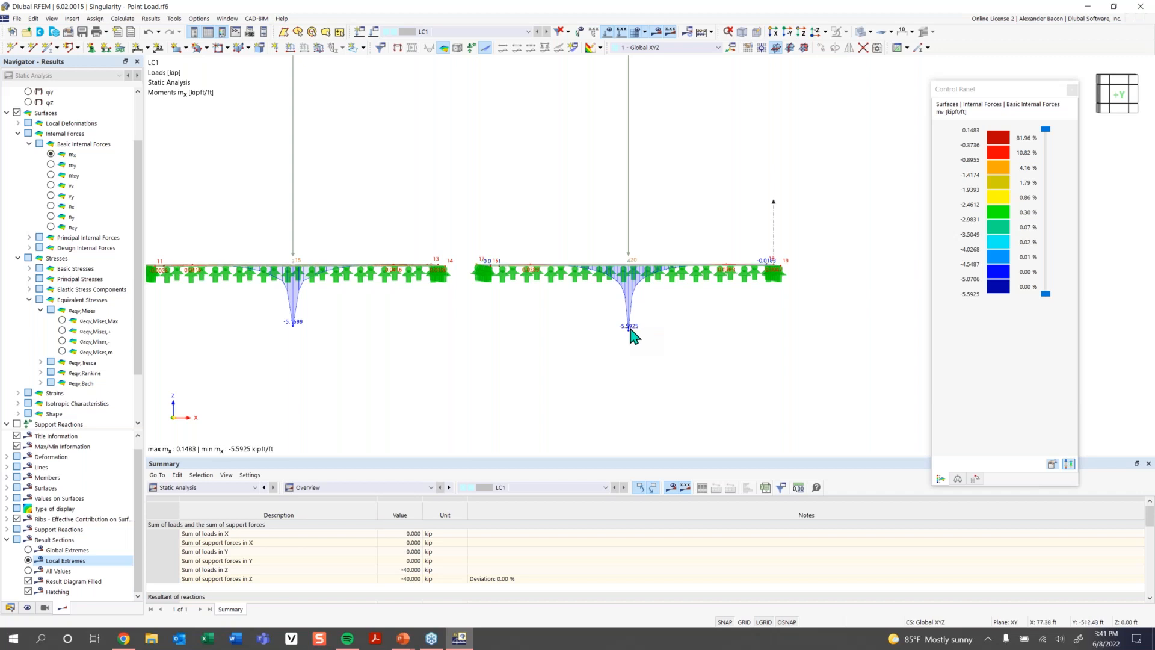
pyautogui.scroll(-3, 534, 333)
pyautogui.moveTo(477, 338); pyautogui.dragTo(569, 367, button='middle')
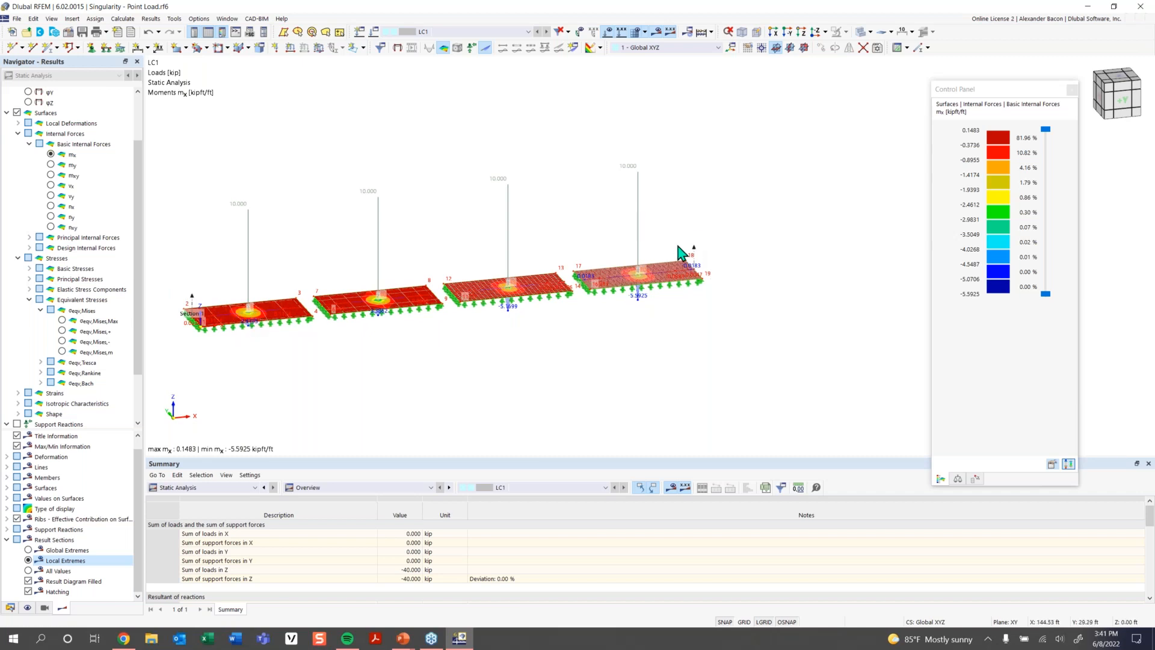
pyautogui.keyDown('ctrl'); pyautogui.moveTo(325, 353); pyautogui.dragTo(327, 323, button='middle'); pyautogui.keyUp('ctrl')
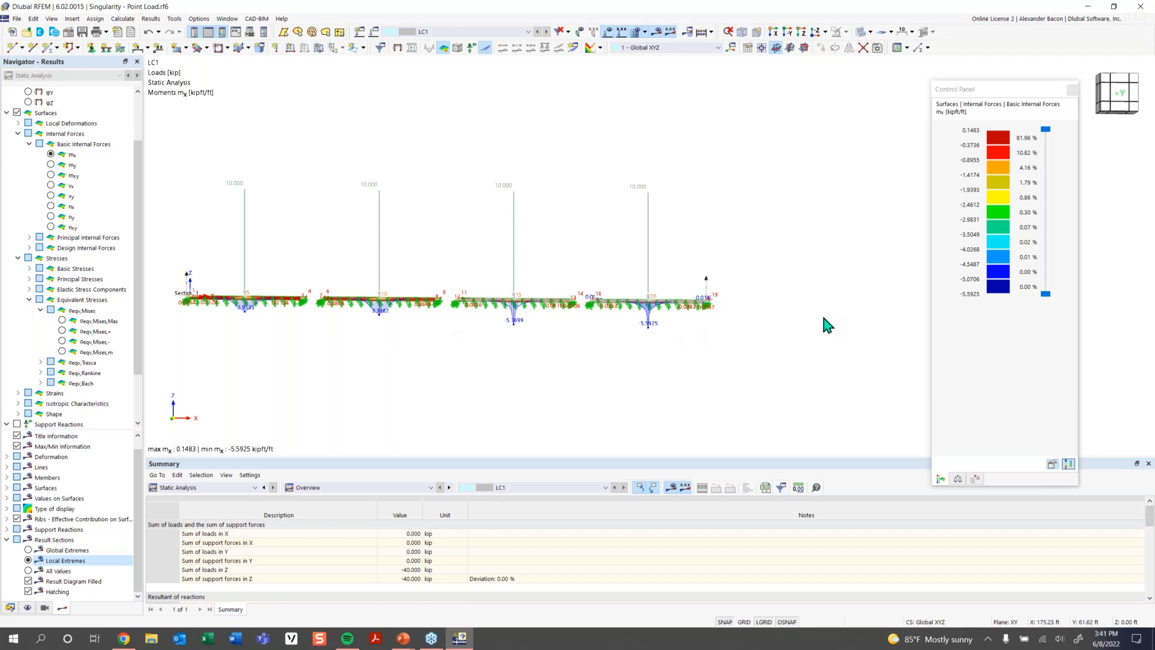
pyautogui.keyDown('ctrl'); pyautogui.moveTo(292, 339); pyautogui.dragTo(316, 328, button='middle'); pyautogui.keyUp('ctrl')
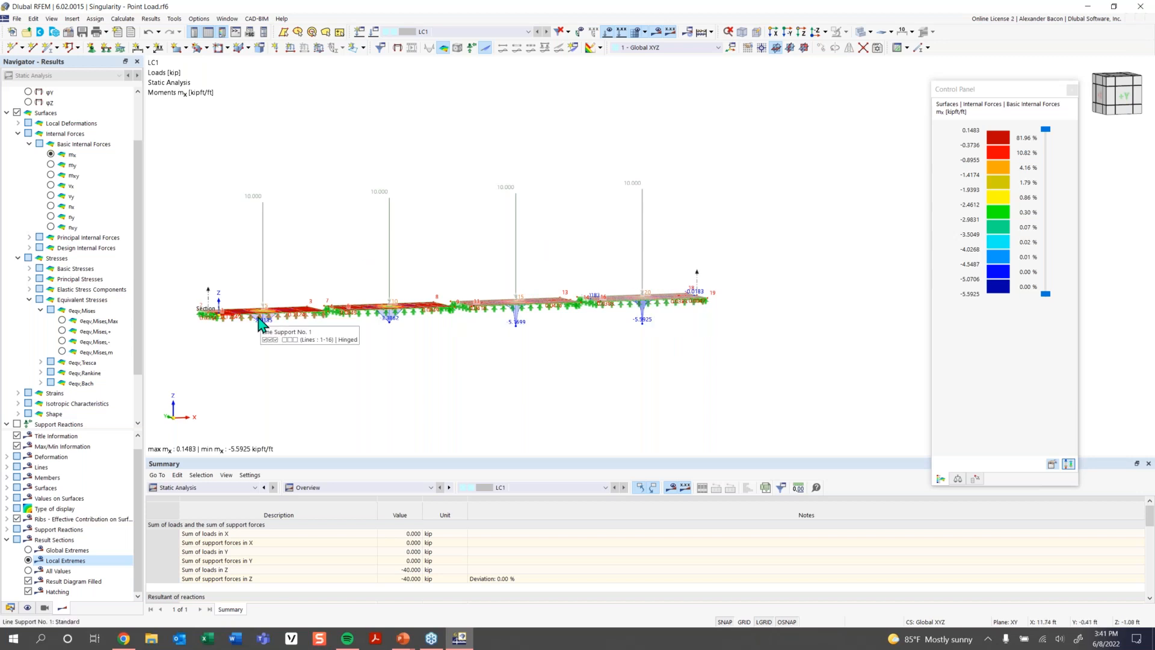
pyautogui.keyDown('ctrl'); pyautogui.moveTo(610, 297); pyautogui.dragTo(575, 271, button='middle'); pyautogui.keyUp('ctrl')
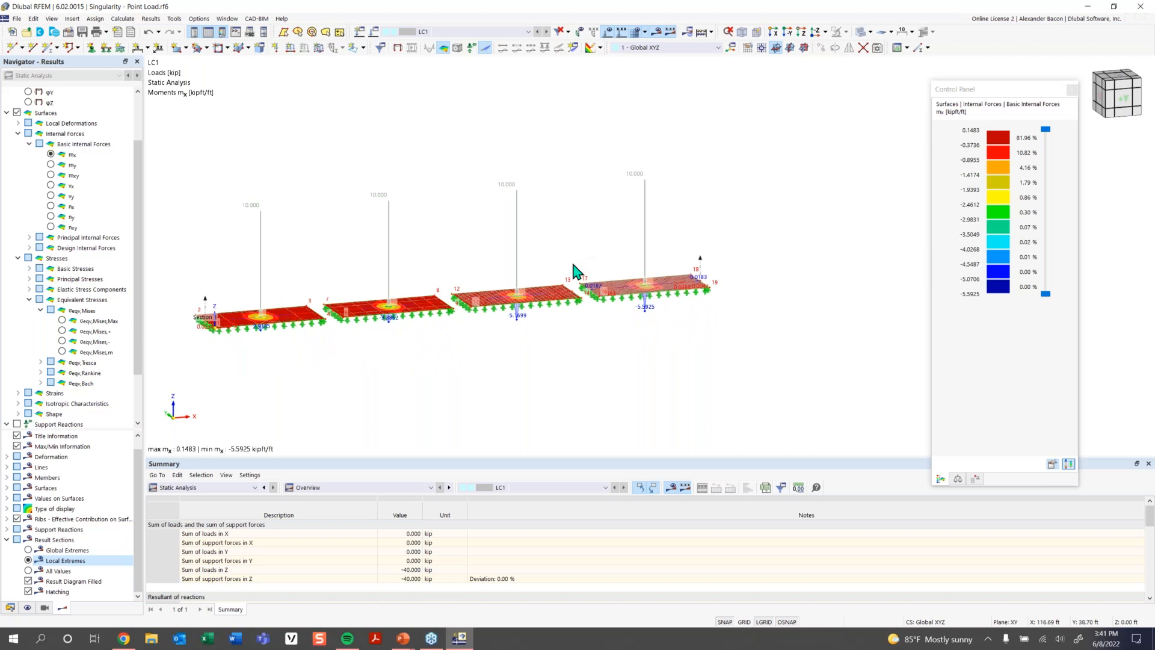
pyautogui.keyDown('ctrl'); pyautogui.moveTo(244, 297); pyautogui.dragTo(248, 346, button='middle'); pyautogui.keyUp('ctrl')
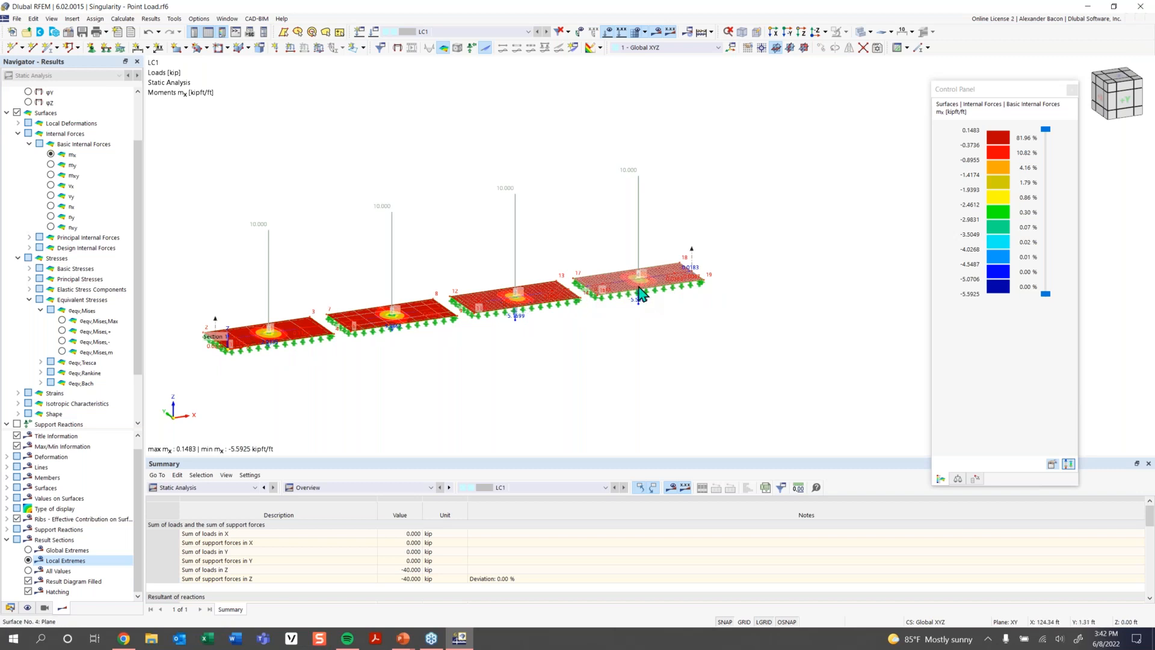
# Examine the mx contour bands around the point load on the finest-meshed fourth plate
pyautogui.scroll(2, 641, 295)
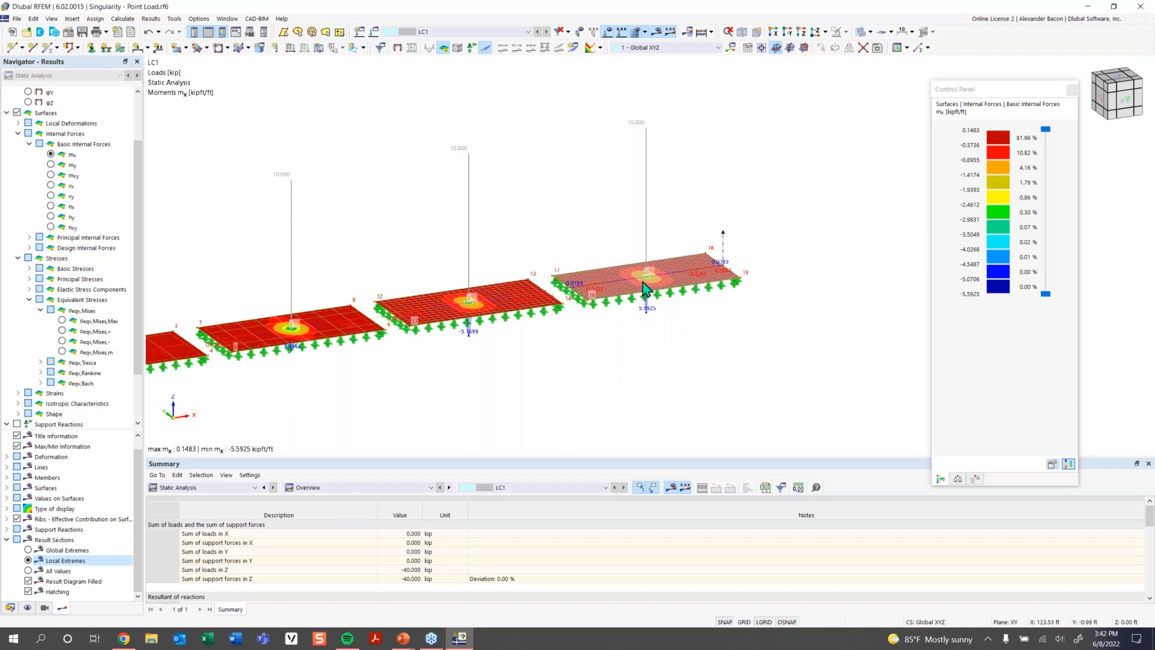
pyautogui.scroll(8, 655, 309)
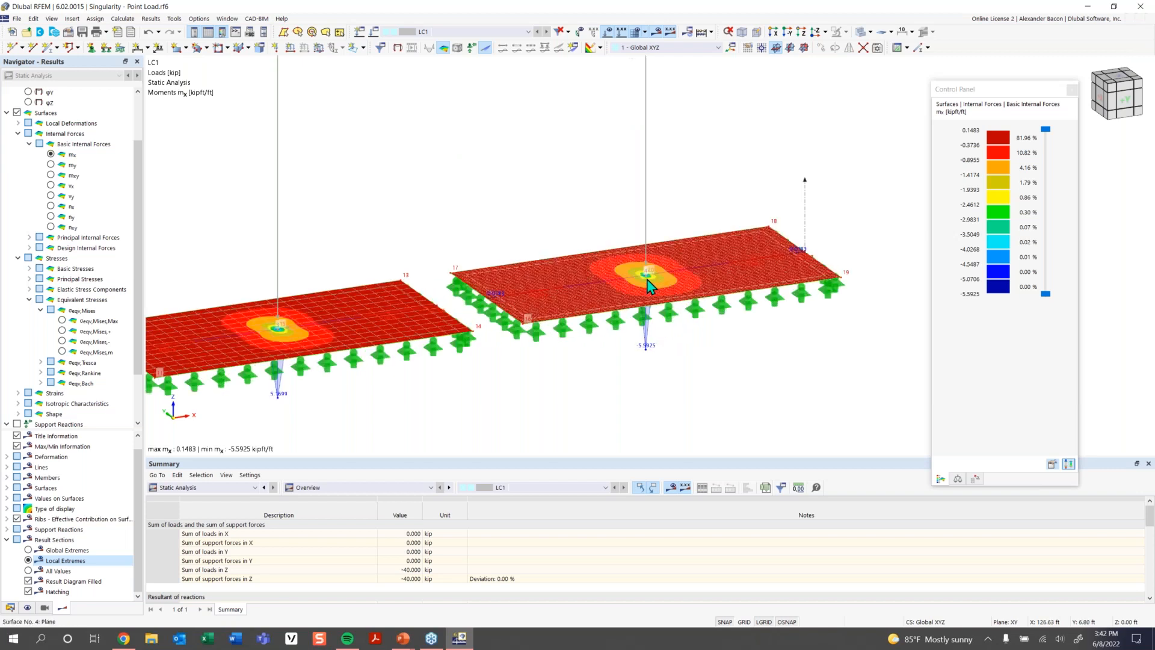
pyautogui.scroll(3, 648, 280)
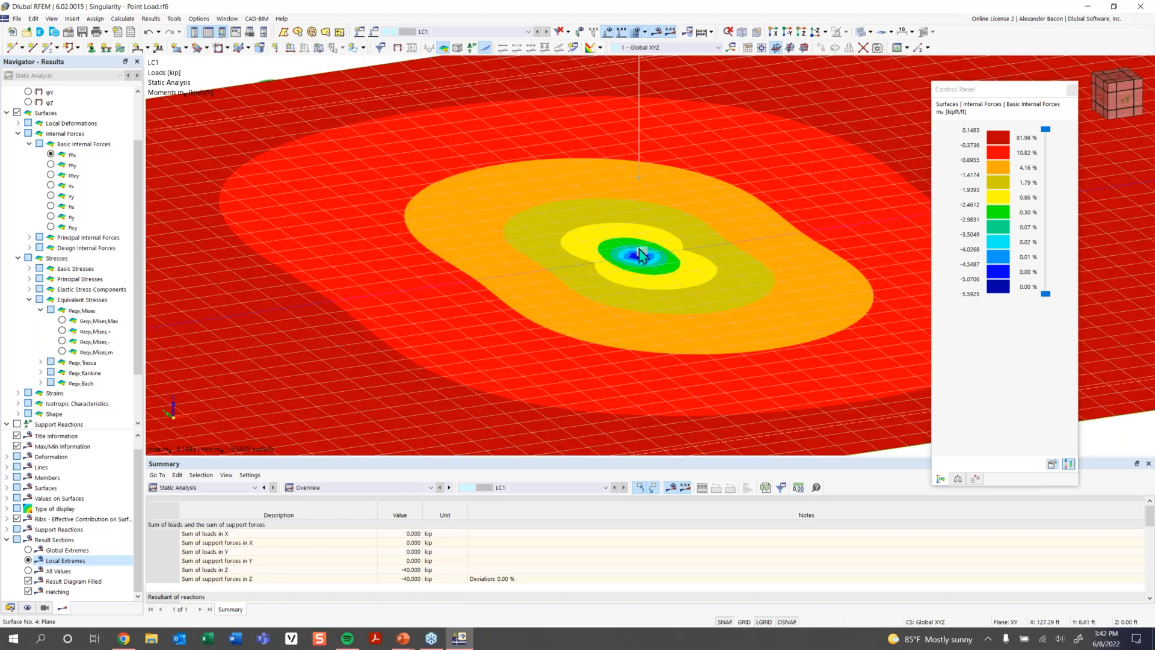
pyautogui.scroll(-3, 639, 257)
pyautogui.scroll(-5, 659, 287)
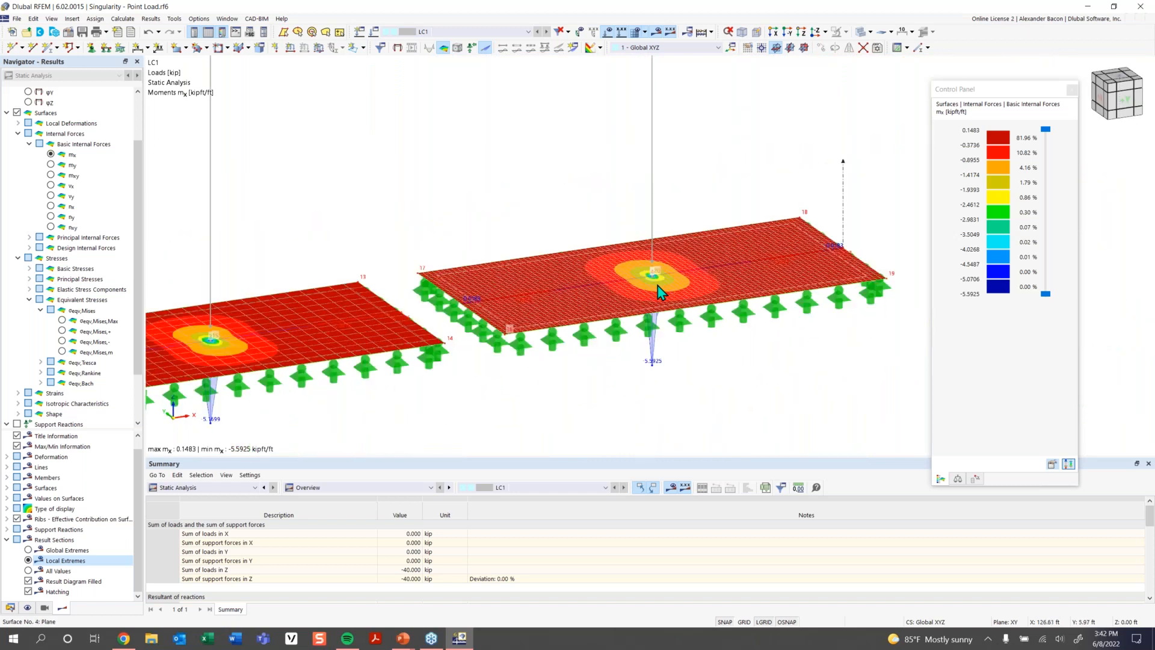
pyautogui.scroll(-5, 633, 295)
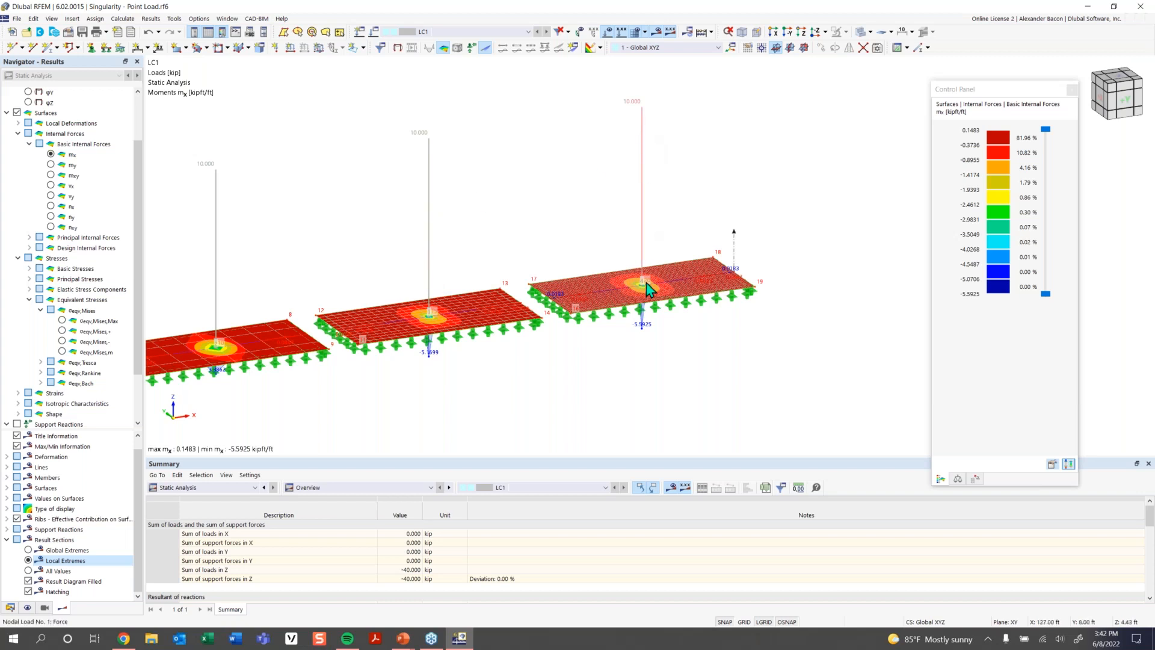
pyautogui.scroll(10, 633, 294)
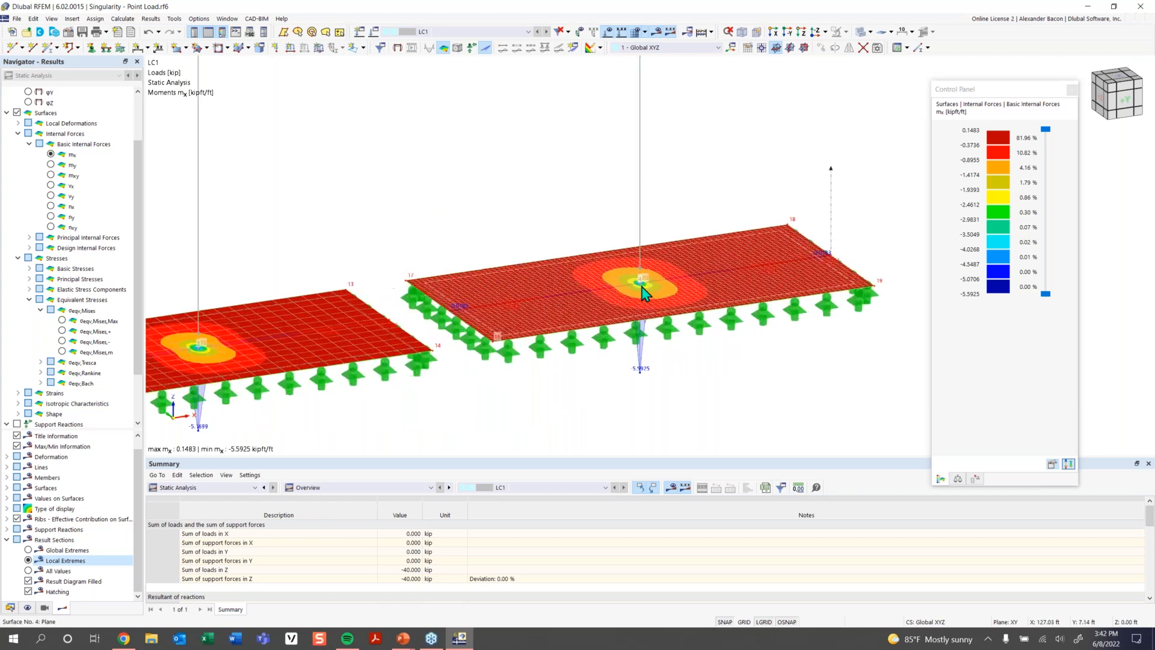
pyautogui.scroll(4, 640, 283)
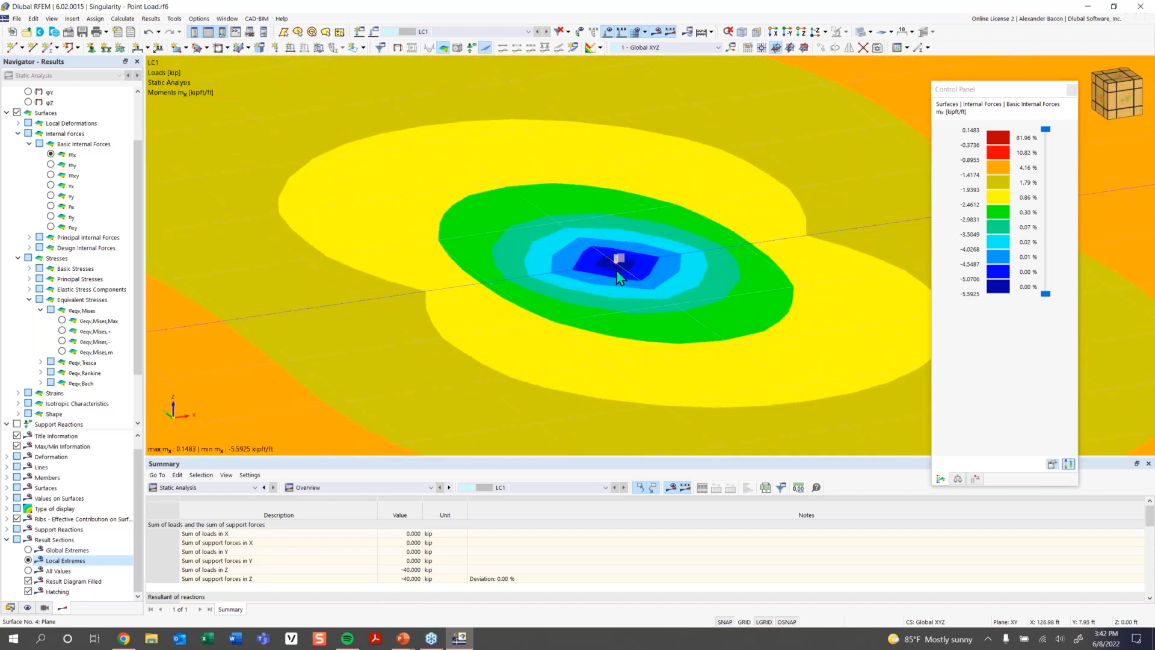
pyautogui.scroll(-8, 616, 265)
pyautogui.scroll(-10, 620, 276)
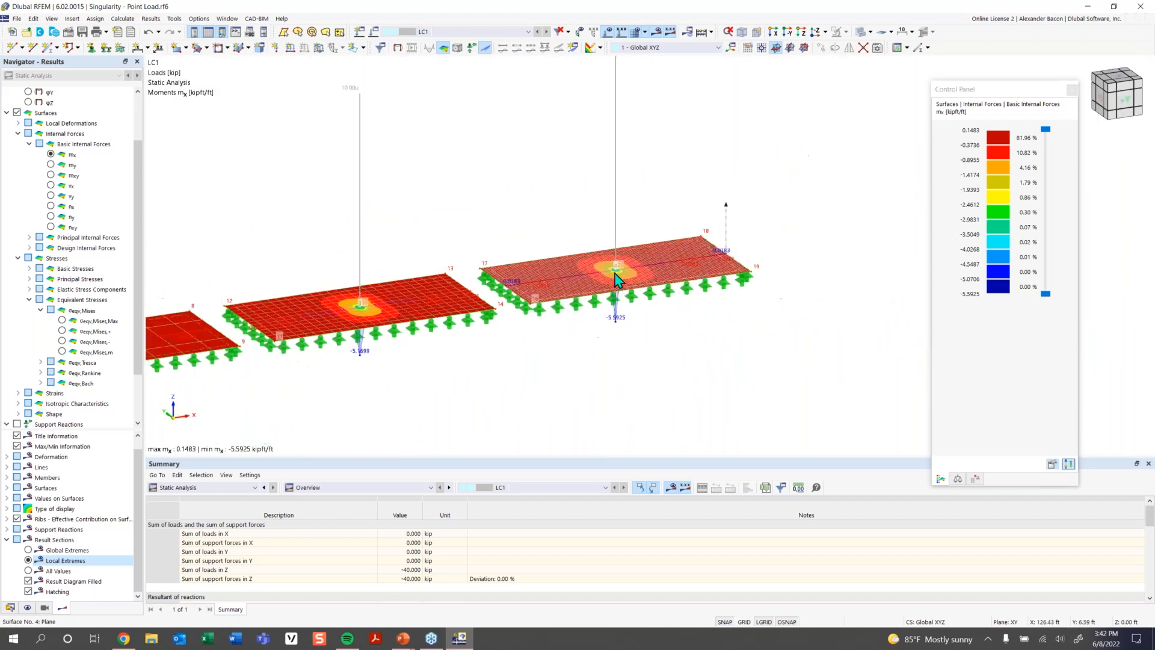
pyautogui.moveTo(542, 343); pyautogui.dragTo(565, 335, button='middle')
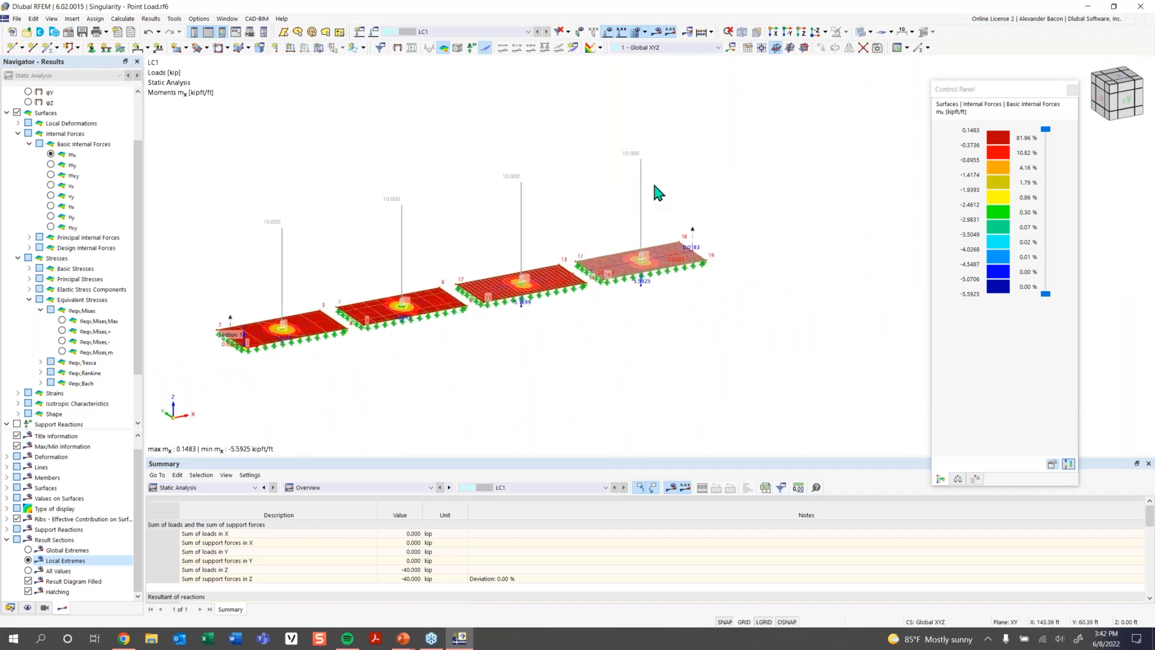
# Delete the four 10 kip point loads from the plates, including the calculated results and mesh
pyautogui.moveTo(642, 196)
pyautogui.moveTo(632, 156)
pyautogui.moveTo(652, 271)
pyautogui.scroll(-1, 461, 260)
pyautogui.keyDown('ctrl'); pyautogui.moveTo(653, 154); pyautogui.dragTo(638, 164, button='middle'); pyautogui.keyUp('ctrl')
pyautogui.moveTo(671, 134); pyautogui.dragTo(281, 233)
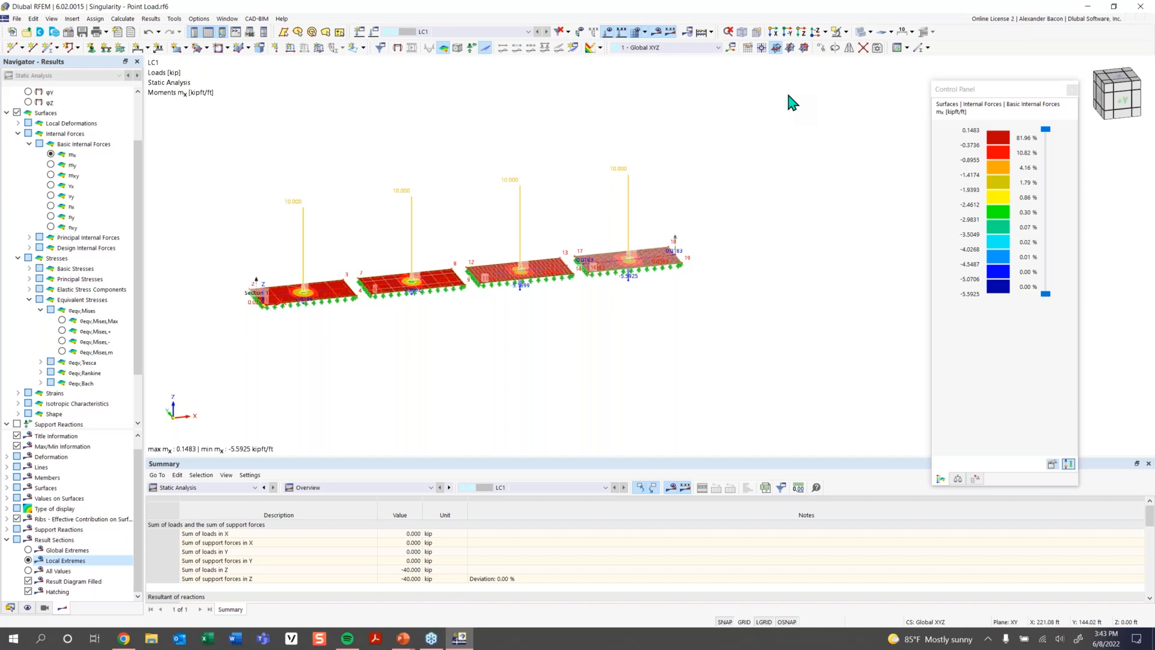
pyautogui.press('Delete')
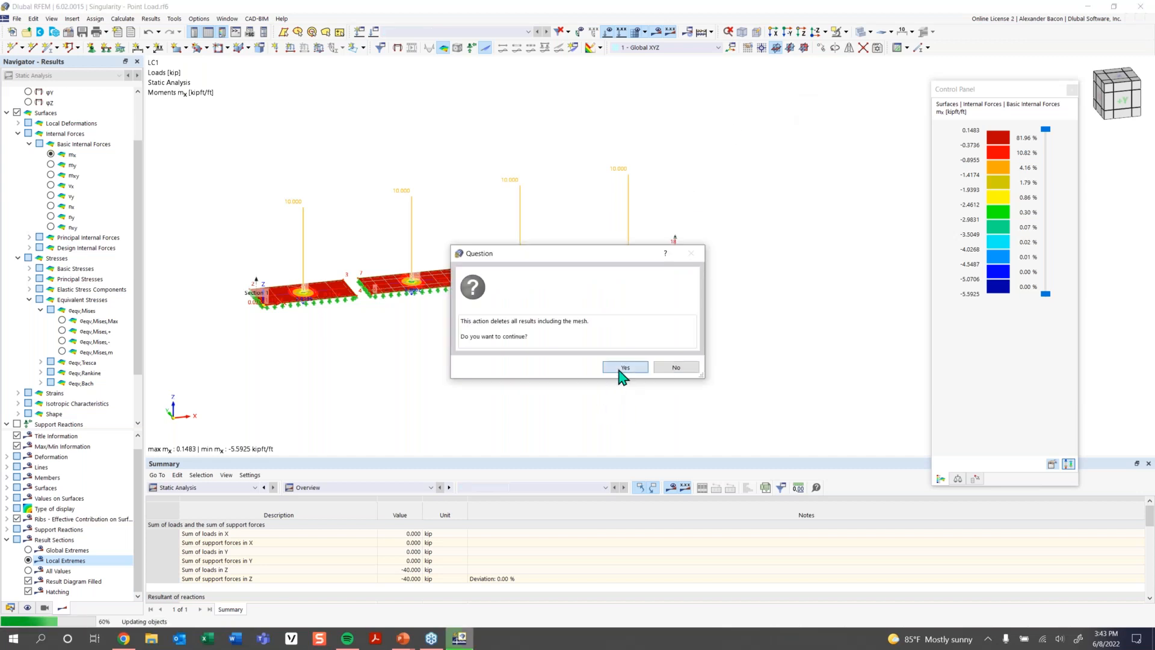
pyautogui.click(625, 368)
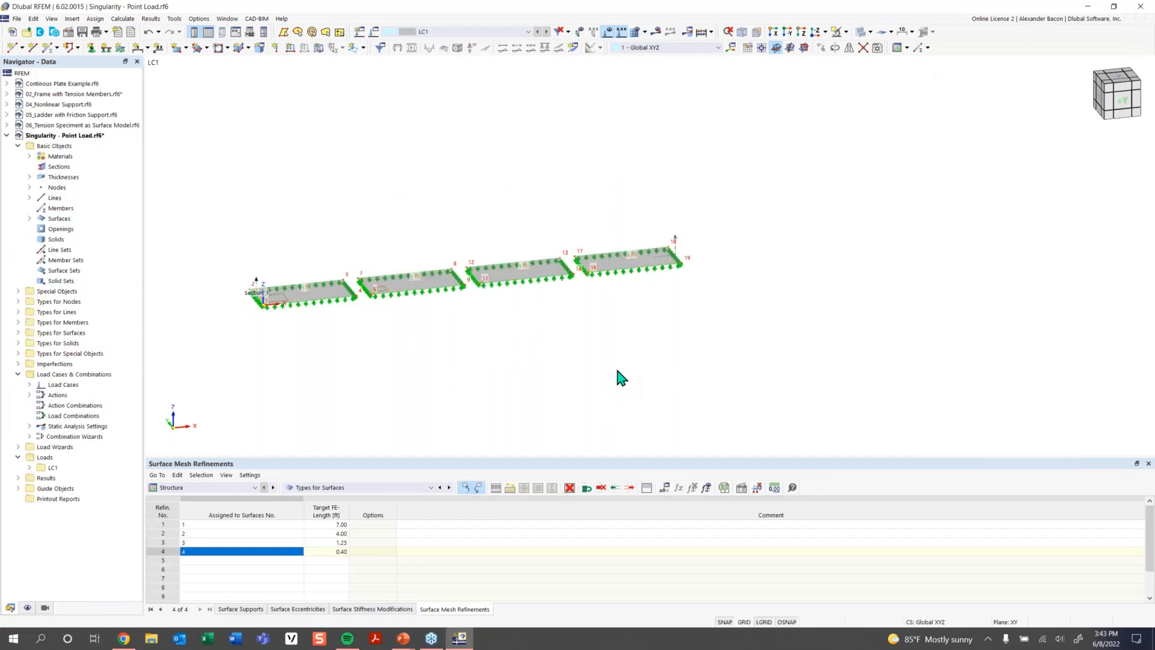
# Try to reduce the display size of the line support symbols along the first plate's edge
pyautogui.keyDown('ctrl'); pyautogui.moveTo(410, 343); pyautogui.dragTo(432, 361, button='middle'); pyautogui.keyUp('ctrl')
pyautogui.scroll(3, 338, 327)
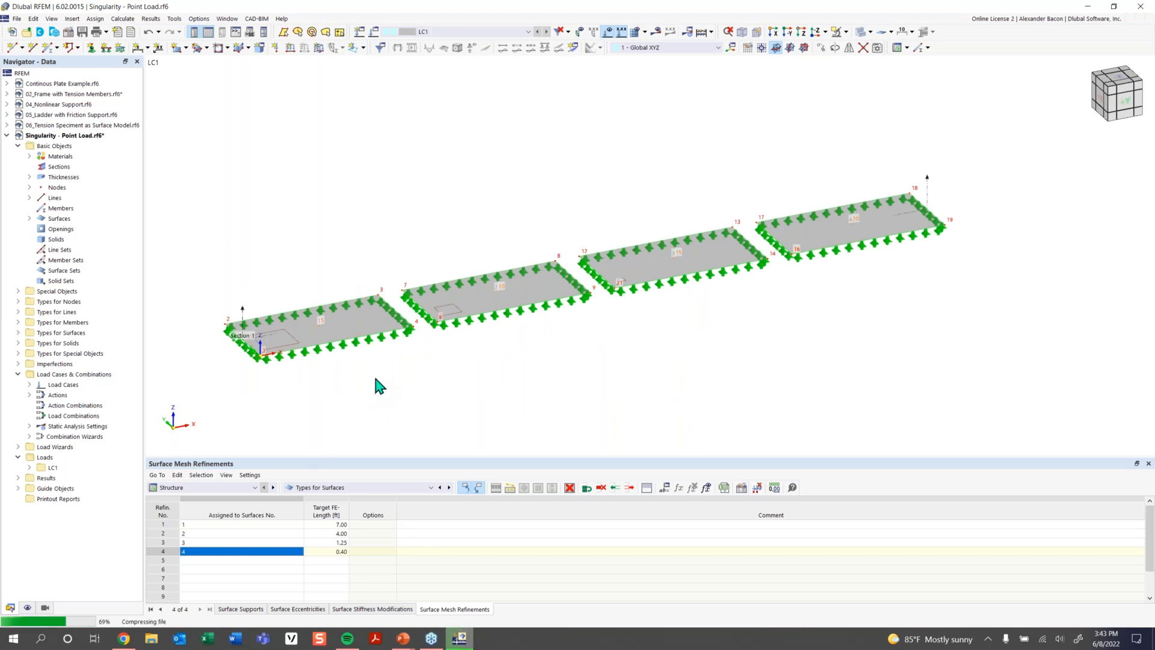
pyautogui.keyDown('ctrl'); pyautogui.moveTo(374, 383); pyautogui.dragTo(376, 379, button='middle'); pyautogui.keyUp('ctrl')
pyautogui.scroll(3, 310, 314)
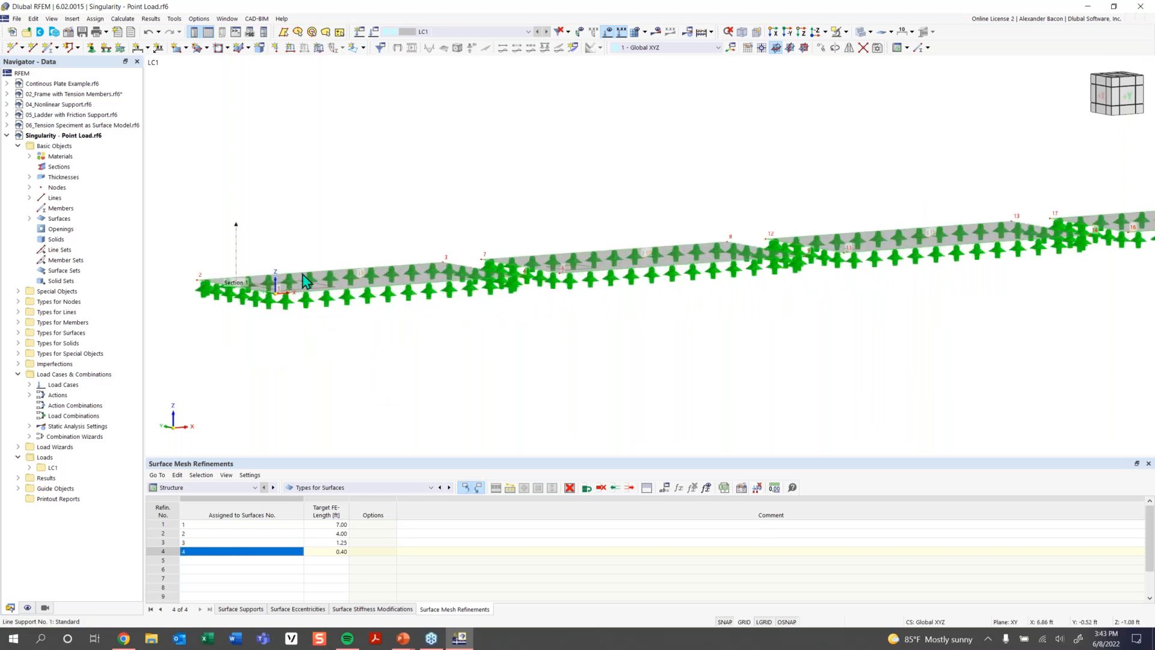
pyautogui.click(27, 608)
pyautogui.scroll(-8, 79, 479)
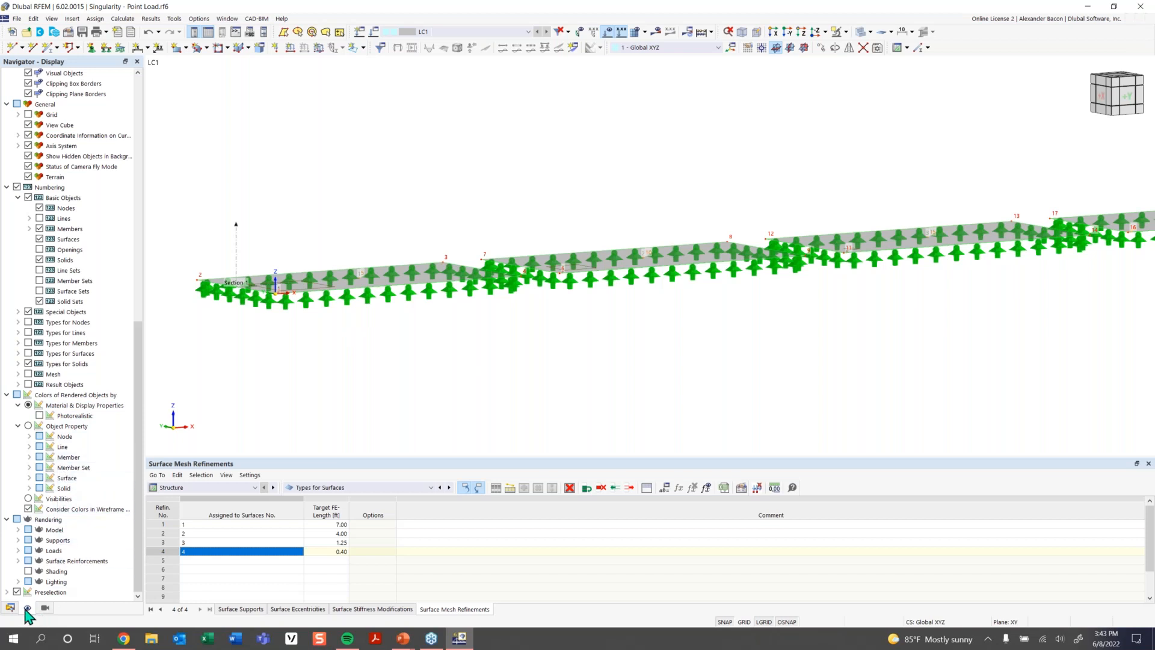
pyautogui.click(18, 530)
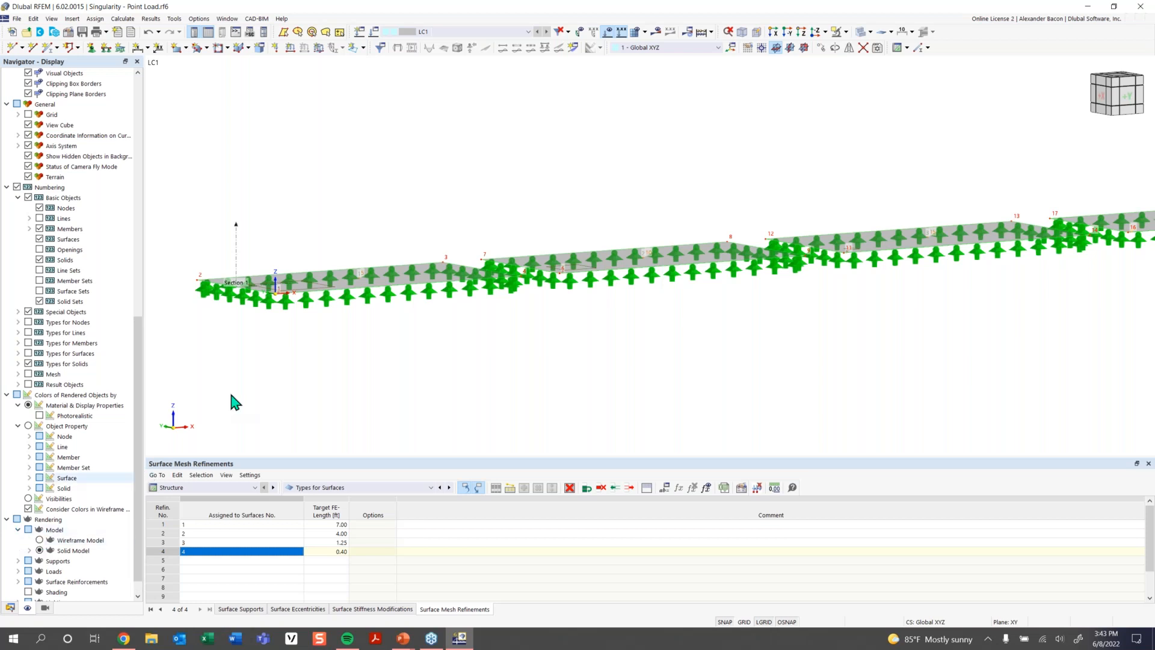
pyautogui.rightClick(287, 304)
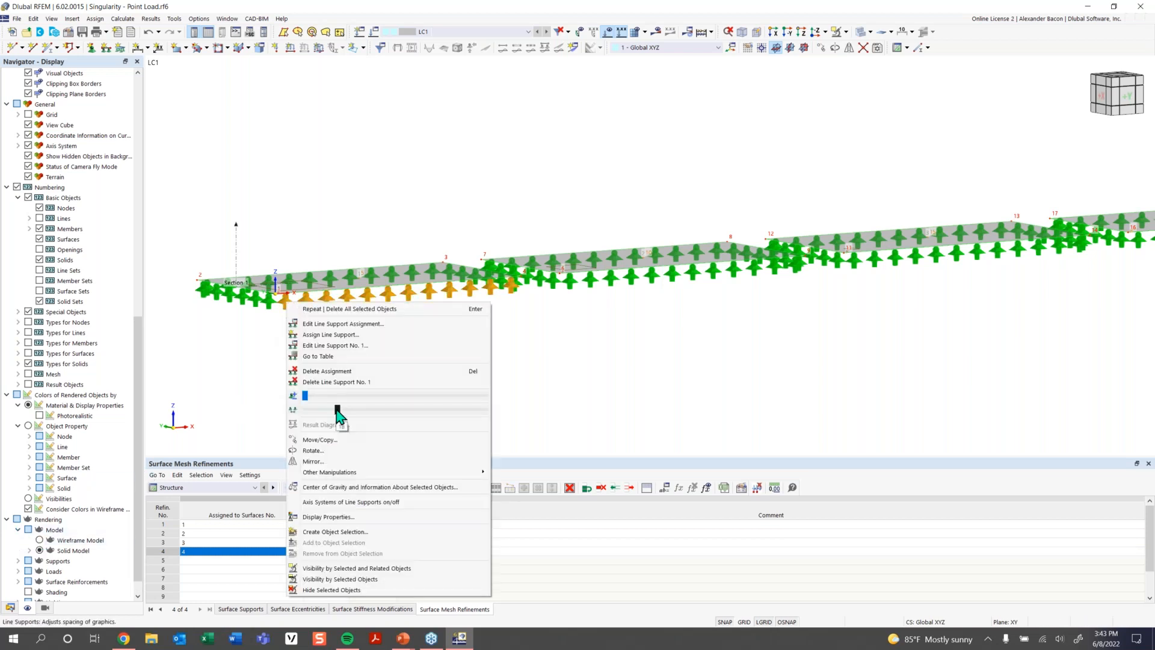
pyautogui.moveTo(305, 396); pyautogui.dragTo(295, 392)
pyautogui.click(524, 352)
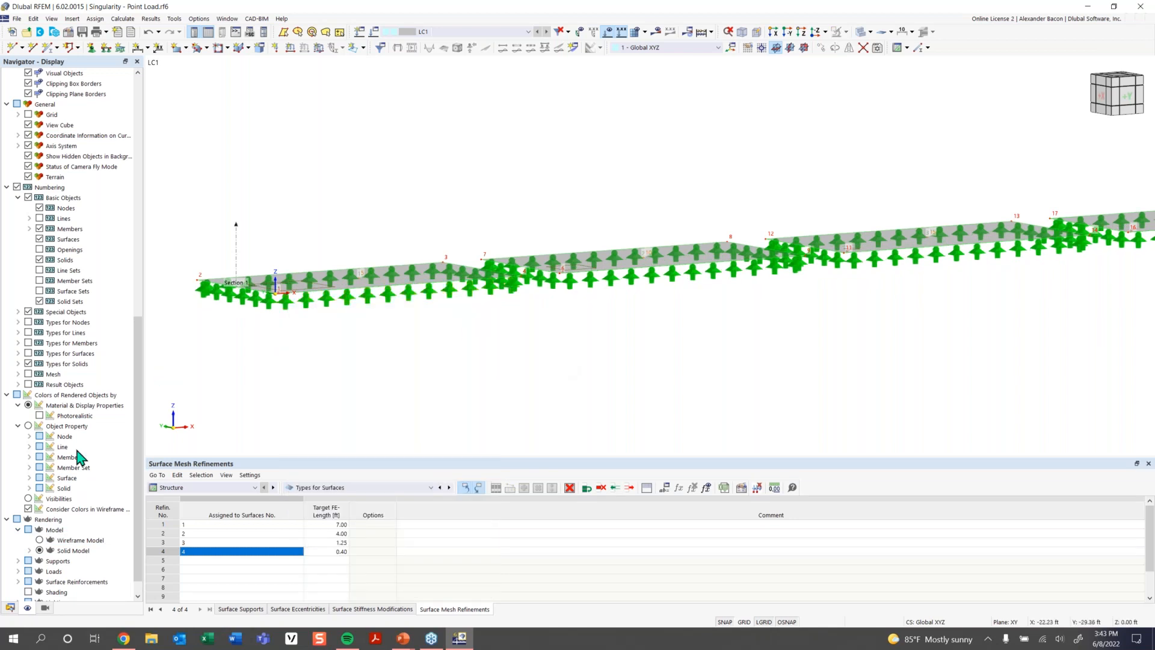
# Render the solid model's surfaces as filled including thickness
pyautogui.click(32, 549)
pyautogui.scroll(-2, 36, 550)
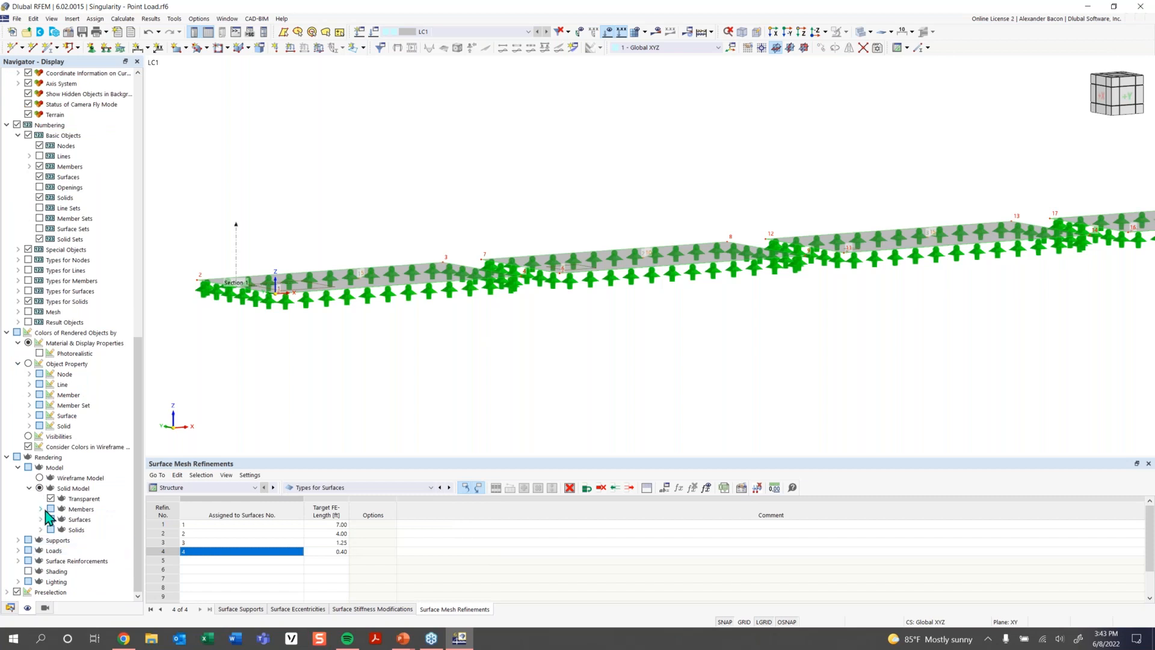
pyautogui.click(40, 520)
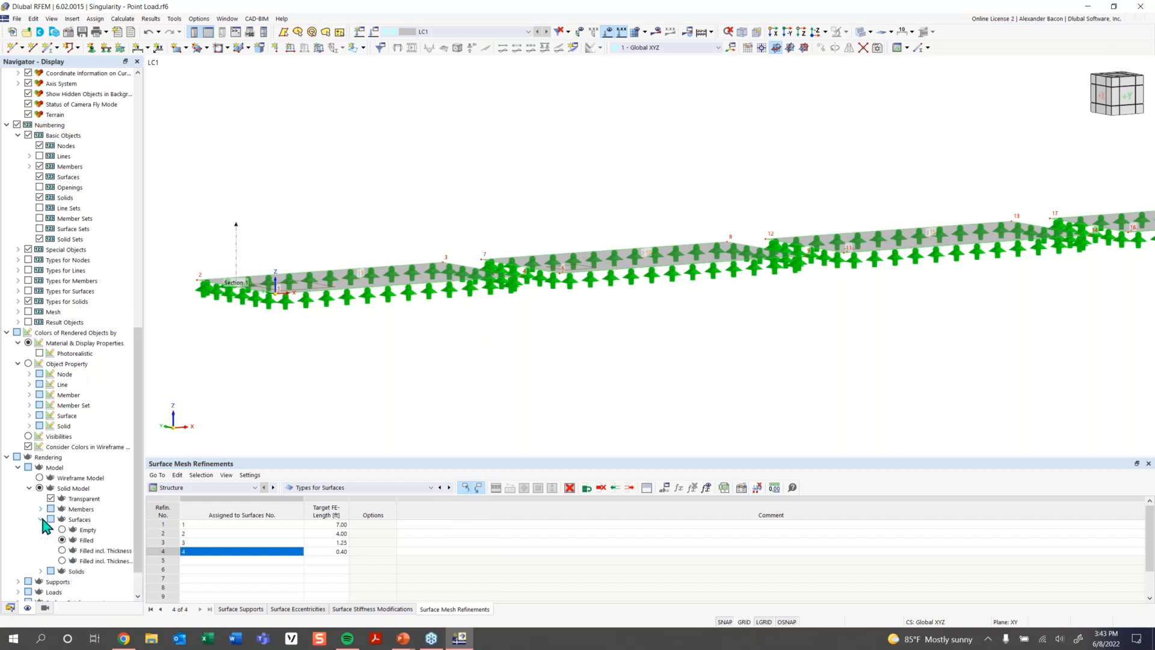
pyautogui.click(63, 550)
# Examine the first plate's rendered thickness and its edge line supports from the side and from above
pyautogui.scroll(4, 256, 302)
pyautogui.moveTo(256, 313); pyautogui.dragTo(370, 314, button='middle')
pyautogui.moveTo(370, 315); pyautogui.dragTo(531, 349, button='middle')
pyautogui.moveTo(235, 258); pyautogui.dragTo(387, 294, button='middle')
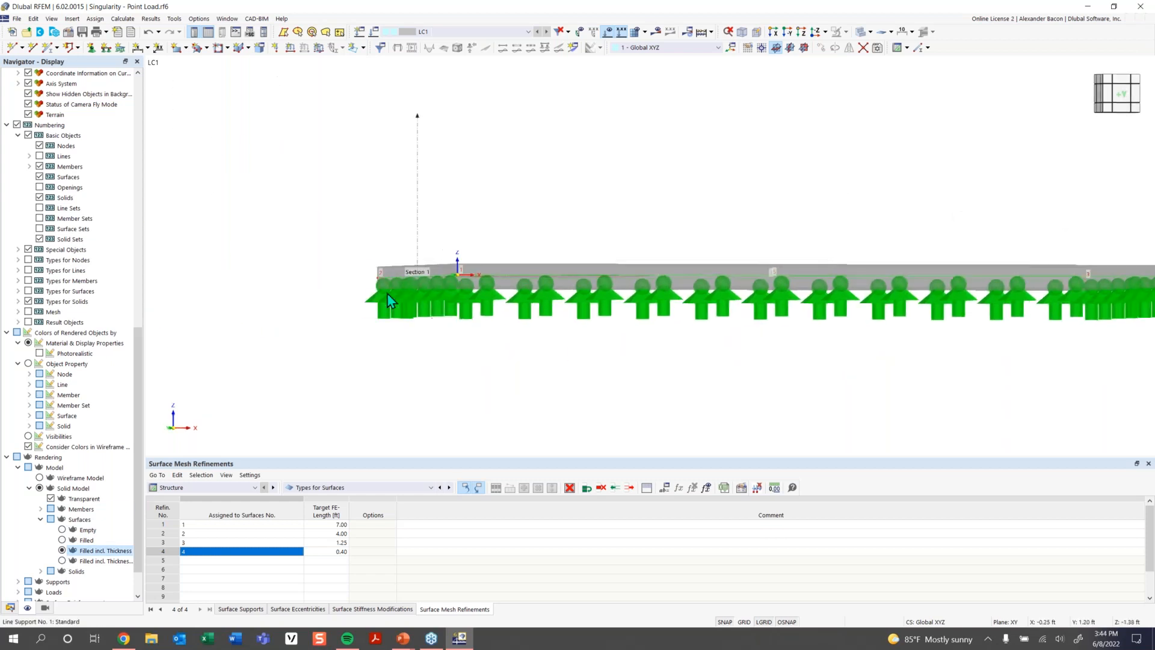
pyautogui.scroll(4, 380, 282)
pyautogui.keyDown('ctrl'); pyautogui.moveTo(488, 198); pyautogui.dragTo(448, 150, button='middle'); pyautogui.keyUp('ctrl')
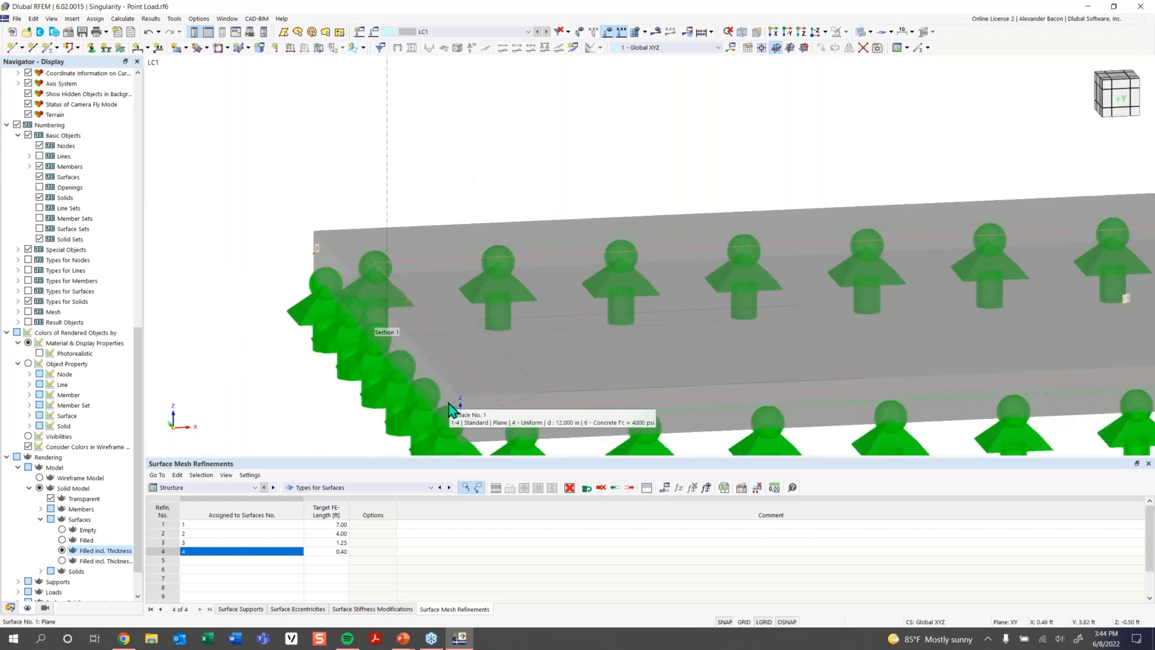
pyautogui.scroll(-5, 386, 337)
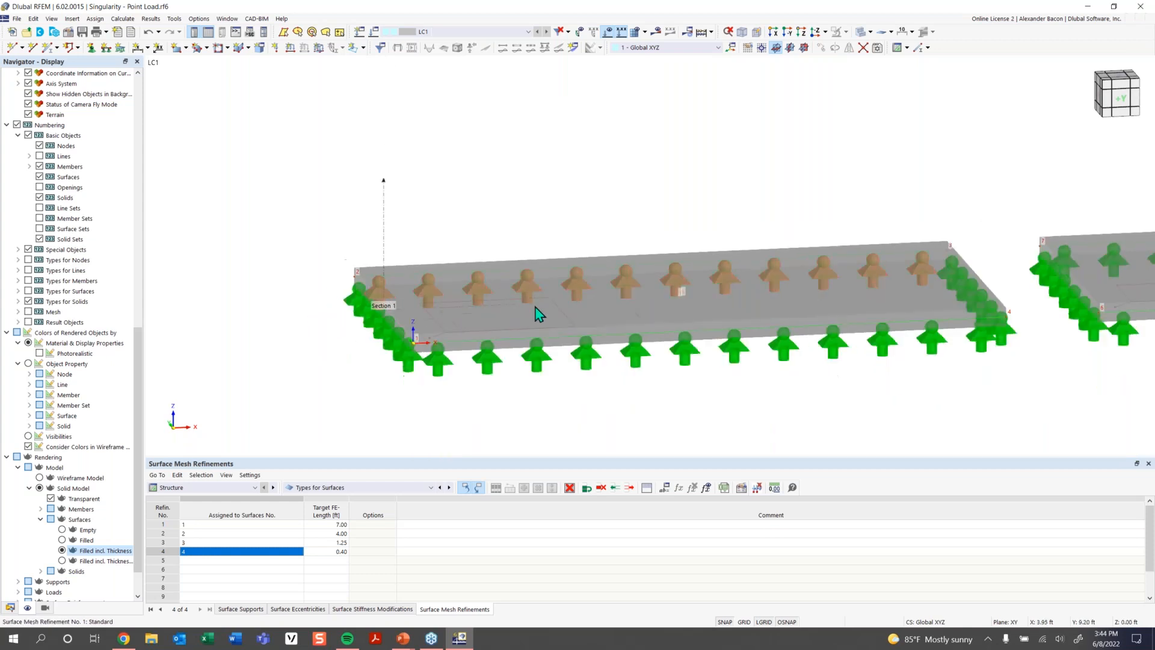
pyautogui.scroll(-4, 490, 303)
pyautogui.keyDown('ctrl'); pyautogui.moveTo(505, 325); pyautogui.dragTo(531, 361, button='middle'); pyautogui.keyUp('ctrl')
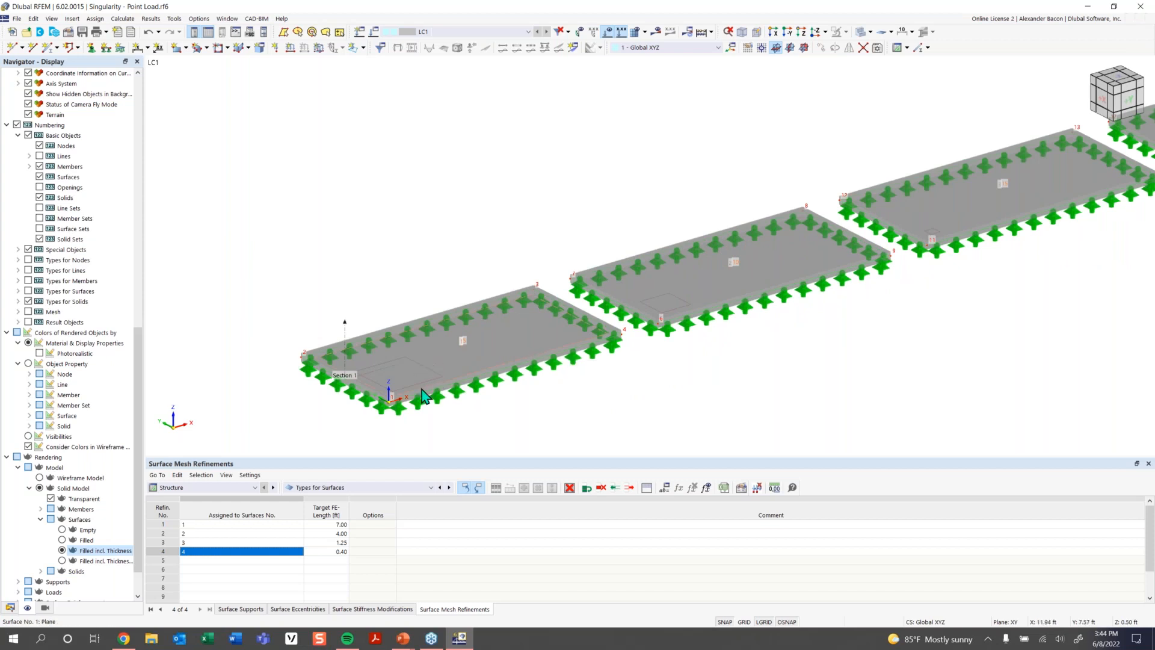
# Set the surface rendering to plain Filled and check the first plate's thickness and concrete material
pyautogui.click(73, 541)
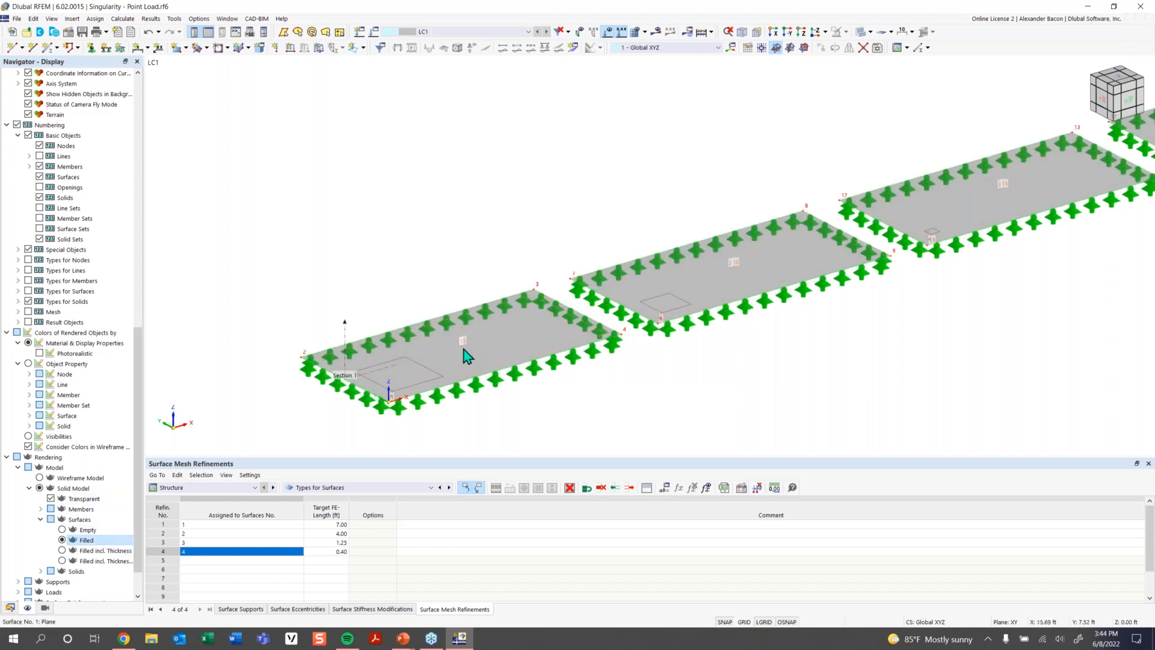
pyautogui.moveTo(467, 356)
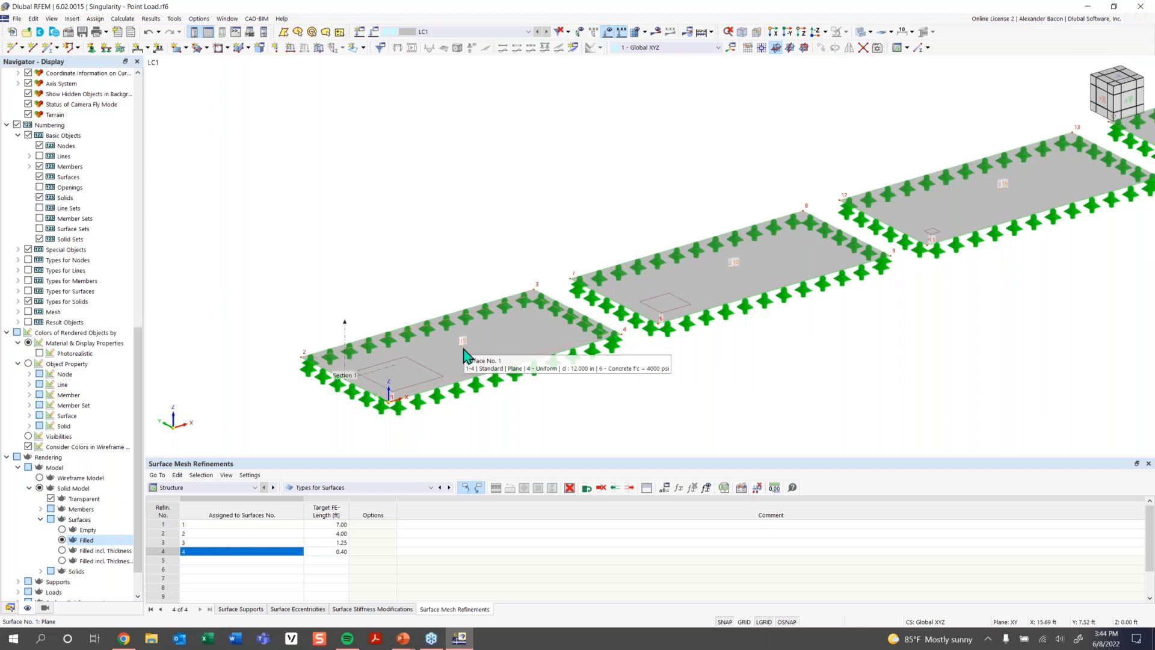
pyautogui.moveTo(784, 288)
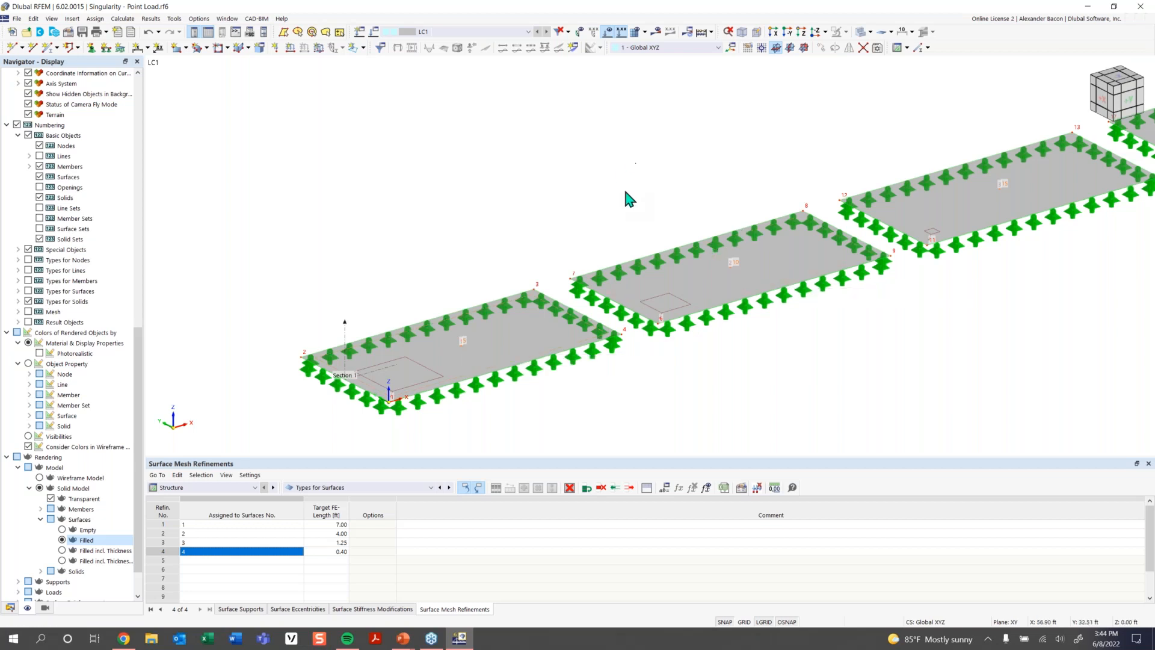
pyautogui.moveTo(867, 263)
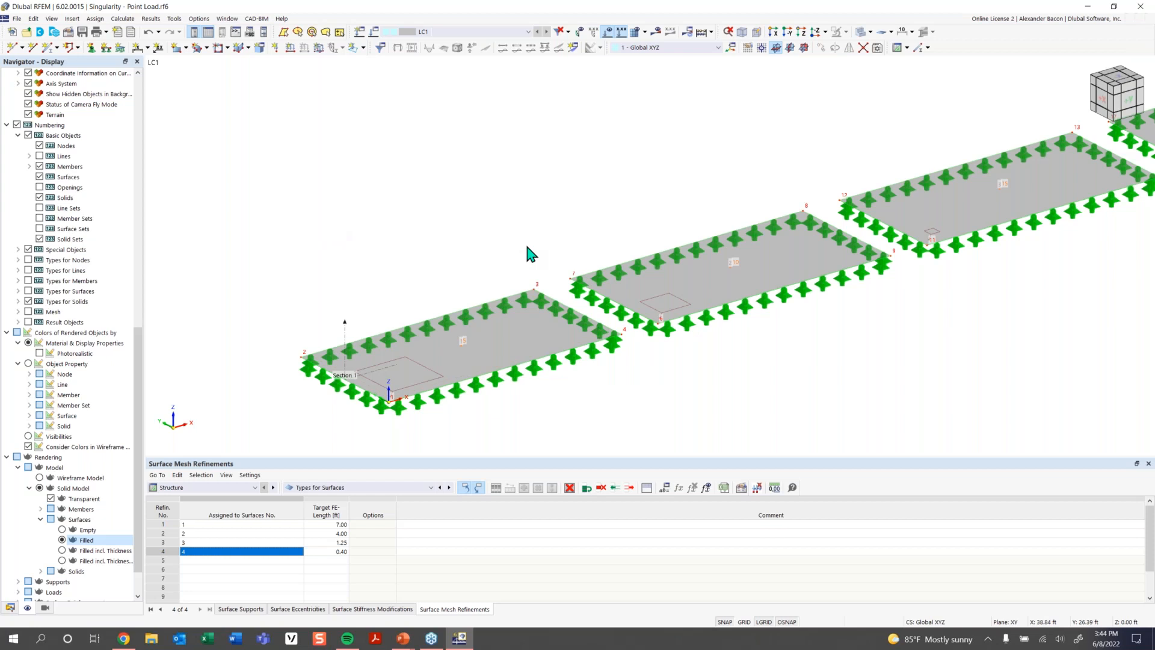
# Define a uniform 5 ksf free rectangular load in LC1 by centre and sides, centred on the first plate at X 16 ft, Y 8 ft
pyautogui.click(363, 48)
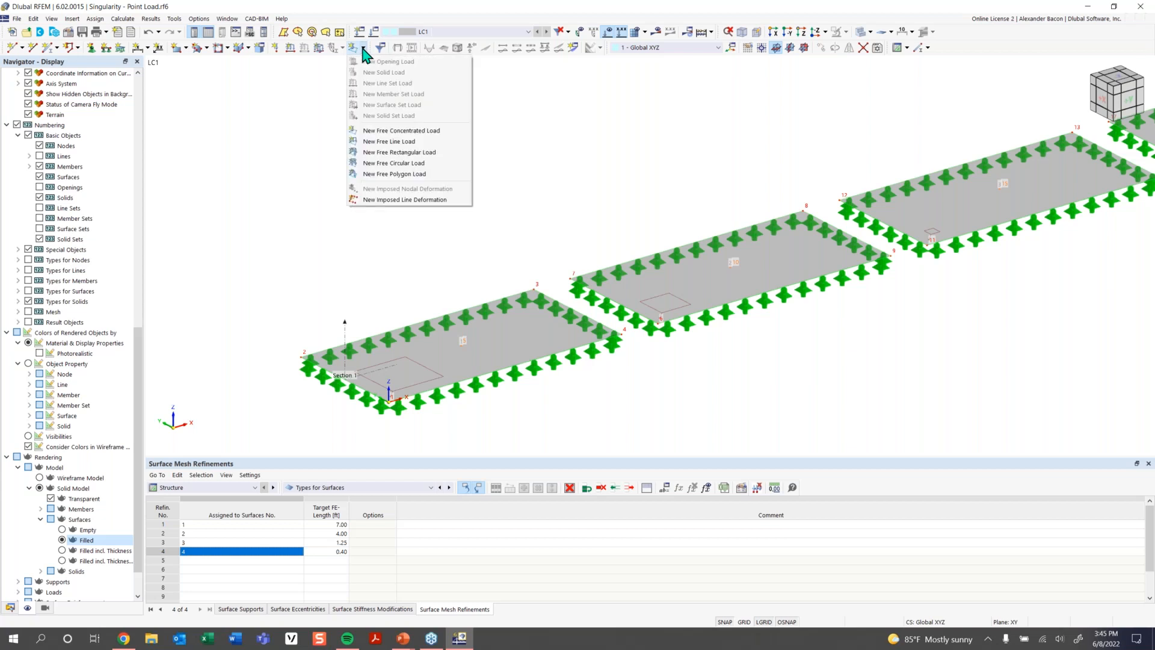
pyautogui.click(407, 154)
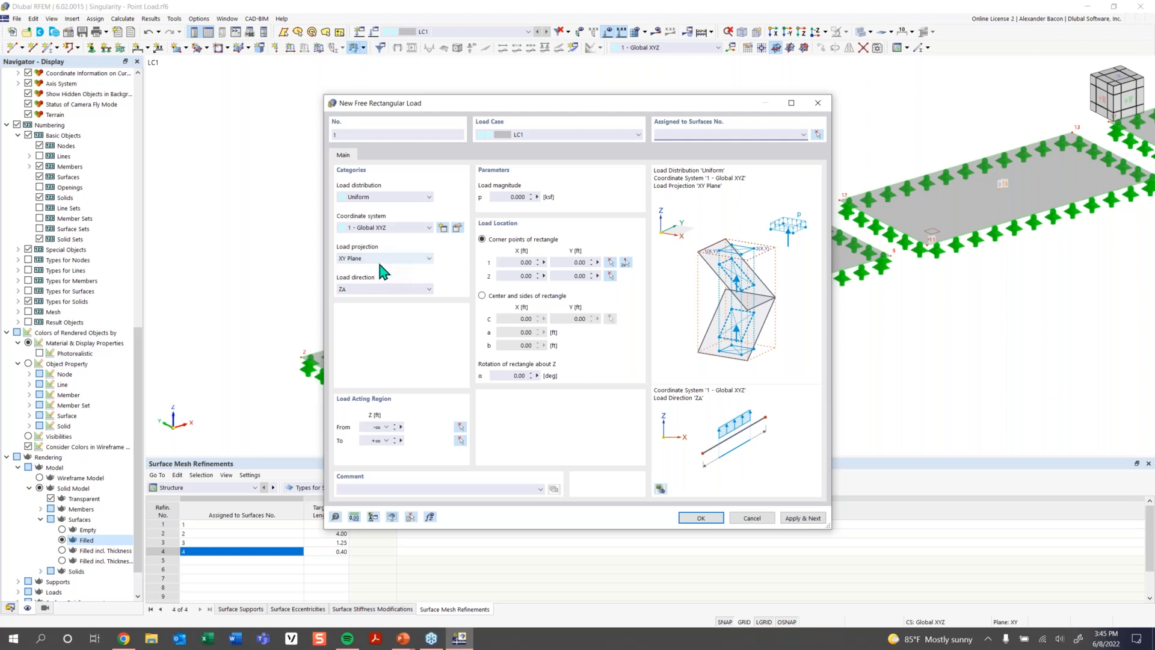
pyautogui.click(379, 290)
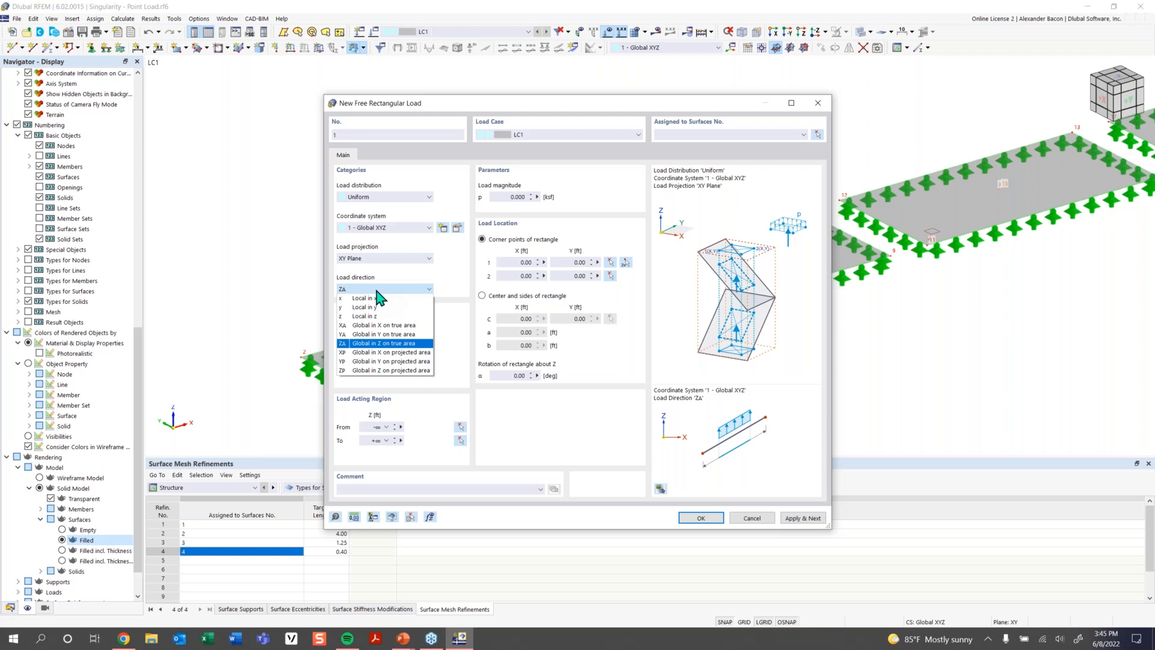
pyautogui.click(377, 290)
pyautogui.click(512, 197)
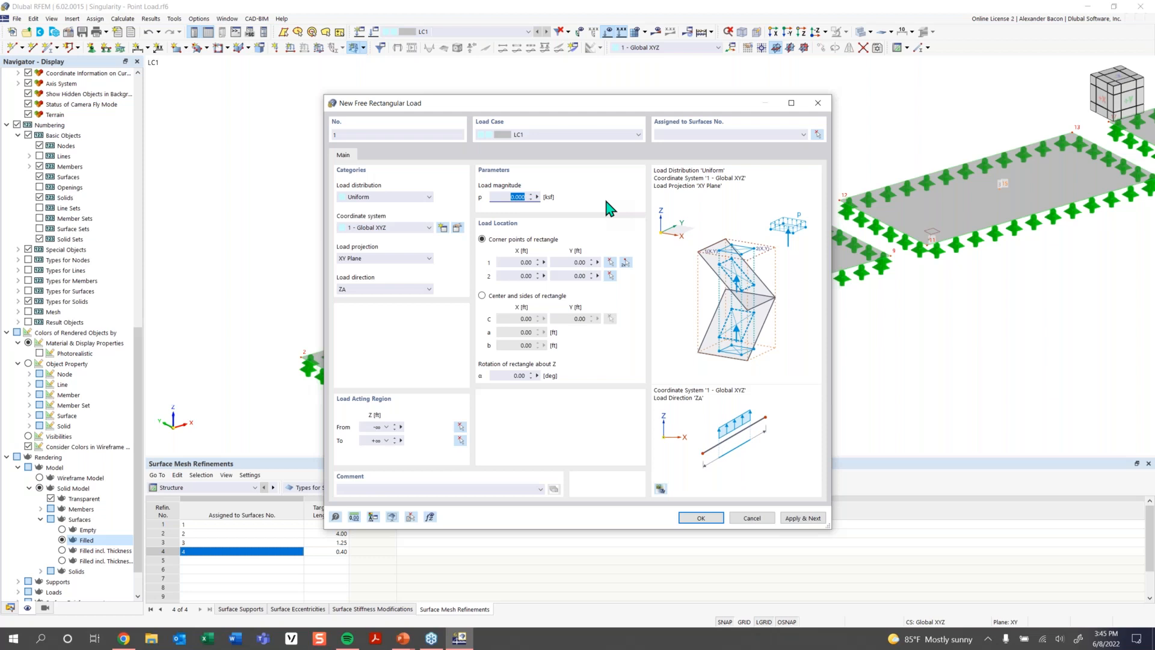
pyautogui.write('5')
pyautogui.click(525, 299)
pyautogui.click(610, 320)
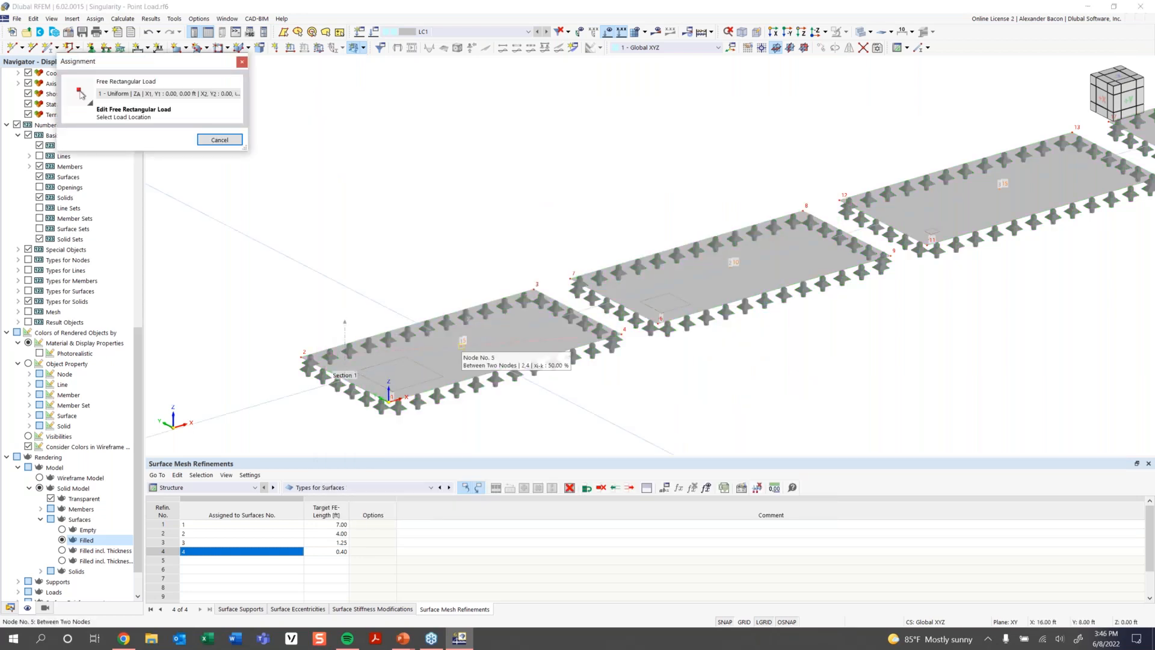
pyautogui.click(700, 259)
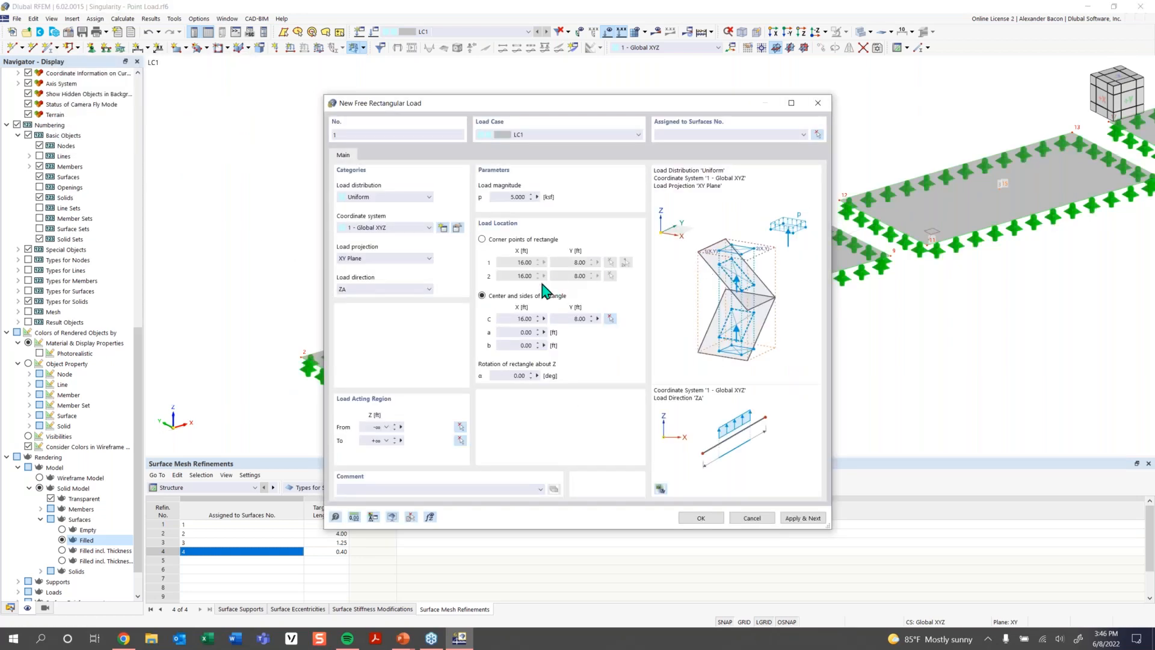
# Set both side lengths, a and b, of the rectangular load to 1.41 ft
pyautogui.click(520, 333)
pyautogui.write('2')
pyautogui.press('Tab')
pyautogui.write('2')
pyautogui.click(527, 332)
pyautogui.write('1.41')
pyautogui.click(519, 345)
pyautogui.write('1.41')
# Accept the rectangular load's definition and assign it to surfaces 1-4
pyautogui.click(700, 520)
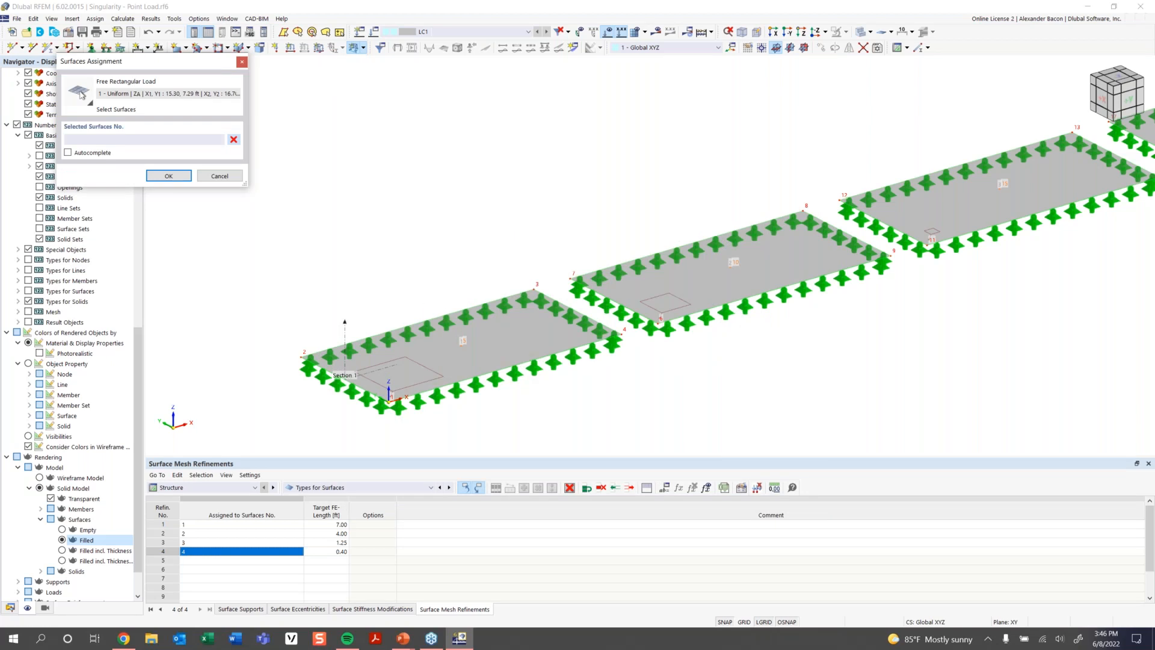
pyautogui.click(482, 344)
pyautogui.moveTo(684, 353); pyautogui.dragTo(543, 423, button='middle')
pyautogui.click(670, 334)
pyautogui.click(762, 299)
pyautogui.click(973, 228)
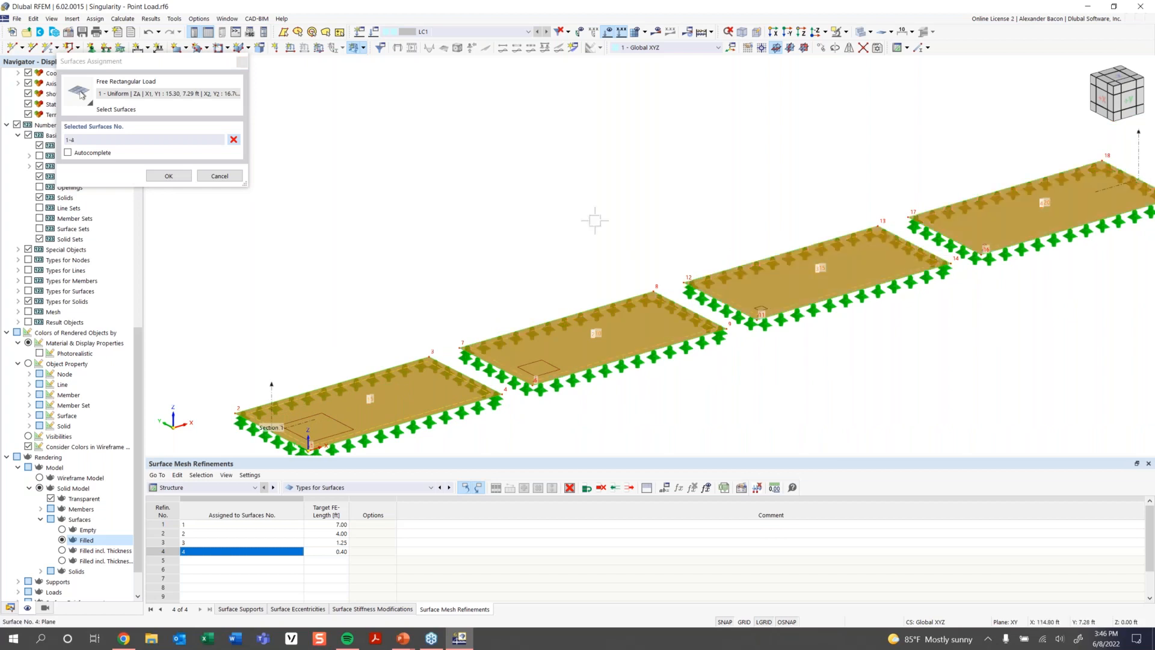
pyautogui.click(168, 176)
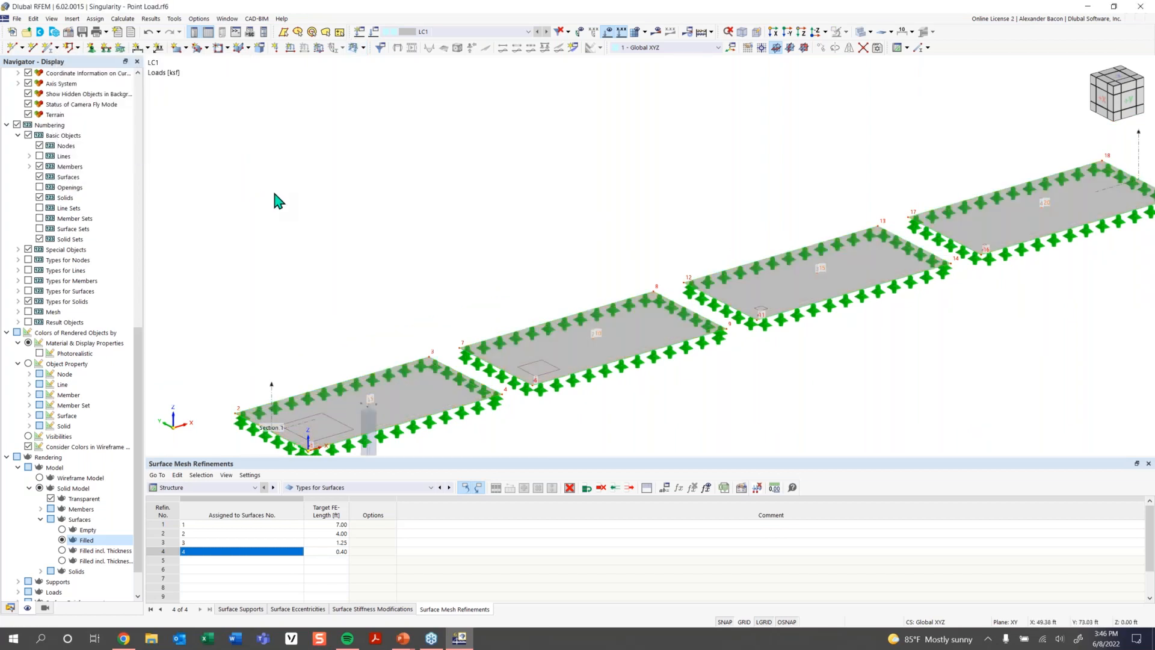
# Reopen the first plate's rectangular load and change its magnitude to -5 ksf so it acts downward
pyautogui.scroll(-4, 526, 330)
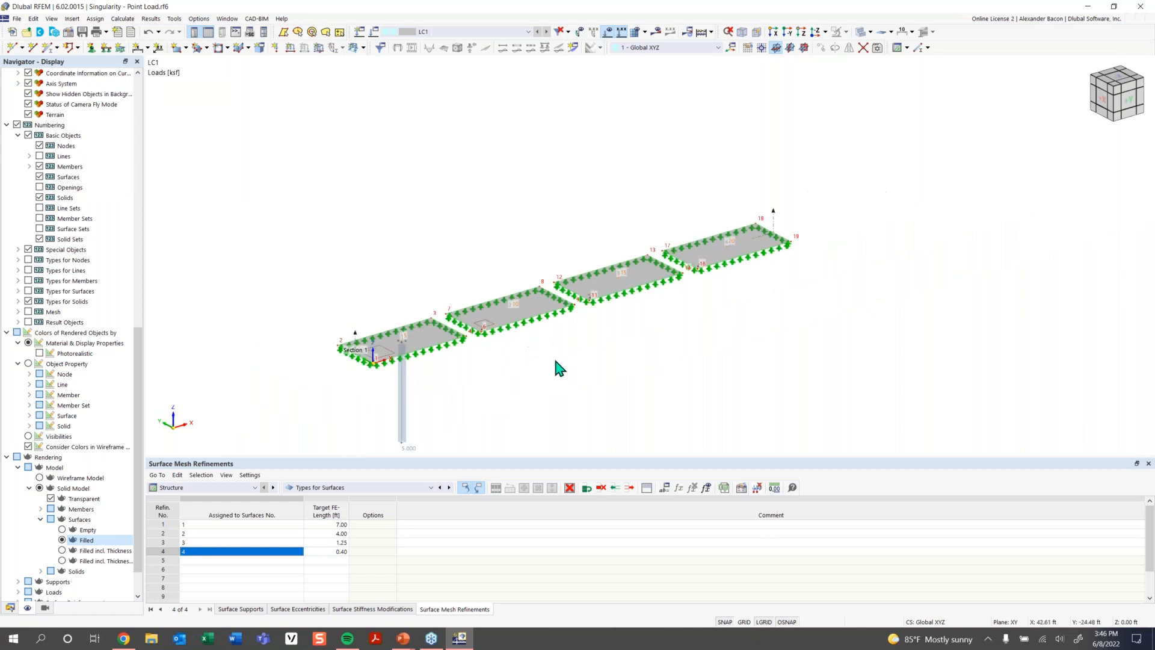
pyautogui.scroll(5, 478, 296)
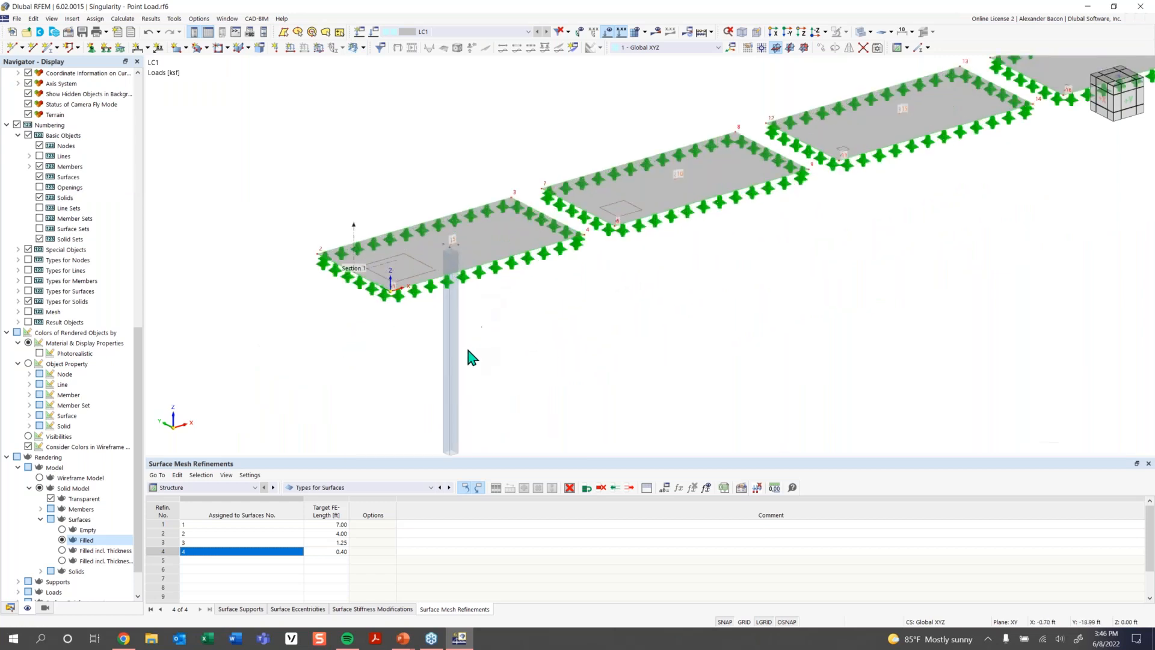
pyautogui.moveTo(458, 374); pyautogui.dragTo(462, 337, button='middle')
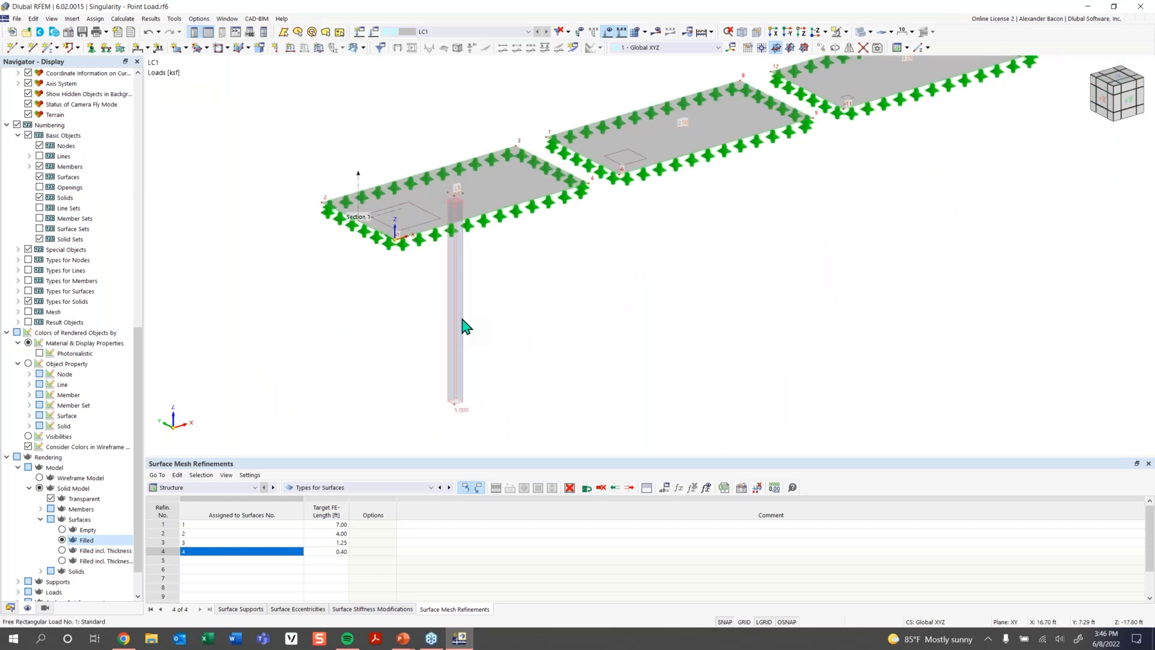
pyautogui.doubleClick(463, 326)
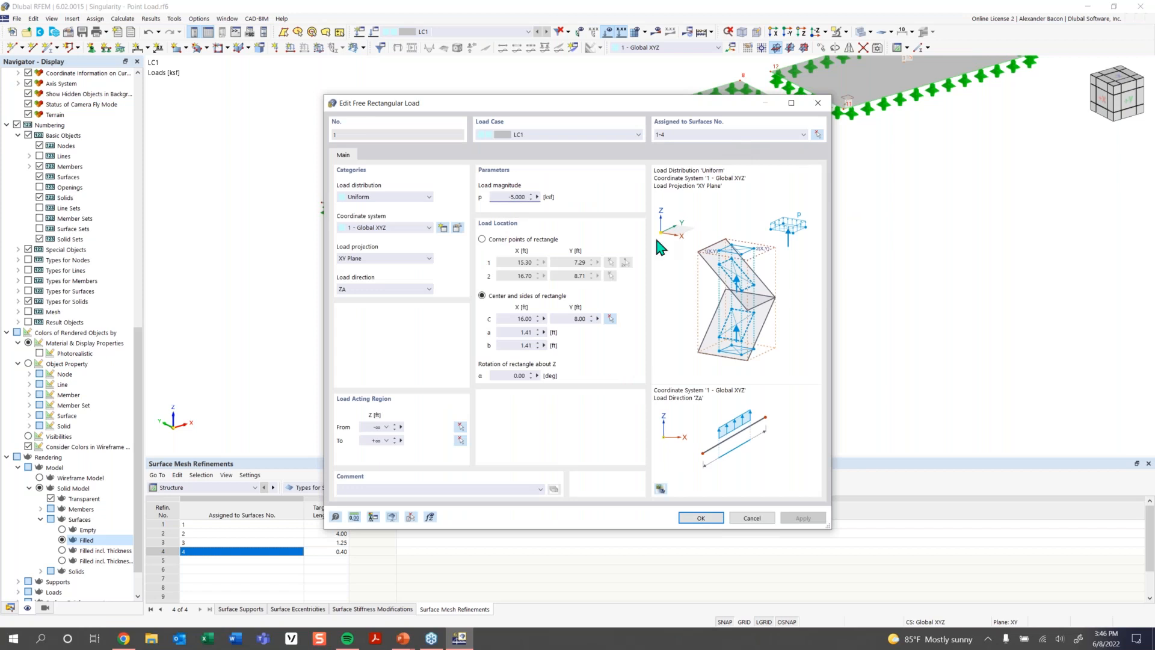
# Pick the second plate's midpoint, X 53 ft, Y 8 ft, as the rectangular load's centre
pyautogui.click(610, 319)
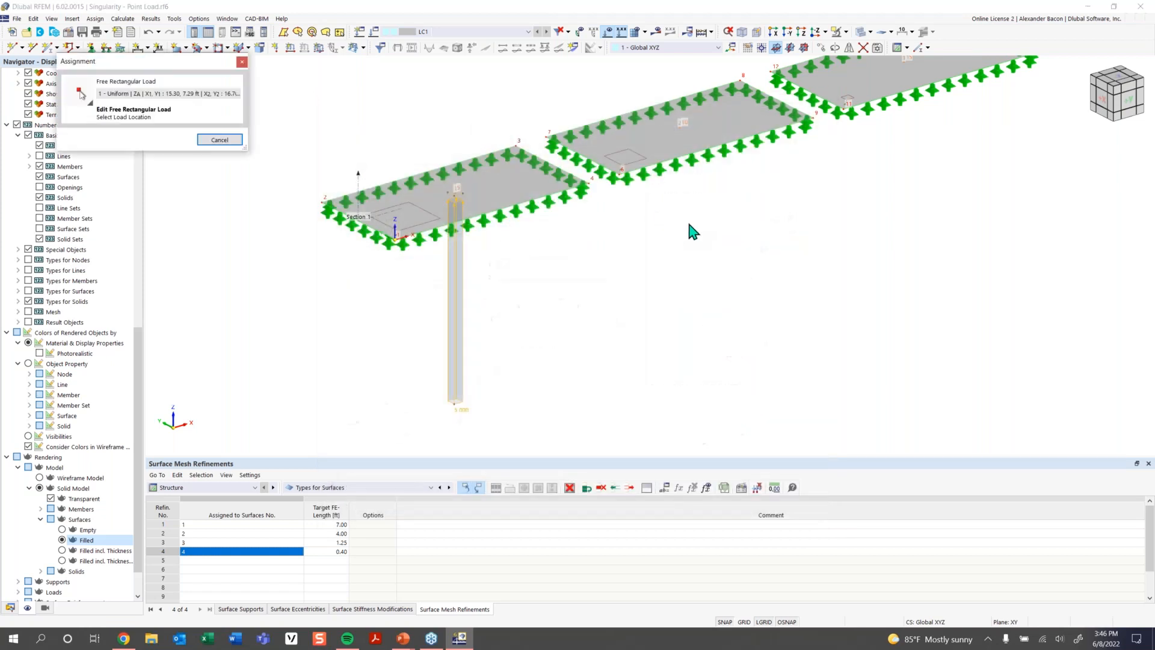
pyautogui.moveTo(632, 259); pyautogui.dragTo(439, 366, button='middle')
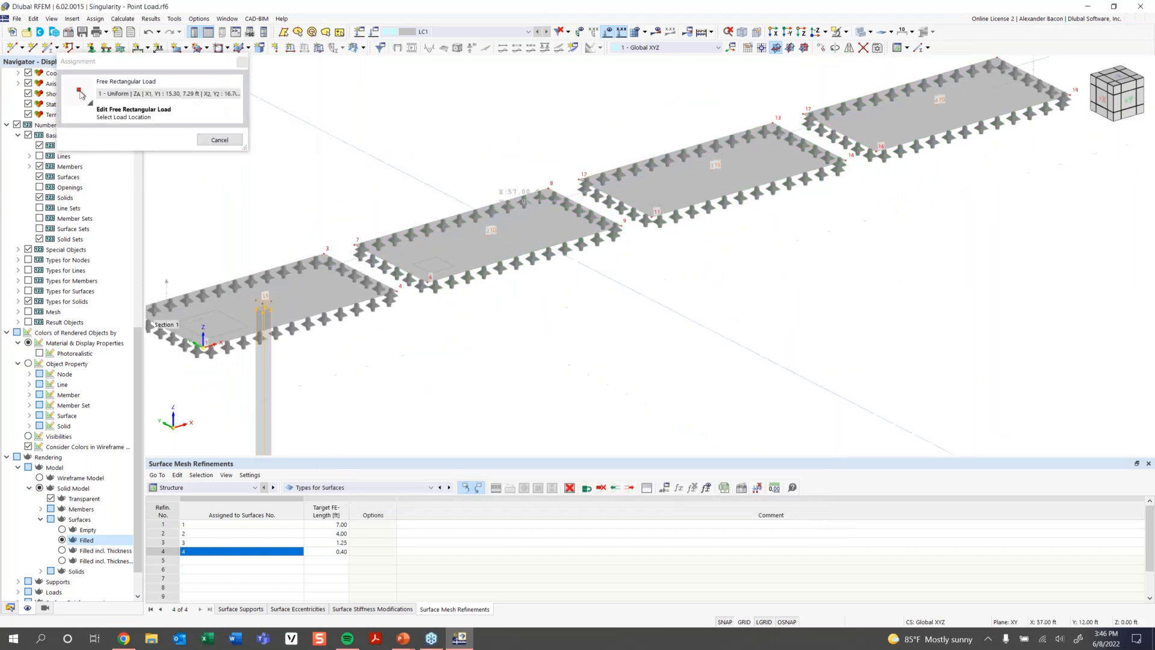
pyautogui.click(489, 233)
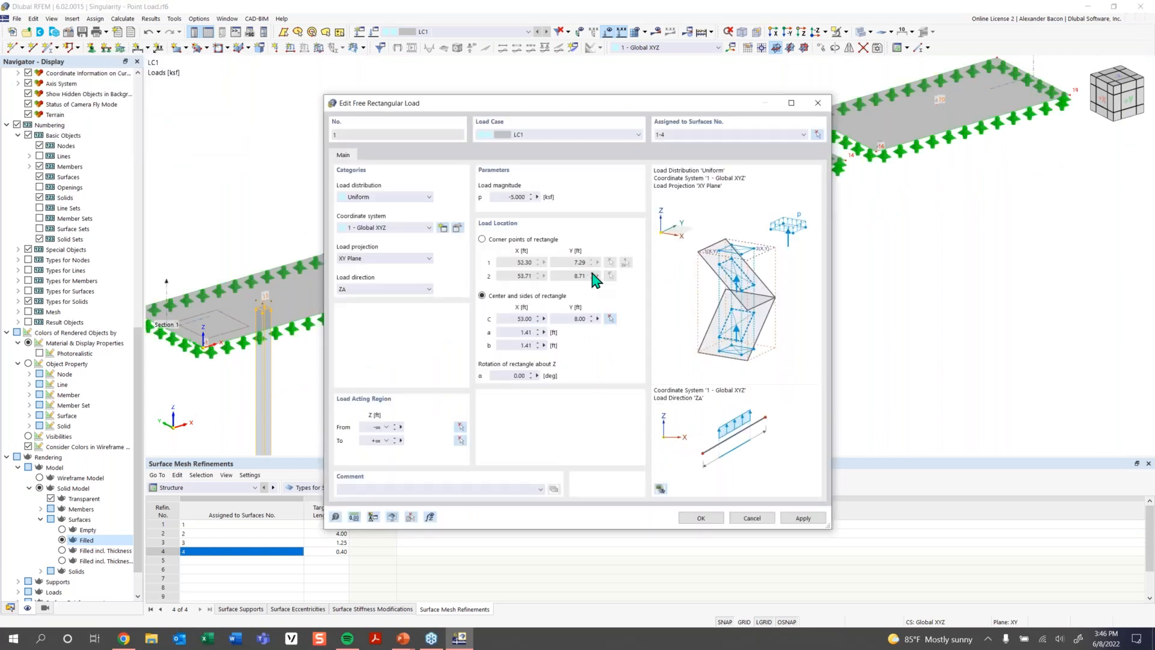
# Pick the first plate's midpoint, X 16 ft, Y 8 ft, as the load centre and accept the edited rectangular load
pyautogui.click(610, 319)
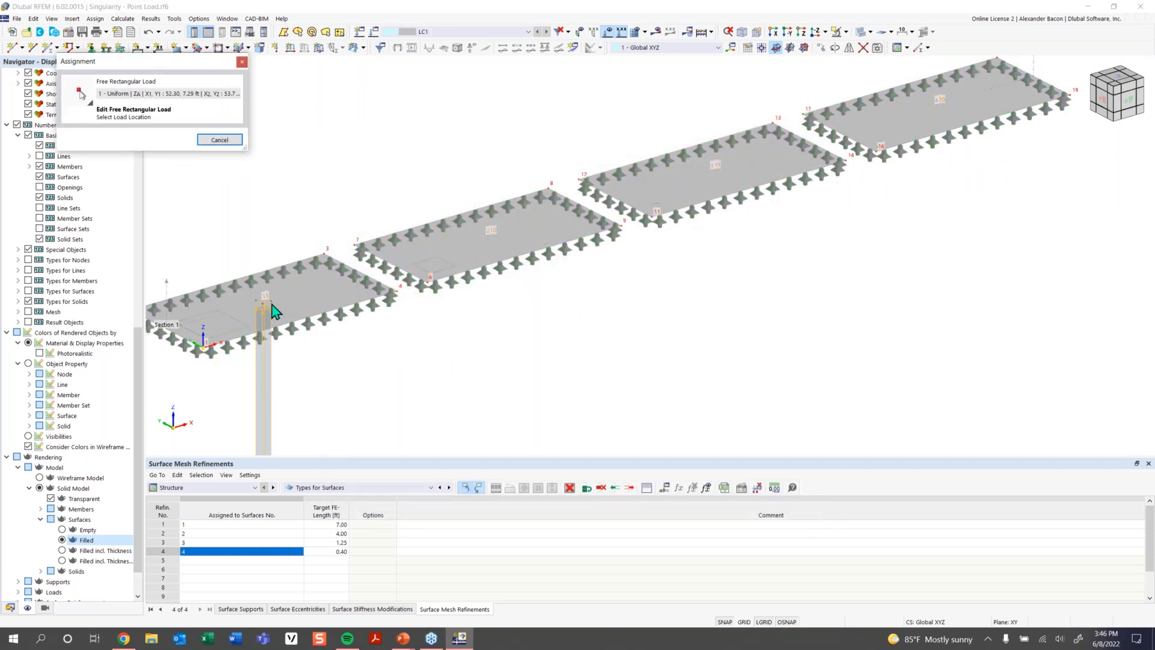
pyautogui.click(263, 306)
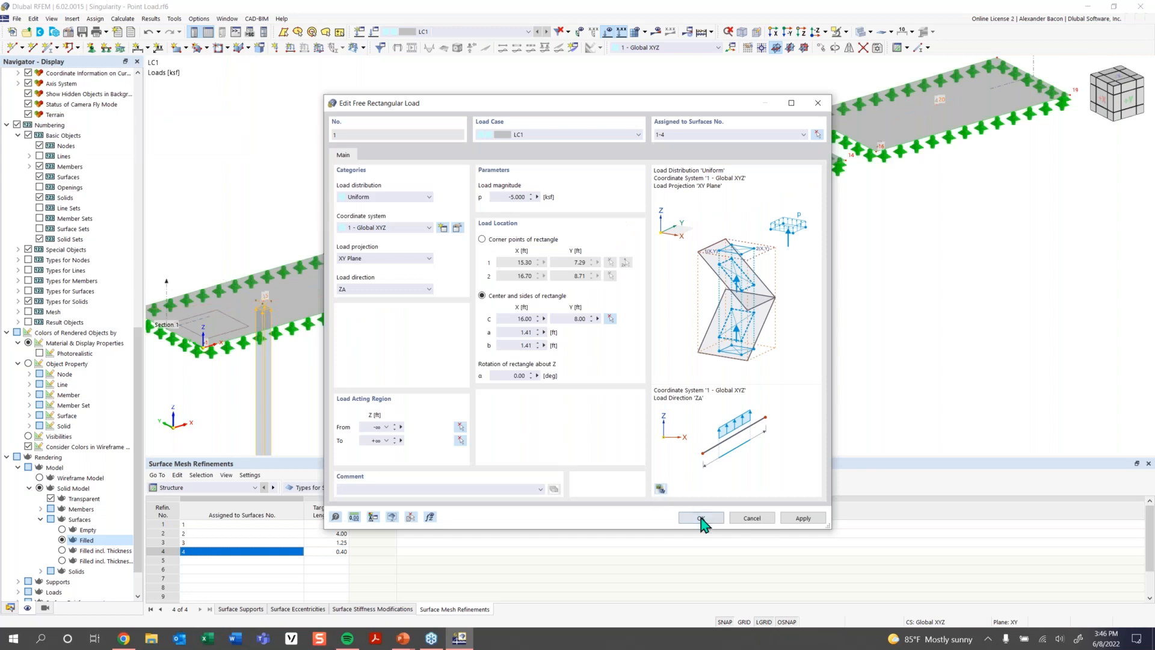
pyautogui.click(701, 518)
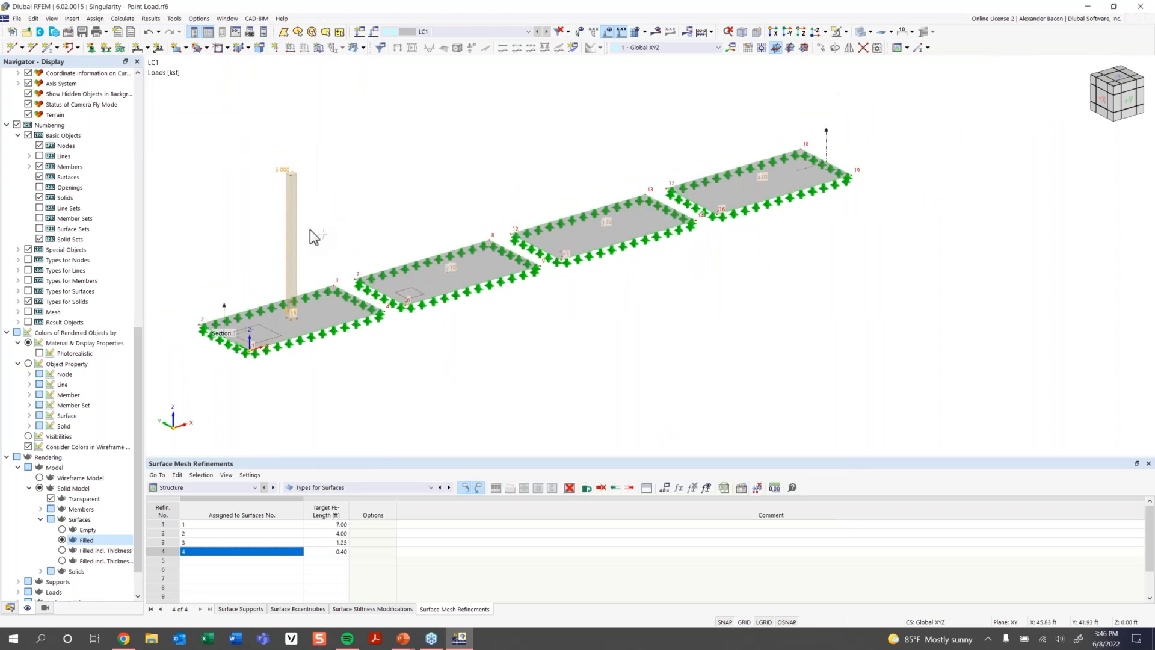
# Copy the first plate's free rectangular load onto the midpoints of the second, third and fourth plates
pyautogui.moveTo(293, 259); pyautogui.dragTo(609, 235)
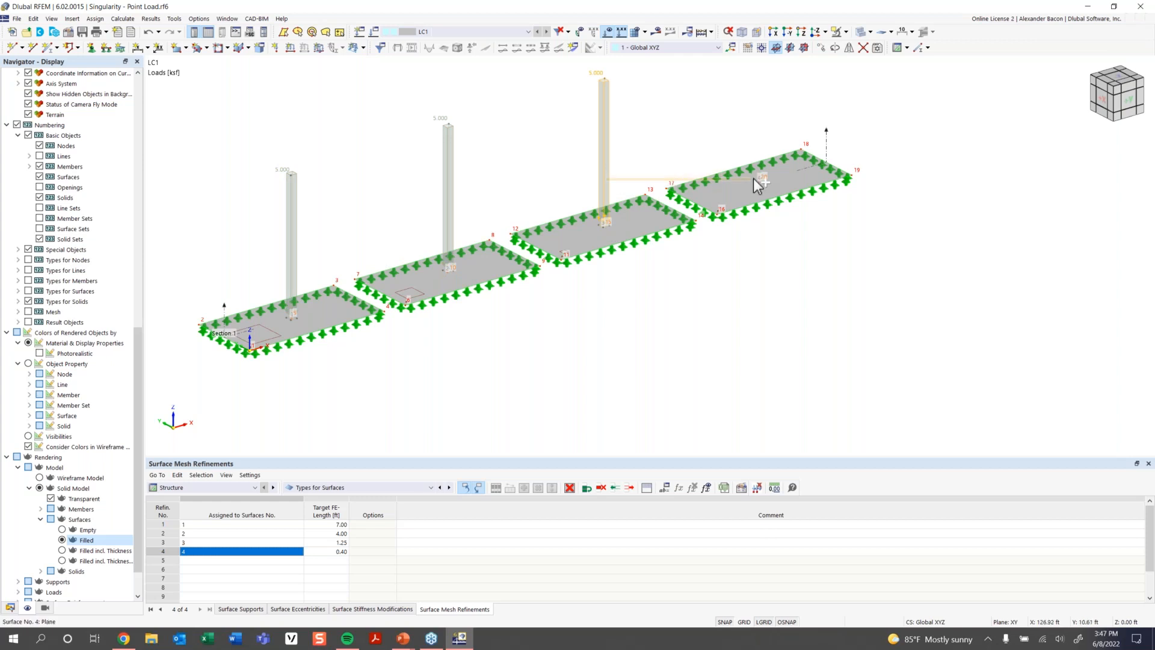
pyautogui.moveTo(602, 160); pyautogui.dragTo(759, 181)
pyautogui.scroll(-1, 763, 261)
pyautogui.moveTo(760, 265); pyautogui.dragTo(752, 306, button='middle')
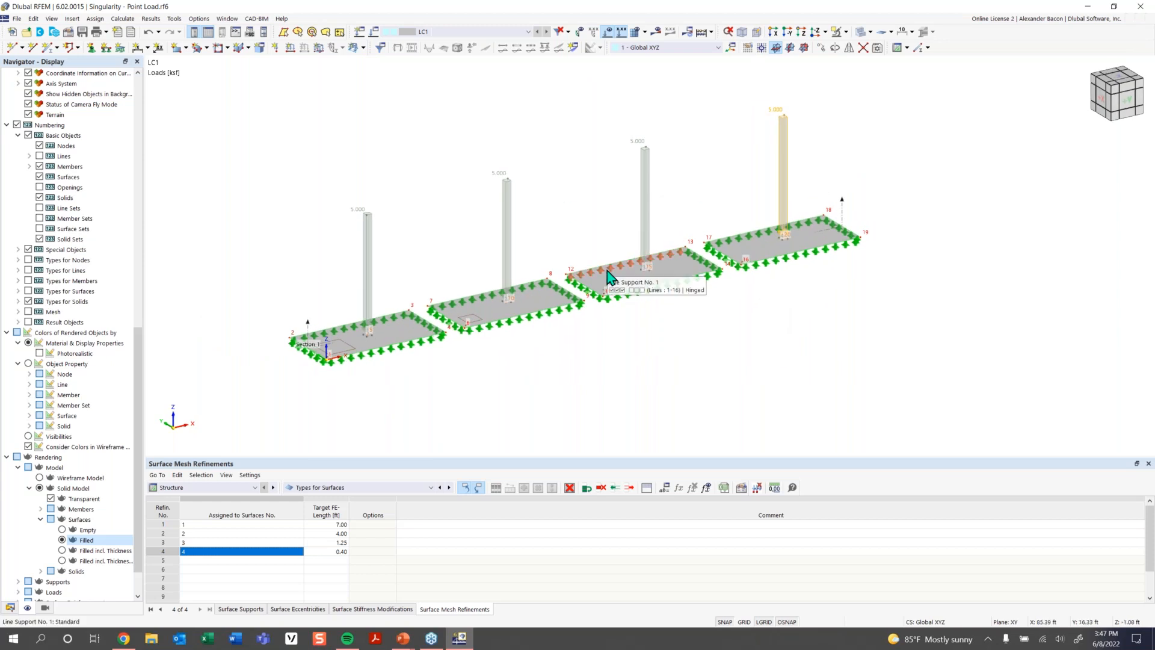
# Calculate load case LC1 and compare the mx section diagram peaks of the plates in a side view
pyautogui.click(699, 32)
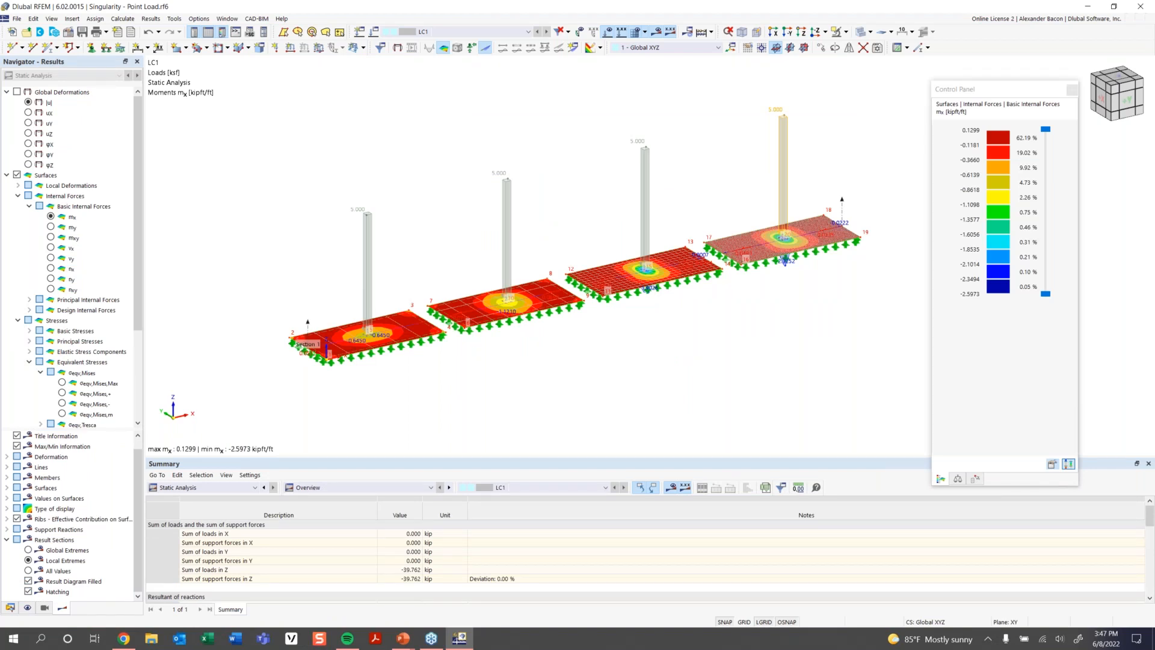
pyautogui.keyDown('ctrl'); pyautogui.moveTo(690, 331); pyautogui.dragTo(660, 333, button='middle'); pyautogui.keyUp('ctrl')
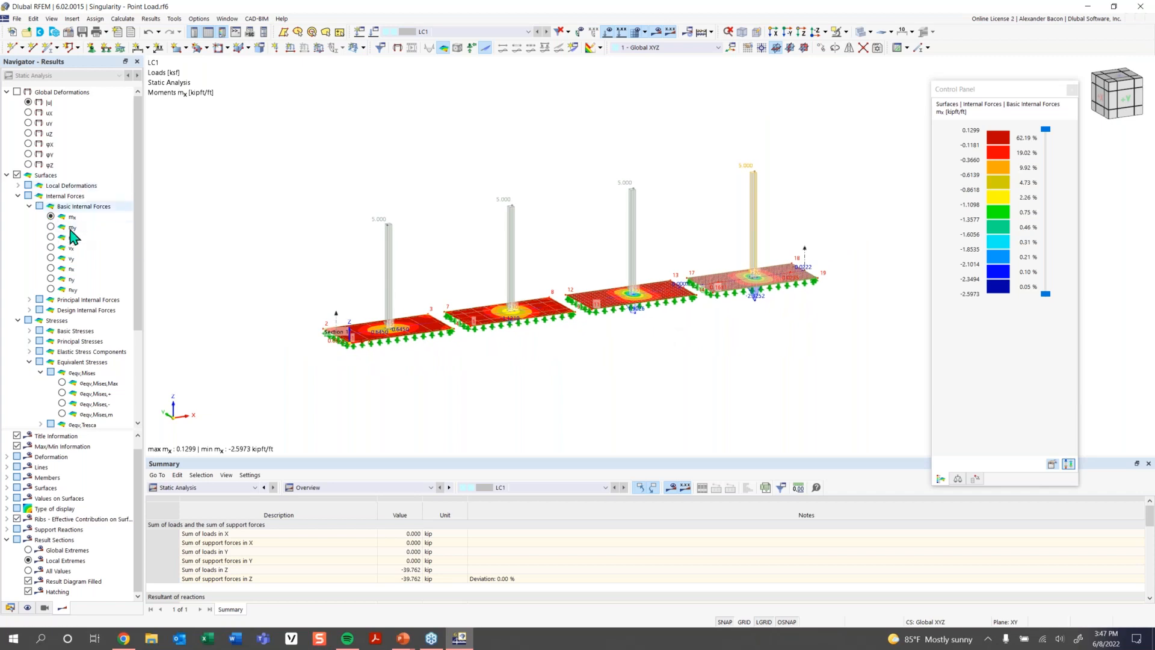
pyautogui.scroll(-4, 78, 391)
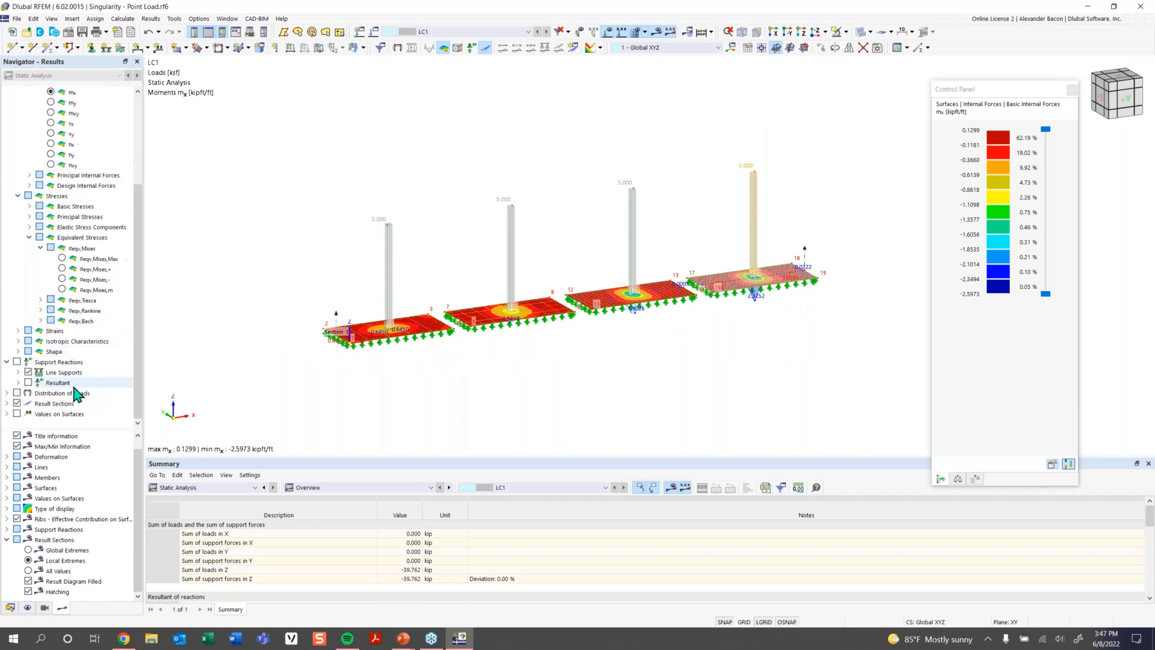
pyautogui.scroll(2, 483, 360)
pyautogui.keyDown('ctrl'); pyautogui.moveTo(482, 360); pyautogui.dragTo(466, 323, button='middle'); pyautogui.keyUp('ctrl')
pyautogui.moveTo(697, 363); pyautogui.dragTo(630, 370, button='middle')
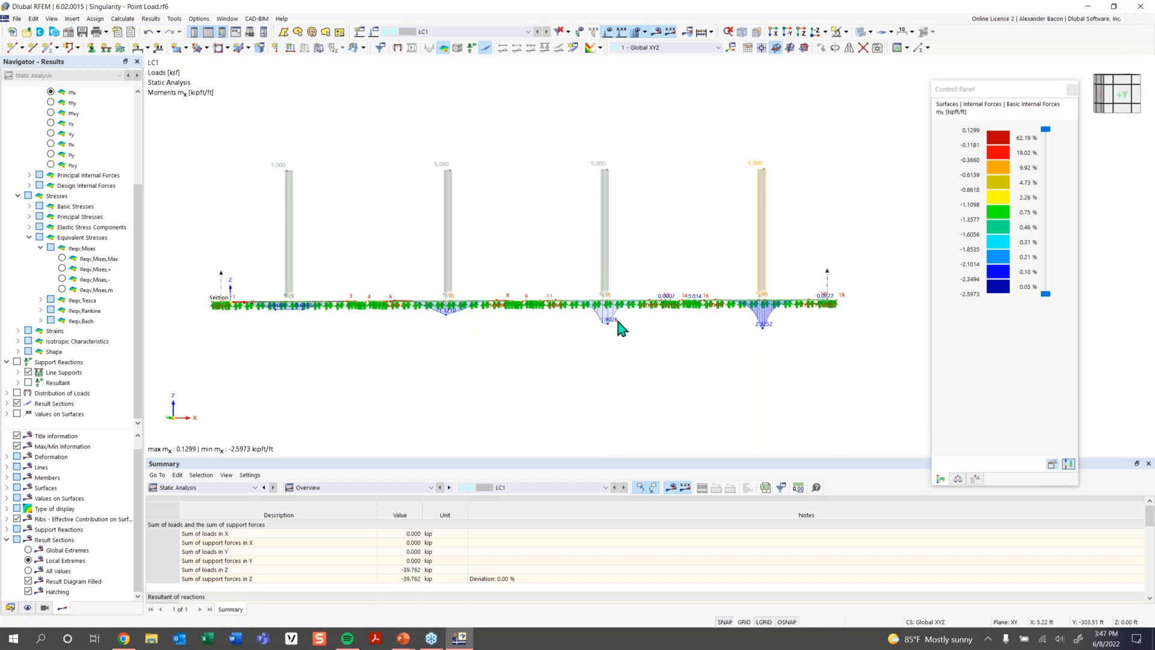
pyautogui.scroll(5, 599, 328)
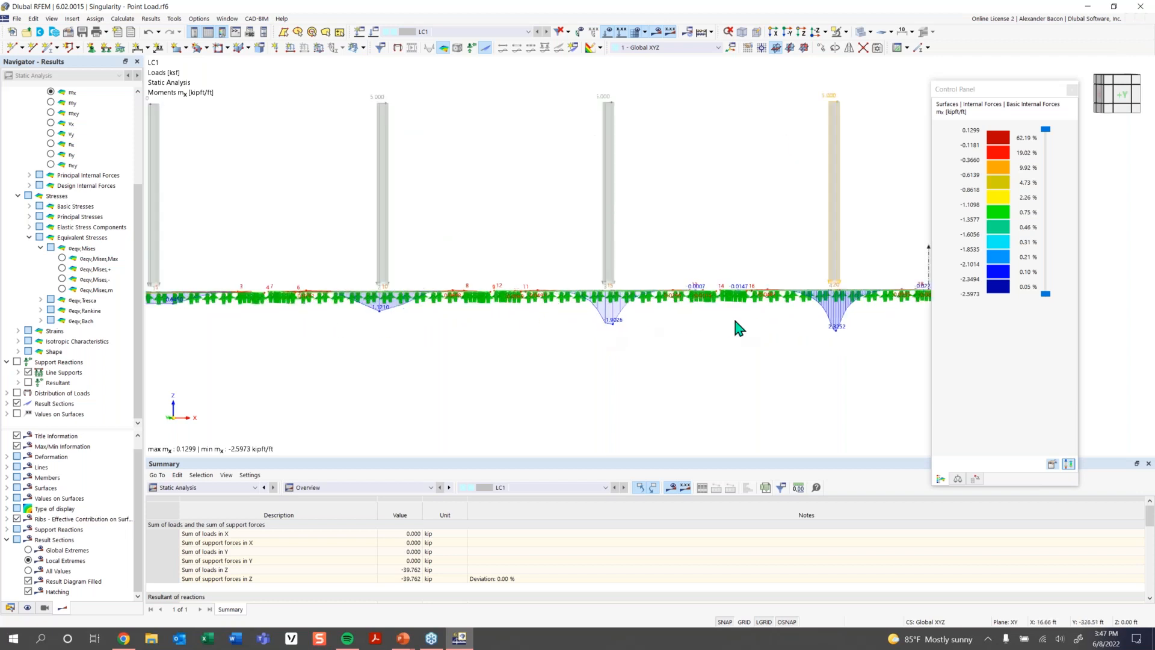
pyautogui.scroll(1, 529, 337)
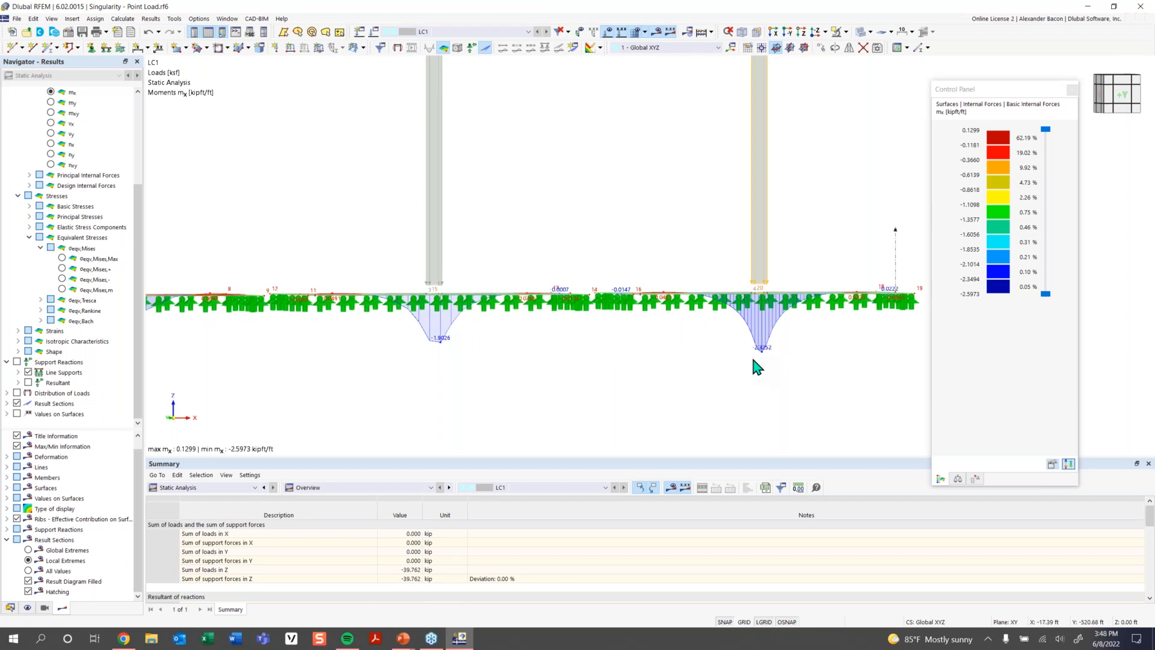
# Examine the mx contours and mesh beneath the rectangular loads on the third and fourth plates up close
pyautogui.keyDown('ctrl'); pyautogui.moveTo(557, 263); pyautogui.dragTo(467, 279, button='middle'); pyautogui.keyUp('ctrl')
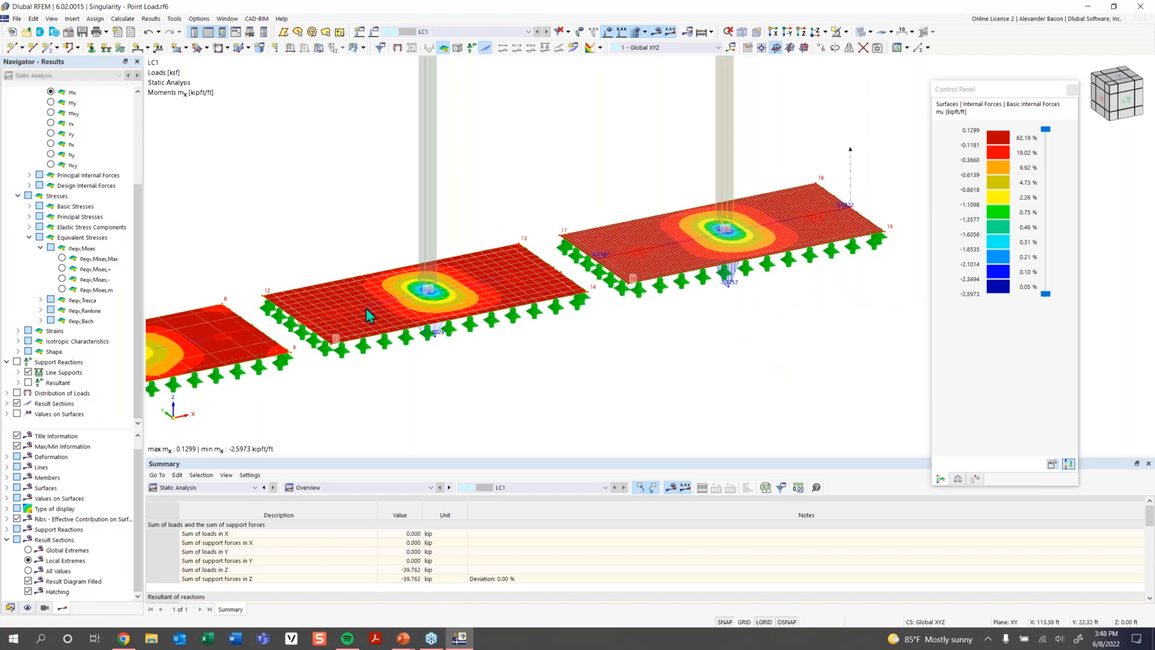
pyautogui.scroll(2, 431, 293)
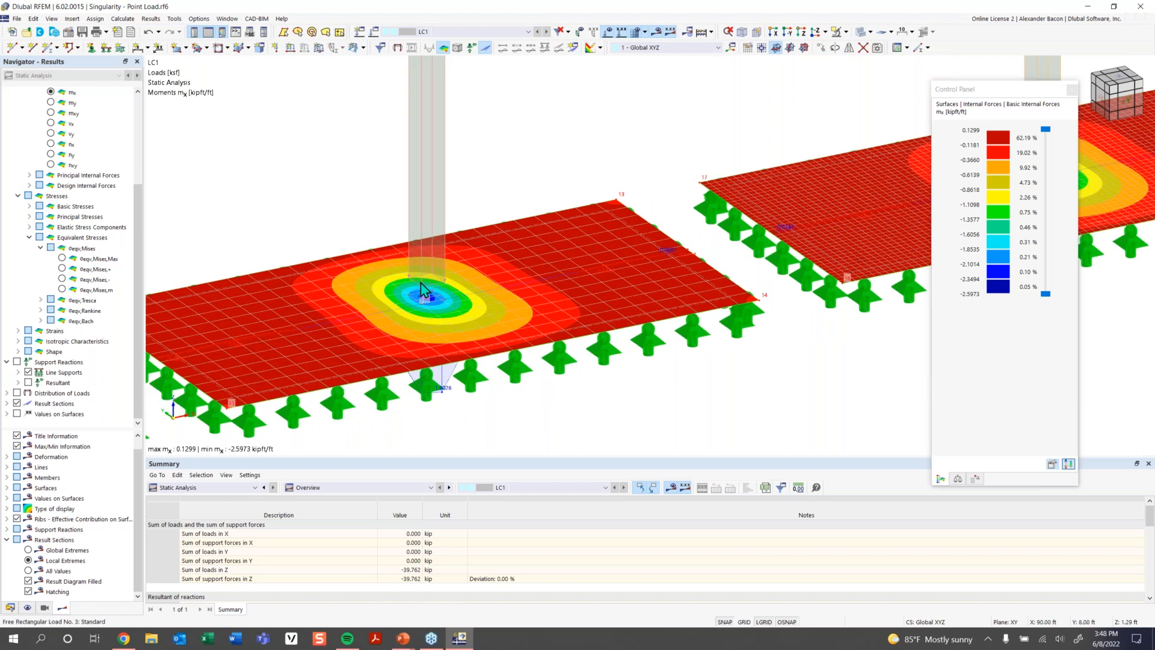
pyautogui.scroll(2, 484, 276)
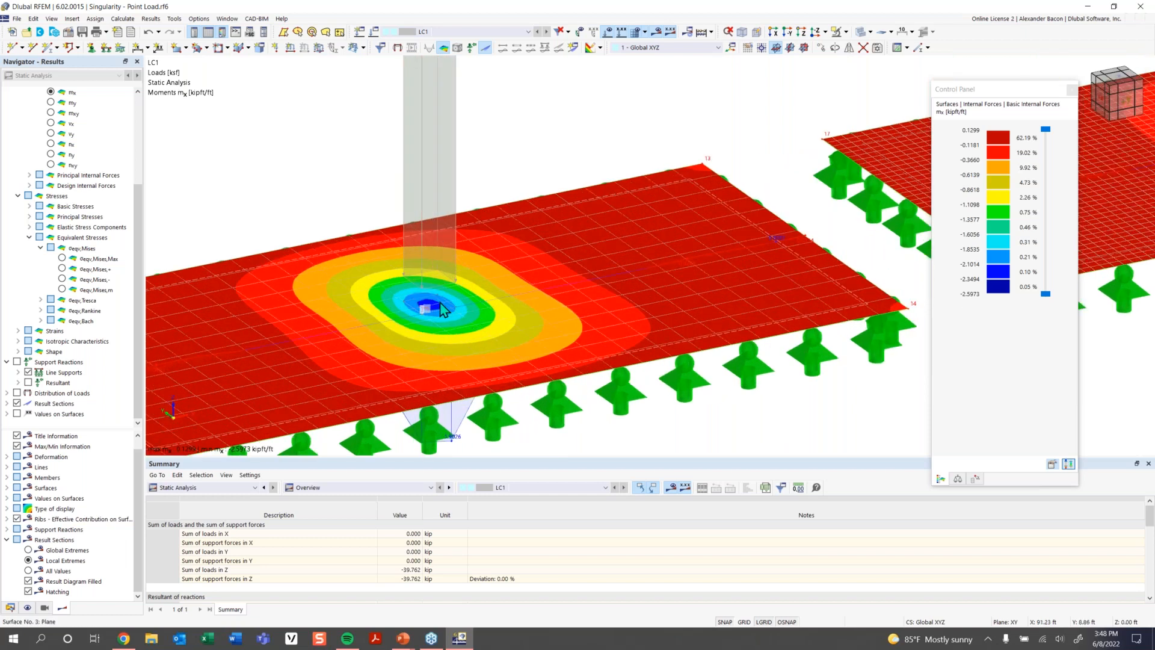
pyautogui.scroll(2, 443, 308)
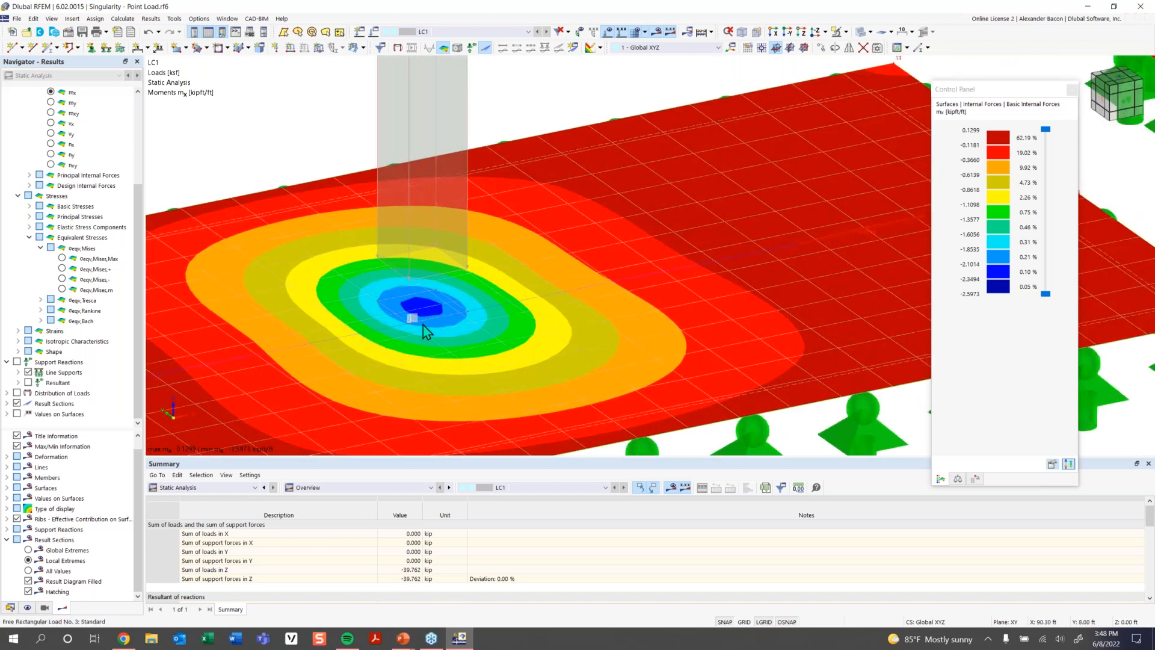
pyautogui.scroll(-5, 427, 331)
pyautogui.moveTo(361, 379); pyautogui.dragTo(467, 374, button='middle')
pyautogui.scroll(5, 514, 325)
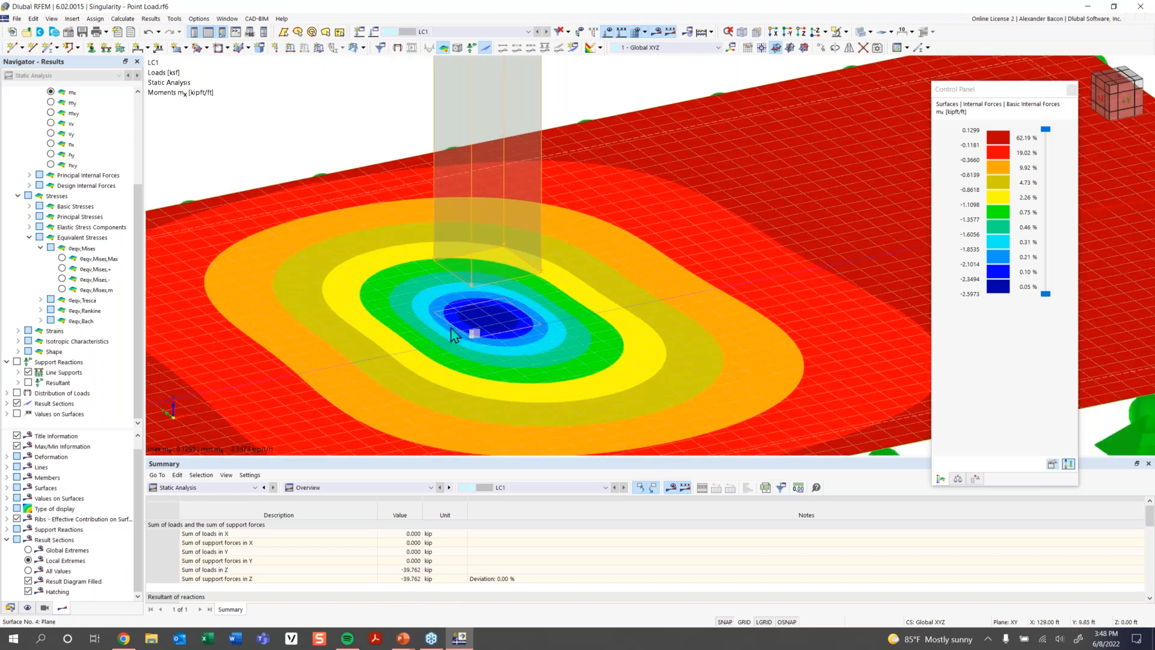
pyautogui.scroll(-3, 469, 310)
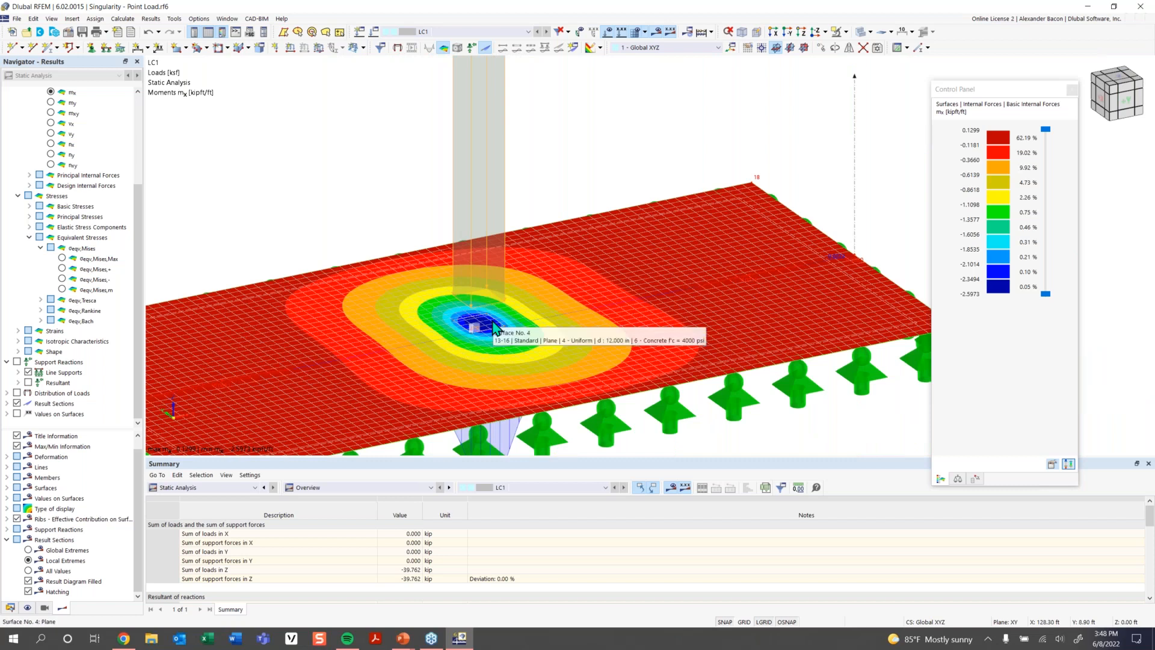
pyautogui.scroll(-2, 471, 344)
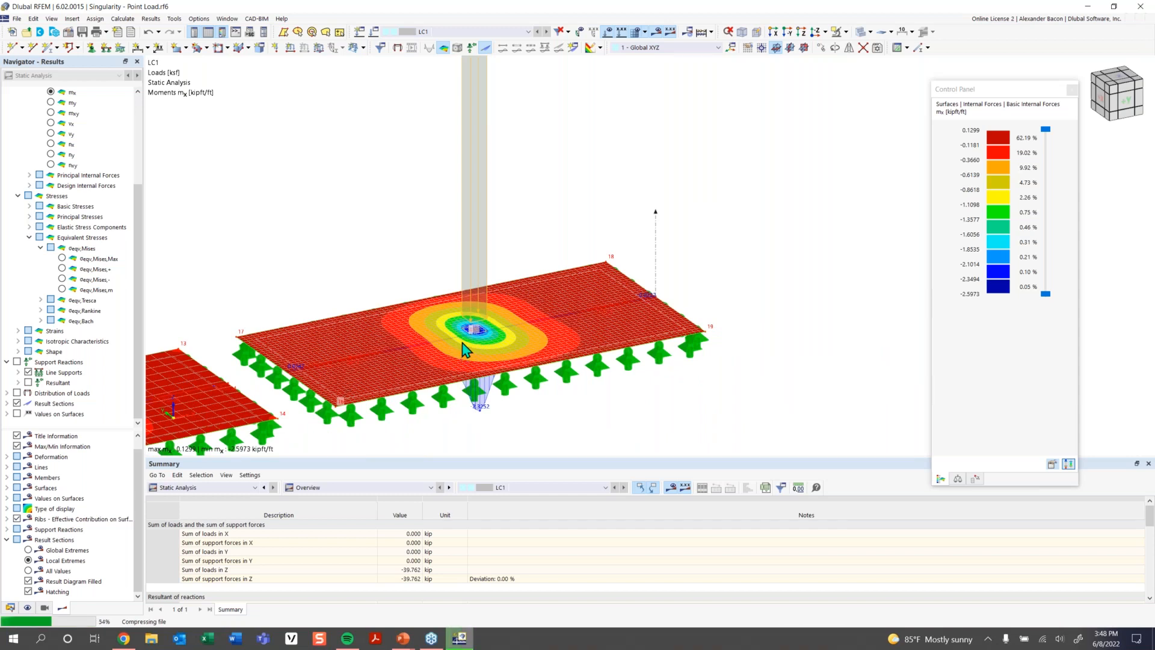
pyautogui.scroll(-1, 516, 350)
pyautogui.moveTo(517, 351); pyautogui.dragTo(615, 315, button='middle')
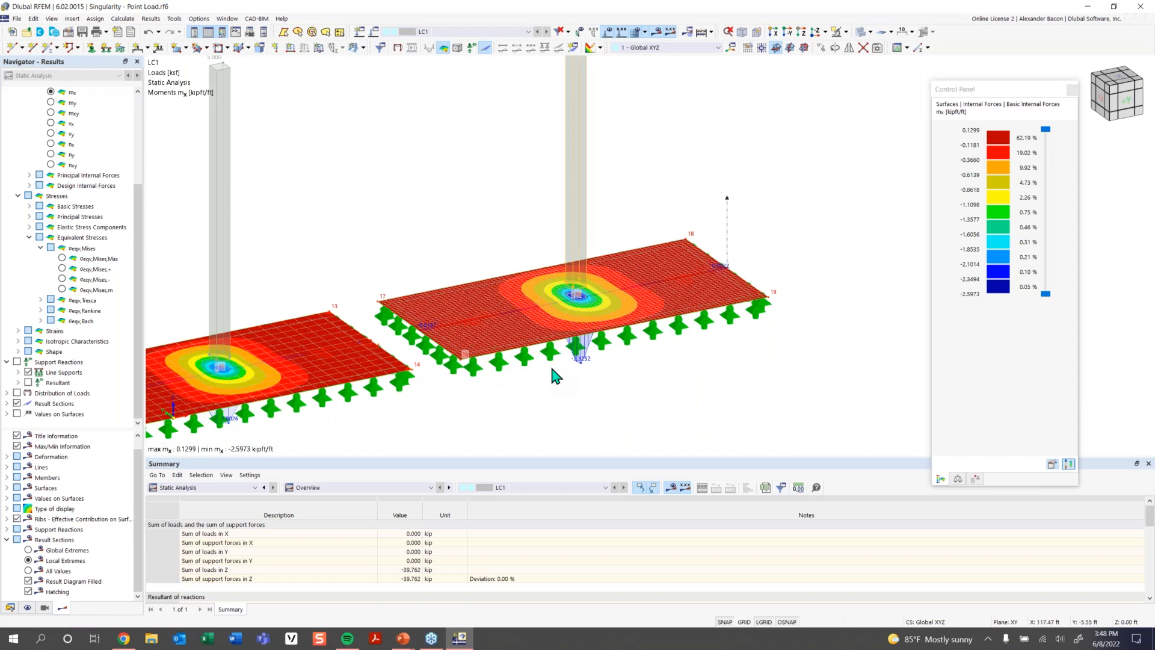
# Open the result diagrams for the result section running through all four plates
pyautogui.scroll(-3, 538, 368)
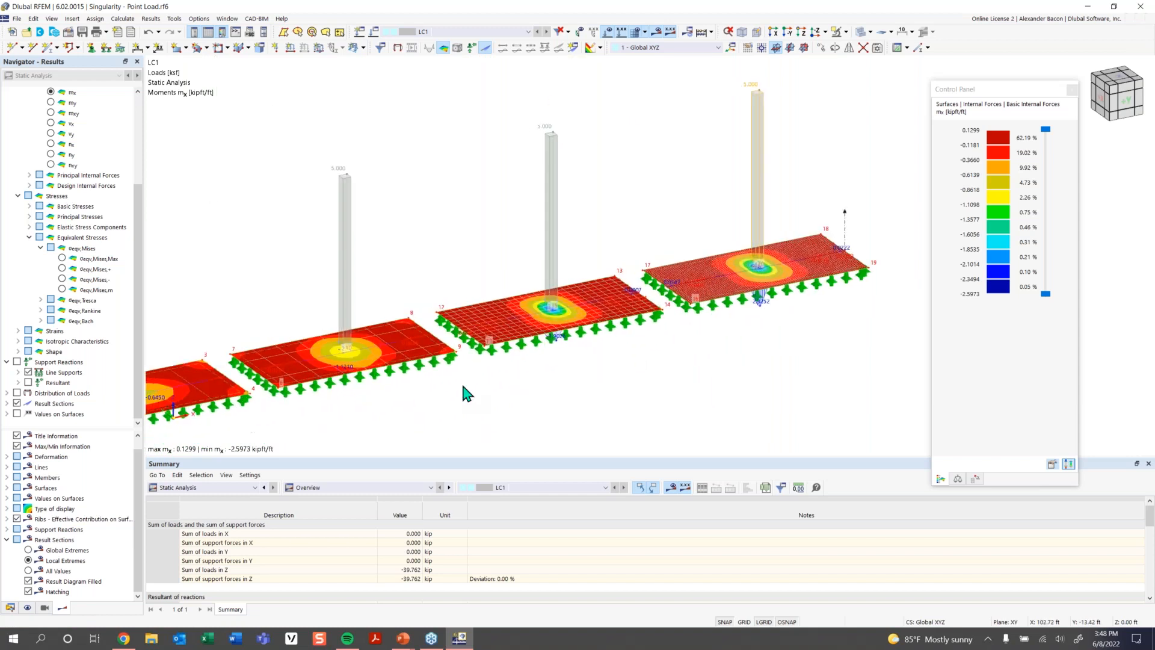
pyautogui.scroll(-3, 617, 358)
pyautogui.moveTo(619, 369); pyautogui.dragTo(451, 368, button='middle')
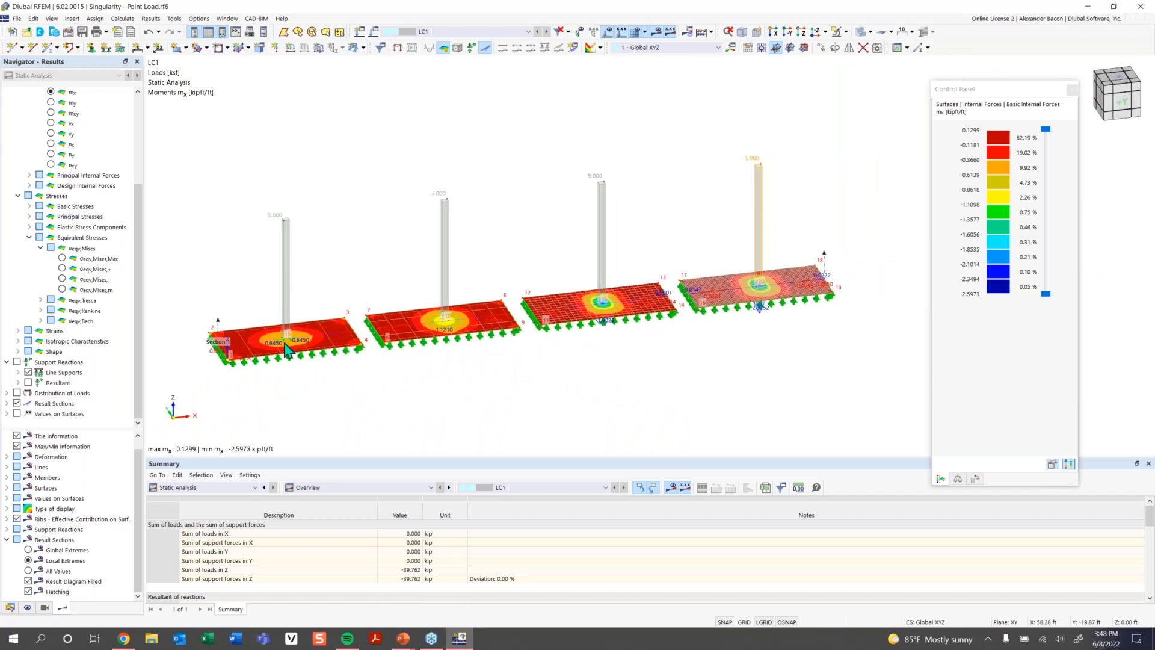
pyautogui.rightClick(218, 332)
pyautogui.click(284, 384)
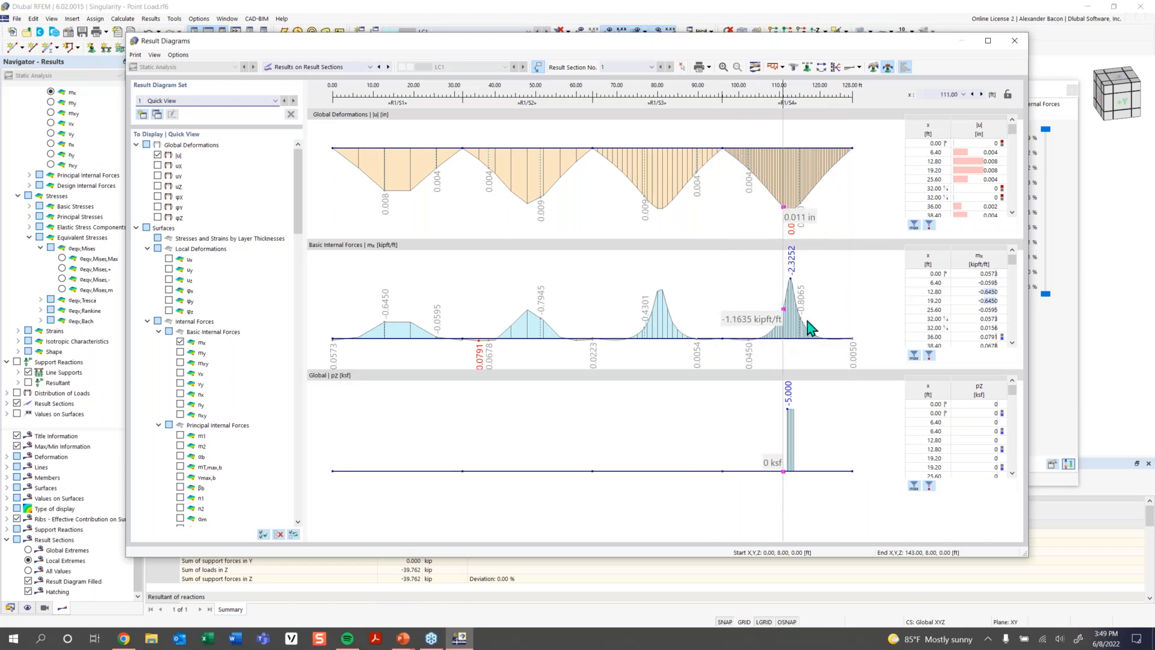
# Define a smooth range from 111.295 ft to 112.71 ft with constant distribution for the result diagrams and accept it
pyautogui.click(888, 68)
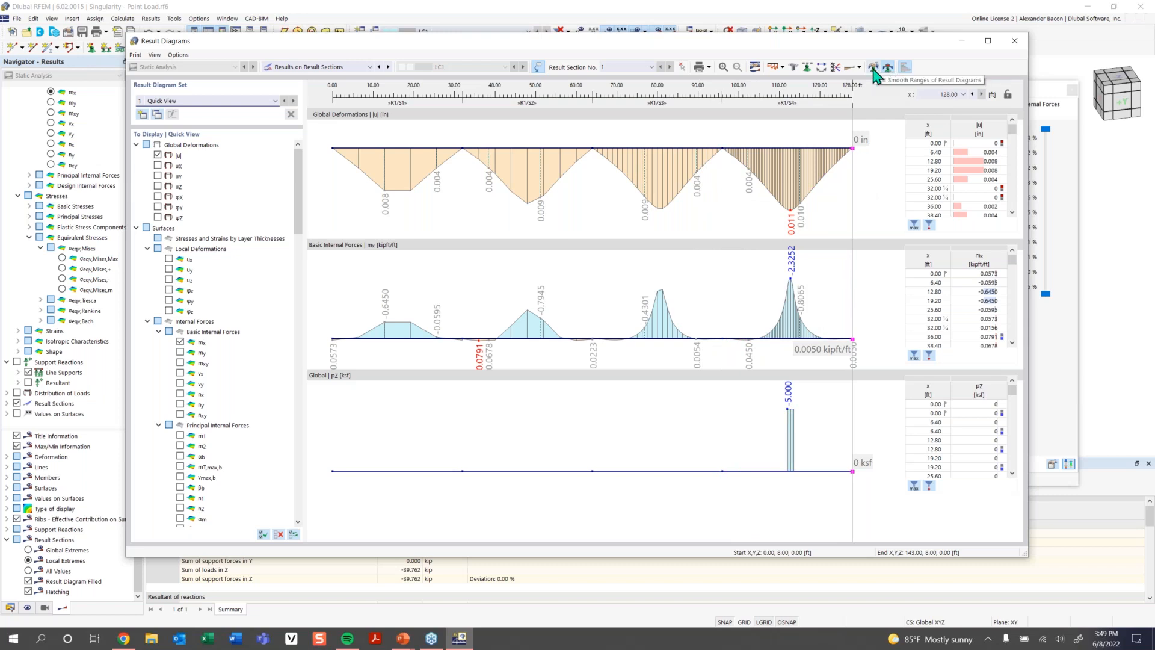
pyautogui.click(873, 68)
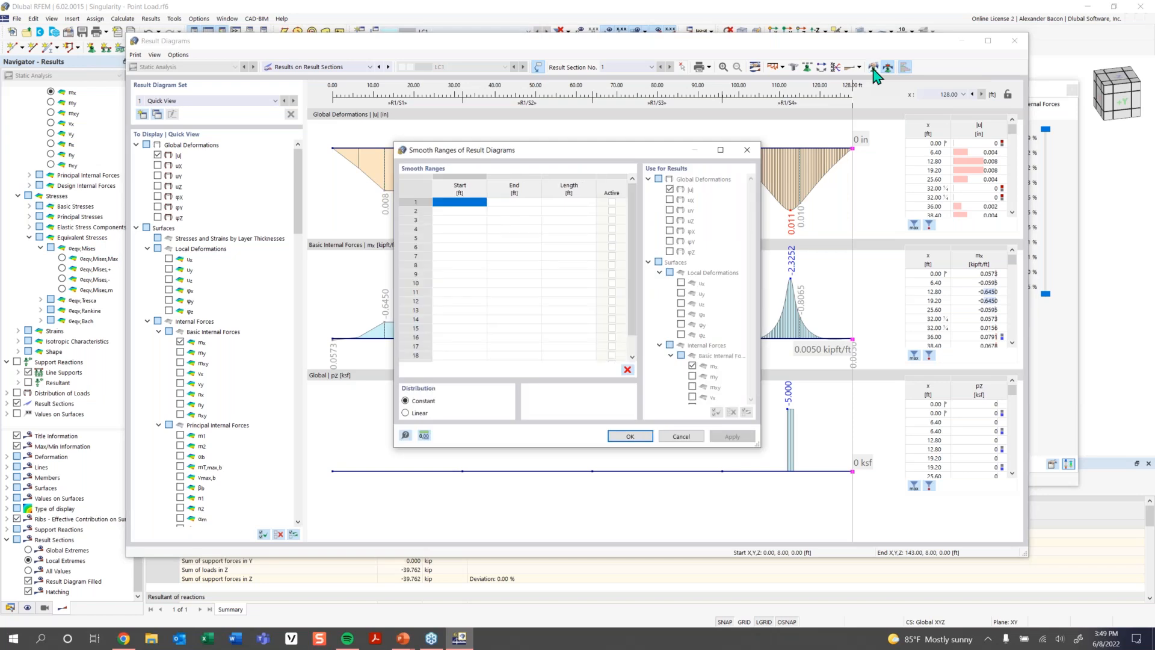
pyautogui.click(464, 204)
pyautogui.moveTo(480, 150); pyautogui.dragTo(469, 368)
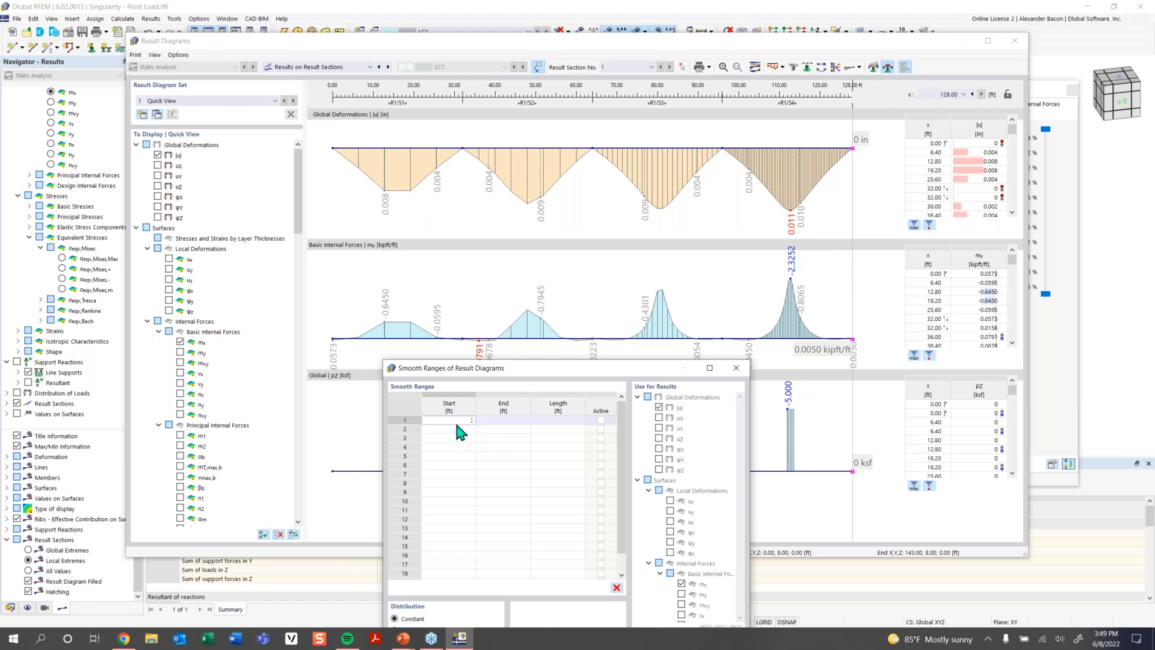
pyautogui.write('11')
pyautogui.write('.295')
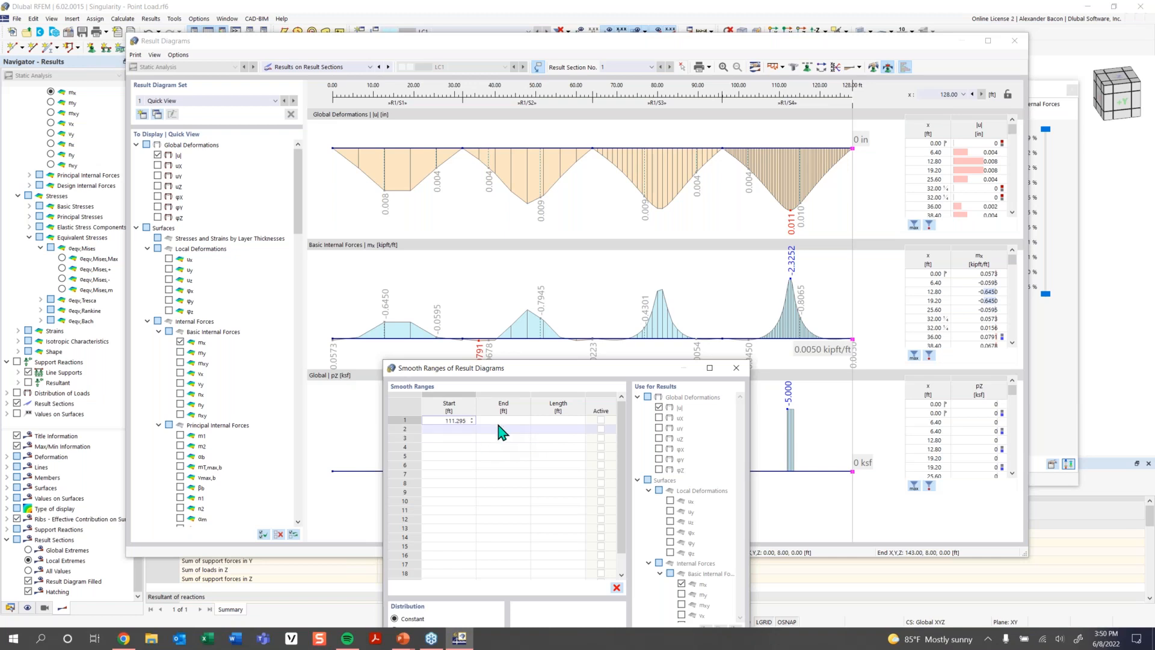
pyautogui.click(525, 421)
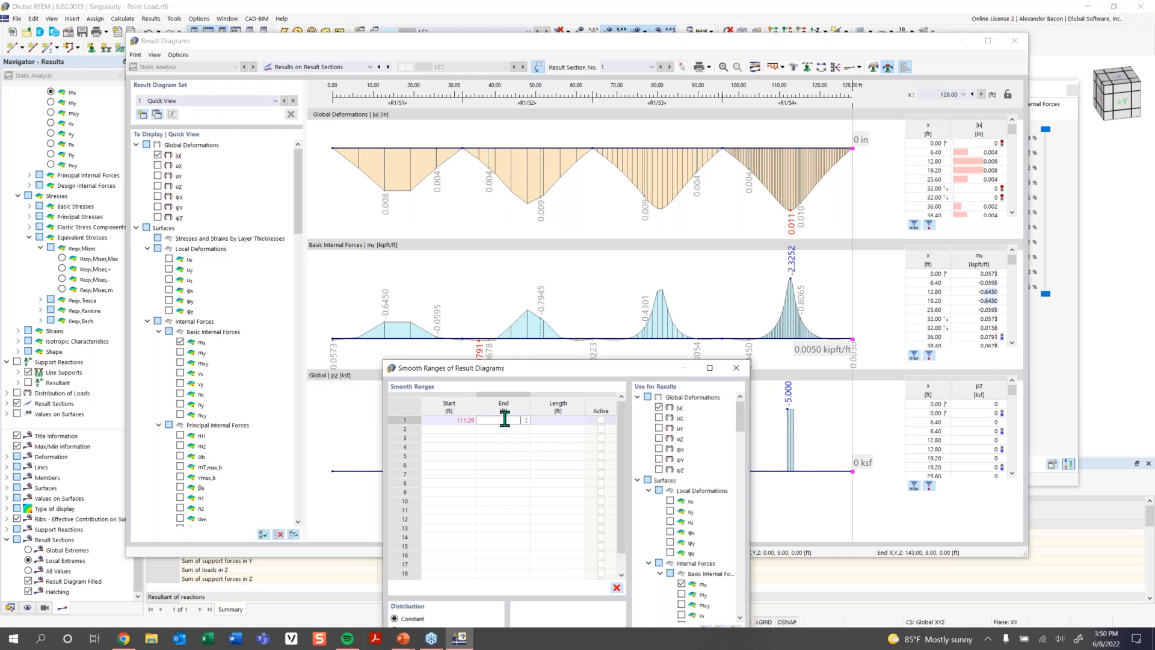
pyautogui.click(546, 421)
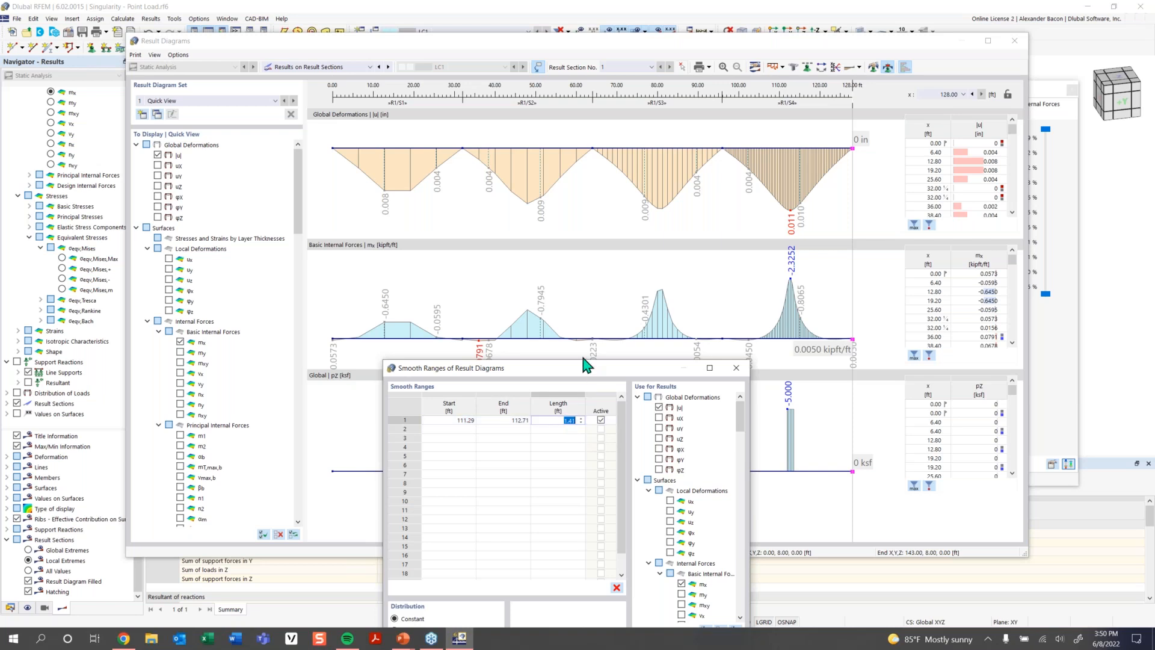
pyautogui.moveTo(585, 367); pyautogui.dragTo(518, 261)
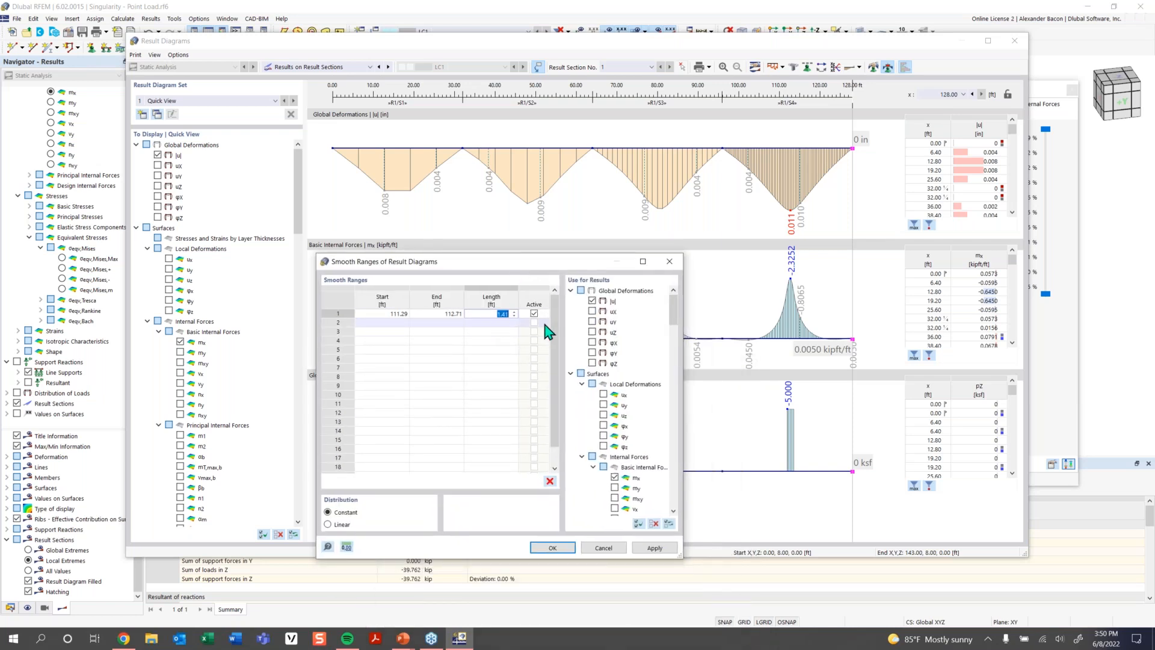
pyautogui.click(557, 548)
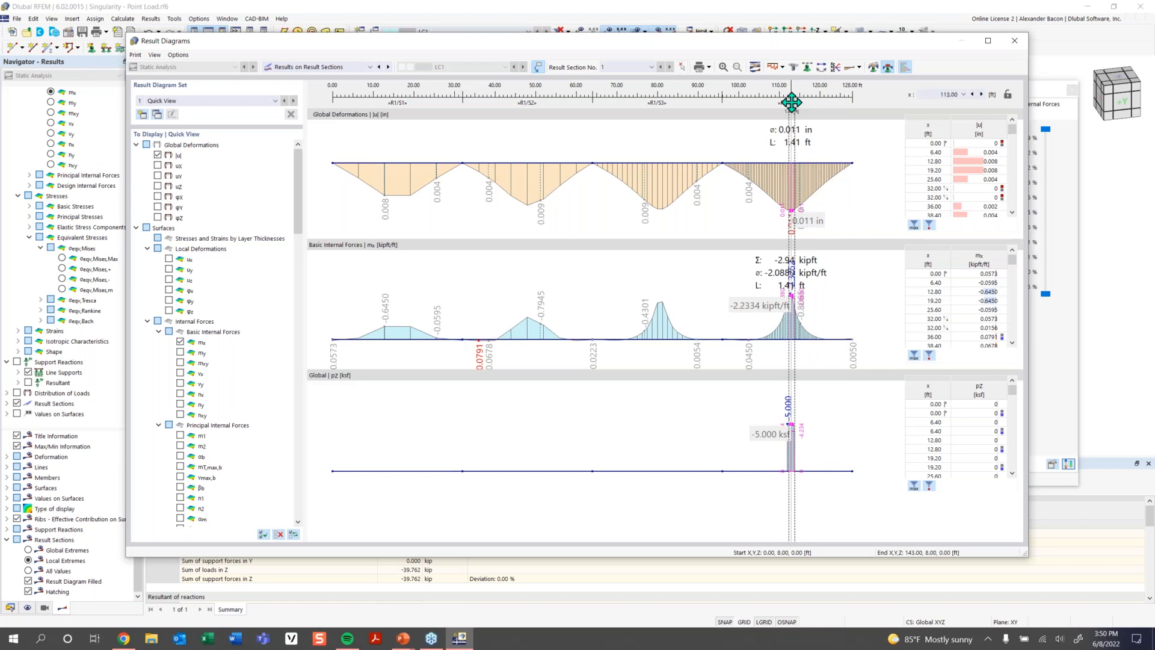
# Shift the smooth range along the fourth plate's moment peak and close the result diagrams
pyautogui.moveTo(791, 103); pyautogui.dragTo(813, 294)
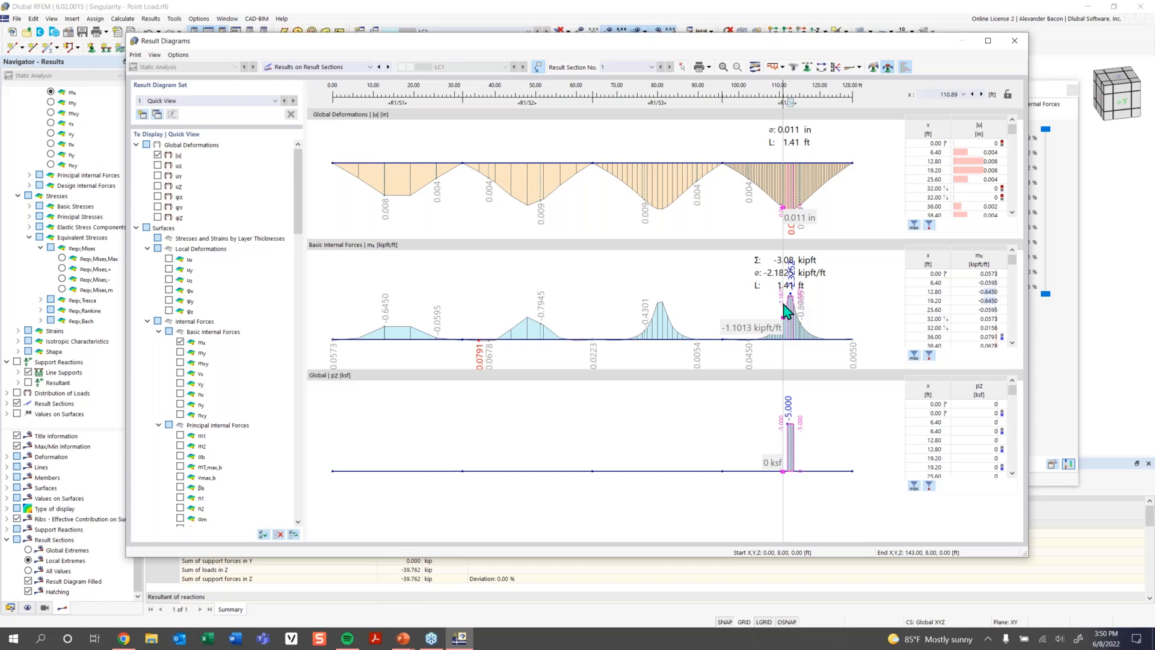
pyautogui.click(1015, 41)
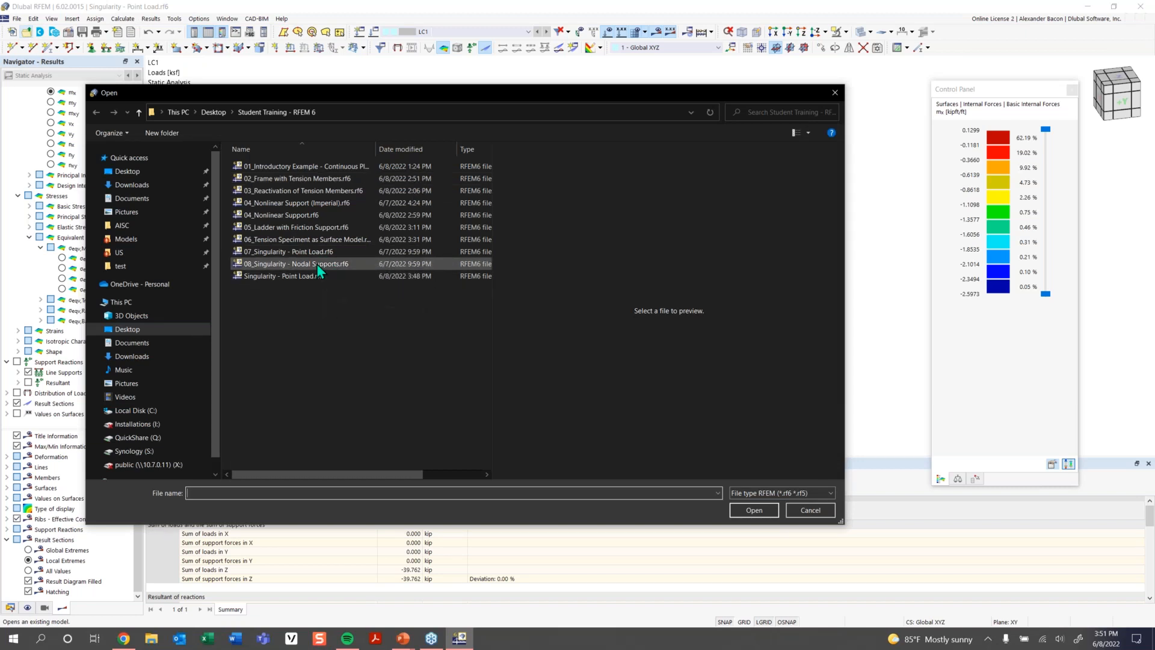
# Open the model 08_Singularity - Nodal Supports.rf6, maximize its window and view the mx section diagrams from the side
pyautogui.click(316, 264)
pyautogui.click(759, 510)
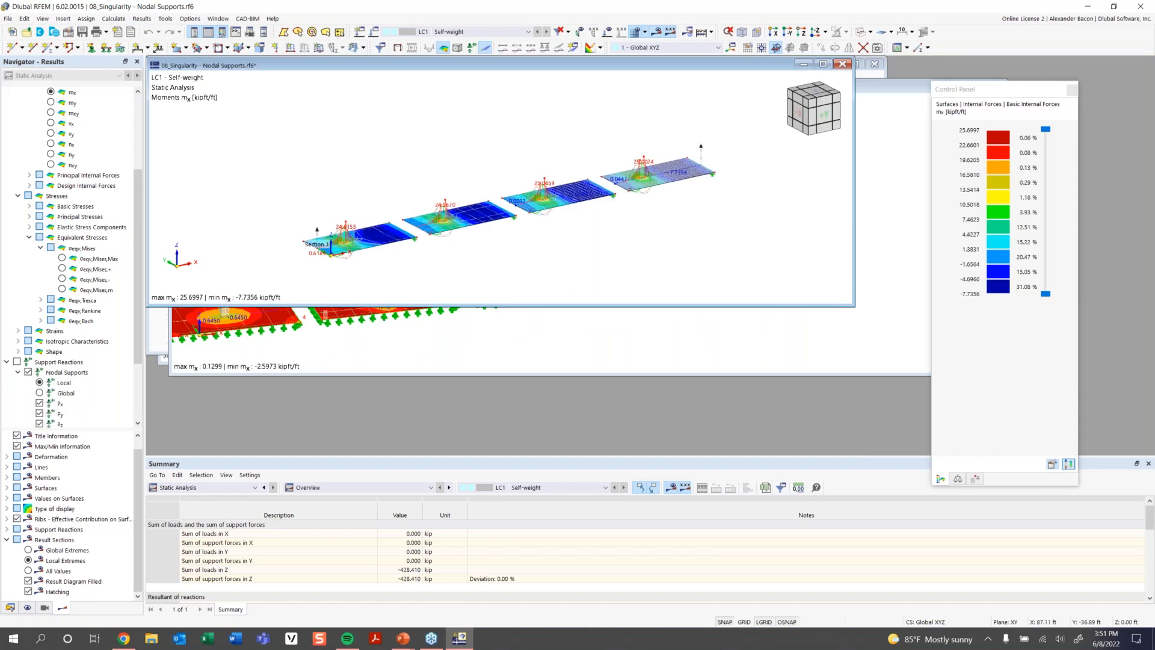
pyautogui.click(823, 64)
pyautogui.moveTo(677, 339); pyautogui.dragTo(554, 348, button='middle')
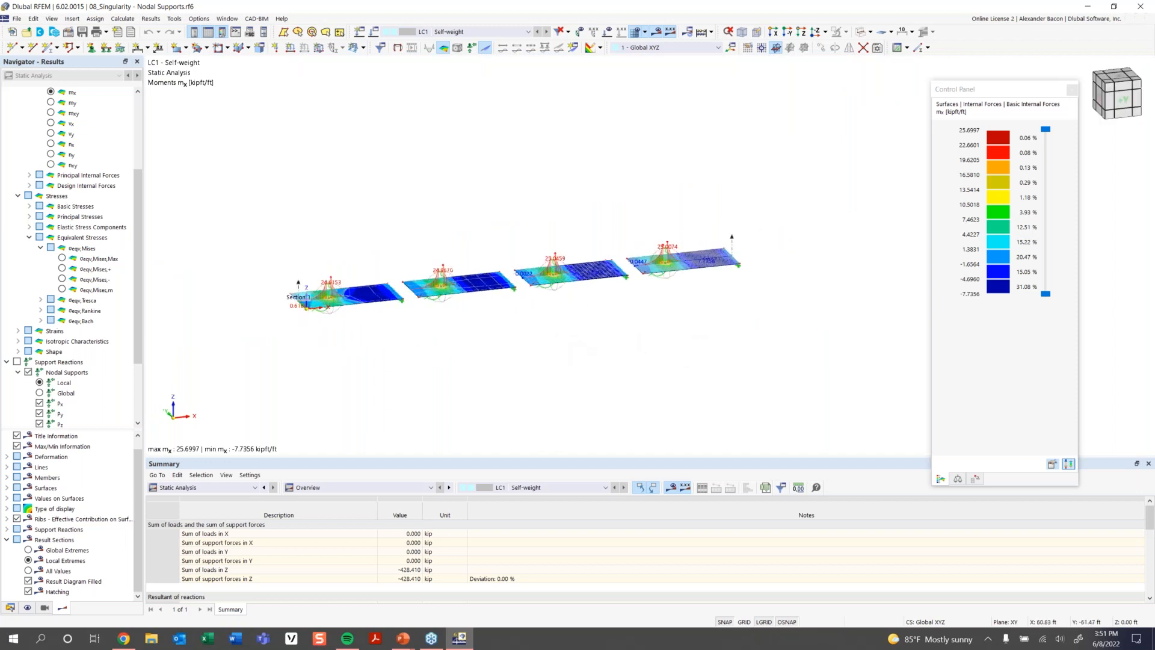
pyautogui.scroll(2, 400, 279)
pyautogui.keyDown('ctrl'); pyautogui.moveTo(869, 314); pyautogui.dragTo(781, 326, button='middle'); pyautogui.keyUp('ctrl')
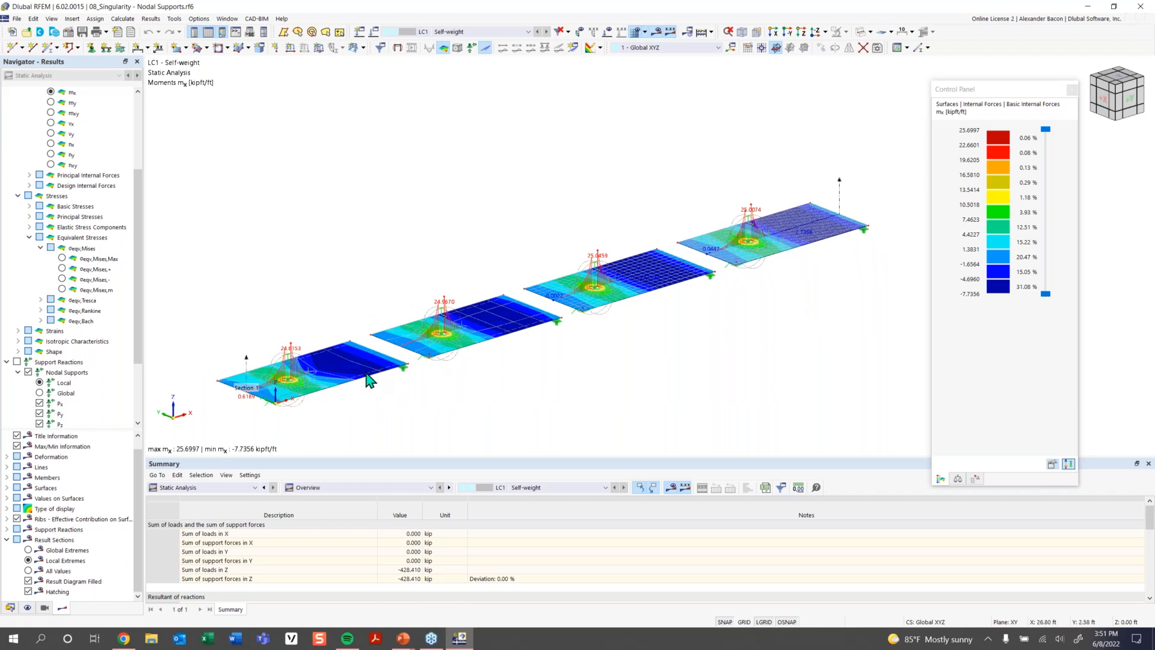
pyautogui.keyDown('ctrl'); pyautogui.moveTo(471, 381); pyautogui.dragTo(475, 301, button='middle'); pyautogui.keyUp('ctrl')
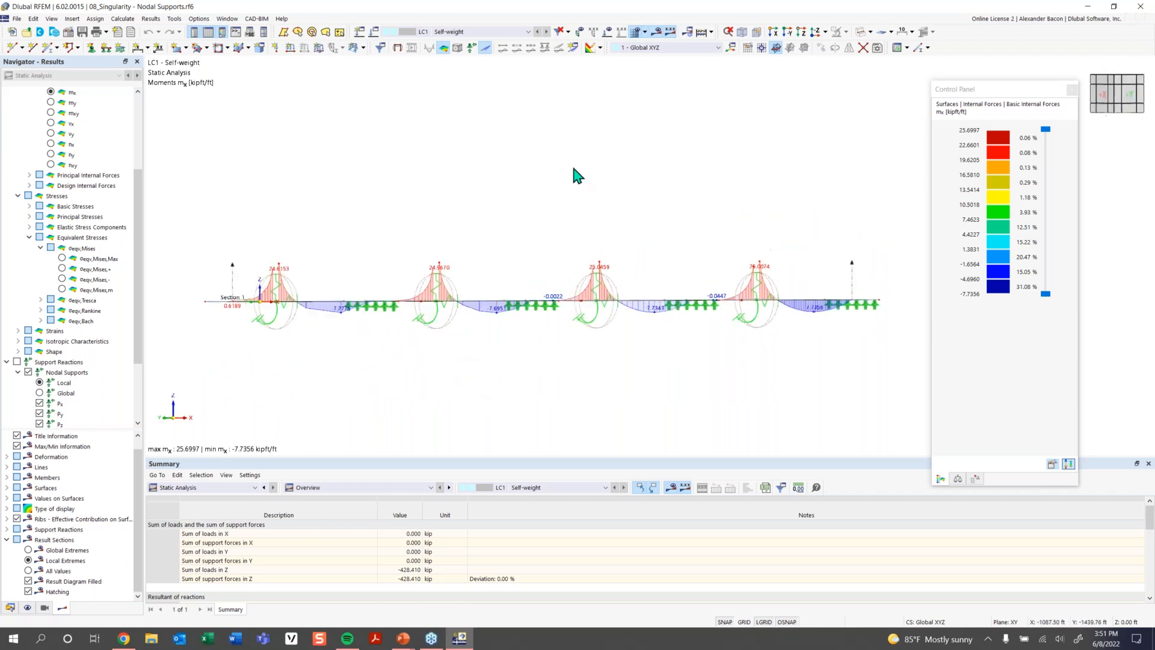
# Hide the analysis results and view the four plates' supports and mesh refinements in an oblique view
pyautogui.click(655, 32)
pyautogui.rightClick(597, 285)
pyautogui.moveTo(665, 377); pyautogui.dragTo(622, 377)
pyautogui.click(467, 221)
pyautogui.keyDown('ctrl'); pyautogui.moveTo(468, 221); pyautogui.dragTo(480, 257, button='middle'); pyautogui.keyUp('ctrl')
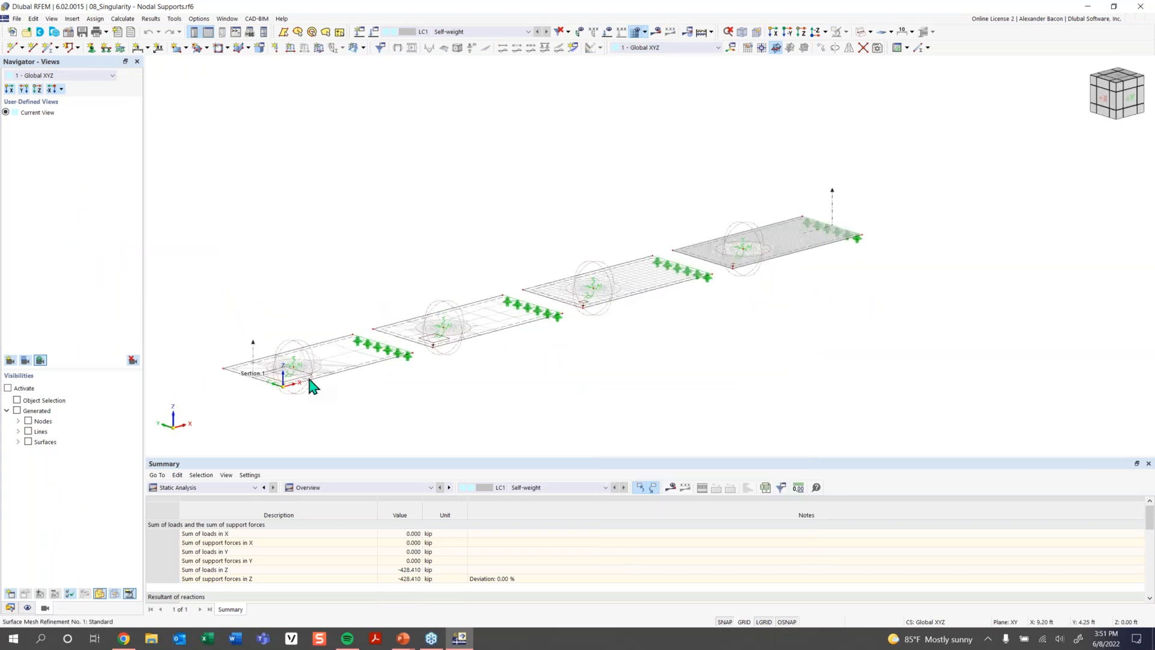
pyautogui.moveTo(437, 366)
pyautogui.keyDown('ctrl'); pyautogui.mouseDown(button='middle')
pyautogui.moveTo(453, 362)
pyautogui.moveTo(439, 381)
pyautogui.mouseUp(button='middle'); pyautogui.keyUp('ctrl')
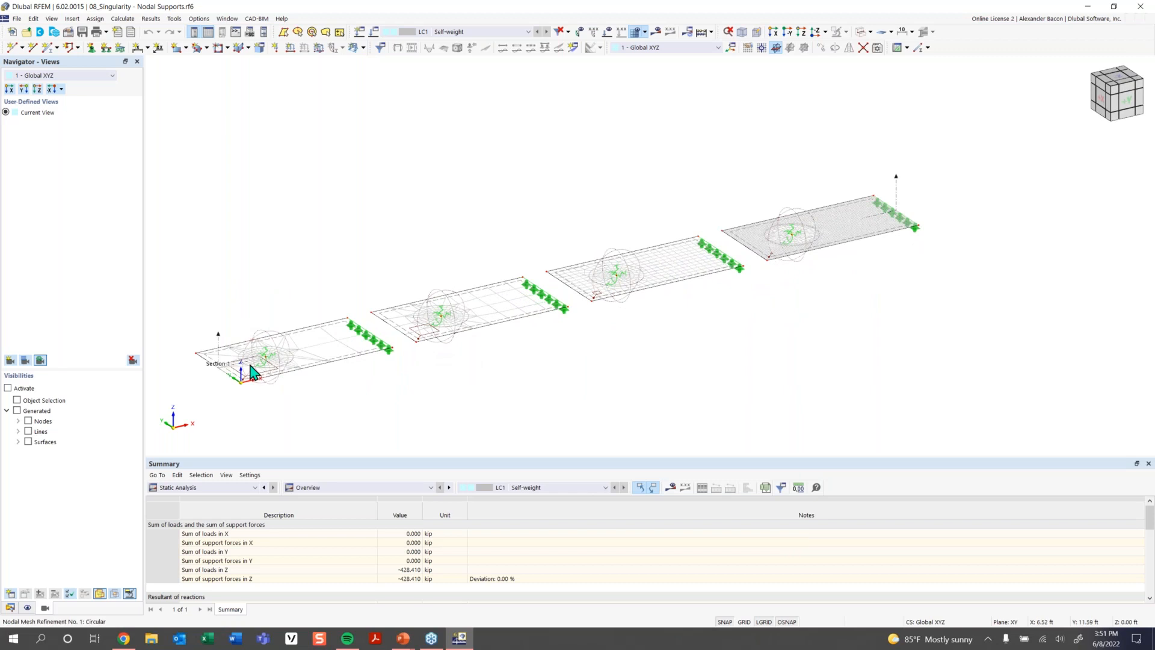
# Show the LC1 self-weight surface loads on the plates in a closer oblique view
pyautogui.scroll(2, 251, 366)
pyautogui.moveTo(278, 363); pyautogui.dragTo(328, 361, button='middle')
pyautogui.scroll(-1, 681, 294)
pyautogui.scroll(1, 675, 295)
pyautogui.scroll(2, 355, 363)
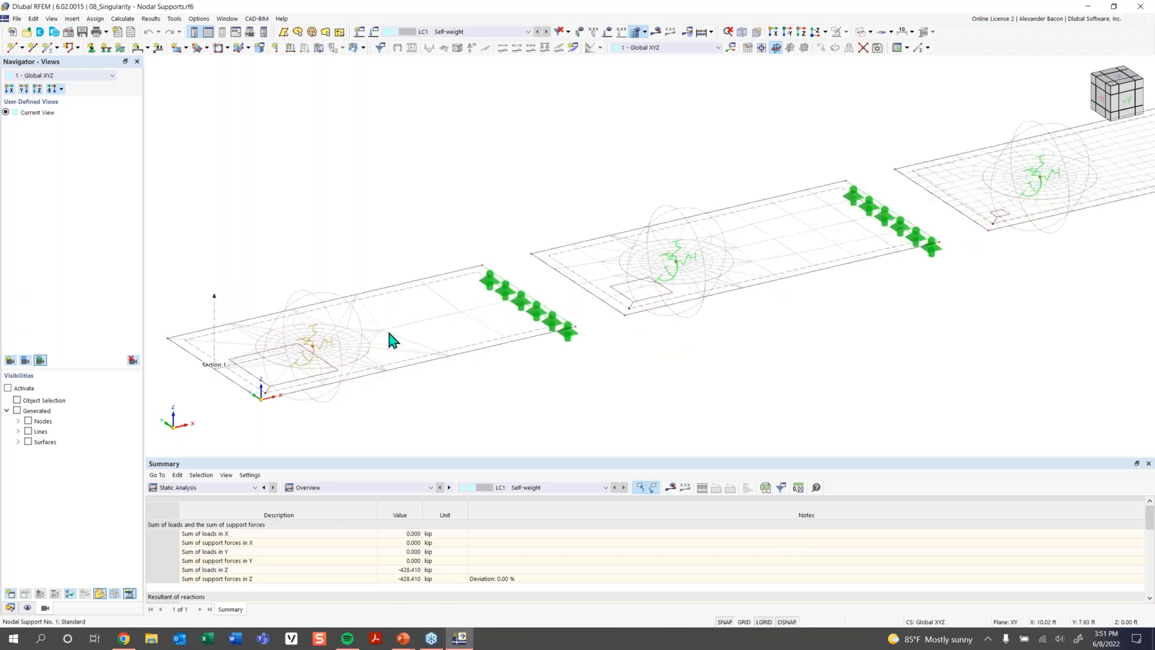
pyautogui.click(608, 31)
pyautogui.scroll(-1, 533, 215)
pyautogui.moveTo(757, 232); pyautogui.dragTo(685, 251, button='middle')
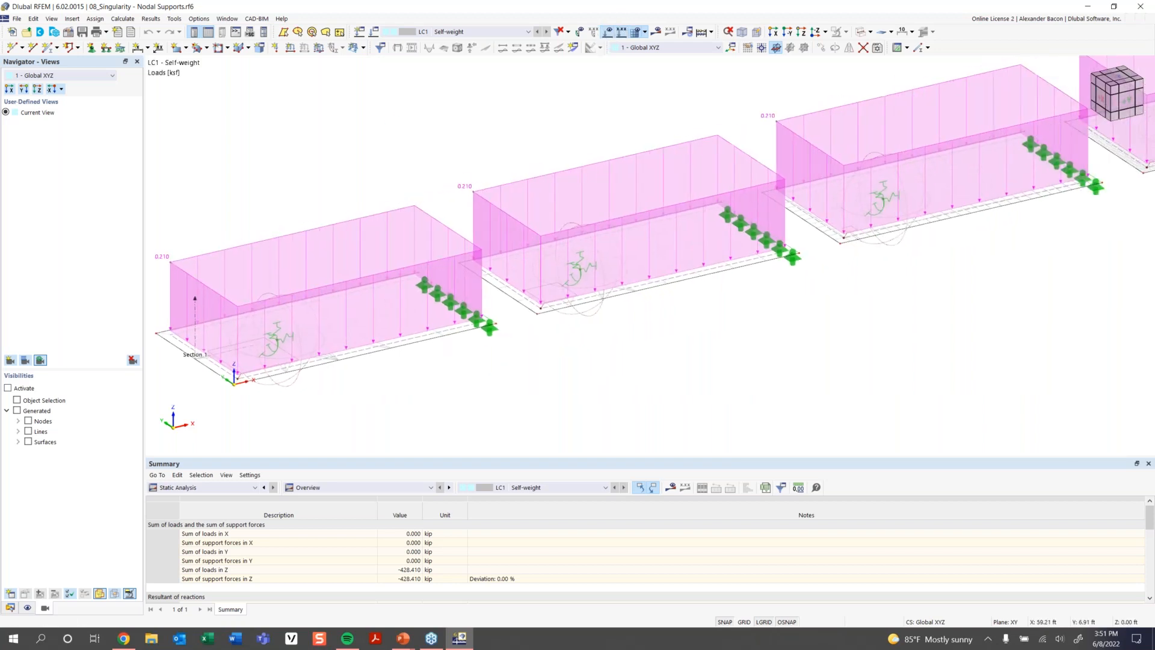
pyautogui.scroll(-1, 683, 252)
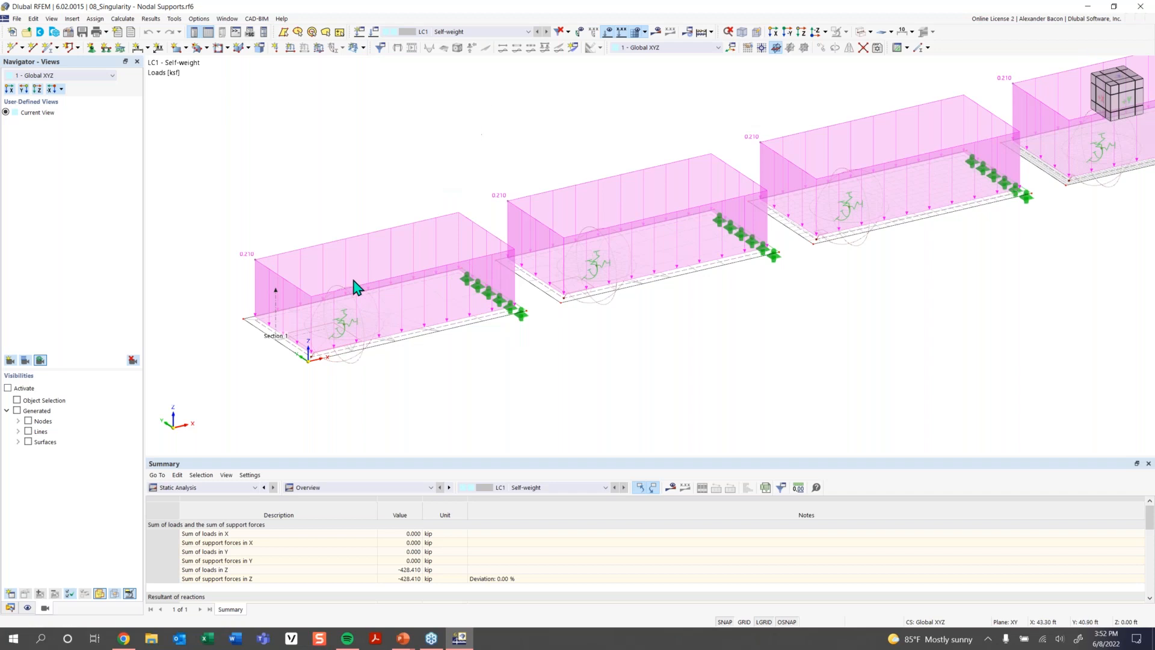
# Review the Hinged support's spring constants and fictitious-column stiffness option at node 5, then accept, discarding the existing results
pyautogui.doubleClick(344, 328)
pyautogui.click(405, 180)
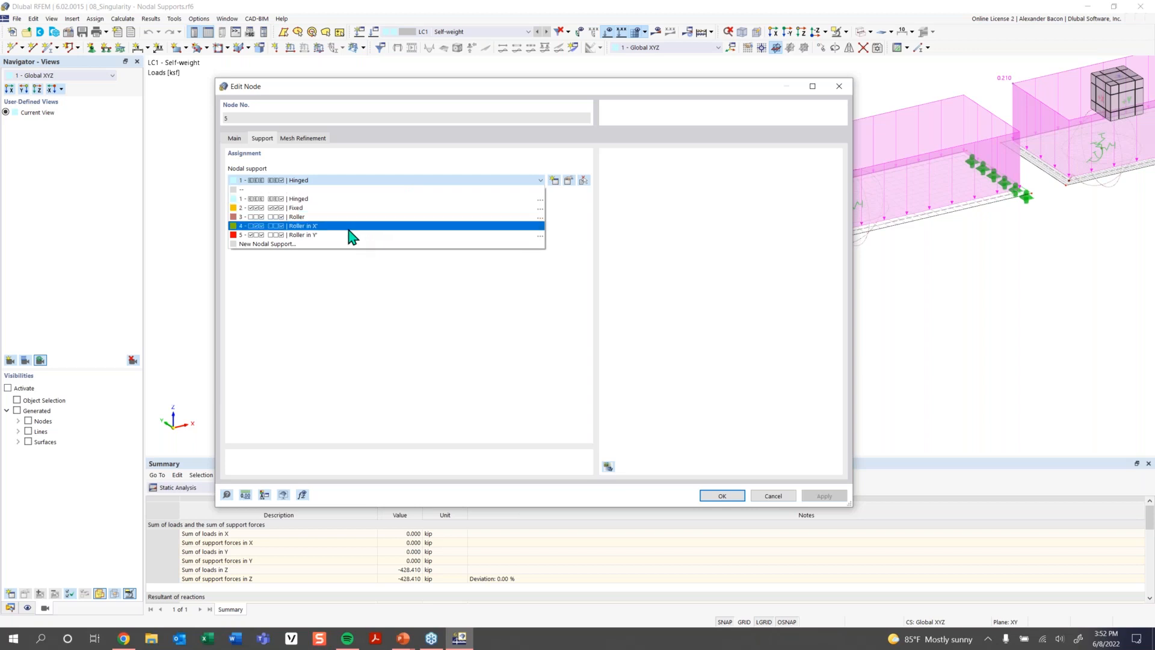
pyautogui.click(569, 182)
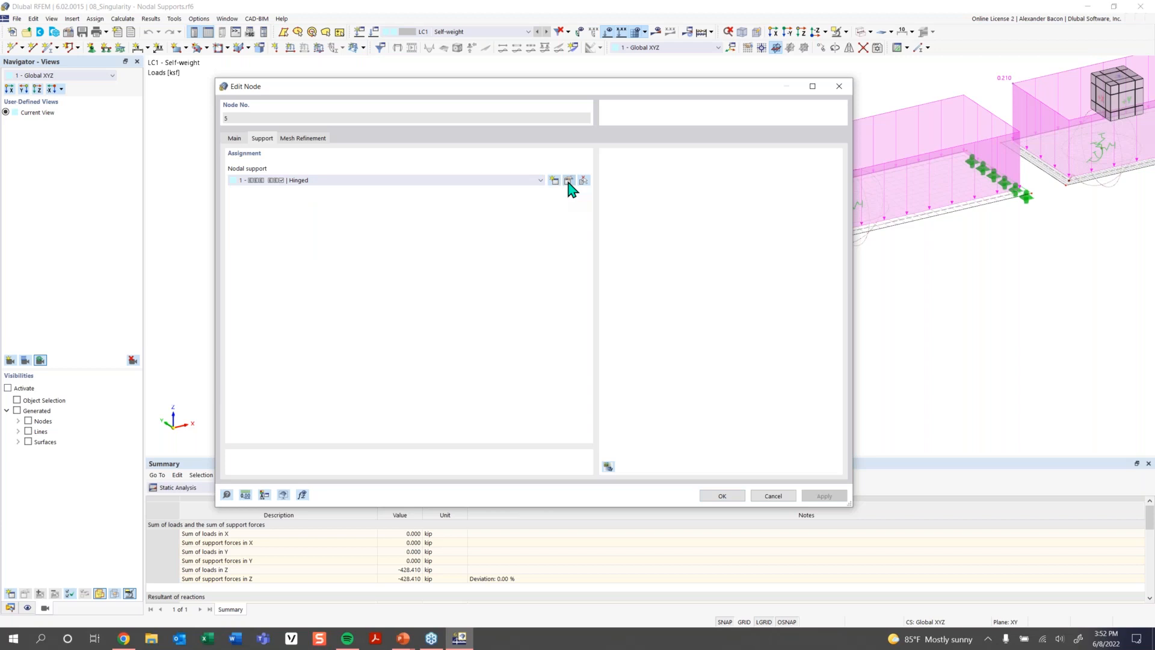
pyautogui.click(569, 180)
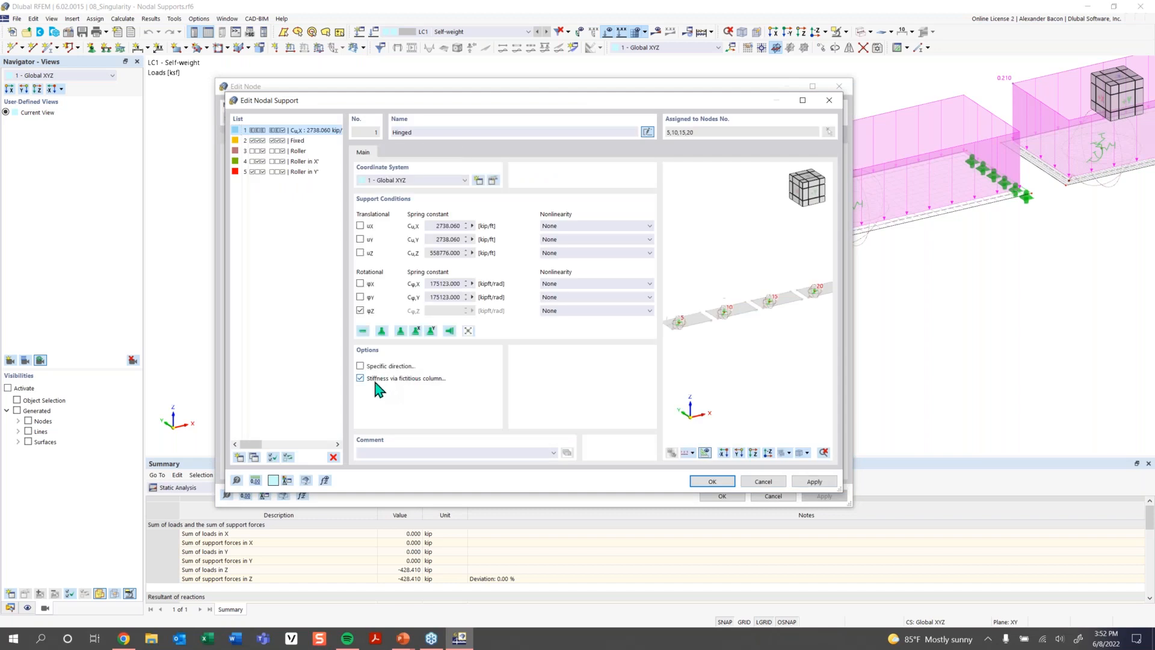
pyautogui.click(717, 482)
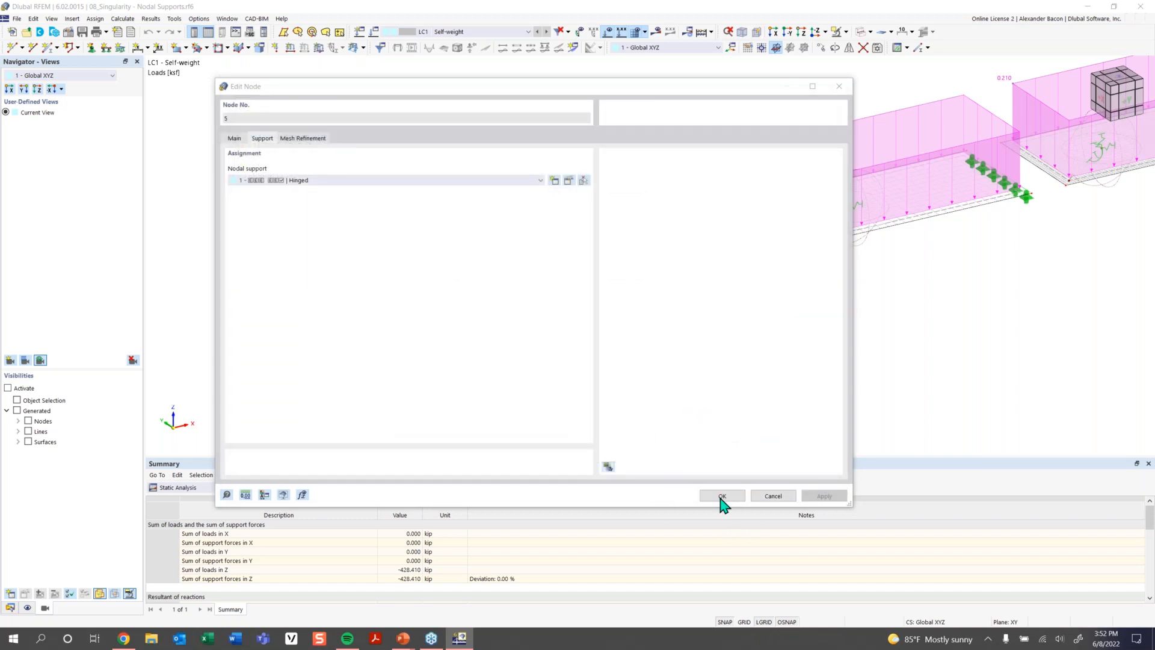
pyautogui.click(722, 495)
pyautogui.click(626, 368)
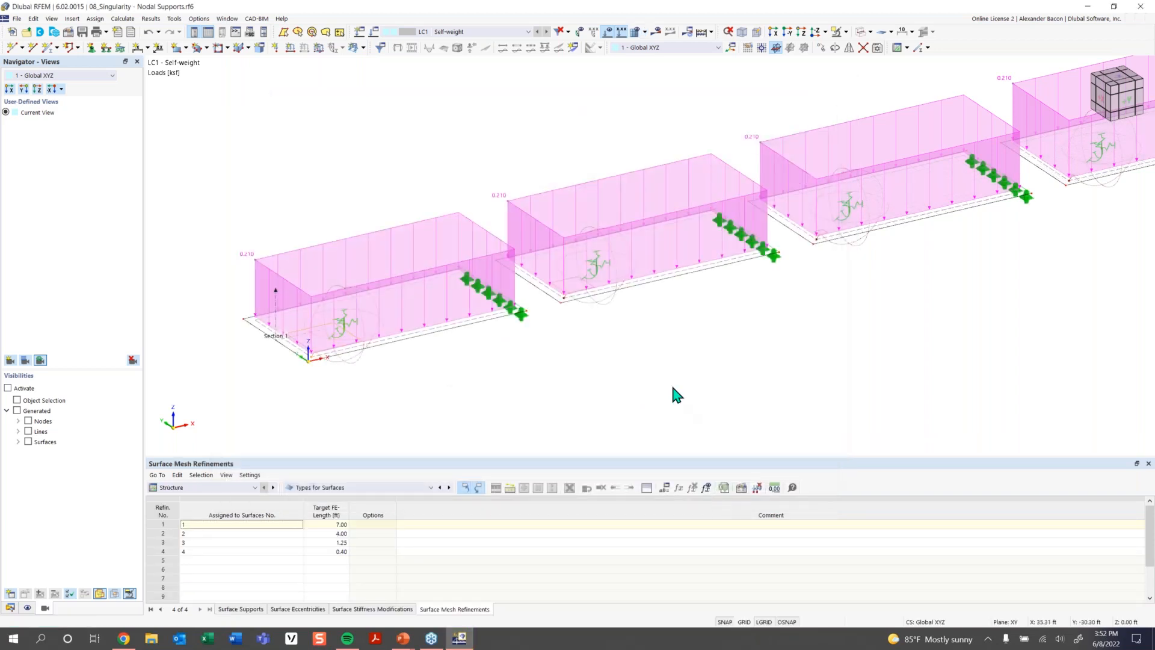
# Assign node 5 a new nodal support restraining uX, uY, uZ and φZ, without fictitious-column stiffness
pyautogui.scroll(-3, 674, 394)
pyautogui.moveTo(674, 394); pyautogui.dragTo(373, 356, button='middle')
pyautogui.doubleClick(356, 354)
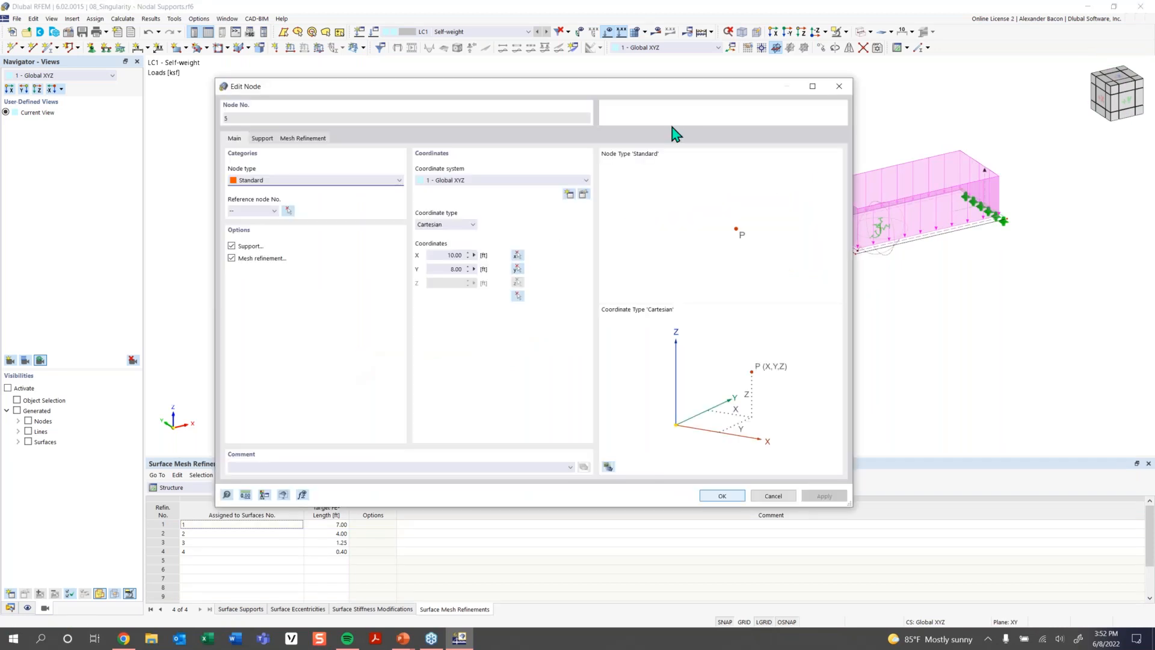
pyautogui.click(840, 90)
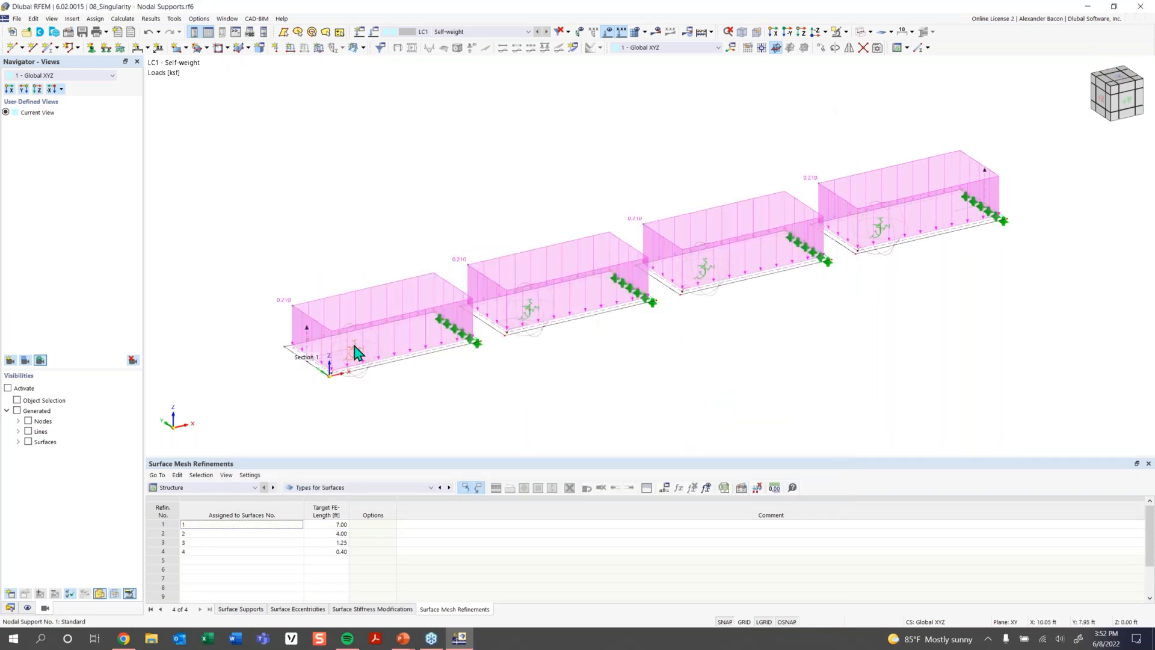
pyautogui.doubleClick(357, 354)
pyautogui.click(365, 181)
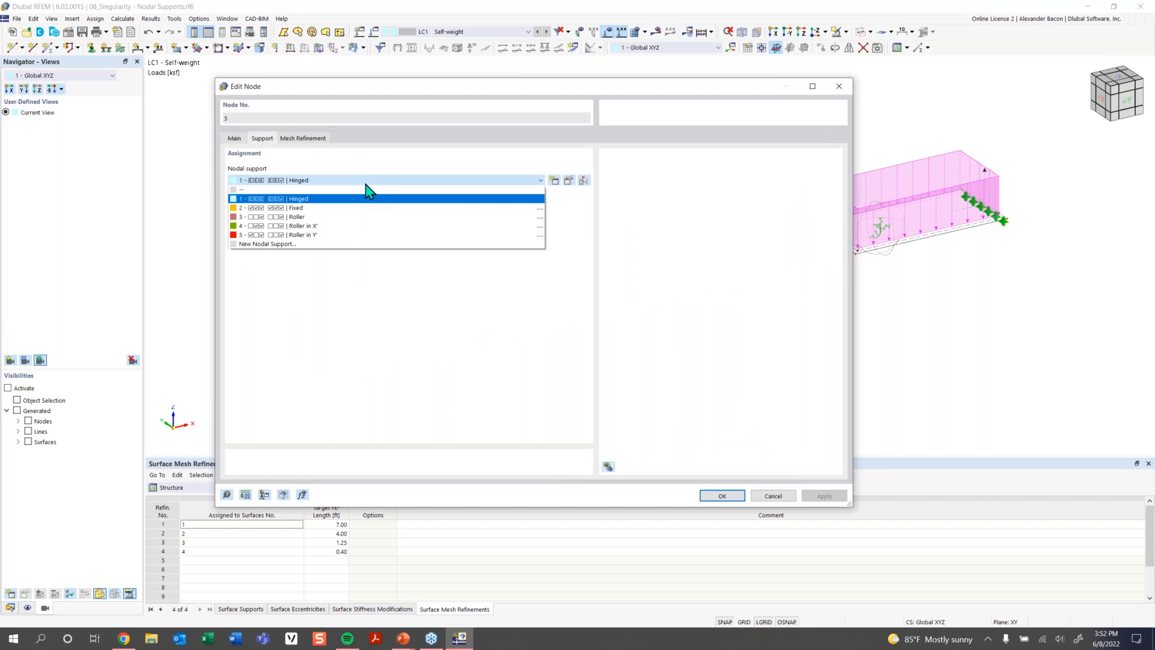
pyautogui.click(280, 245)
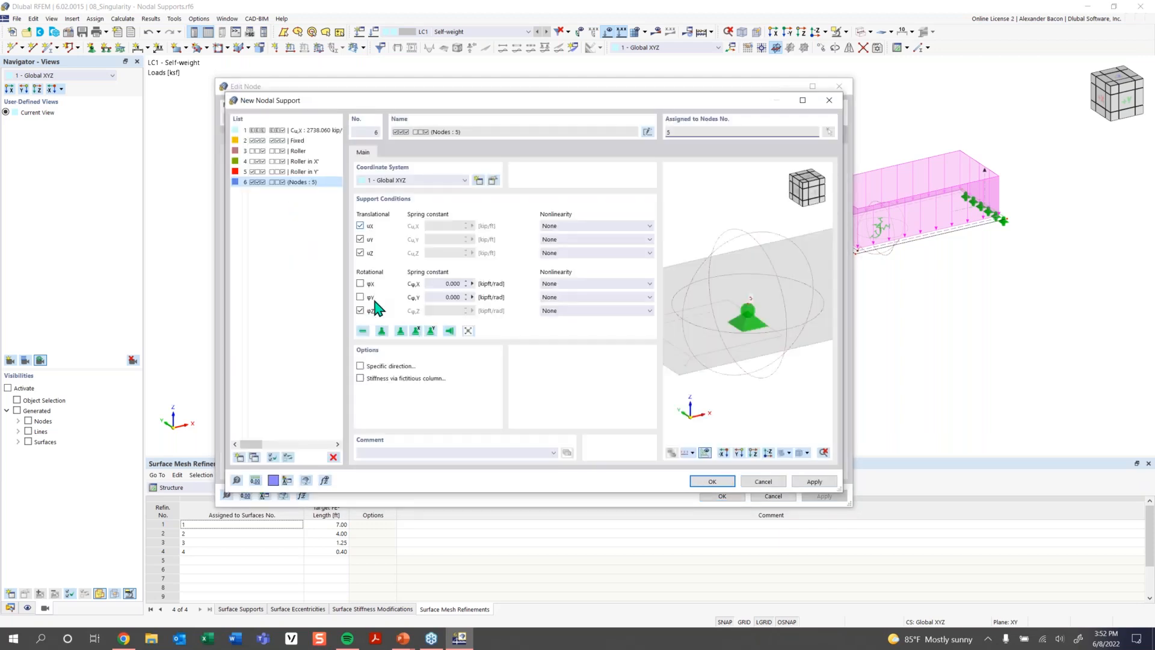
pyautogui.click(722, 482)
pyautogui.click(722, 497)
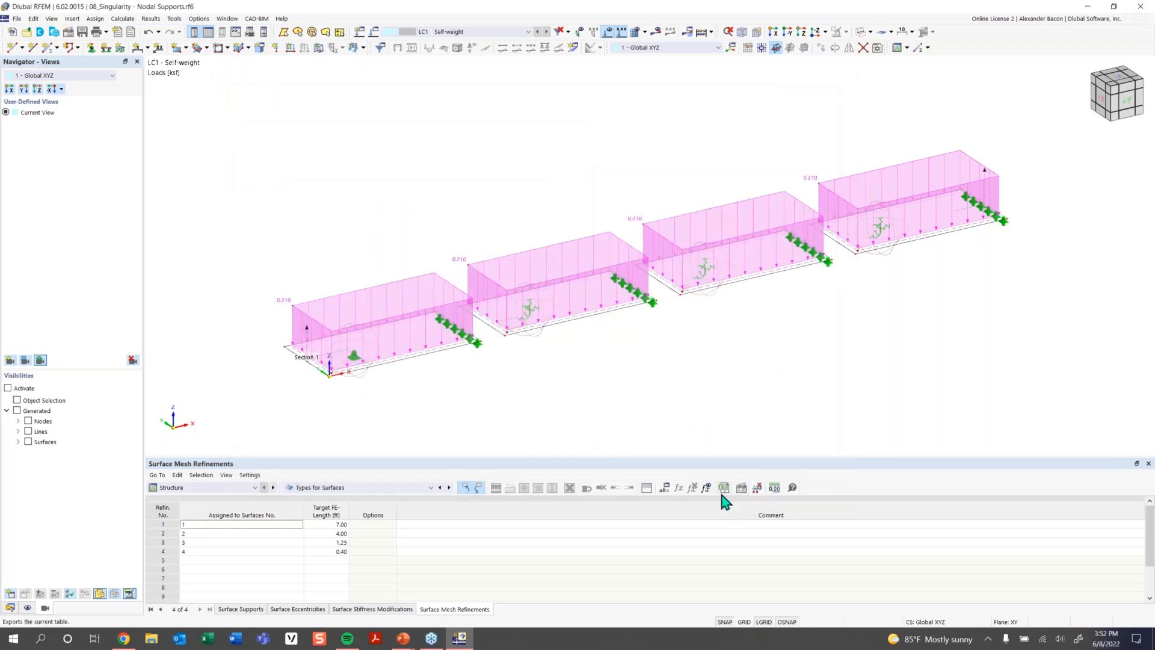
pyautogui.doubleClick(531, 309)
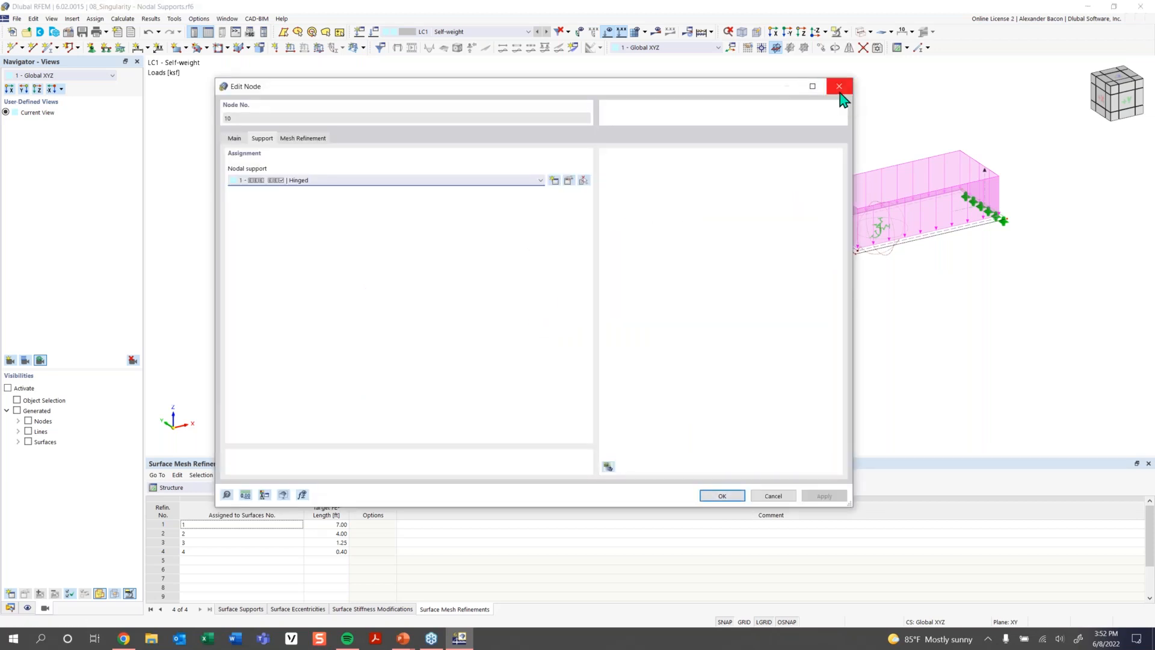
pyautogui.click(555, 185)
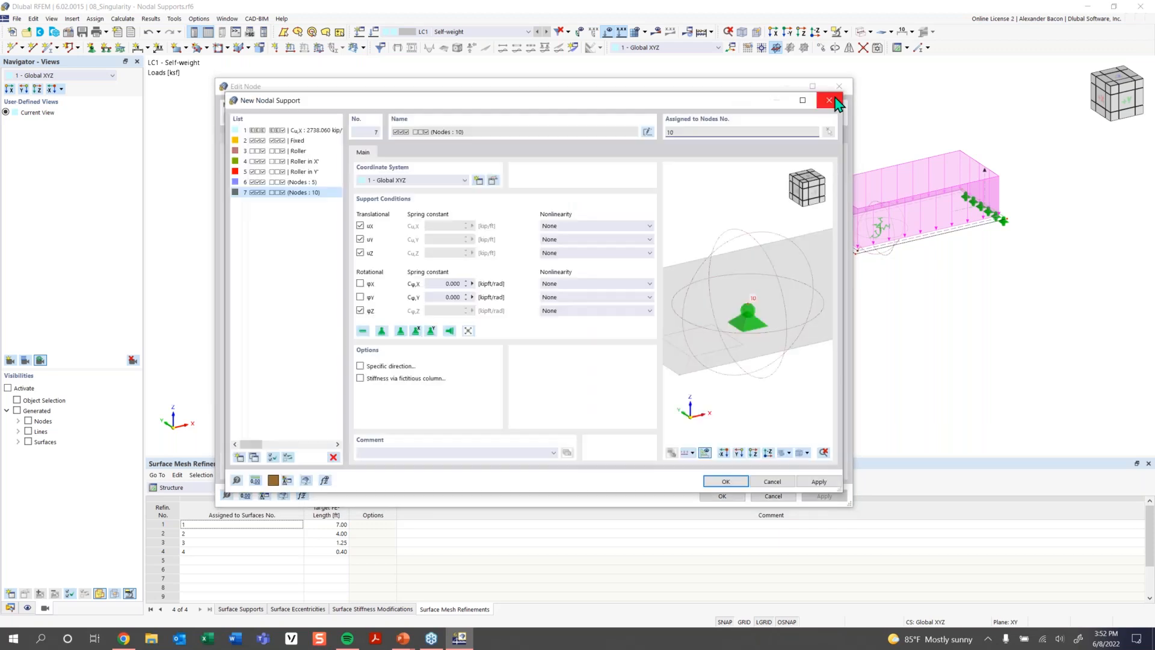
pyautogui.click(834, 96)
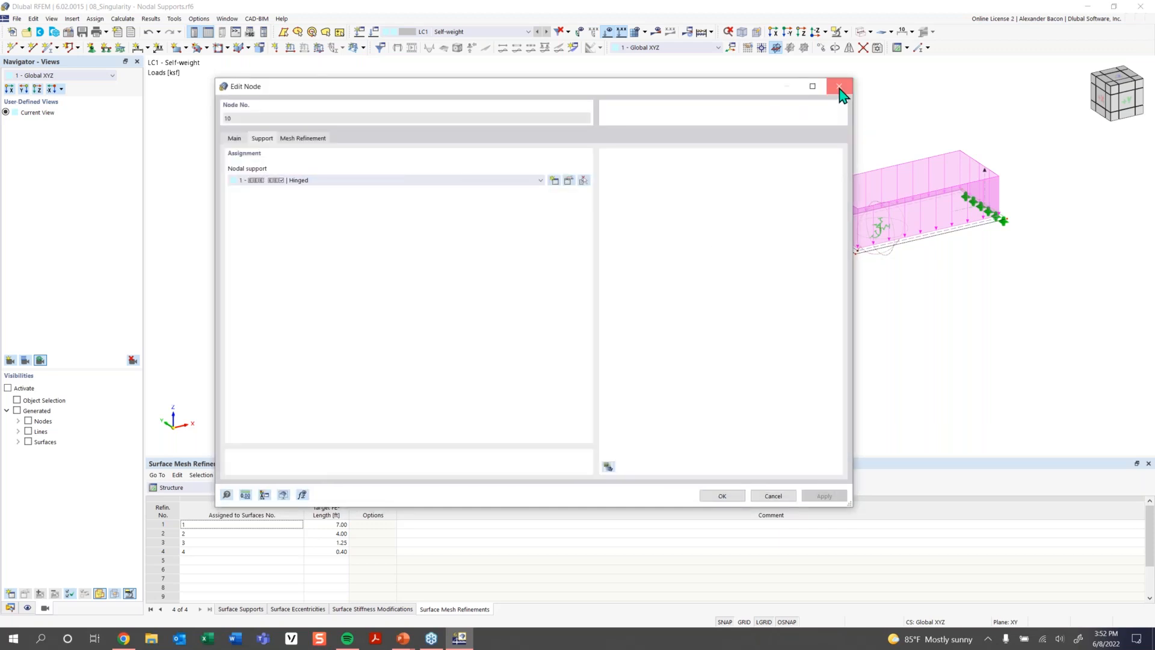
pyautogui.click(839, 88)
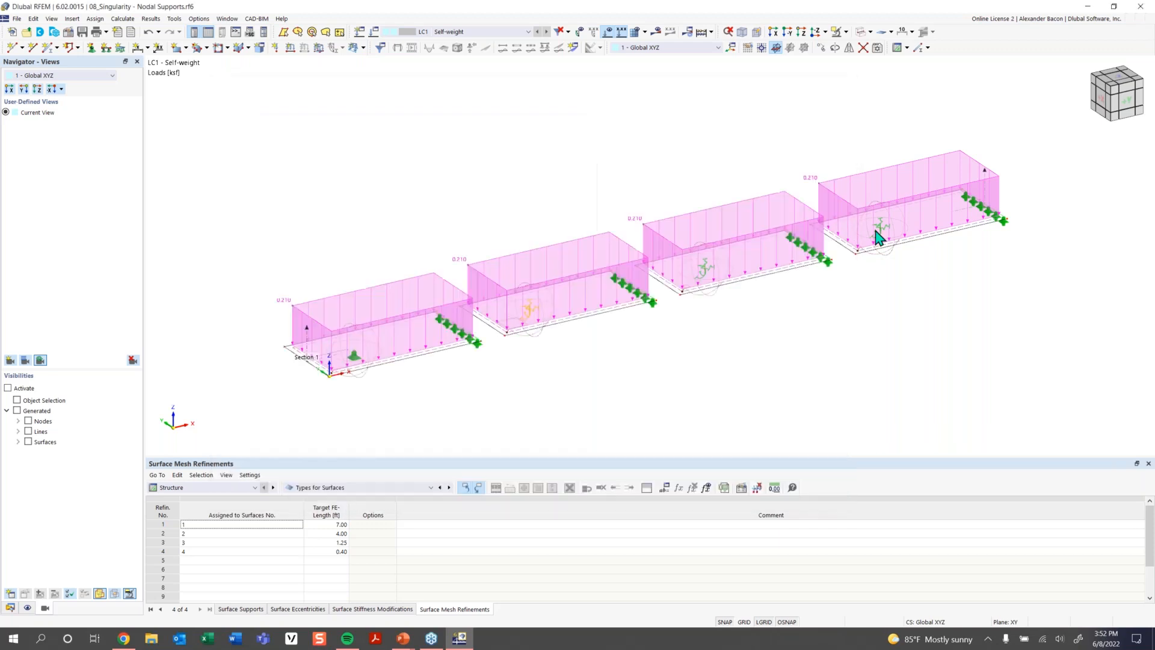
# Assign nodal support 6 to nodes 10, 15 and 20 on the remaining three plates
pyautogui.doubleClick(714, 278)
pyautogui.click(388, 181)
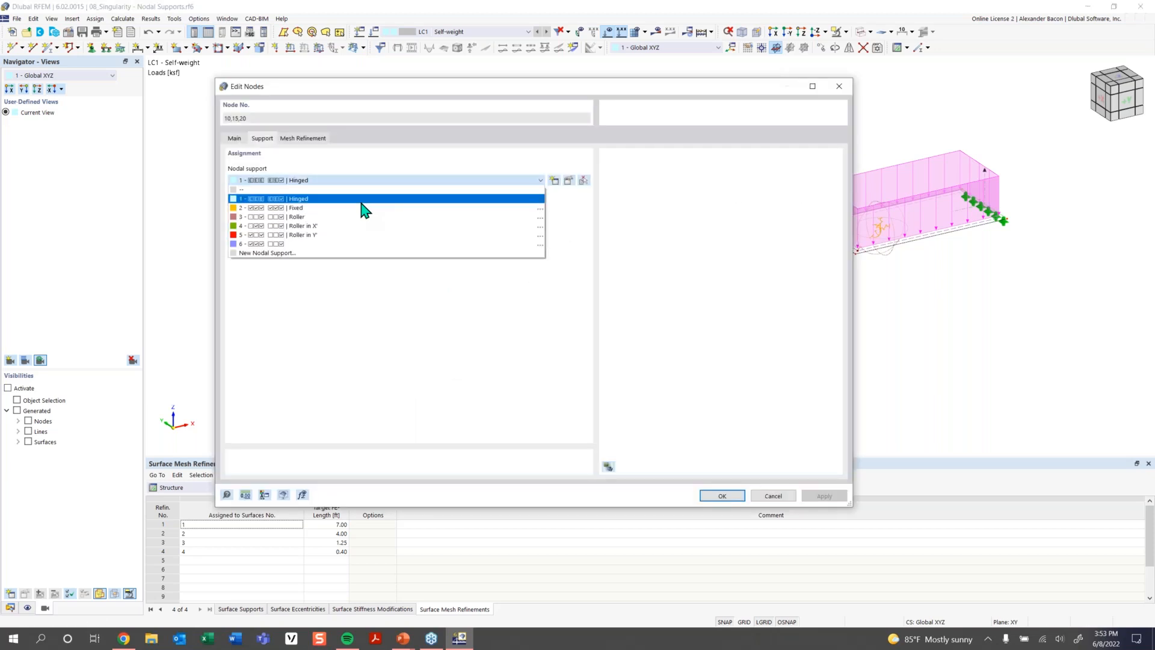
pyautogui.click(343, 244)
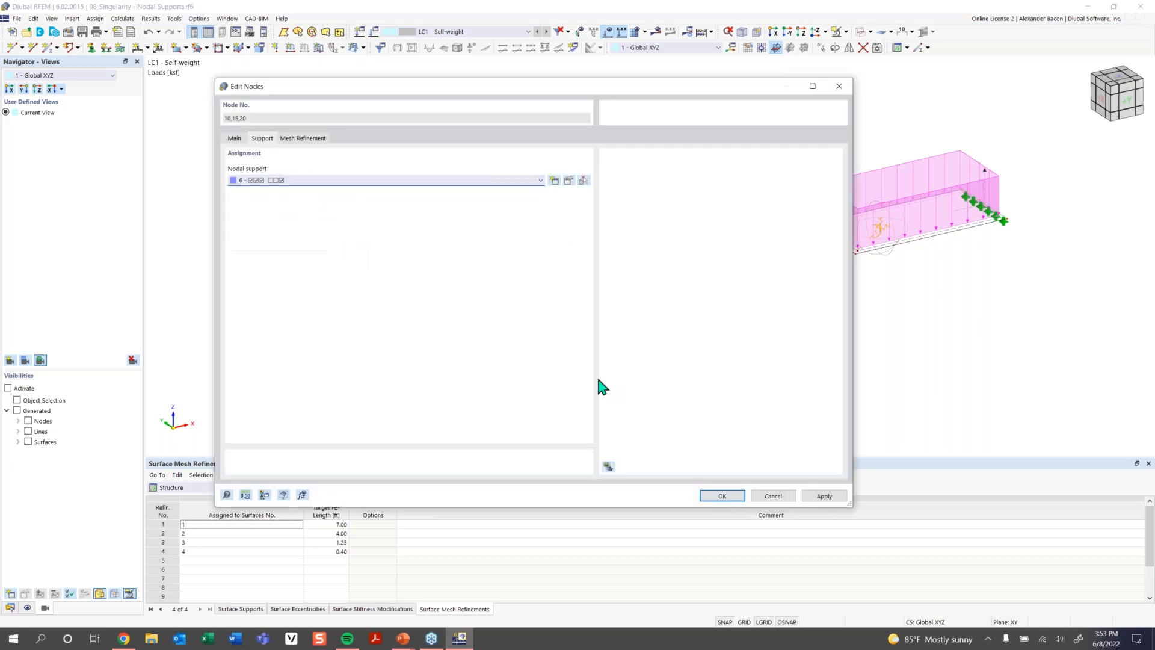
pyautogui.click(717, 496)
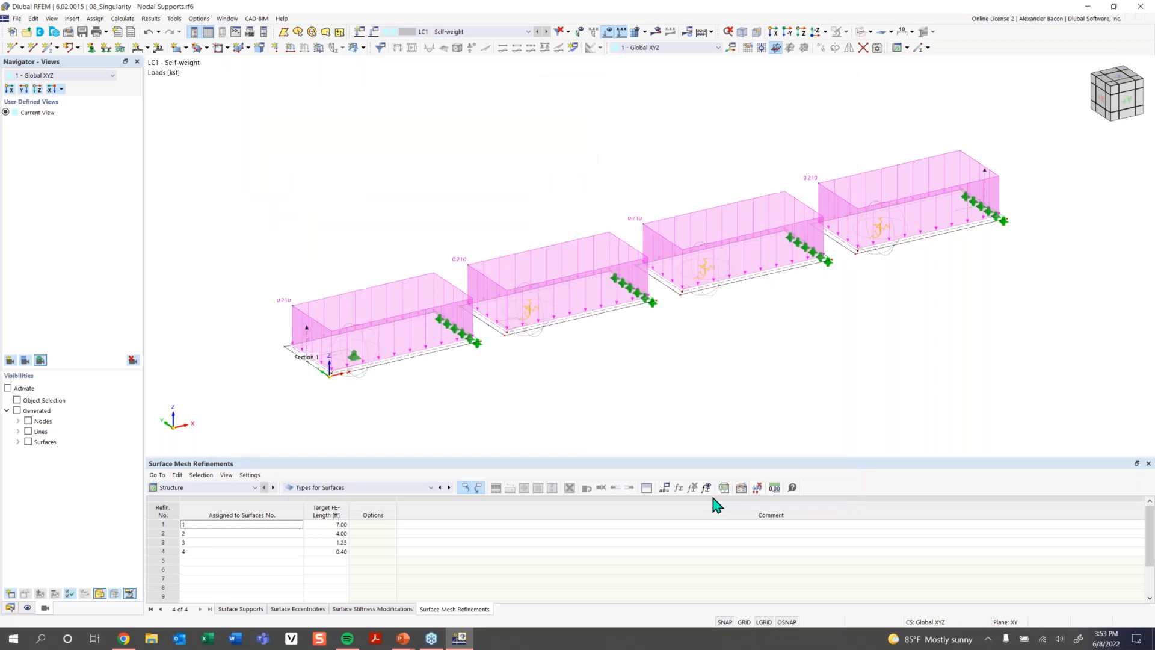
# Calculate the LC1 self-weight load case and display the mx moments of the plates in an oblique view without loads
pyautogui.click(655, 33)
pyautogui.click(628, 364)
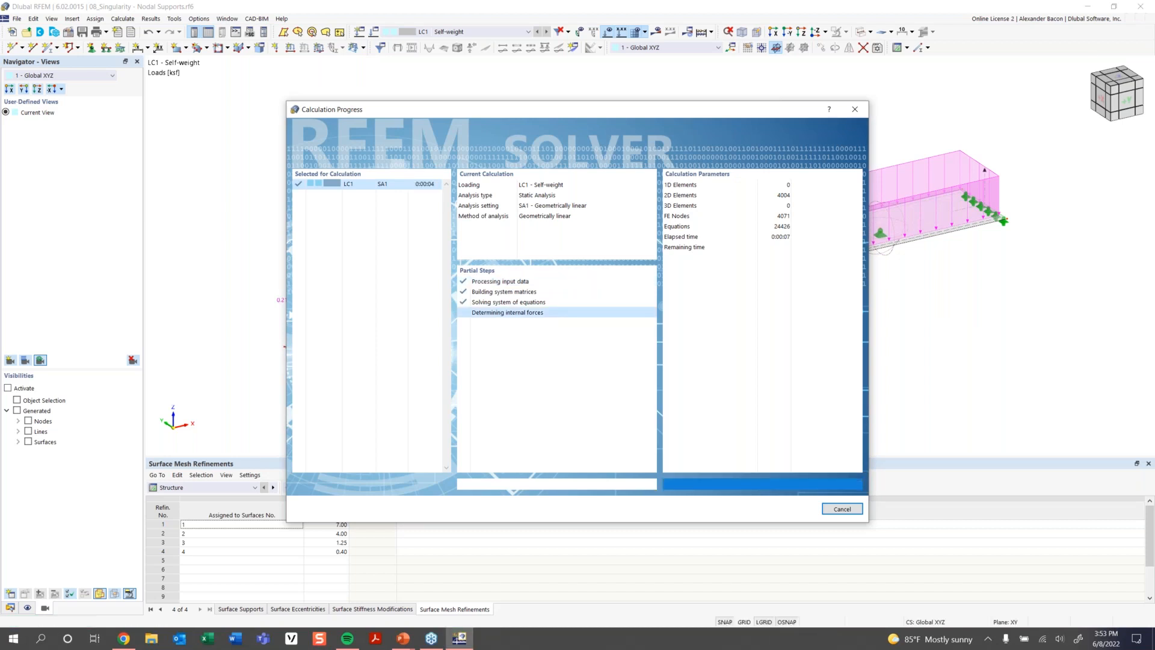
pyautogui.scroll(-2, 856, 346)
pyautogui.moveTo(808, 346); pyautogui.dragTo(670, 346, button='middle')
pyautogui.keyDown('ctrl'); pyautogui.moveTo(670, 346); pyautogui.dragTo(693, 343, button='middle'); pyautogui.keyUp('ctrl')
pyautogui.click(612, 37)
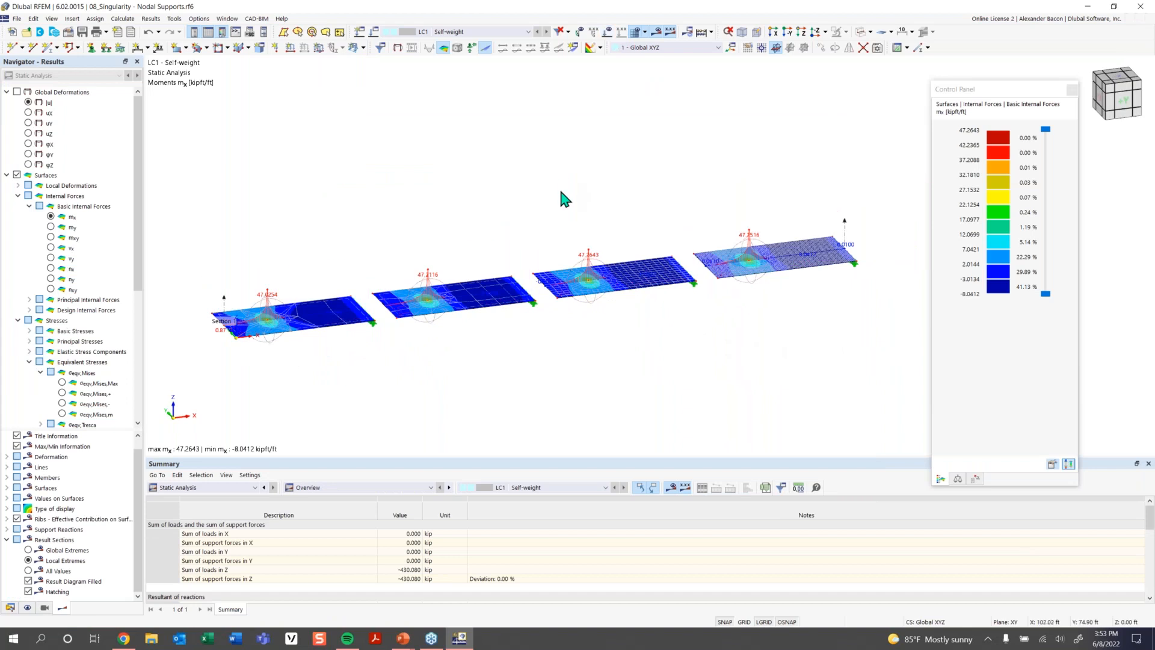
pyautogui.moveTo(562, 196)
pyautogui.keyDown('ctrl'); pyautogui.mouseDown(button='middle')
pyautogui.moveTo(537, 166)
pyautogui.moveTo(550, 202)
pyautogui.mouseUp(button='middle'); pyautogui.keyUp('ctrl')
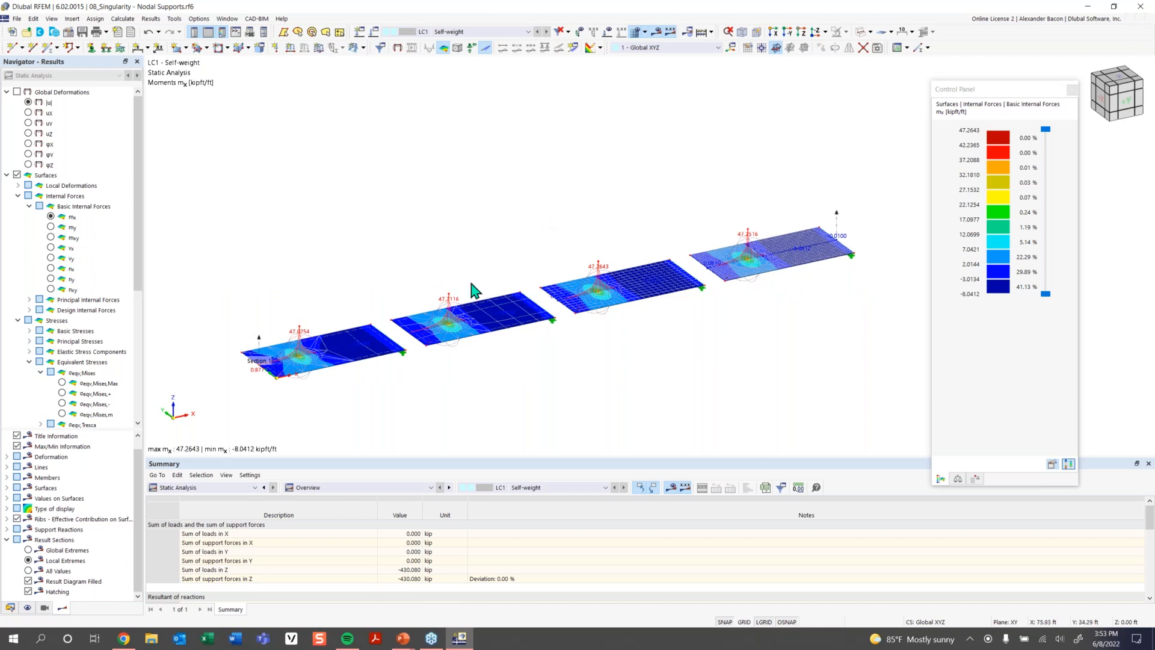
# Delete the circular nodal mesh refinements around the supports on all four plates, discarding the results and mesh
pyautogui.doubleClick(312, 343)
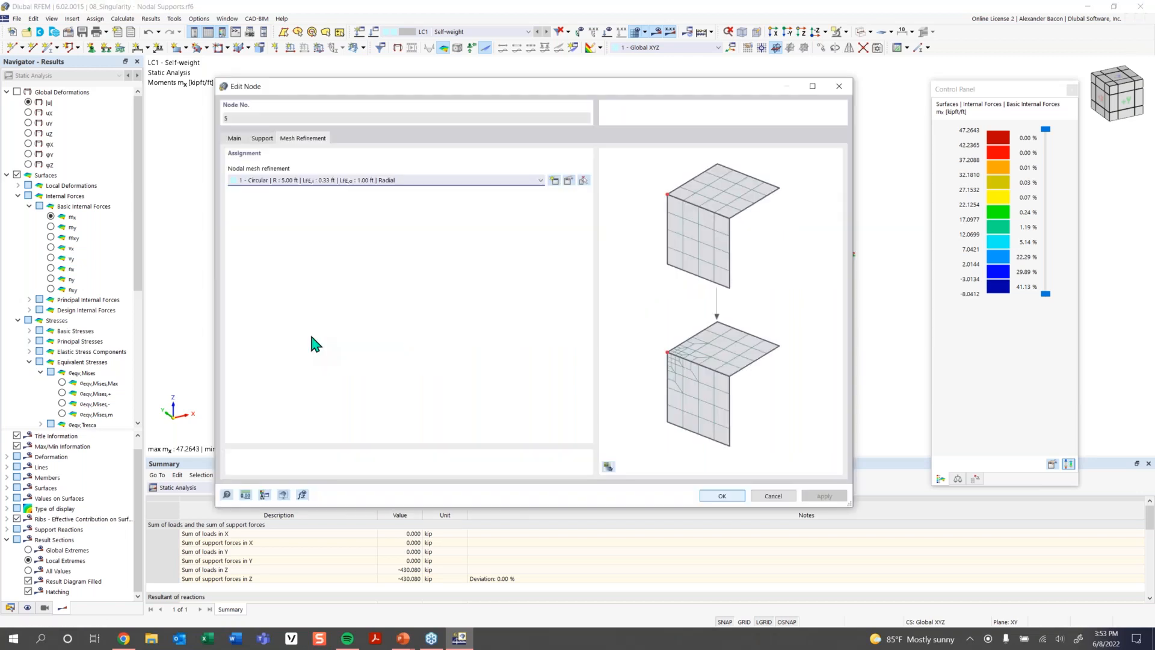
pyautogui.click(848, 89)
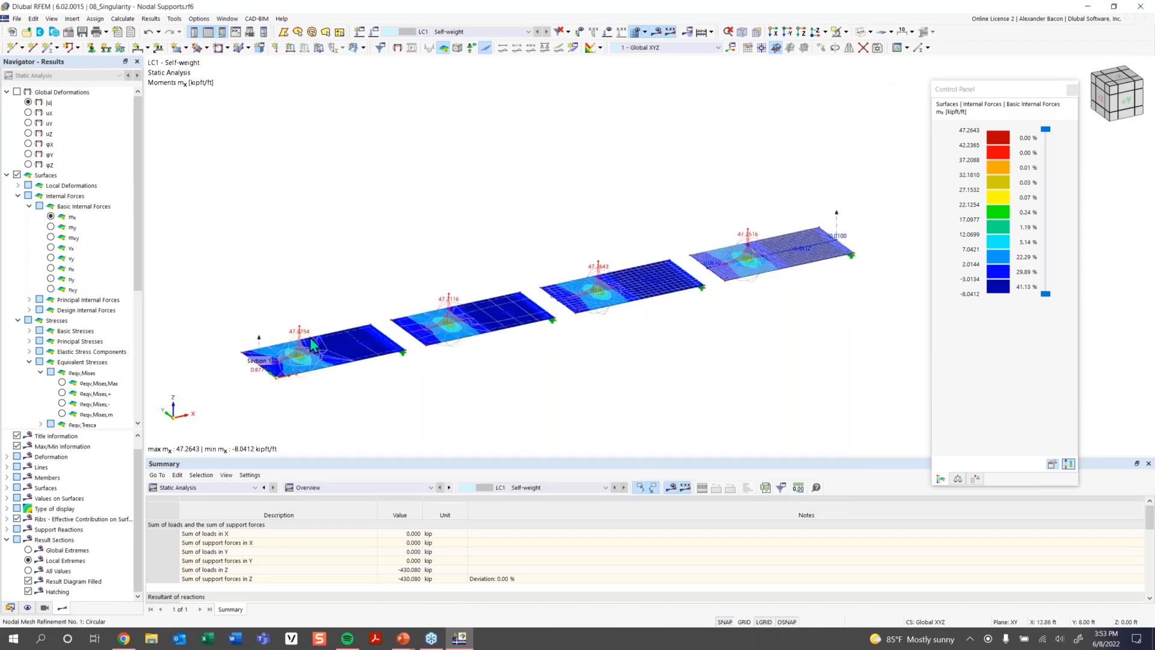
pyautogui.moveTo(309, 337); pyautogui.dragTo(419, 330)
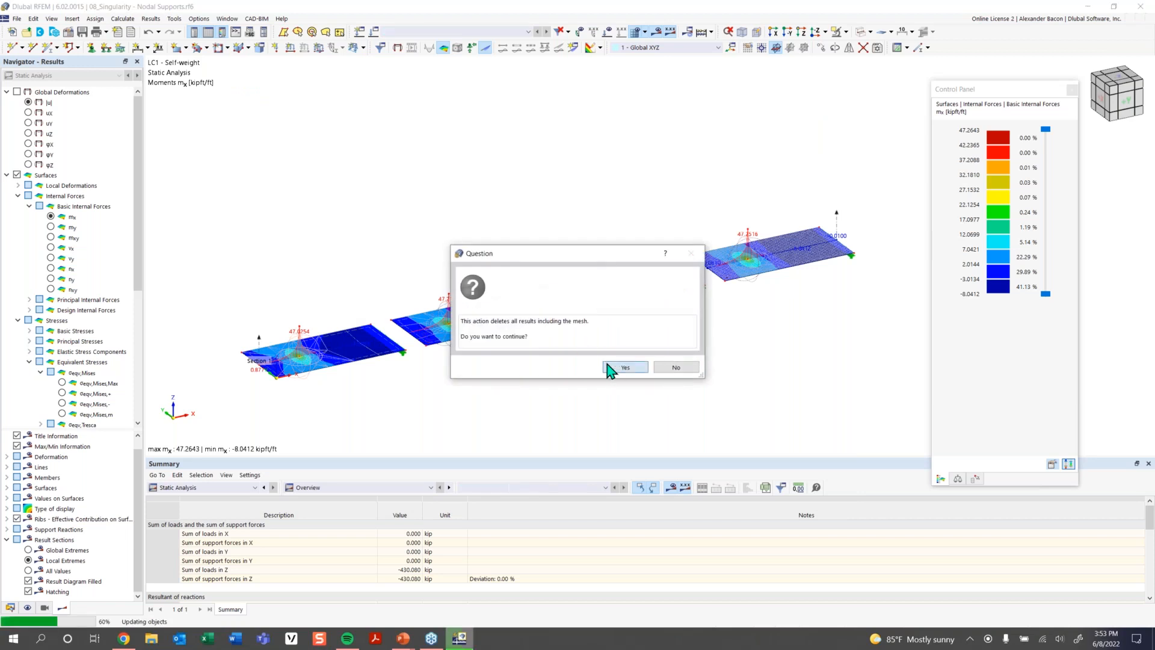
pyautogui.click(609, 366)
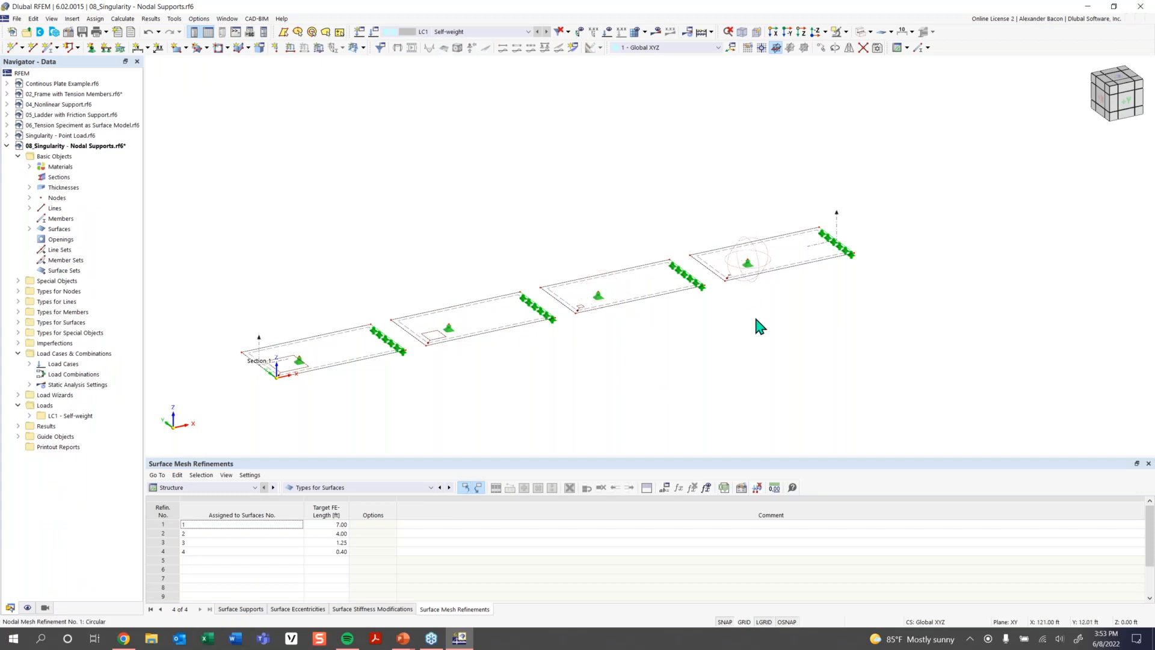
# Recalculate the LC1 self-weight load case and view the plates' mx section diagrams from the side
pyautogui.click(657, 30)
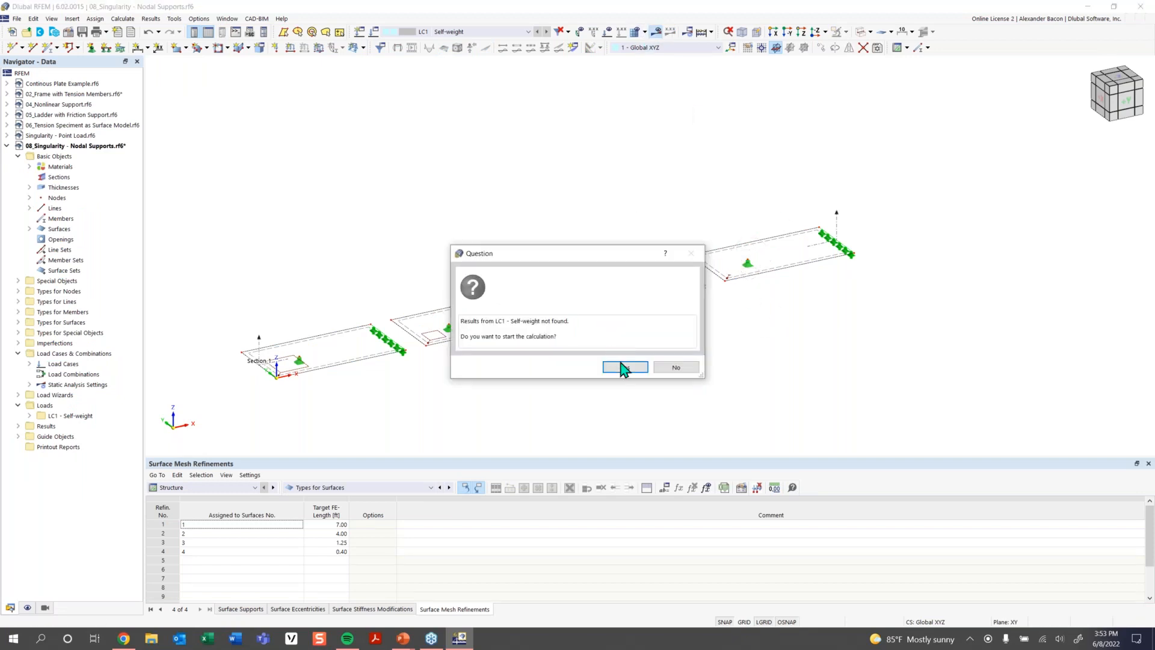
pyautogui.click(620, 366)
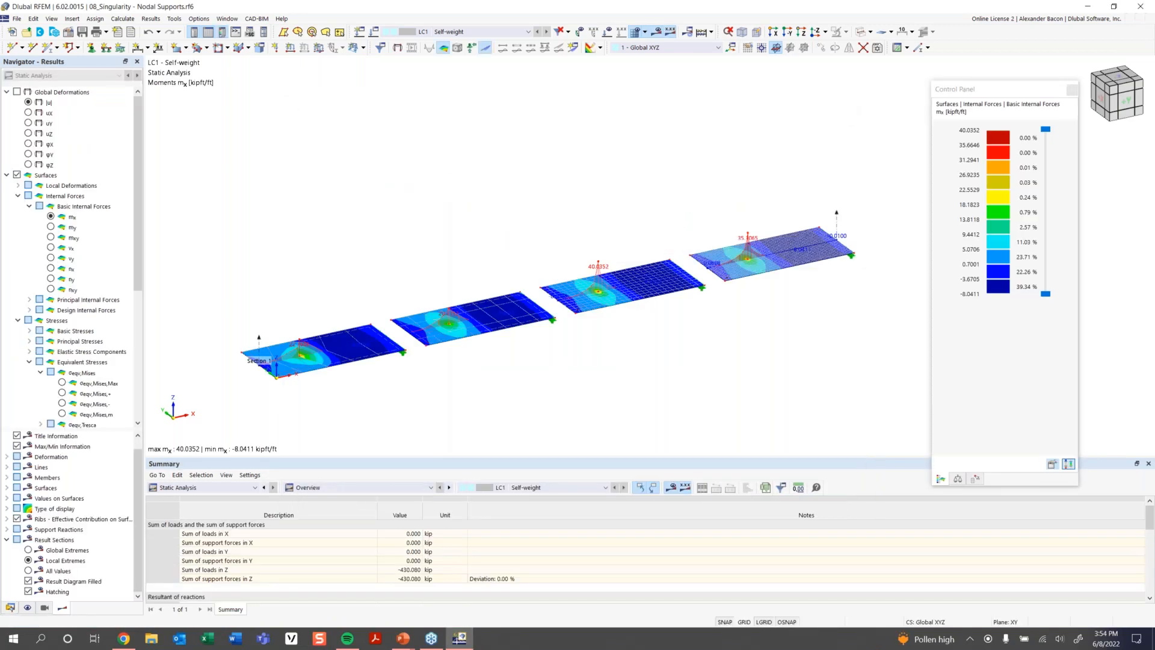
pyautogui.keyDown('ctrl'); pyautogui.moveTo(633, 381); pyautogui.dragTo(596, 347, button='middle'); pyautogui.keyUp('ctrl')
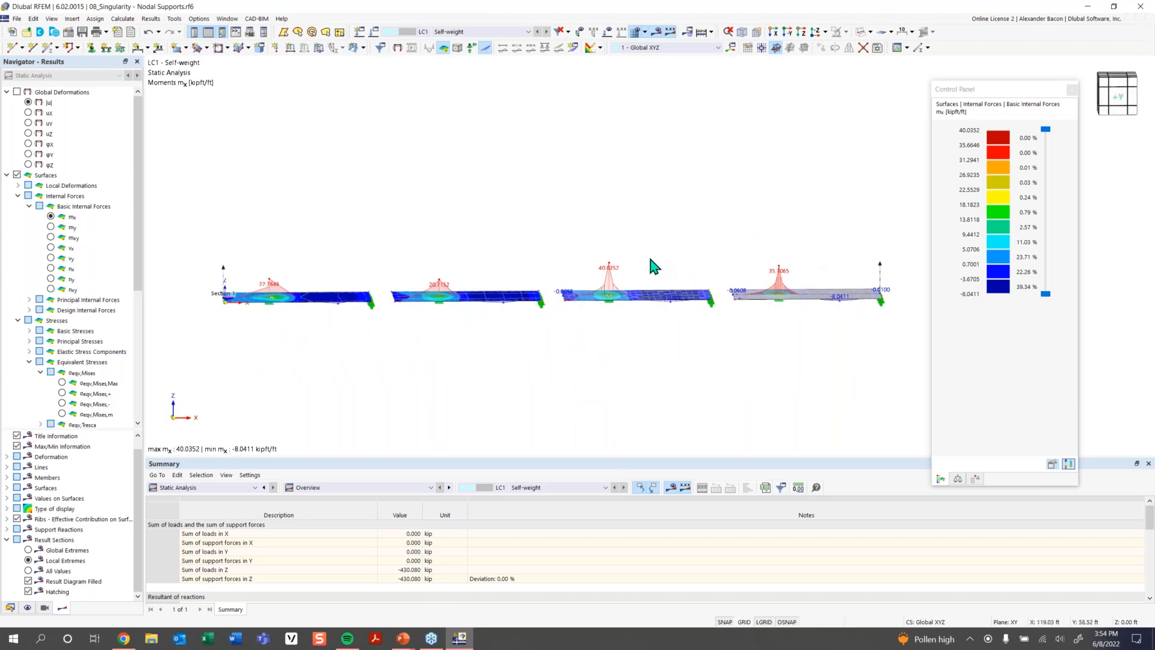
# Compare the mx moment peaks over the nodal supports of the four plates in oblique and side views
pyautogui.keyDown('ctrl'); pyautogui.moveTo(405, 279); pyautogui.dragTo(315, 340, button='middle'); pyautogui.keyUp('ctrl')
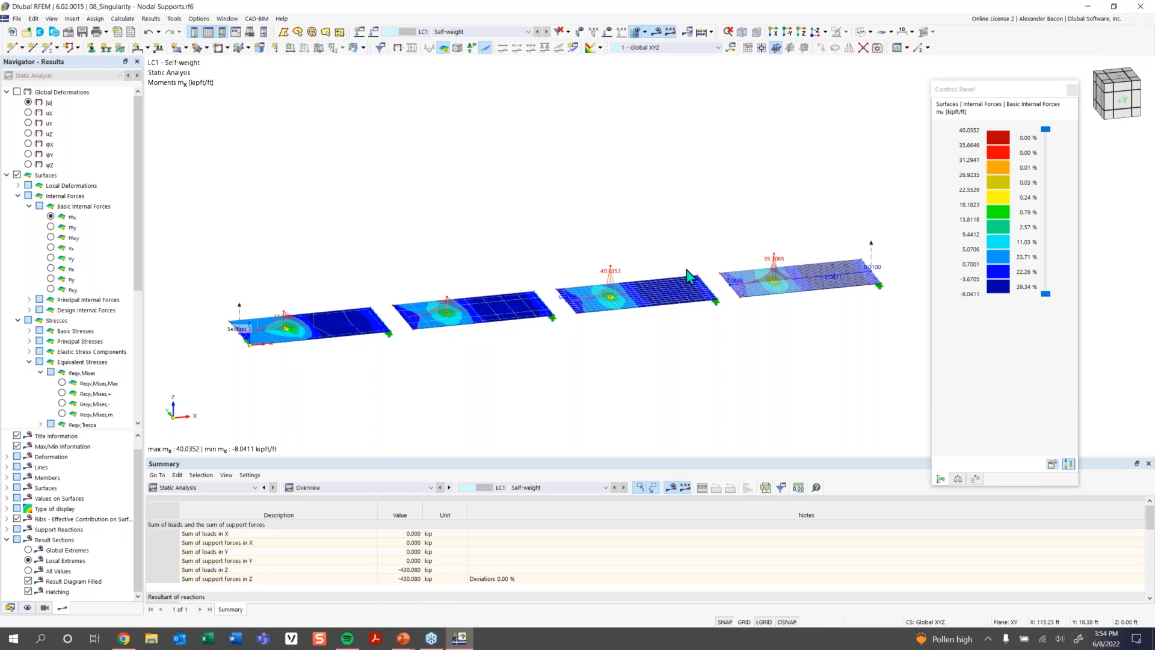
pyautogui.scroll(2, 404, 317)
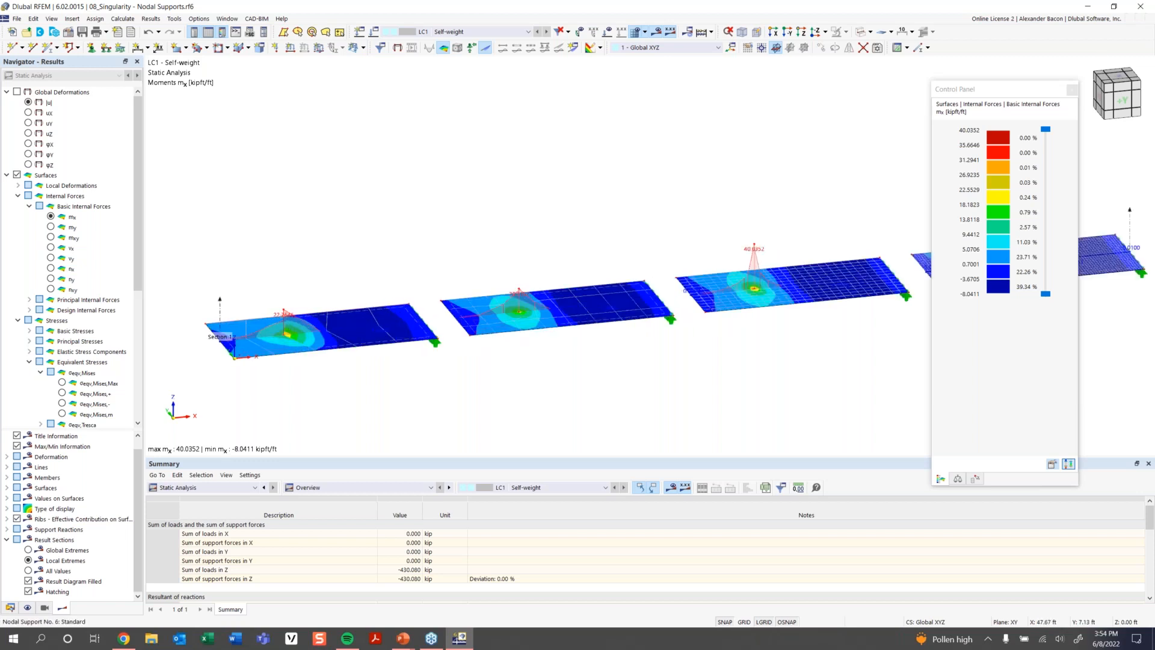
pyautogui.moveTo(722, 252); pyautogui.dragTo(433, 273, button='middle')
pyautogui.scroll(-3, 671, 257)
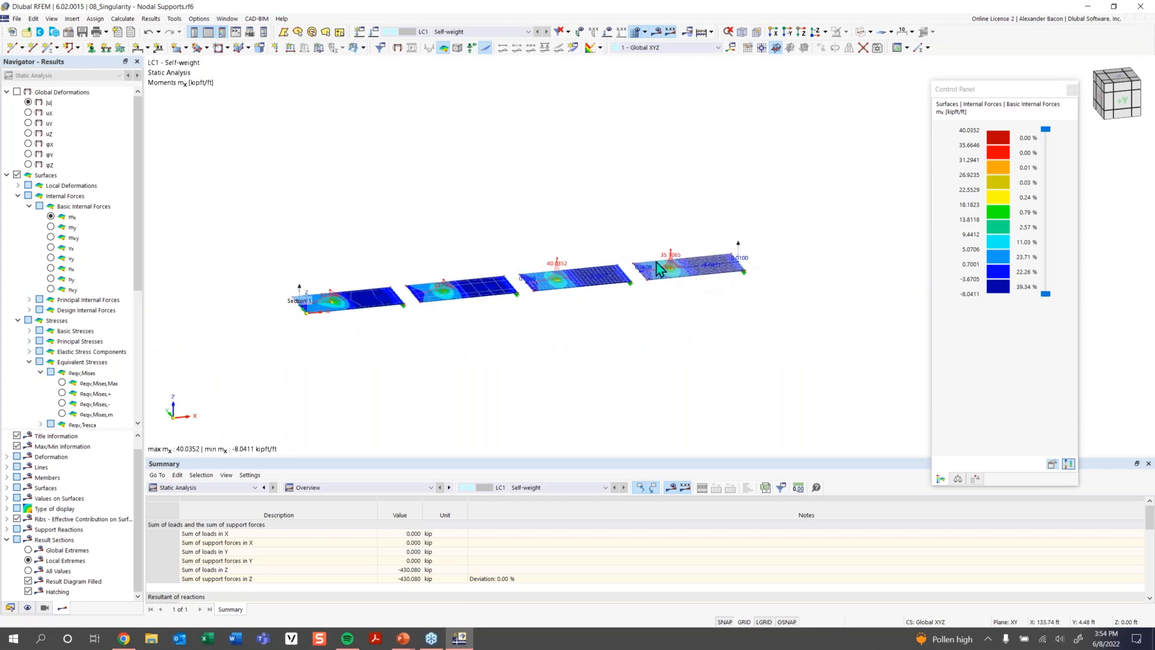
pyautogui.keyDown('ctrl'); pyautogui.moveTo(665, 284); pyautogui.dragTo(665, 265, button='middle'); pyautogui.keyUp('ctrl')
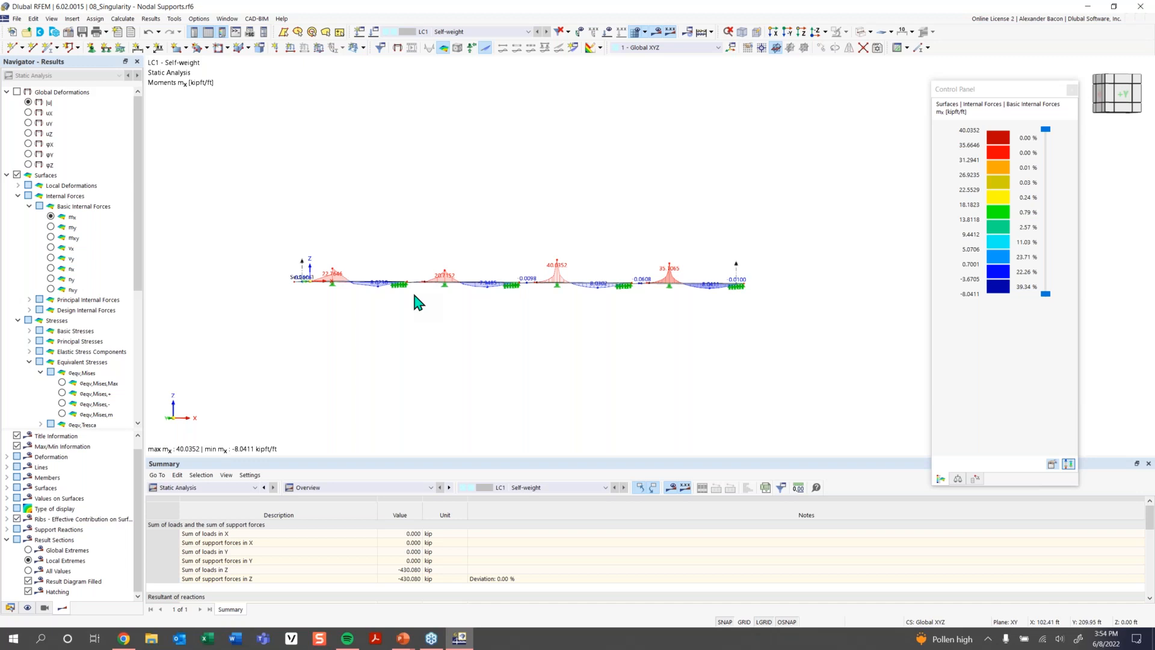
pyautogui.keyDown('ctrl'); pyautogui.moveTo(429, 276); pyautogui.dragTo(460, 253, button='middle'); pyautogui.keyUp('ctrl')
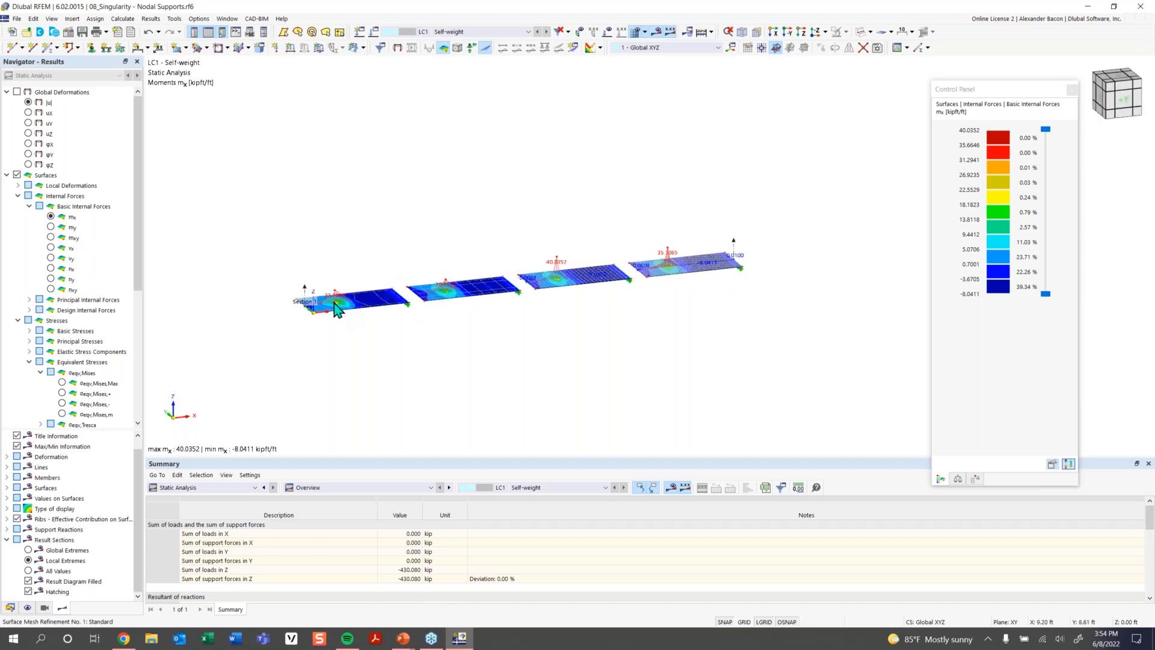